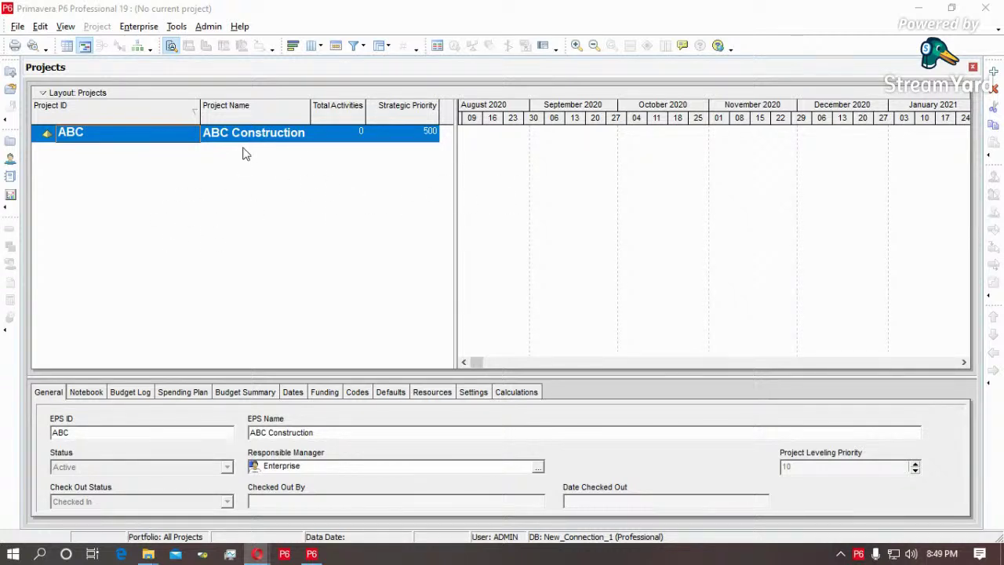
Delete the ABC Construction EPS node and confirm the deletion.
left_click(993, 89)
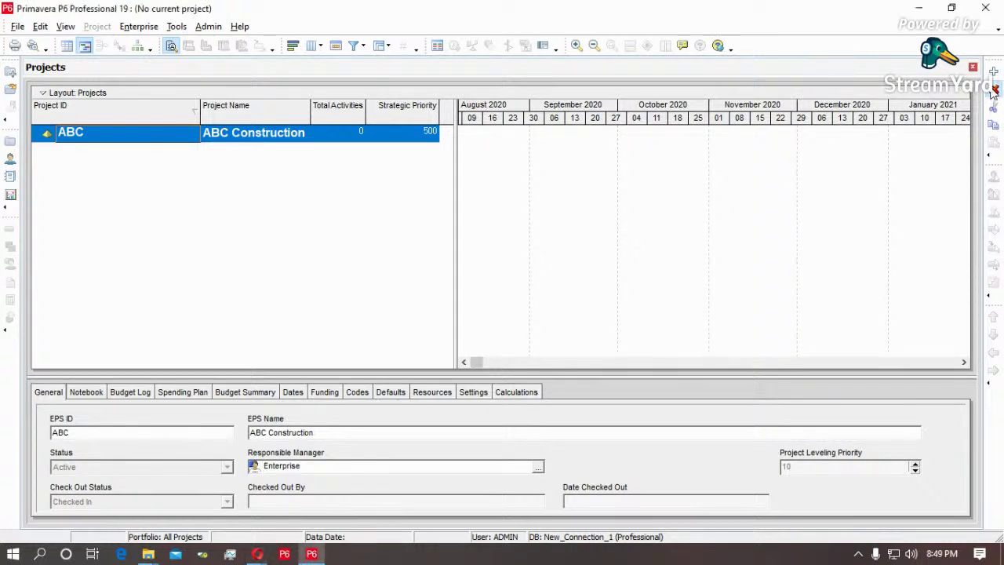
left_click(462, 309)
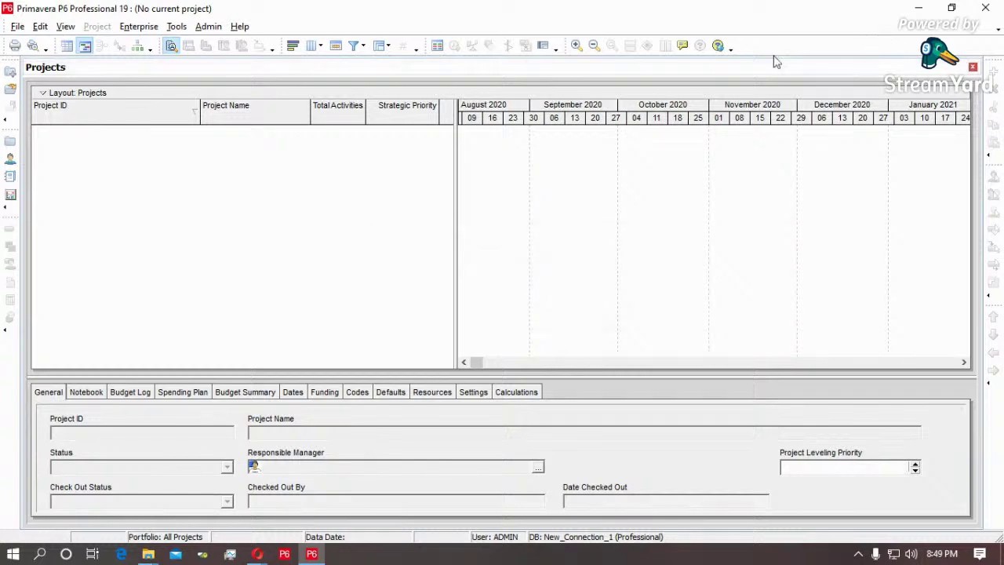
Exit Primavera P6 and confirm quitting the program.
left_click(985, 8)
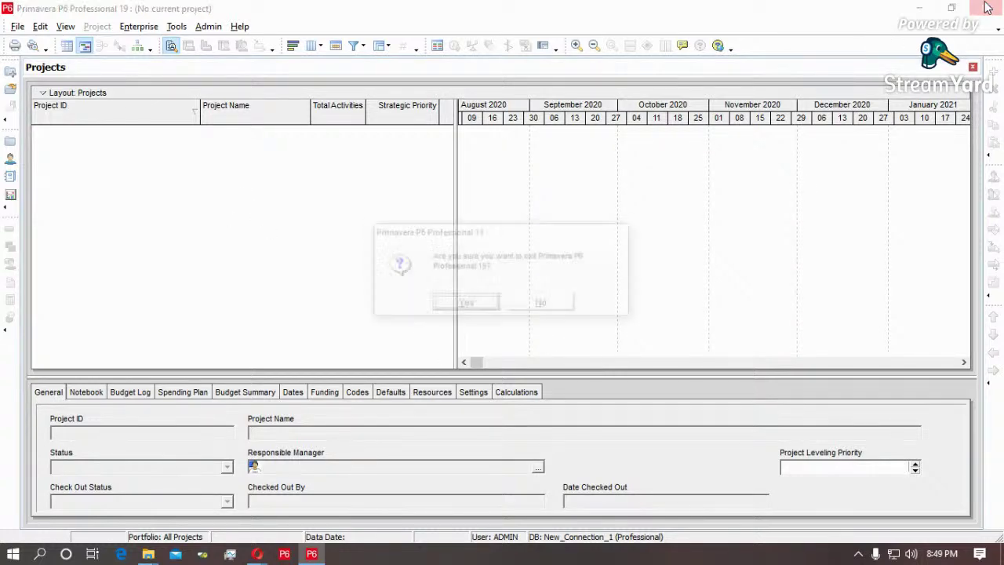
left_click(469, 306)
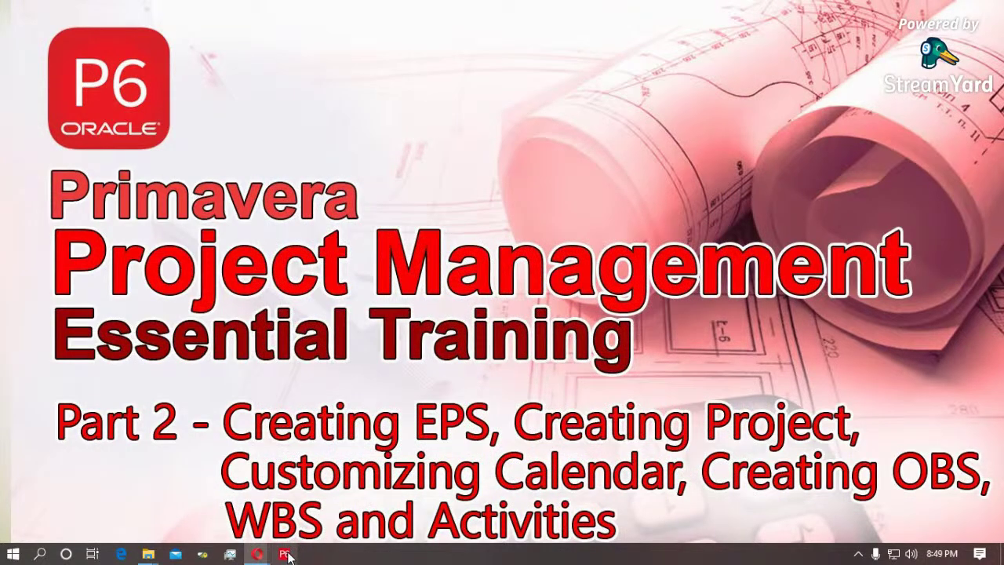
Relaunch P6 from the taskbar and connect with the login name and password.
left_click(285, 554)
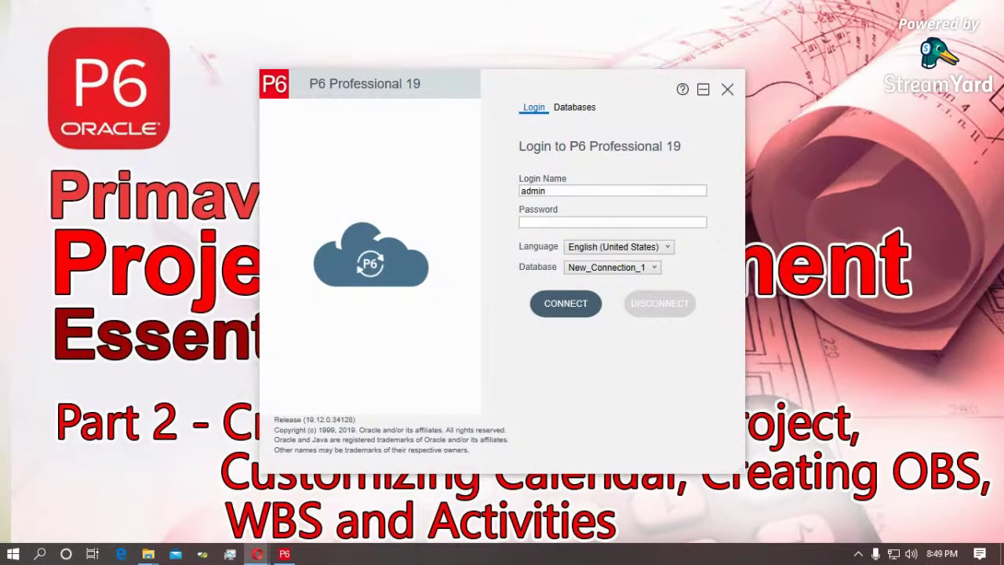
left_click(561, 191)
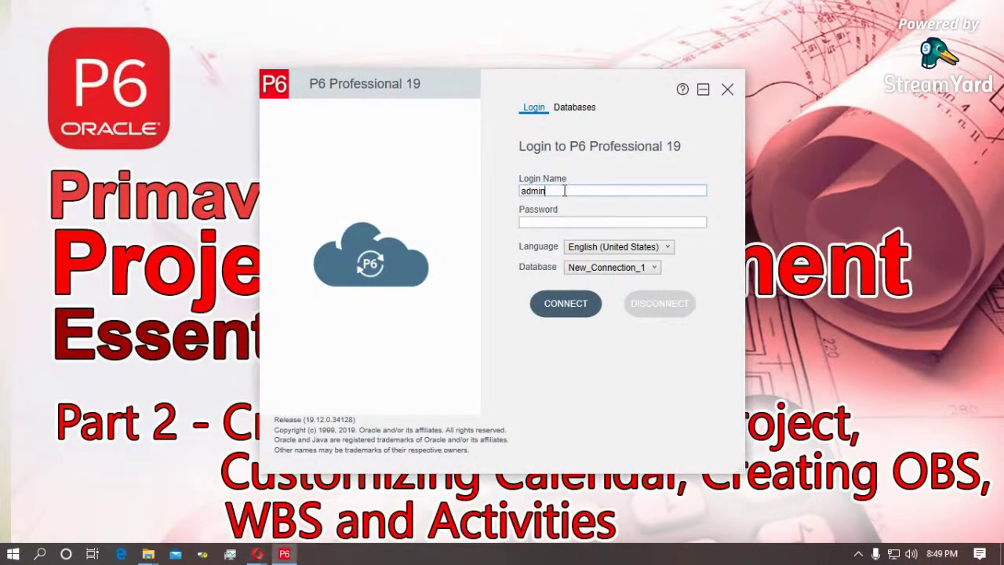
left_click_drag(553, 191, 438, 206)
left_click(564, 223)
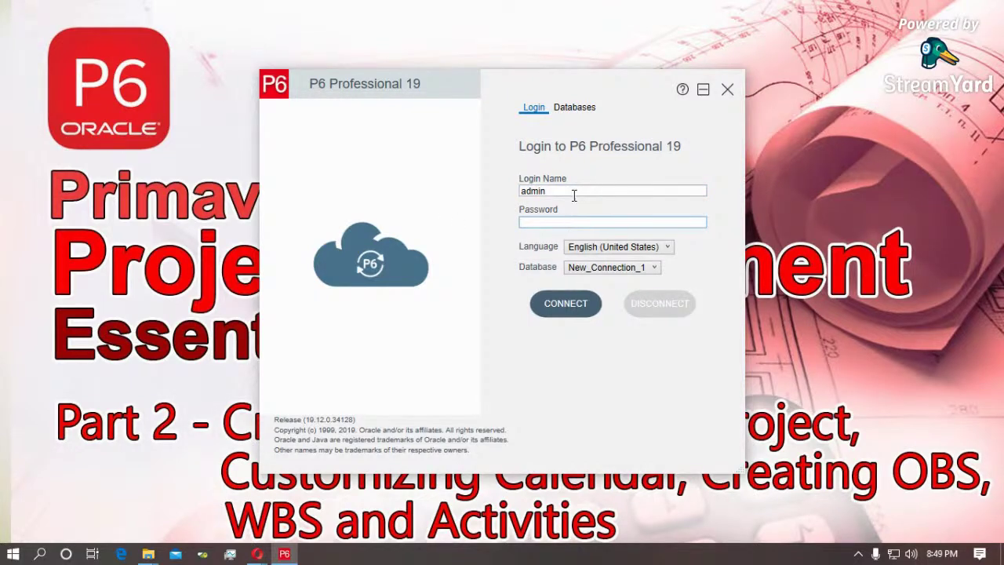
type("admin")
left_click(568, 305)
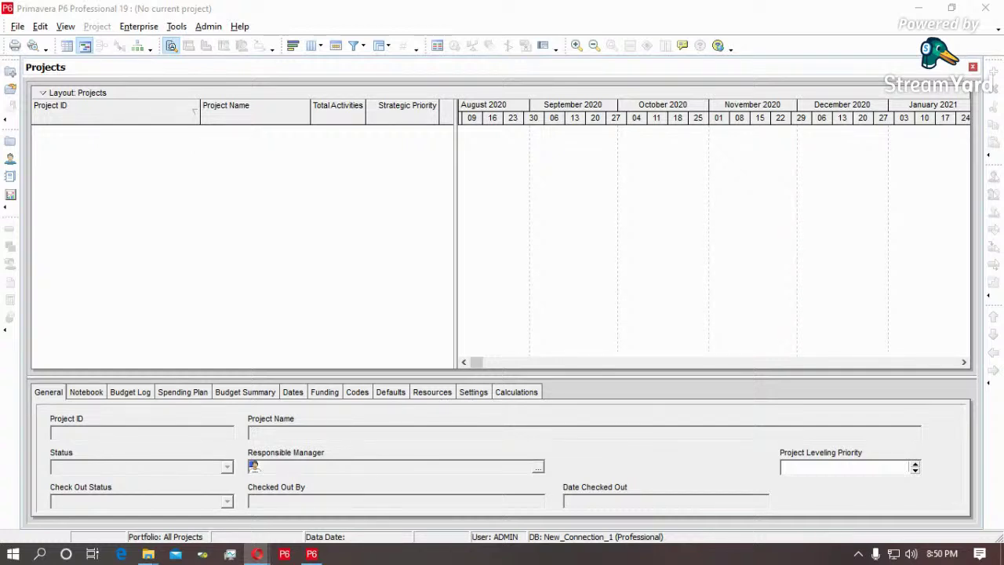
left_click(231, 264)
mouse_move(155, 553)
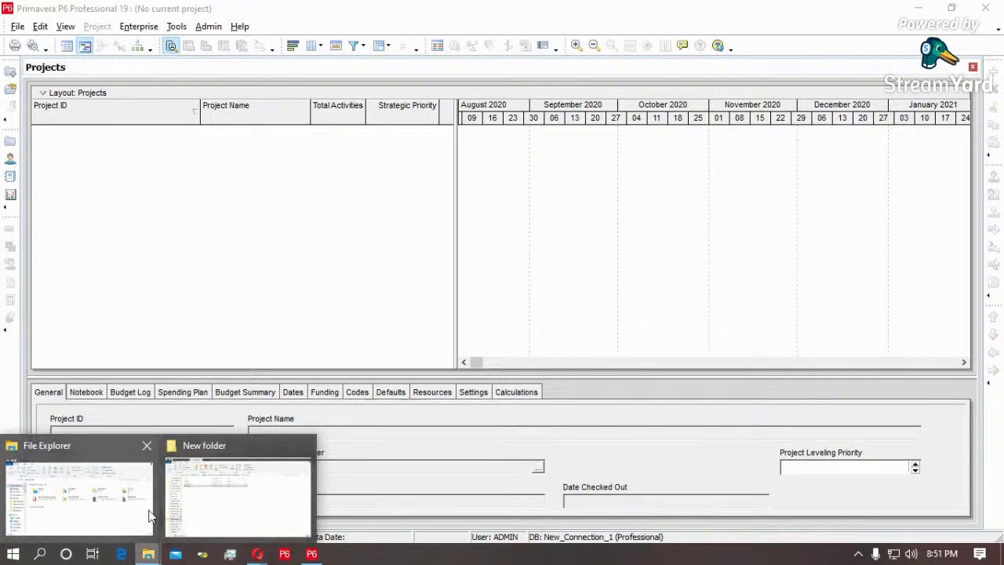
Browse File Explorer to Local Disk (D:) and open New Text Document in Notepad.
left_click(201, 512)
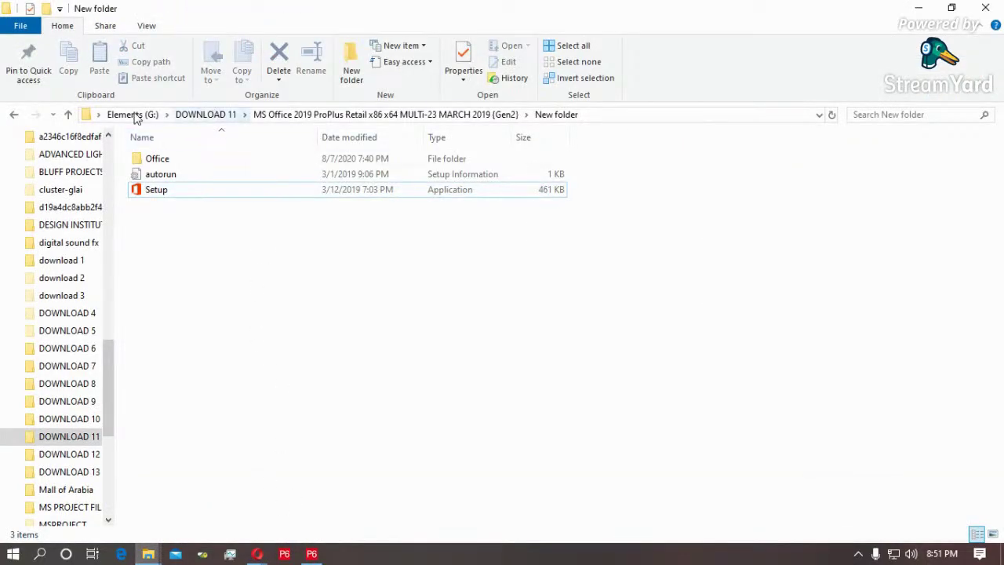
left_click(135, 113)
scroll(179, 206, "up", 4)
scroll(179, 206, "up", 1)
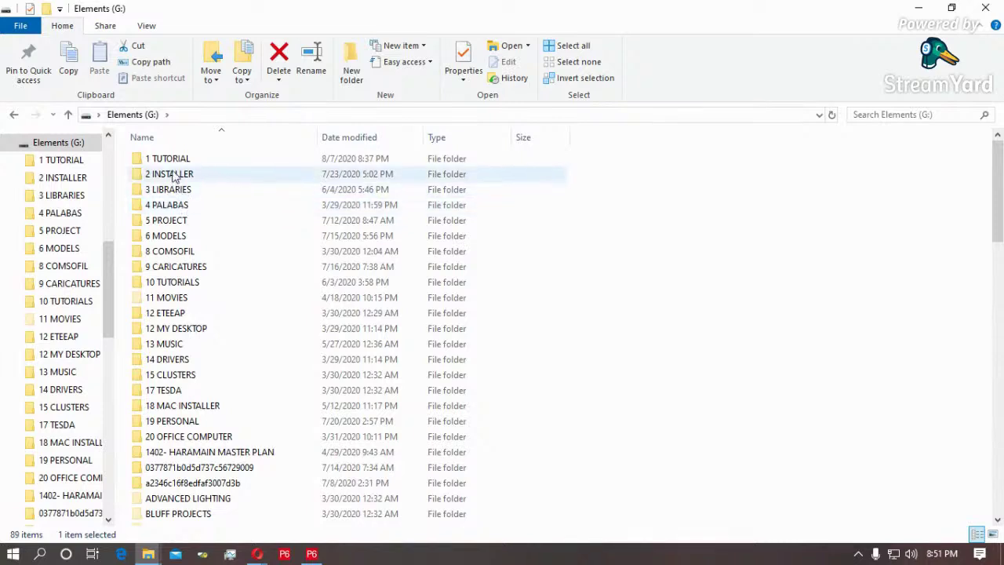
left_click(8, 144)
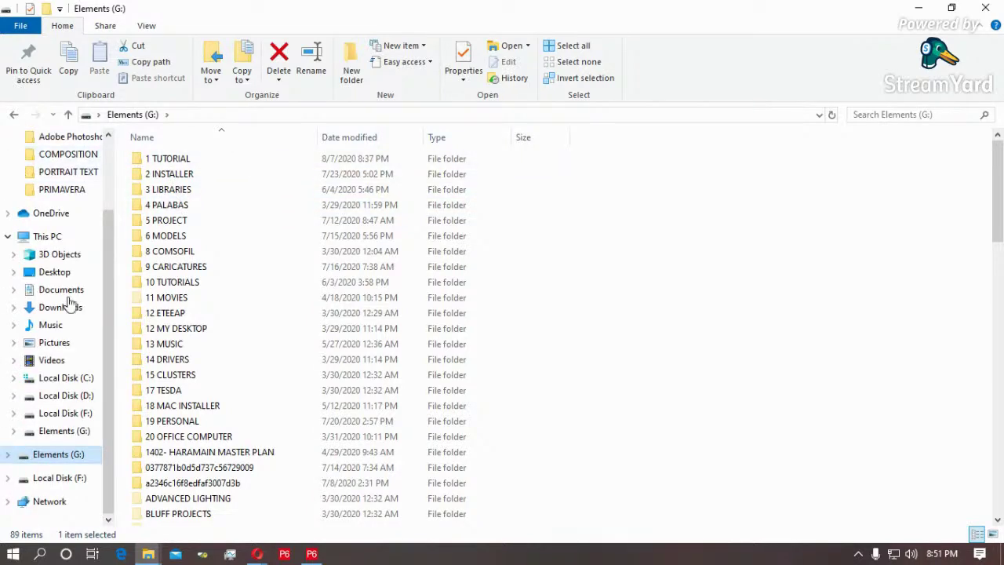
left_click(90, 395)
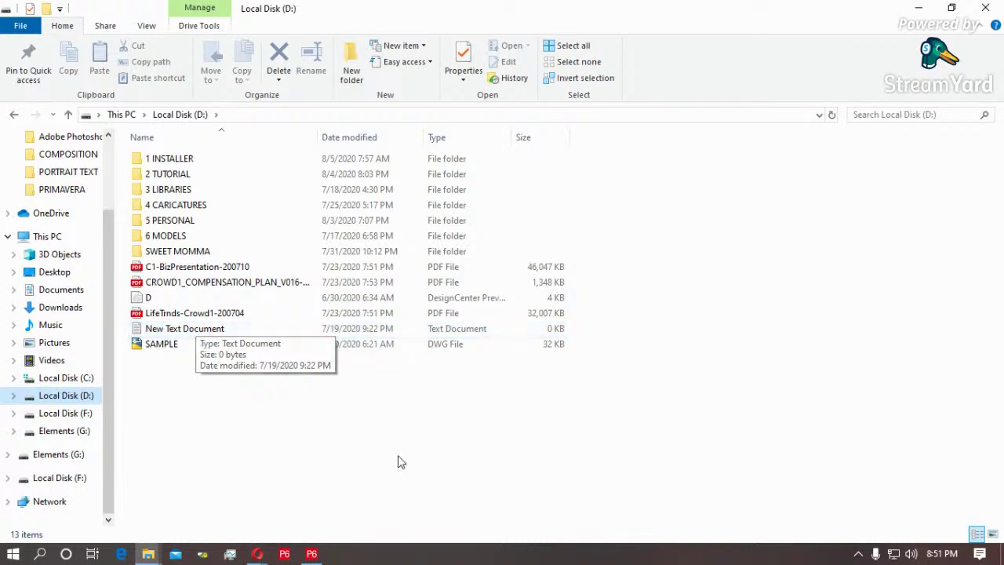
double_click(201, 328)
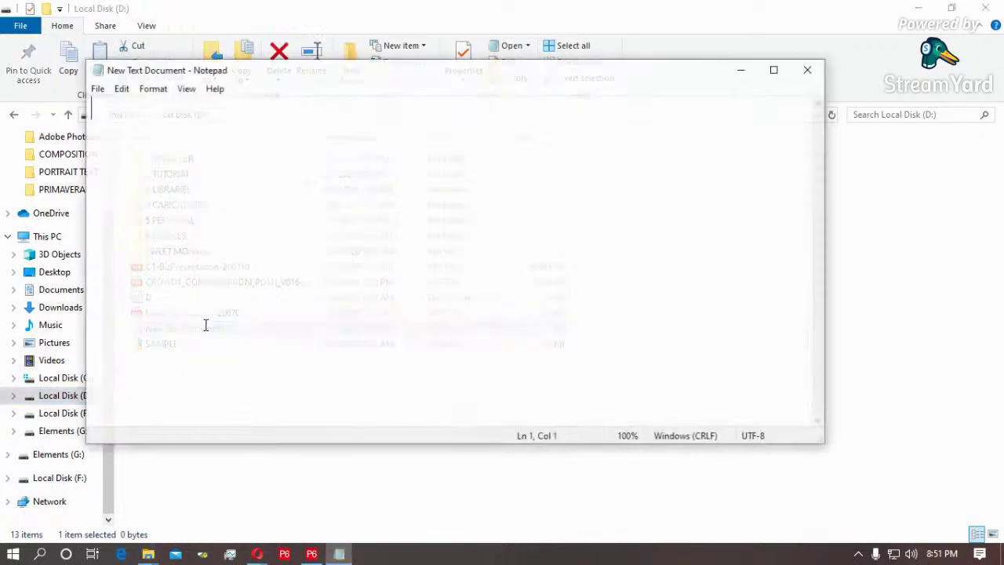
Paste a copied link into the note, then select and delete it.
type("https://youtu.be/CgT6cHPaKFs")
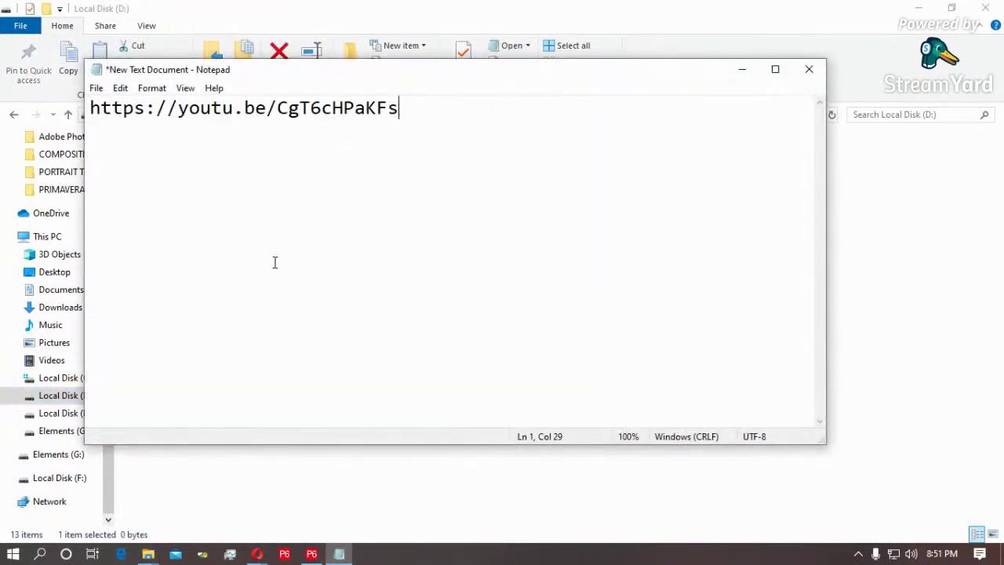
left_click_drag(420, 129, 68, 117)
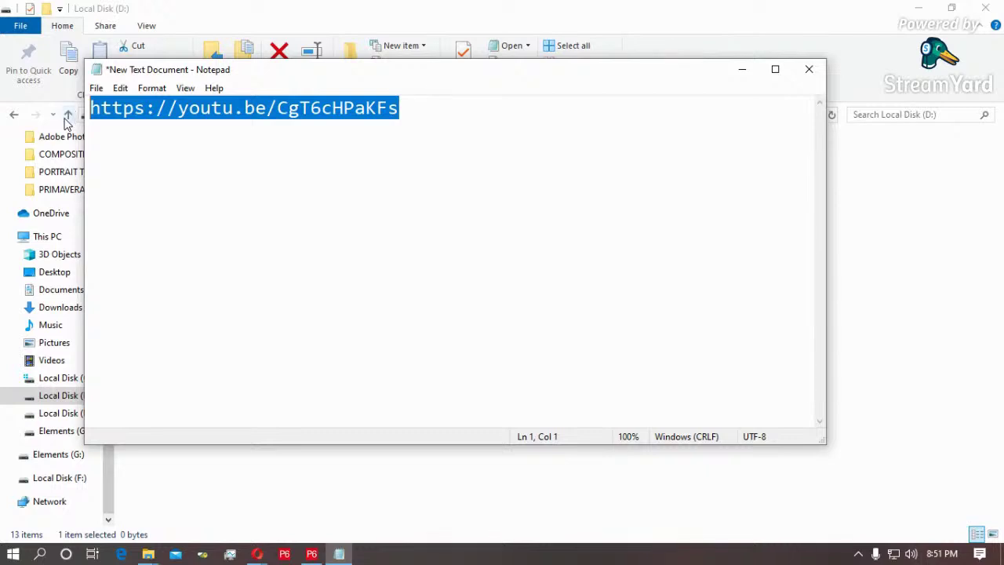
key("BackSpace")
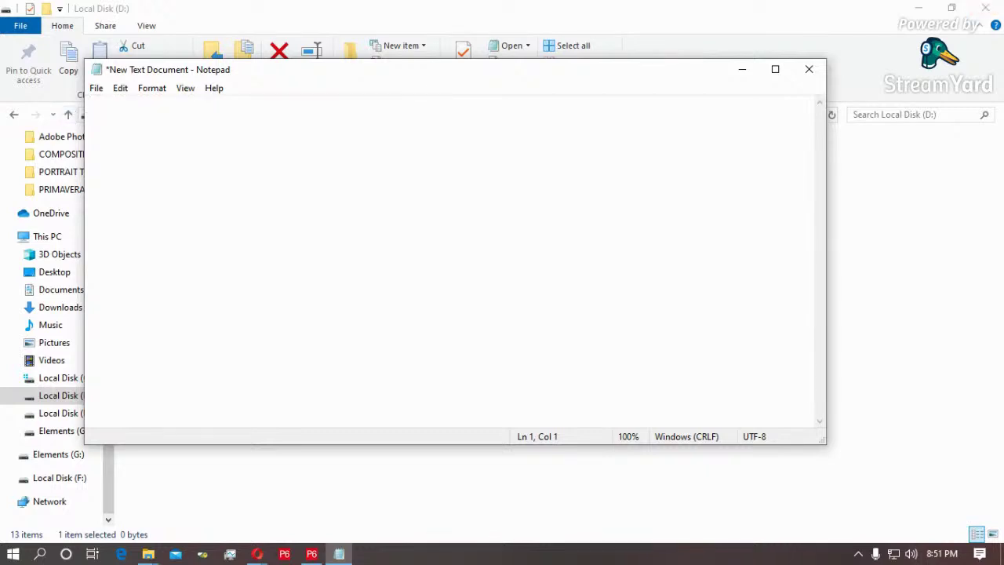
Paste the Part 2 Topic list (EPS, Project, OBS, WBS, Calendar, Activities) and save the note.
left_click(257, 554)
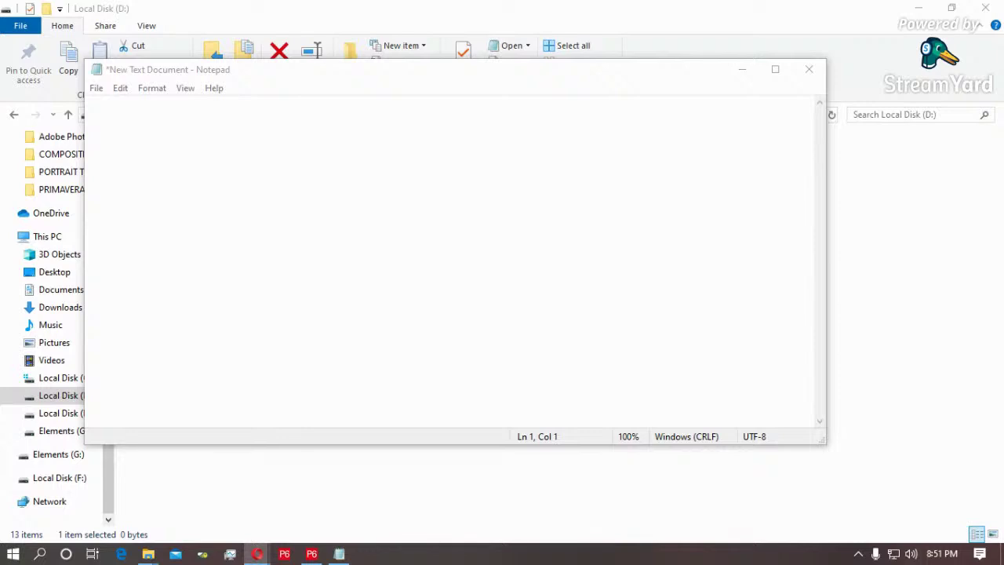
left_click(280, 254)
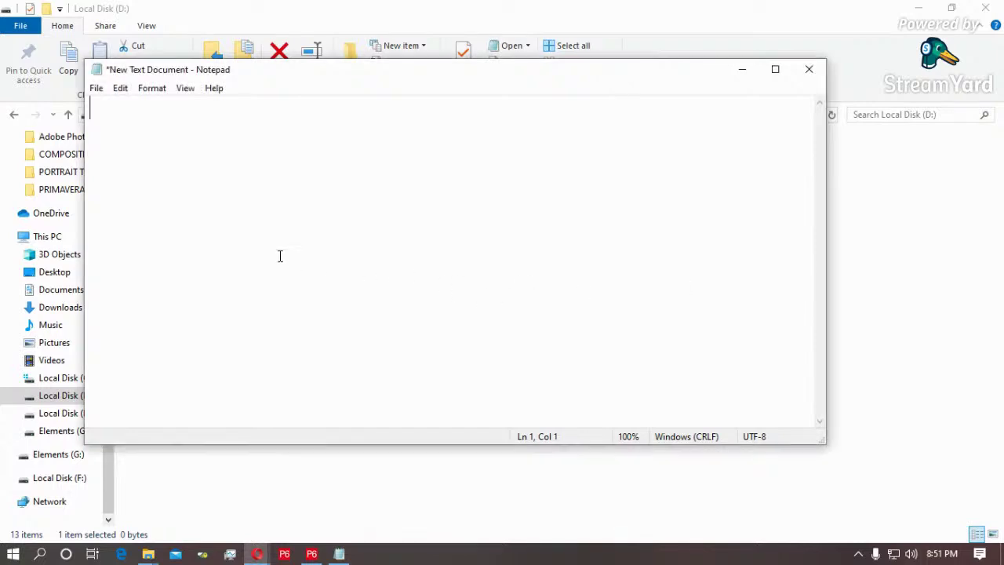
type("Part 2  Topic - Creating EPS - Creating Project - Creating OBS - Creating WBS - Customizing Calendar - Creating Activities")
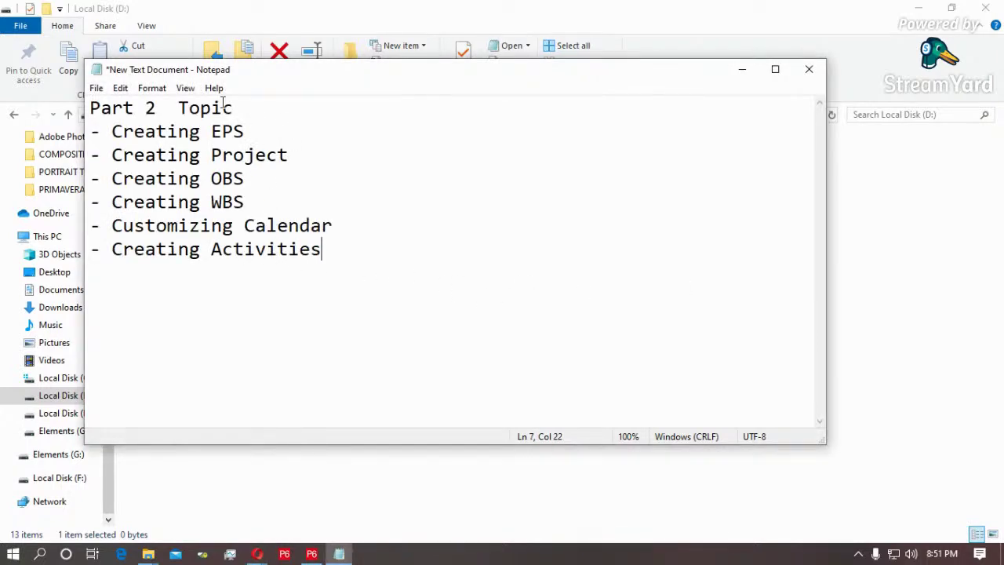
left_click_drag(274, 75, 332, 114)
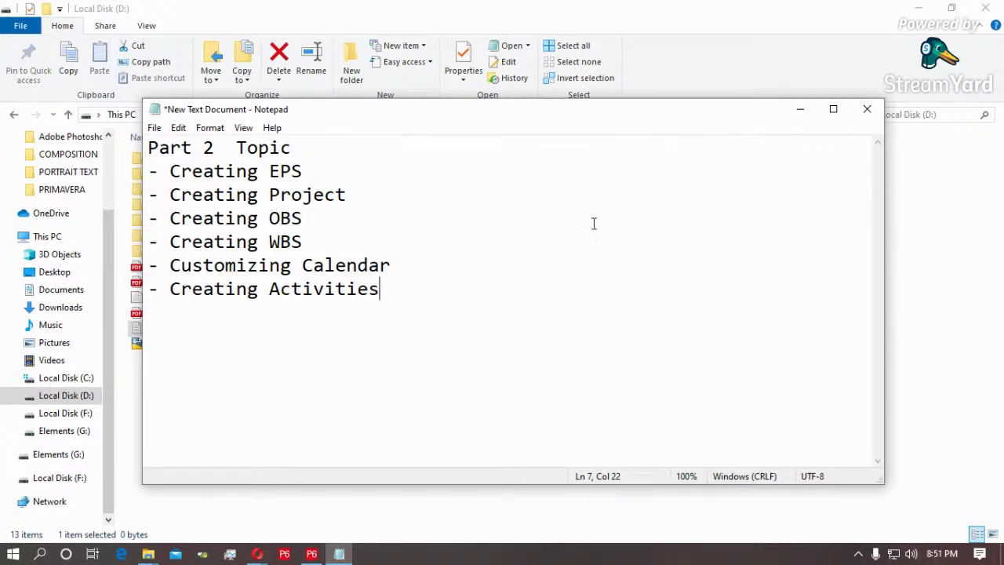
key("ctrl+s")
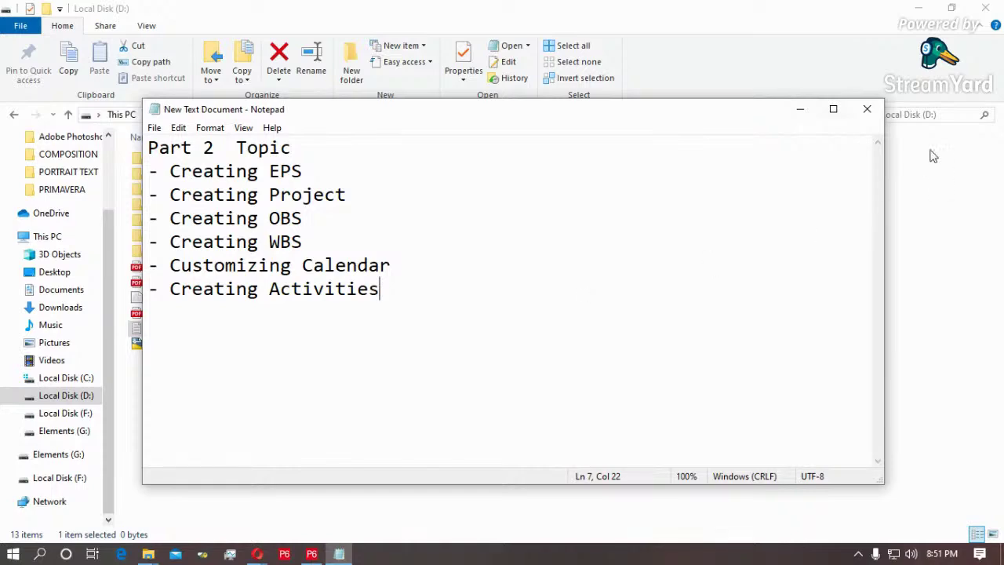
left_click(800, 109)
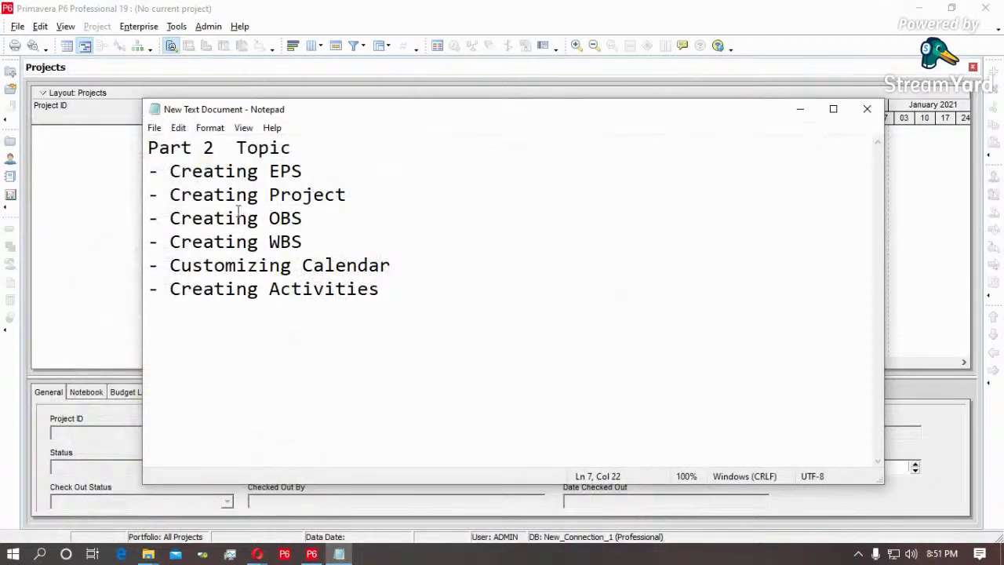
Bring Primavera forward and open User Preferences from the Edit menu.
left_click(100, 222)
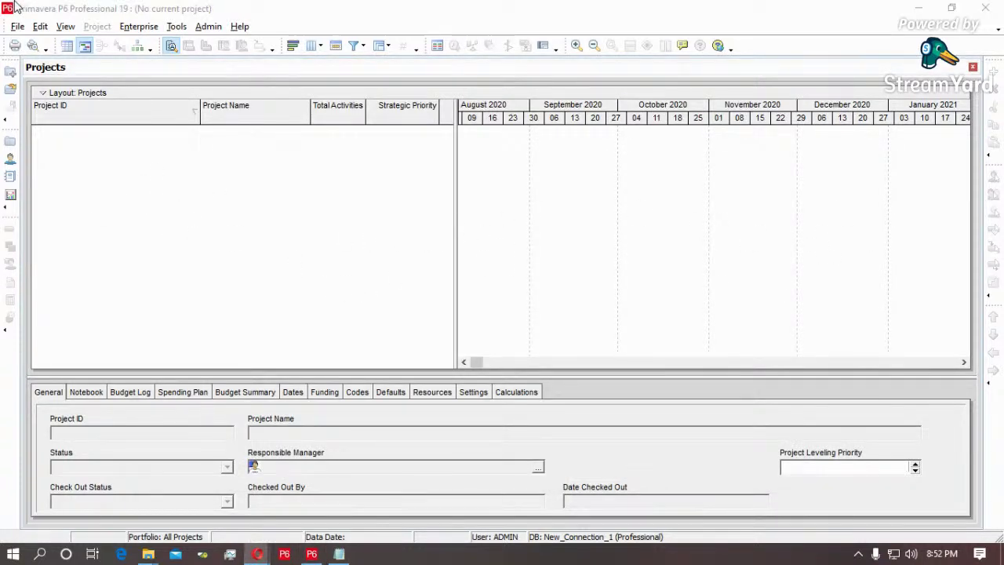
left_click(17, 29)
left_click(309, 271)
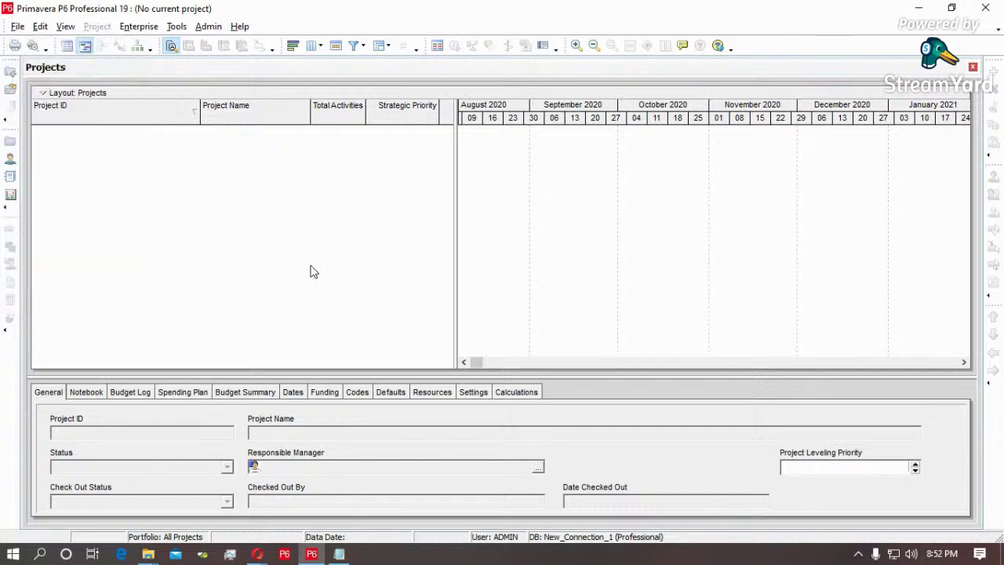
left_click(40, 29)
left_click(100, 333)
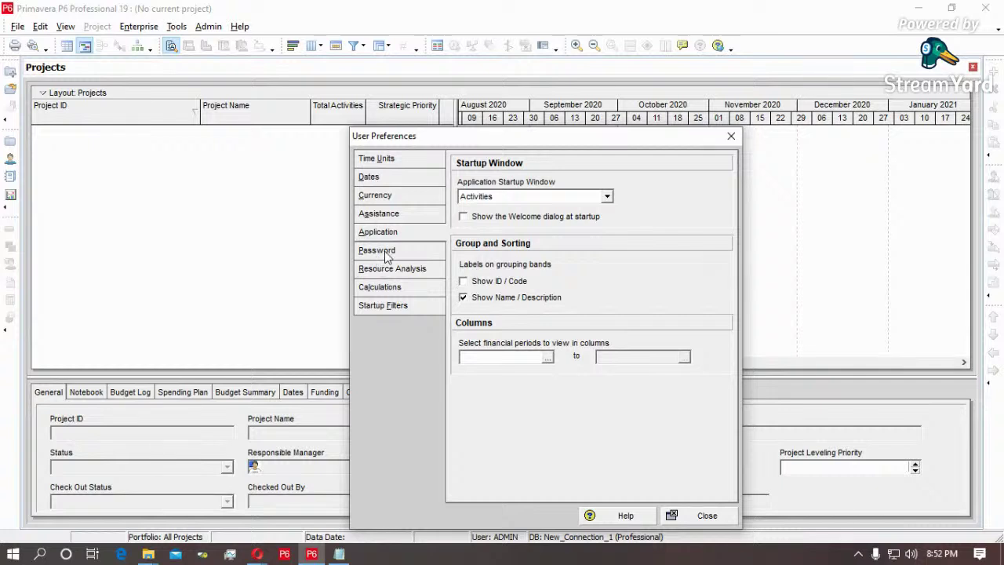
Start a password change on the Password page, then cancel it and close User Preferences.
left_click(384, 251)
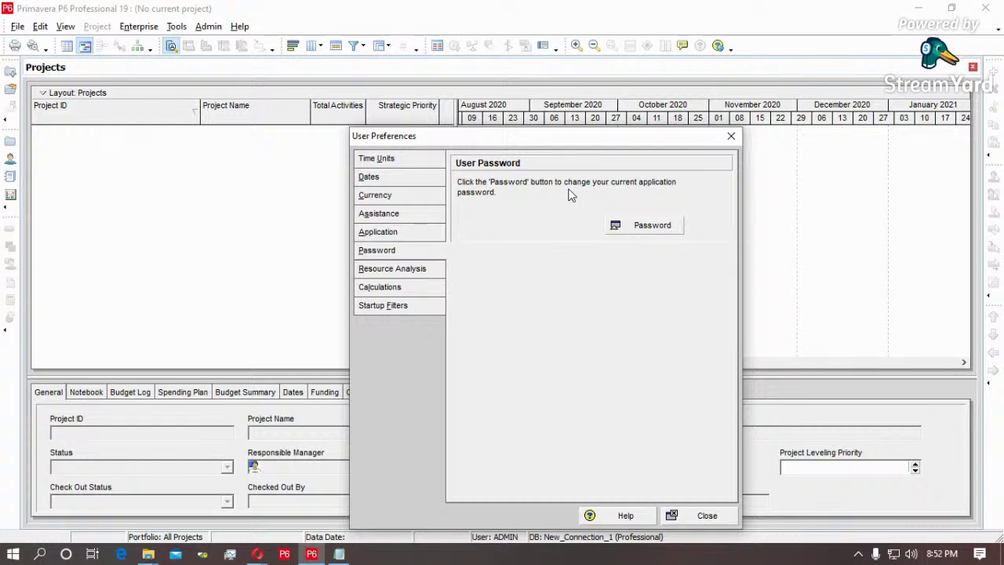
left_click(659, 230)
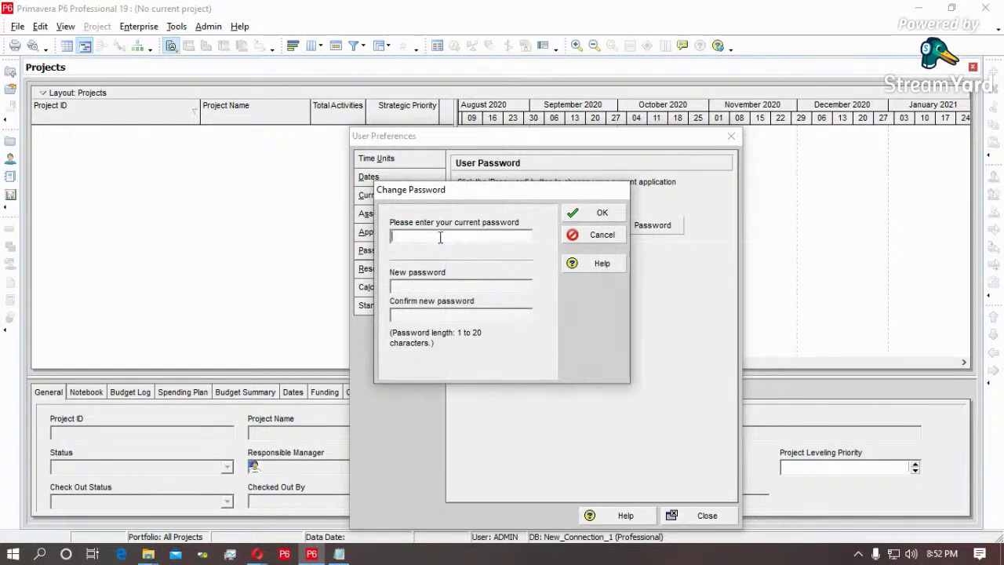
type("*****")
type("a")
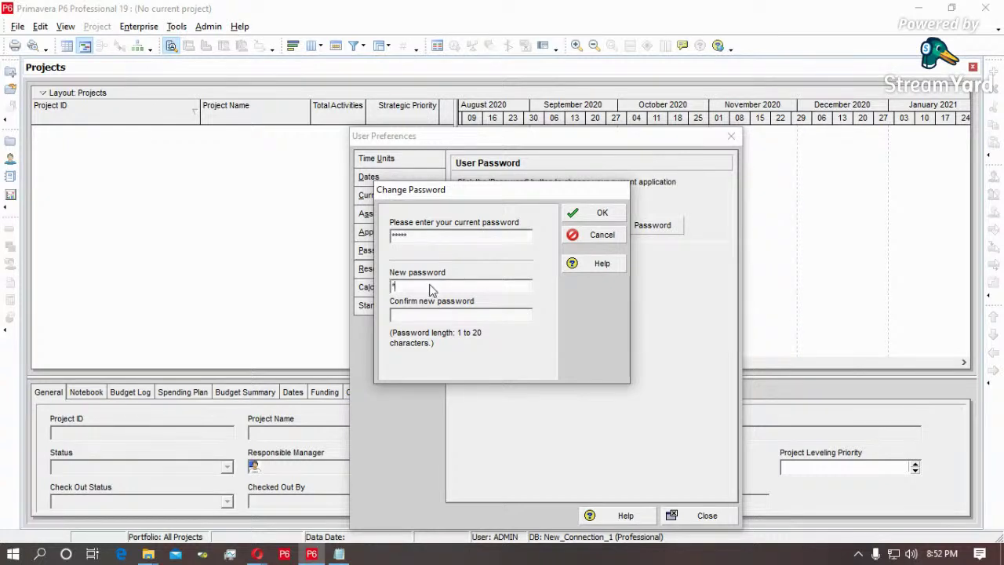
left_click_drag(429, 284, 349, 282)
left_click_drag(414, 287, 392, 284)
left_click(603, 235)
left_click(695, 515)
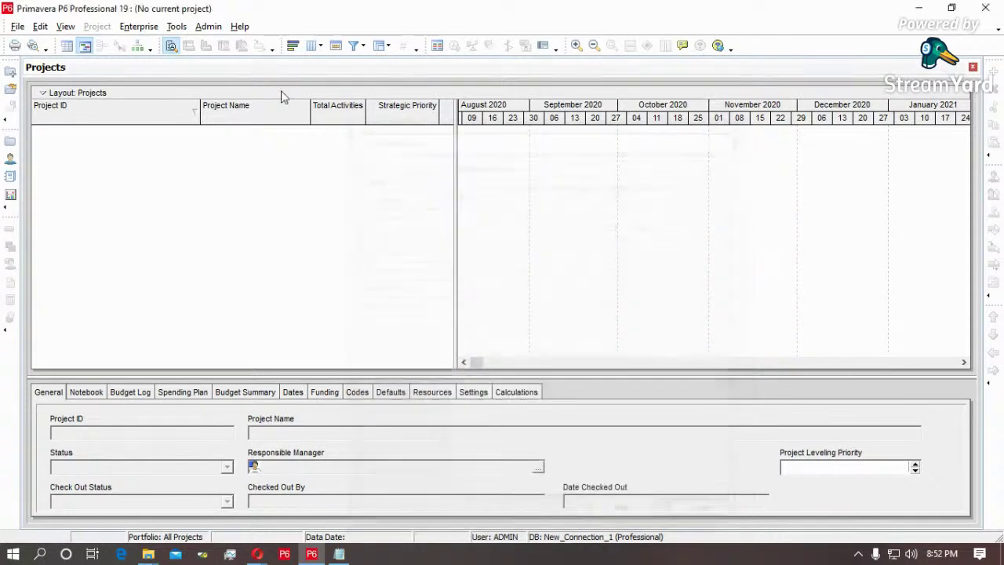
left_click(208, 25)
mouse_move(232, 36)
mouse_move(179, 27)
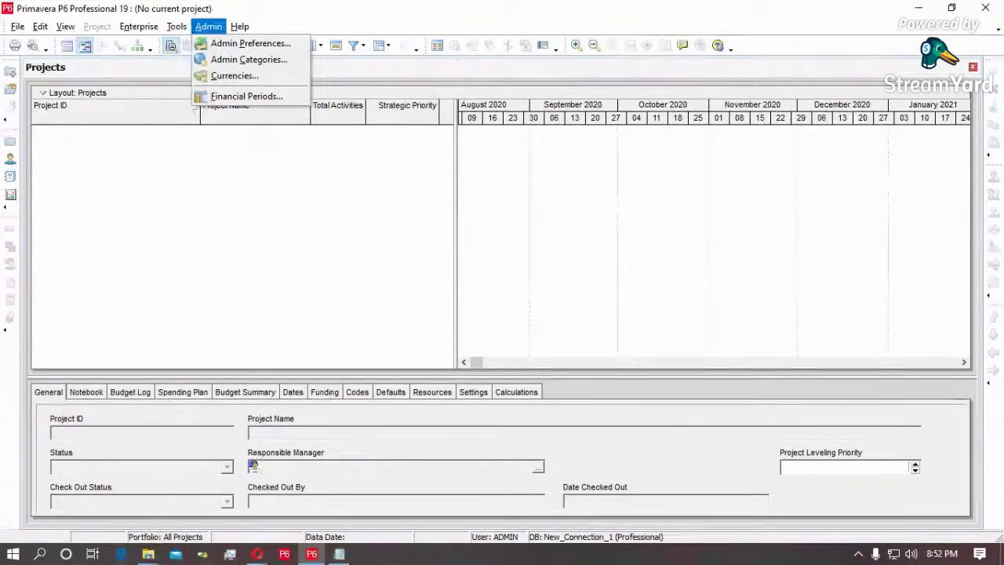
key("alt+Tab")
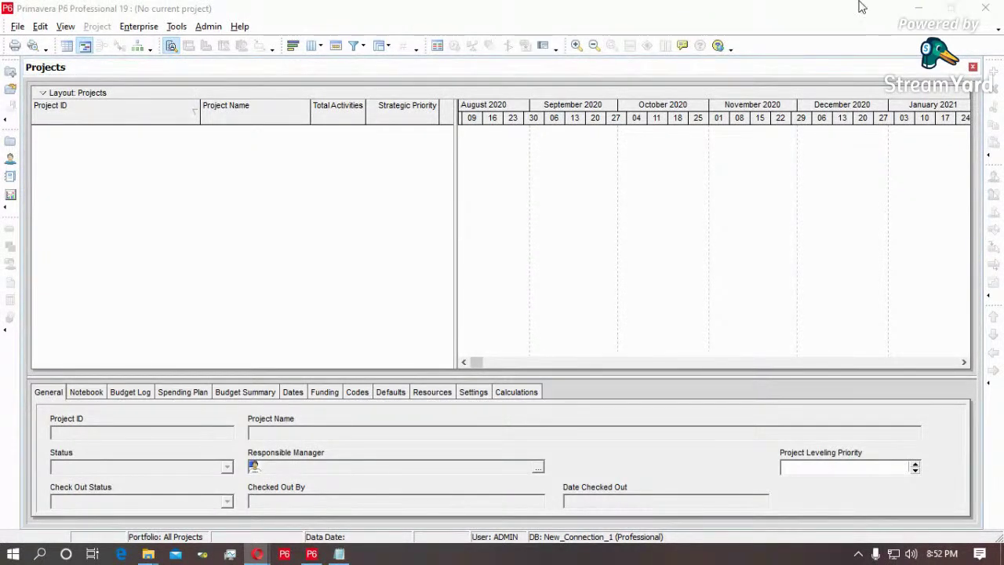
left_click(204, 26)
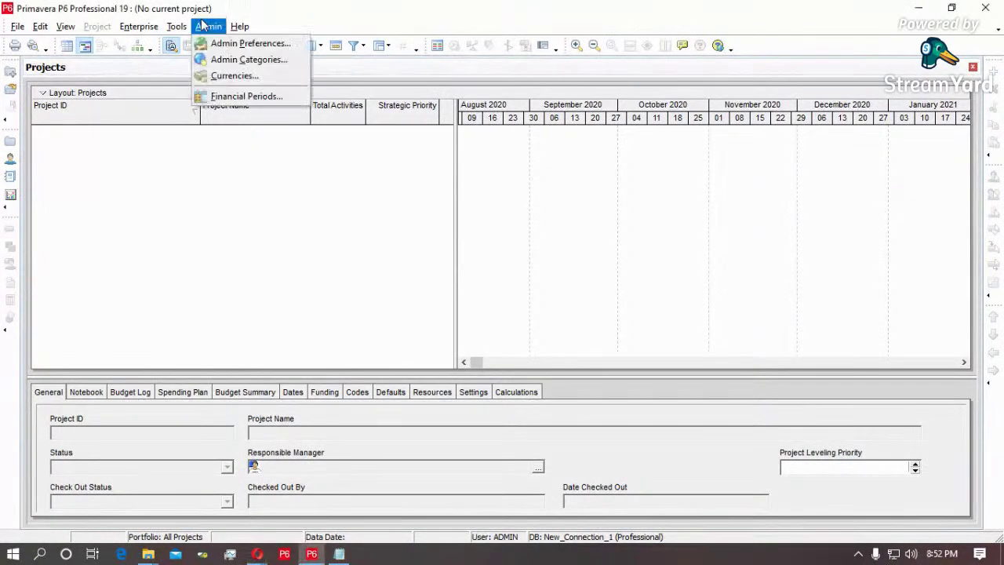
left_click(267, 146)
key("alt+Tab")
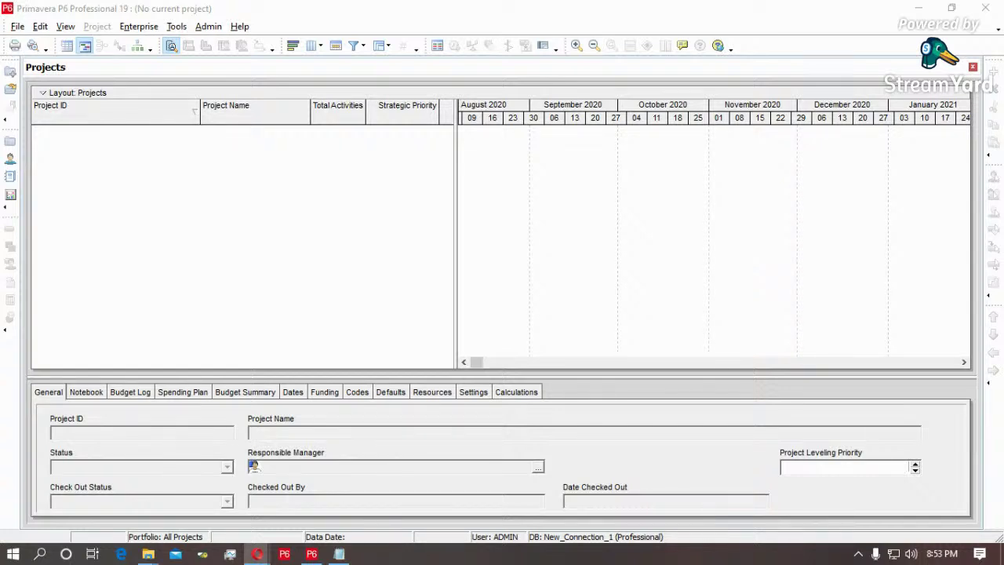
Maximize Opera and preview the old-versus-new P6 Admin menu image result.
key("alt+Tab")
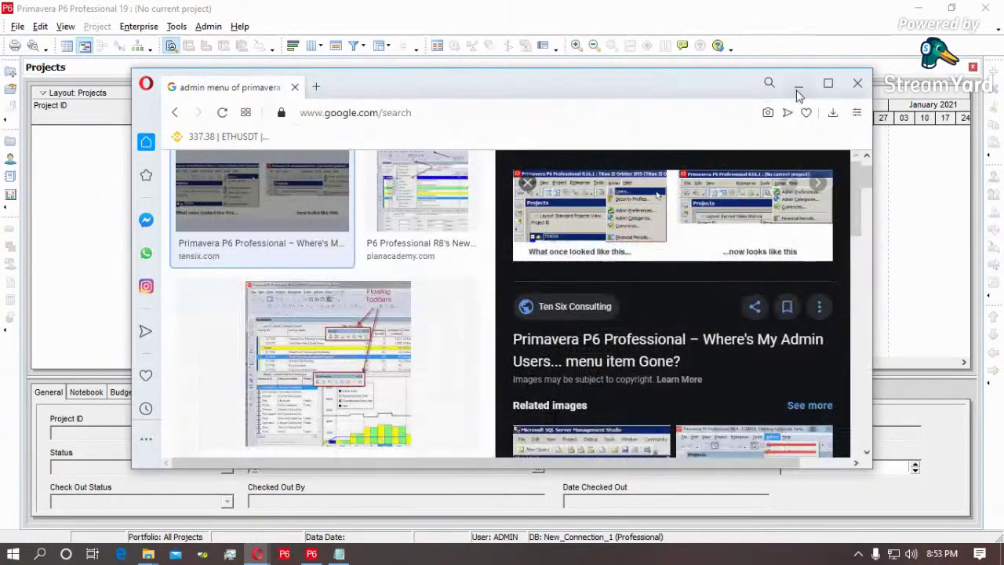
left_click(827, 82)
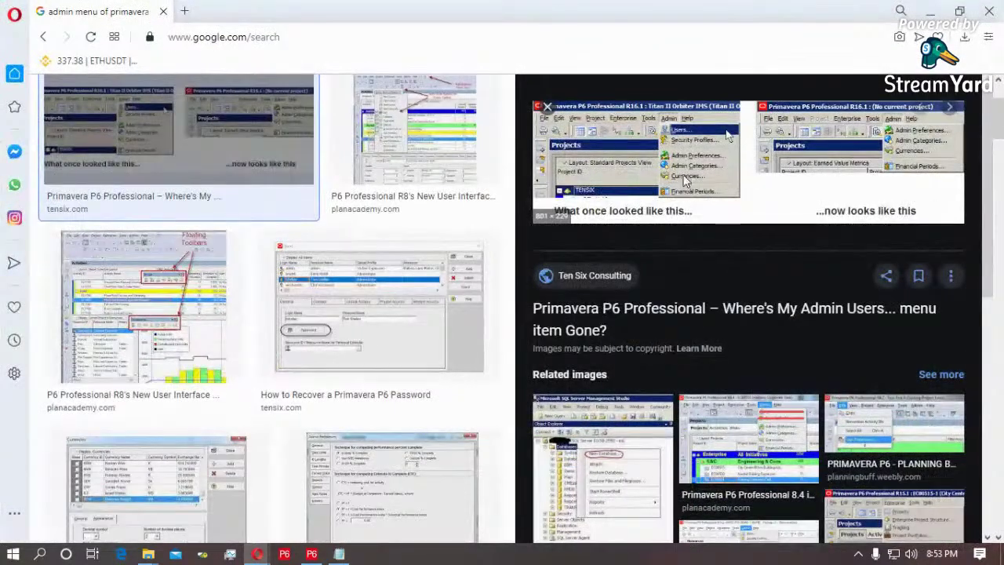
left_click(686, 182)
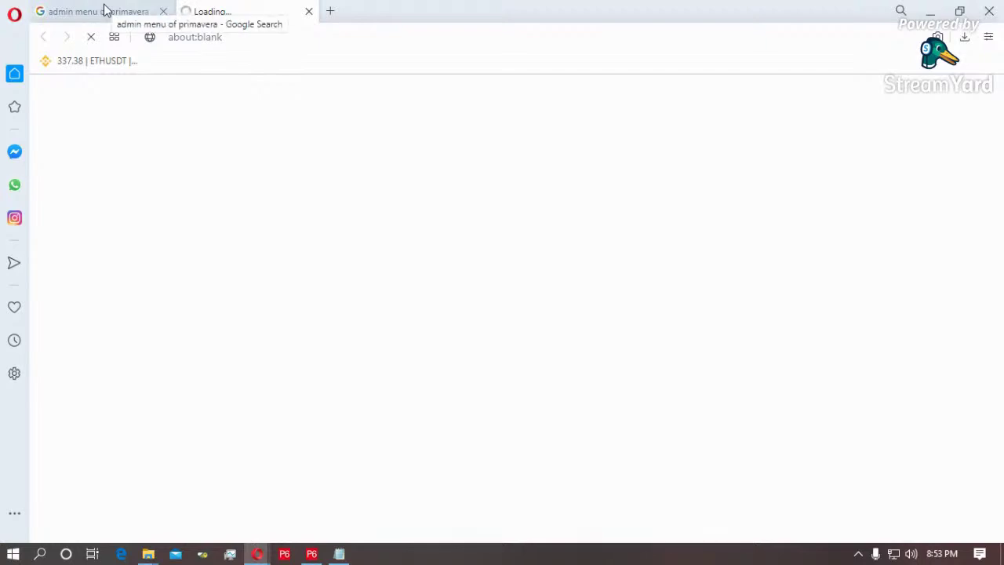
left_click(102, 11)
Save the image as UserMenuIsMIA.png into D:\2 TUTORIAL\P6 and open it.
right_click(673, 193)
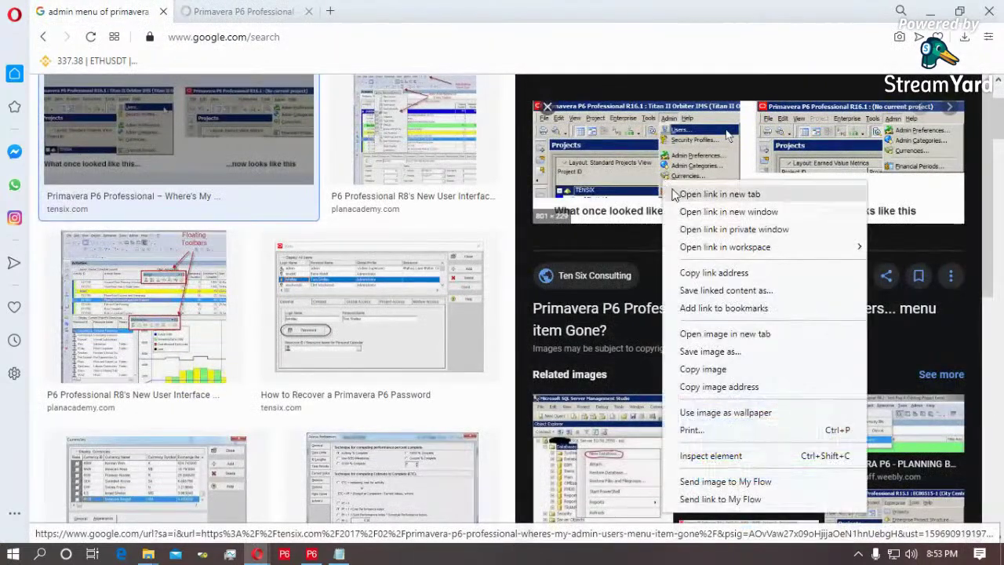
left_click(710, 351)
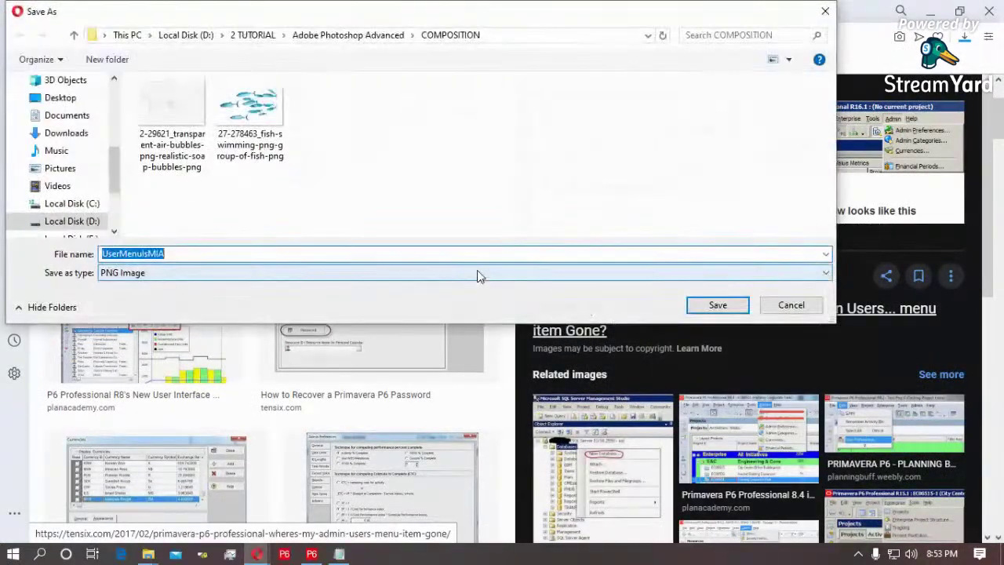
left_click(263, 37)
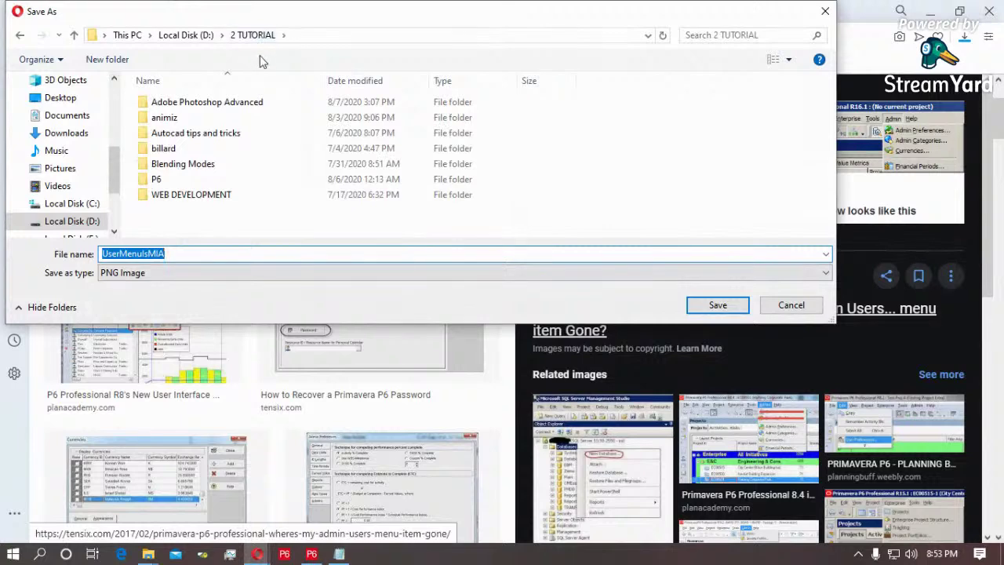
double_click(174, 180)
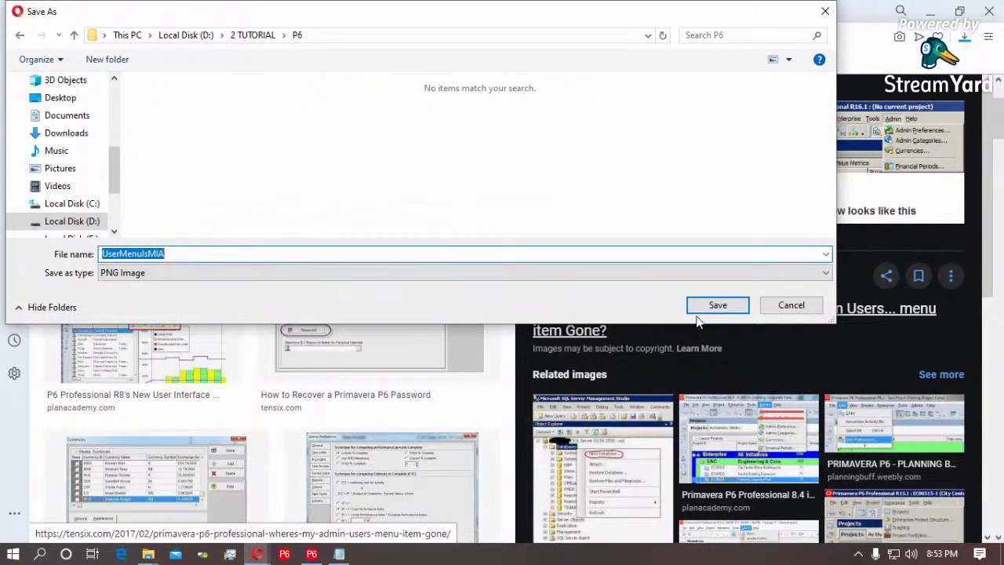
left_click(717, 307)
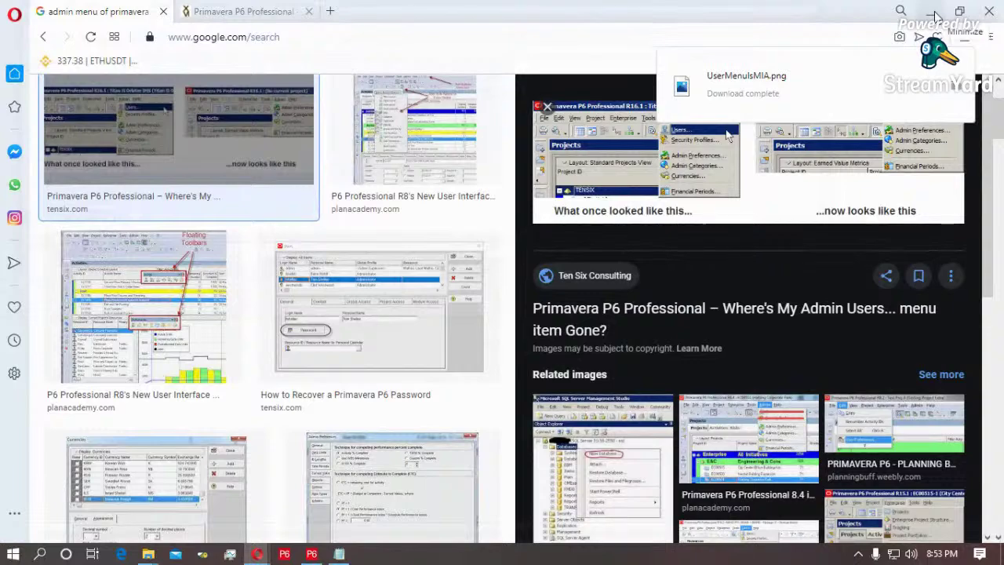
left_click(729, 79)
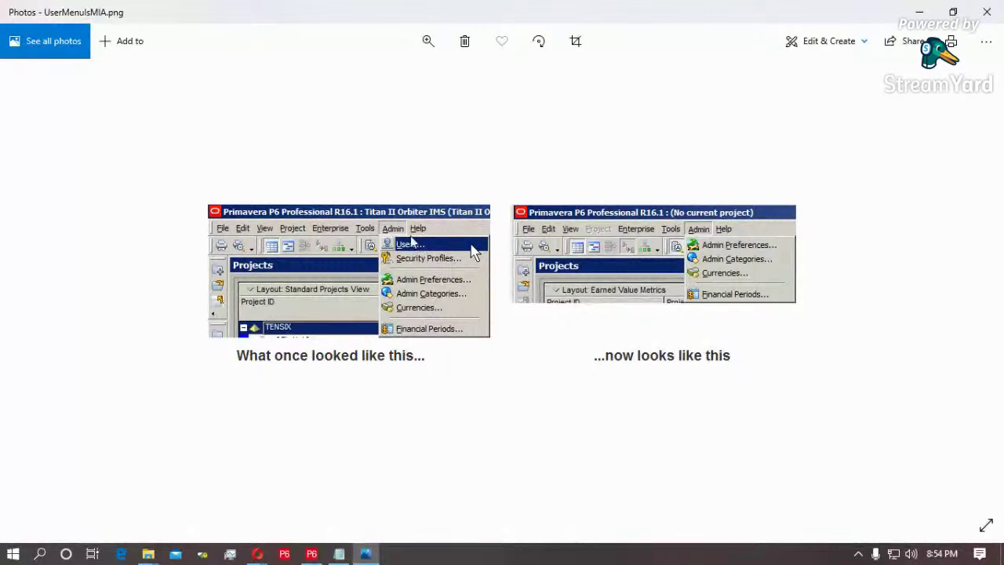
Zoom in on the Admin menu comparison image in Photos, then return to Primavera P6.
left_click(427, 41)
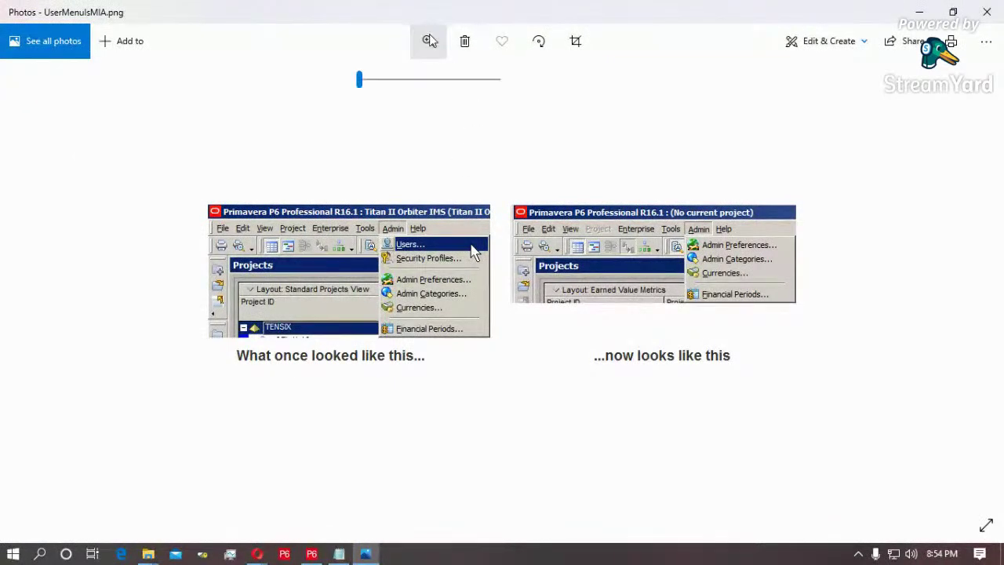
left_click(389, 81)
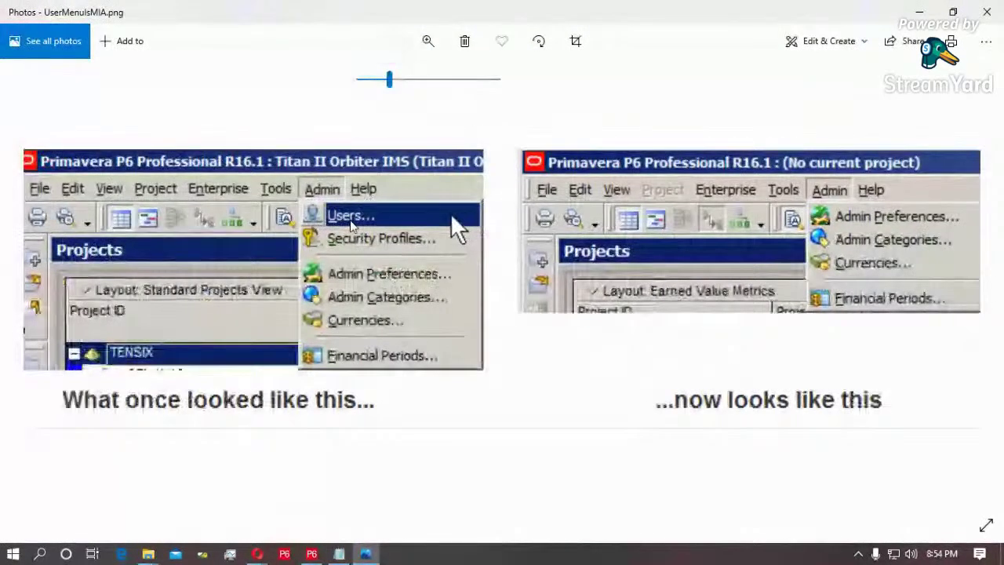
left_click(332, 553)
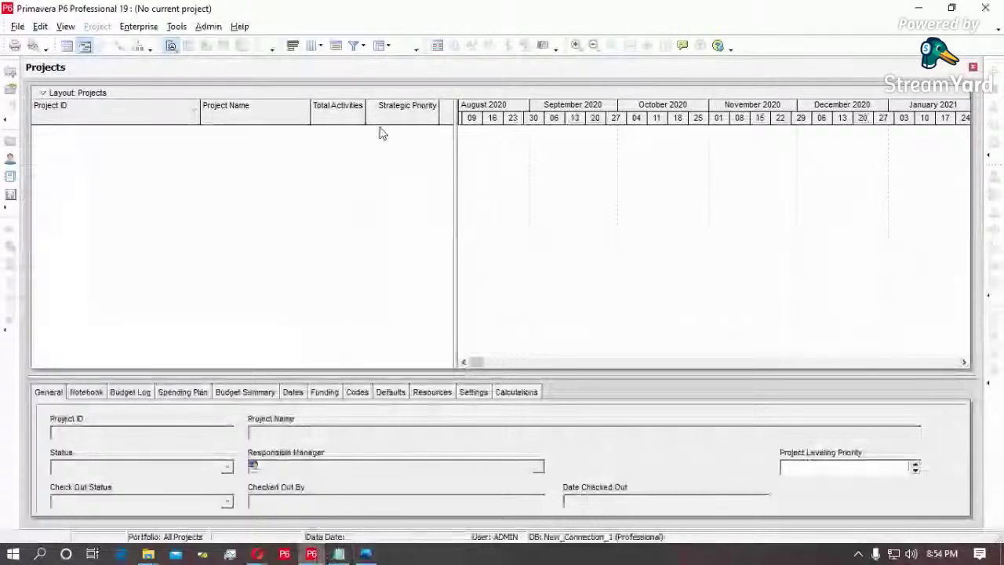
Check P6's Admin menu, close the Photos viewer, and highlight the Creating EPS line in Notepad.
left_click(208, 27)
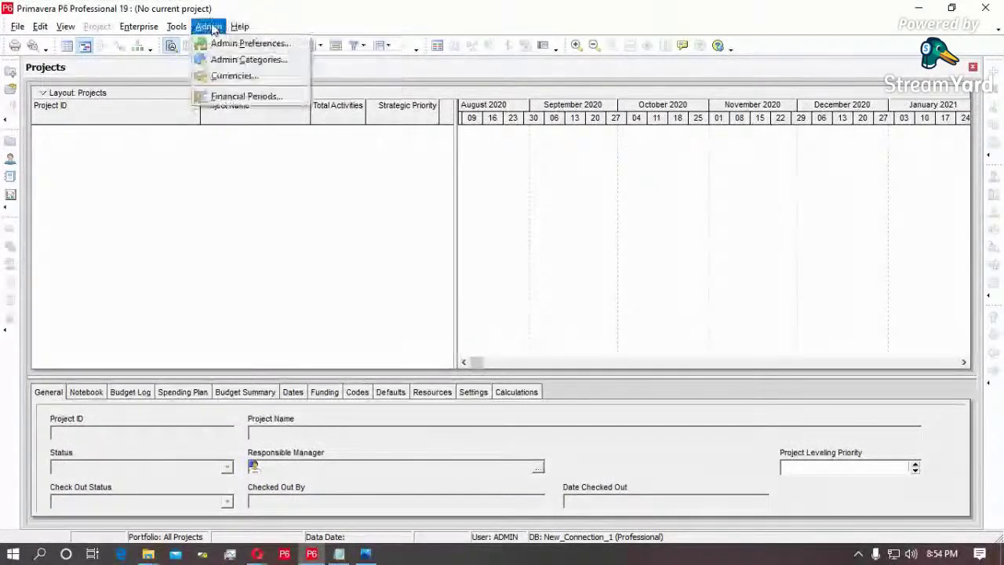
left_click(227, 96)
left_click(366, 554)
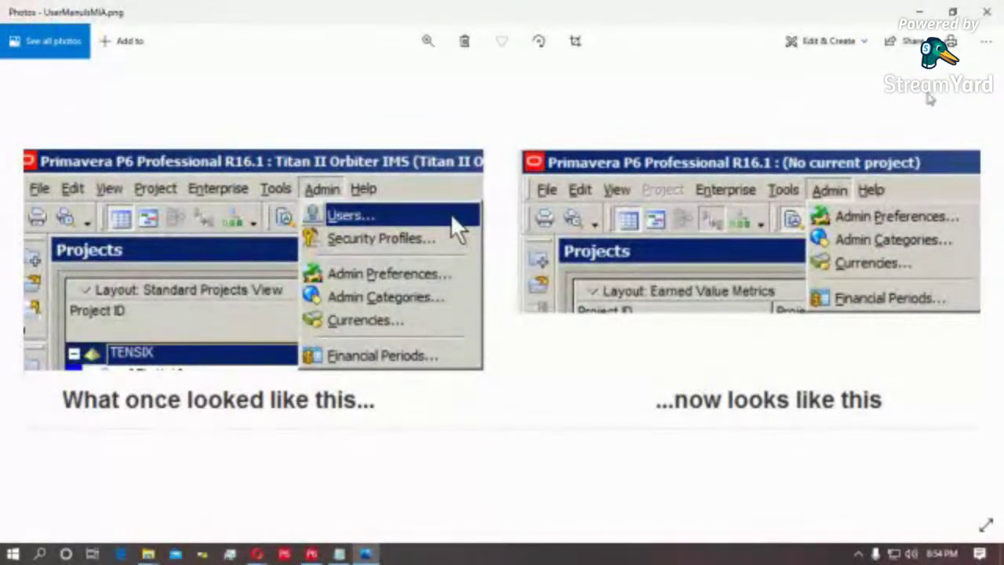
left_click(990, 11)
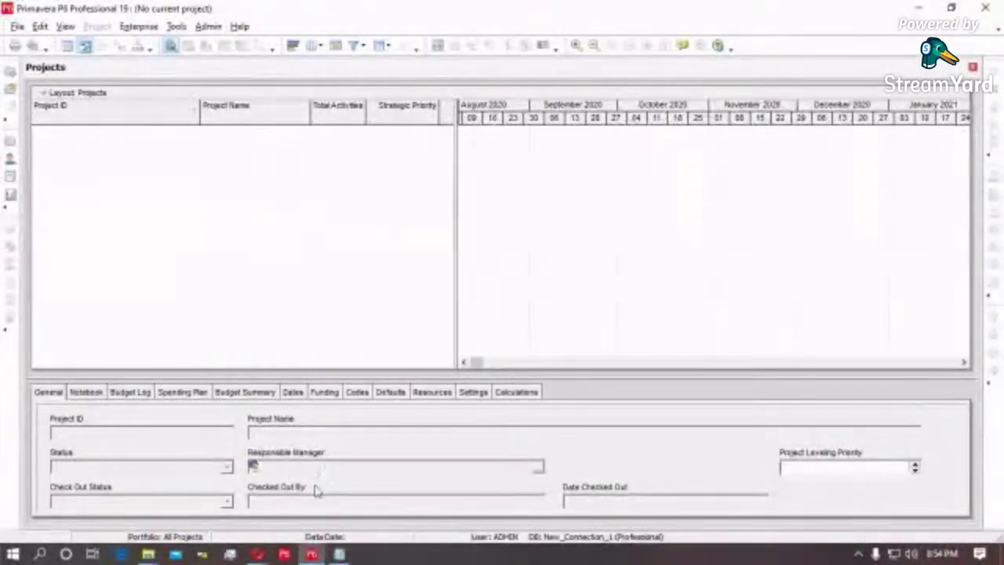
left_click(339, 554)
left_click_drag(302, 171, 149, 171)
left_click(99, 213)
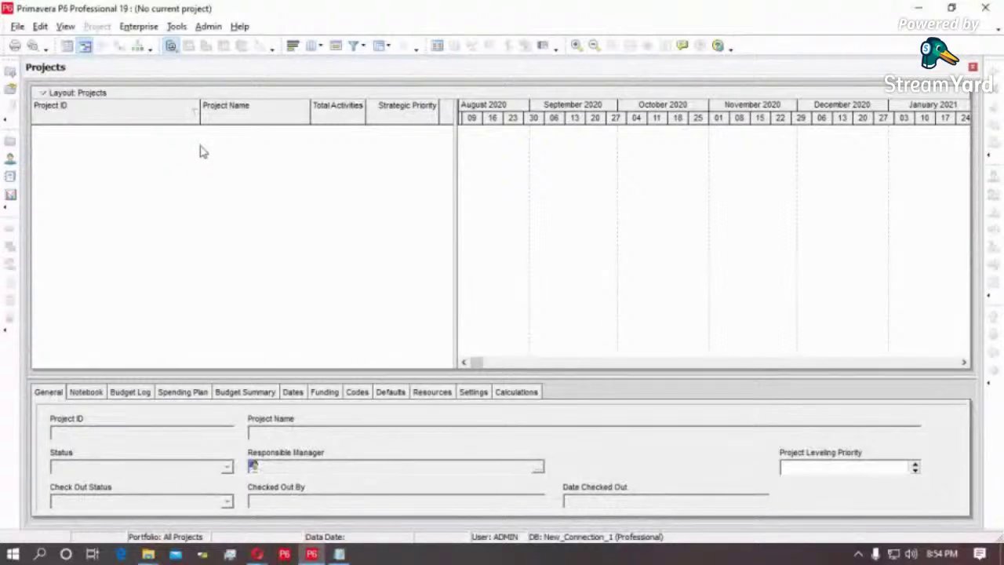
left_click(16, 27)
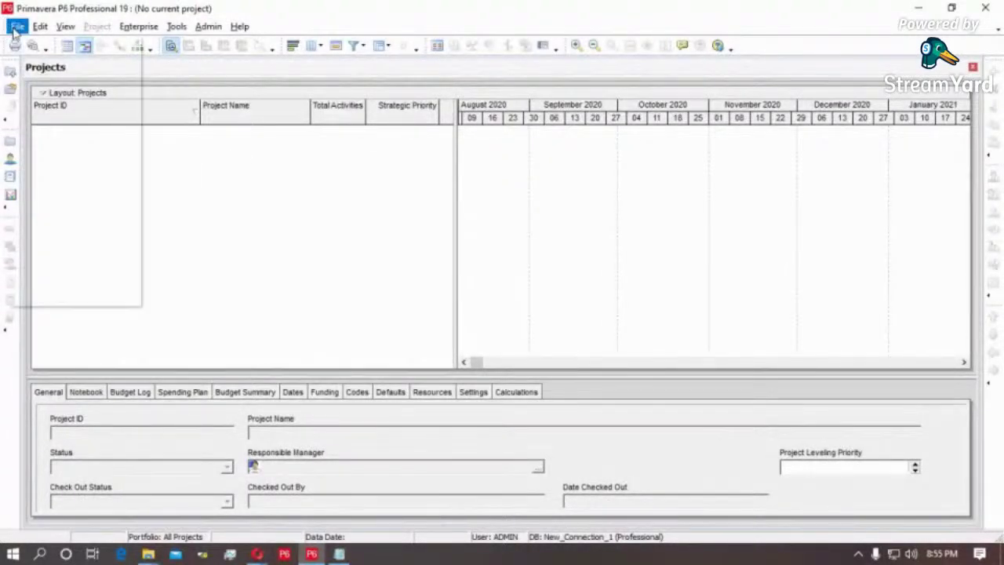
left_click(35, 43)
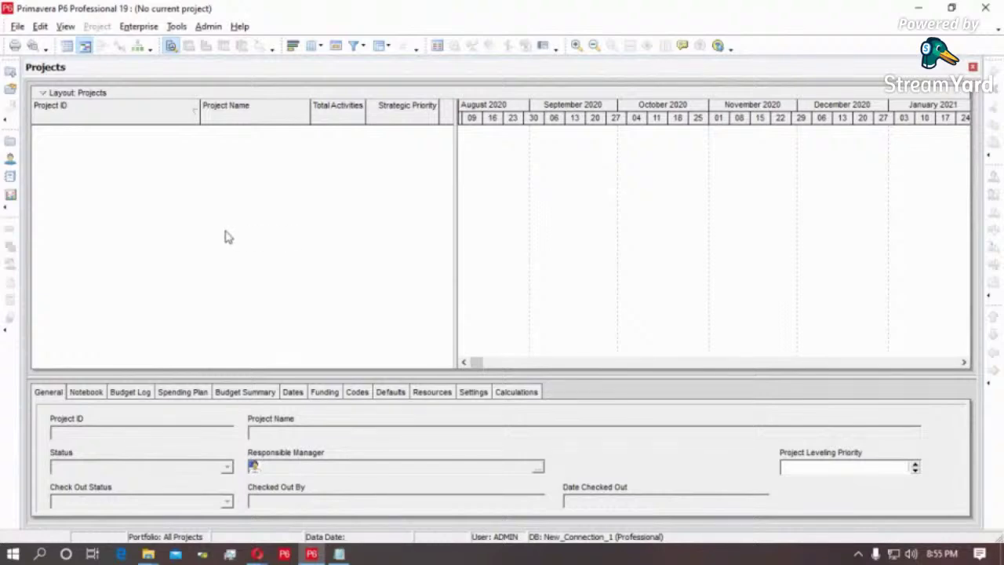
left_click(11, 78)
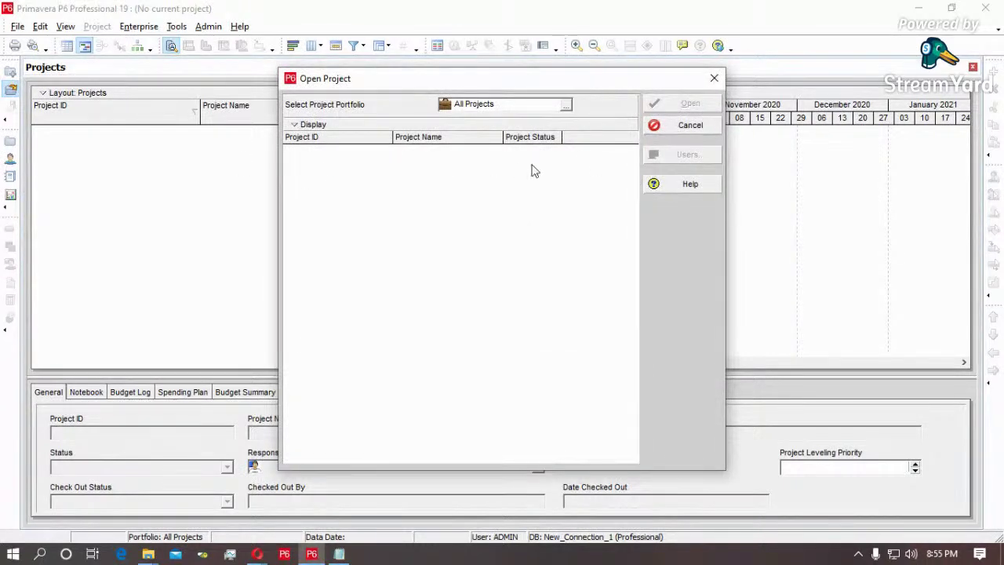
left_click(687, 127)
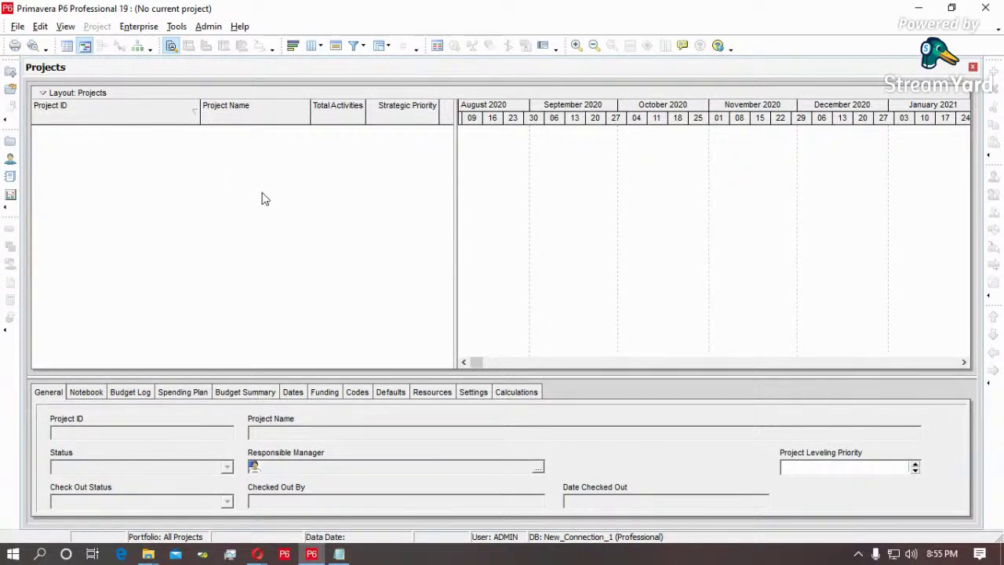
Add an 'EPS- ENTERPRICE PROJECT STRUCTURE' line under Creating EPS, fixing the STRUCTURE spelling.
key("alt+Tab")
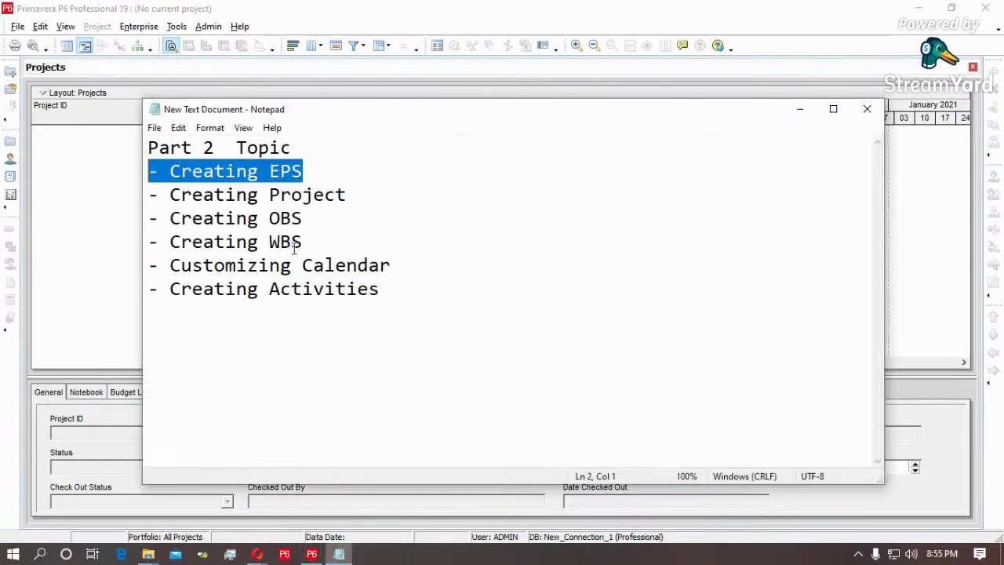
left_click(310, 171)
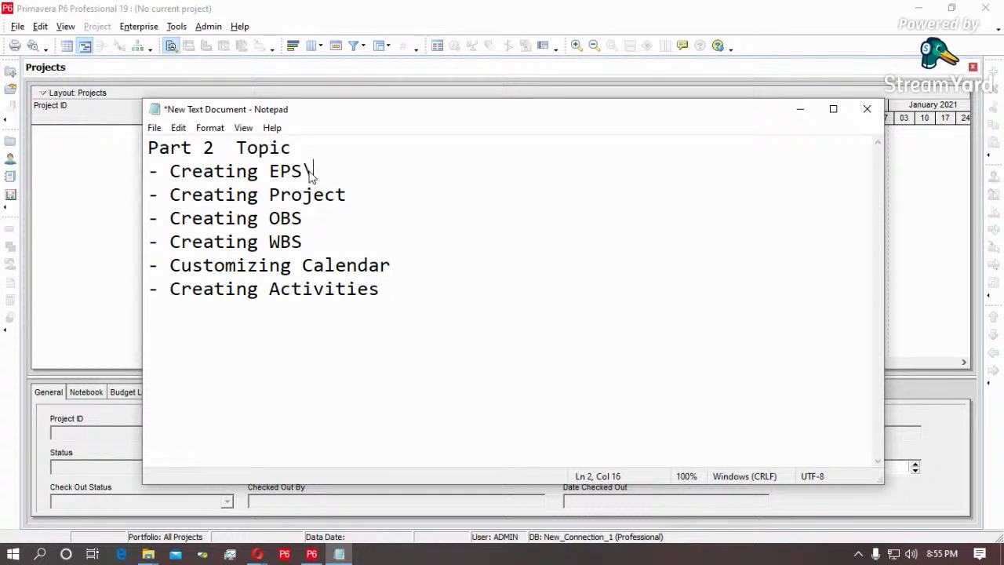
type("eps")
key("BackSpace")
key("BackSpace")
key("BackSpace")
key("BackSpace")
key("Return")
type("e")
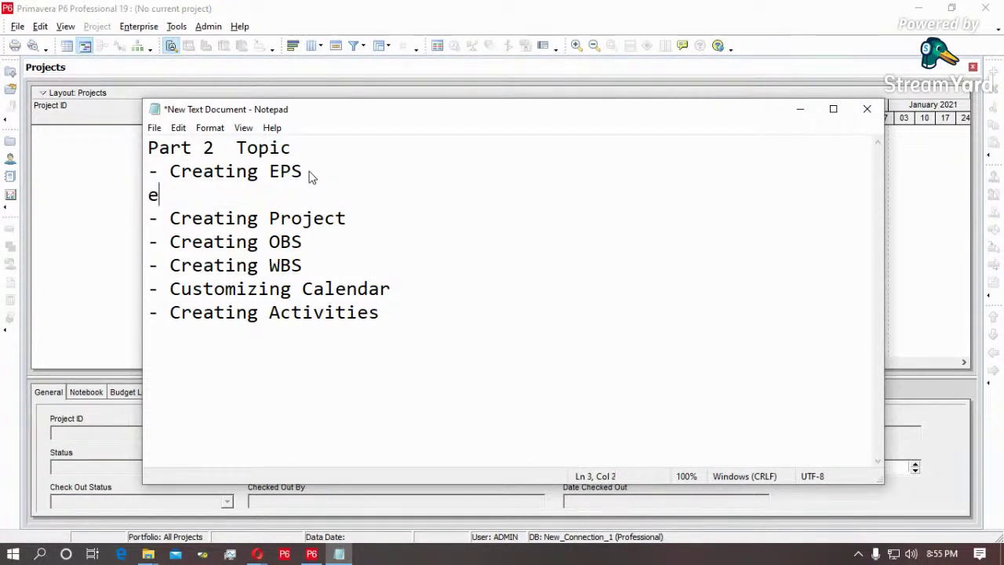
type("EPS")
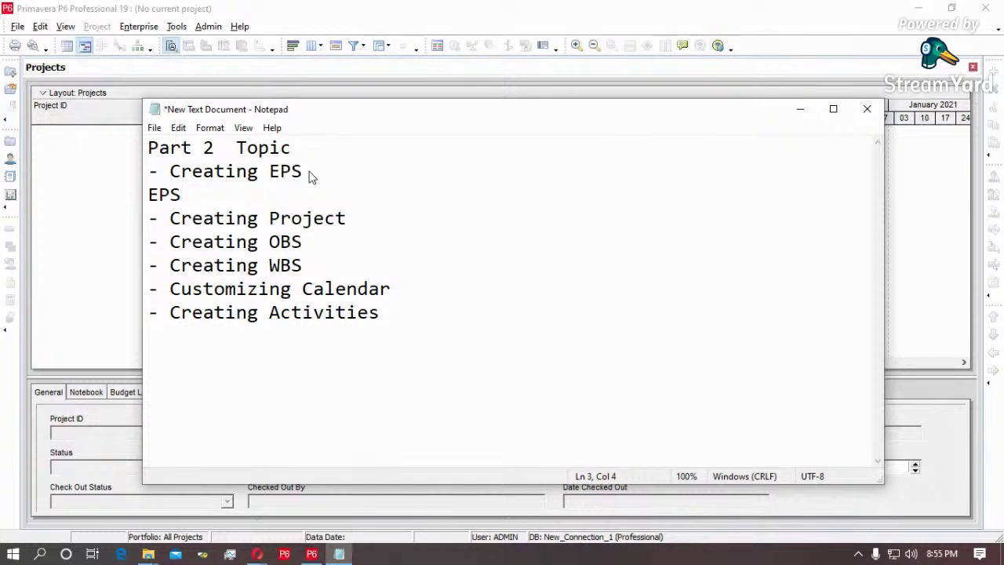
type("- ENTERPRICE PROJECT STU")
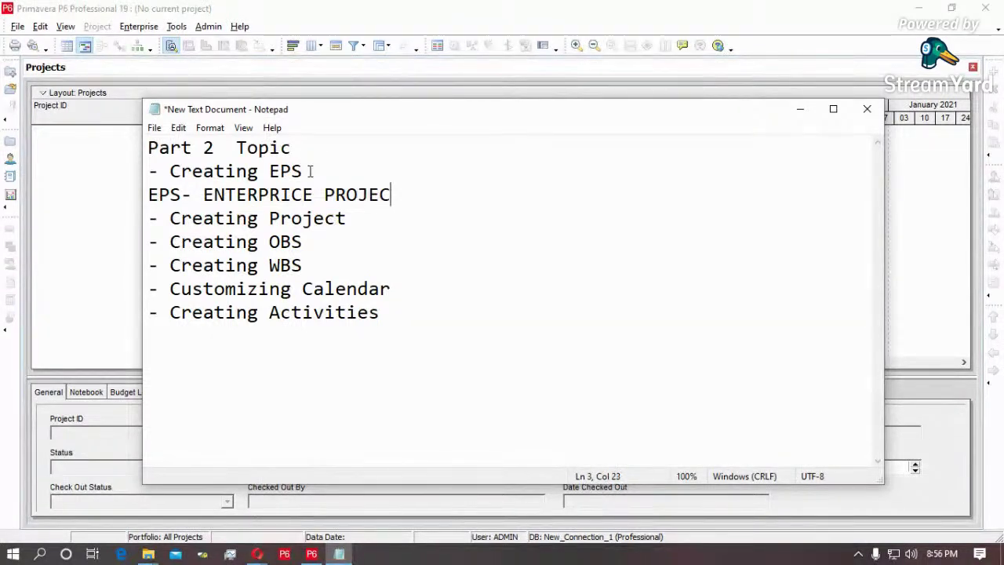
key("BackSpace")
type("R")
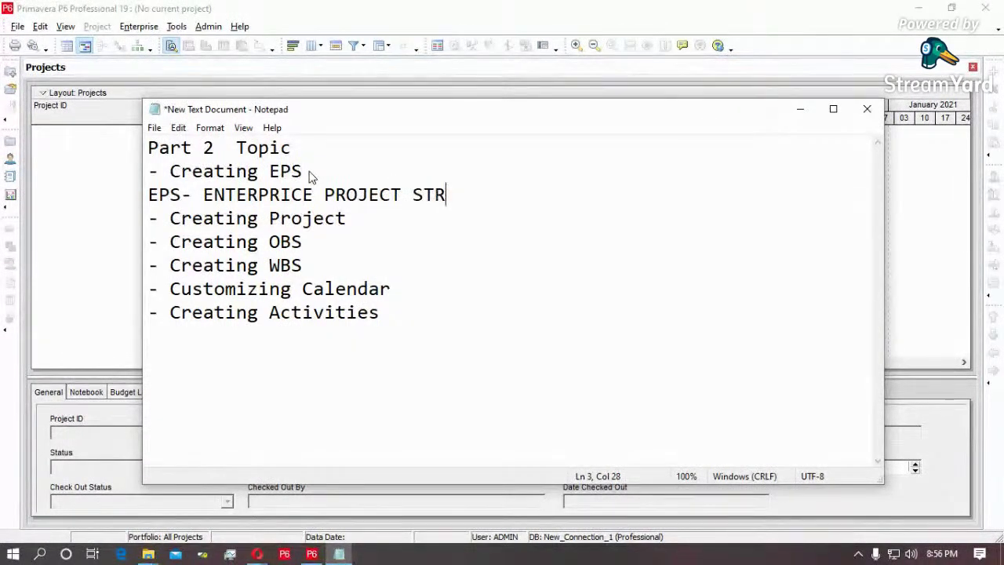
type("UTURE")
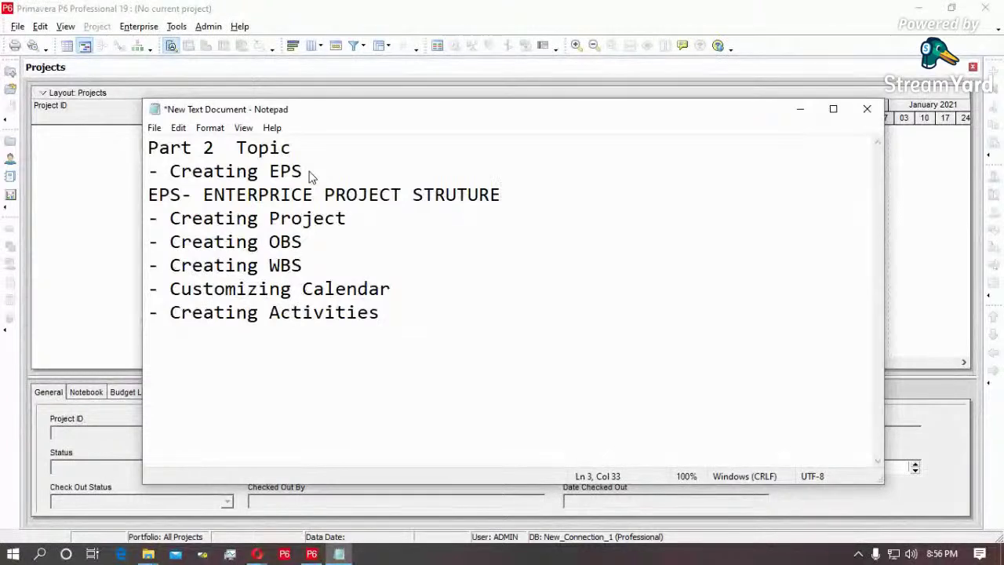
key("Left")
key("Left")
type("C")
left_click(520, 192)
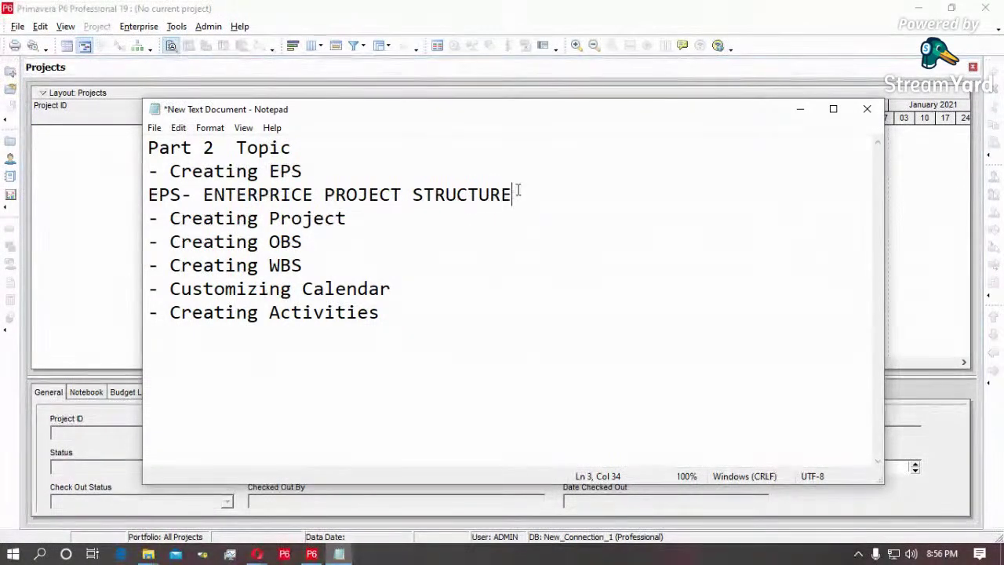
key("Return")
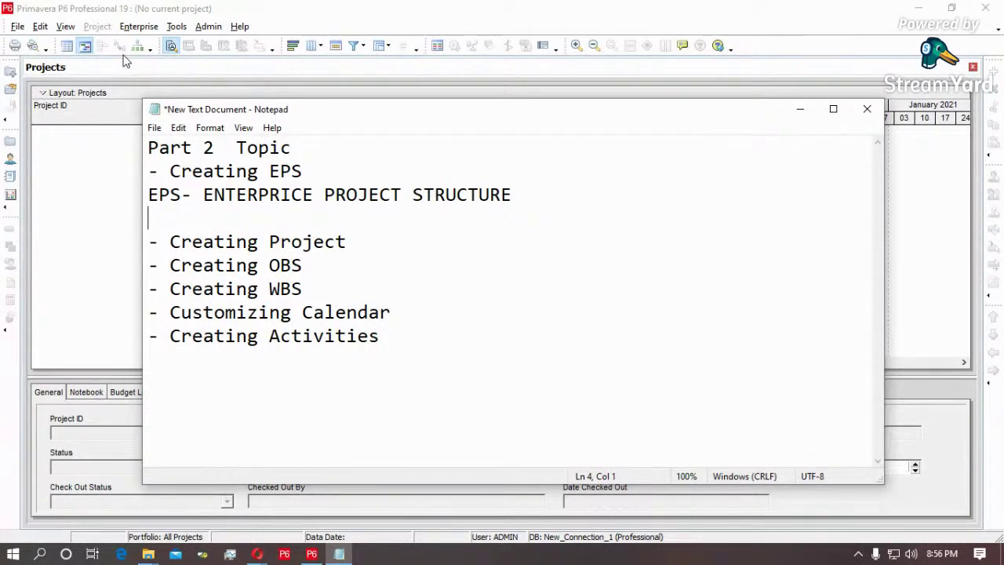
Correct ENTERPRICE to ENTERPRISE and move ENTERPRISE PROJECT STRUCTURE onto its own line.
left_click(301, 194)
key("BackSpace")
type("S")
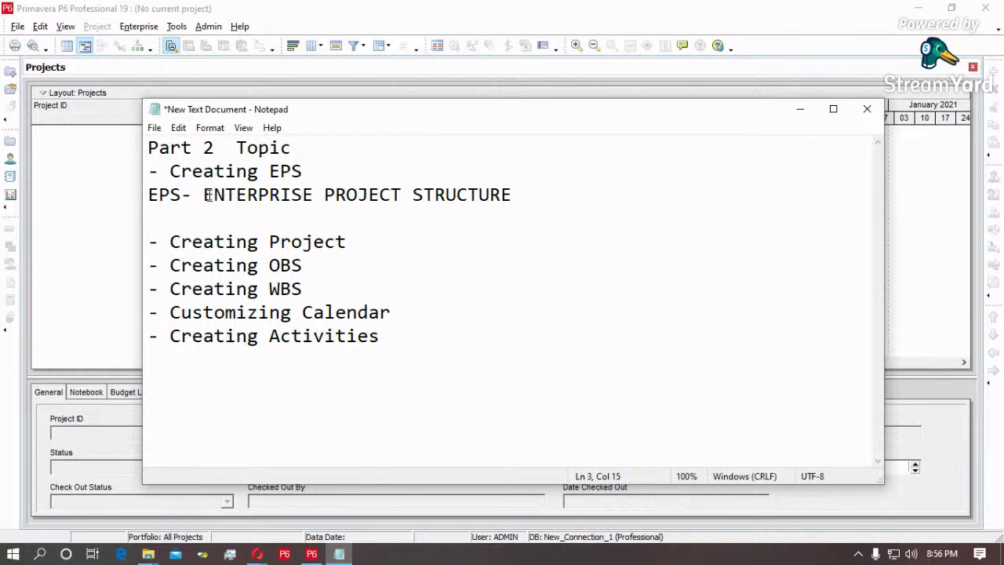
key("BackSpace")
key("BackSpace")
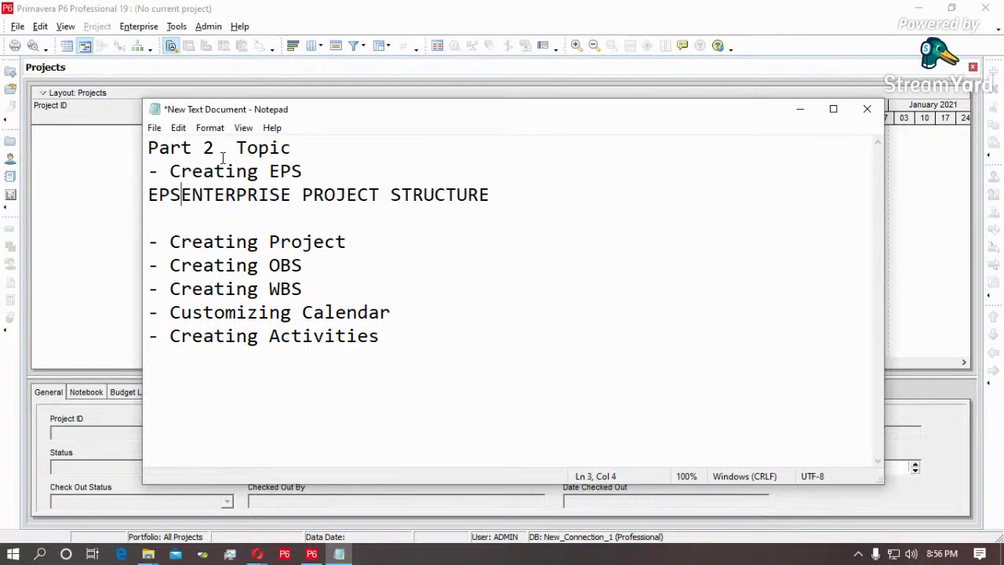
key("Return")
left_click(313, 173)
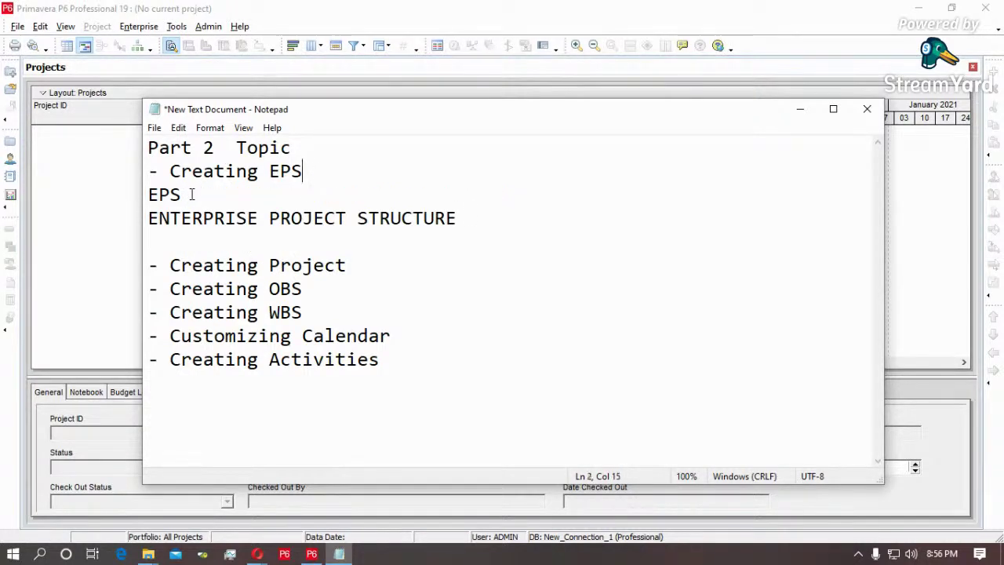
left_click(100, 191)
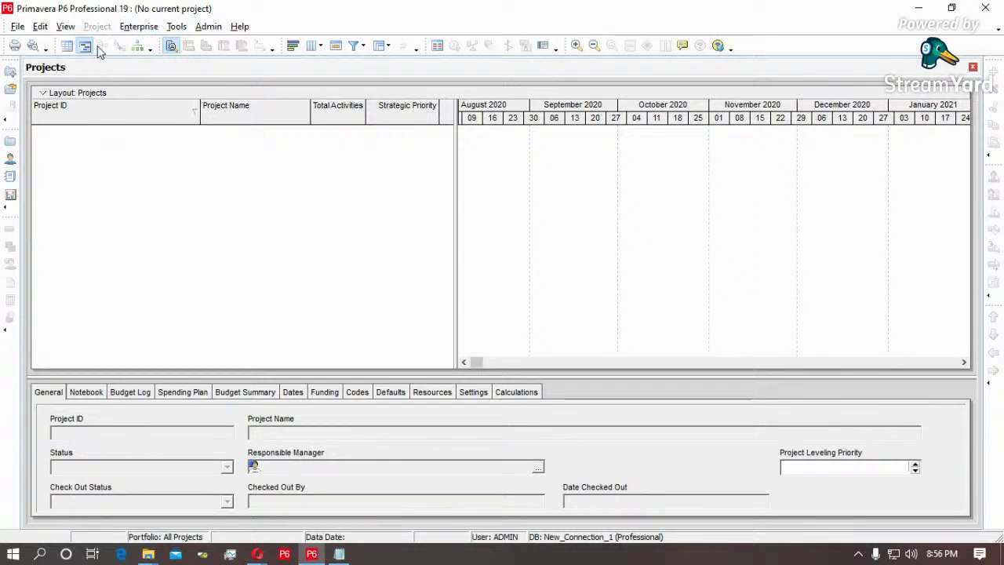
Open the empty Enterprise Project Structure dialog from the Enterprise menu and move it left.
left_click(138, 28)
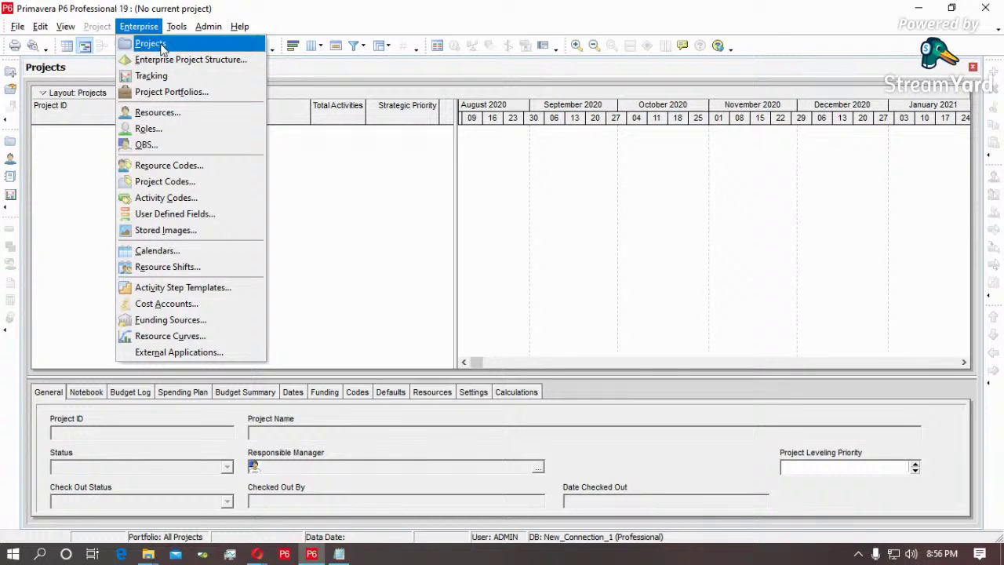
left_click(160, 45)
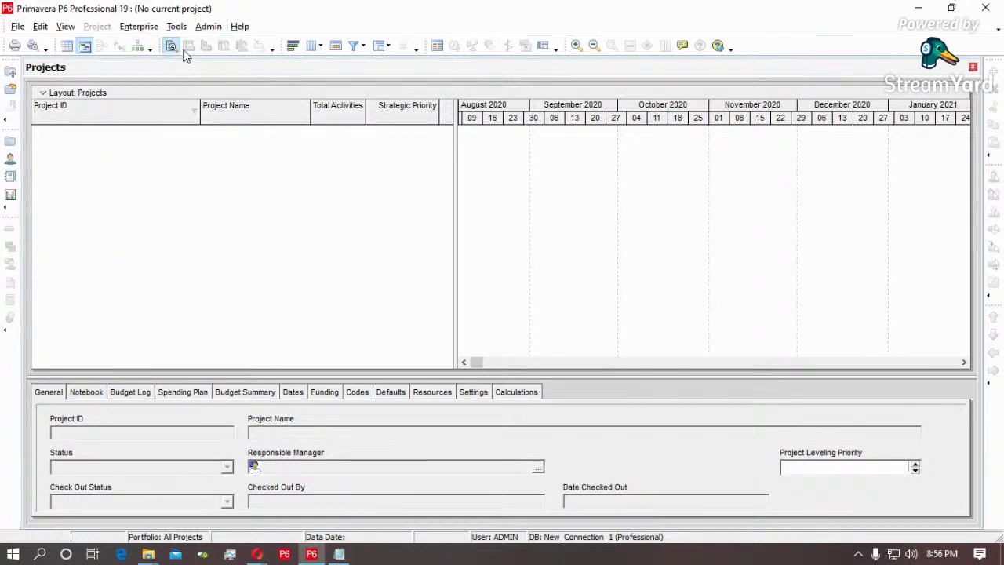
left_click(139, 26)
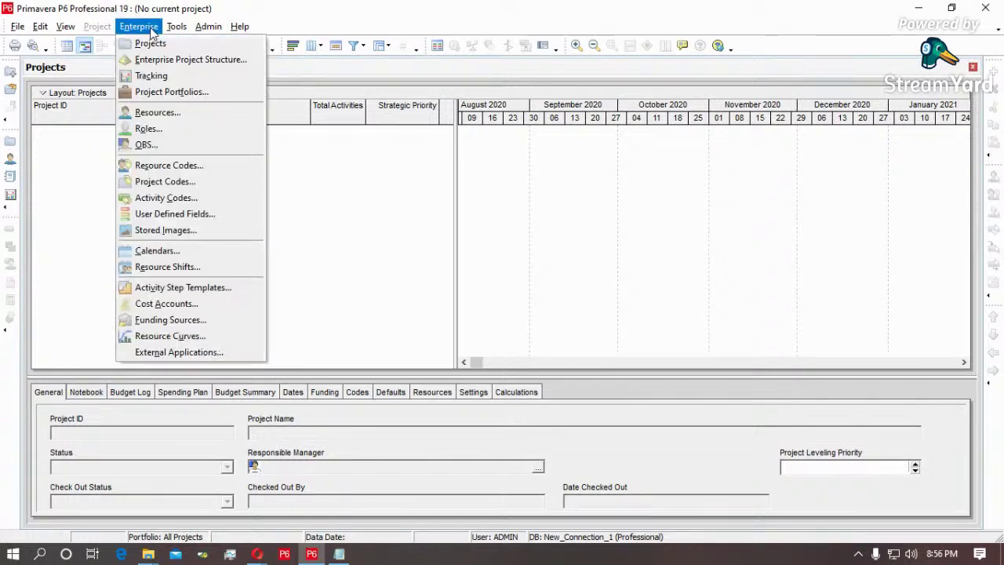
left_click(175, 61)
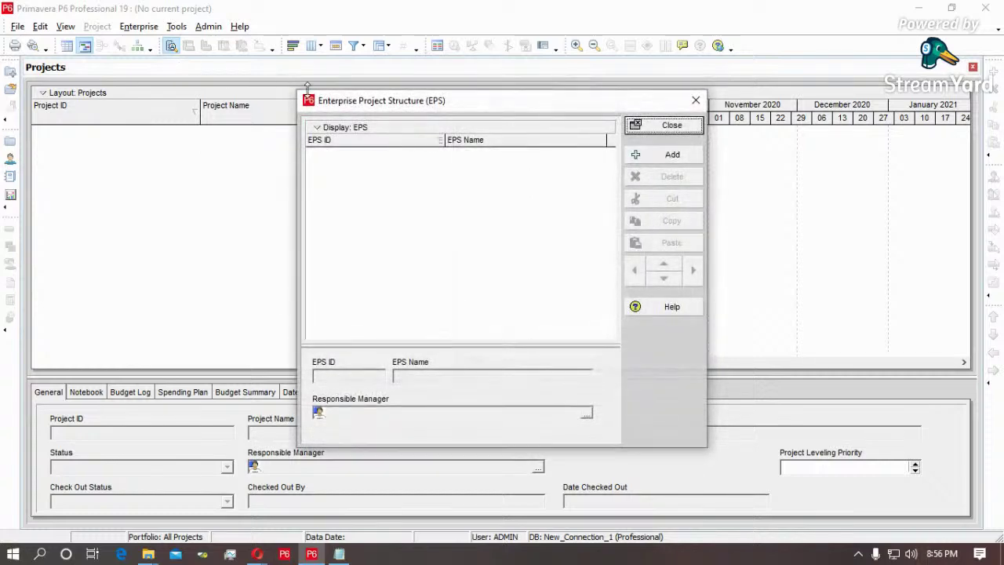
left_click_drag(373, 108, 285, 94)
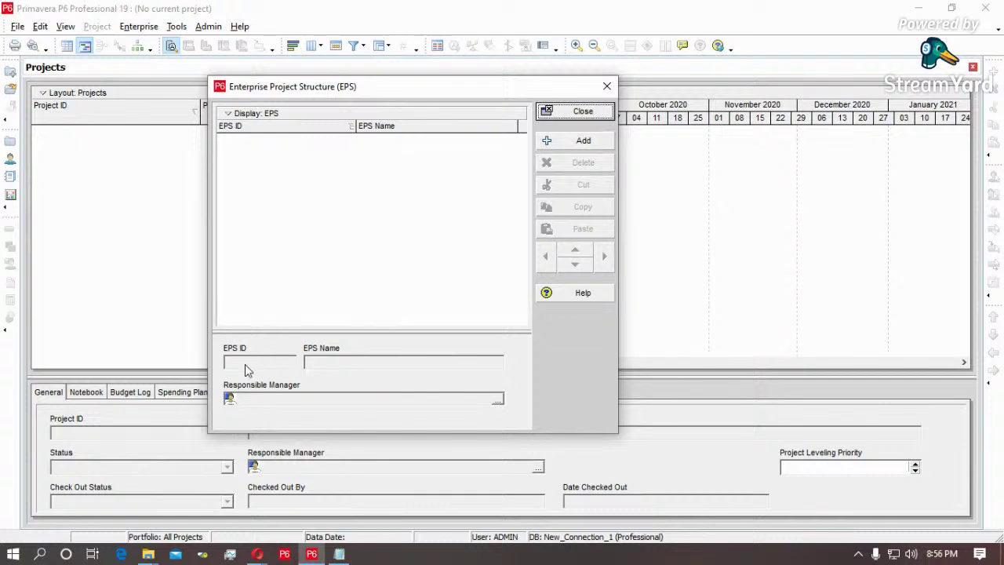
Add a new EPS node, NEWEPS named (New EPS), then close the EPS window.
left_click(585, 142)
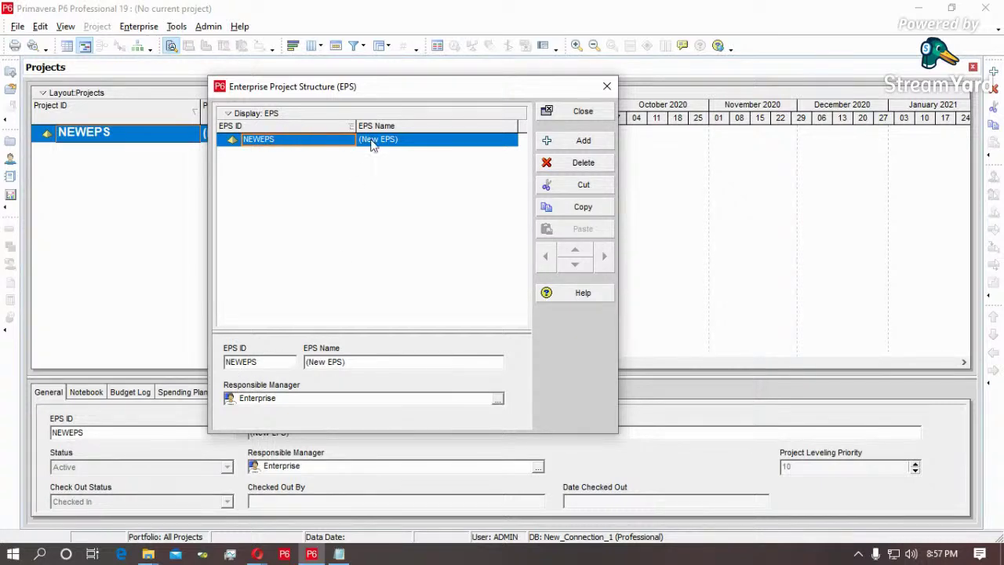
left_click_drag(388, 93, 442, 103)
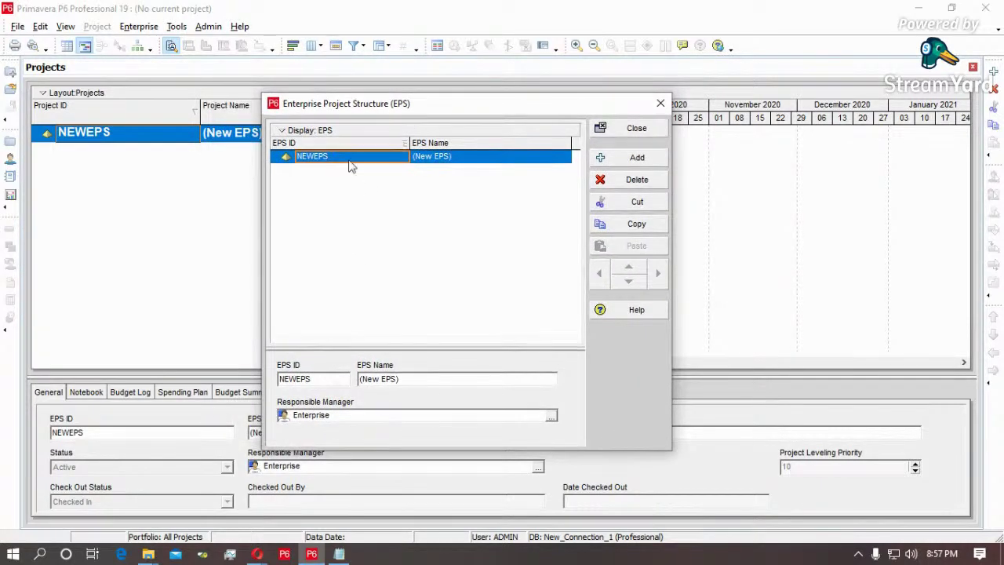
left_click_drag(366, 108, 482, 171)
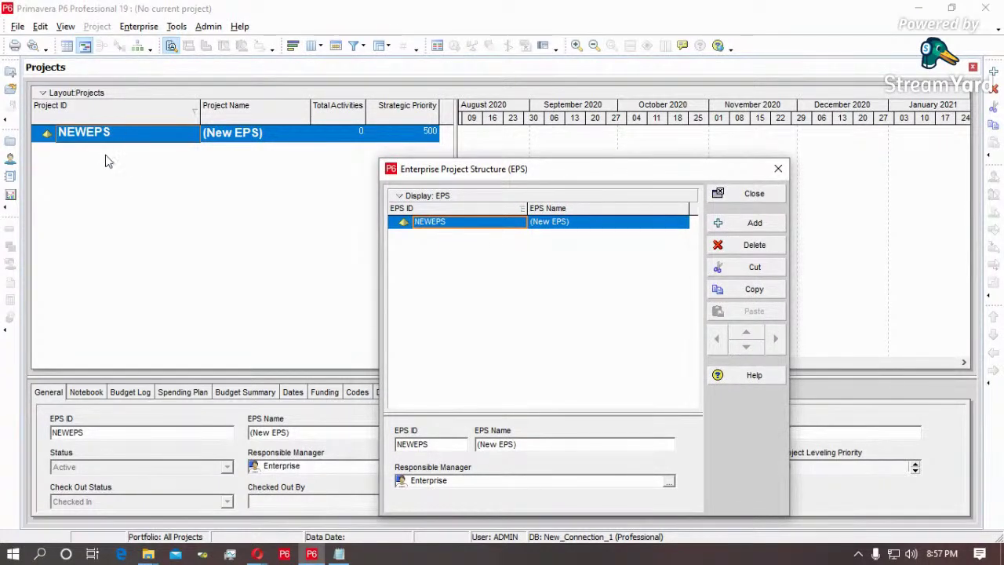
left_click_drag(508, 177, 503, 190)
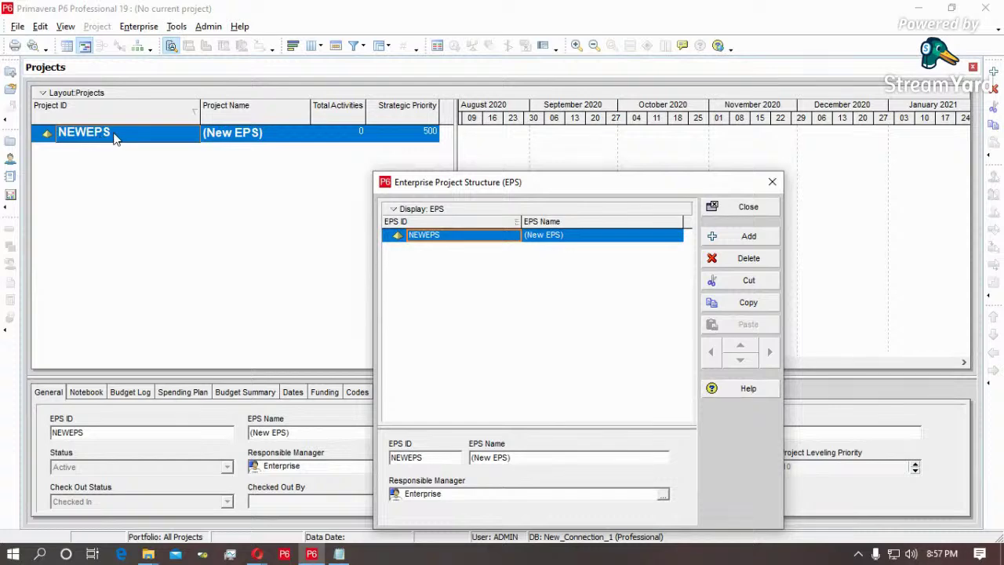
left_click(571, 239)
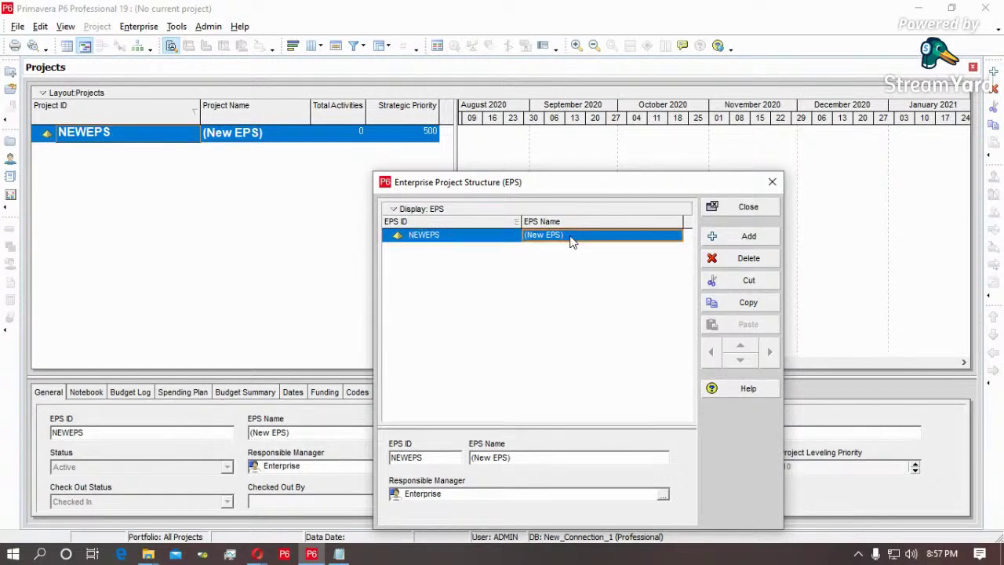
left_click_drag(564, 191, 560, 148)
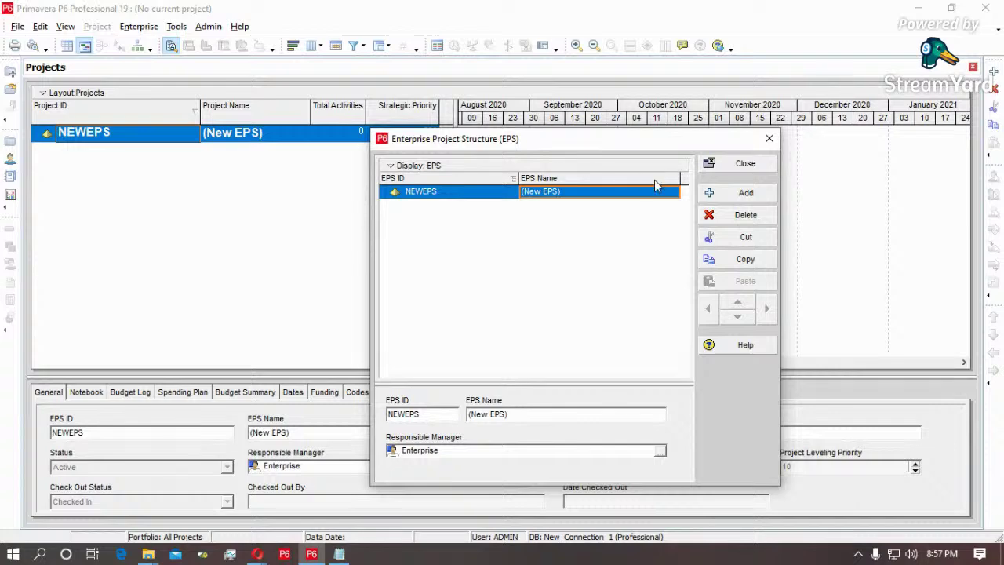
left_click(741, 168)
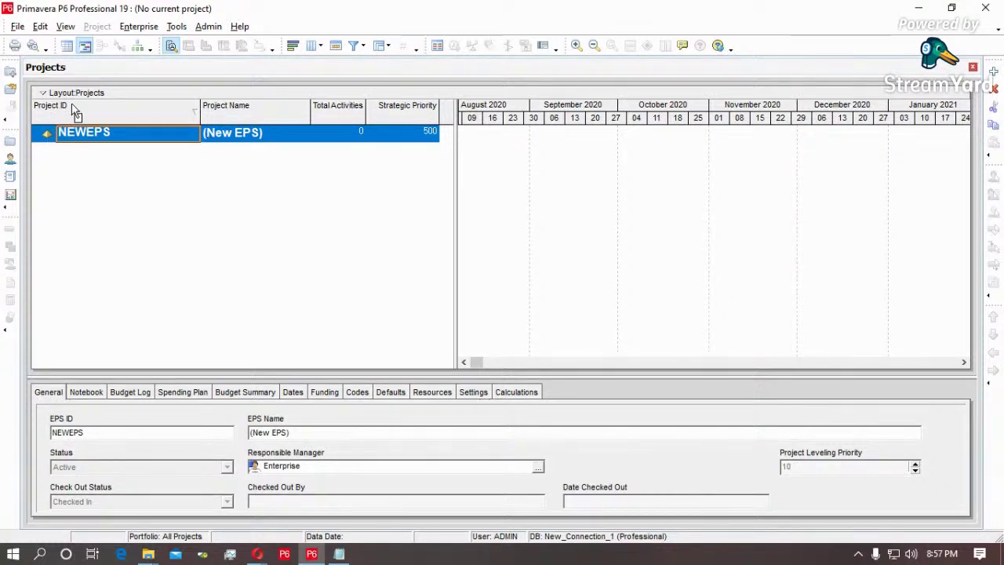
Reopen the EPS dialog, leave the NEWEPS ID unchanged, and close it again.
left_click(139, 26)
left_click(143, 62)
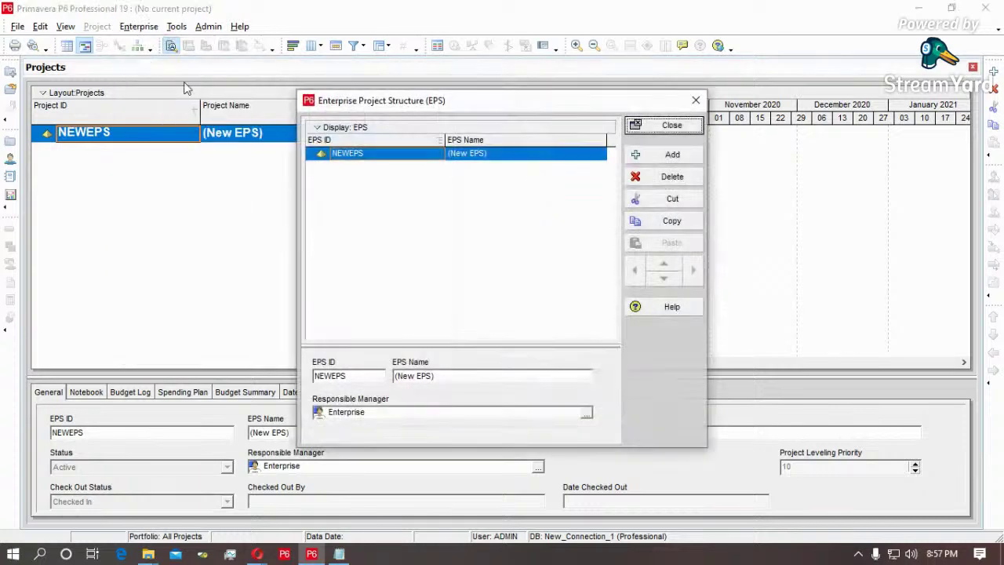
left_click(374, 154)
left_click_drag(399, 105, 516, 114)
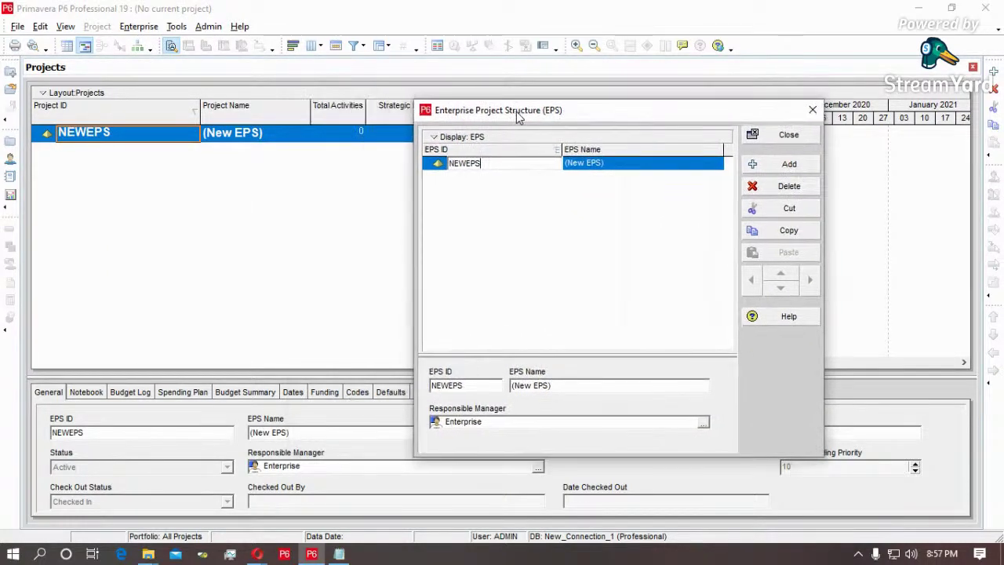
key("Return")
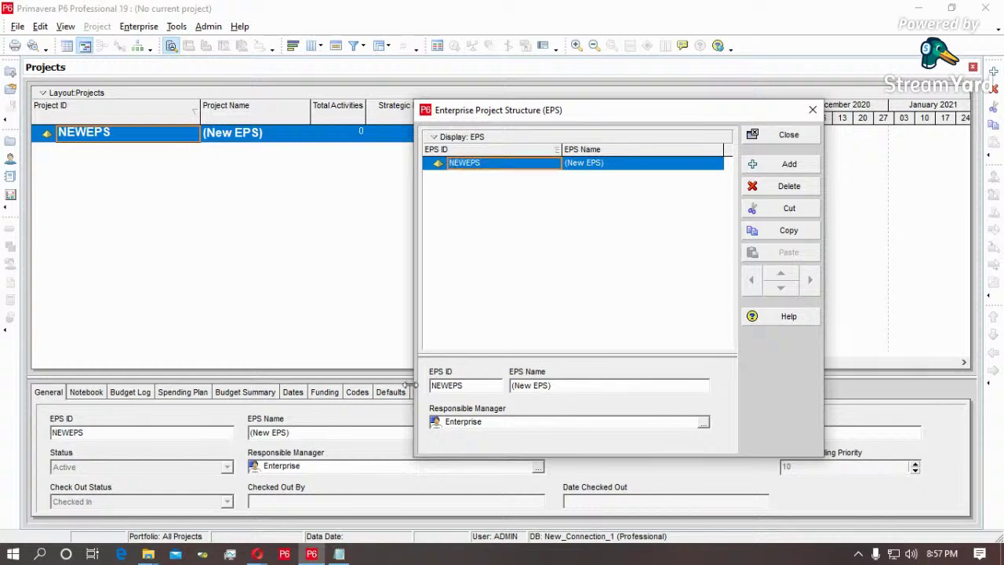
left_click_drag(477, 384, 432, 384)
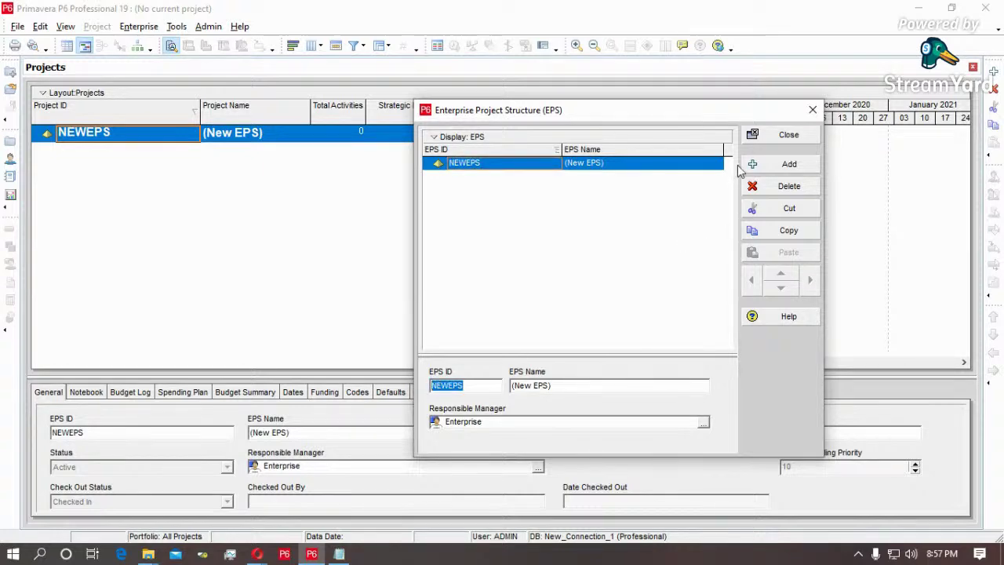
left_click(789, 136)
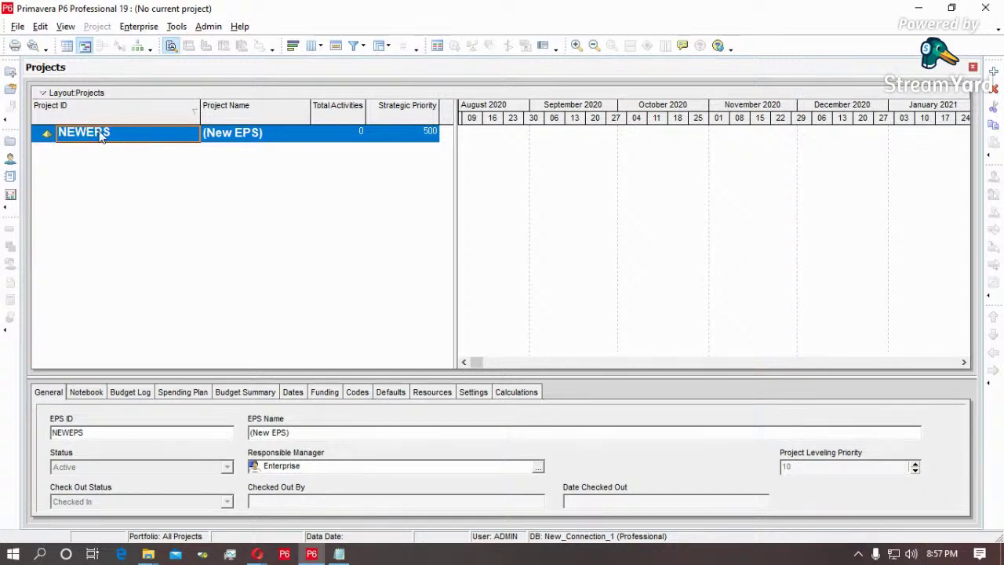
Replace the (New EPS) name with 'TITAN cONSTRCUTION' in the node's EPS Name details.
left_click(102, 131)
key("Return")
left_click(124, 139)
key("Return")
left_click(110, 436)
double_click(76, 439)
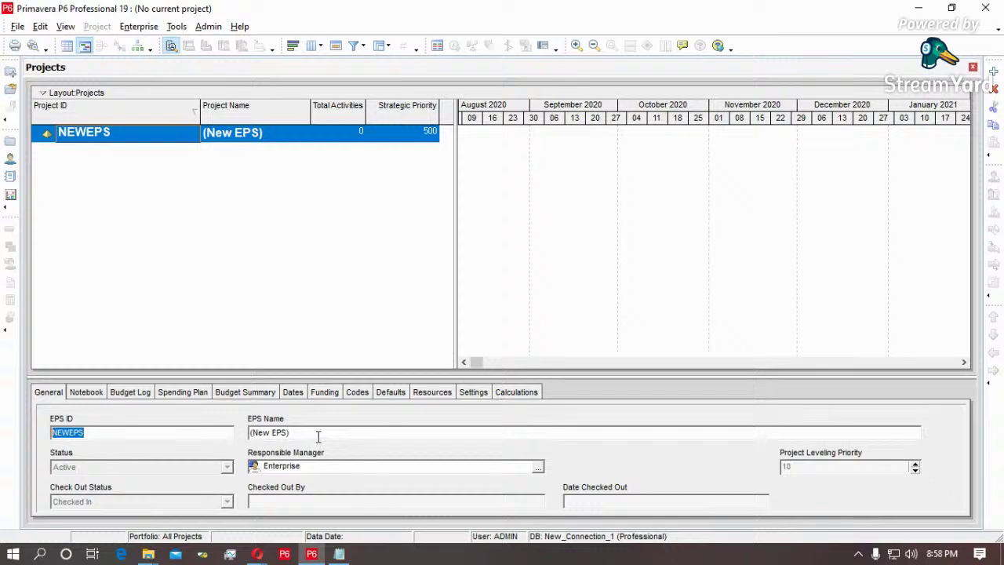
key("Tab")
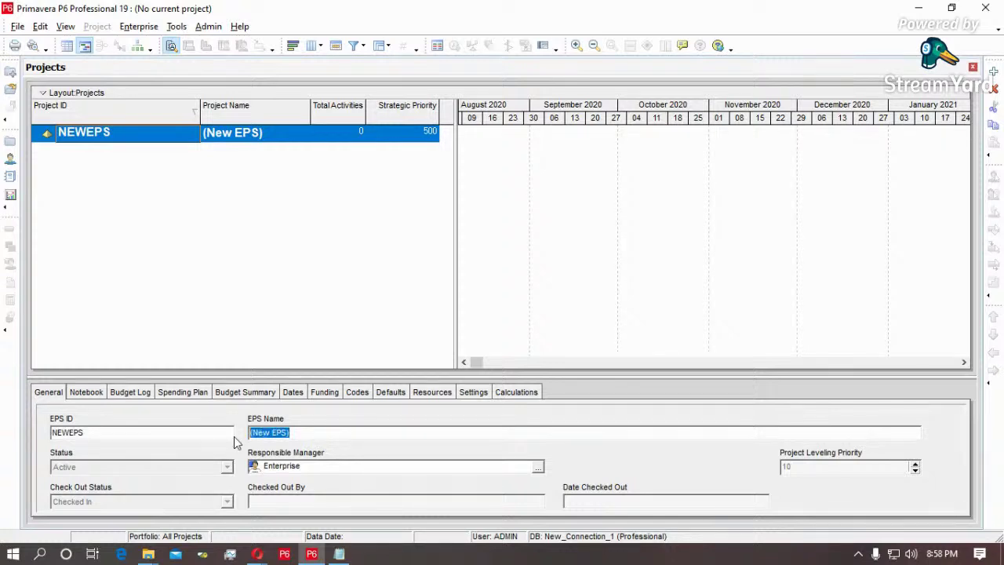
key("BackSpace")
type("TITAN cONSTRCUTION")
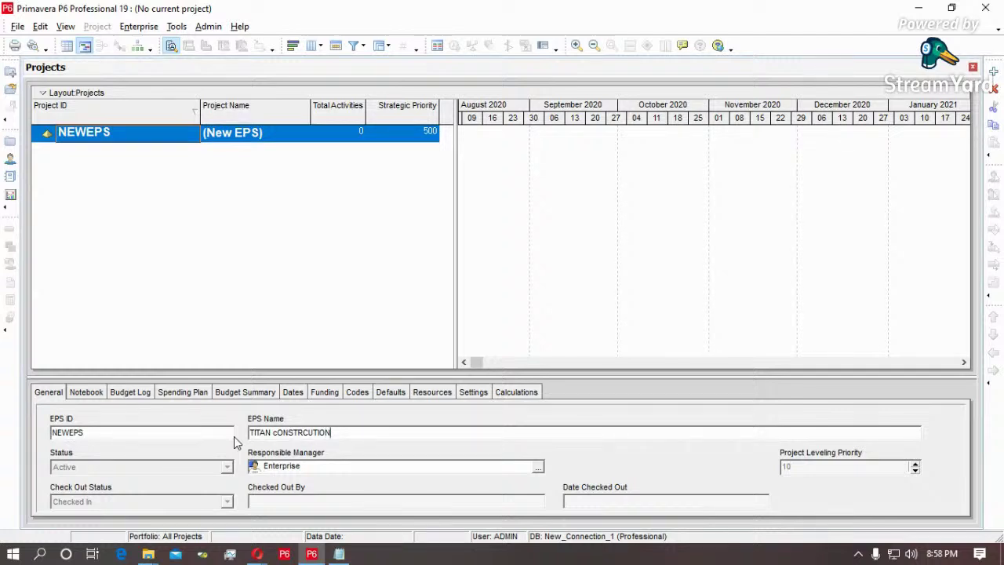
Commit the name, widen the Project Name column, and correct the spelling to TITAN CONSTRUCTION.
key("Return")
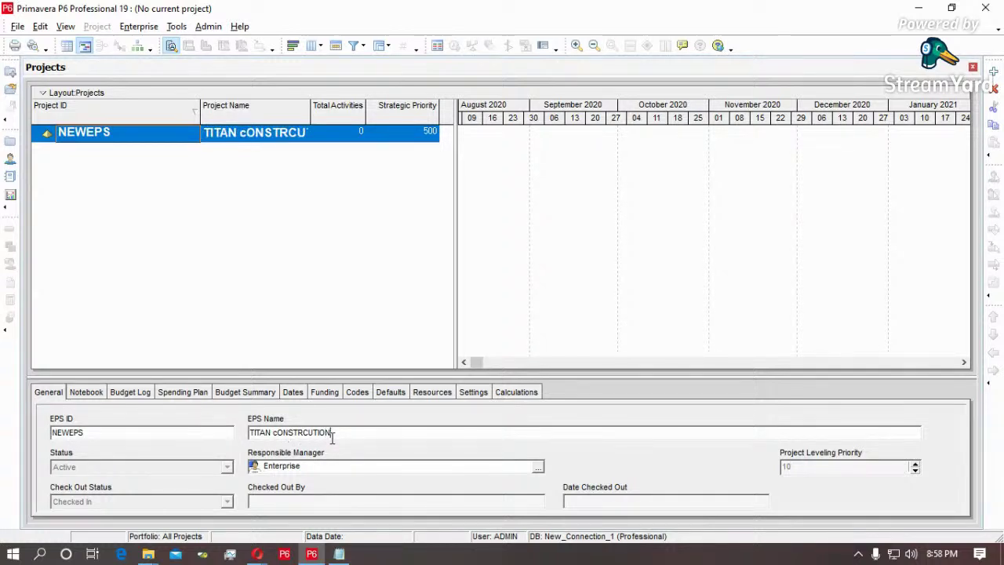
left_click_drag(311, 110, 348, 108)
left_click(311, 140)
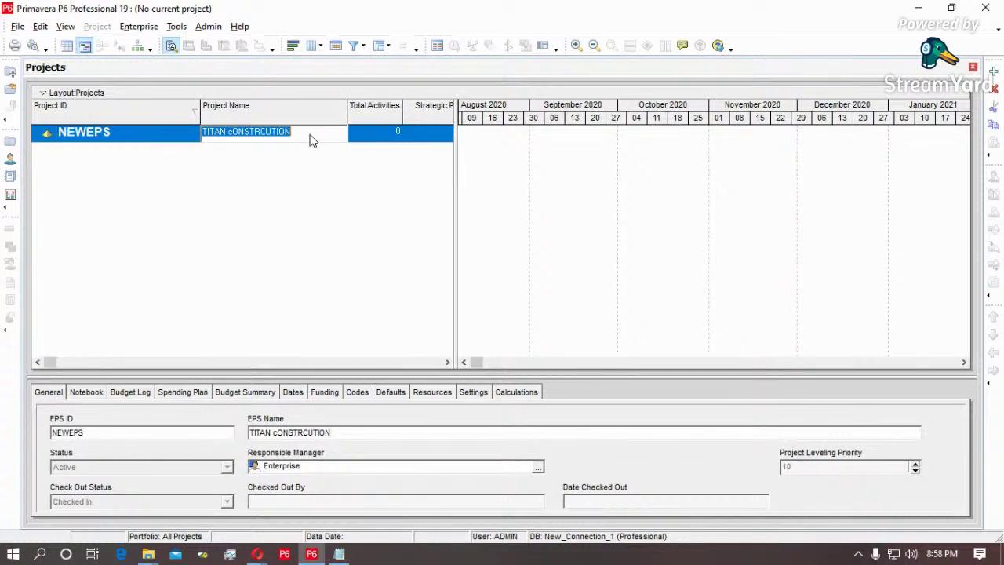
left_click(264, 132)
key("Delete")
type("C")
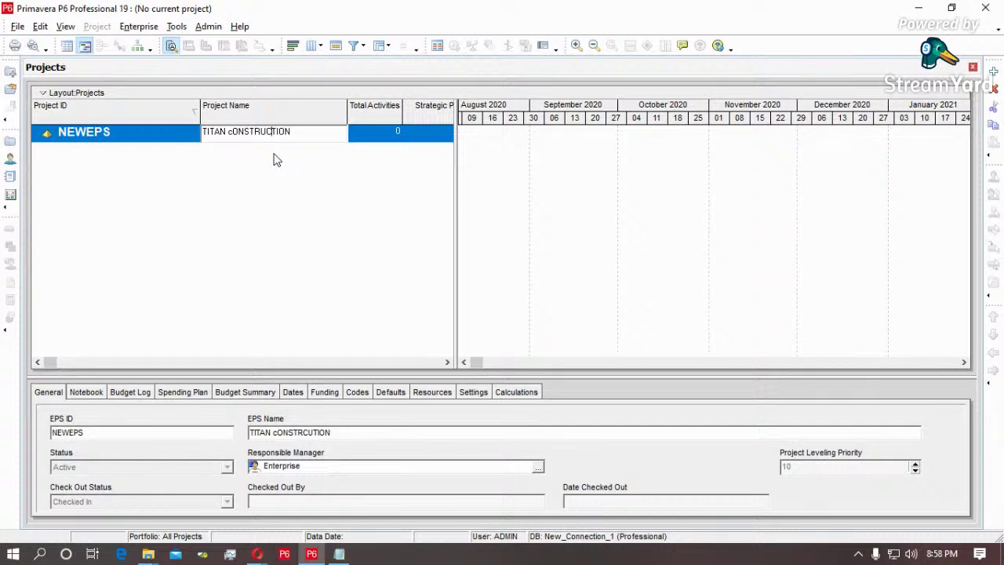
left_click(232, 133)
key("BackSpace")
type("C")
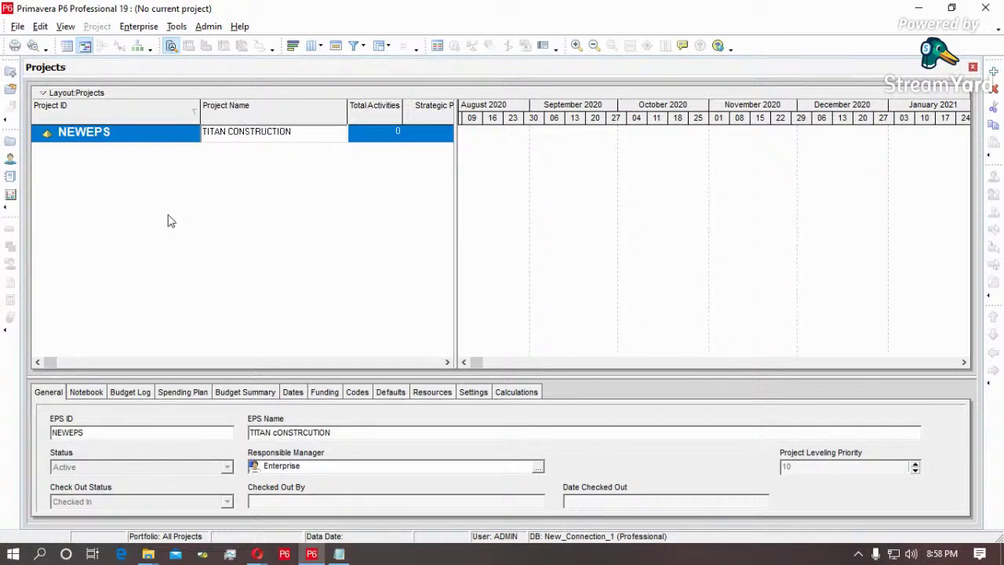
left_click(171, 221)
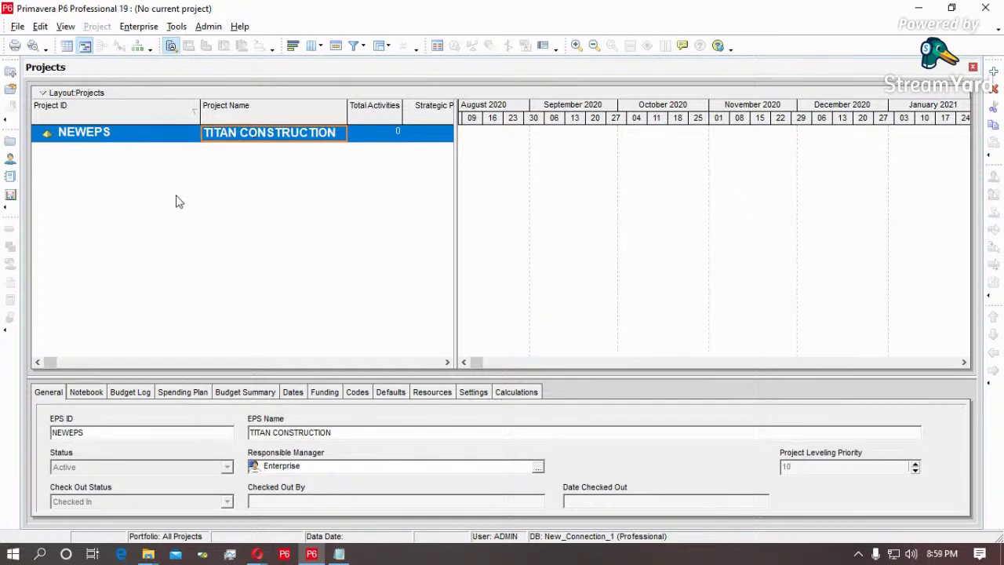
Select the NEWEPS ID and reopen the Enterprise Project Structure dialog.
left_click_drag(79, 432, 36, 433)
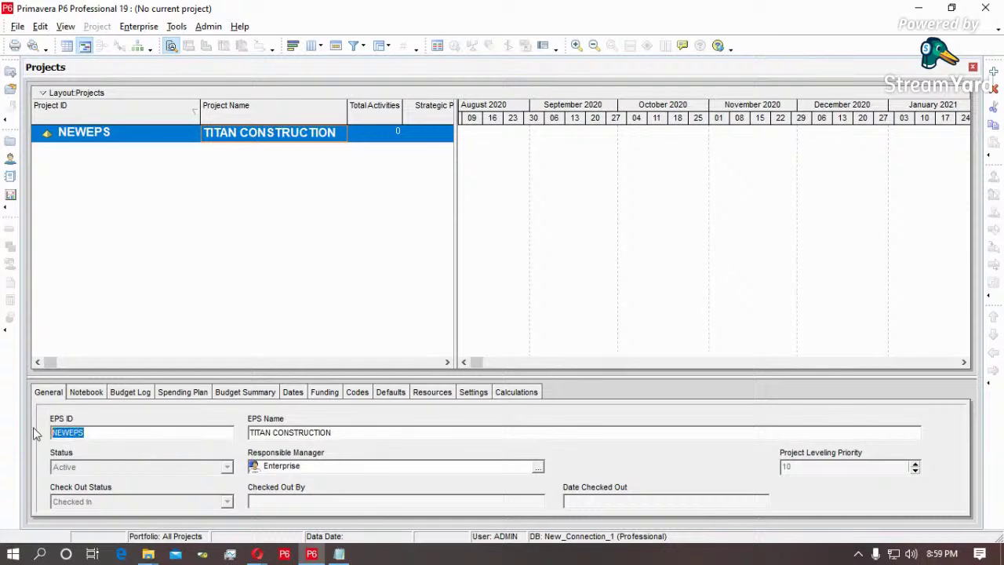
left_click(110, 139)
left_click(139, 26)
left_click(155, 61)
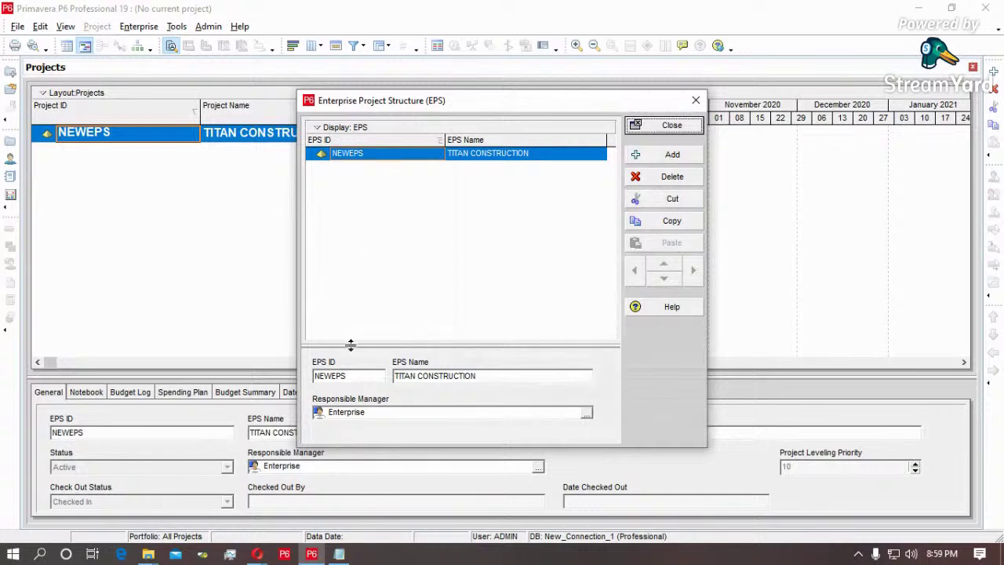
Close the EPS dialog and change the node's Project ID from NEWEPS to TC.
left_click(361, 378)
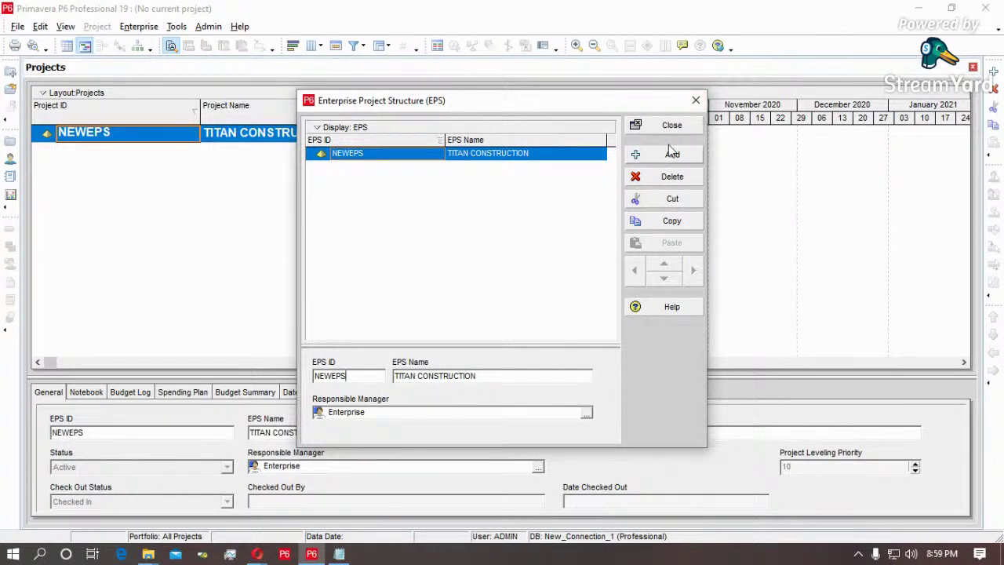
left_click(696, 101)
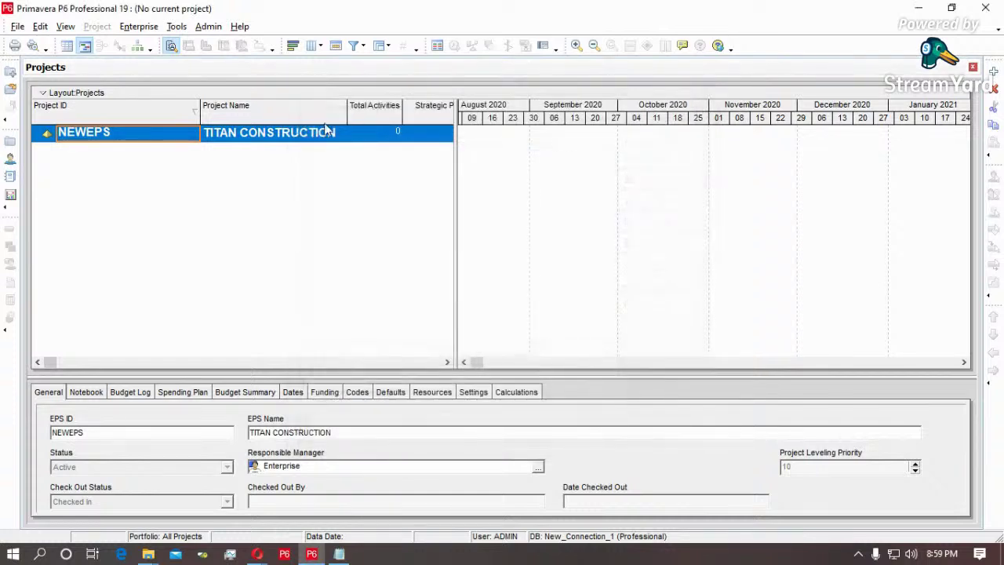
left_click(121, 137)
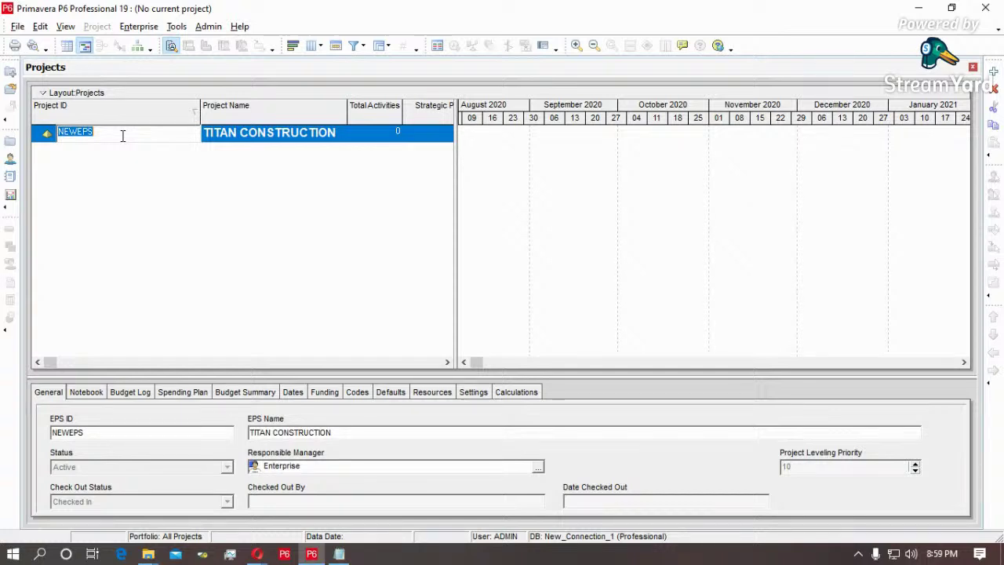
key("BackSpace")
left_click(143, 210)
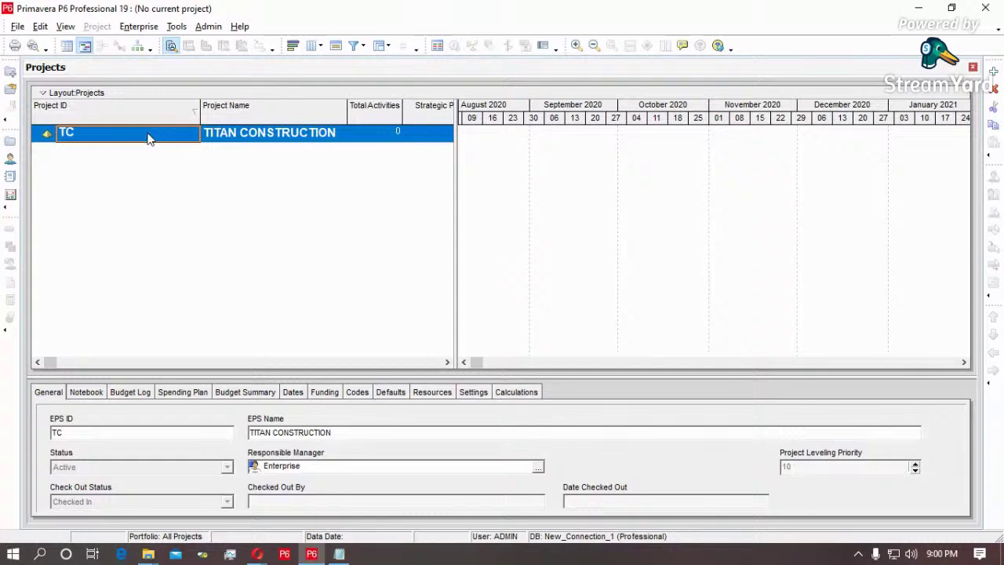
left_click(230, 555)
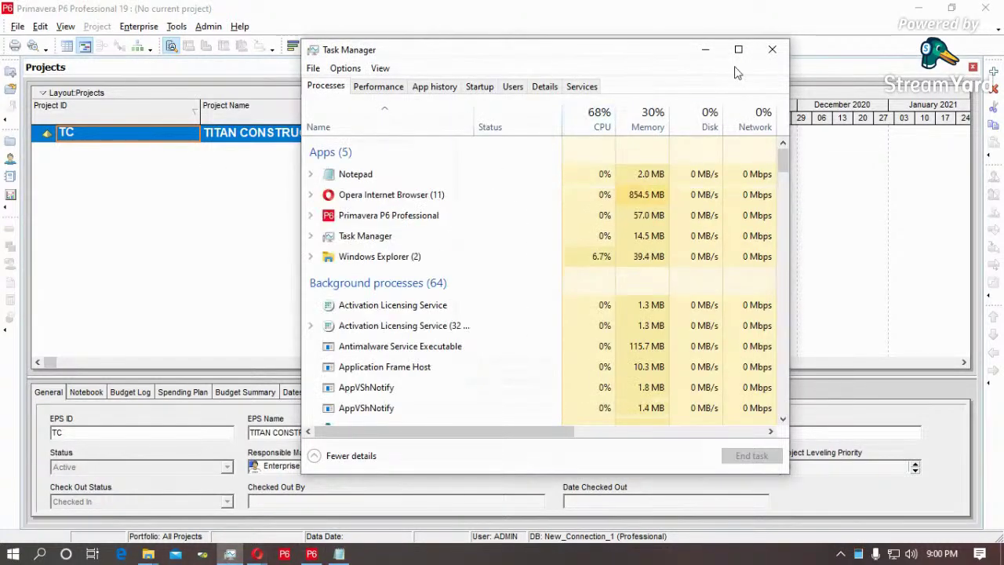
Close Task Manager and launch Paint by searching 'PAI' in Windows search.
left_click(770, 50)
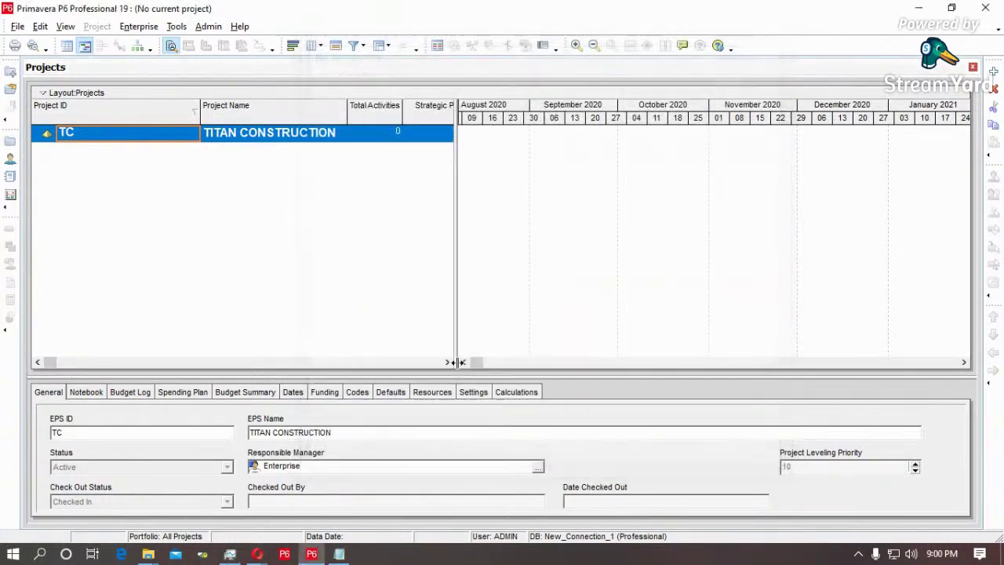
left_click(41, 555)
type("PAINT")
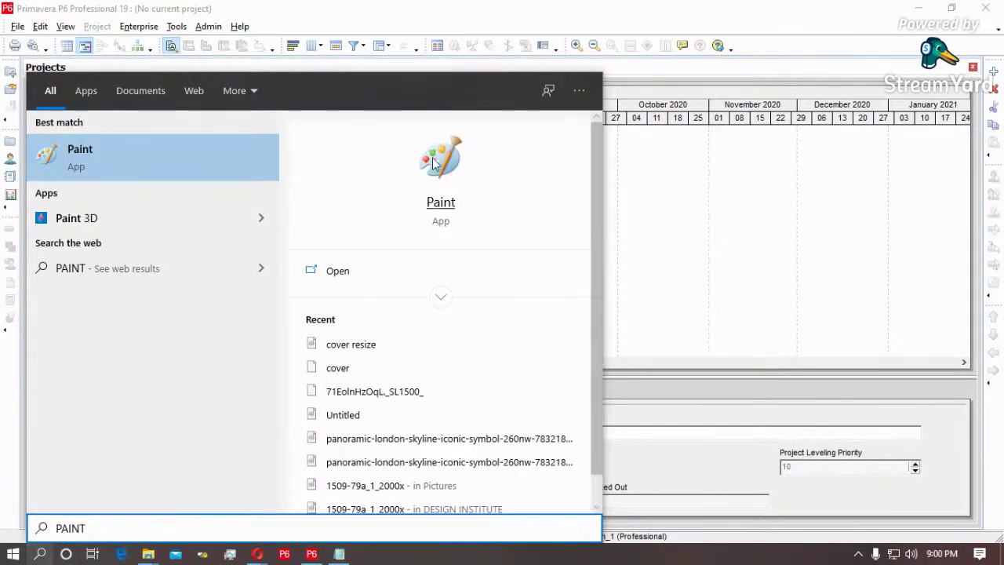
left_click(430, 156)
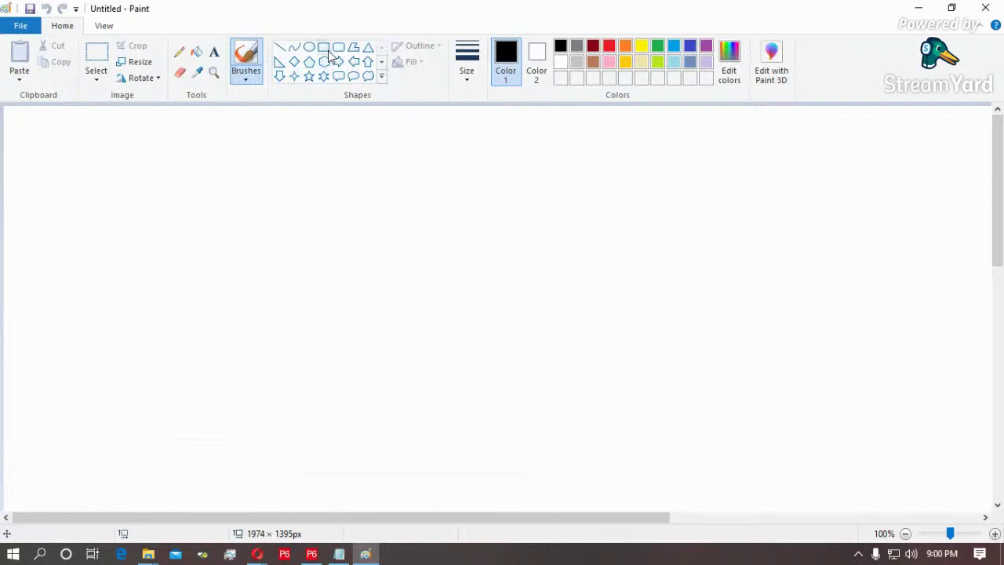
Sketch hierarchy rectangles in Paint: one top box, two second-level boxes, another lower right.
mouse_move(343, 144)
left_mouse_down()
mouse_move(444, 183)
mouse_move(498, 174)
left_mouse_up()
left_click(549, 204)
left_click_drag(492, 220, 598, 253)
left_click(266, 219)
left_click_drag(266, 219, 361, 253)
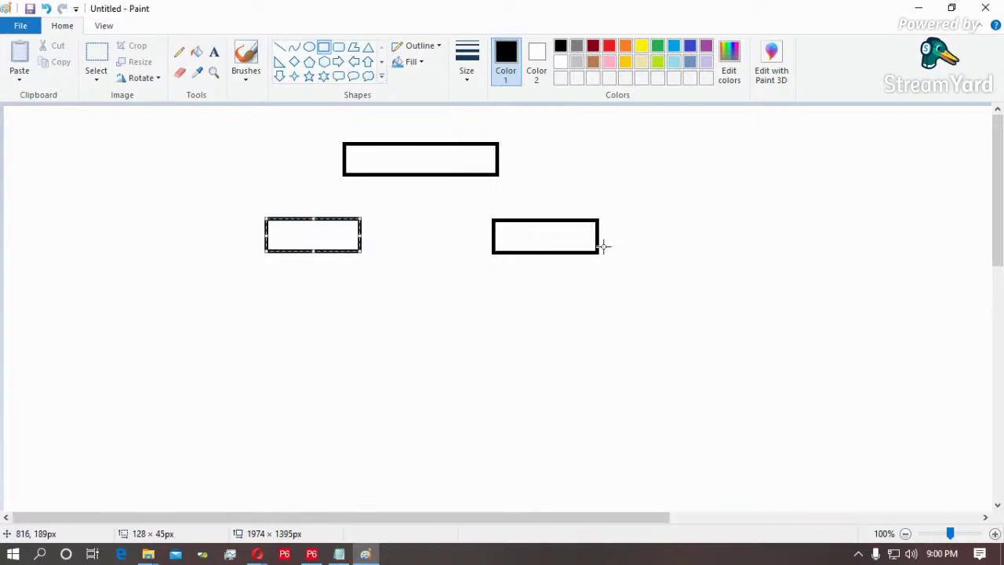
left_click_drag(598, 280, 840, 385)
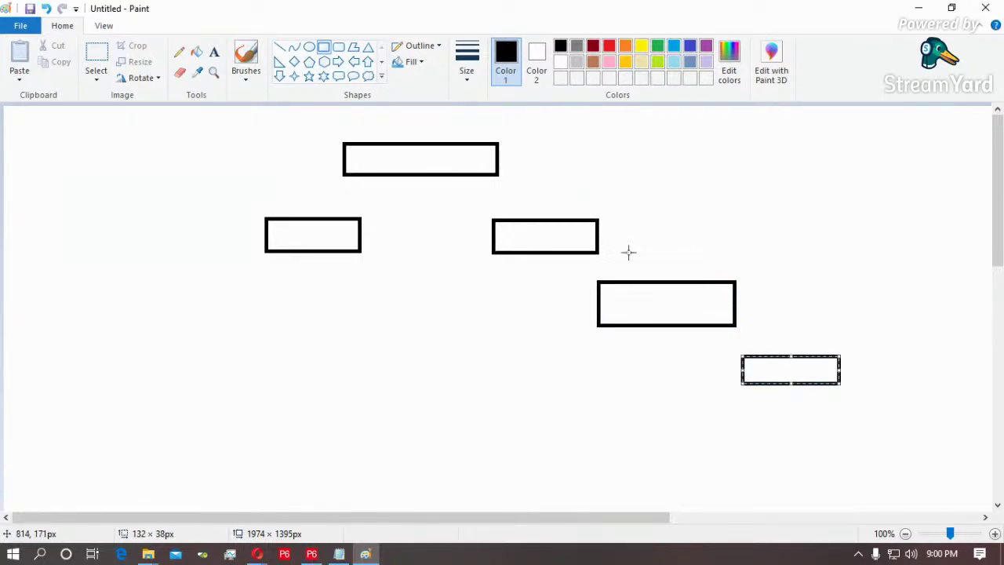
left_click(920, 10)
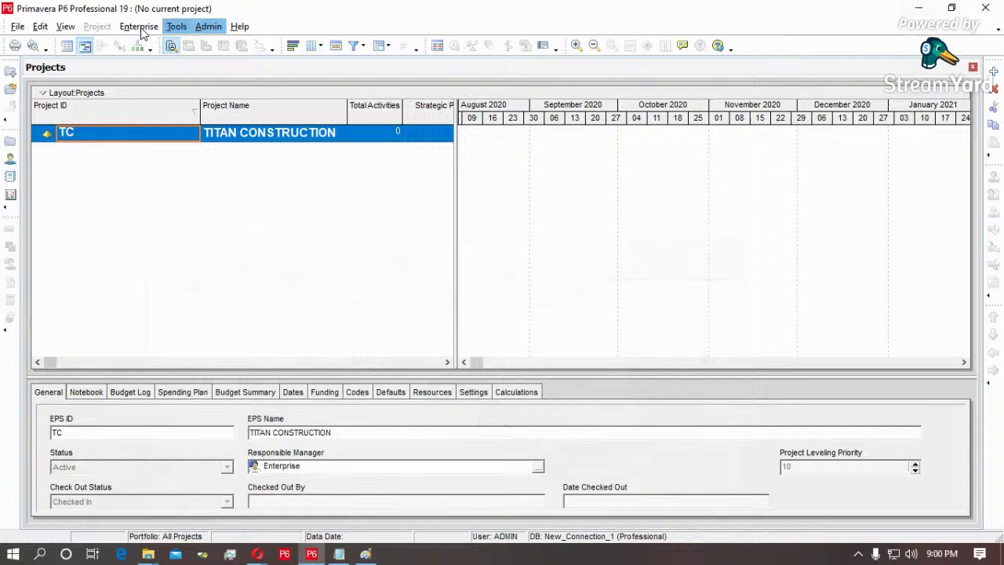
left_click(40, 26)
left_click(95, 331)
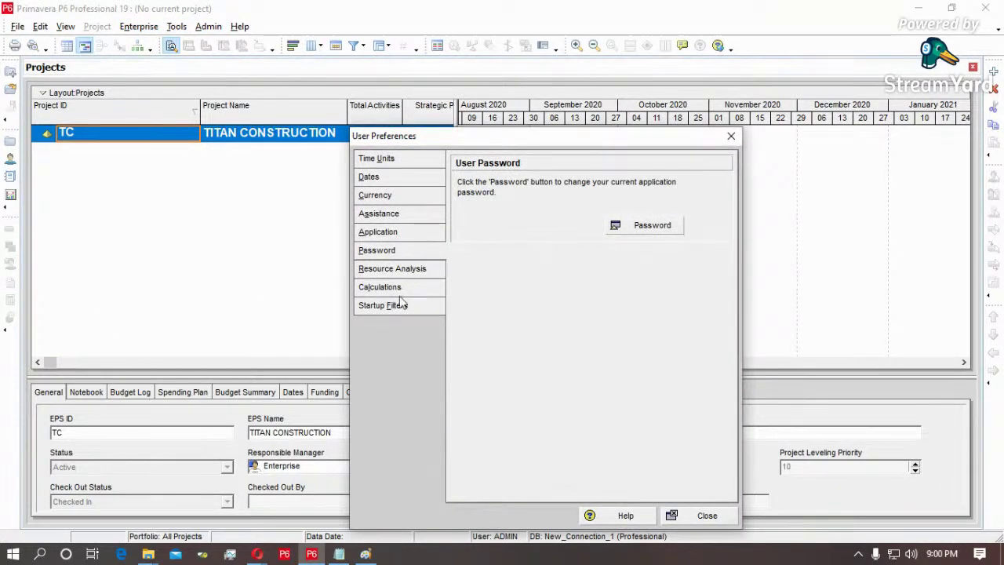
left_click(394, 306)
left_click(384, 288)
left_click(384, 269)
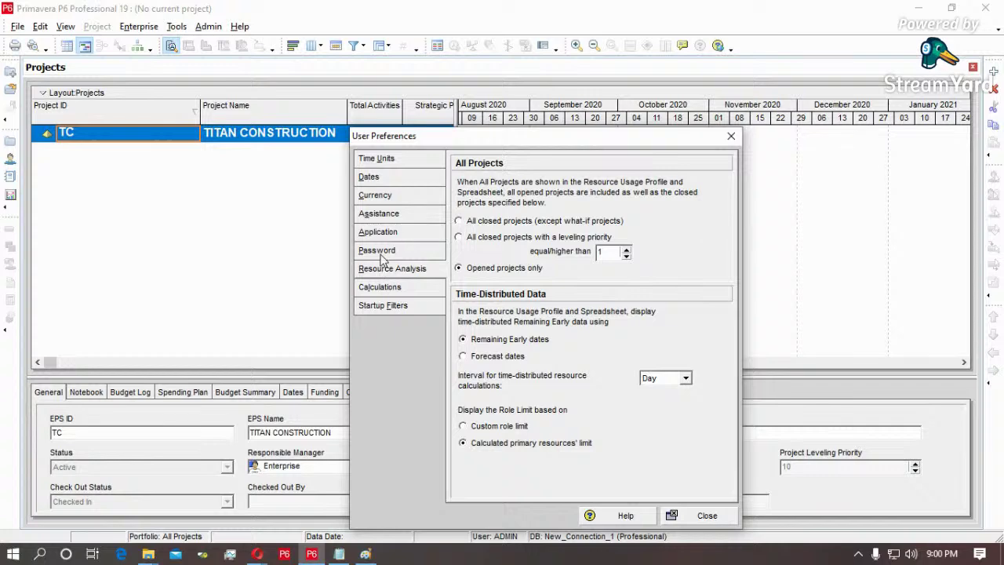
left_click(384, 251)
left_click(383, 233)
left_click(386, 217)
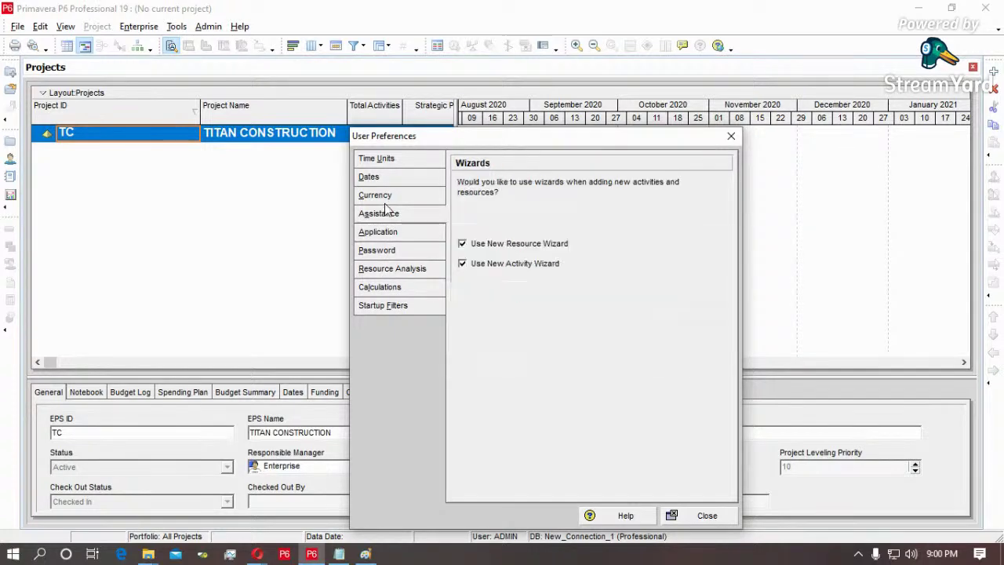
left_click(384, 197)
left_click(383, 178)
left_click(384, 160)
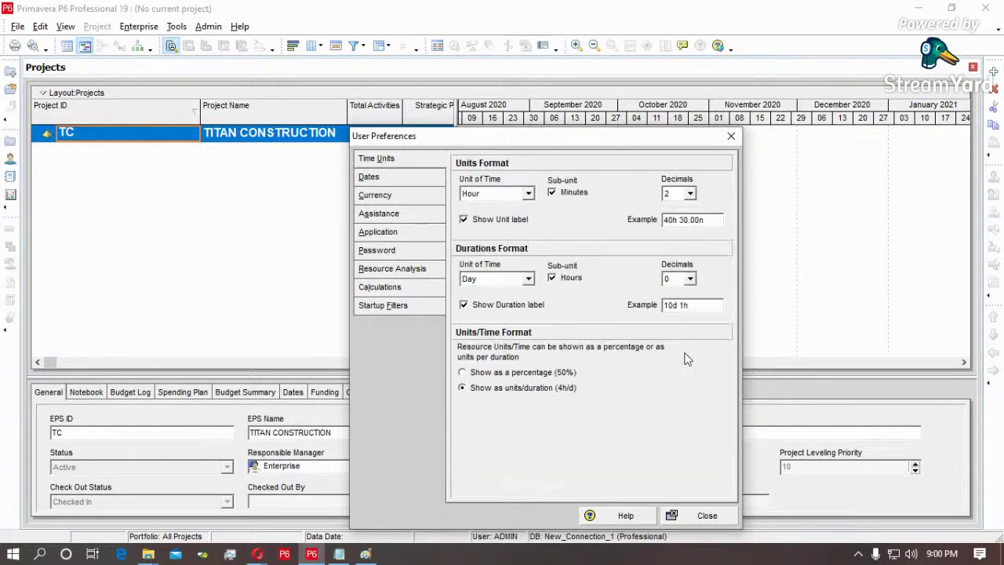
left_click(702, 515)
left_click(220, 26)
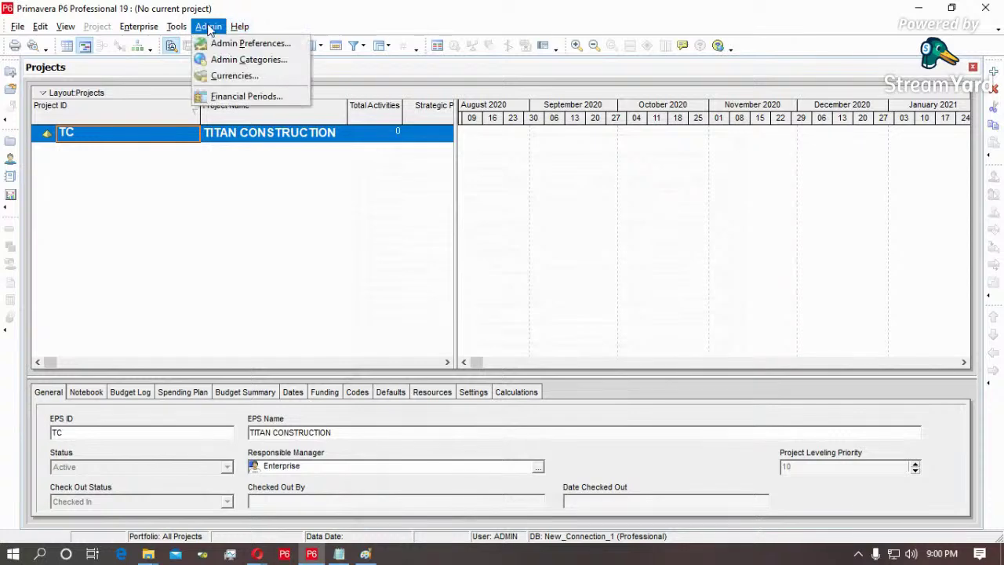
Browse Admin Preferences pages (Industry Selection, Rate Types, Options, Data Limits, ID Lengths, Time Periods) and close.
left_click(249, 45)
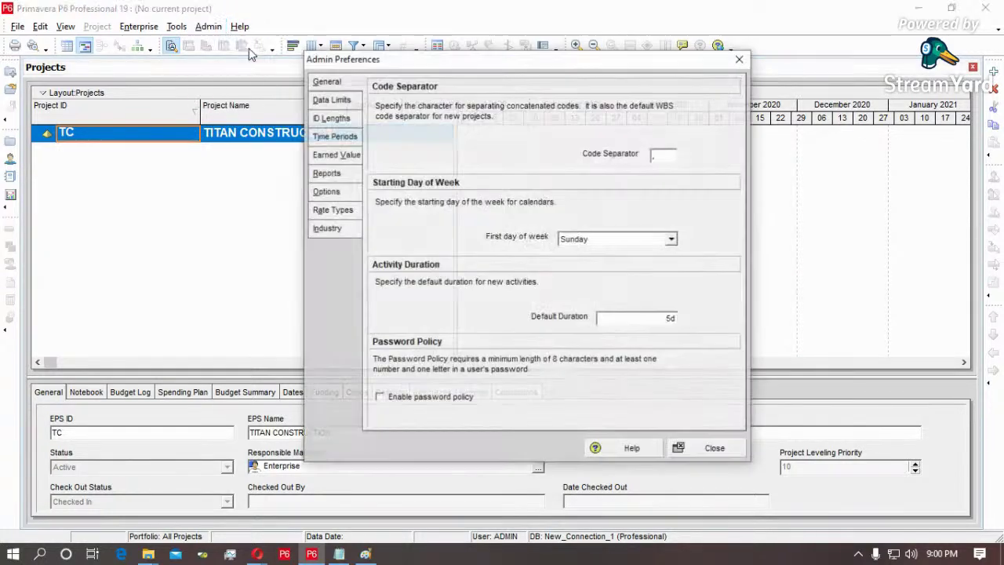
left_click(329, 228)
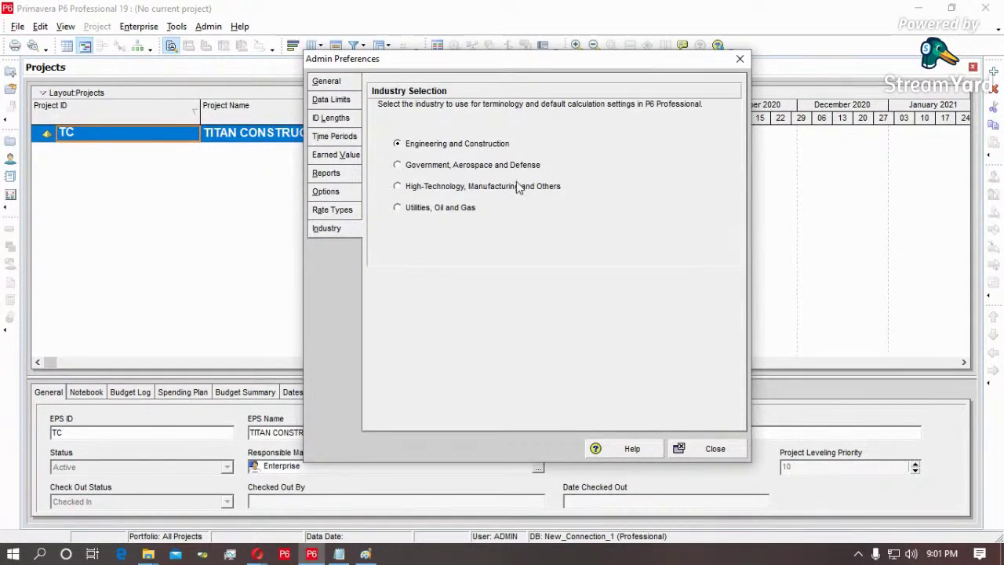
left_click(336, 210)
left_click(333, 191)
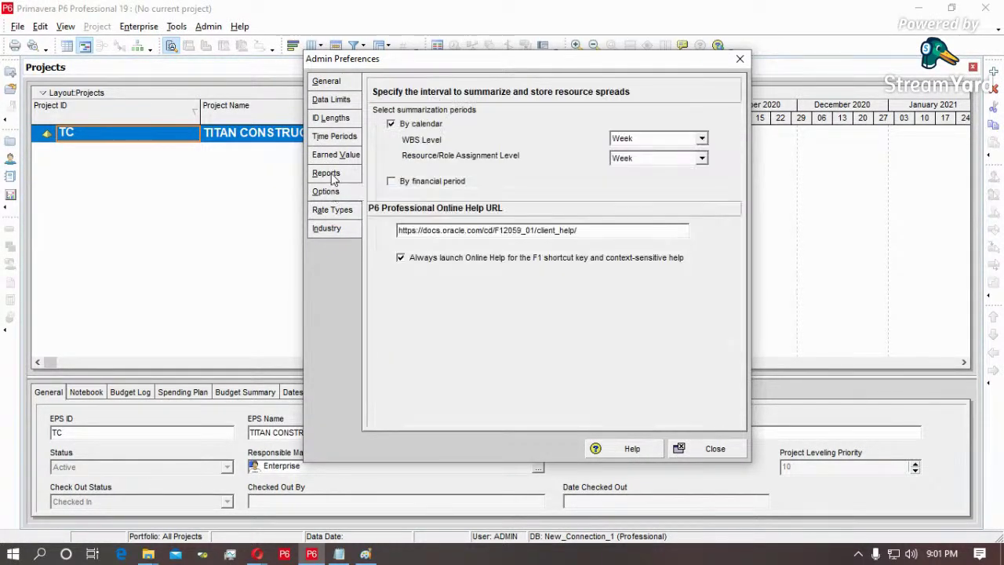
left_click(334, 103)
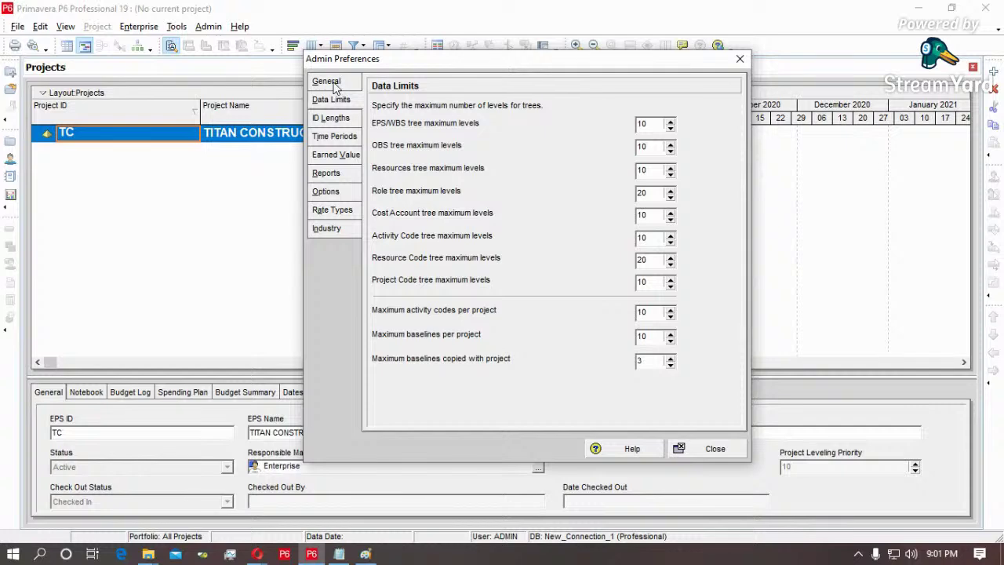
left_click(331, 83)
left_click(333, 99)
left_click(349, 119)
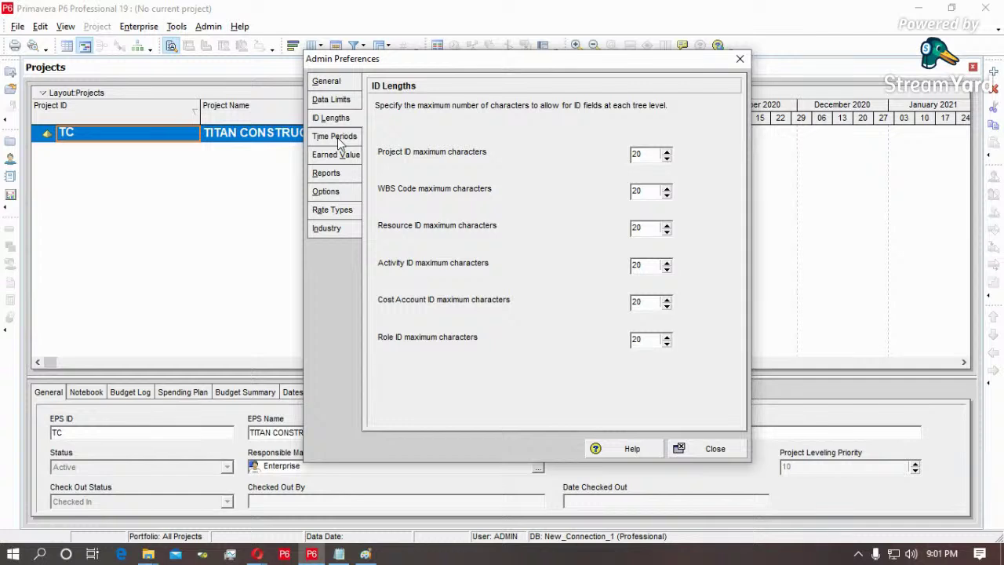
left_click(336, 137)
left_click(336, 119)
left_click(340, 101)
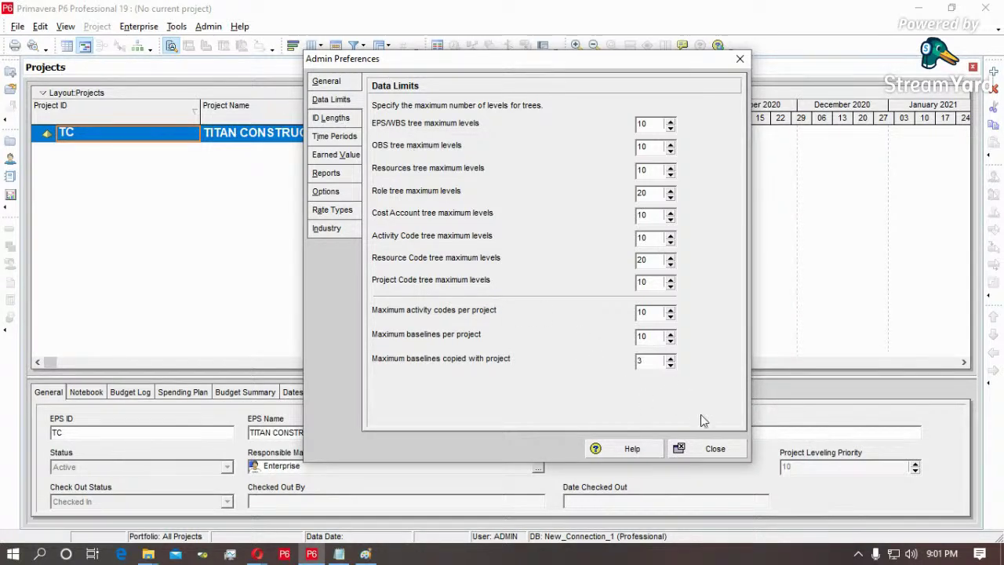
left_click(713, 446)
Reopen Admin Preferences on Data Limits and select the 10-level EPS/WBS tree maximum.
left_click(208, 27)
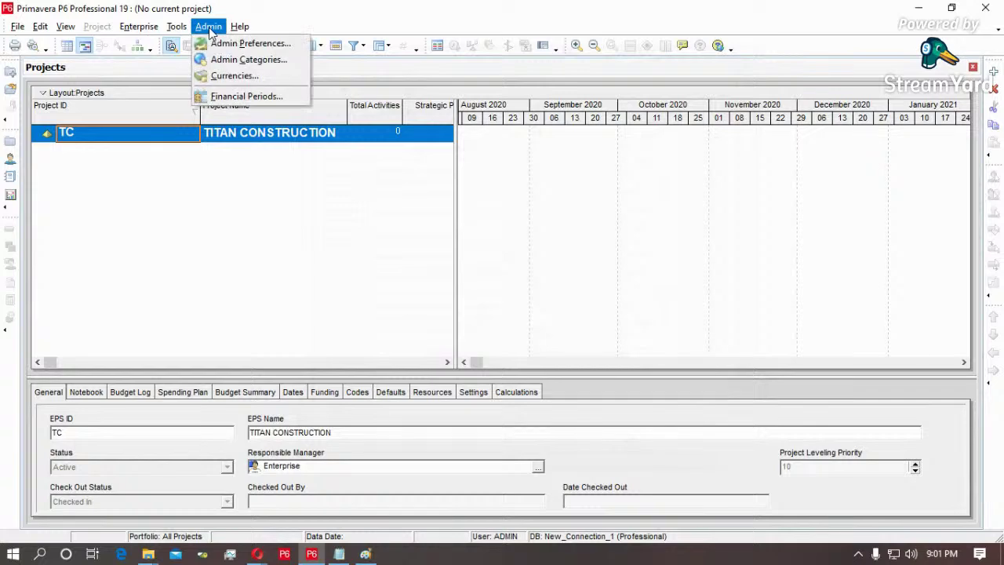
left_click(248, 44)
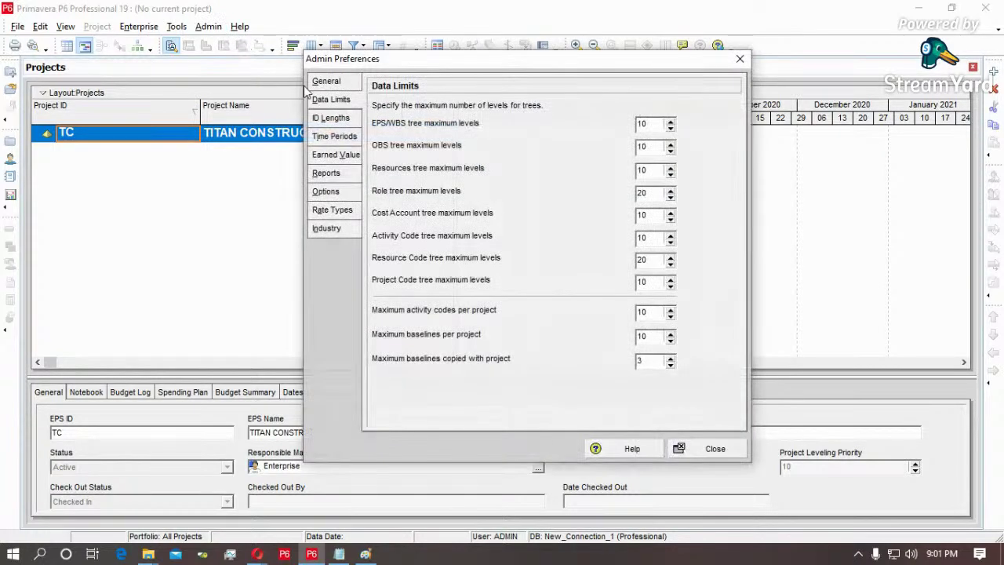
left_click(332, 82)
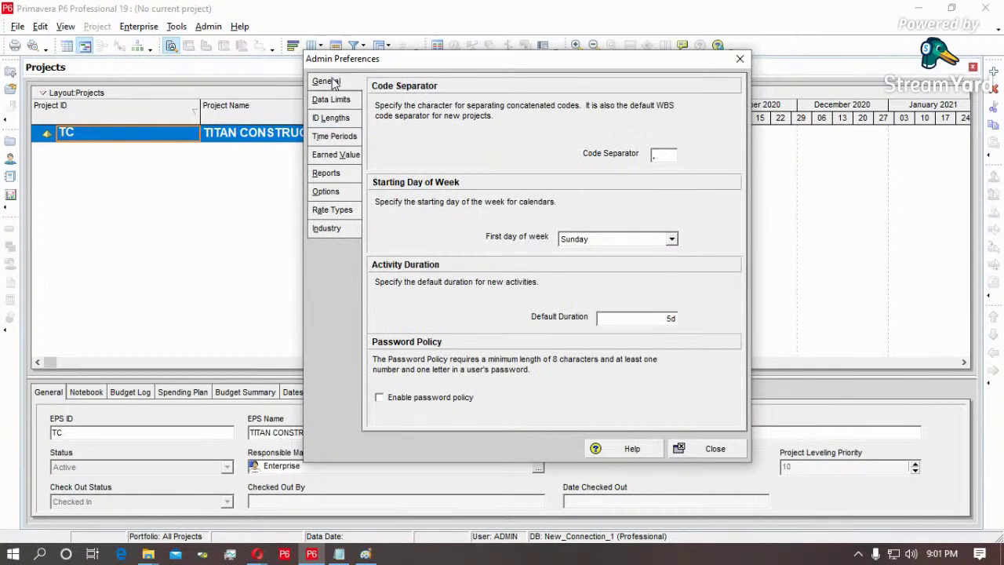
left_click(337, 102)
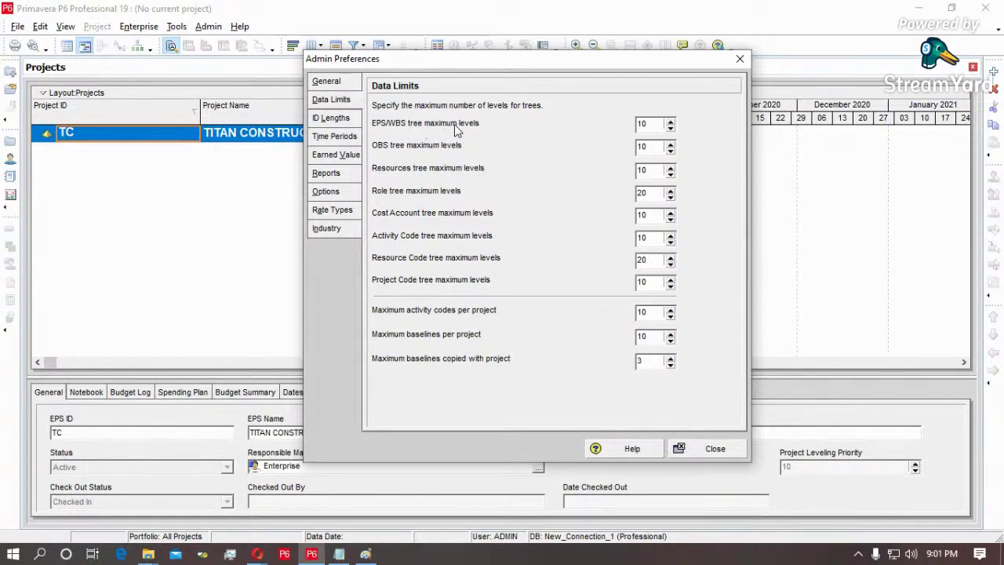
left_click_drag(646, 124, 637, 130)
left_click(366, 554)
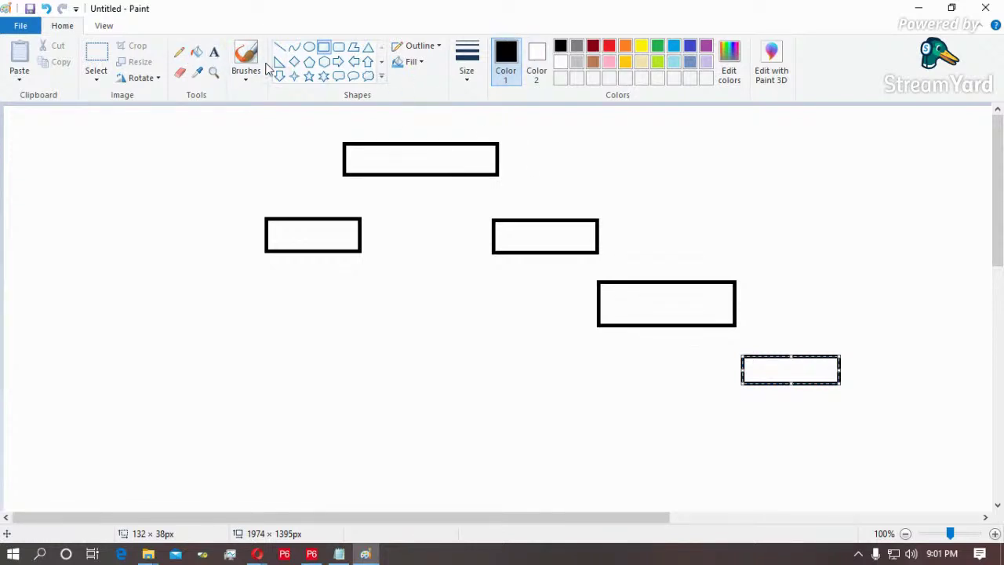
Make the bottom-right box red and write thick red numbers 1–4 with an arrow to a circled 10.
left_click(609, 48)
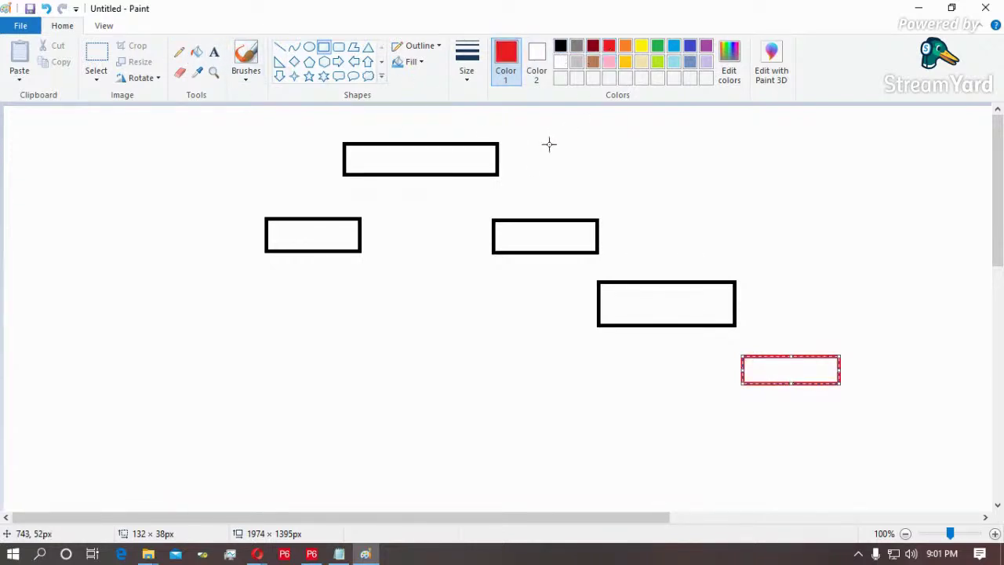
left_click(179, 52)
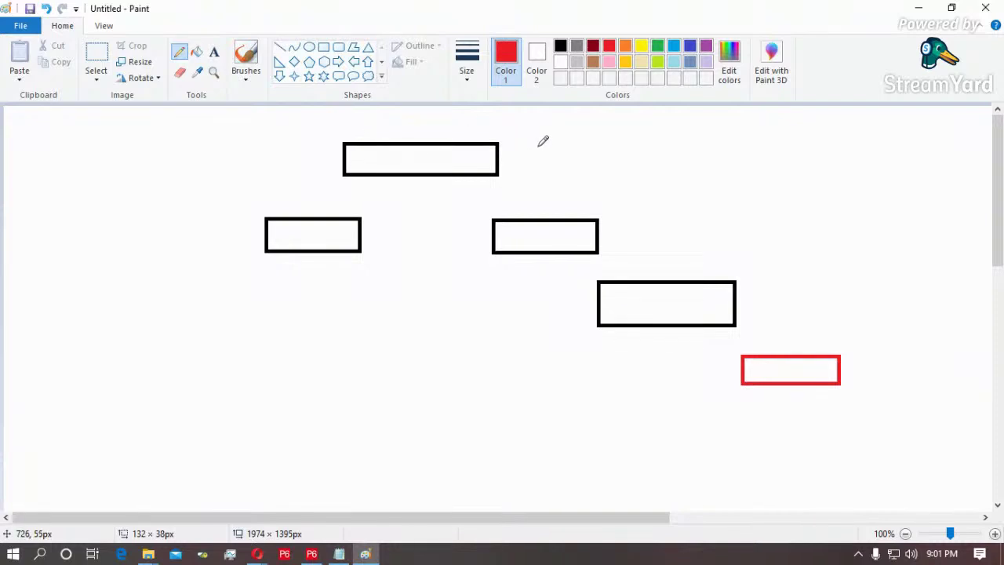
left_click(476, 80)
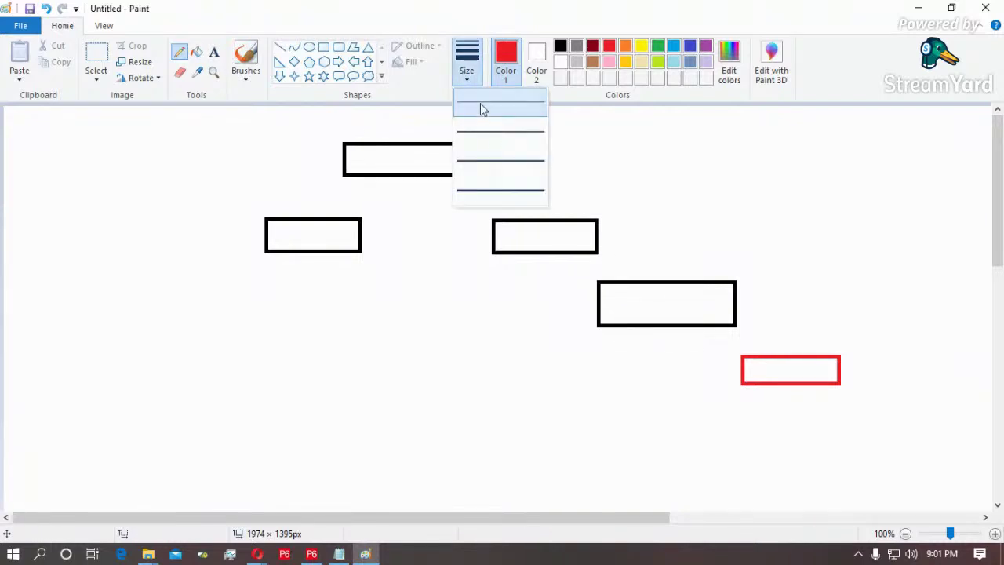
left_click(486, 191)
left_click_drag(536, 149, 536, 171)
mouse_move(620, 222)
left_mouse_down()
mouse_move(642, 220)
mouse_move(646, 240)
left_mouse_up()
left_click_drag(770, 287, 786, 290)
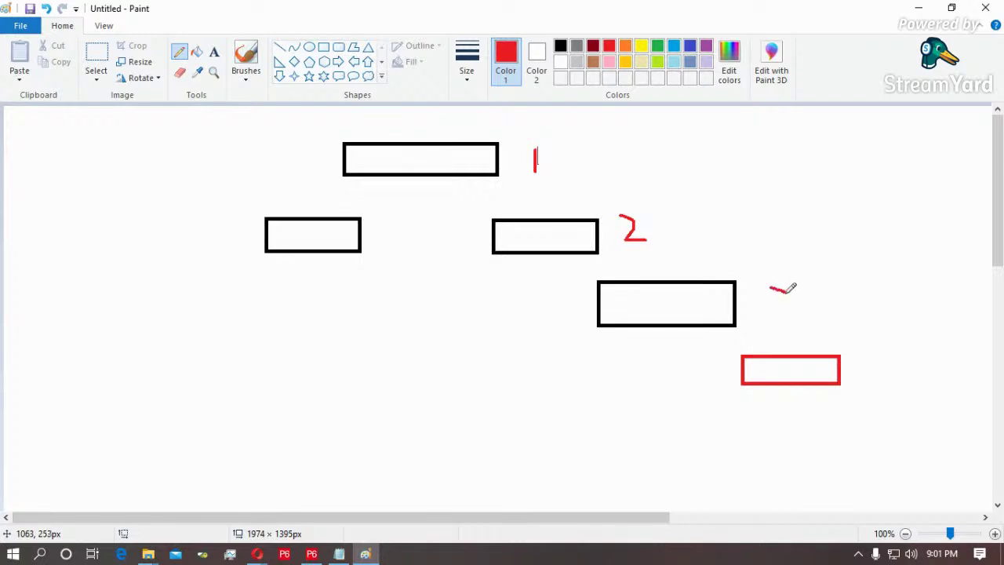
mouse_move(865, 348)
left_mouse_down()
mouse_move(887, 365)
mouse_move(878, 379)
mouse_move(902, 416)
mouse_move(889, 487)
mouse_move(925, 442)
mouse_move(897, 426)
left_mouse_up()
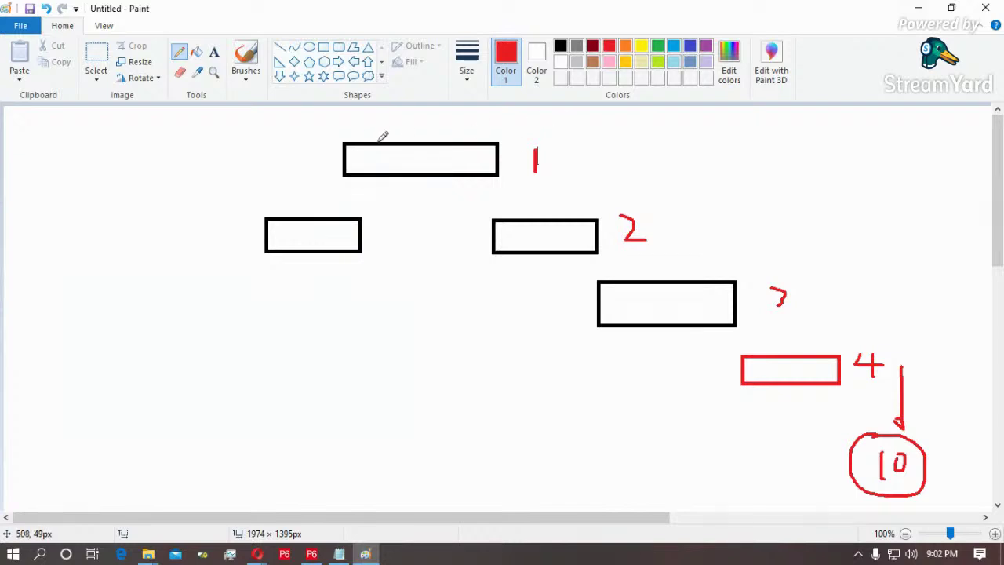
key("ctrl+a")
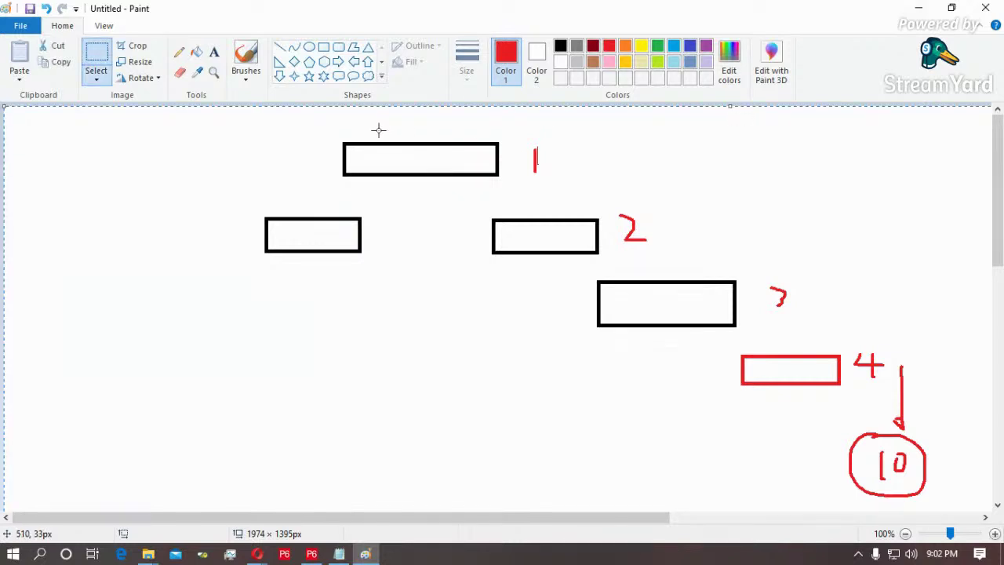
Clear the canvas and draw red rectangles stepping diagonally down to the lower right.
key("Delete")
left_click(324, 47)
left_click_drag(104, 139, 243, 196)
left_click(180, 219)
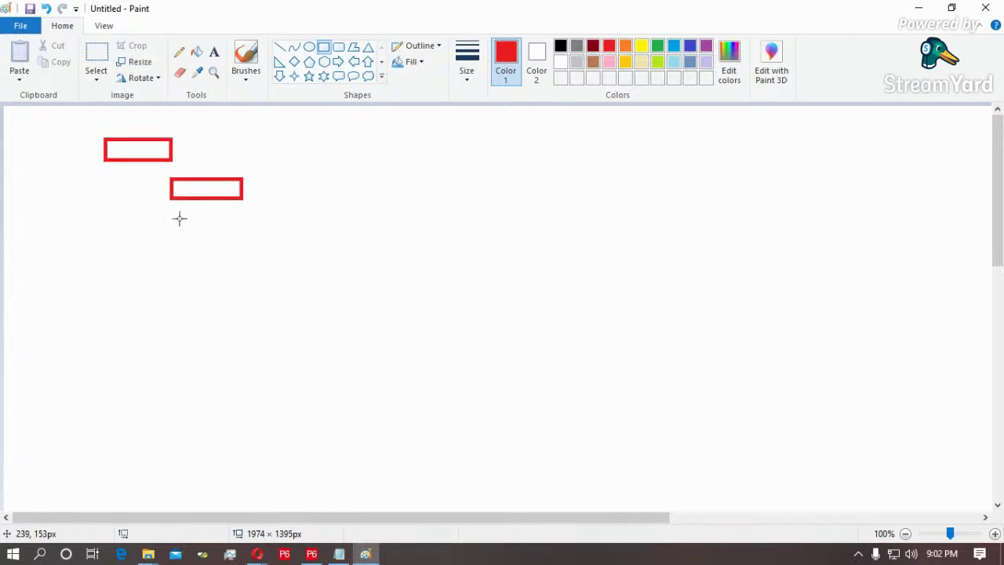
left_click_drag(248, 215, 498, 350)
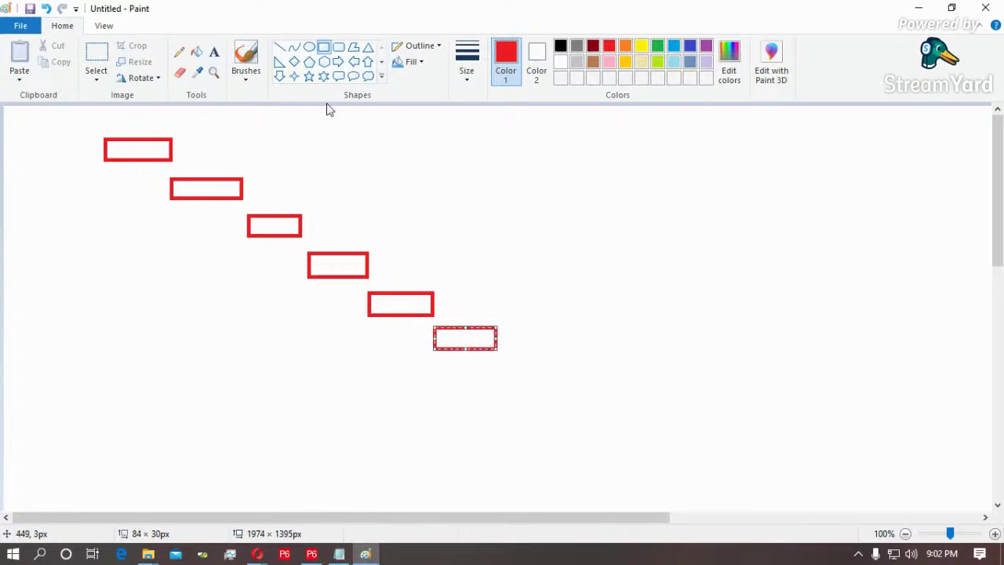
mouse_move(646, 431)
left_mouse_down()
mouse_move(656, 447)
mouse_move(737, 459)
left_mouse_up()
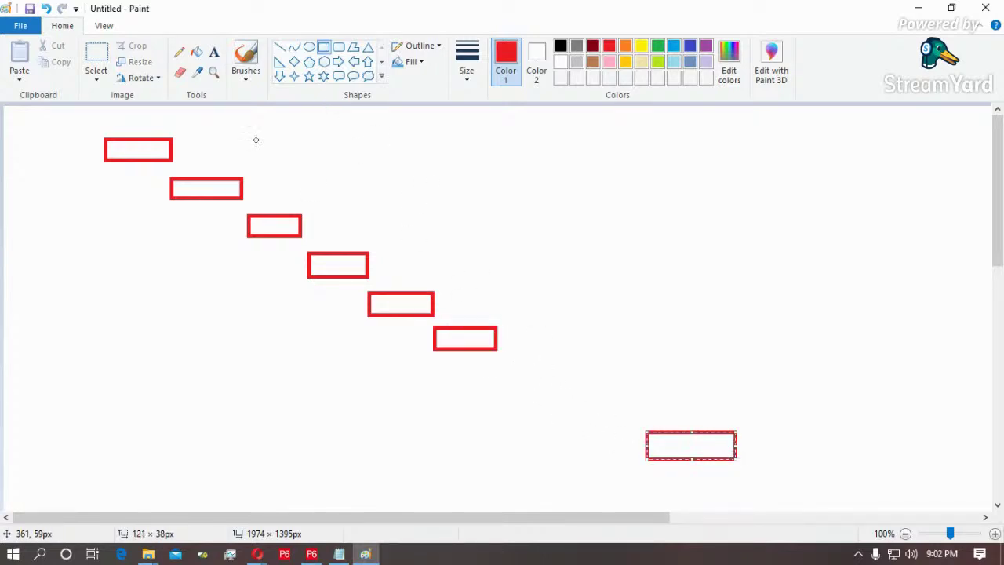
Draw a red pencil arrow to the lower-right rectangle and label it 10.
left_click(179, 52)
mouse_move(532, 347)
left_mouse_down()
mouse_move(632, 425)
mouse_move(616, 426)
left_mouse_up()
mouse_move(669, 399)
left_mouse_down()
mouse_move(676, 413)
mouse_move(683, 400)
left_mouse_up()
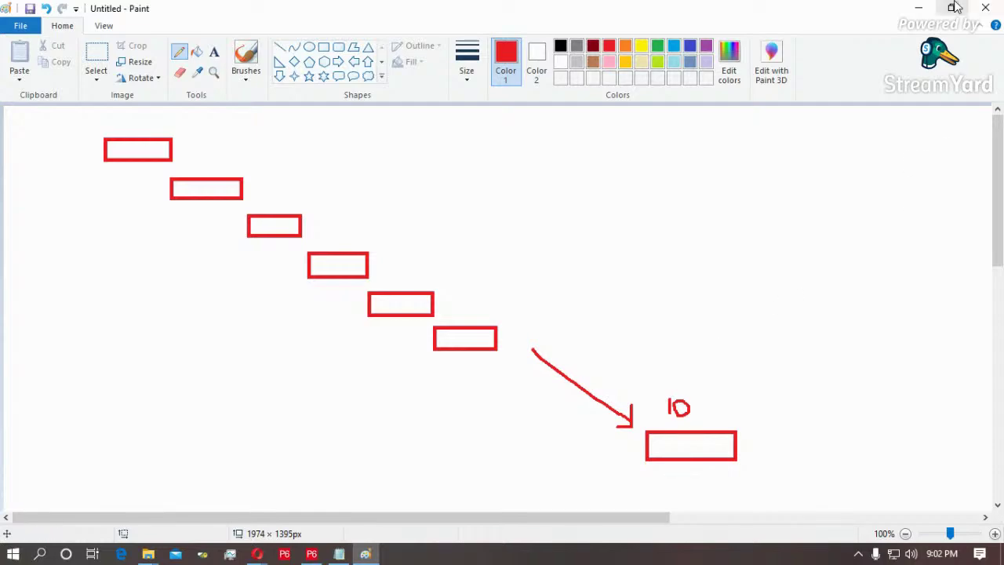
left_click(919, 8)
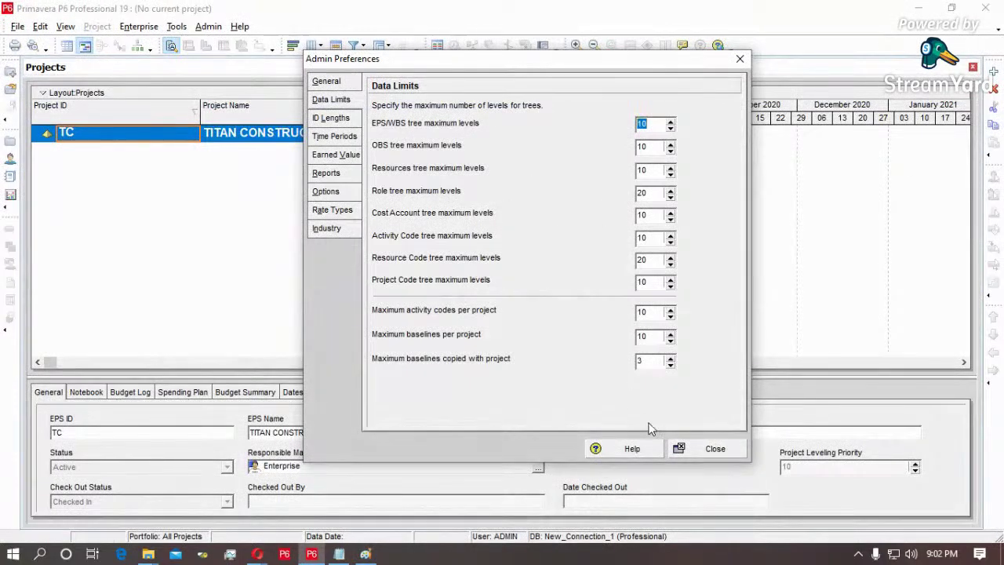
Close Admin Preferences, start a new project under TC, then cancel the wizard without creating it.
left_click(712, 448)
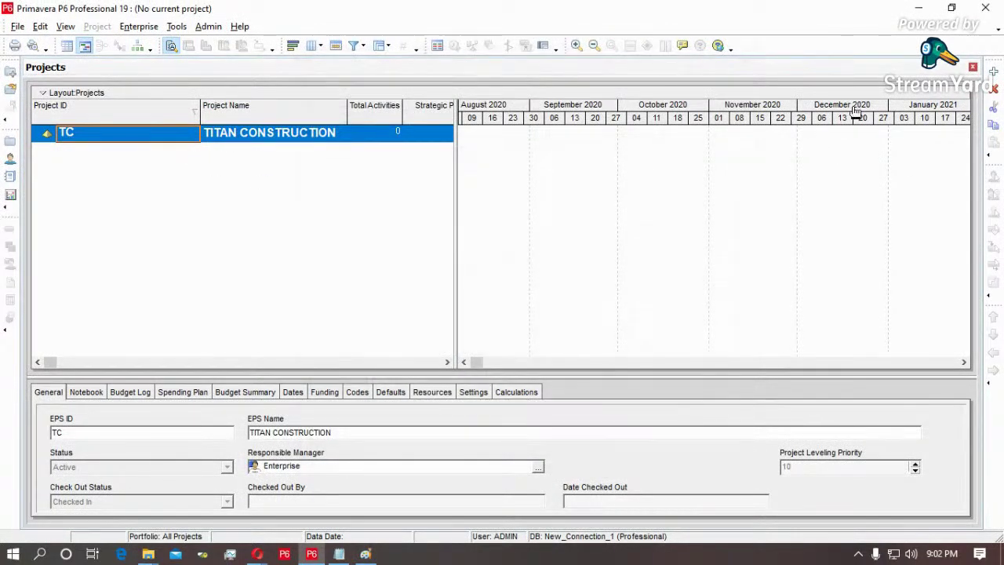
left_click(993, 71)
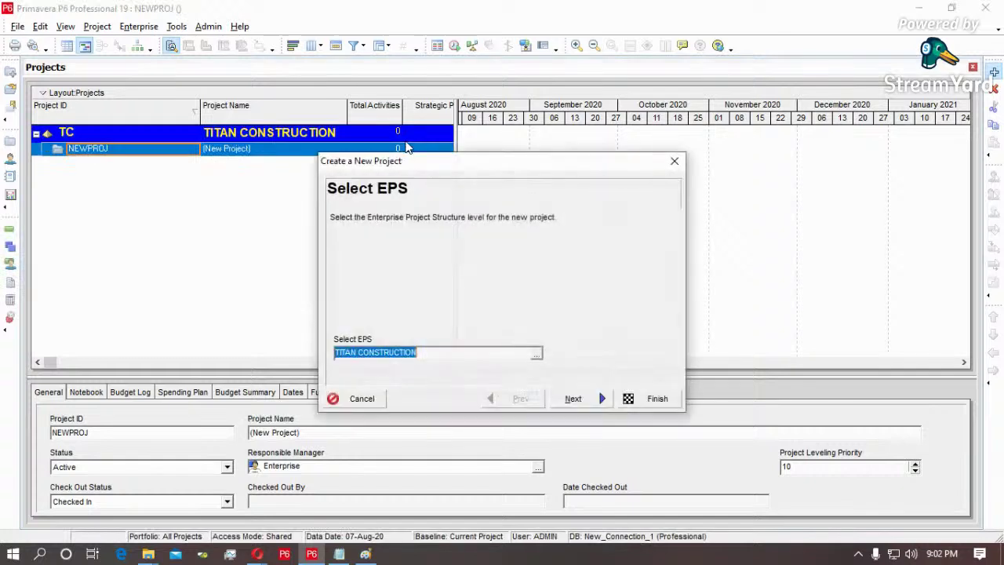
left_click_drag(416, 169, 499, 90)
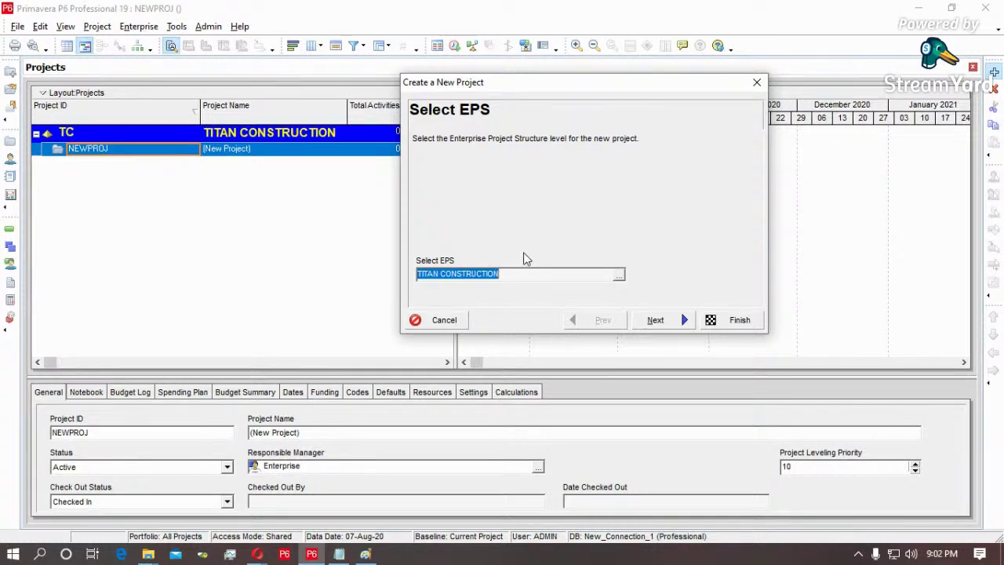
left_click(512, 274)
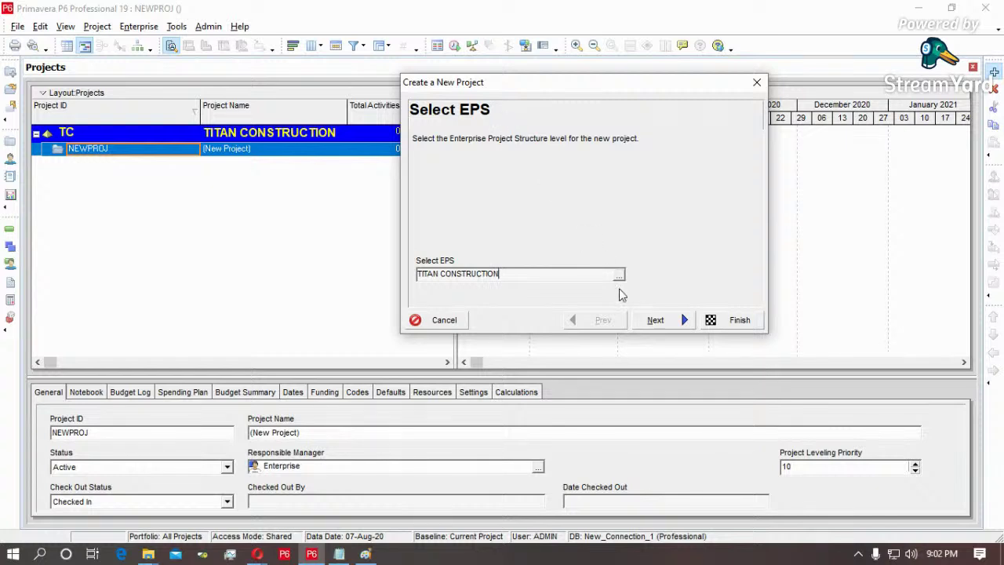
left_click(757, 82)
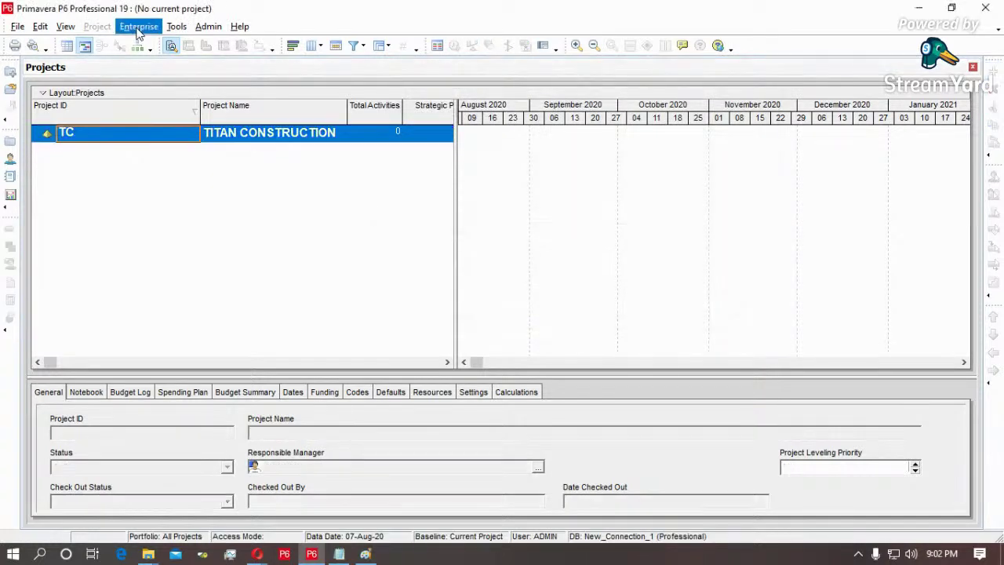
In the Enterprise Project Structure editor, add the Pasay EPS node under TC.
left_click(139, 28)
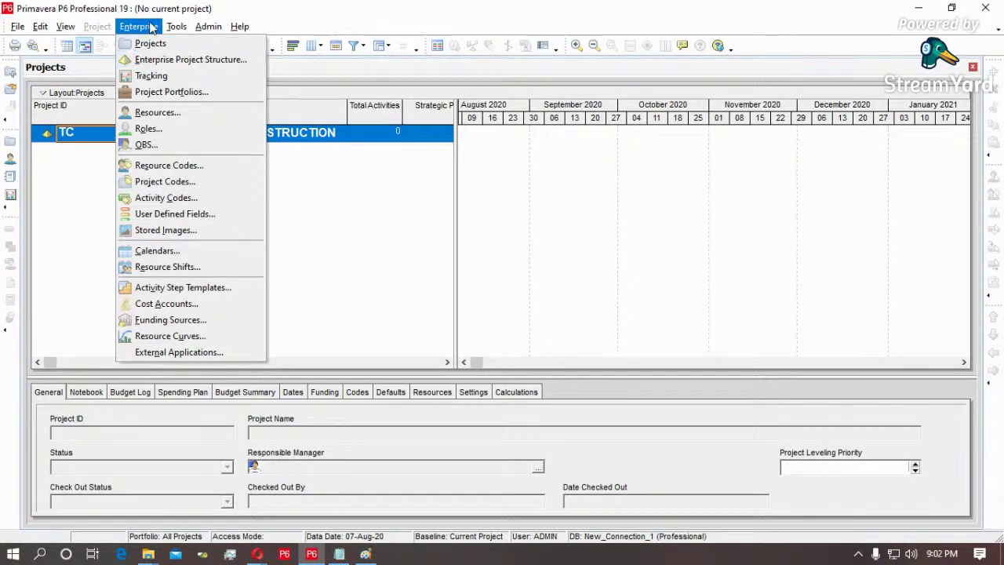
left_click(163, 61)
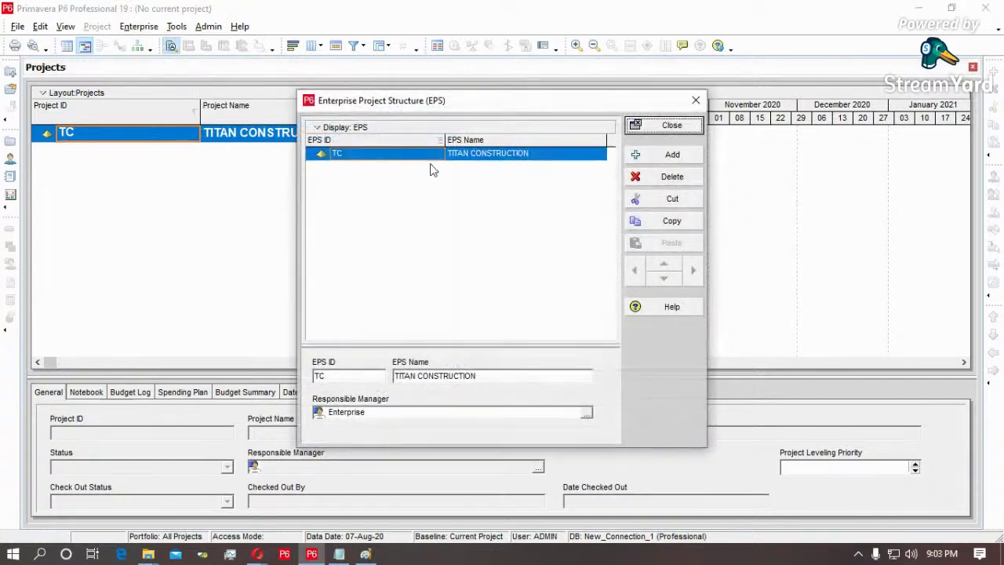
left_click(662, 154)
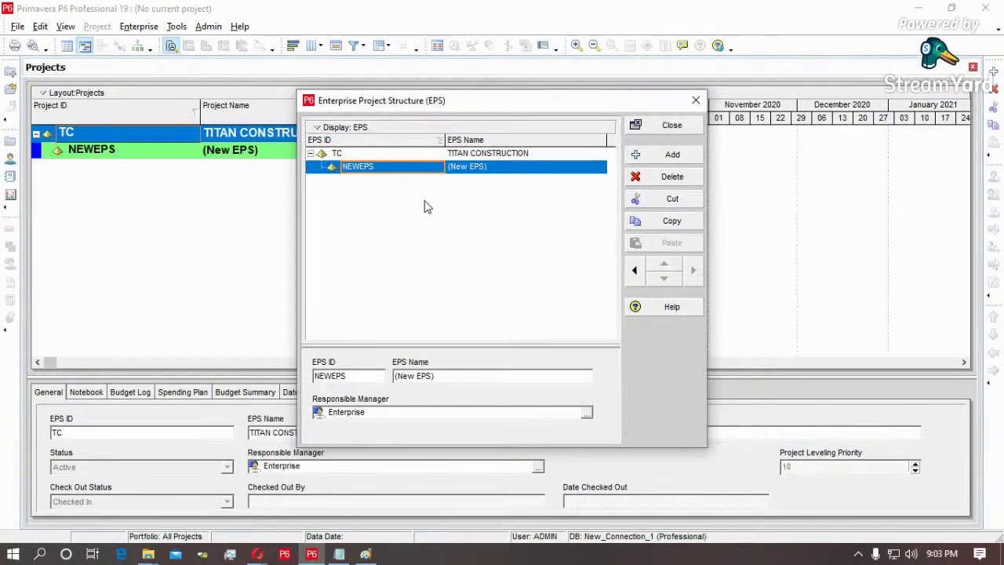
type("p")
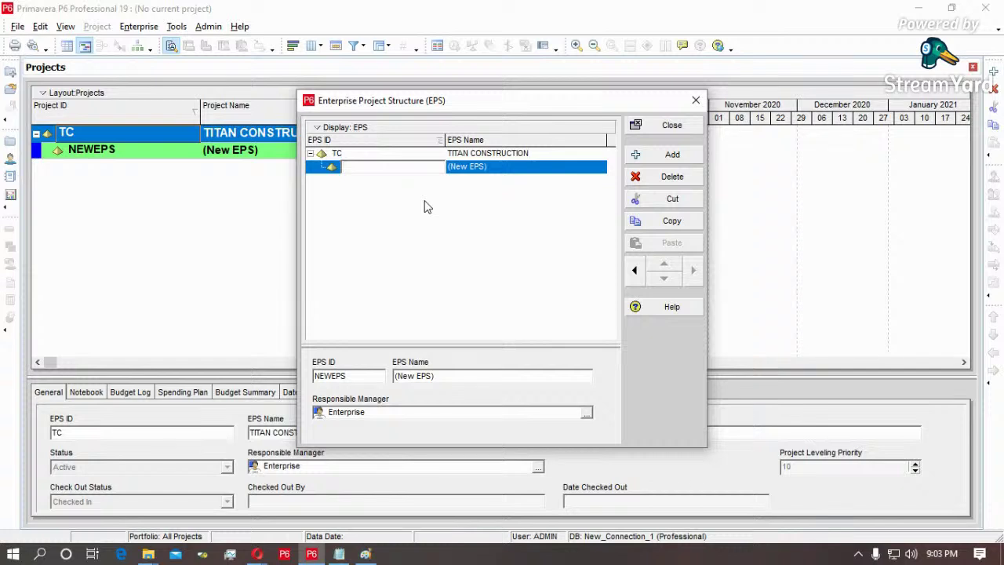
key("Return")
Add Makati, Mandalayong and Caloocan as further child nodes under TC, then close the editor.
left_click(666, 155)
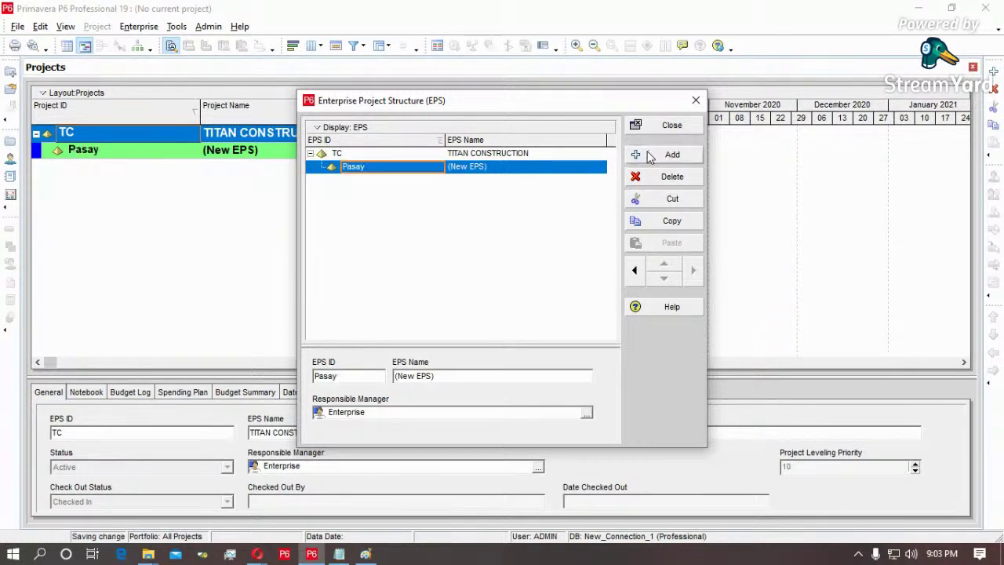
type("Makati")
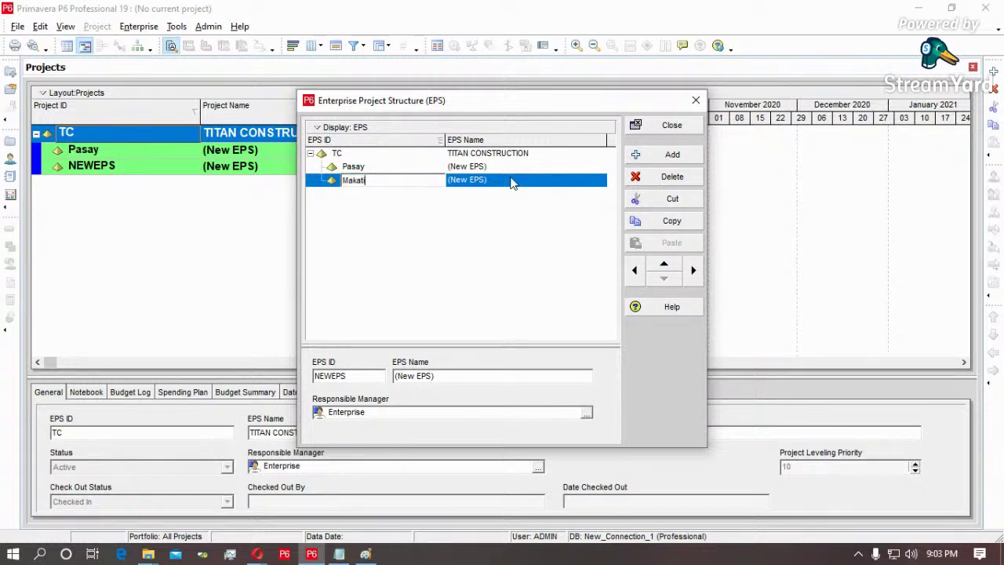
left_click(648, 157)
type("Mandalayong")
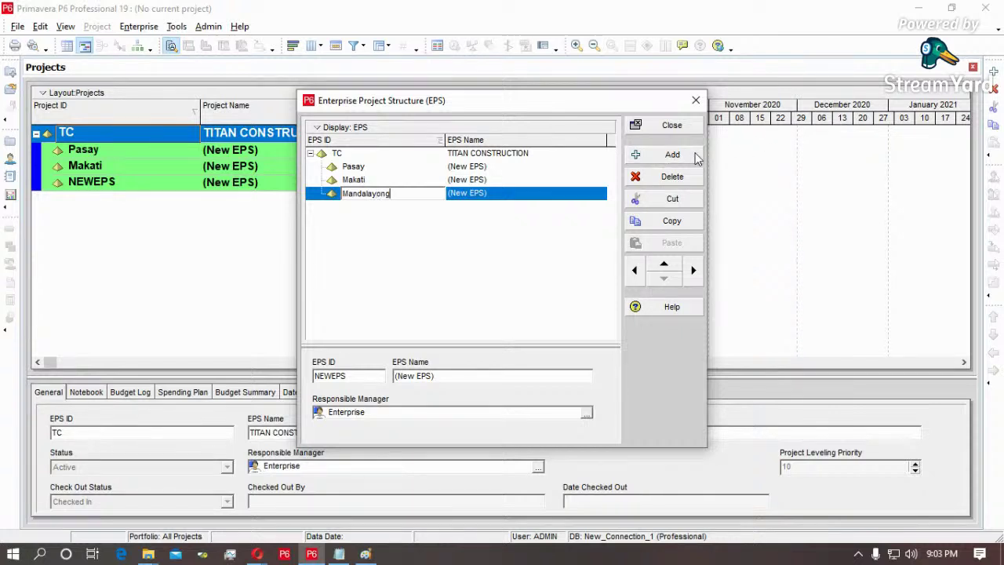
left_click(674, 155)
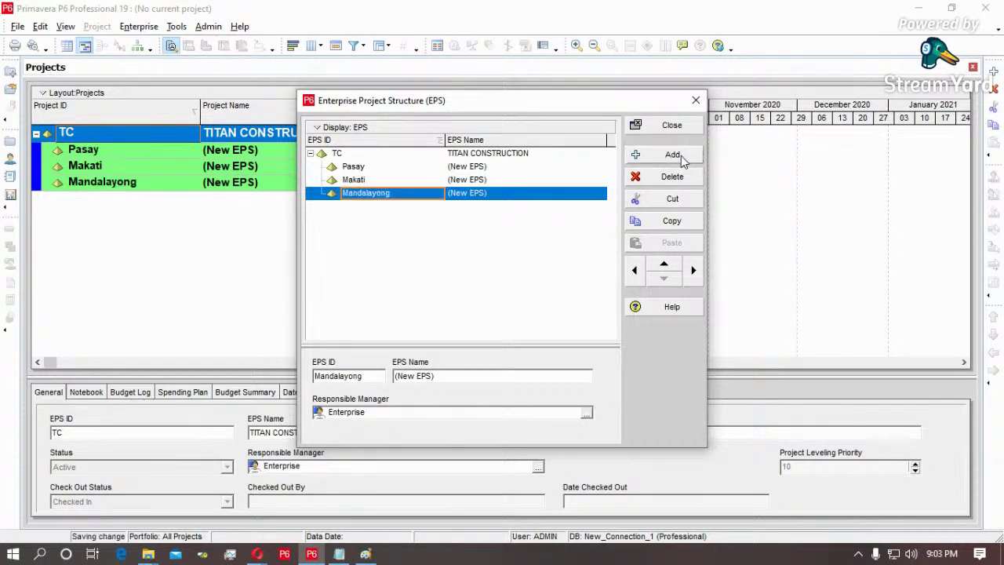
left_click(401, 206)
type("Ca")
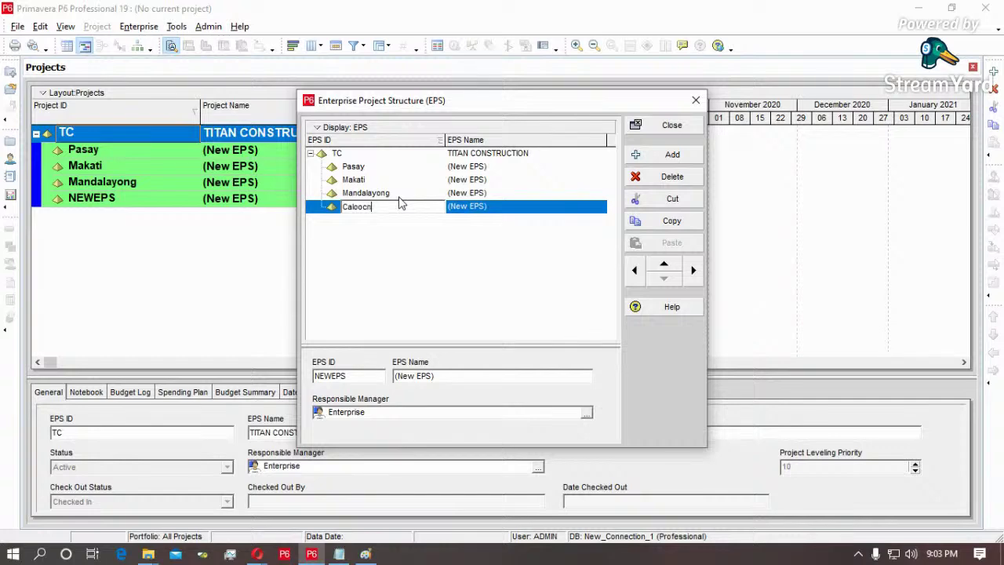
type("loocan")
left_click(672, 125)
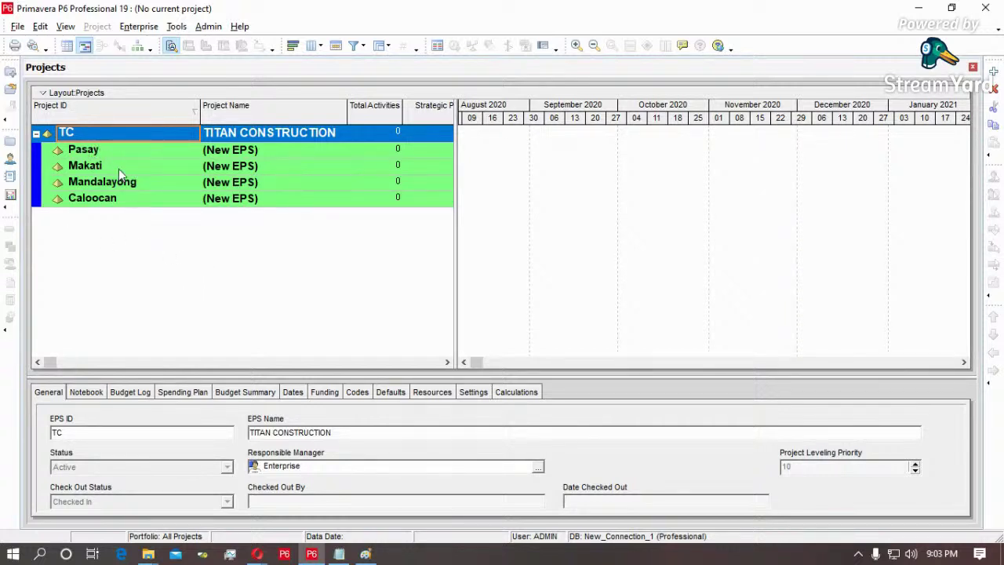
Review the Pasay, Makati, Mandalayong and Caloocan nodes, then select the TITAN CONSTRUCTION root.
right_click(98, 229)
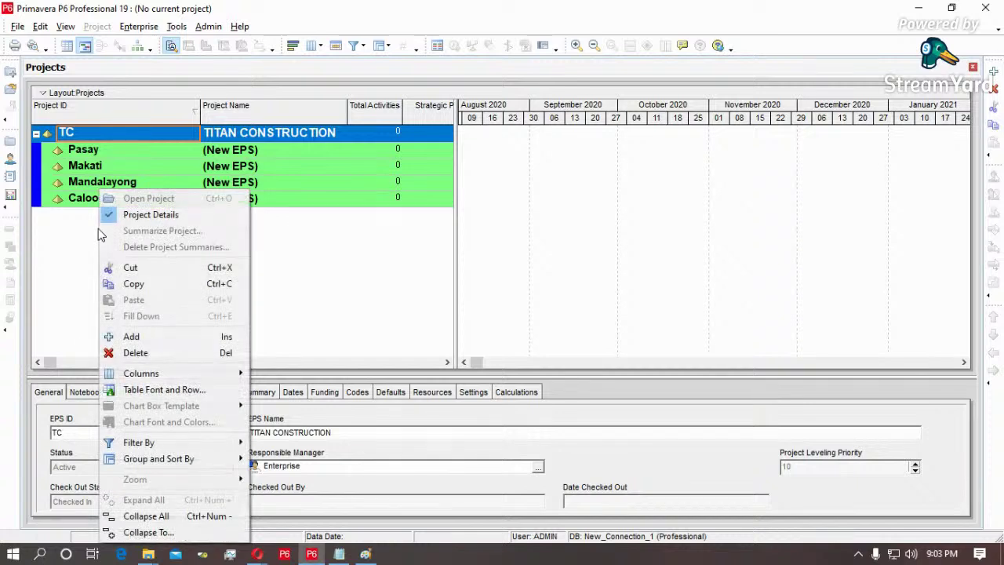
left_click(340, 278)
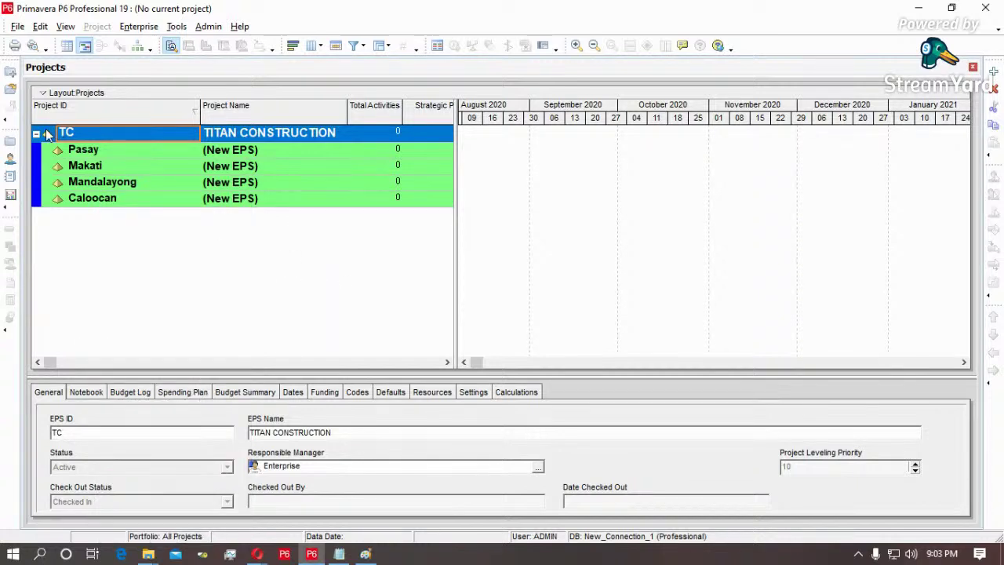
left_click(94, 152)
left_click(99, 165)
left_click(98, 182)
left_click(98, 201)
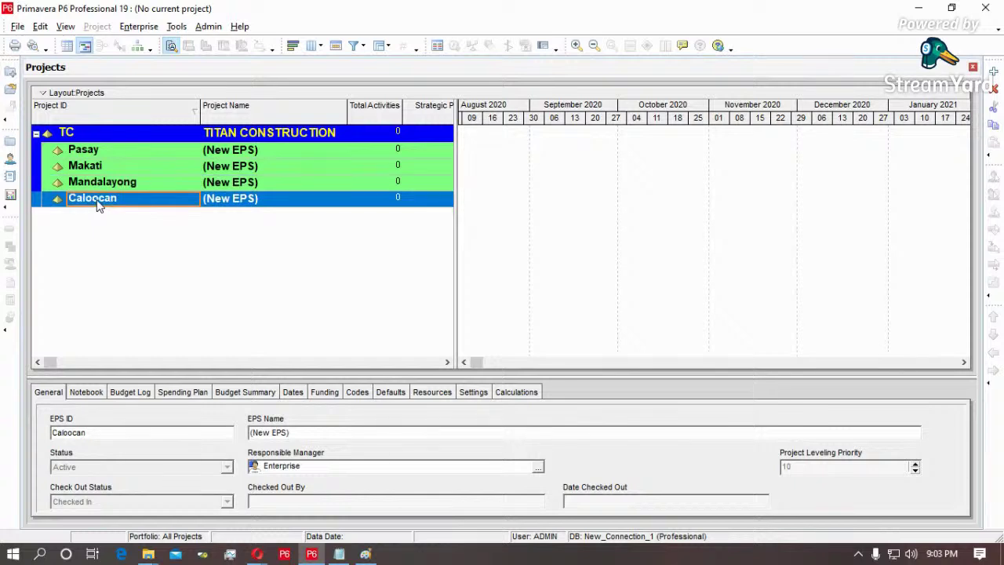
left_click(86, 137)
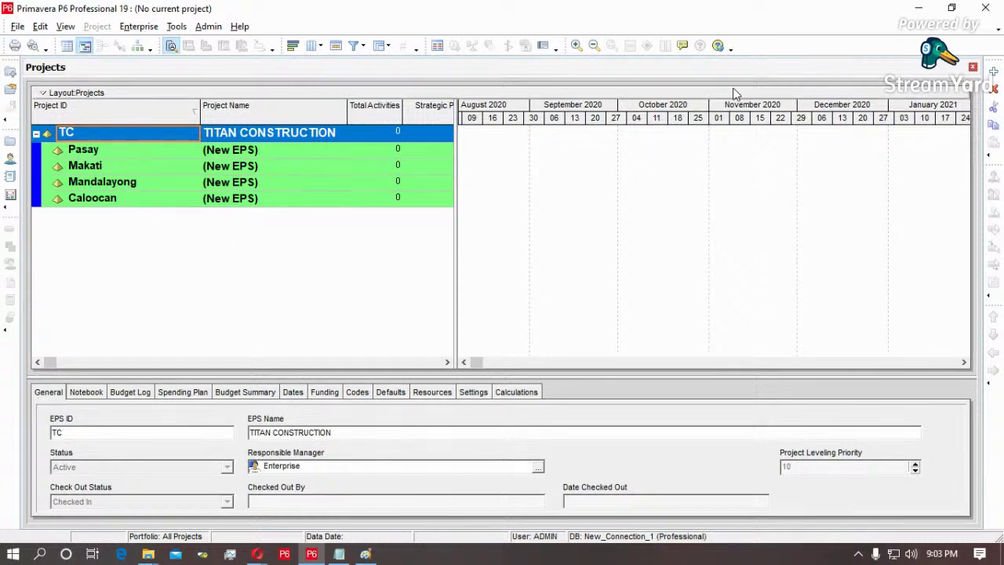
Cancel the New Project wizard and reopen the Enterprise Project Structure window.
left_click(994, 72)
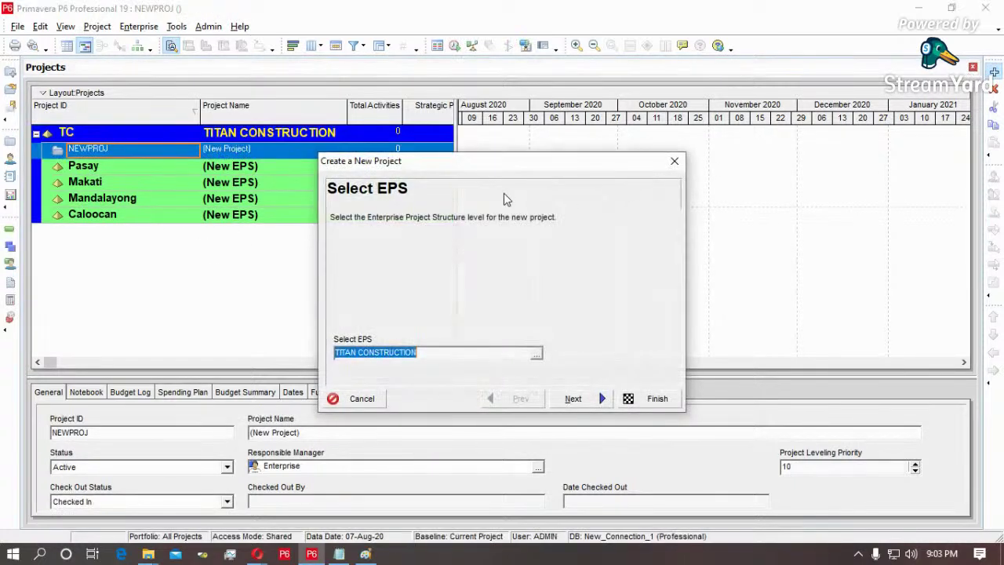
left_click(363, 400)
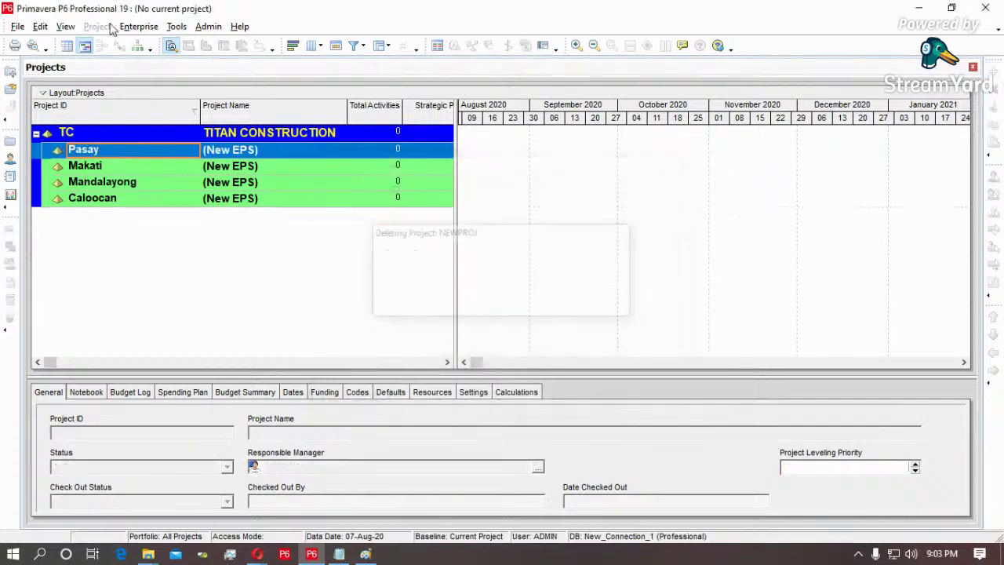
left_click(132, 28)
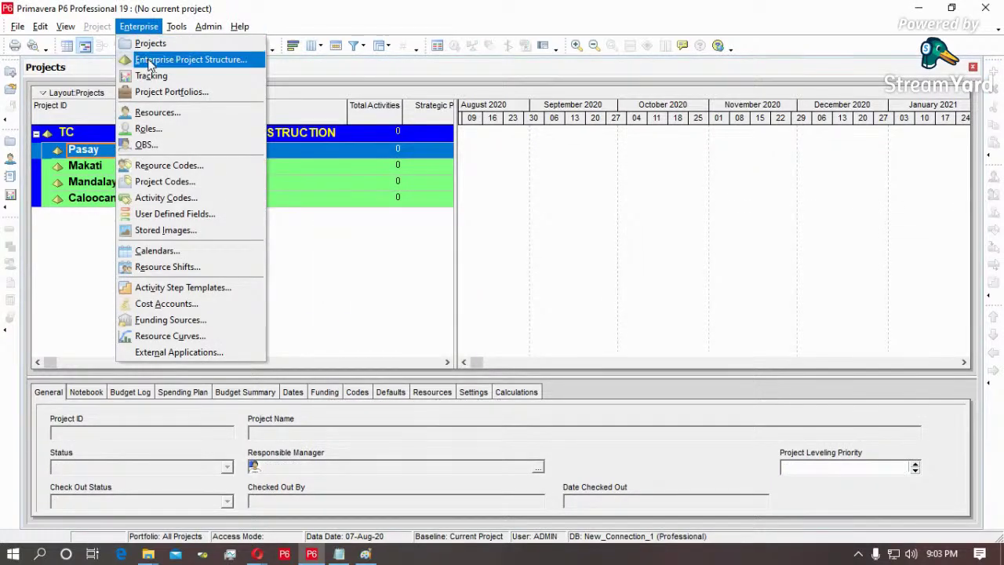
left_click(150, 59)
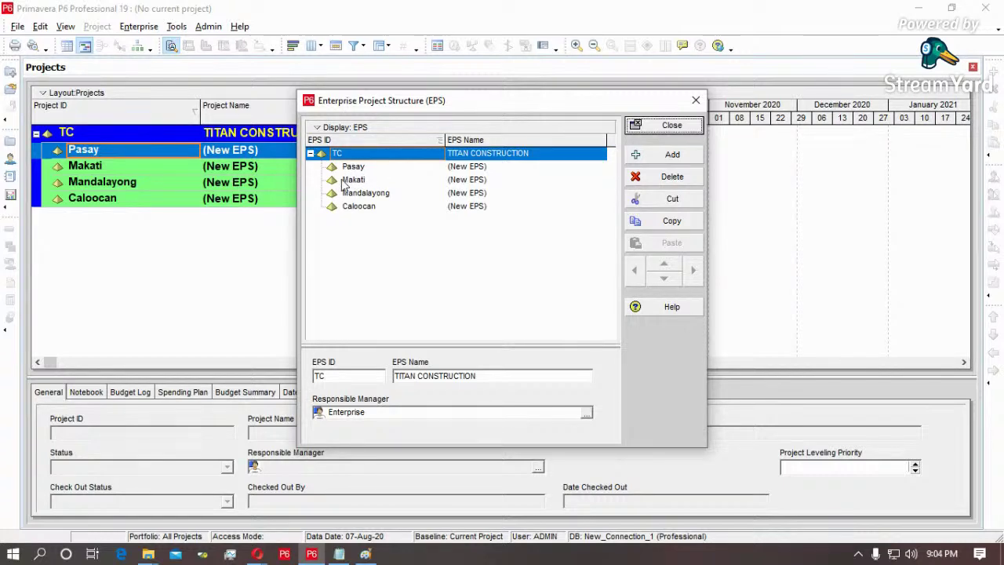
Close the Paint sketch without saving it.
left_click(366, 554)
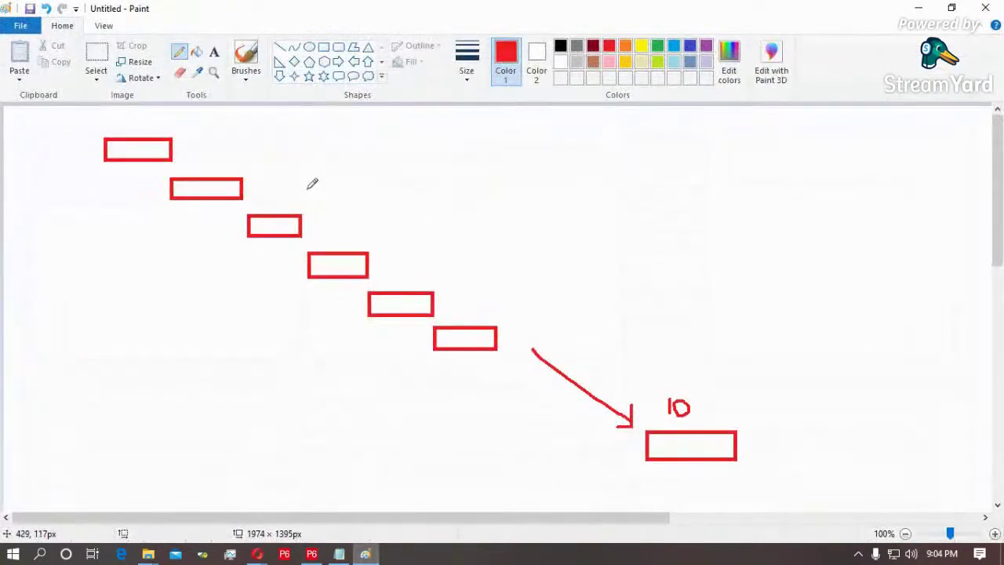
left_click(985, 7)
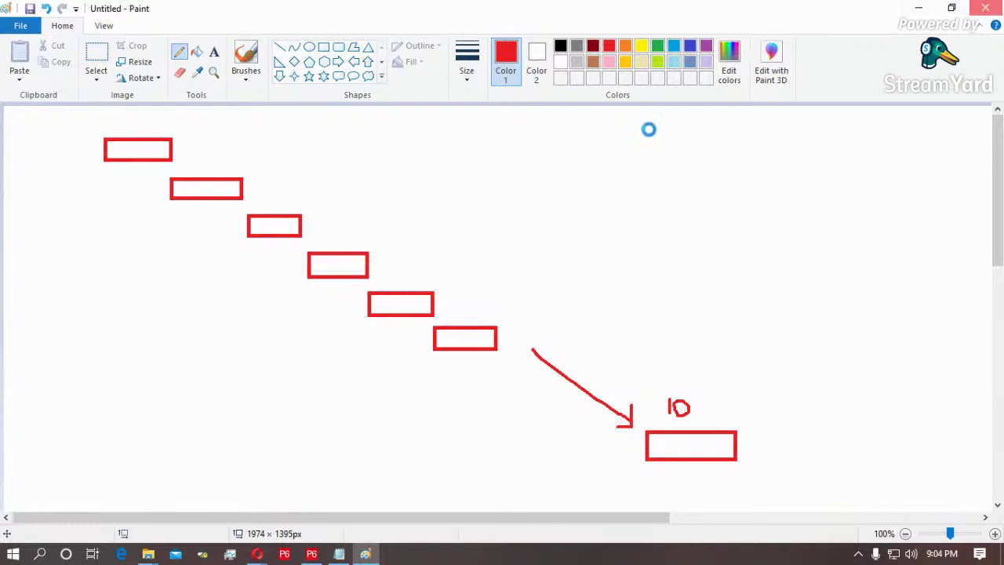
left_click(527, 280)
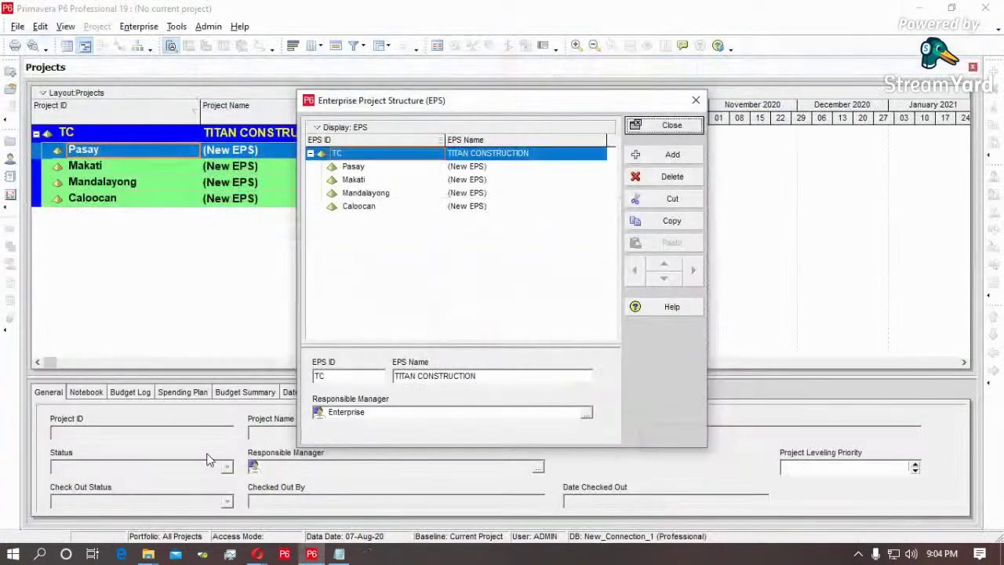
left_click(11, 553)
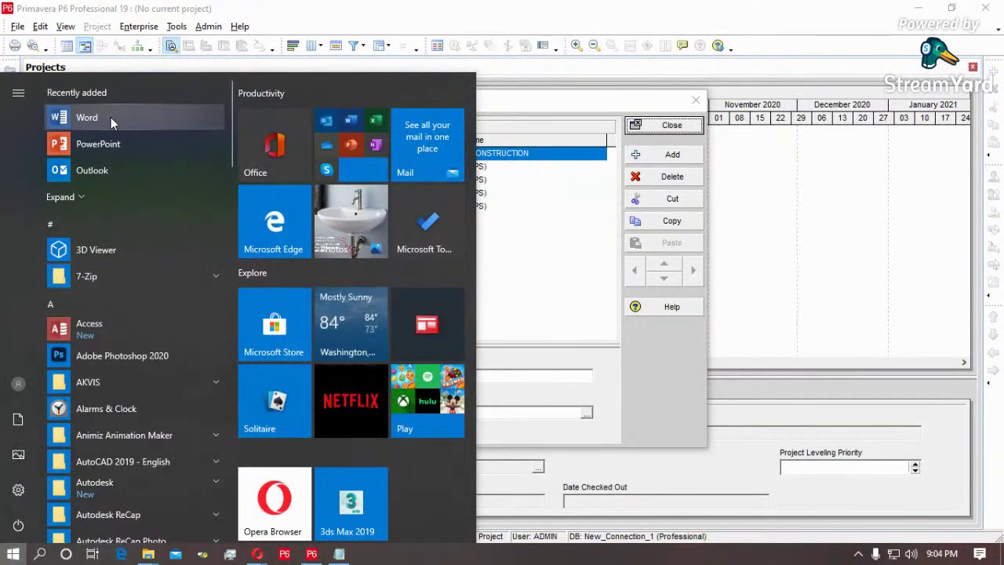
Launch PowerPoint and create a new Blank Presentation, dismissing the sign-in and activation prompts.
left_click(100, 148)
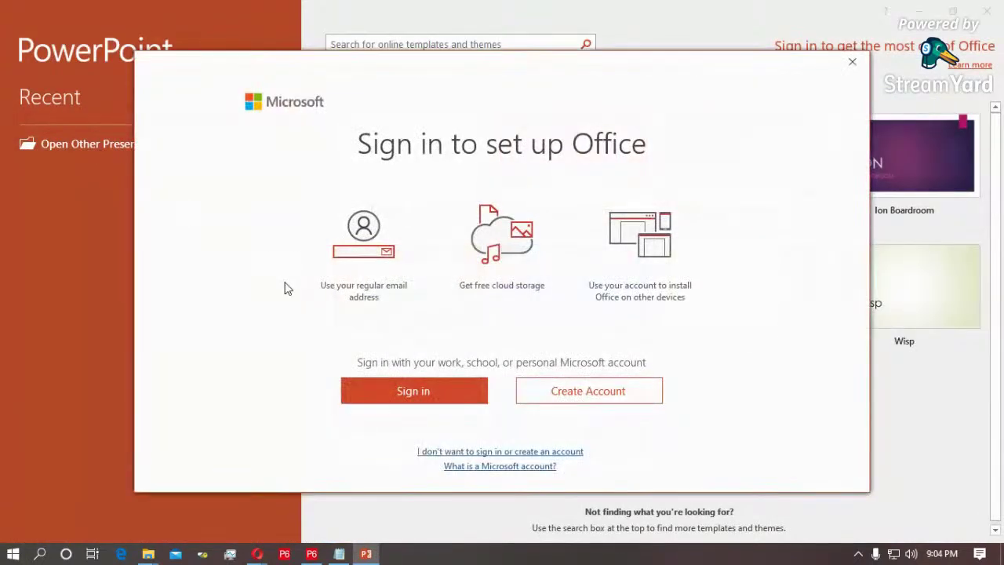
left_click(851, 60)
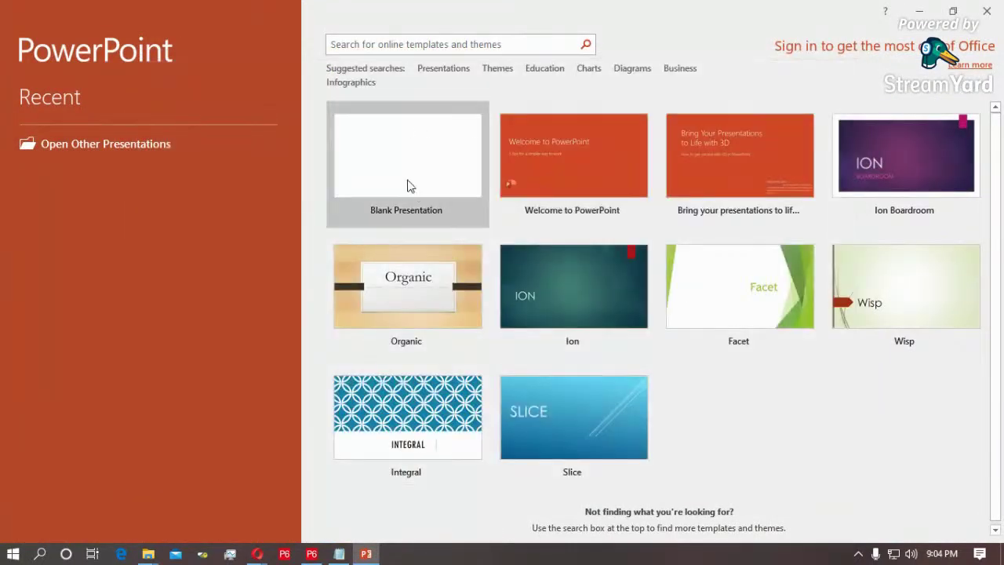
left_click(405, 186)
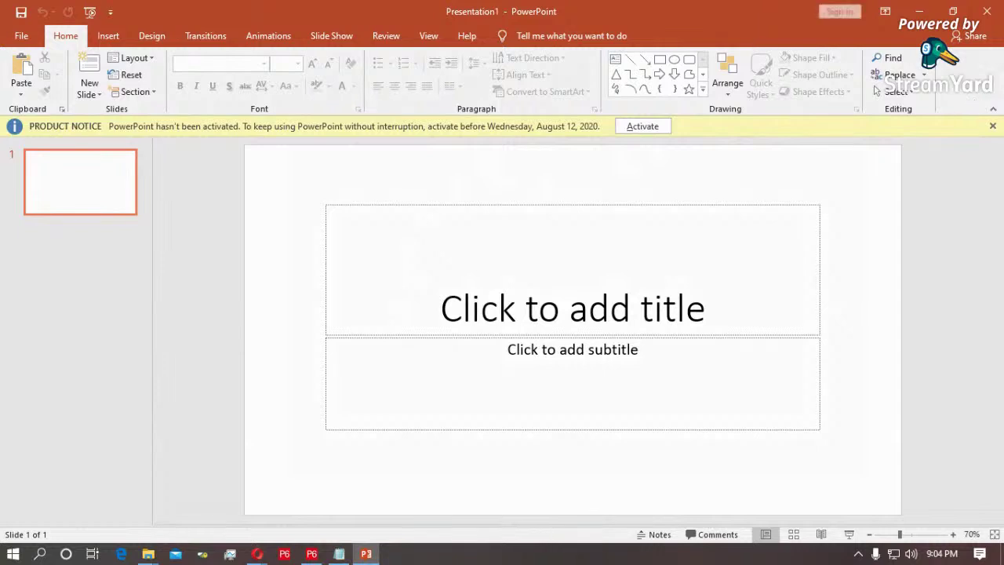
left_click(992, 125)
Delete the title and subtitle placeholders from the slide.
left_click(392, 199)
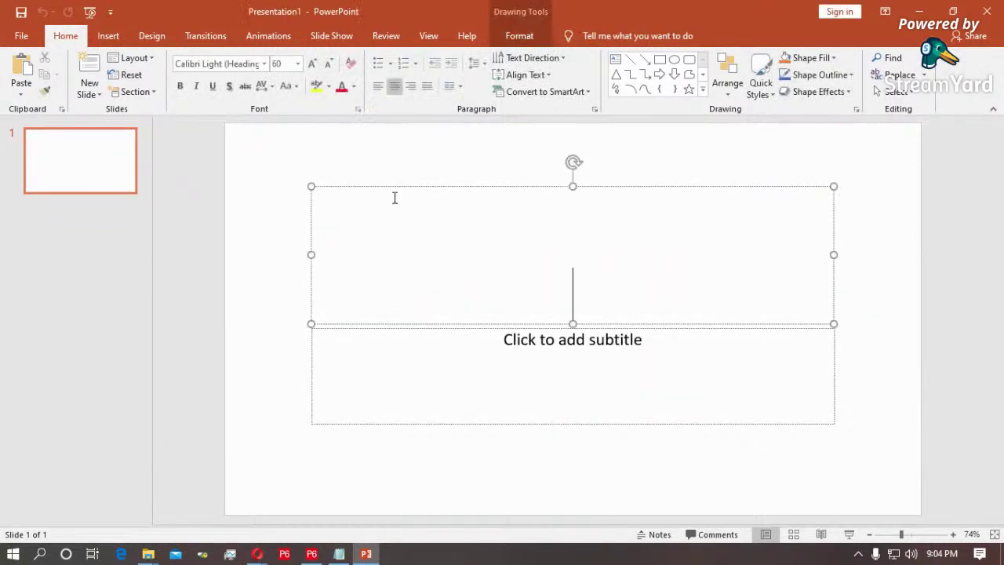
left_click(394, 188)
key("Delete")
left_click(434, 326)
key("Delete")
Draw a rectangle near the top centre of the slide.
left_click(660, 59)
left_click_drag(501, 177, 619, 211)
left_click(590, 273)
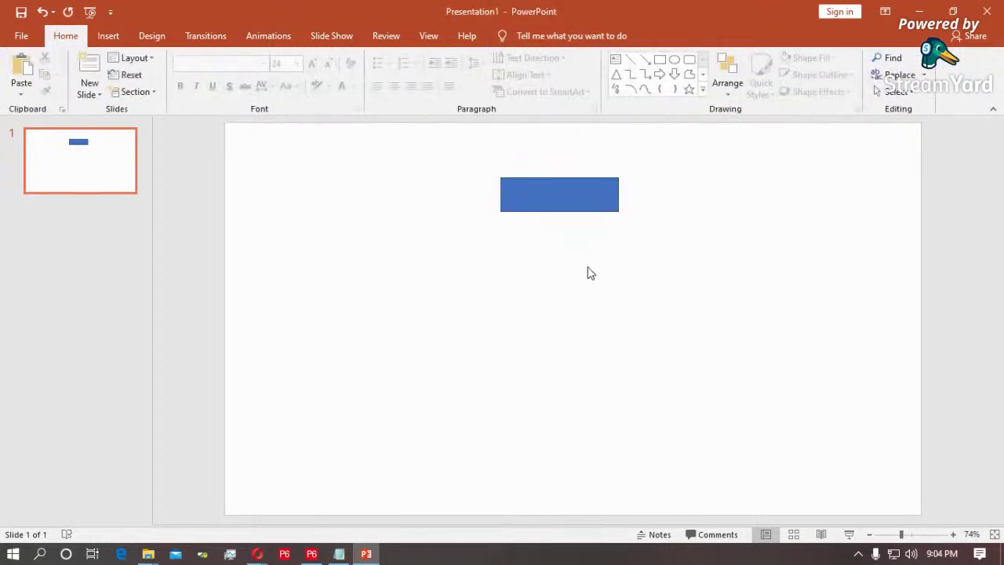
Duplicate the top rectangle twice with Ctrl+D, placing both copies in a row below it.
left_click(312, 554)
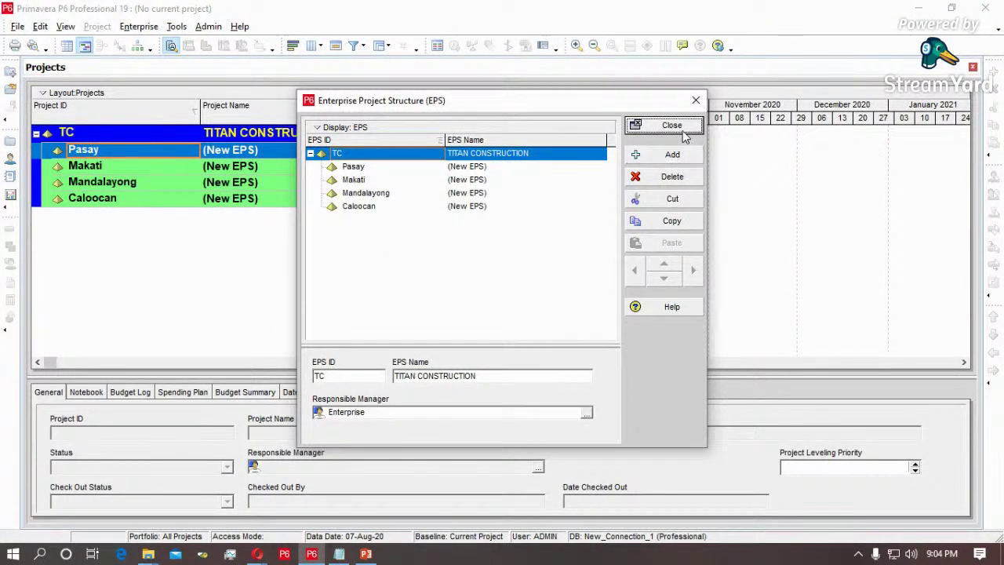
left_click(367, 552)
left_click(573, 191)
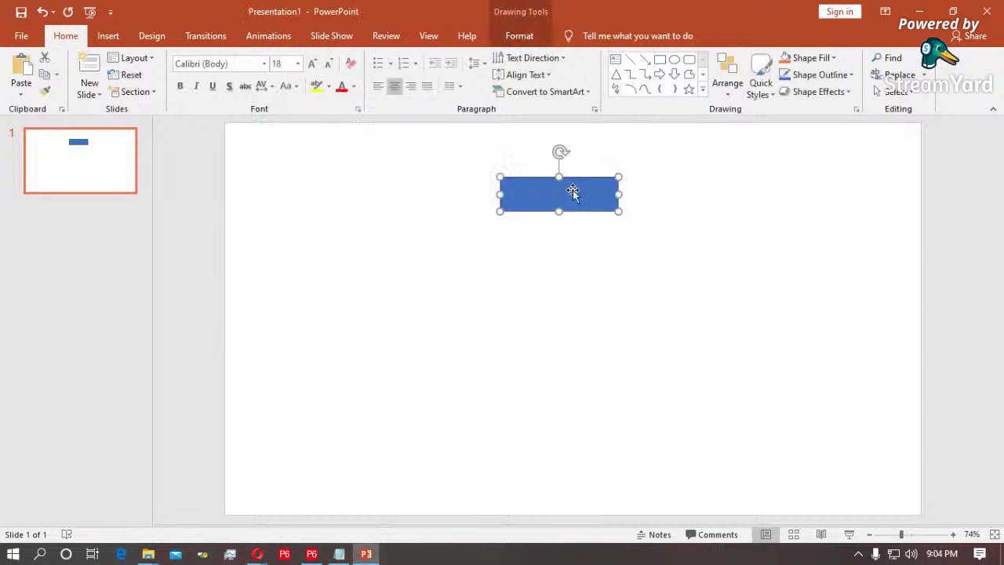
key("ctrl+d")
left_click_drag(570, 202, 388, 262)
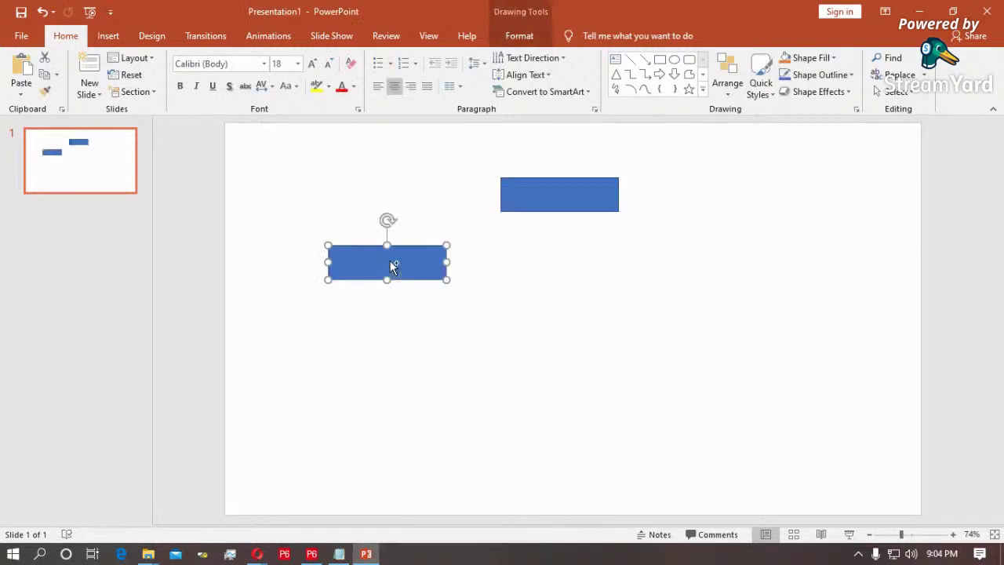
key("ctrl+d")
left_click_drag(278, 326, 570, 262)
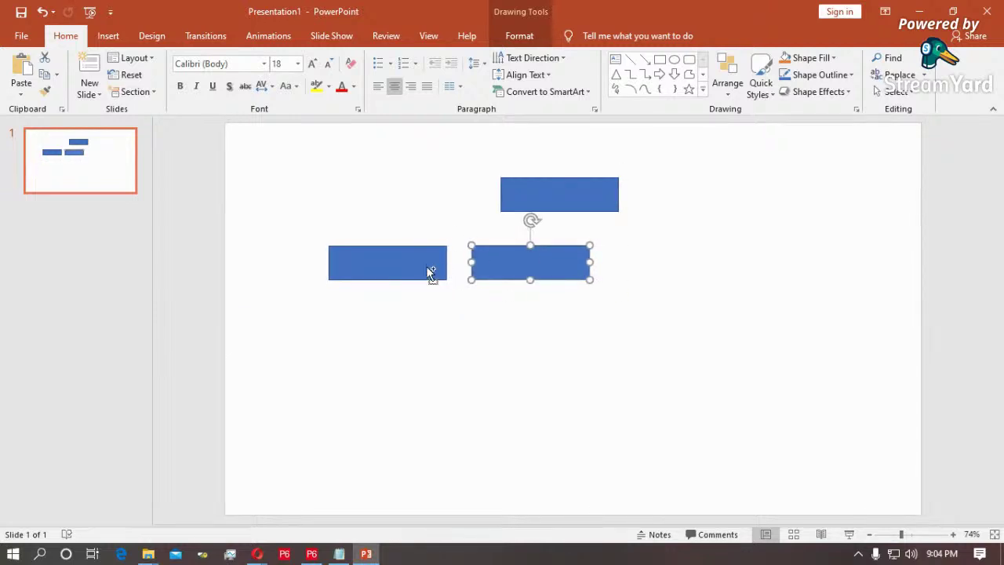
Duplicate the two lower rectangles to make a row of four, nudging the left pair left.
left_click(422, 267, "shift")
key("ctrl+d")
left_click_drag(423, 276, 702, 265)
left_click(558, 268)
left_click(413, 269, "shift")
left_click_drag(413, 269, 414, 268)
key("Left")
key("Left")
key("Left")
key("Left")
key("Left")
key("Left")
key("Left")
key("Left")
key("Left")
key("Left")
key("Left")
Nudge the two right-hand lower rectangles slightly left to even the spacing.
left_click(659, 268)
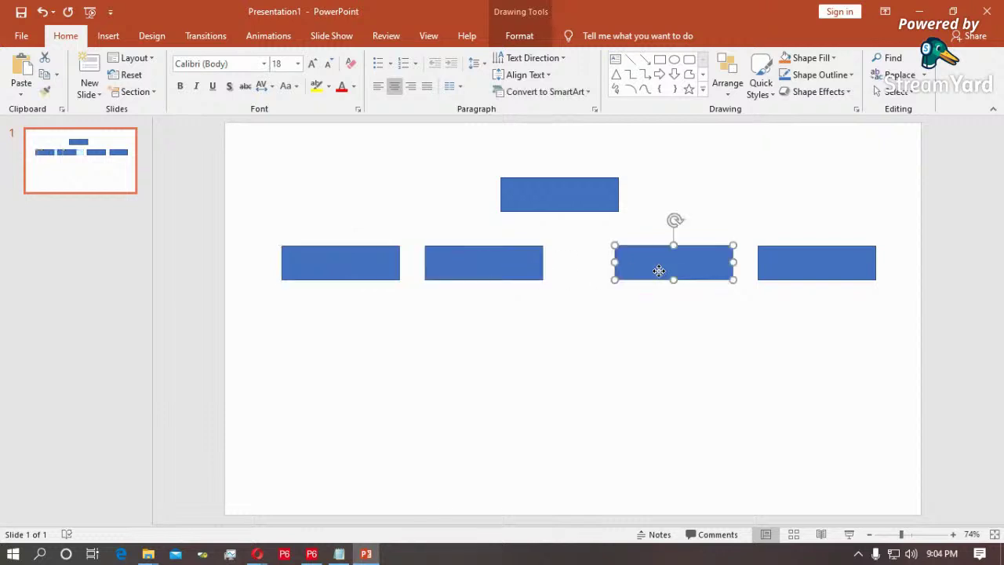
left_click(803, 269)
left_click(665, 269, "shift")
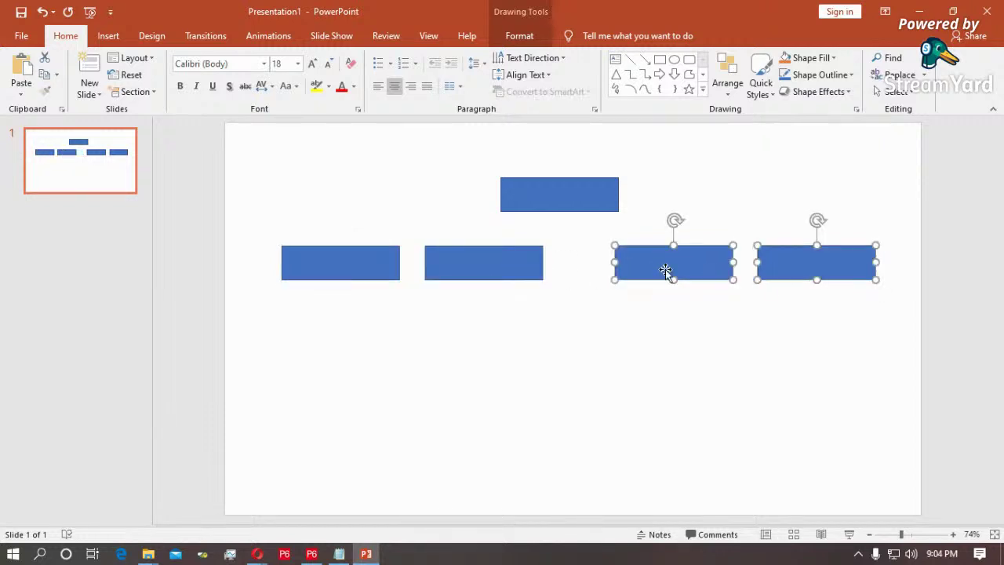
key("Left")
key("Left")
key("Left")
key("Left")
key("Left")
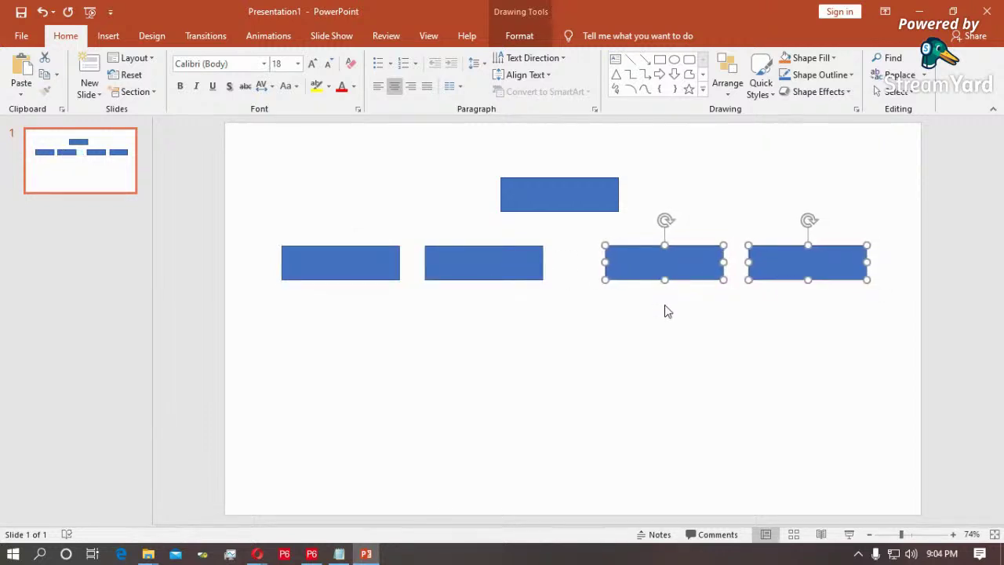
left_click(687, 333)
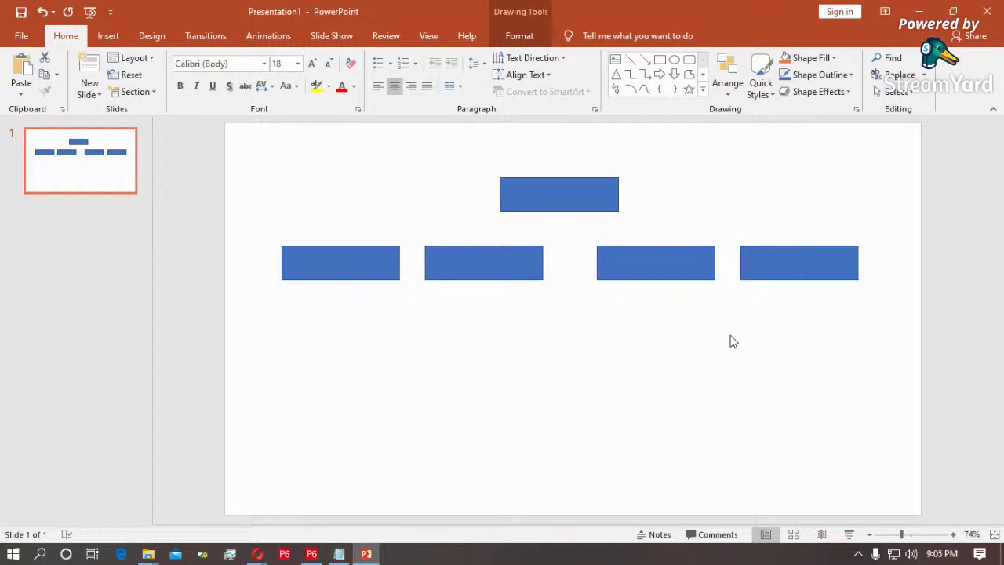
left_click(631, 60)
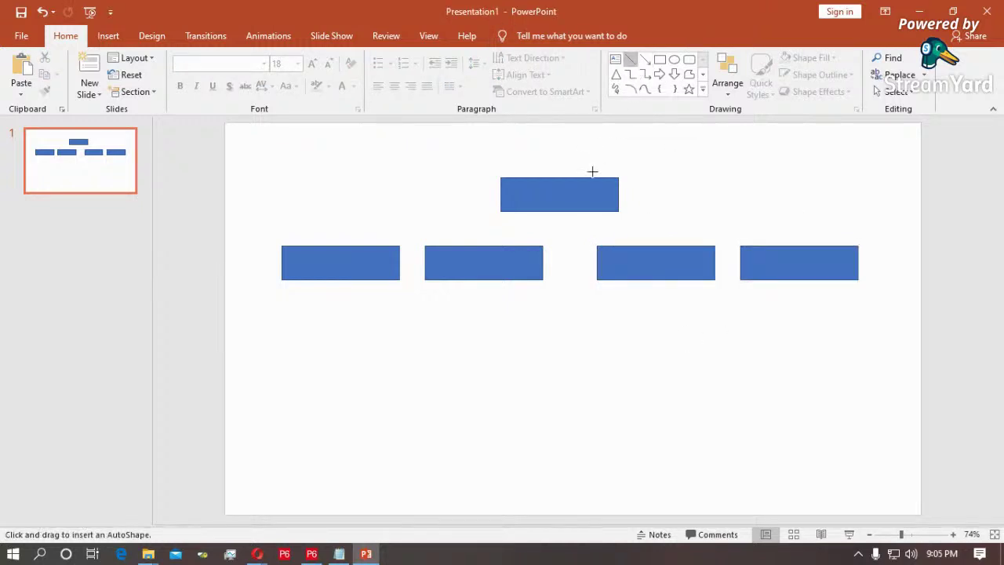
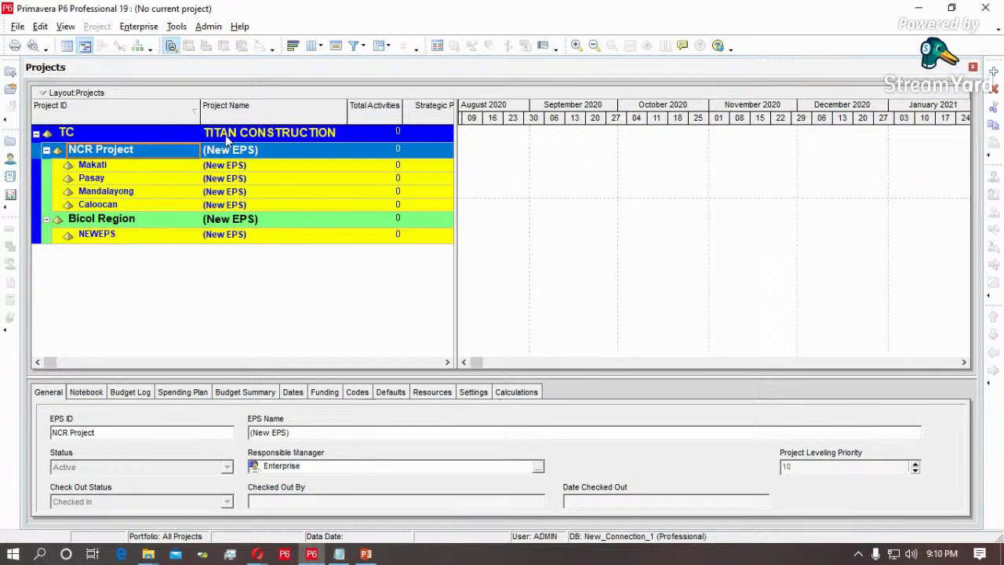
Review the NCR Project EPS branches: Caloocan, Mandalayong, Pasay, Makati and NCR Project.
left_click(98, 205)
left_click(95, 192)
left_click(93, 180)
left_click(94, 165)
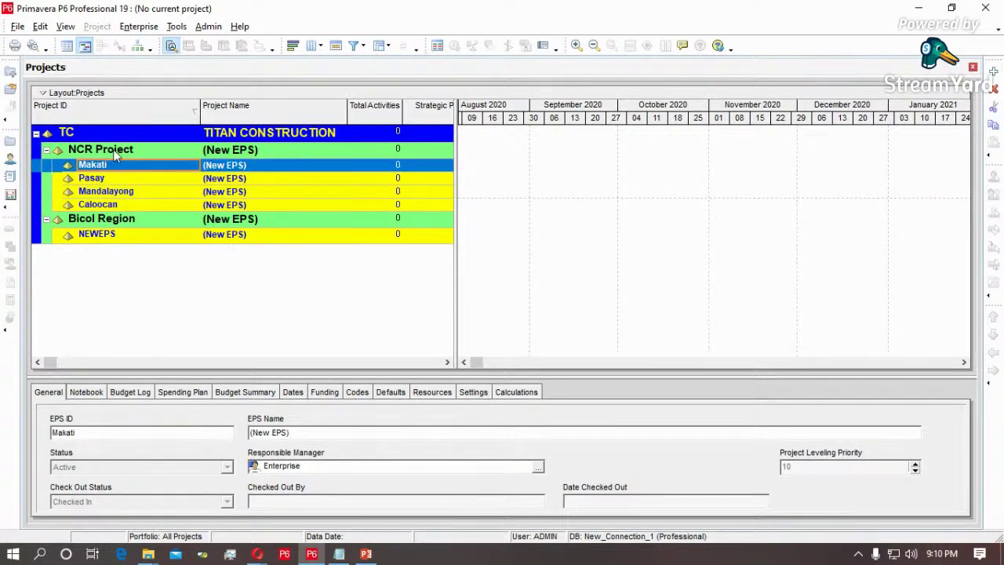
left_click(117, 153)
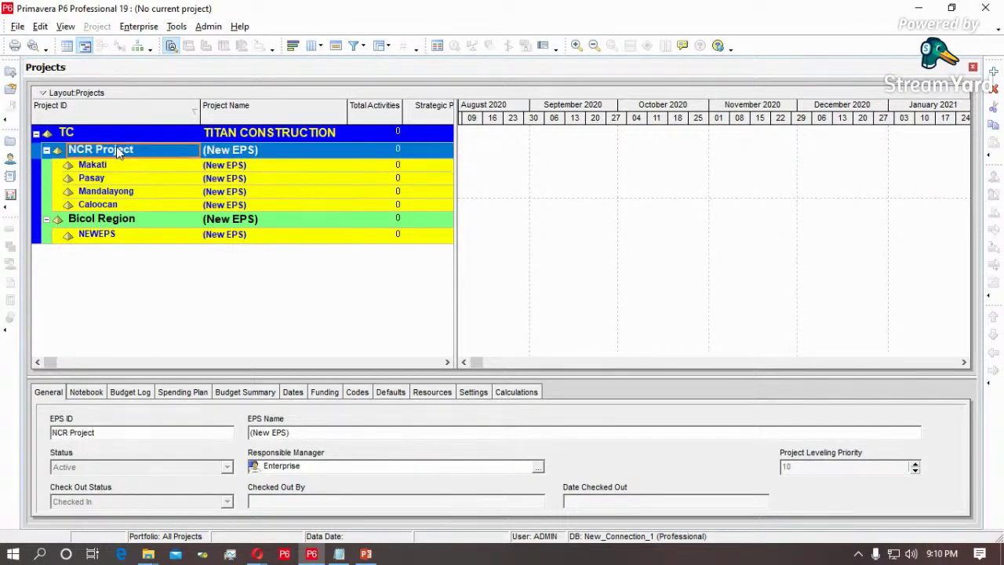
Check the Bicol Region and NEWEPS nodes, then bring the PowerPoint org chart forward.
left_click(102, 234)
left_click(102, 219)
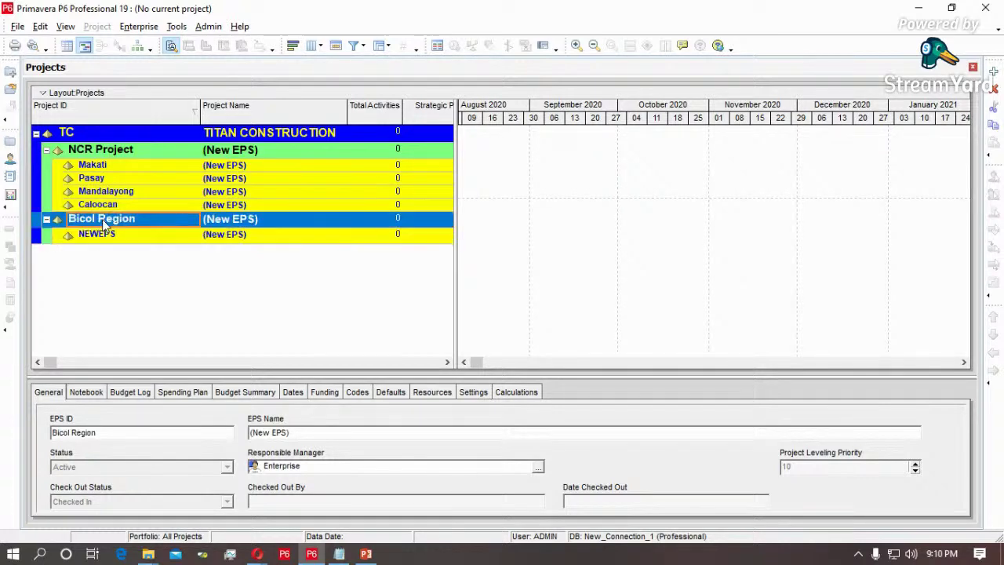
left_click(365, 554)
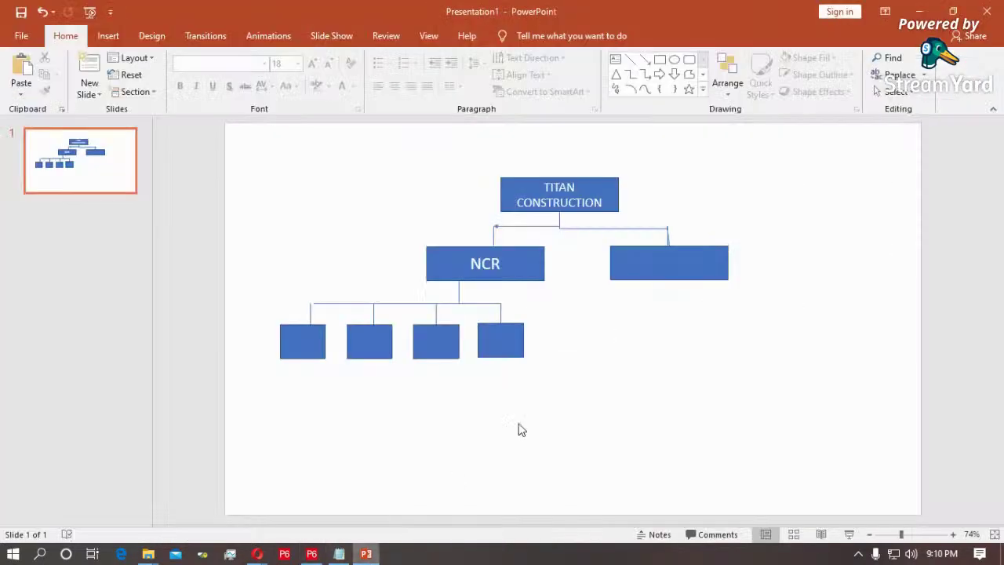
Copy the empty box beside NCR below itself and join the two with a line connector.
left_click(654, 265)
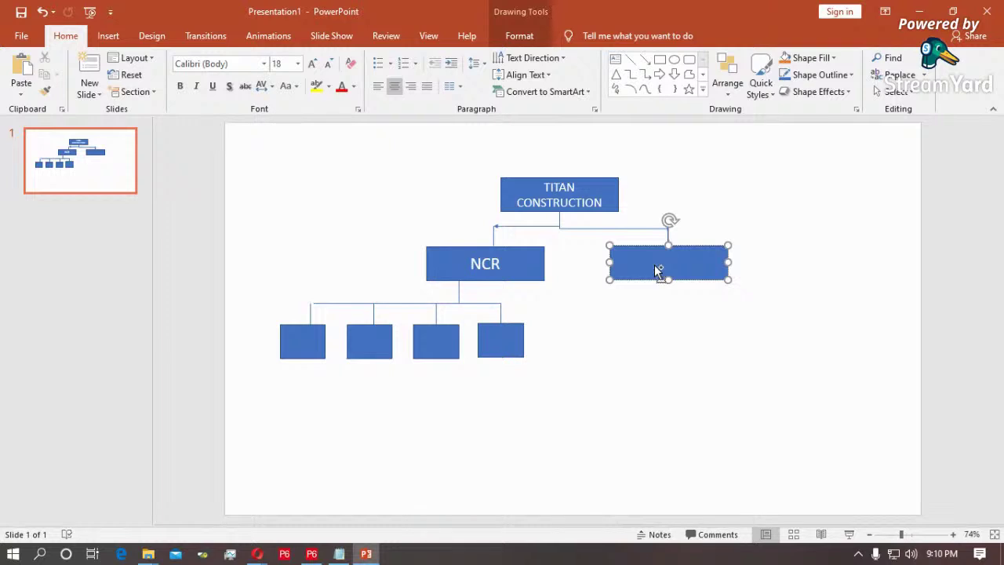
key("Escape")
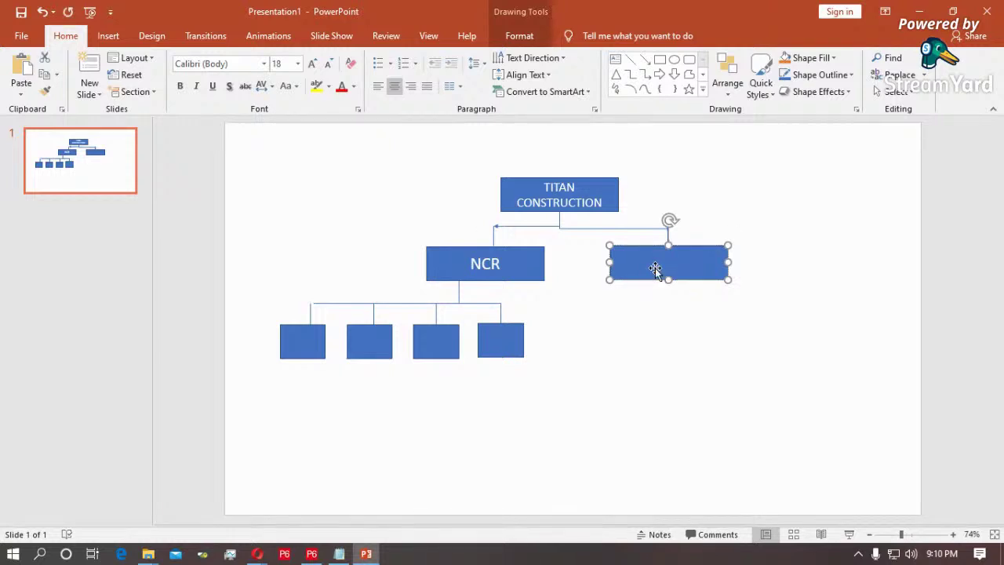
left_click_drag(651, 269, 644, 336)
left_click(803, 311)
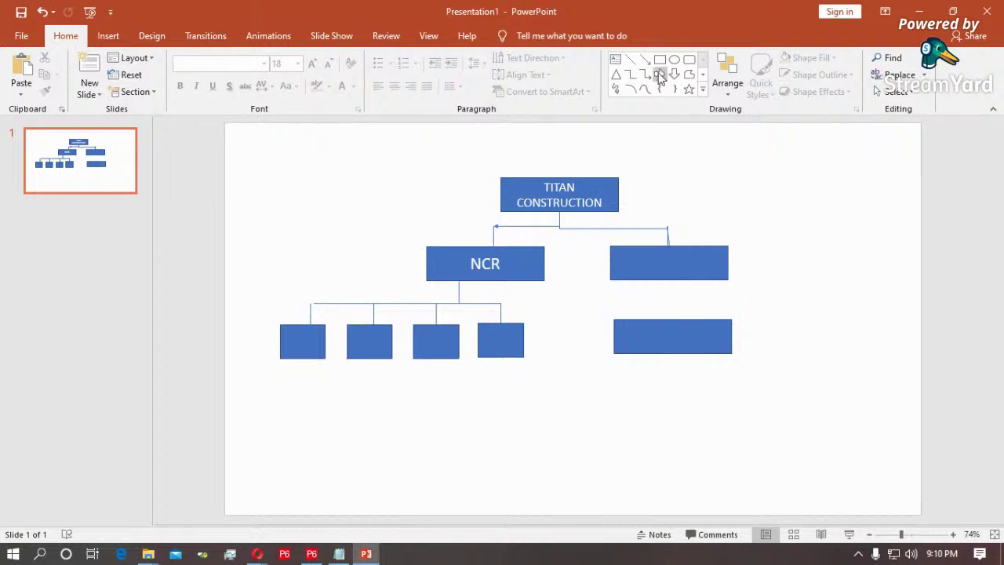
left_click(632, 61)
left_click_drag(670, 280, 666, 318)
Label the right-hand box BICOL, then minimize PowerPoint to return to Primavera.
left_click(678, 263)
type("BICOL")
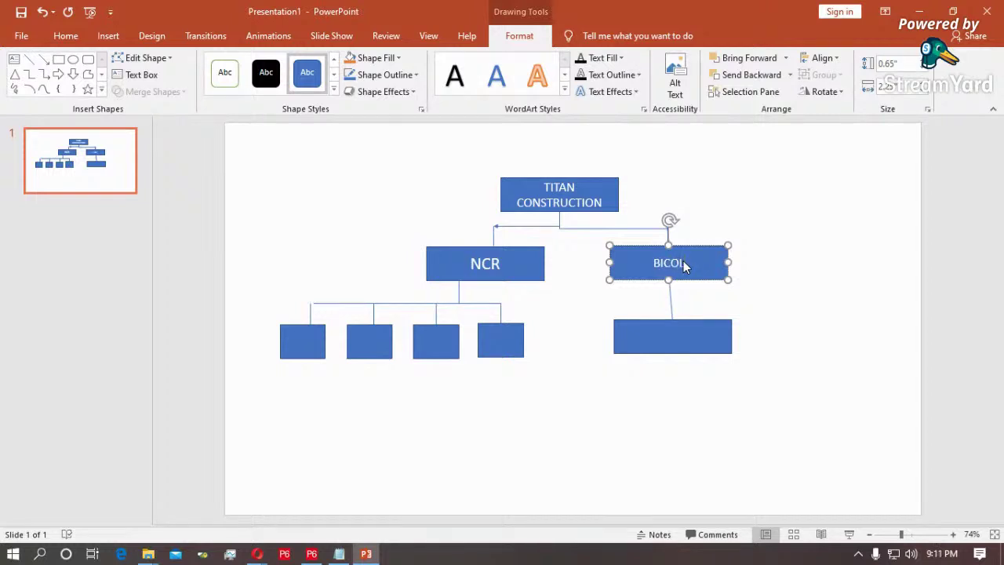
left_click(812, 219)
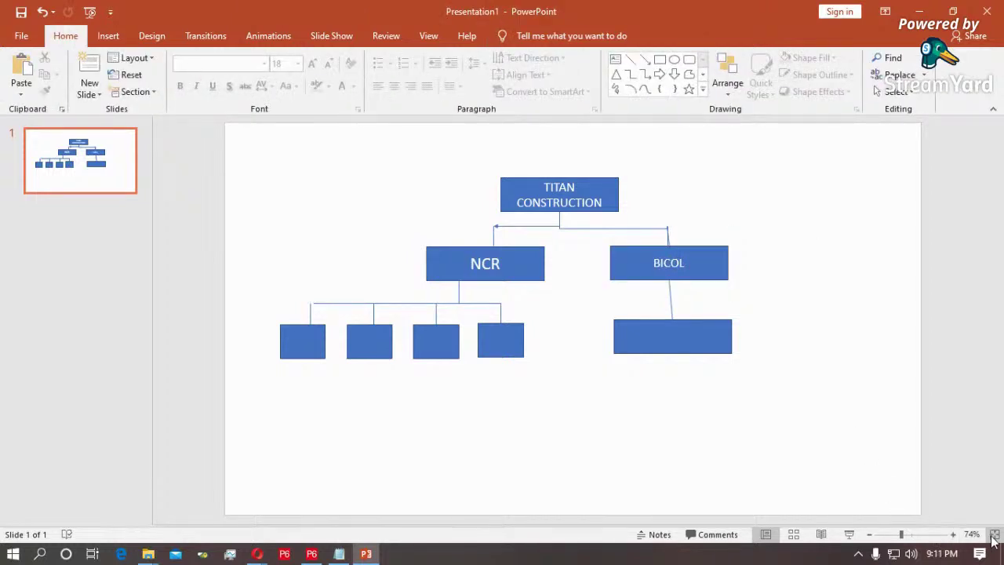
scroll(923, 500, "up", 3)
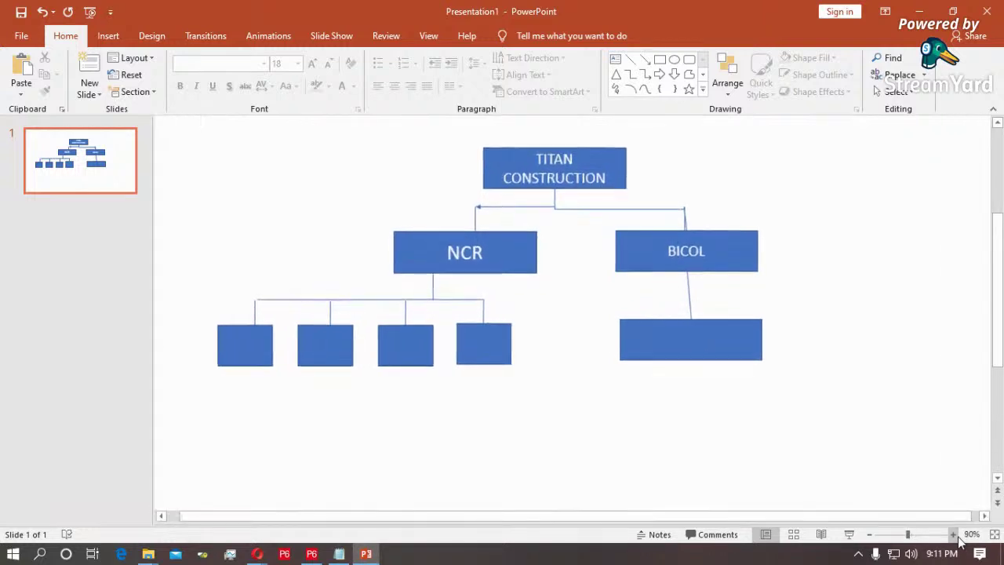
scroll(833, 356, "up", 1)
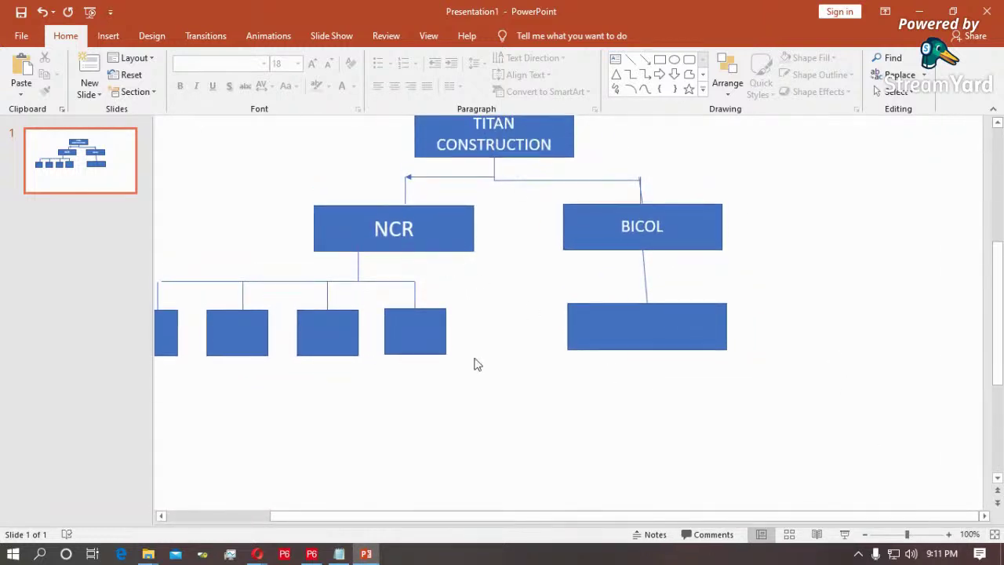
scroll(439, 408, "up", 2)
left_click_drag(655, 515, 578, 422)
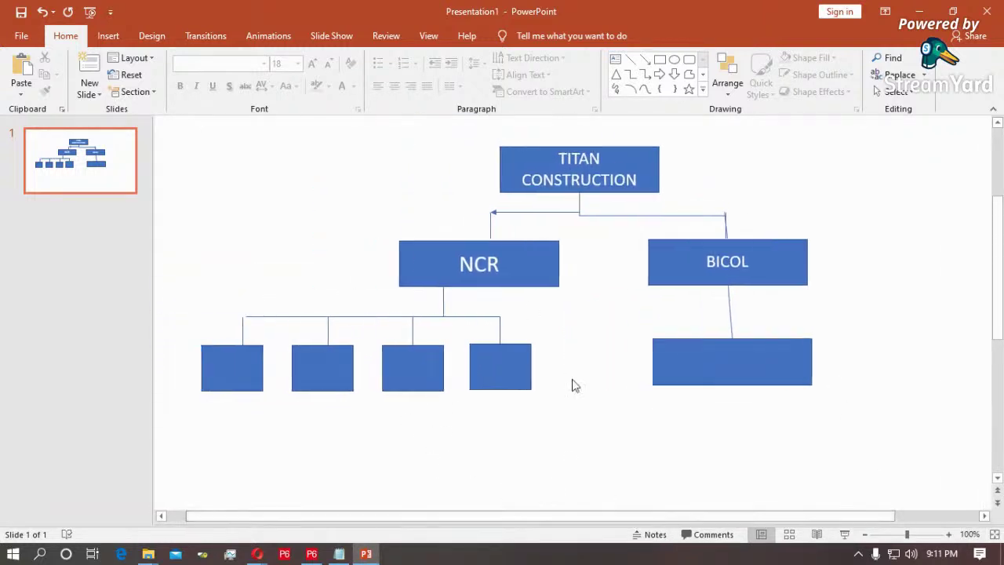
left_click(922, 12)
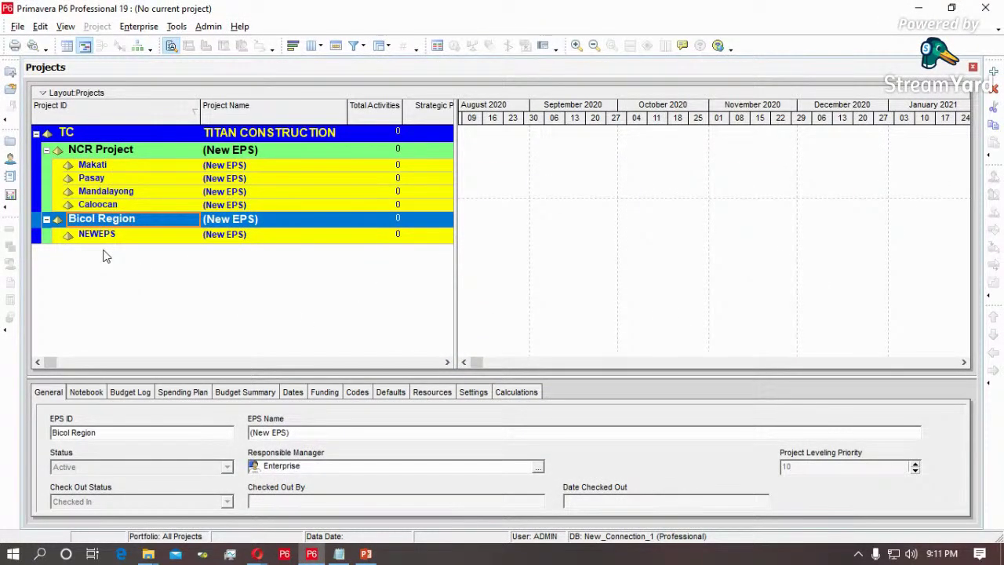
With NCR Project selected, check the Enterprise menu without choosing anything, then open the File menu.
left_click(106, 154)
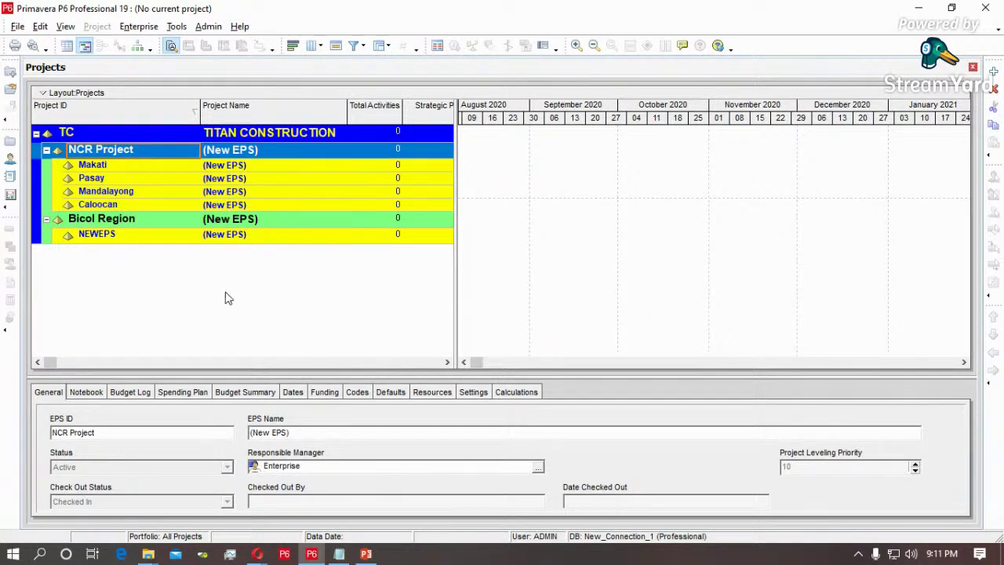
left_click(136, 28)
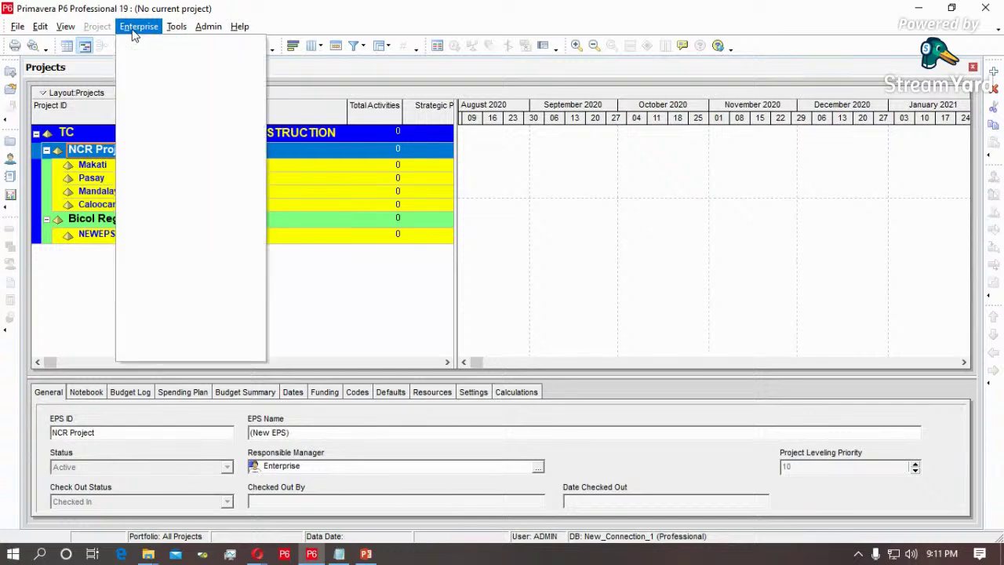
left_click(139, 27)
left_click(139, 27)
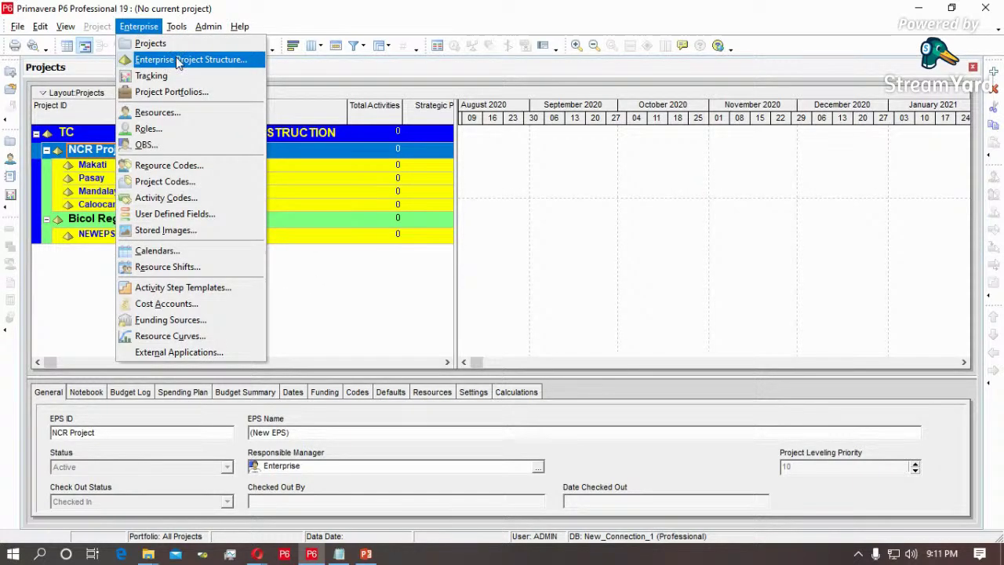
left_click(153, 48)
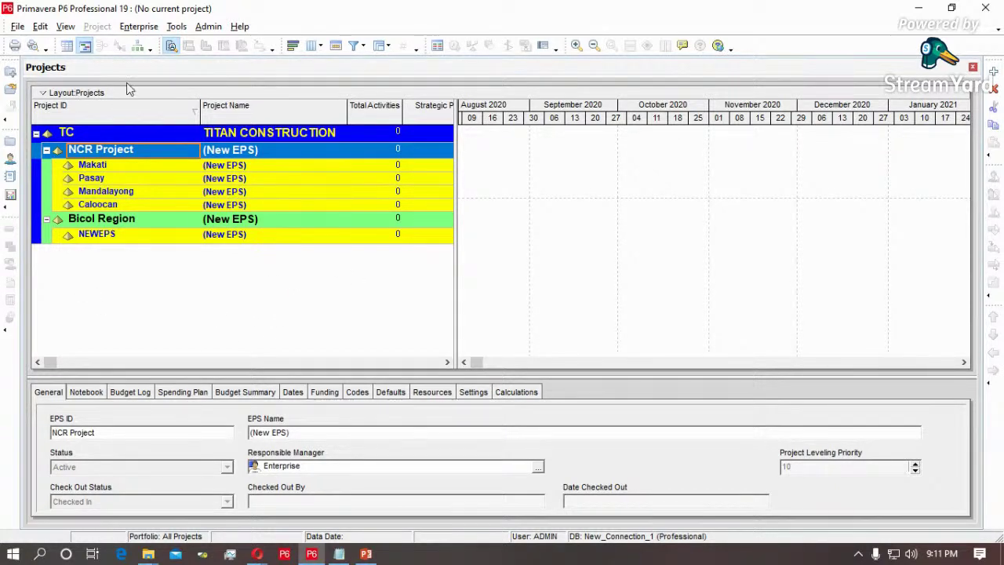
left_click(17, 26)
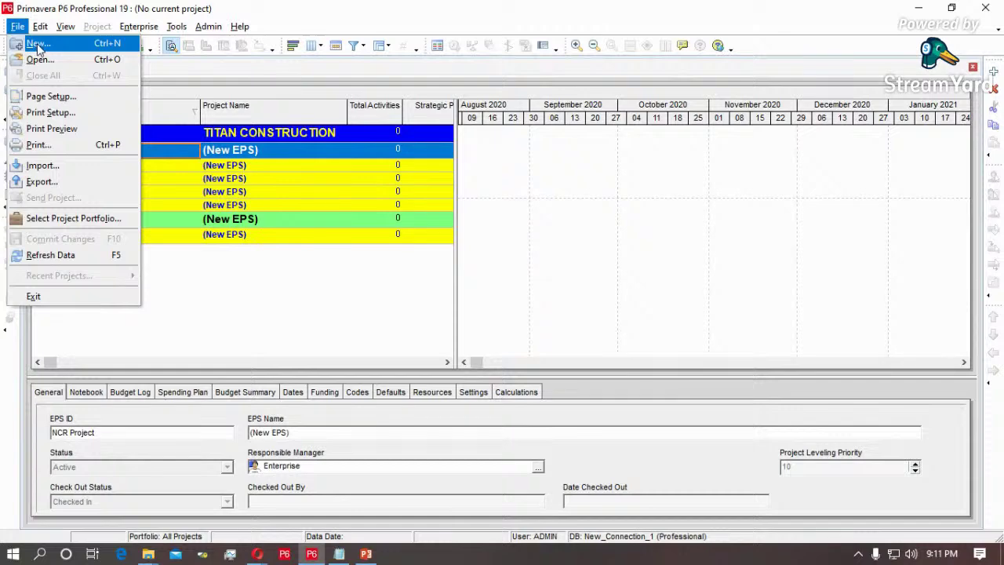
Launch the new project wizard from the File menu, then close it.
left_click(37, 45)
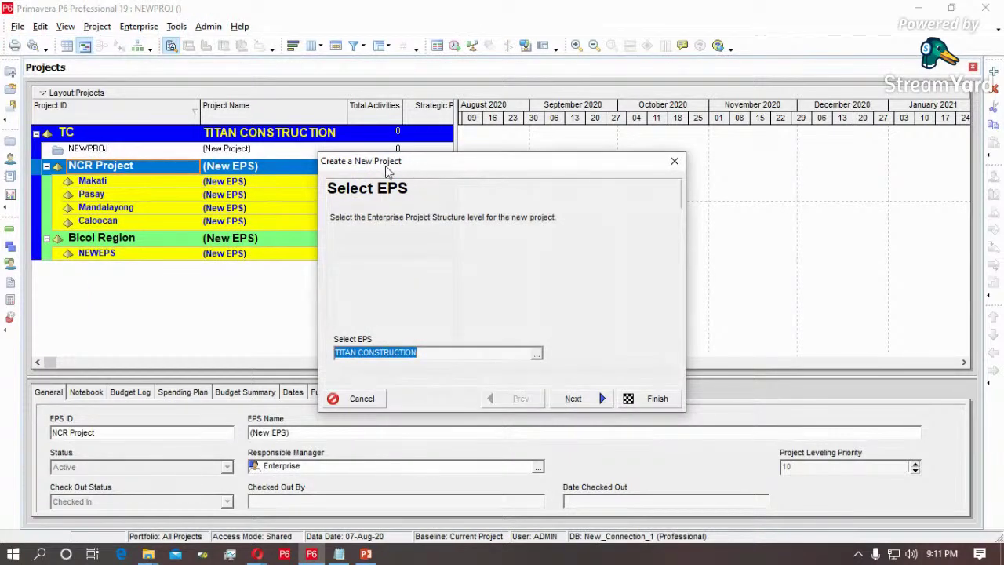
left_click_drag(393, 171, 533, 94)
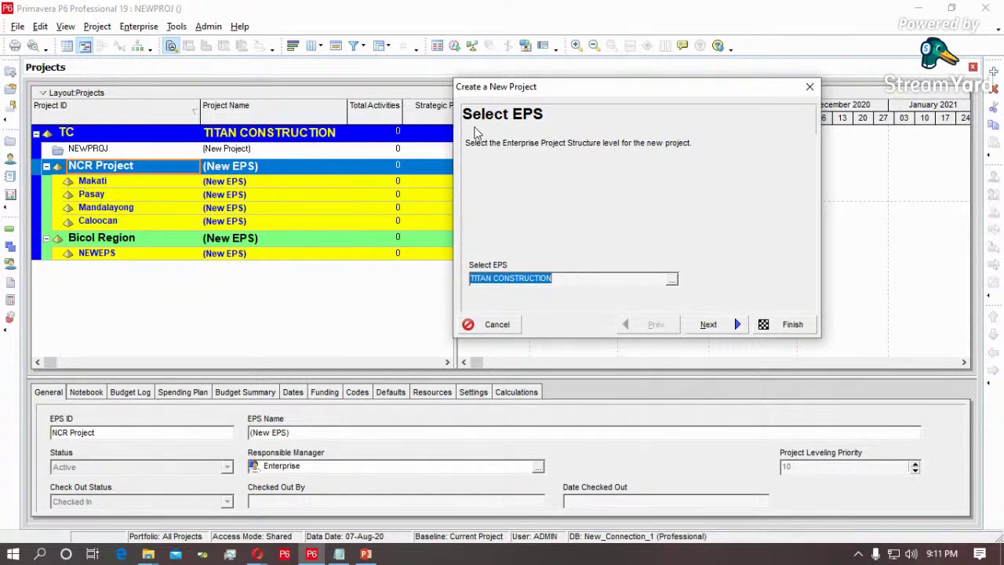
left_click(810, 87)
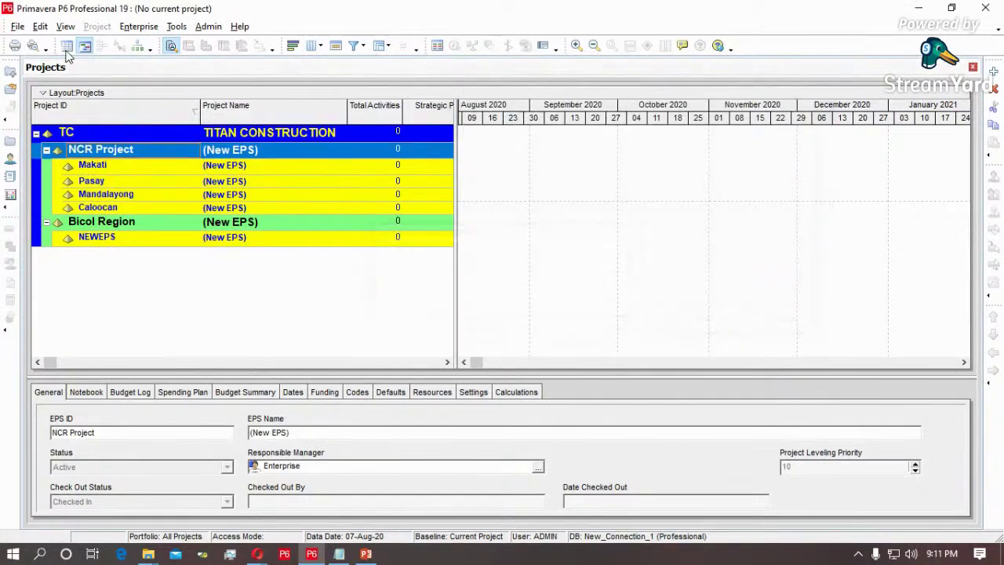
Restart the new project wizard and assign Makati as the parent EPS, then cancel it.
left_click(18, 26)
left_click(29, 45)
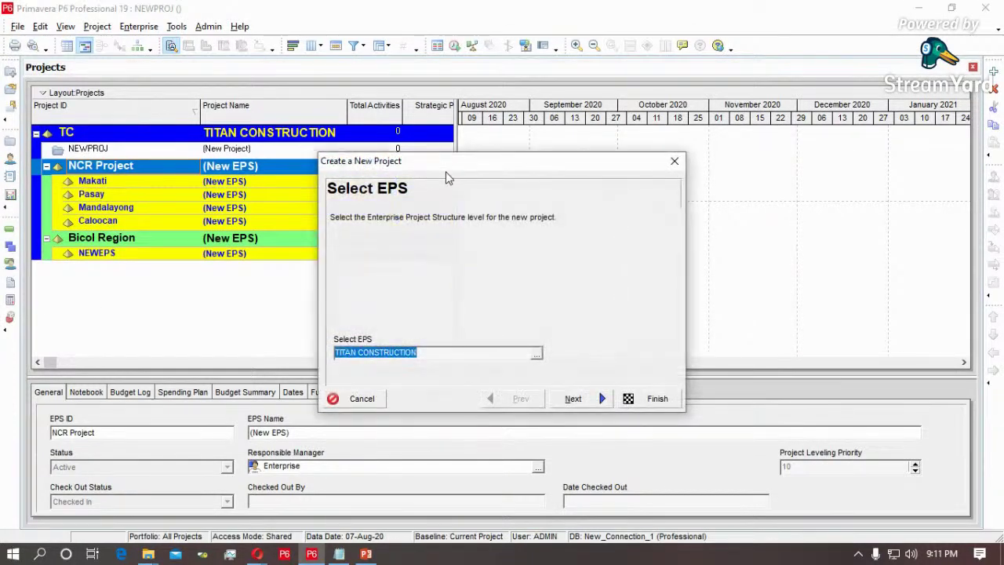
left_click_drag(479, 171, 532, 104)
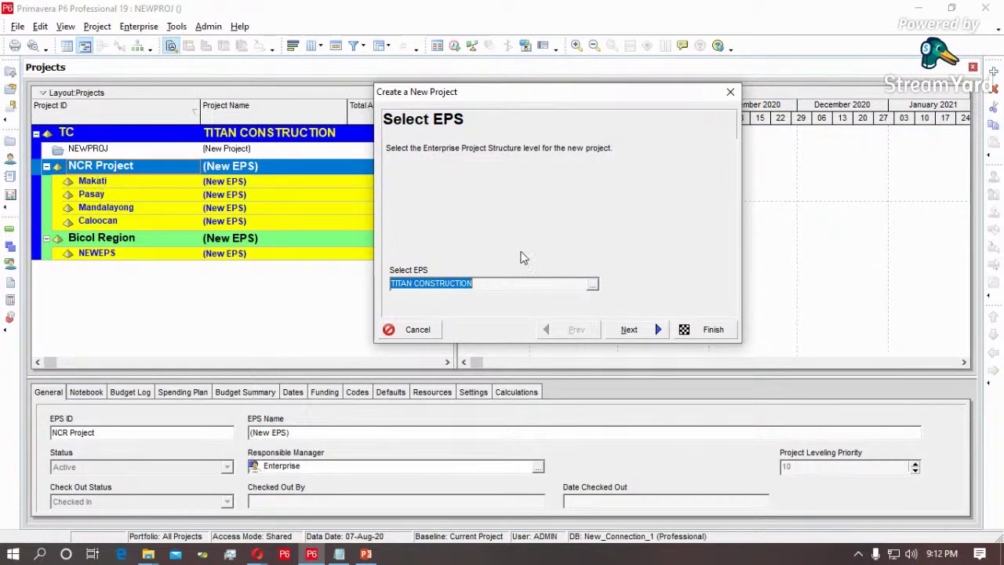
left_click(595, 289)
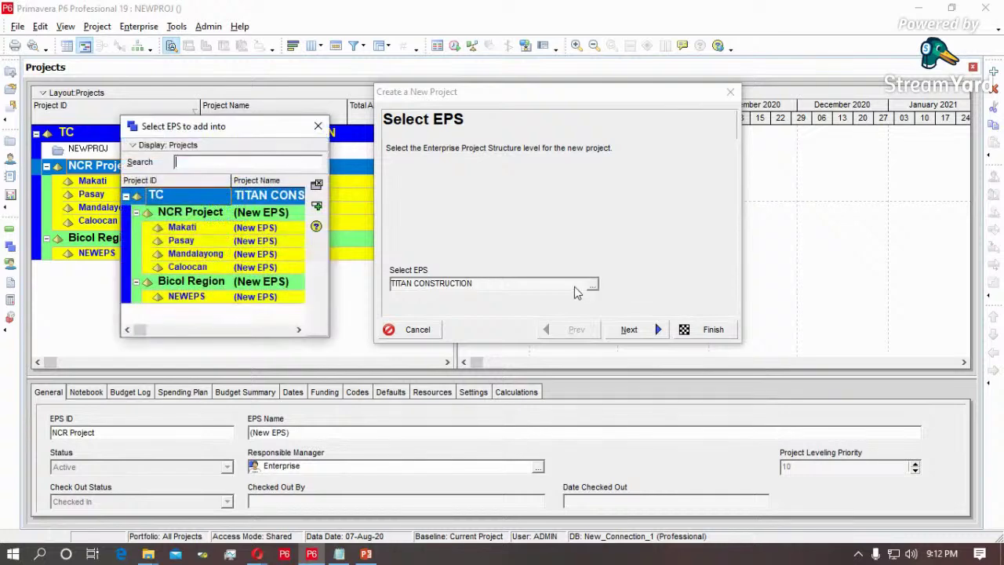
left_click(188, 229)
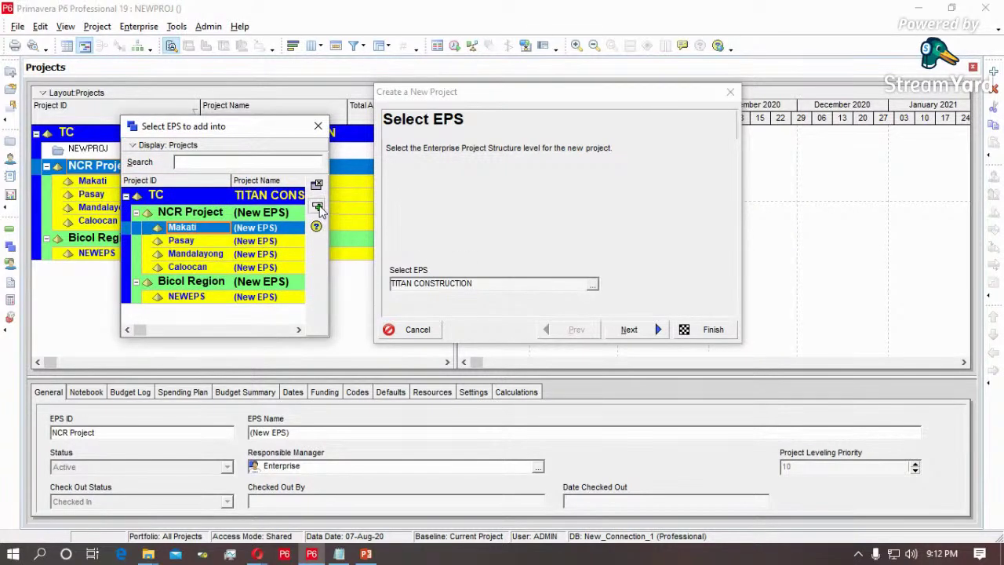
left_click(316, 205)
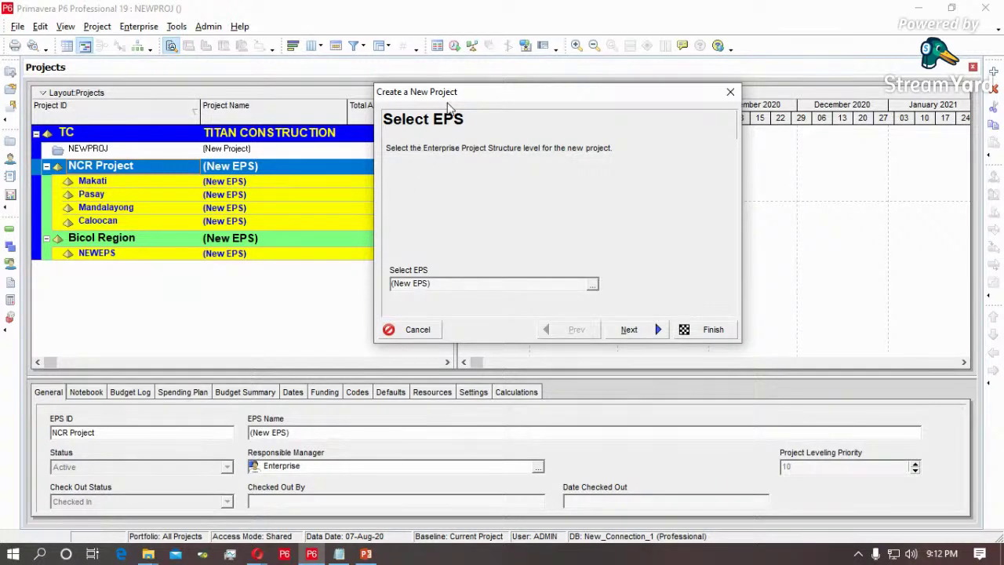
left_click(418, 329)
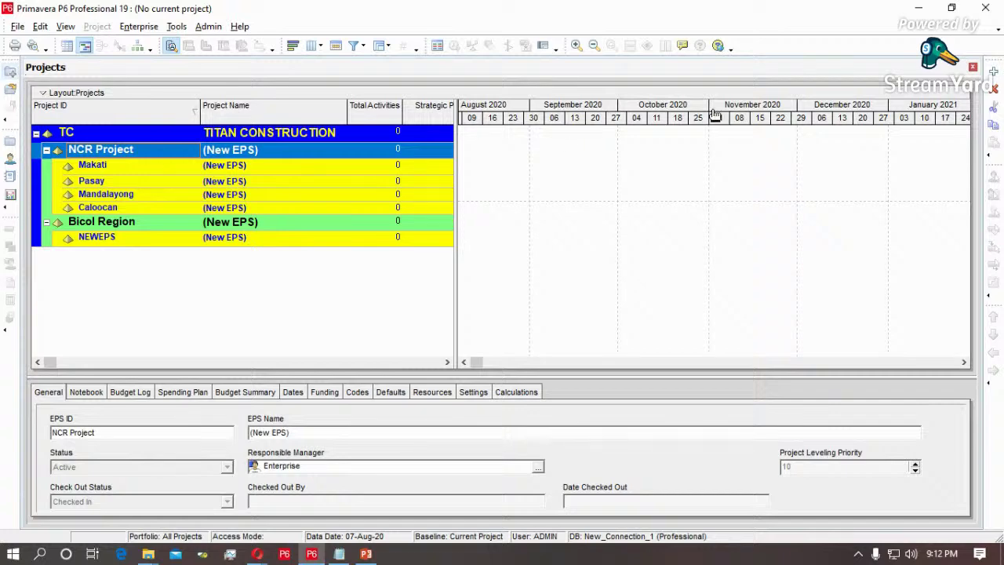
Launch the Create a New Project wizard again from the left toolbar's Add icon.
left_click(17, 26)
left_click(287, 265)
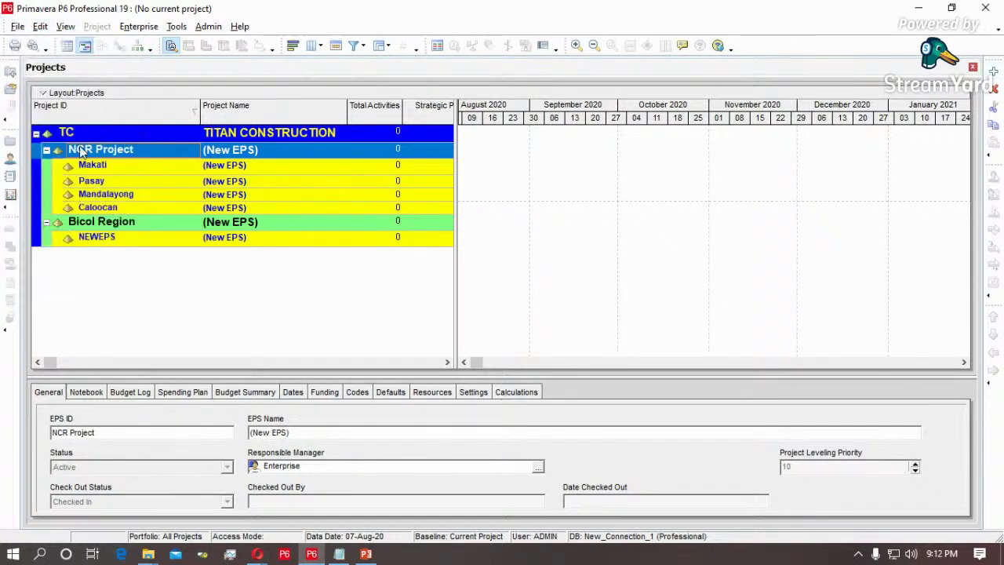
left_click(9, 74)
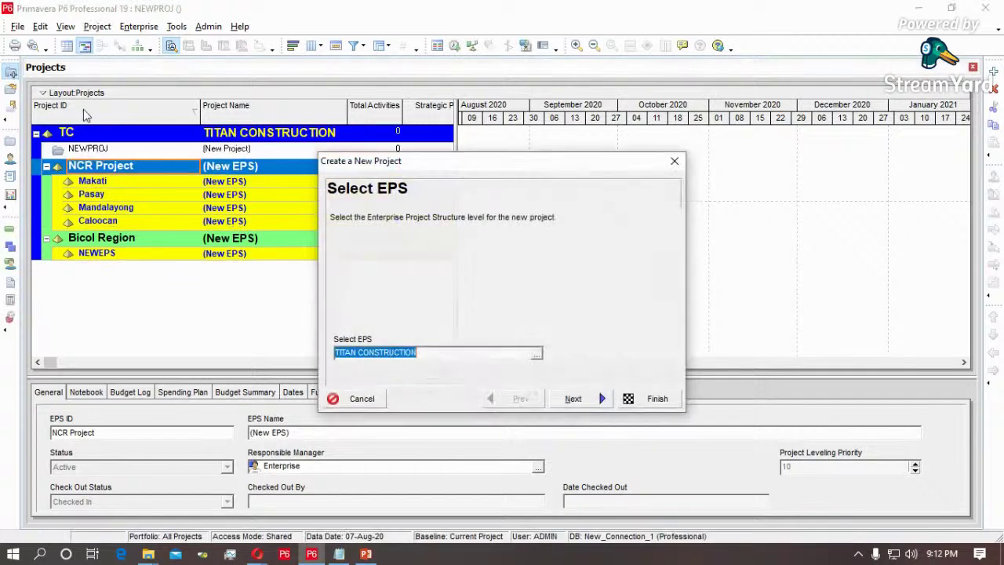
Cancel and restart the new project under NCR Project, choosing Makati as its EPS.
left_click(359, 398)
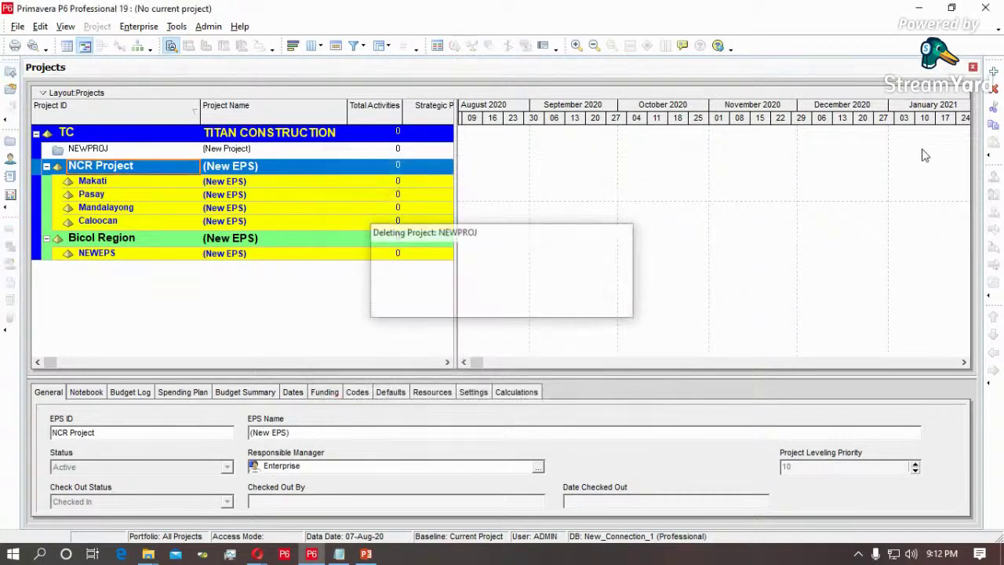
left_click(994, 73)
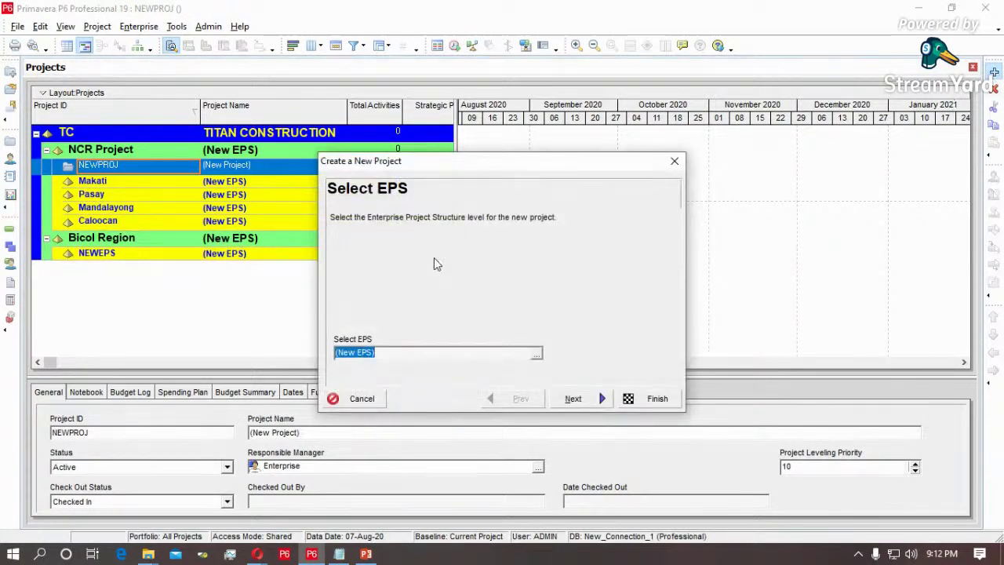
left_click(537, 355)
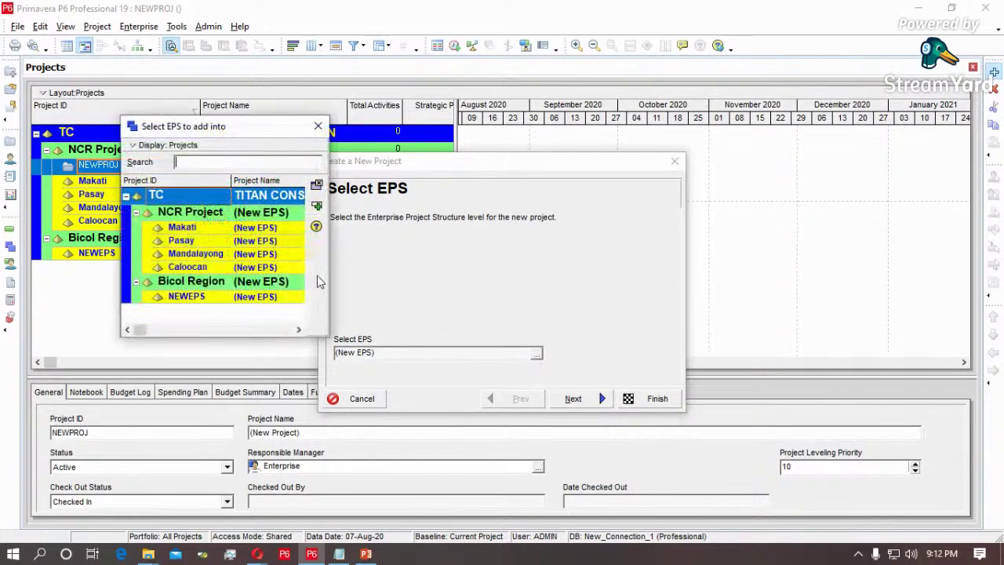
left_click(183, 228)
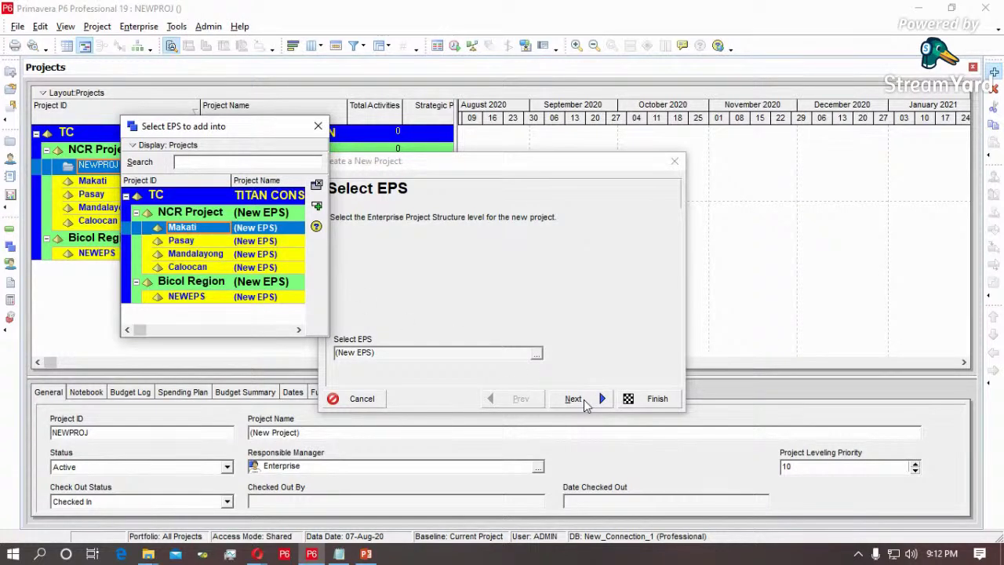
left_click(314, 204)
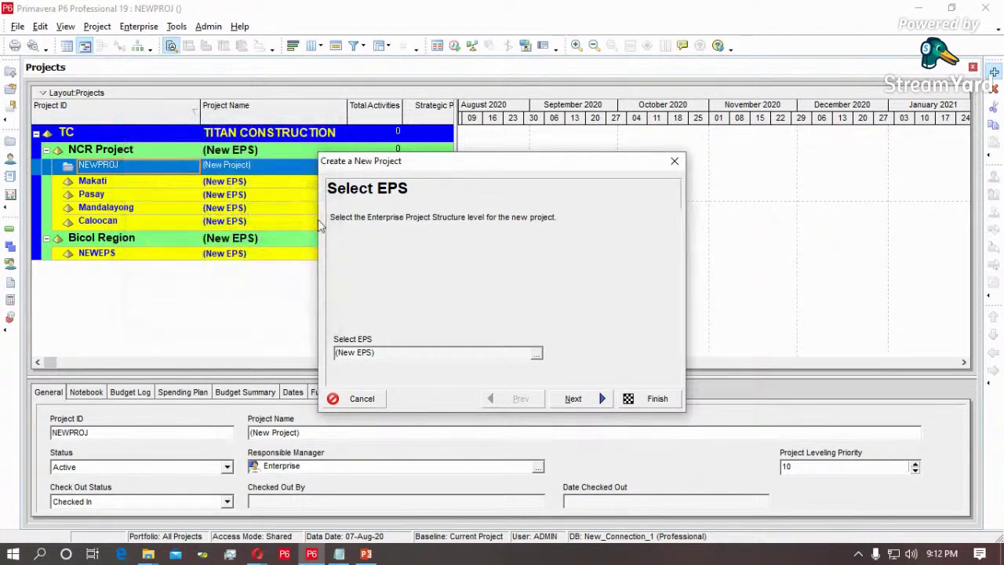
Reconfirm Makati as the project's EPS and advance to the Project Name step.
left_click(538, 356)
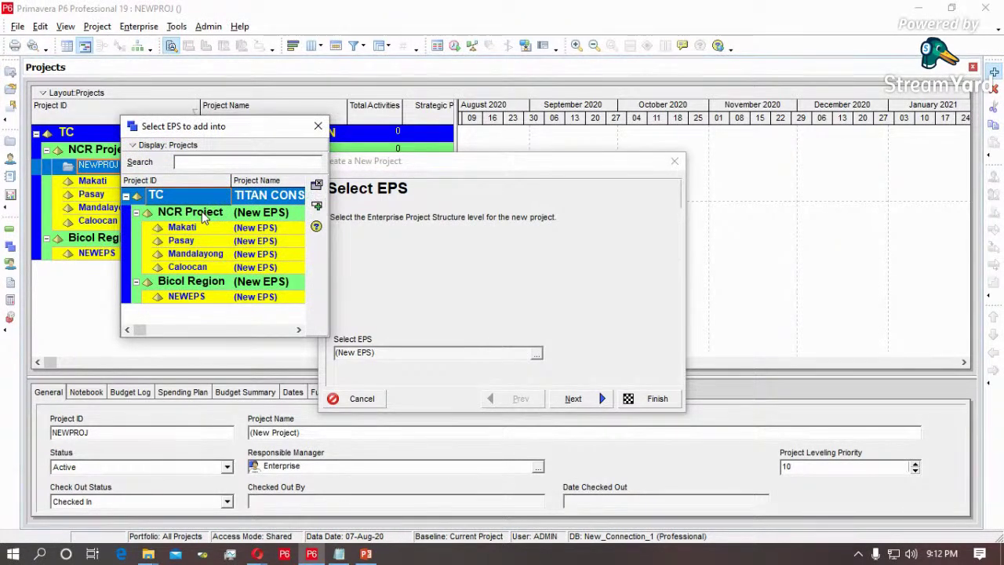
double_click(182, 227)
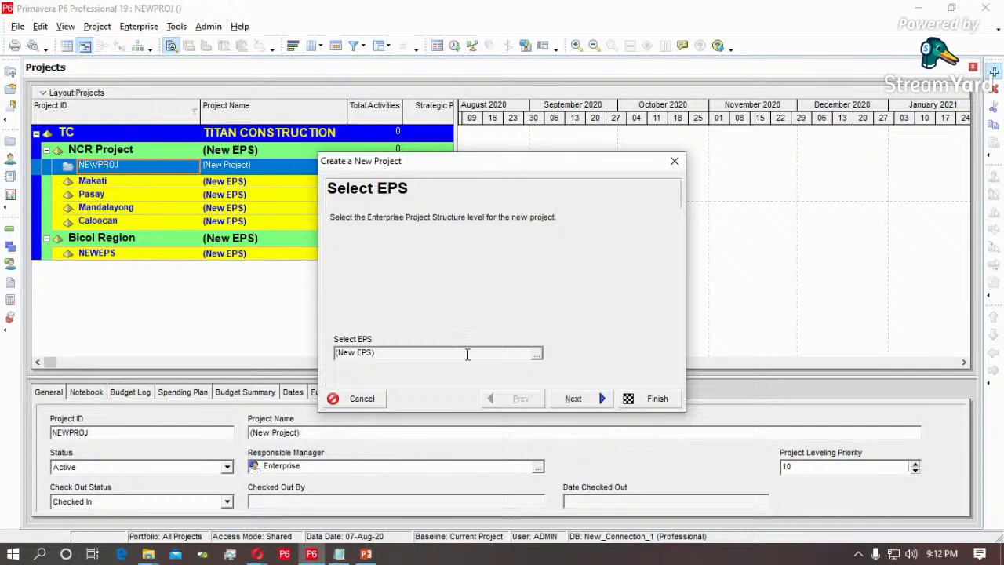
left_click(537, 355)
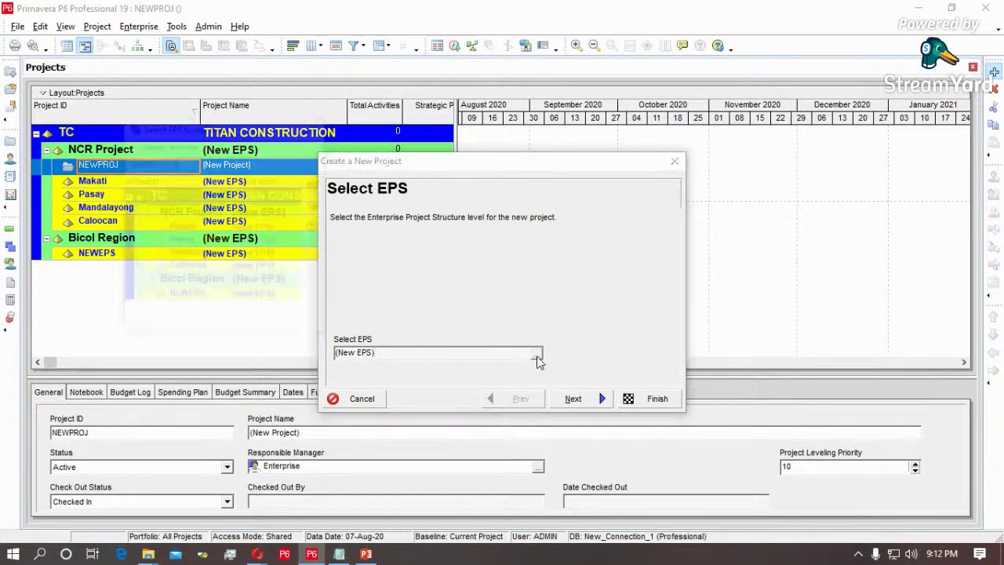
left_click(184, 228)
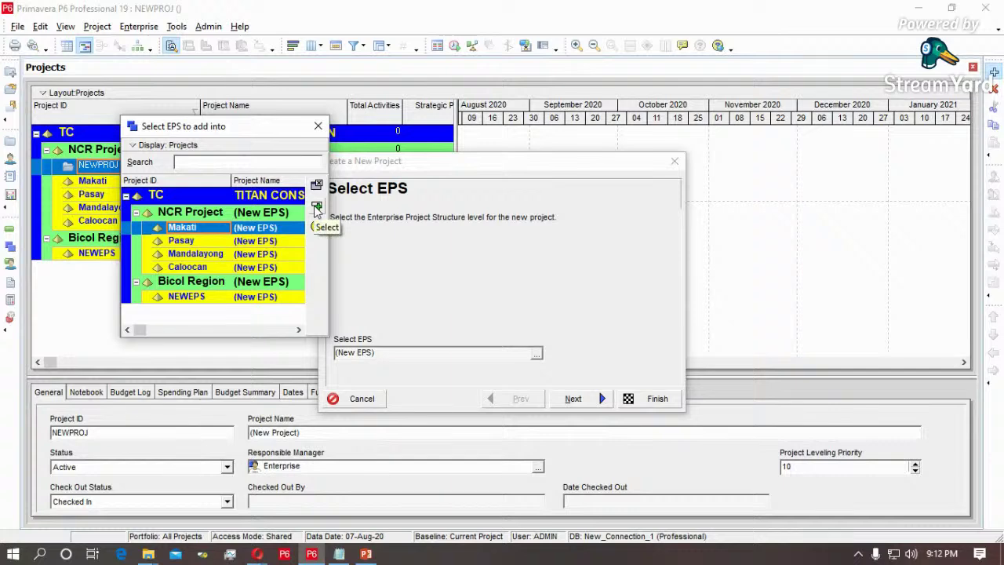
left_click(316, 207)
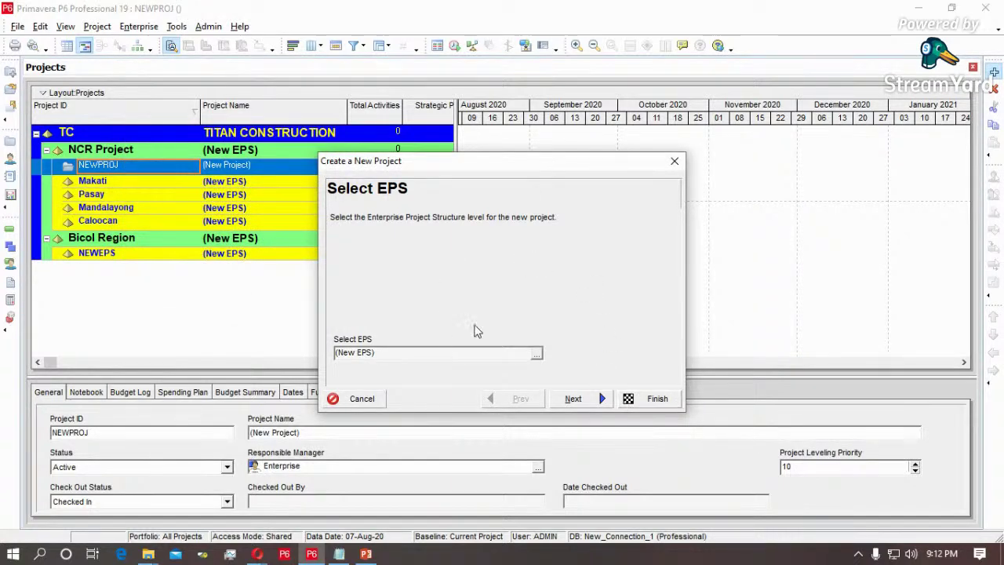
left_click(592, 401)
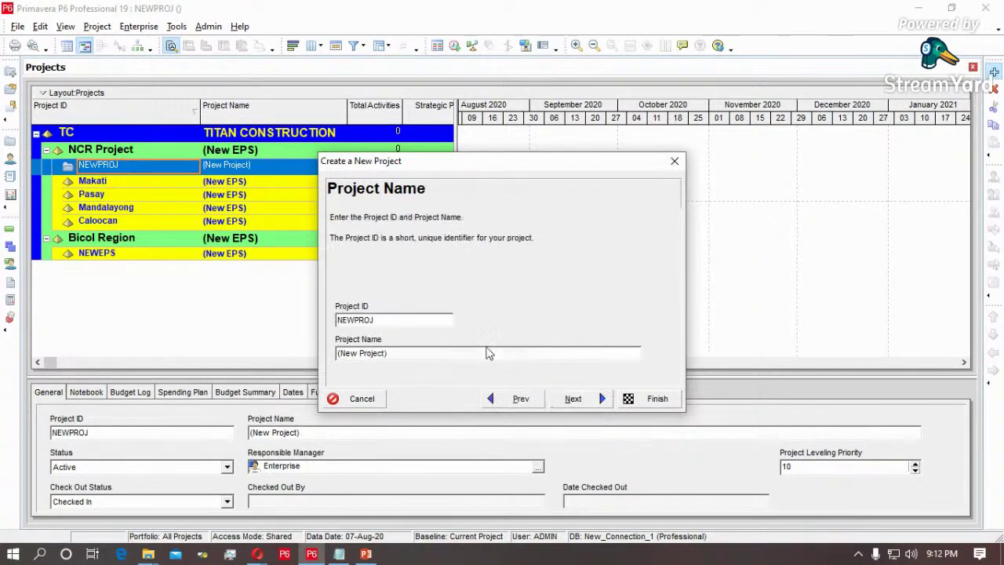
Replace the default project name with 'Office Renovation 1'.
left_click_drag(400, 325, 259, 331)
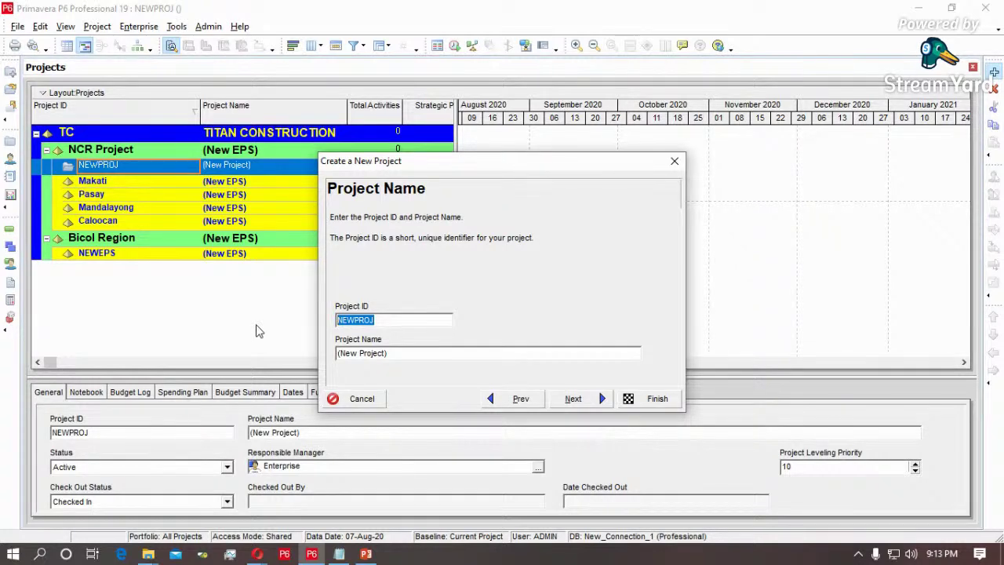
type("rENOVATION")
left_click_drag(386, 324, 287, 325)
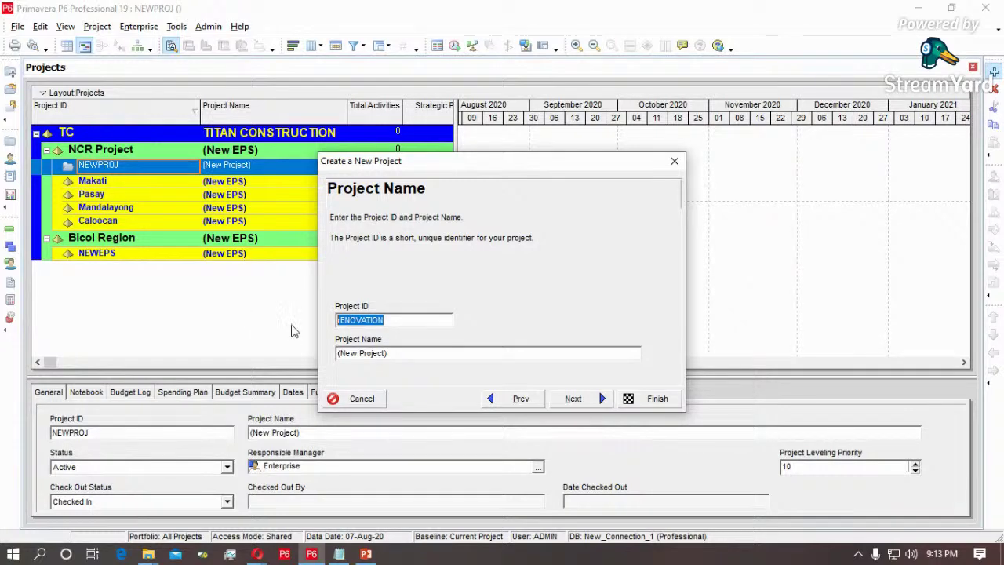
left_click_drag(401, 353, 291, 353)
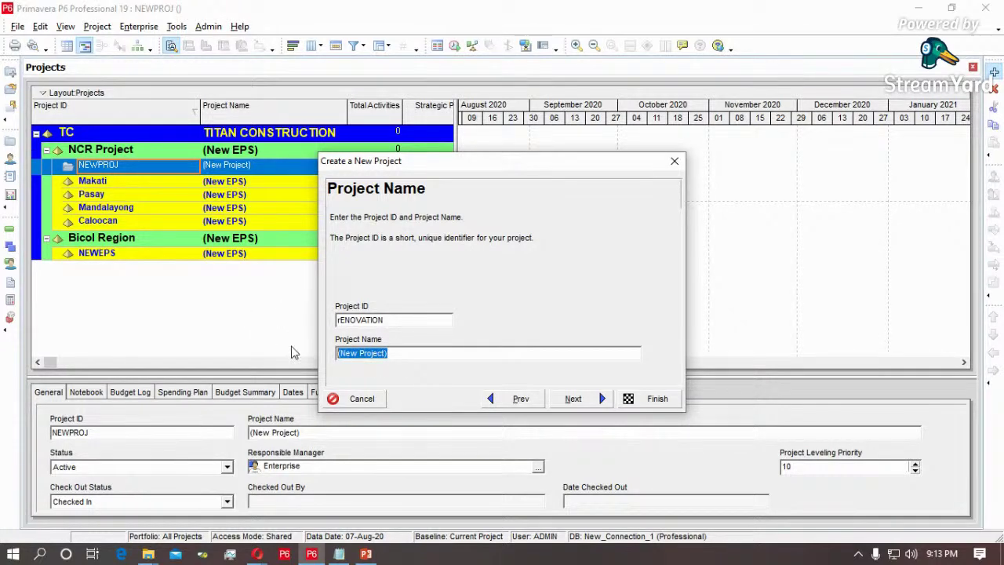
type("rENOBVATION")
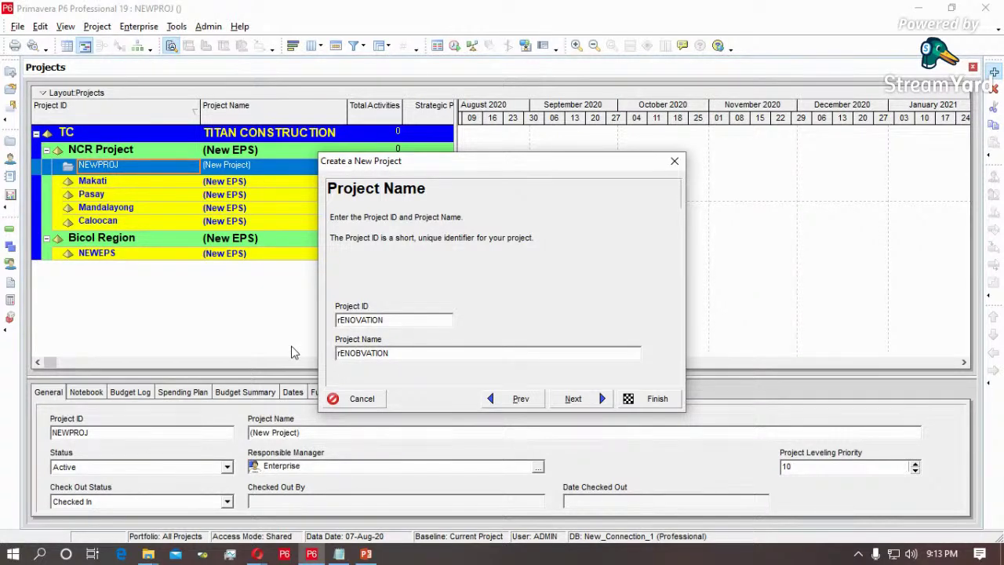
key("Delete")
key("Delete")
key("Delete")
key("Delete")
key("Delete")
key("Delete")
key("Delete")
key("Delete")
key("Delete")
key("Delete")
key("Delete")
type("Office renova")
key("BackSpace")
type("R")
left_click_drag(455, 164, 533, 149)
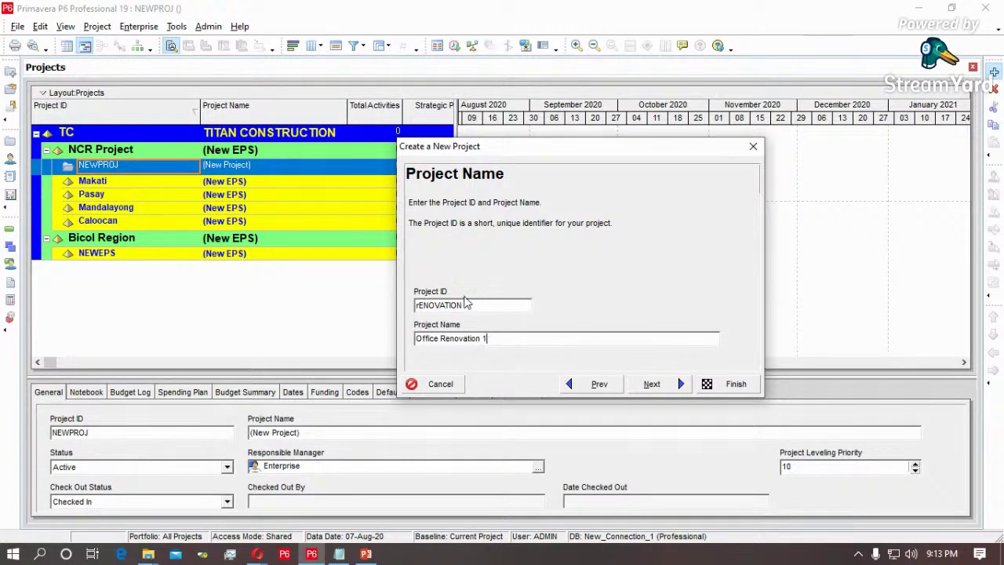
Set the Project ID to OR-1.
left_click_drag(476, 300, 368, 299)
type("OR-1")
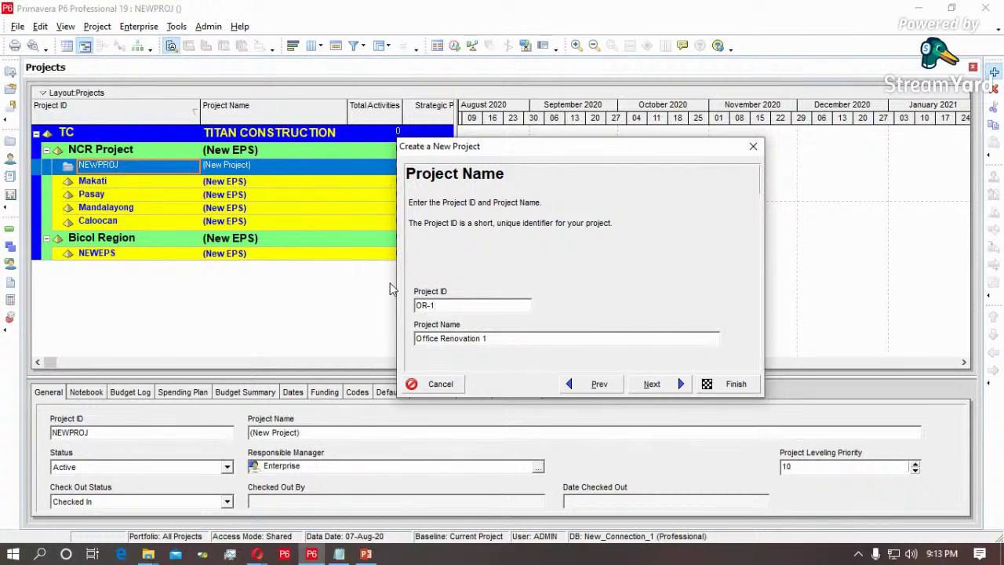
key("BackSpace")
type("1")
Keep the default start date, Enterprise manager and rate type, and finish the wizard.
left_click(652, 384)
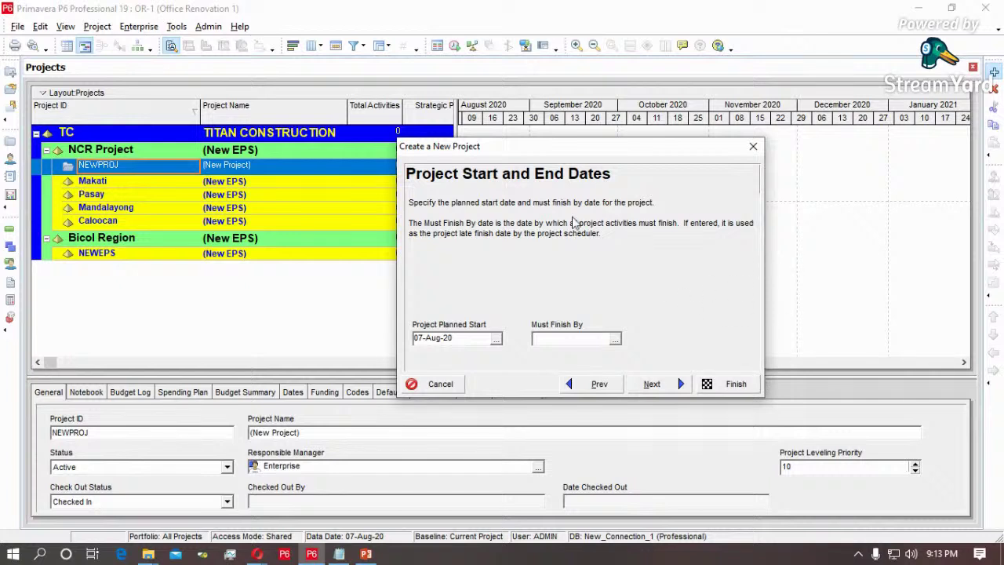
left_click(663, 382)
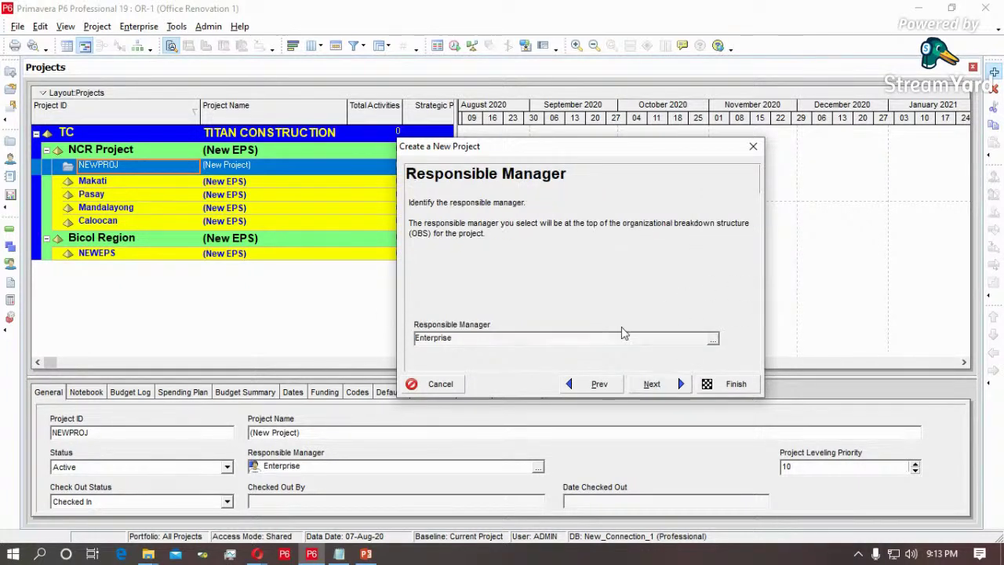
left_click(658, 385)
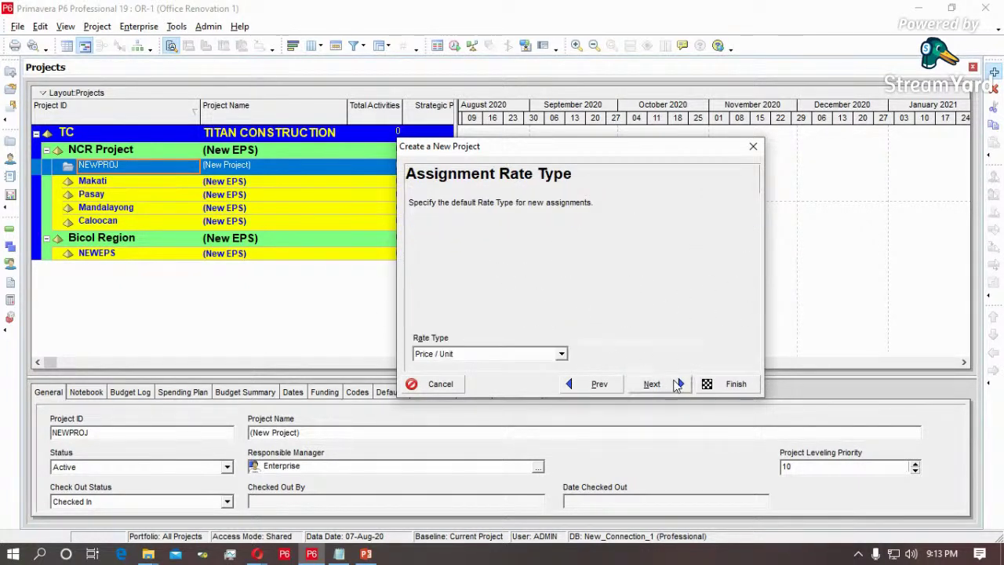
left_click(731, 385)
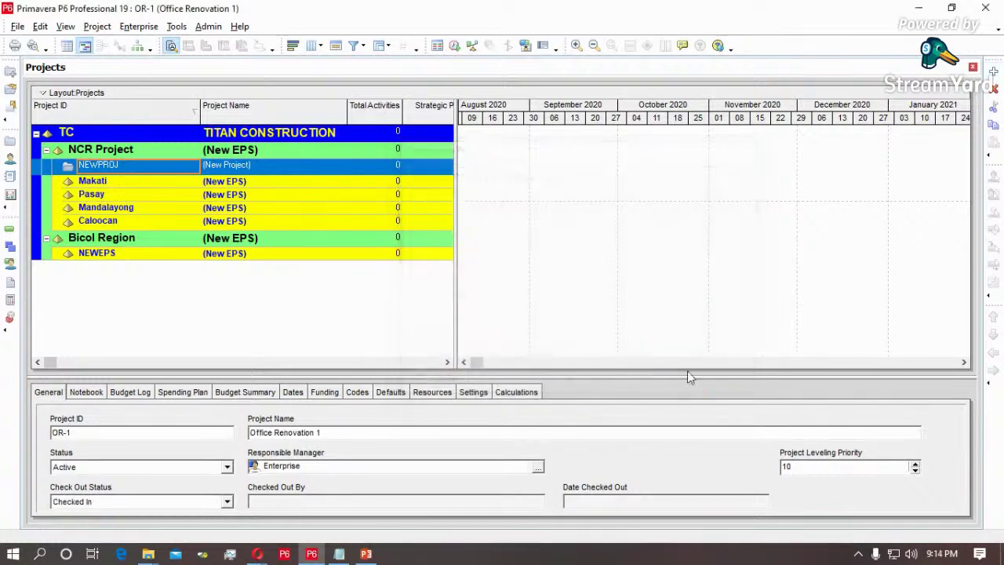
left_click(108, 166)
Add a NEWPROJ project under Makati using the wizard's default settings.
left_click(111, 180)
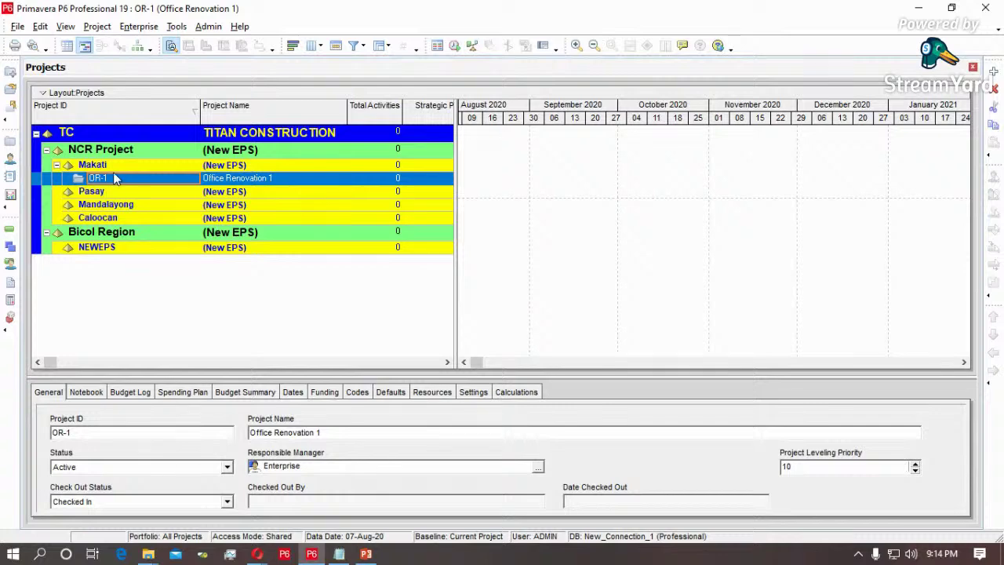
left_click(170, 167)
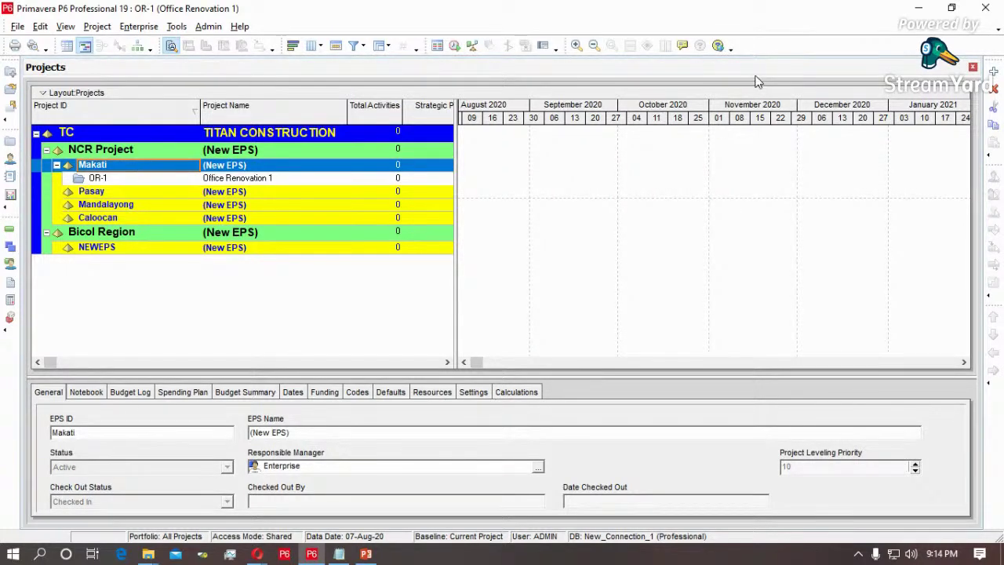
left_click(993, 72)
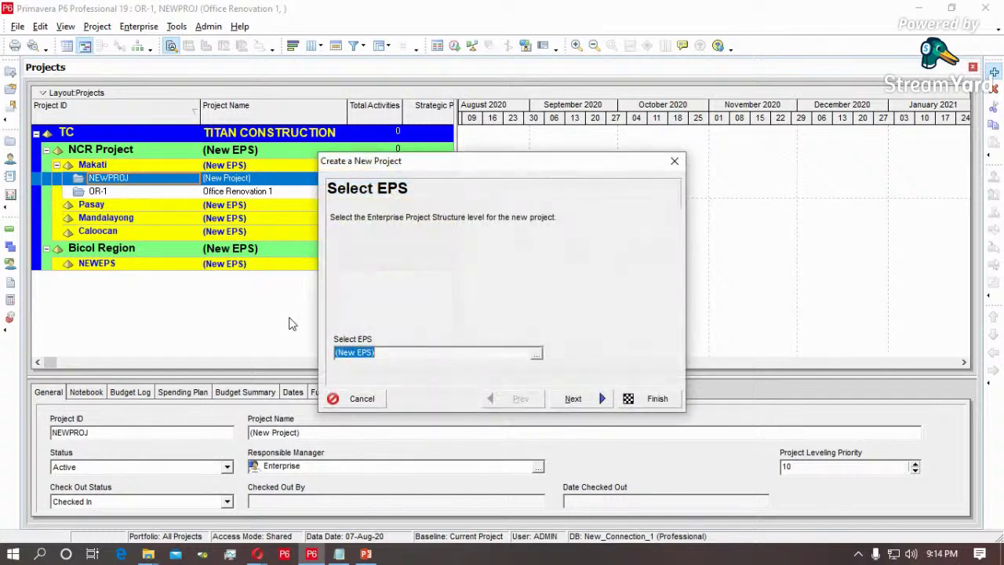
left_click(654, 396)
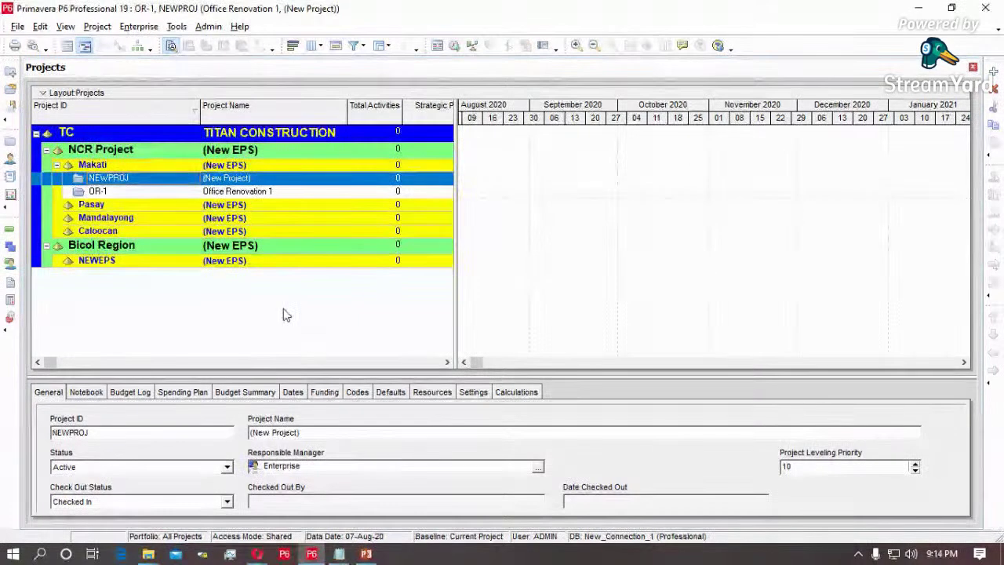
left_click(102, 206)
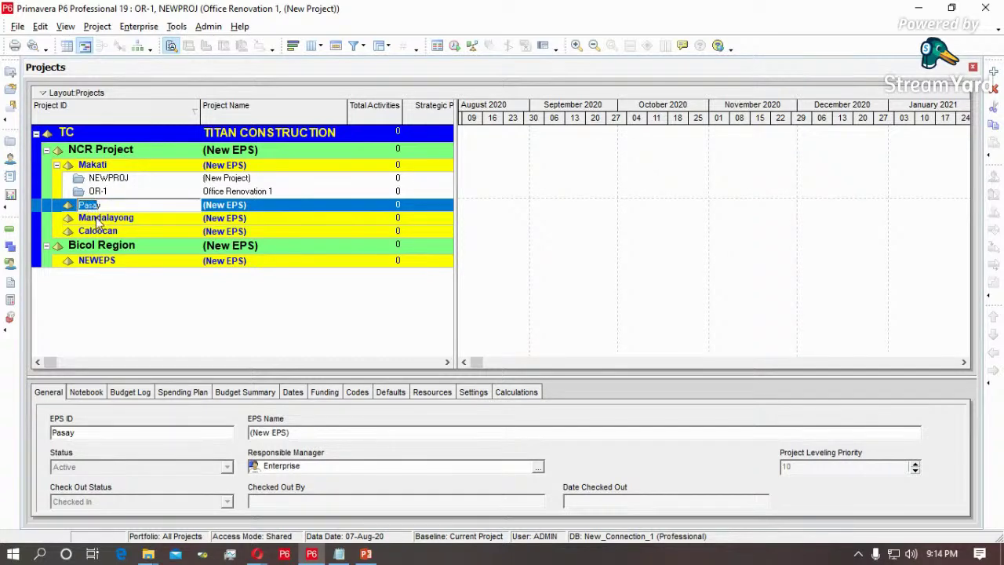
Create NEWPROJ-1 and NEWPROJ-2 under the Pasay EPS with default settings.
left_click(994, 71)
left_click(654, 398)
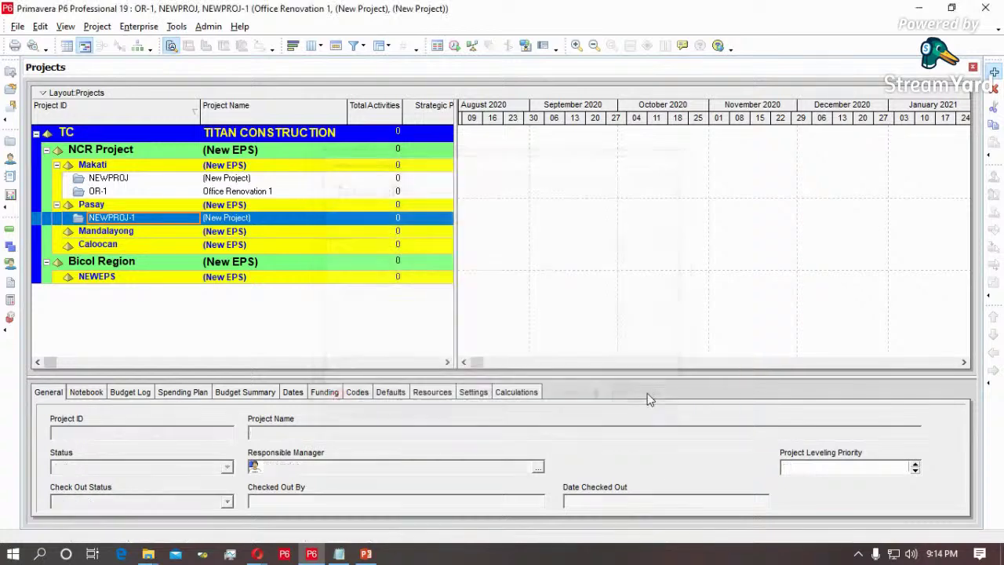
left_click(111, 232)
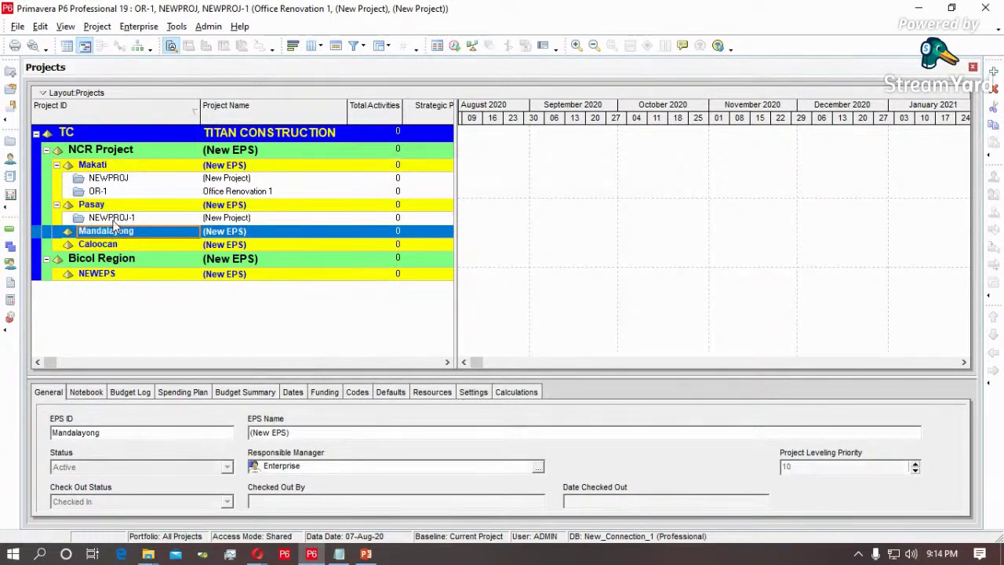
left_click(111, 217)
left_click(111, 204)
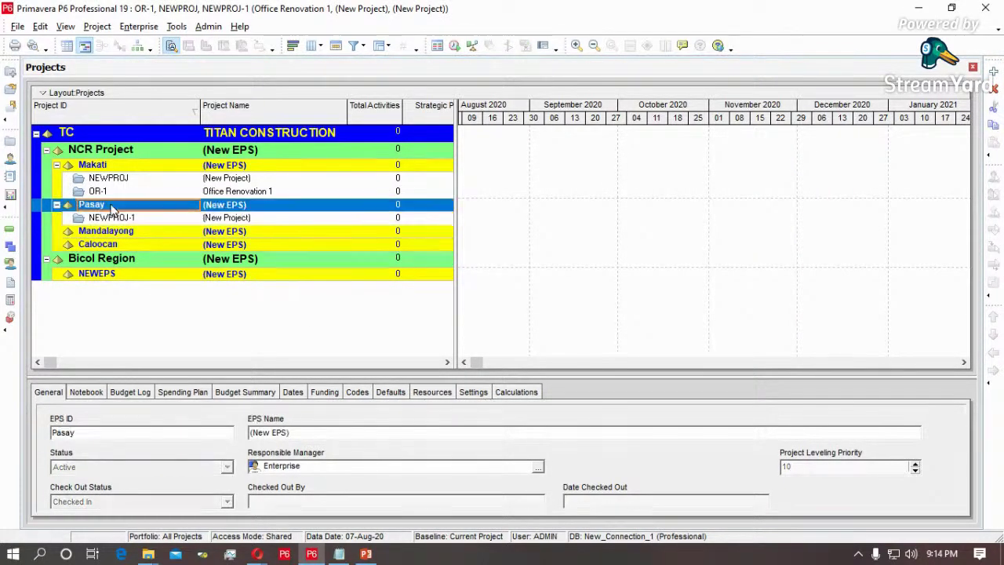
left_click(993, 71)
left_click(656, 399)
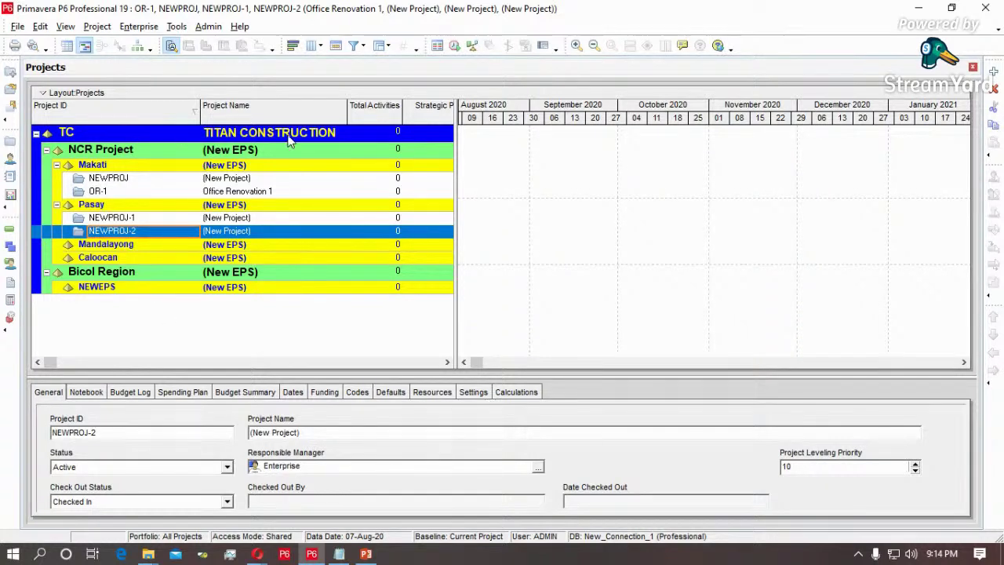
Create NEWPROJ-3 directly under TITAN CONSTRUCTION with default settings.
left_click(226, 138)
left_click(139, 133)
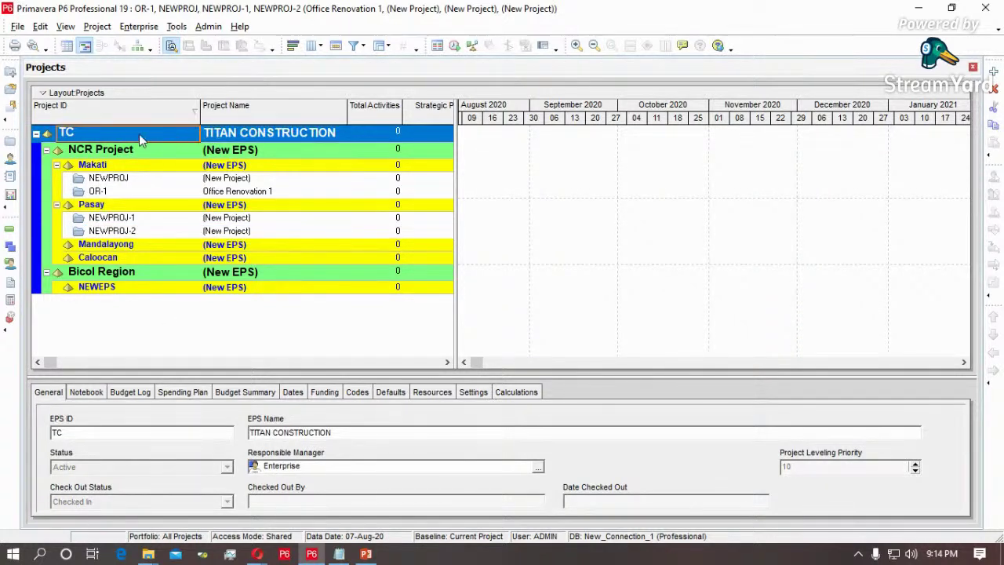
left_click(994, 73)
left_click(648, 401)
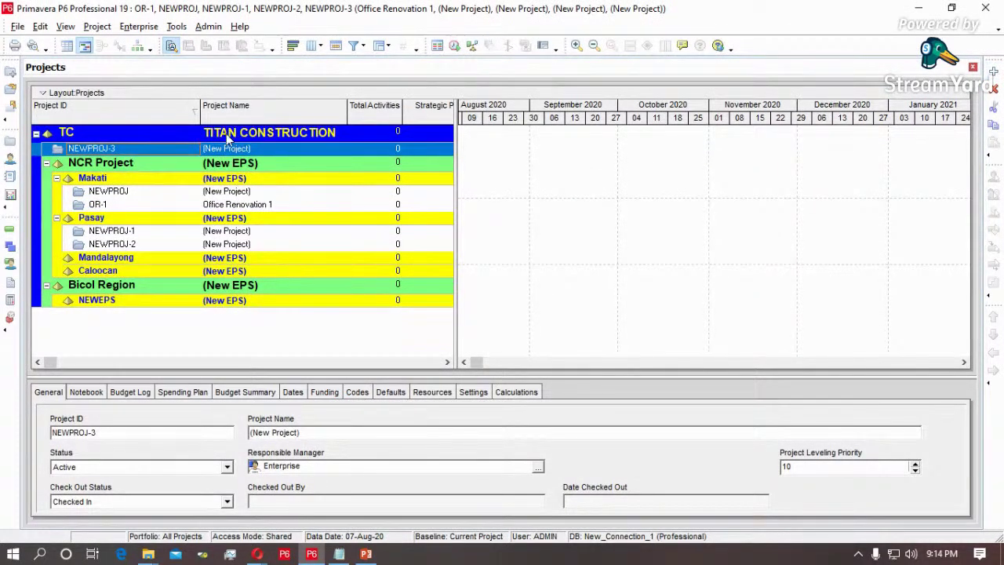
left_click(187, 149)
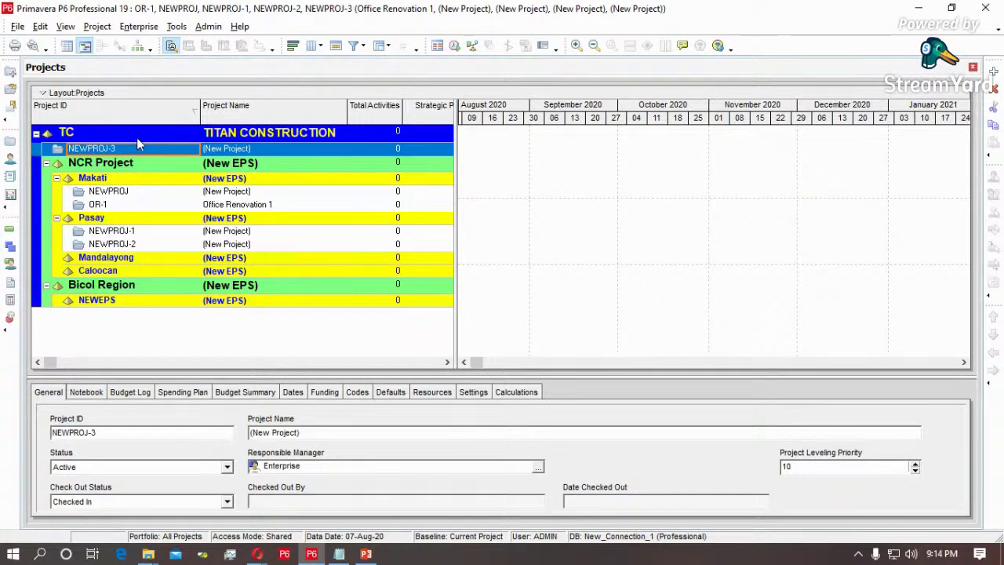
left_click(97, 204)
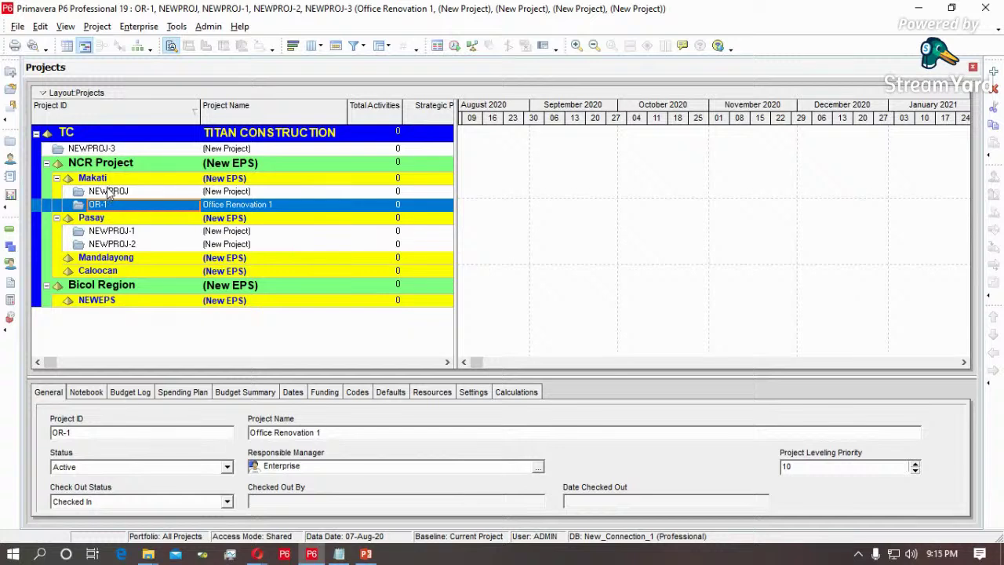
Drag NEWPROJ-3 down so it sits under the NEWEPS node.
left_click(108, 193)
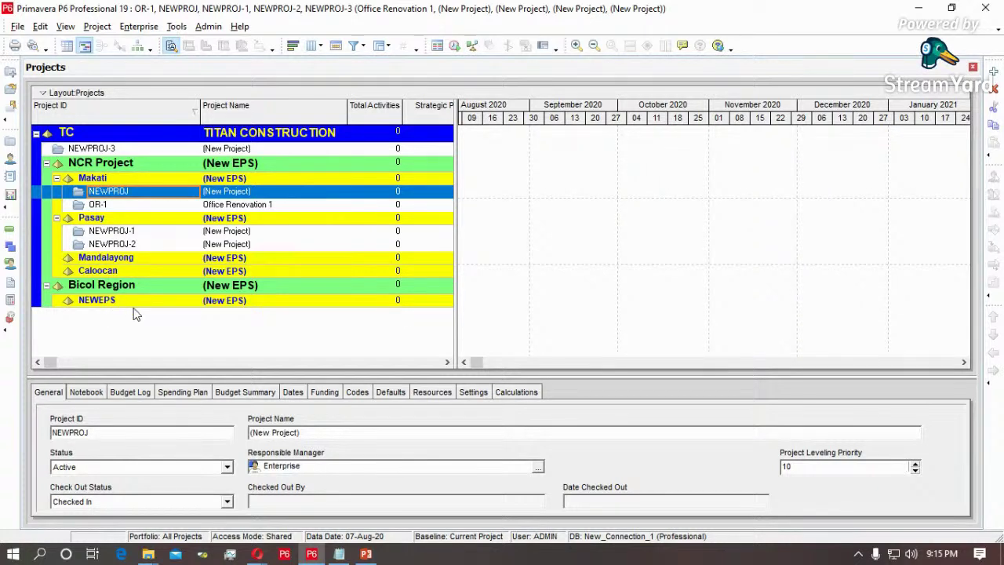
left_click(115, 149)
left_click_drag(110, 152, 116, 308)
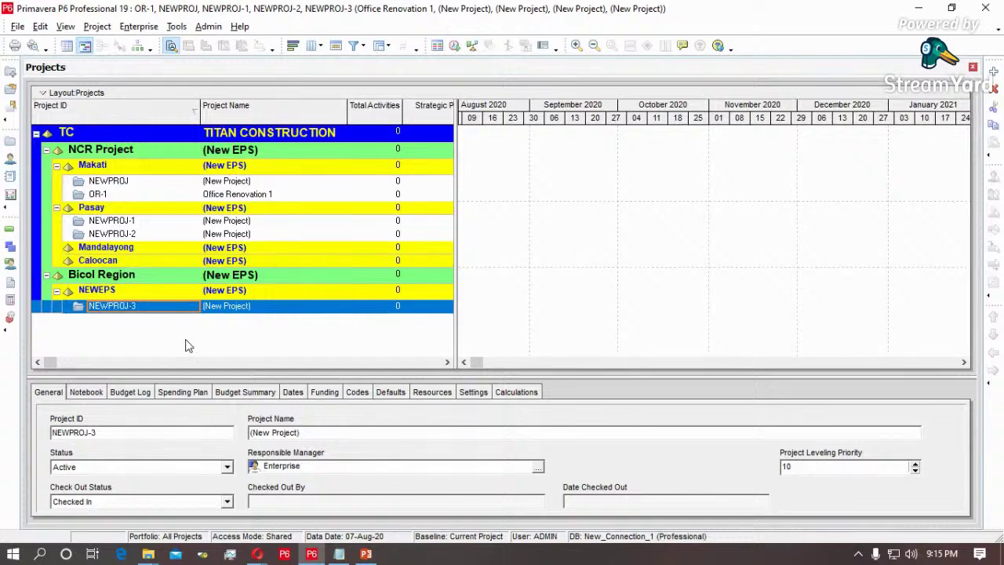
left_click(118, 292)
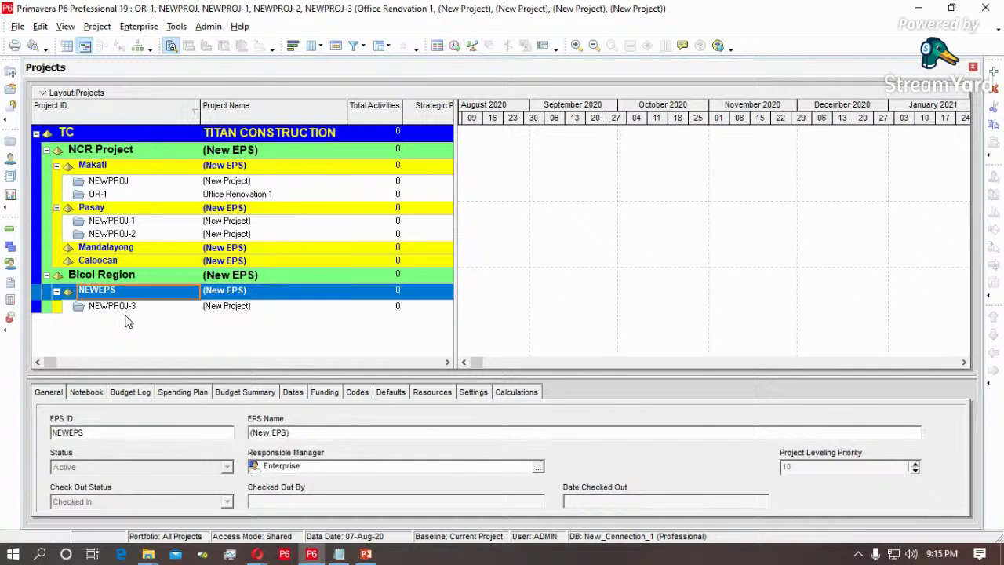
Drag NEWPROJ-3 back up and drop it under the NCR Project EPS.
left_click(114, 307)
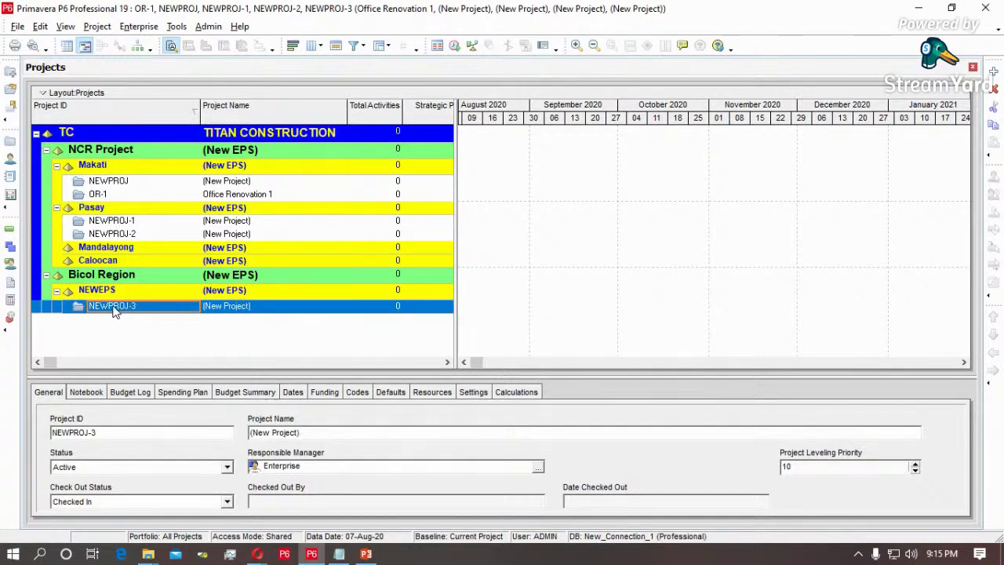
left_click(122, 304)
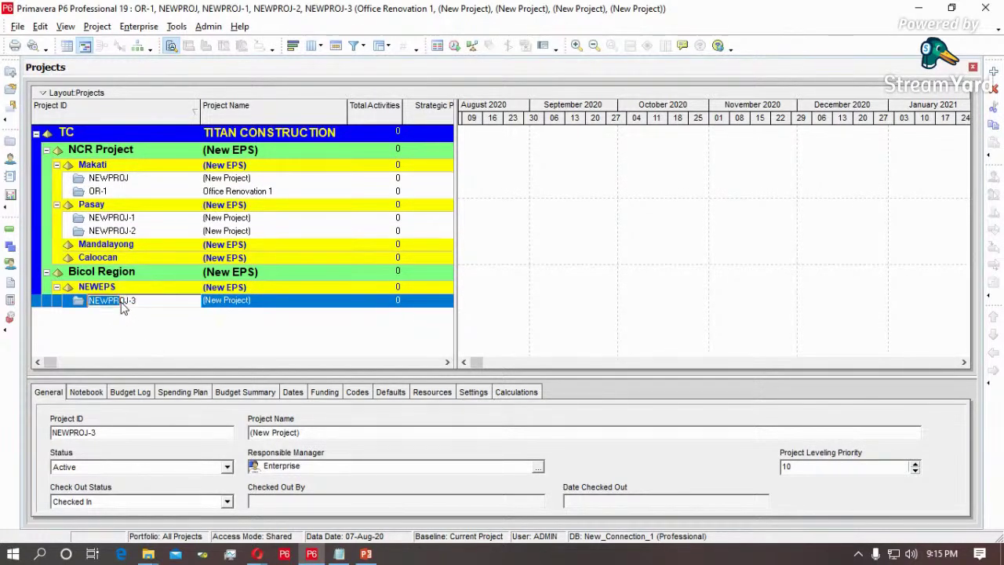
left_click(78, 301)
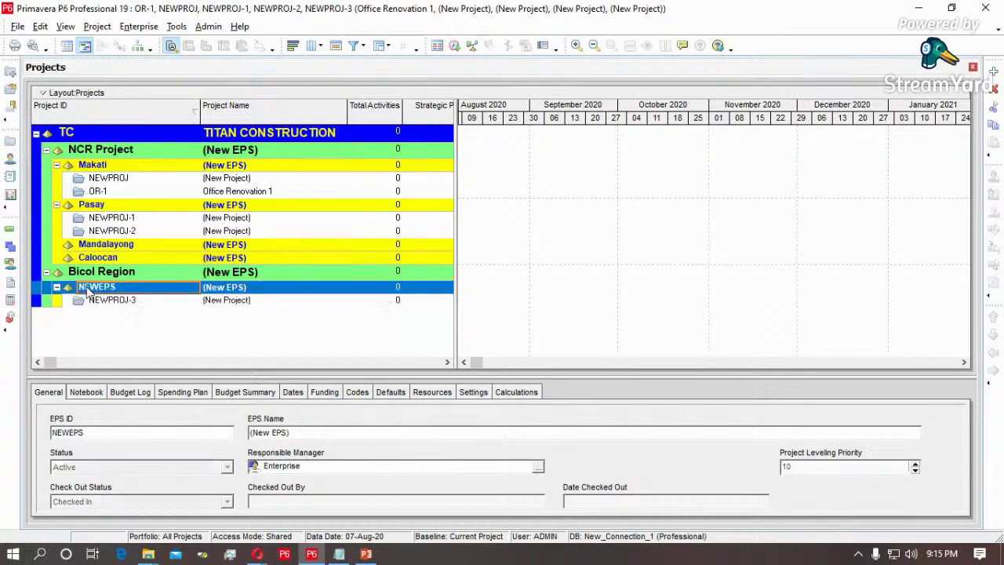
left_click(87, 301)
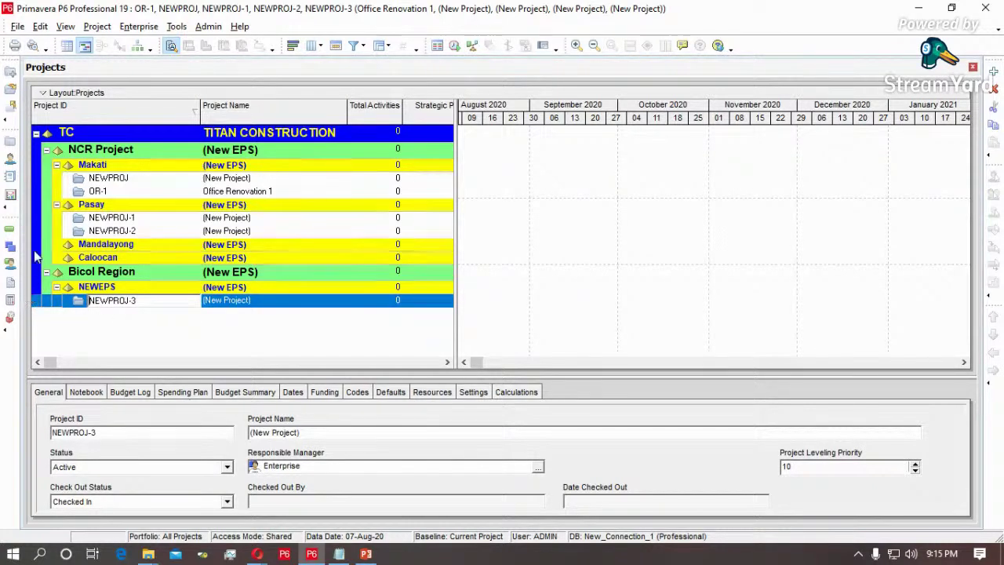
left_click(110, 314)
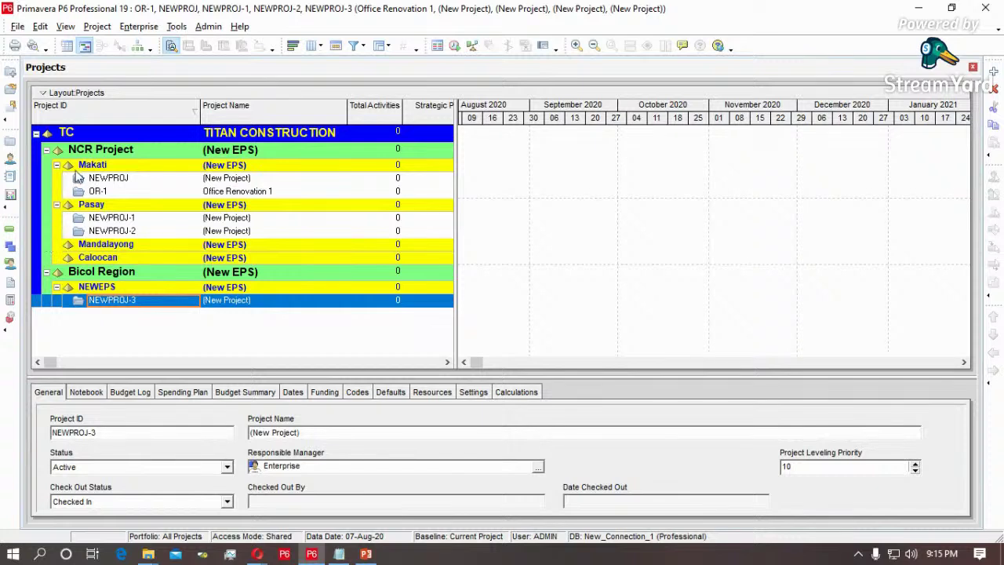
left_click(144, 306)
left_click(221, 306)
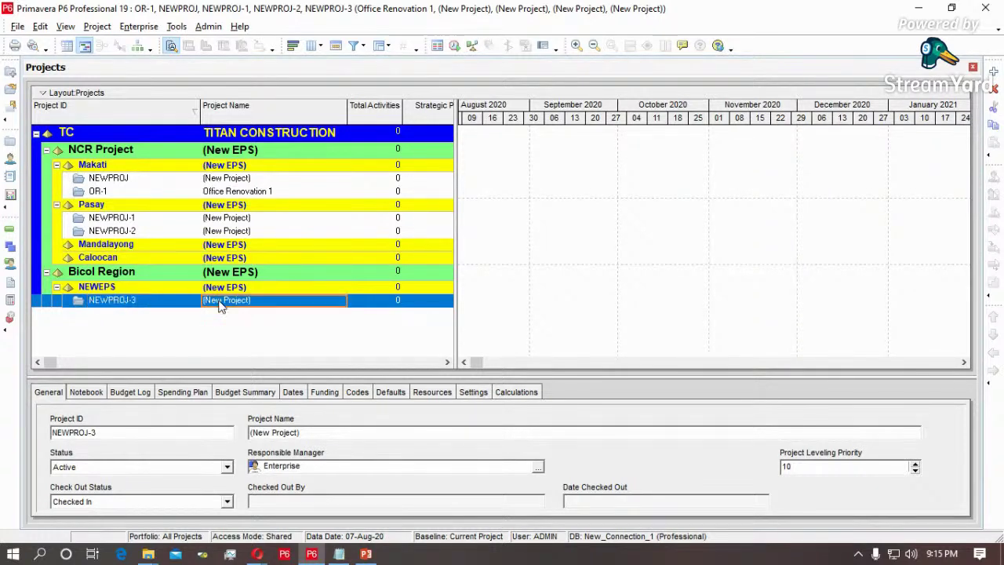
left_click(91, 305)
left_click_drag(63, 307, 117, 159)
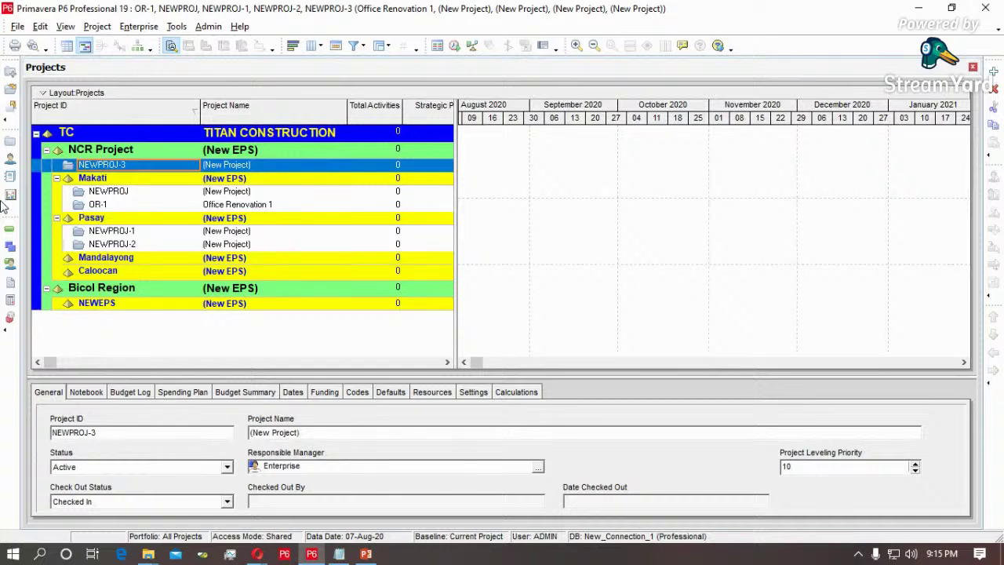
Cut NEWPROJ-3 and paste it under Bicol Region's NEWEPS.
key("Tab")
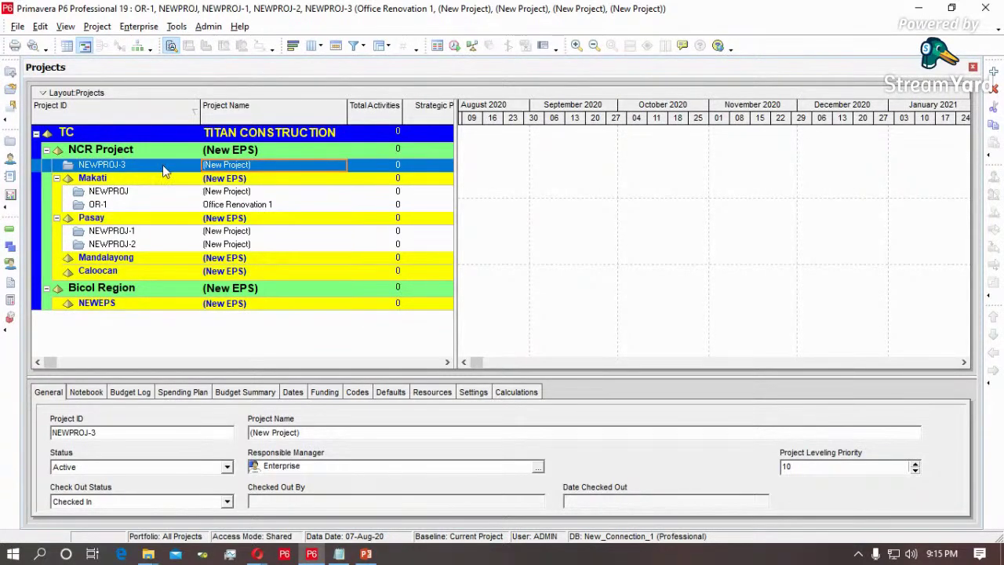
key("ctrl+x")
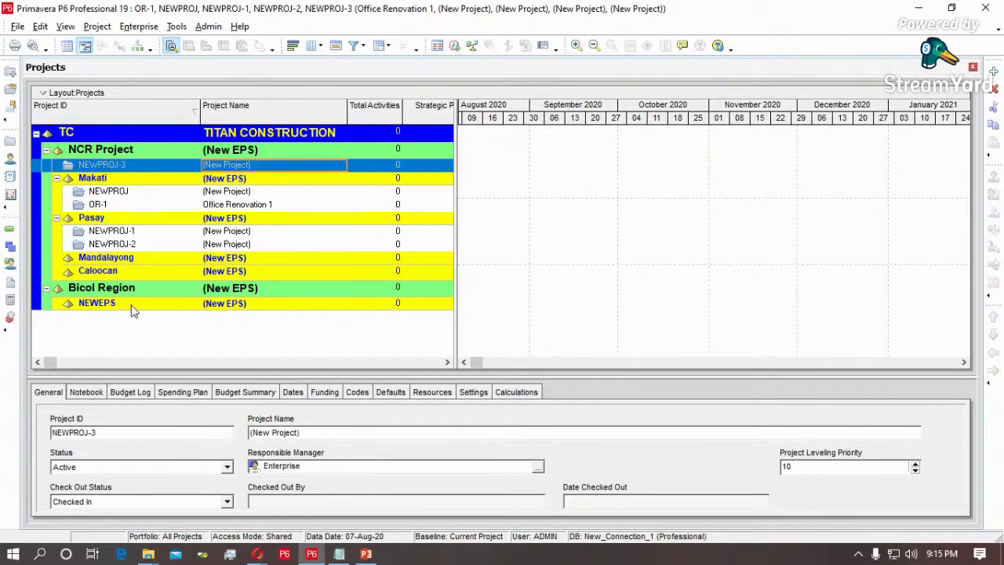
left_click(112, 304)
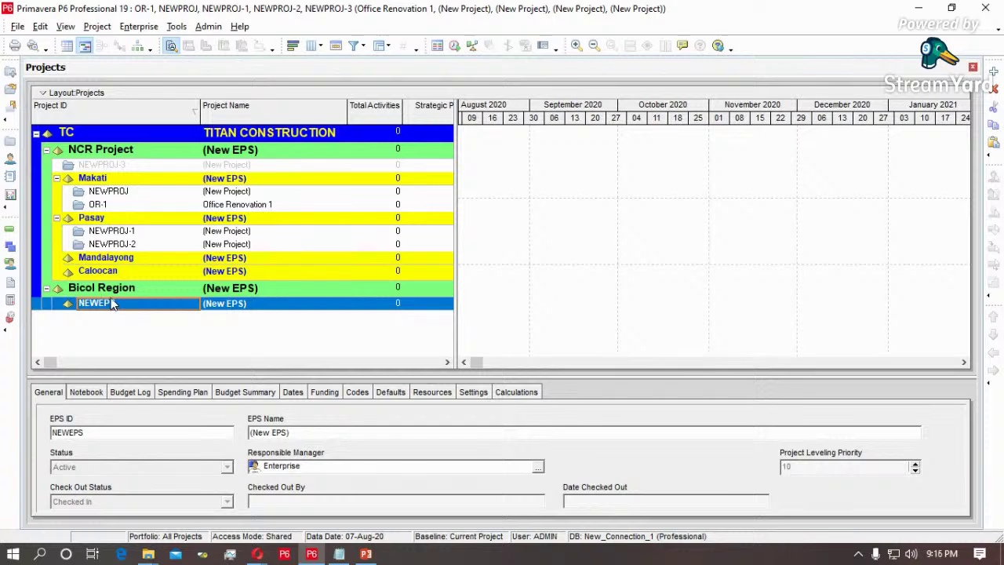
key("ctrl+v")
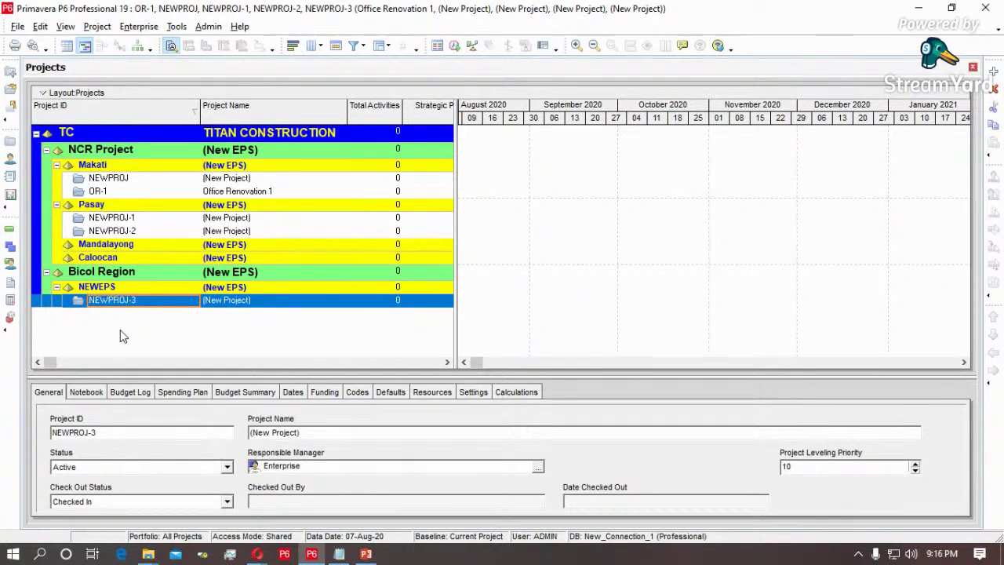
Move the NEWPROJ and OR-1 projects from Makati to Mandalayong with cut and paste.
left_click(108, 179)
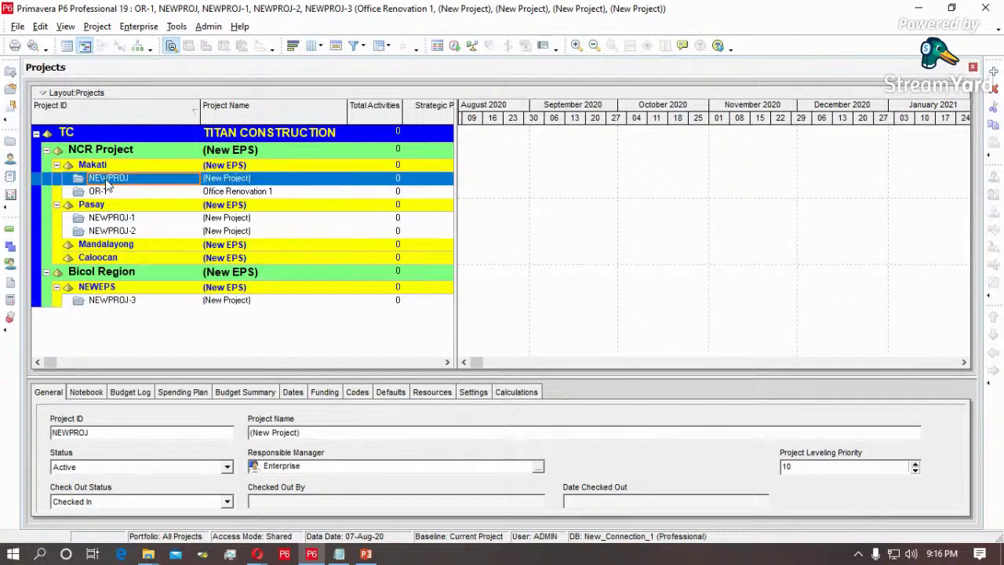
left_click(108, 193, "ctrl")
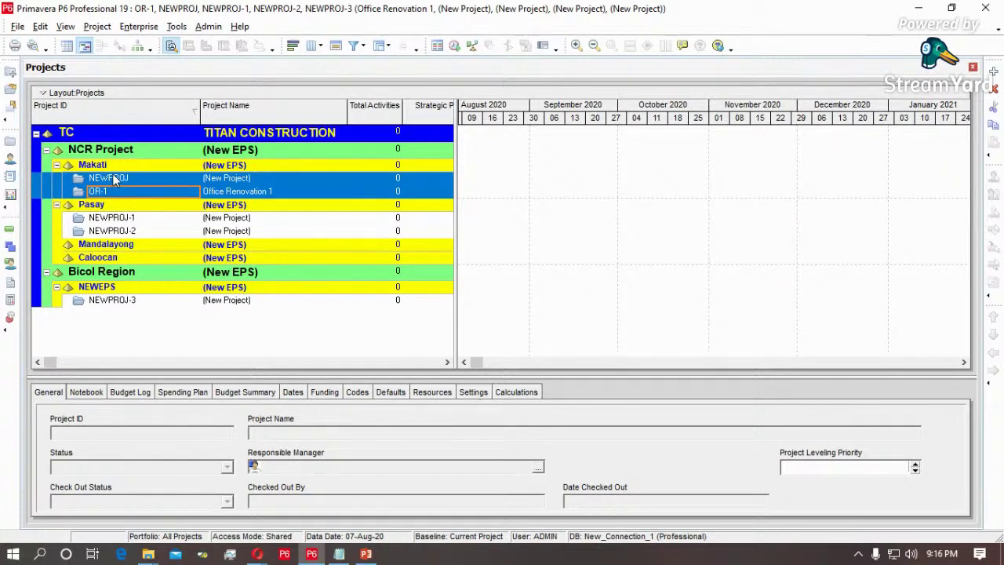
left_click(113, 179)
left_click(114, 192, "ctrl")
key("ctrl+x")
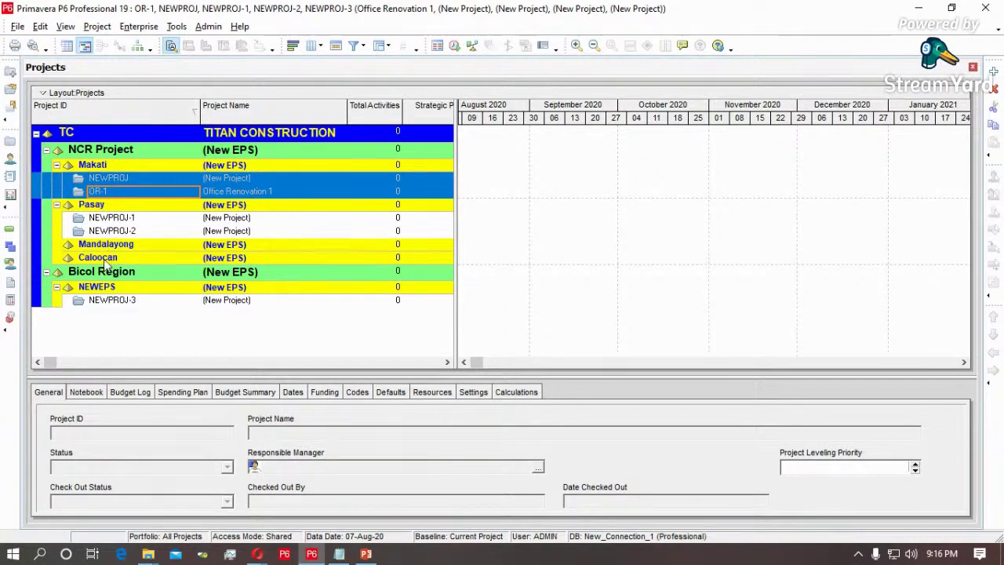
left_click(109, 245)
key("ctrl+v")
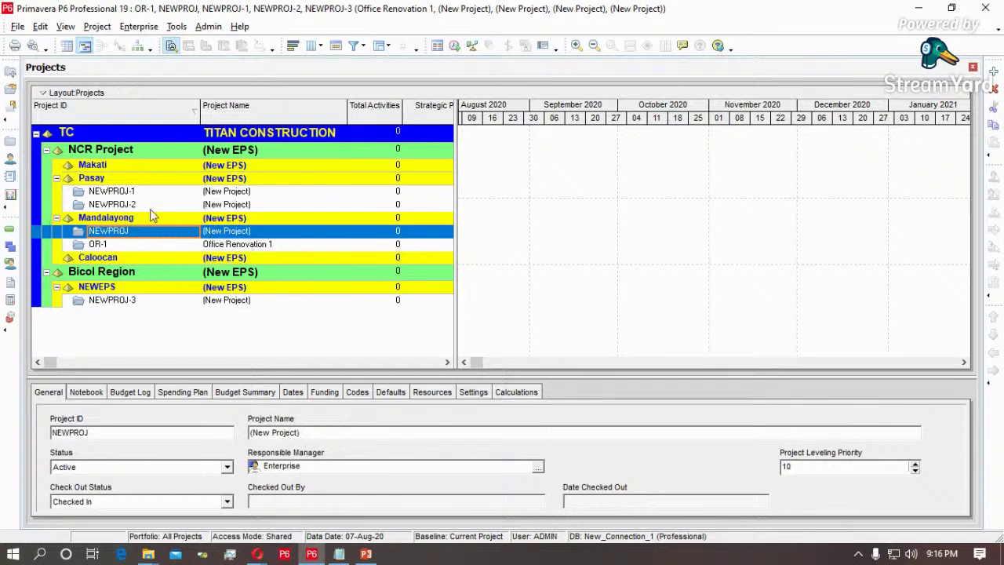
Select all rows from Makati through NEWPROJ-3.
left_click(118, 150)
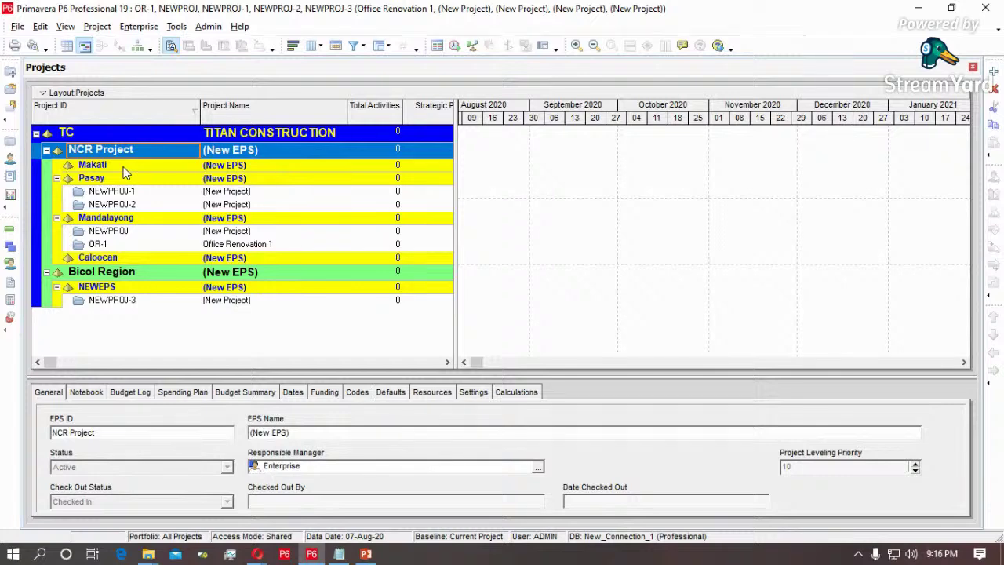
left_click(123, 167)
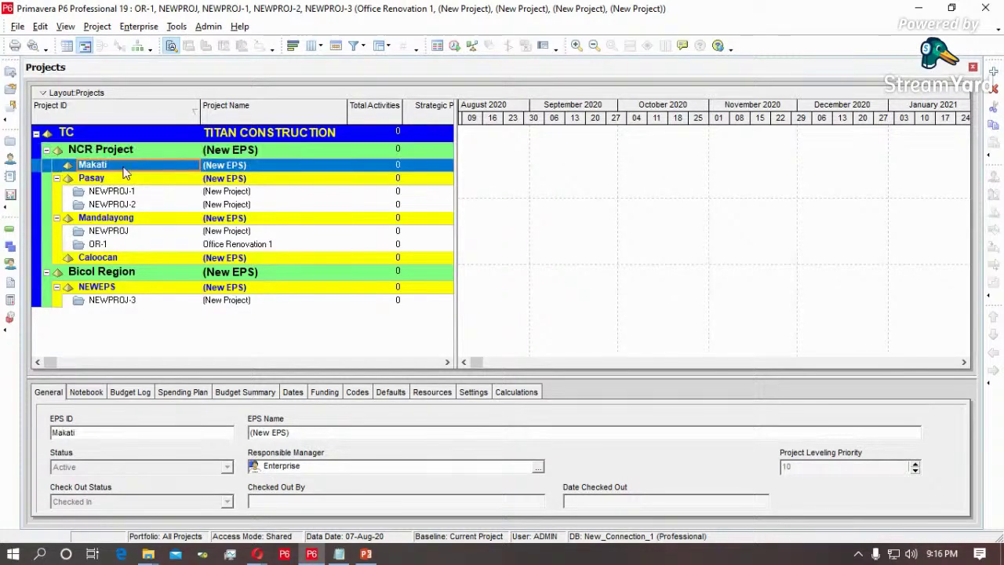
left_click(120, 300, "shift")
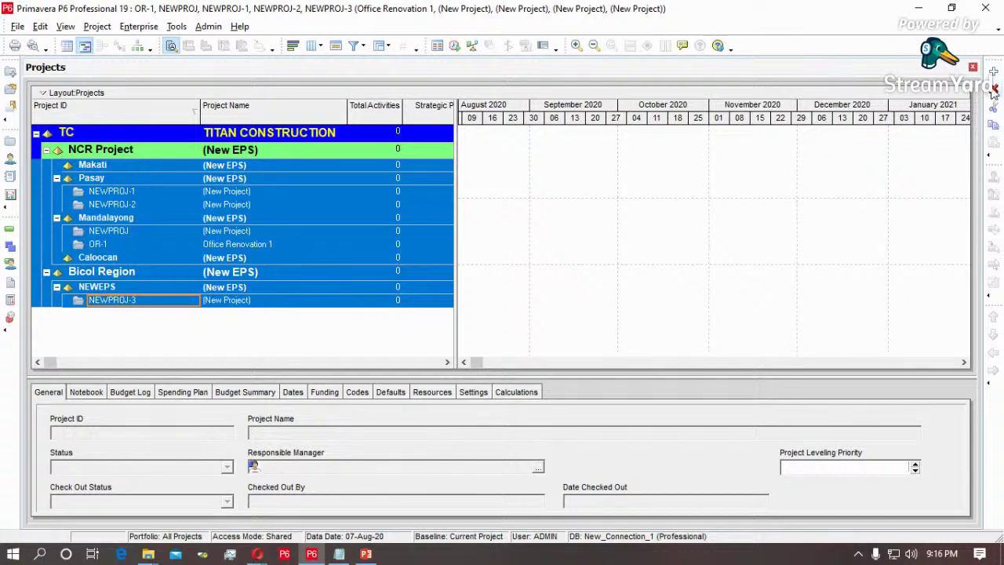
Delete the 11 selected EPS elements and then the NCR Project node, leaving TITAN CONSTRUCTION.
key("Delete")
left_click(464, 308)
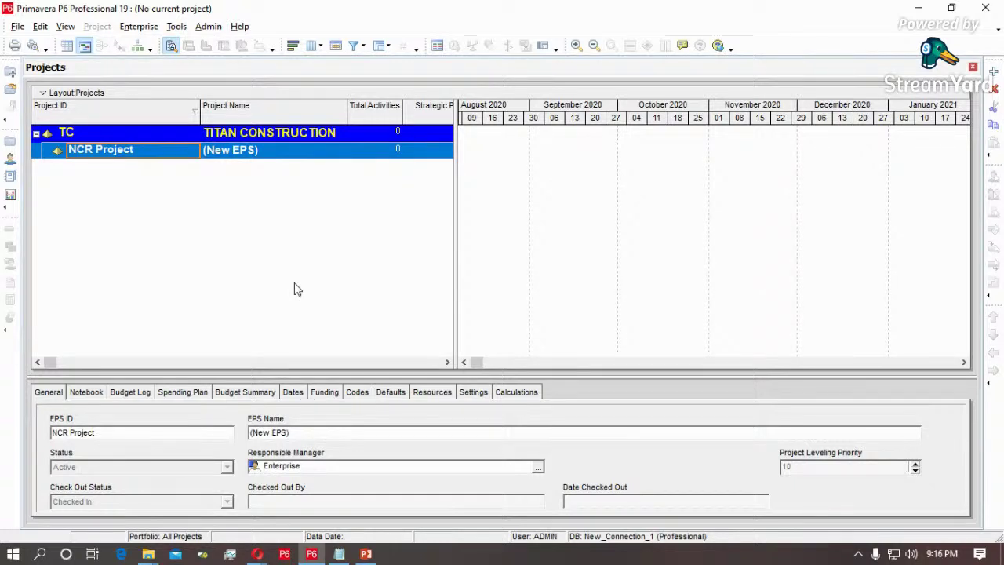
left_click(174, 136)
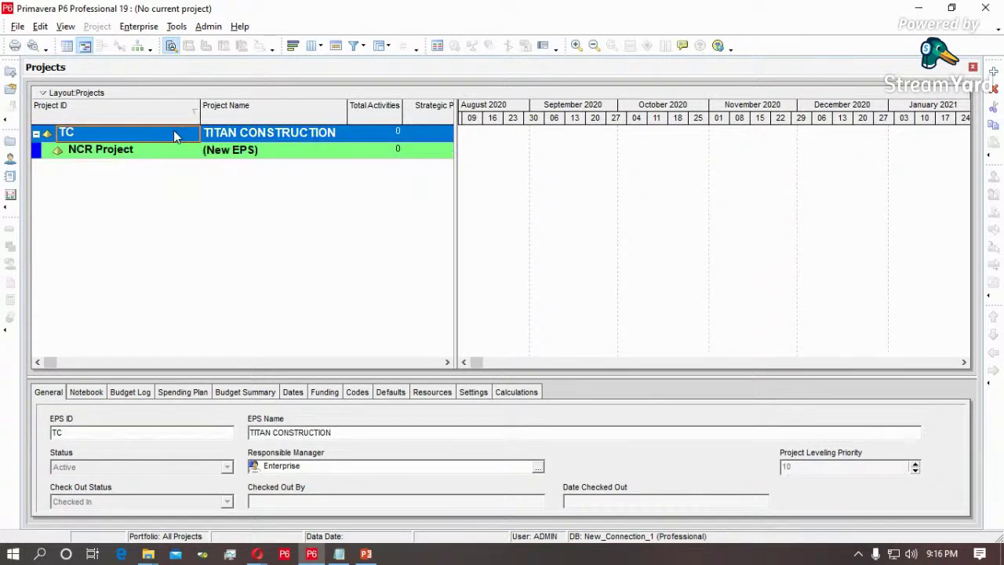
left_click(164, 151)
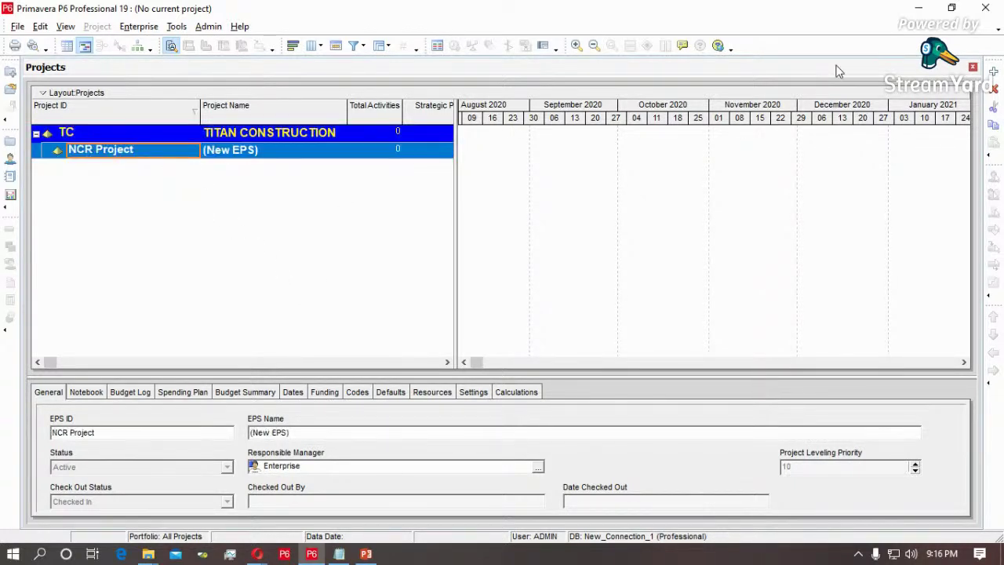
left_click(994, 91)
left_click(486, 307)
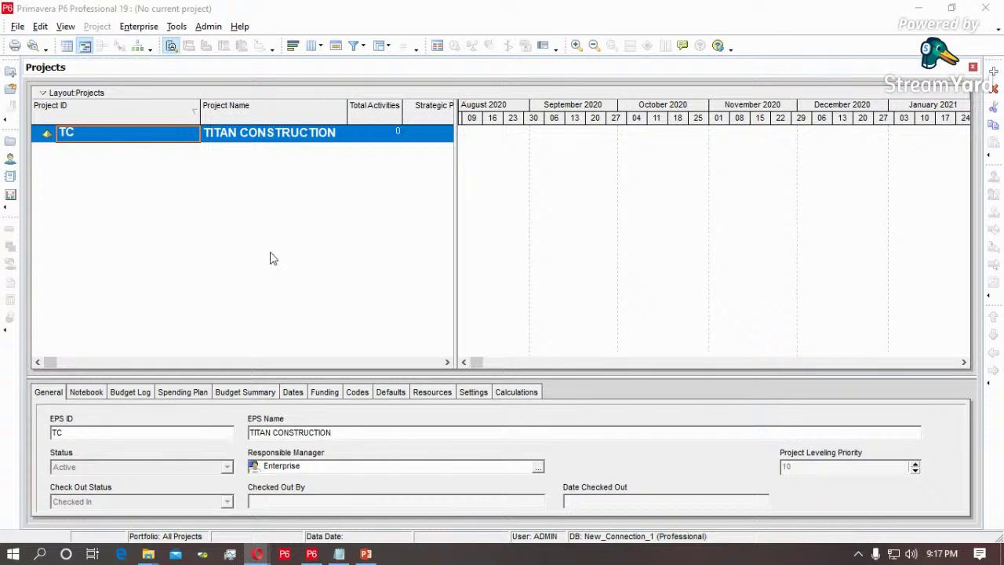
Enlarge the EPS details pane and show TITAN CONSTRUCTION's Notebook tab, which has no topics.
left_click(243, 287)
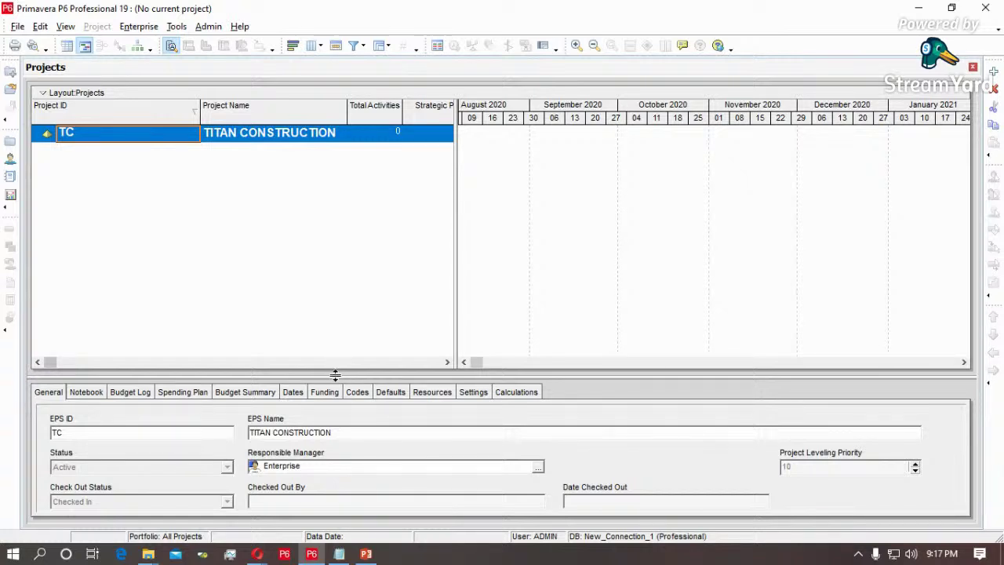
left_click_drag(335, 377, 334, 248)
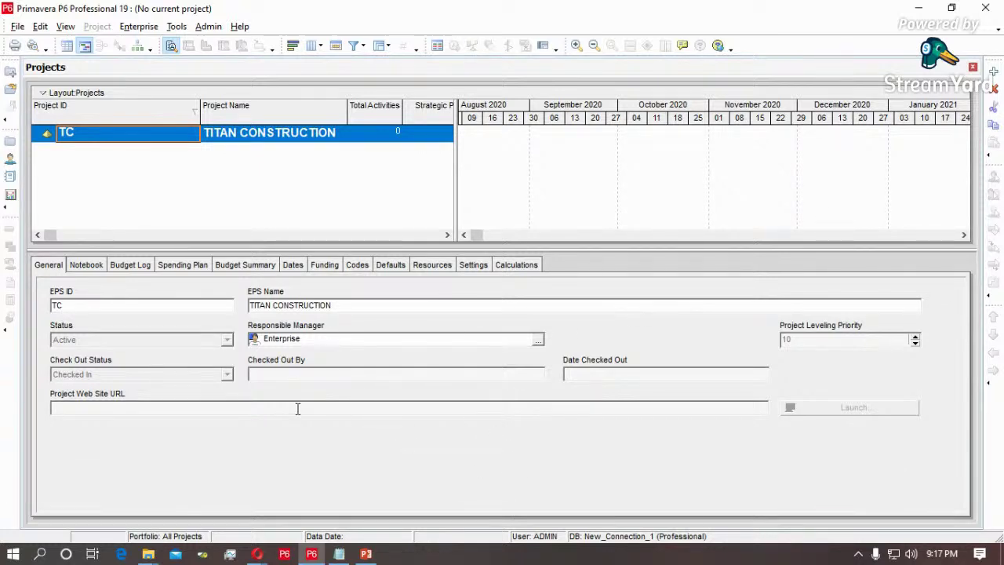
left_click(53, 276)
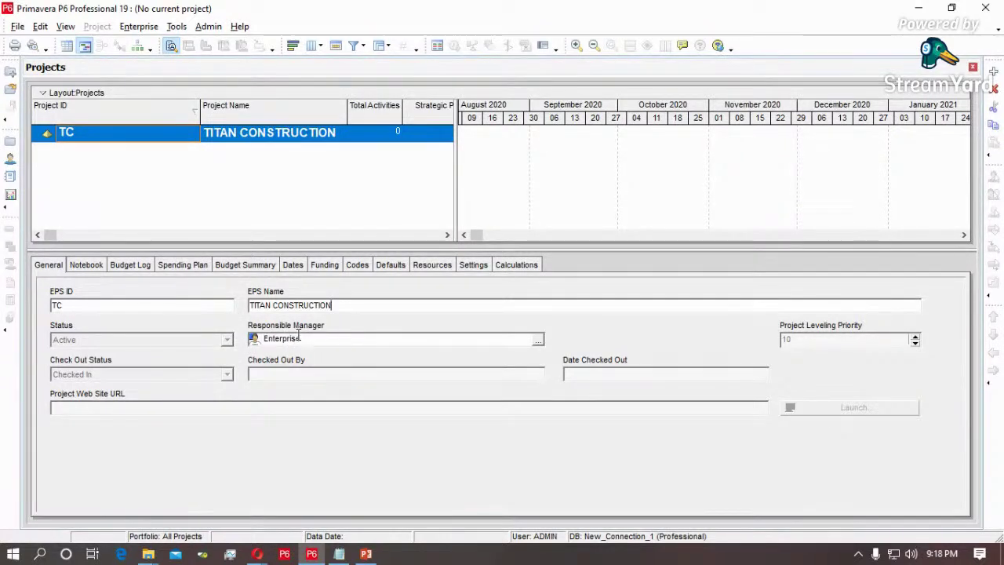
left_click(538, 341)
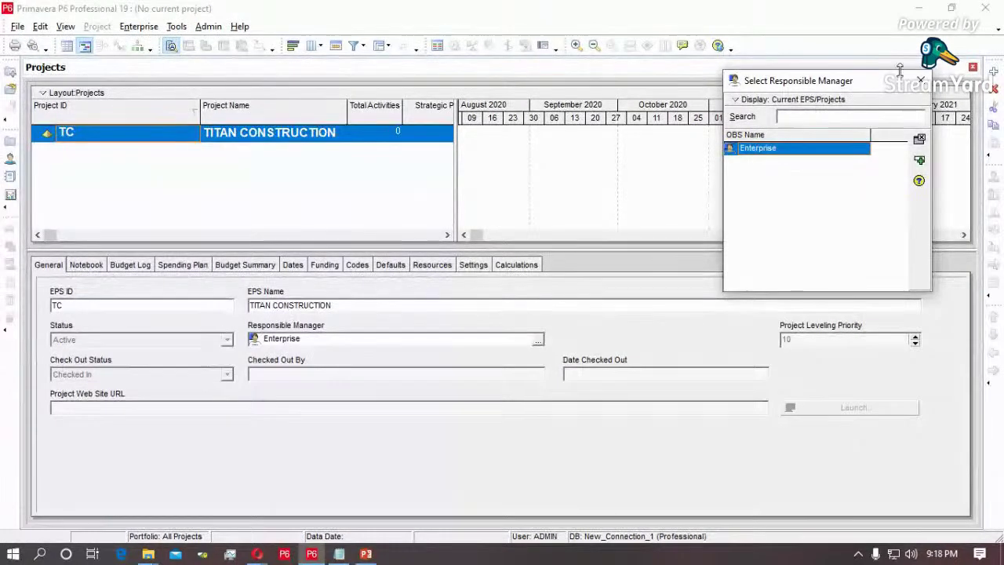
left_click(921, 83)
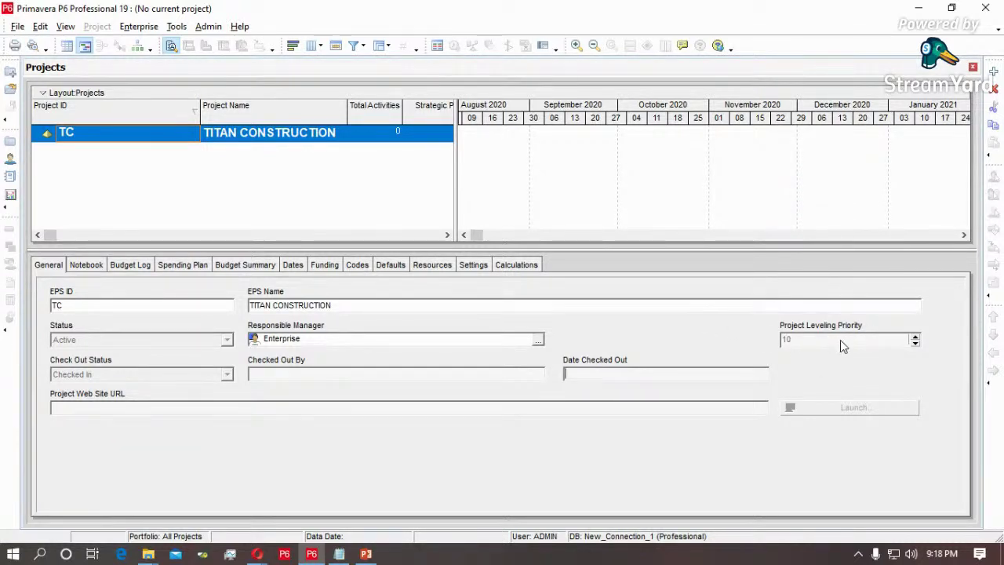
left_click(88, 268)
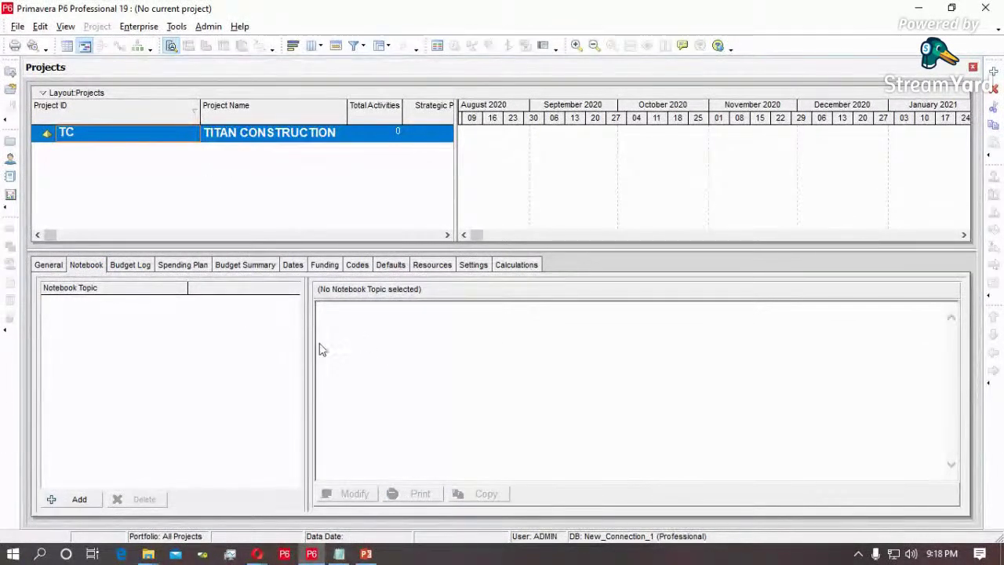
Assign the Description topic from the Assign Notebook Topic list to TITAN CONSTRUCTION's notebook.
left_click(80, 499)
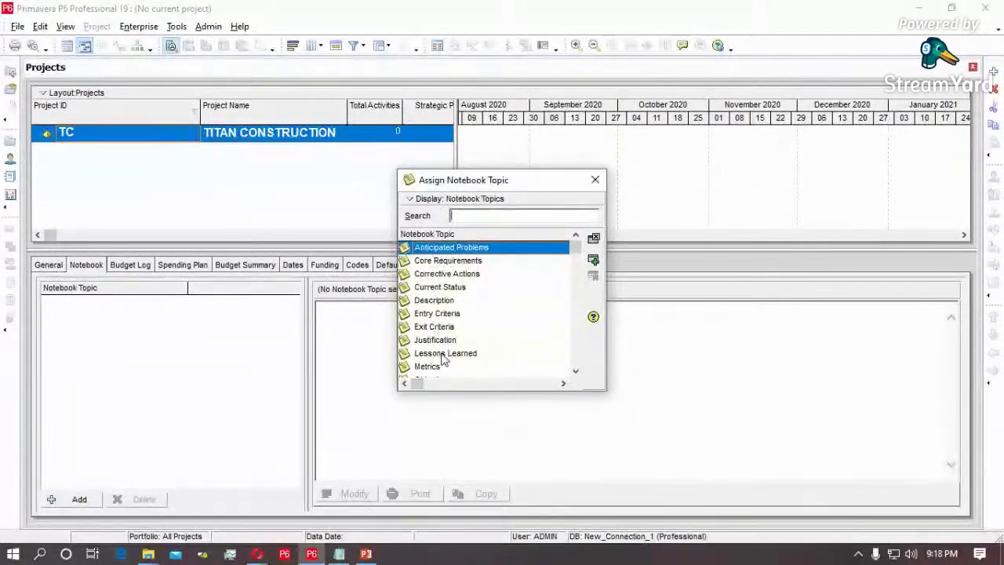
left_click(447, 302)
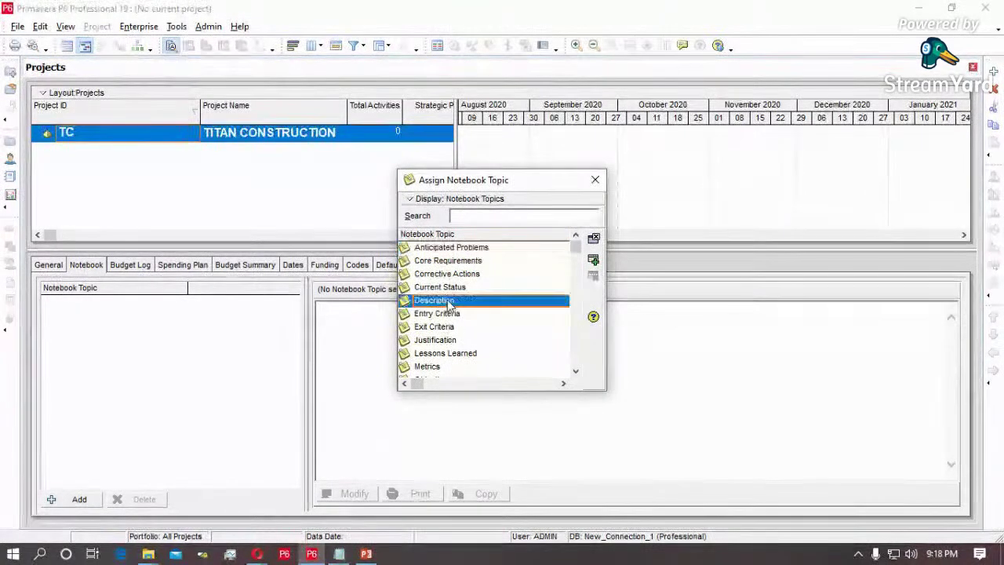
left_click(594, 260)
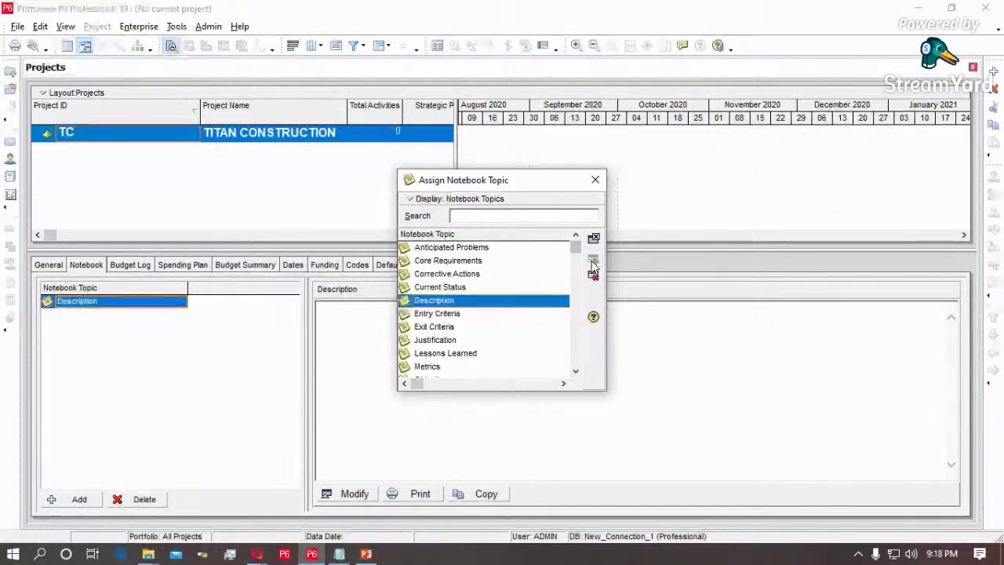
left_click(596, 180)
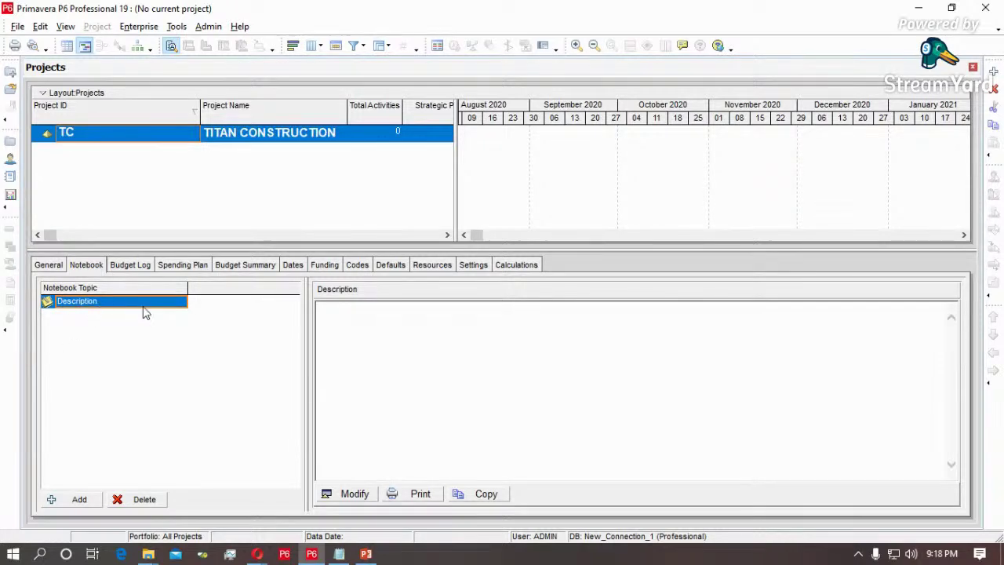
left_click(348, 490)
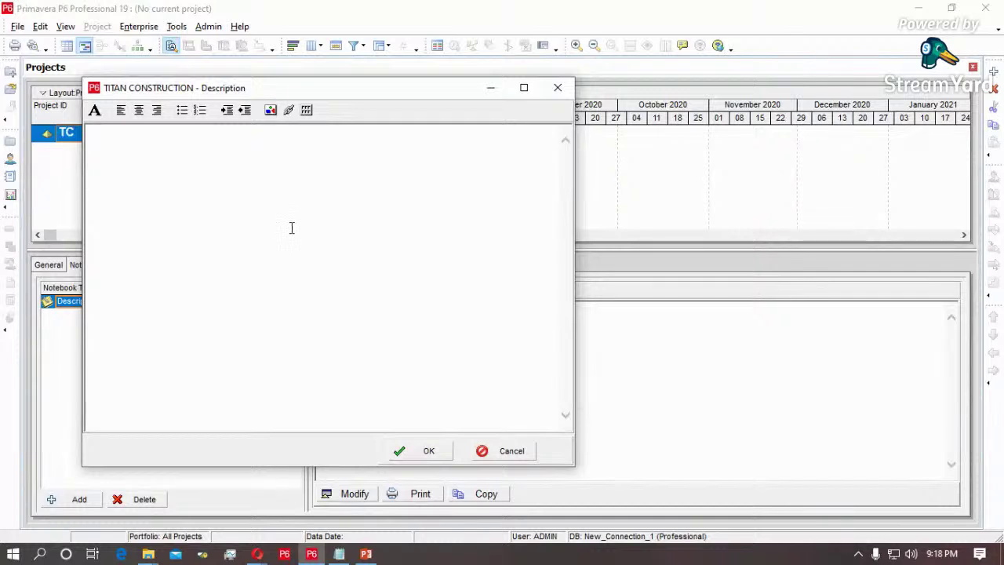
type("this")
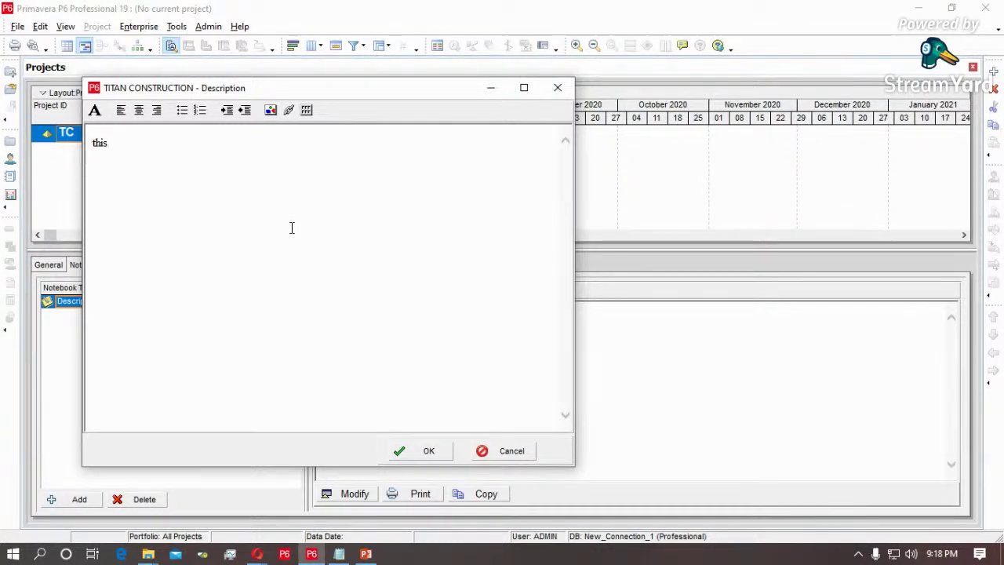
type("fgdgfdgdfgfdg")
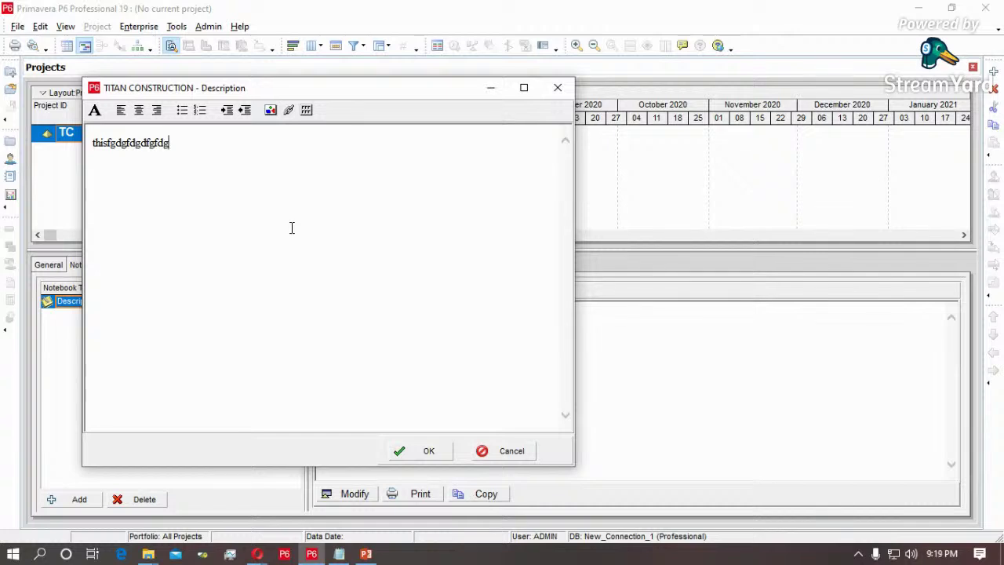
key("Return")
key("Return")
type("dffghfghfg")
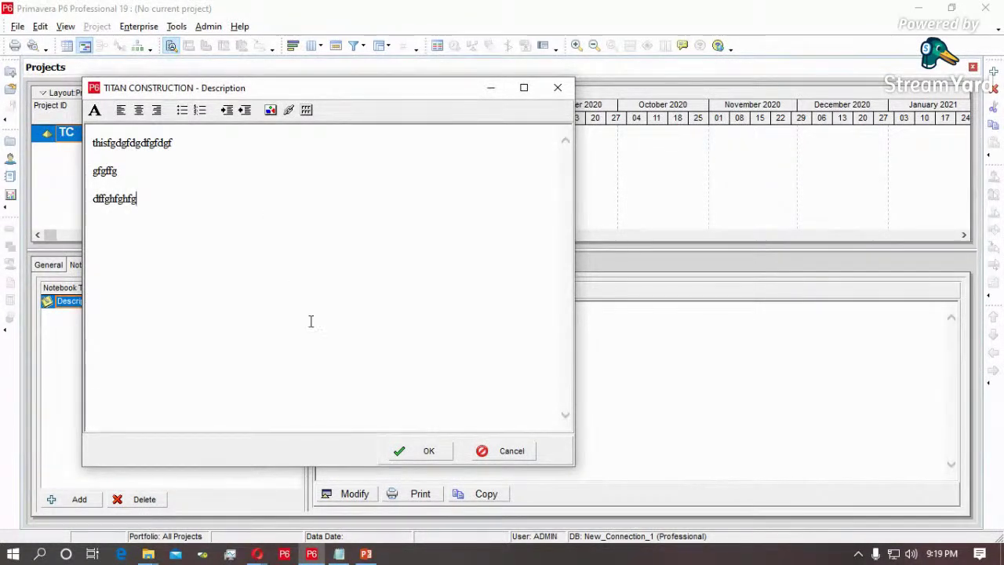
left_click(429, 451)
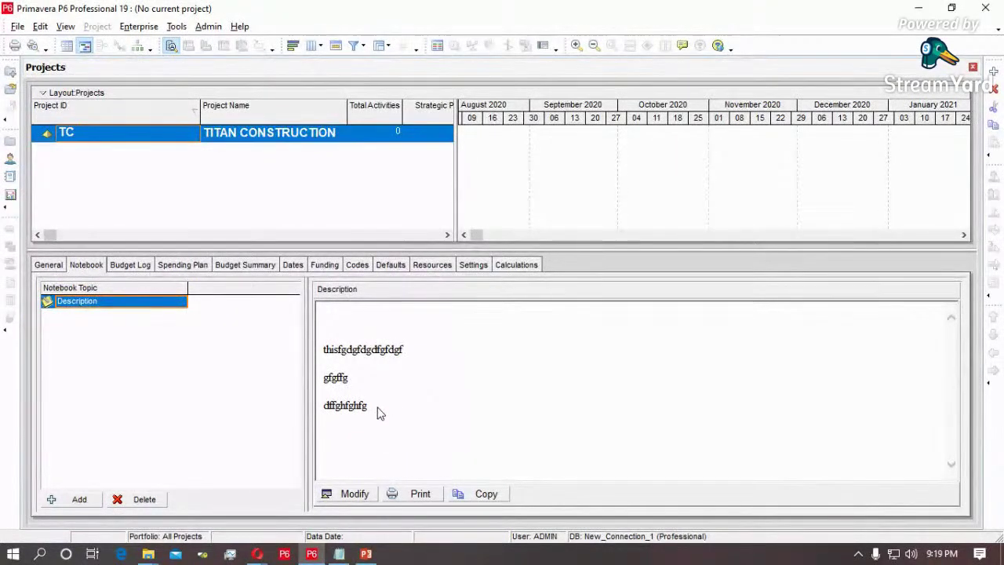
left_click(354, 493)
key("ctrl+a")
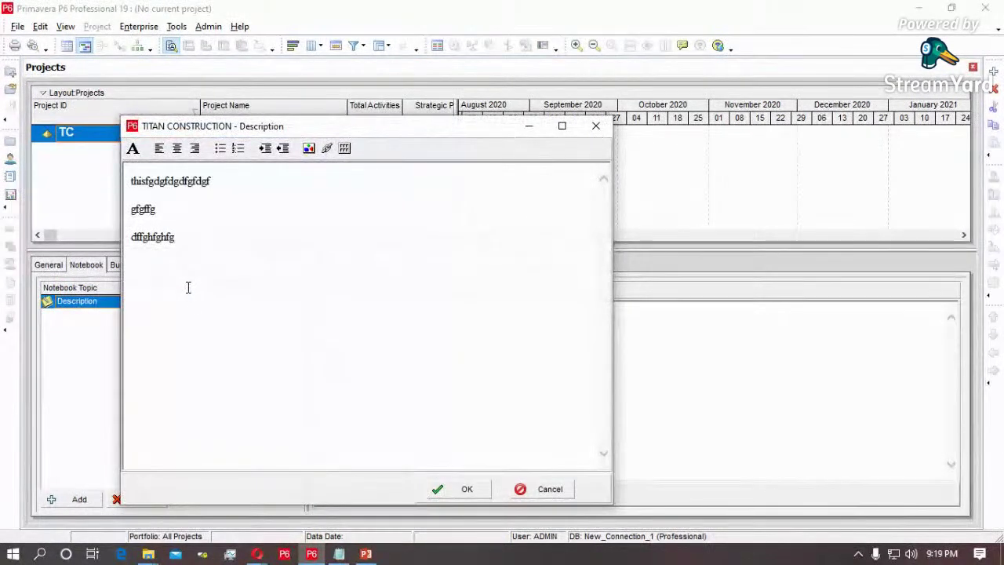
key("Delete")
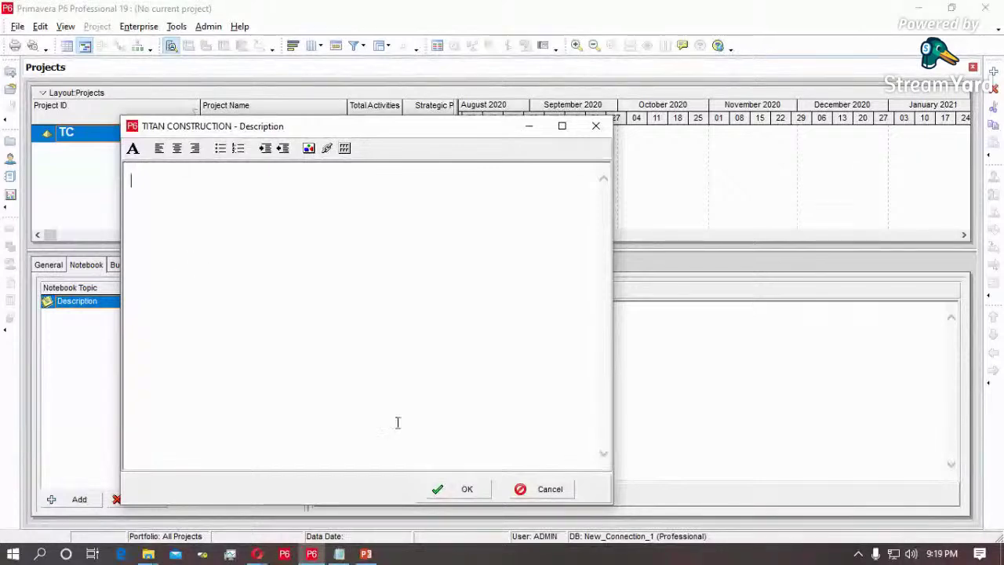
left_click(477, 488)
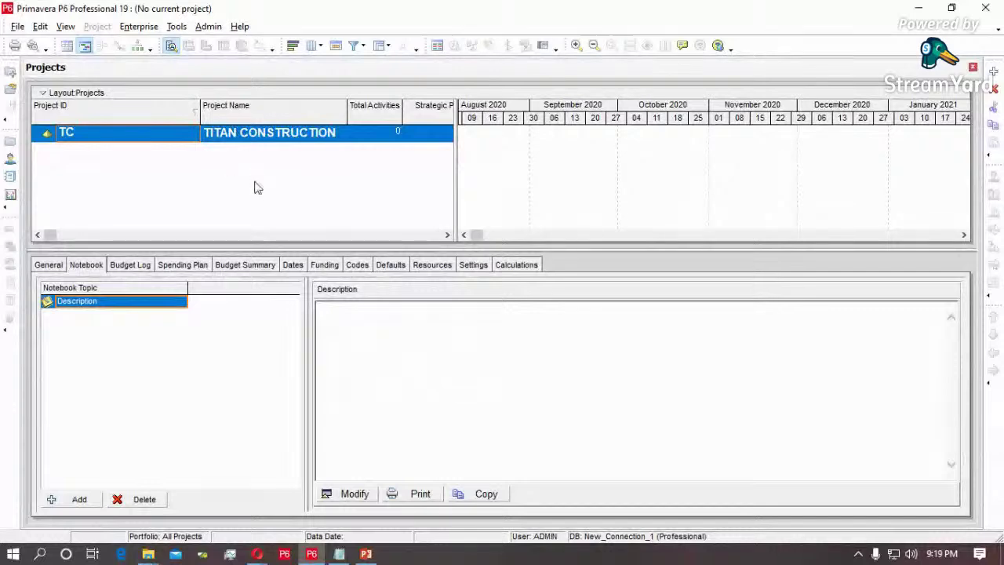
left_click(354, 494)
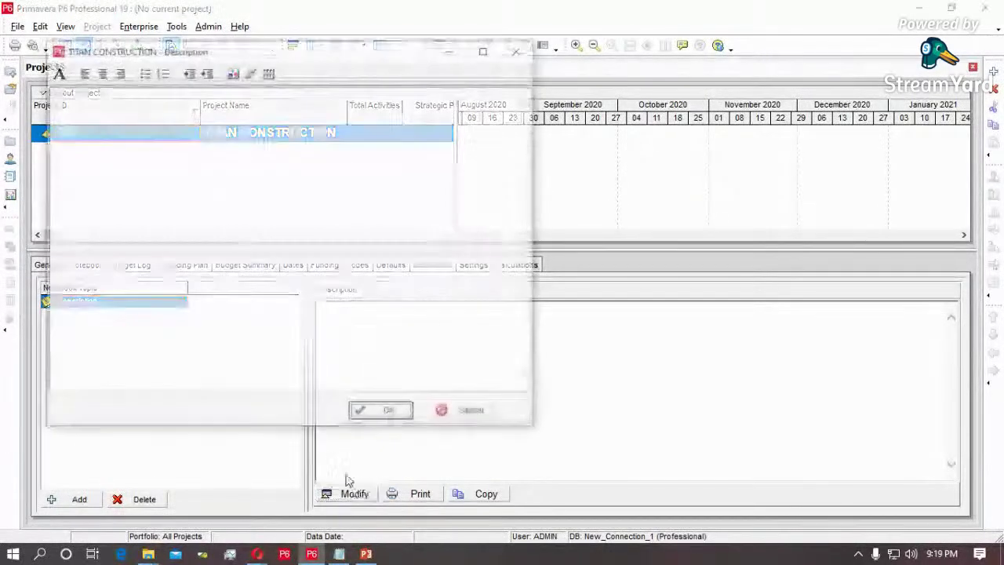
Close the note editor unchanged and delete the Description notebook topic.
left_click(474, 414)
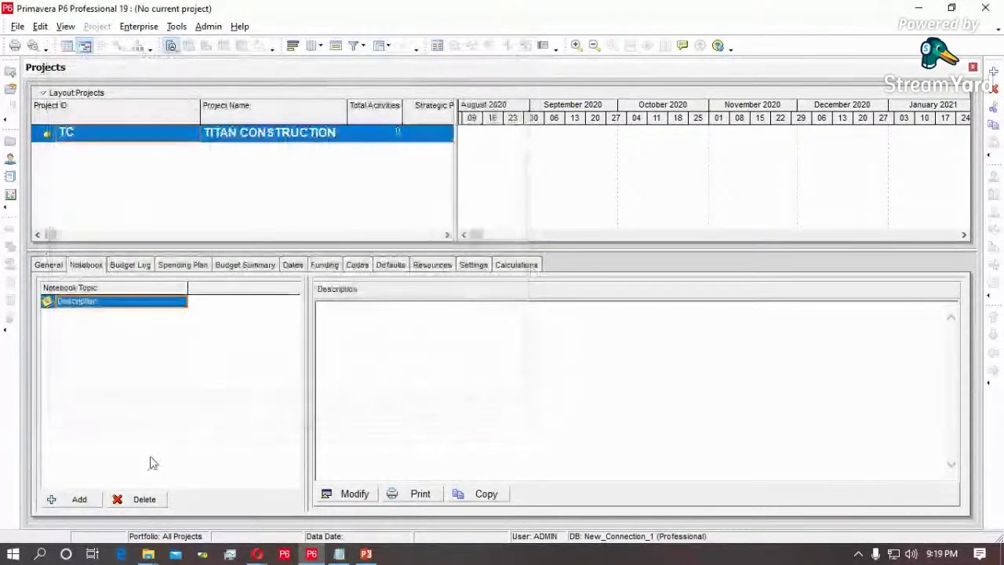
left_click(141, 499)
left_click(451, 310)
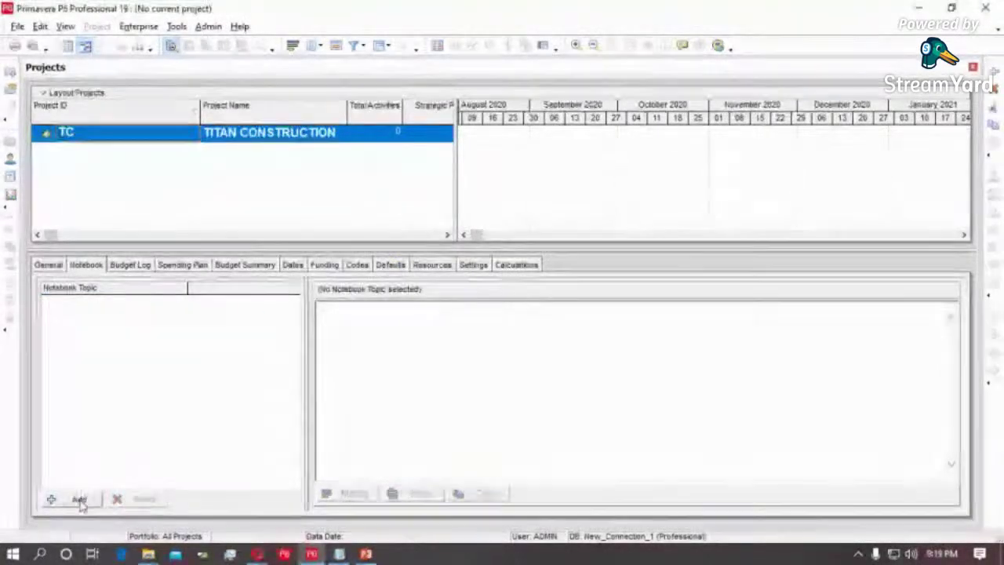
Assign the Current Status notebook topic, then delete it again.
left_click(79, 499)
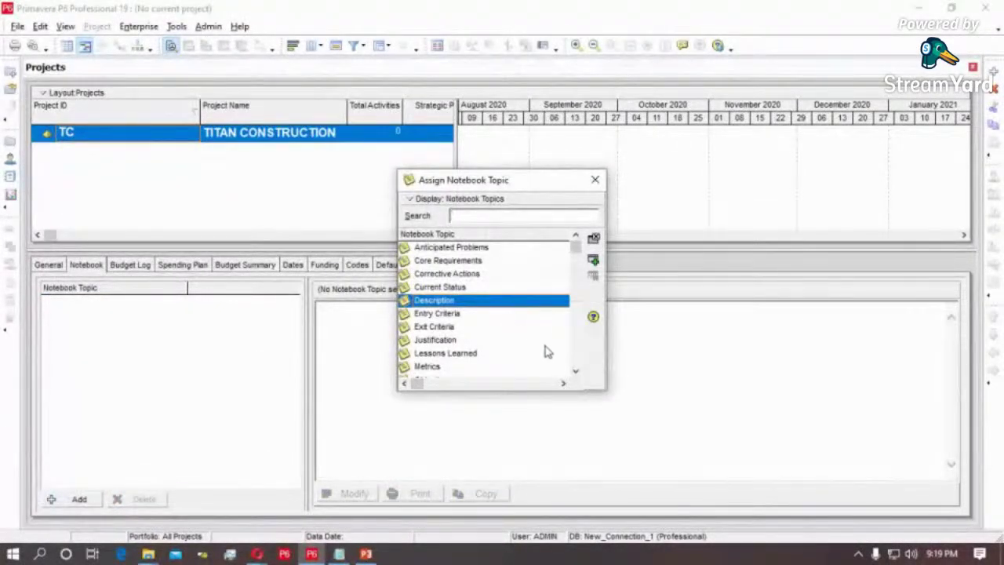
left_click(578, 319)
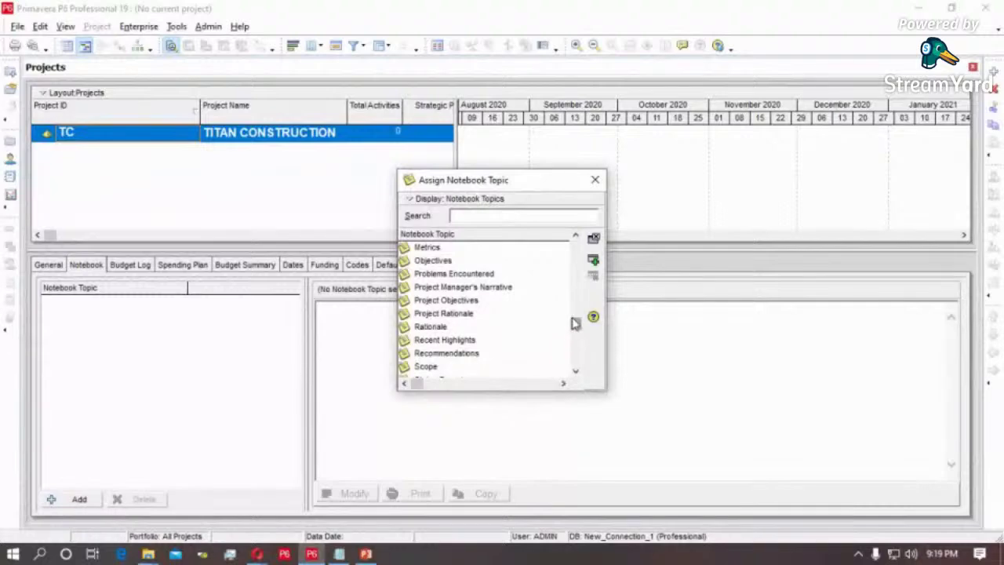
left_click_drag(576, 324, 576, 251)
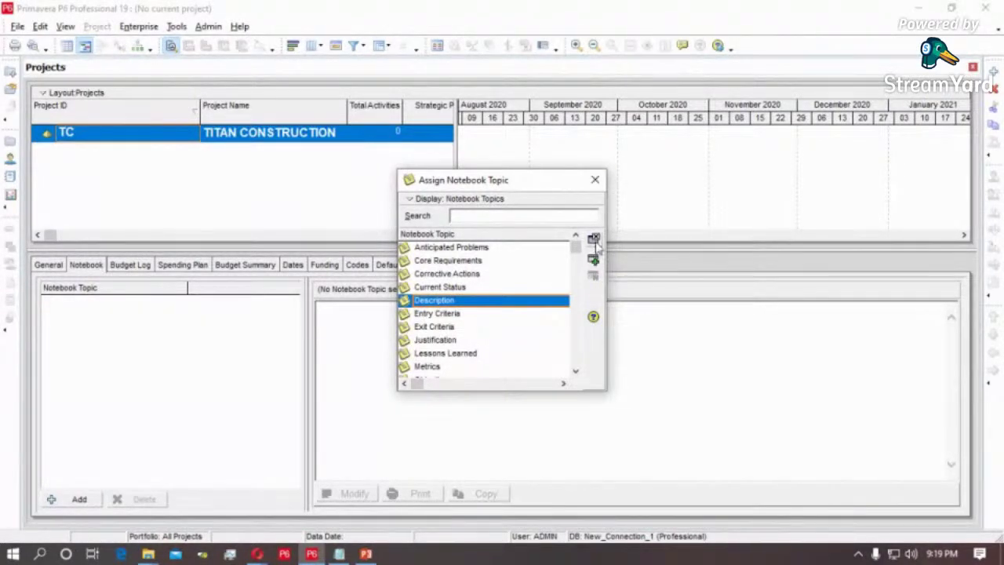
left_click(453, 288)
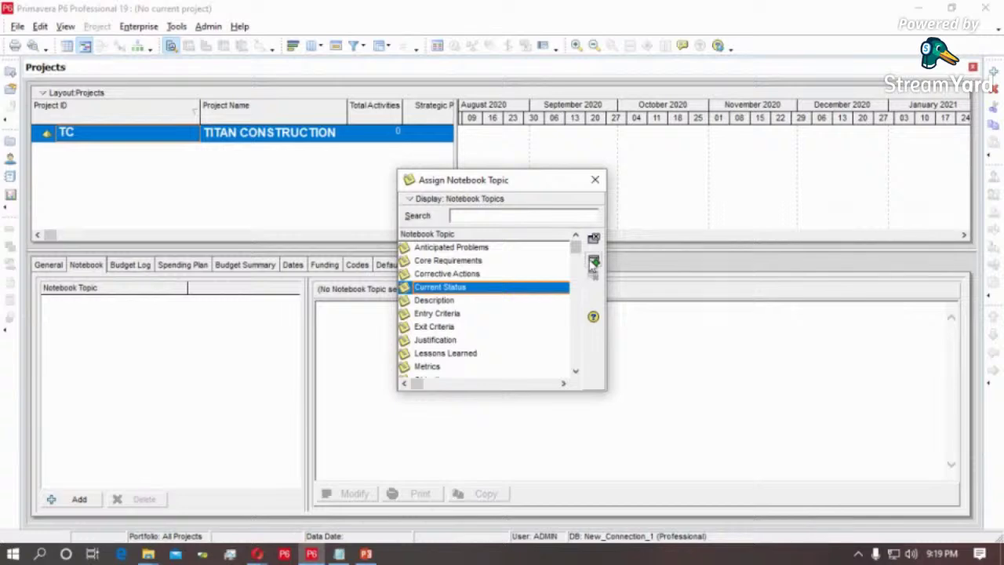
left_click(593, 260)
left_click(595, 180)
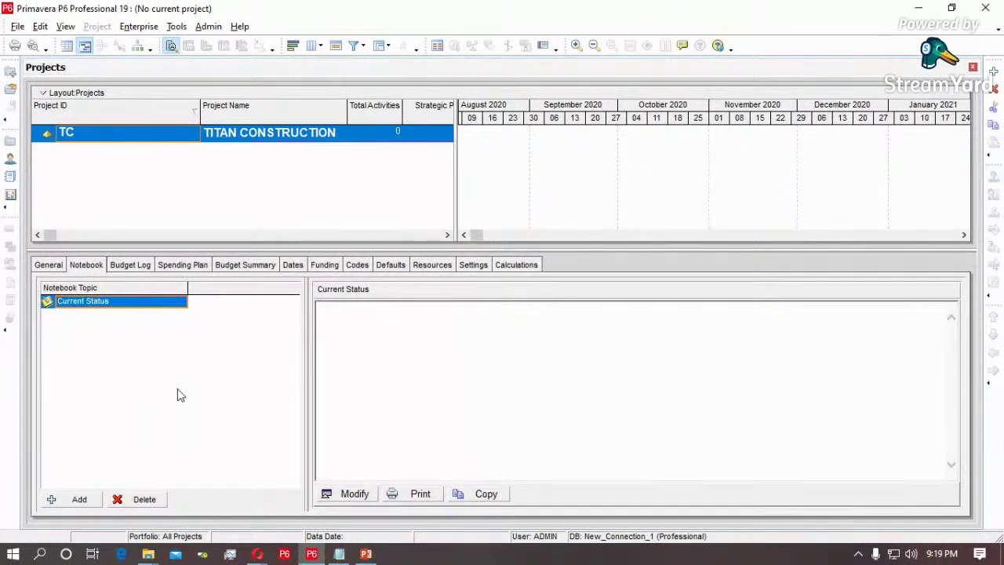
left_click(139, 499)
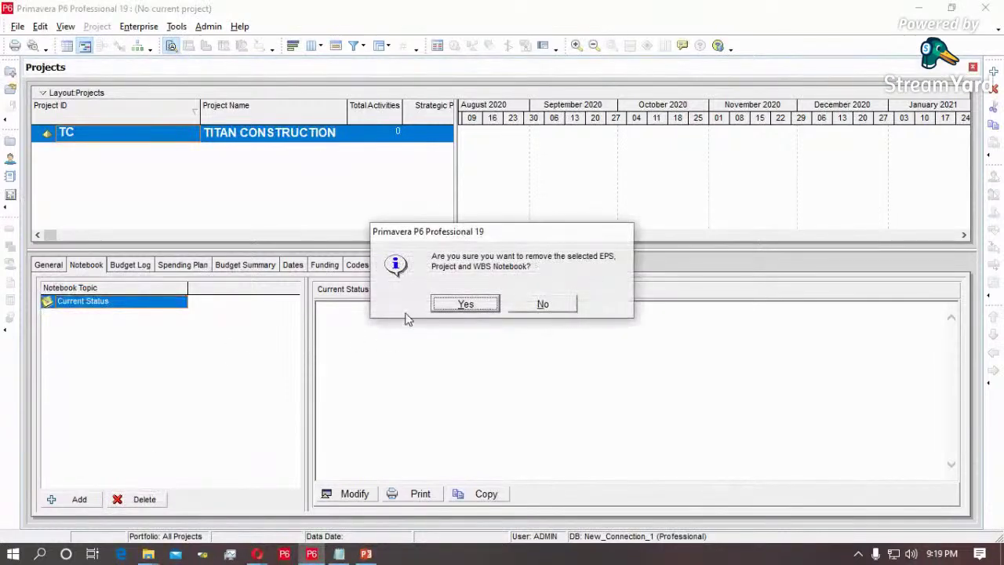
left_click(445, 309)
Bring up Admin Categories on its Notebook Topics list.
left_click(208, 26)
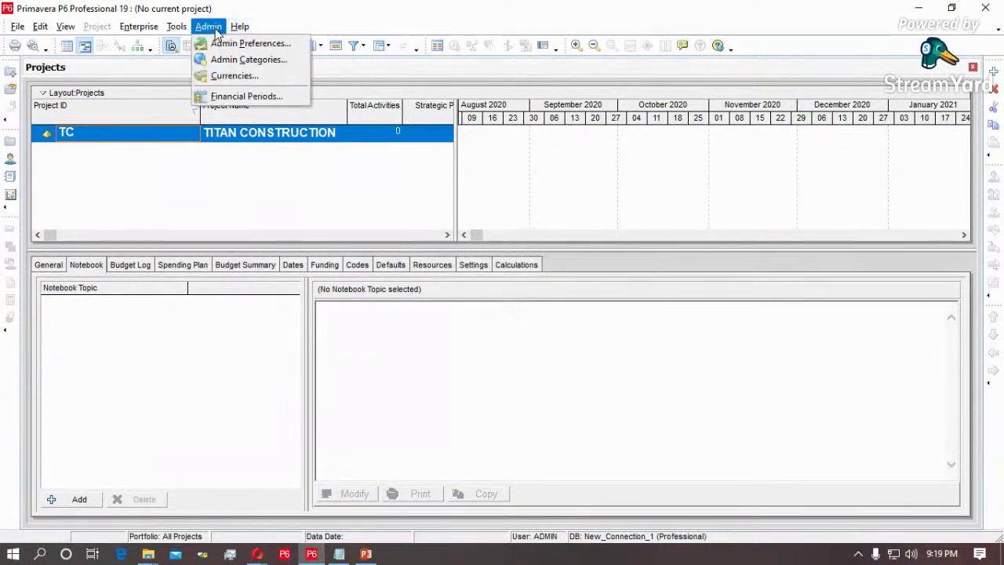
left_click(243, 58)
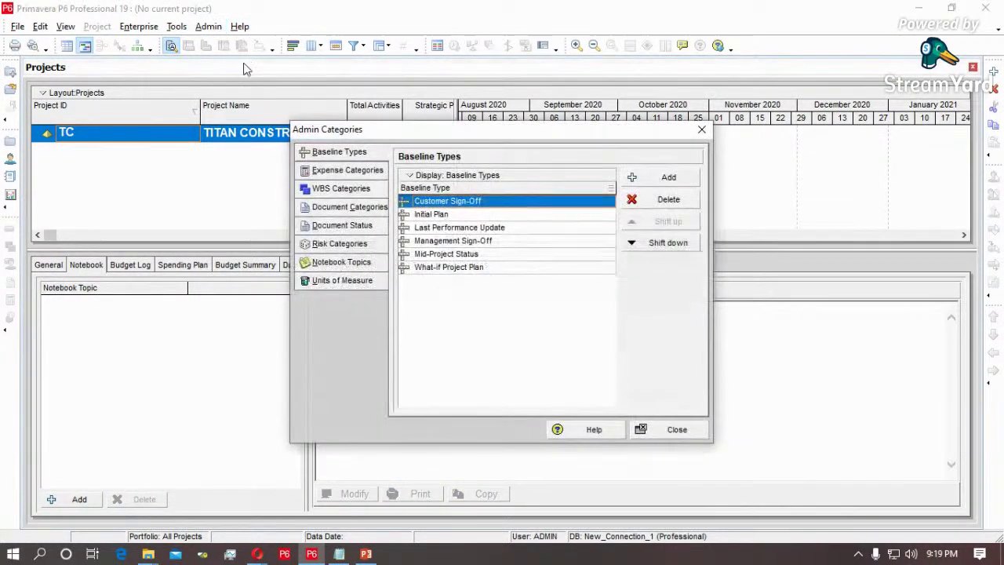
left_click(677, 429)
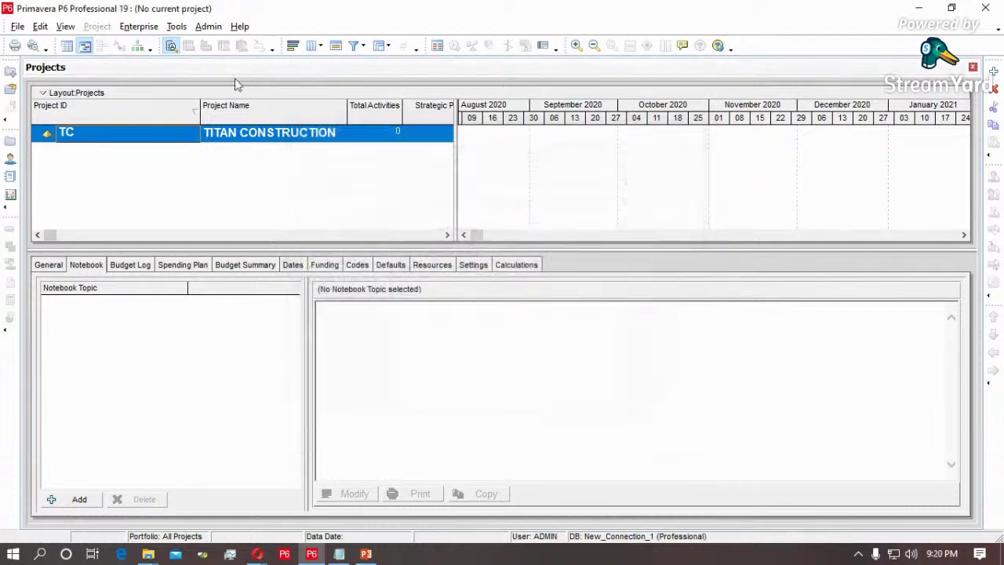
left_click(214, 30)
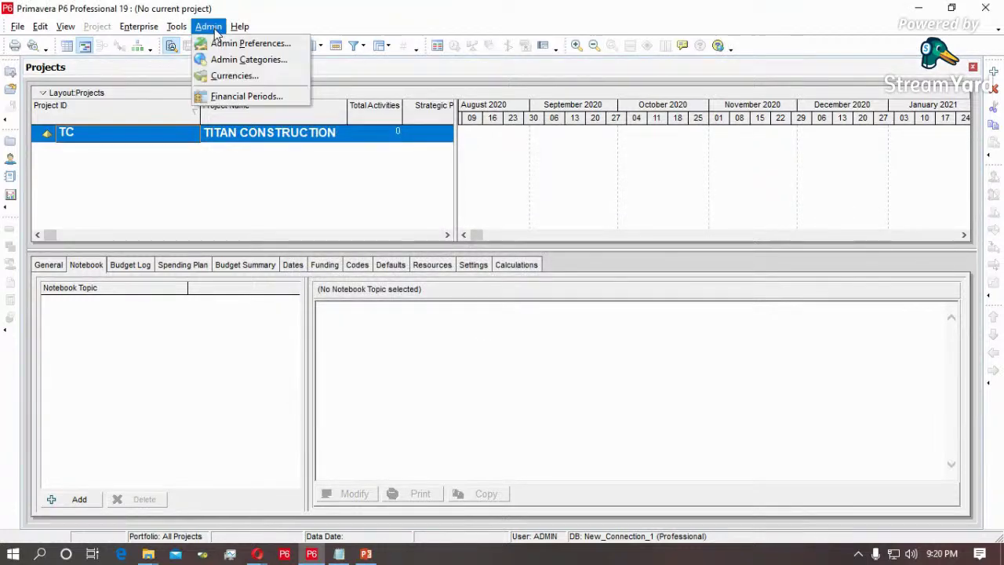
left_click(253, 61)
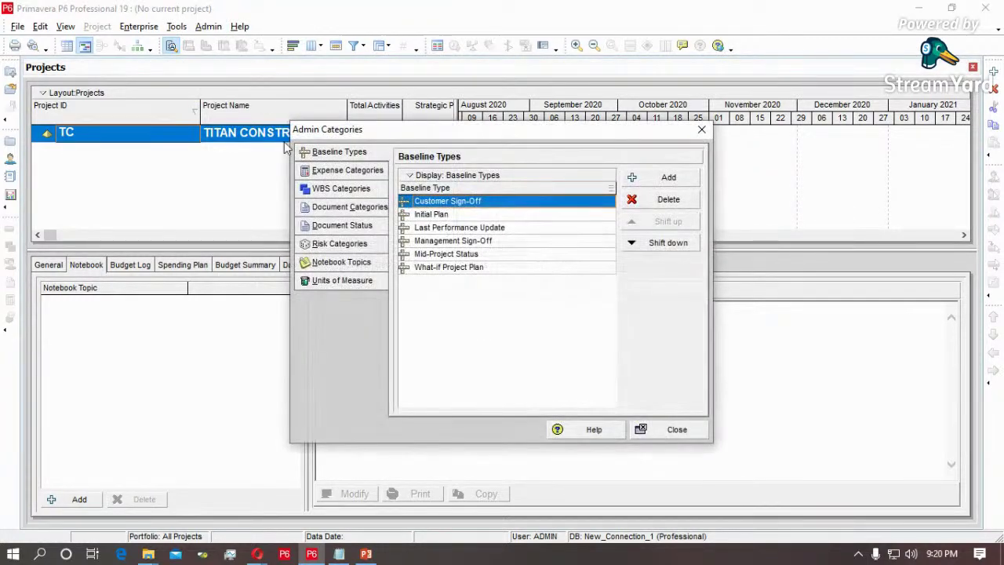
left_click(335, 265)
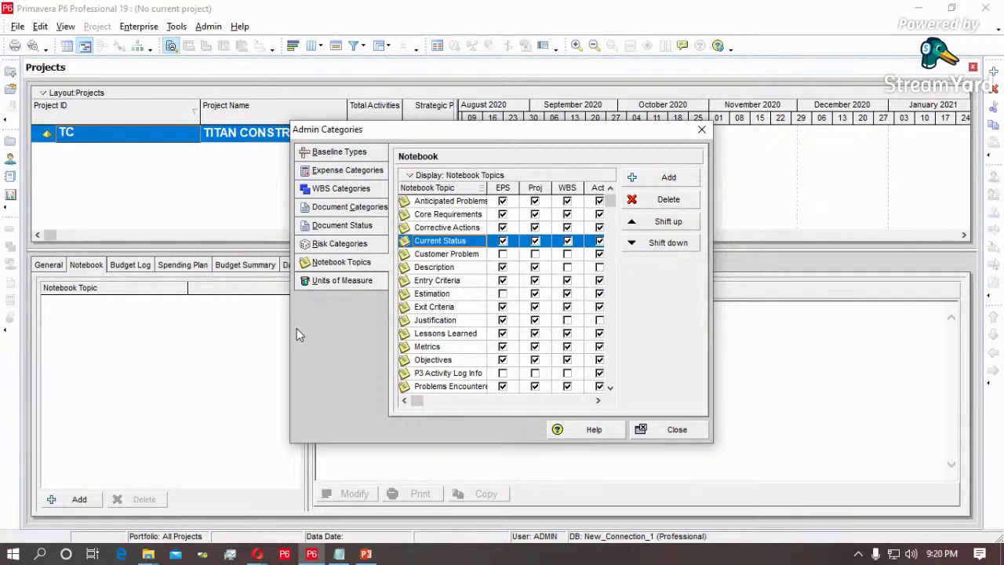
left_click_drag(514, 140, 342, 165)
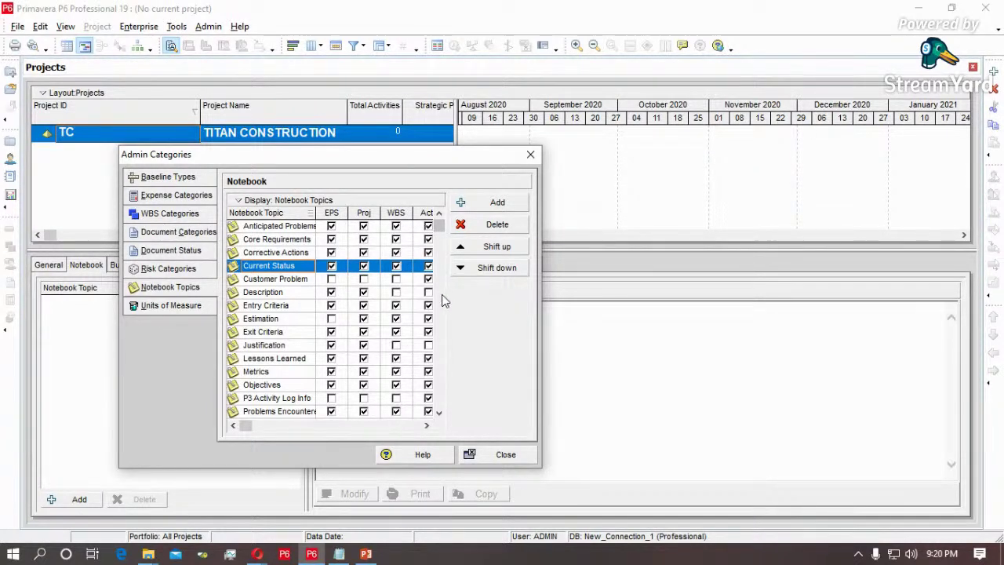
Add a notebook topic named 'Project Location' and close Admin Categories.
left_click(497, 202)
left_click(302, 280)
left_click_drag(315, 284, 175, 287)
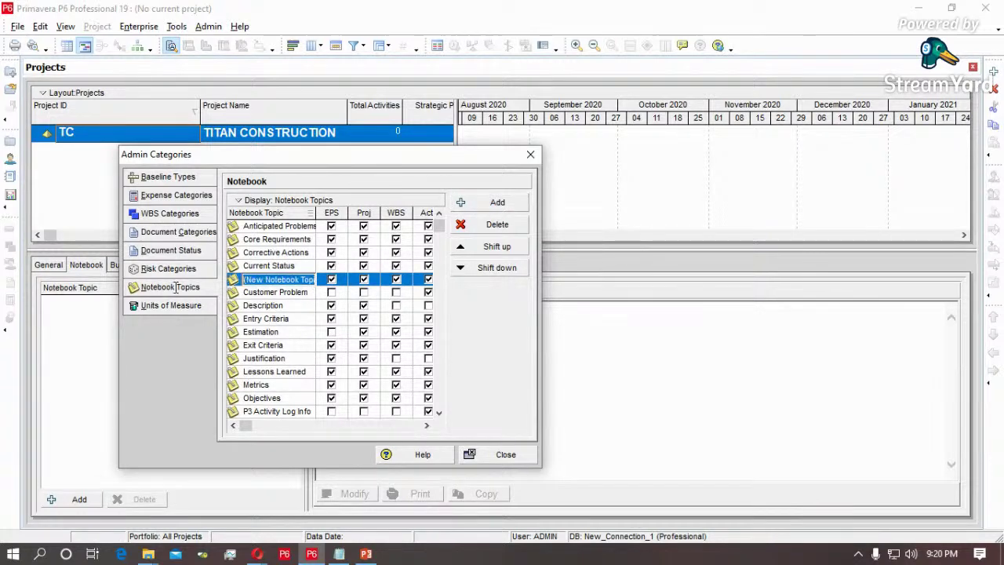
key("BackSpace")
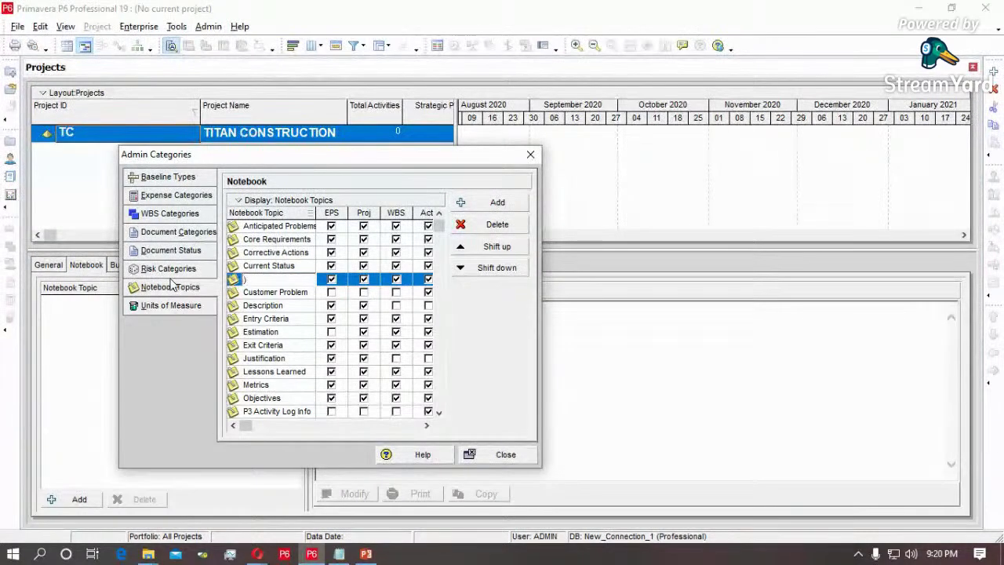
type("Pro")
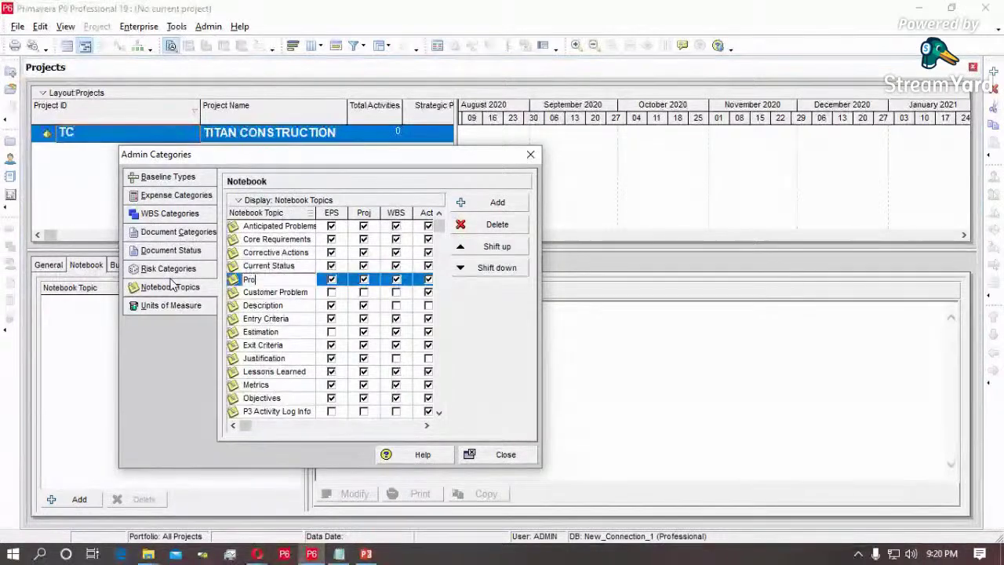
type("ject")
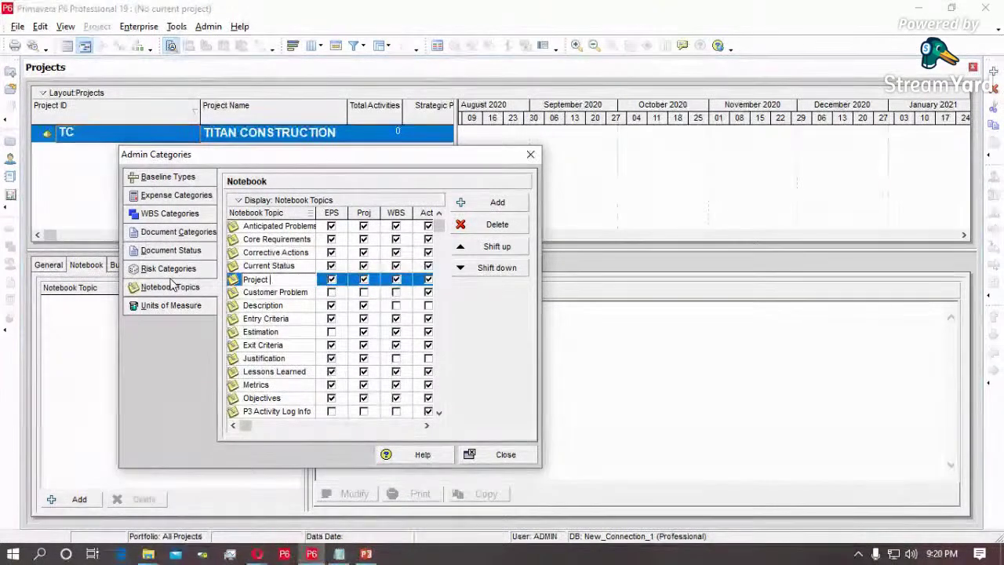
type(" Location")
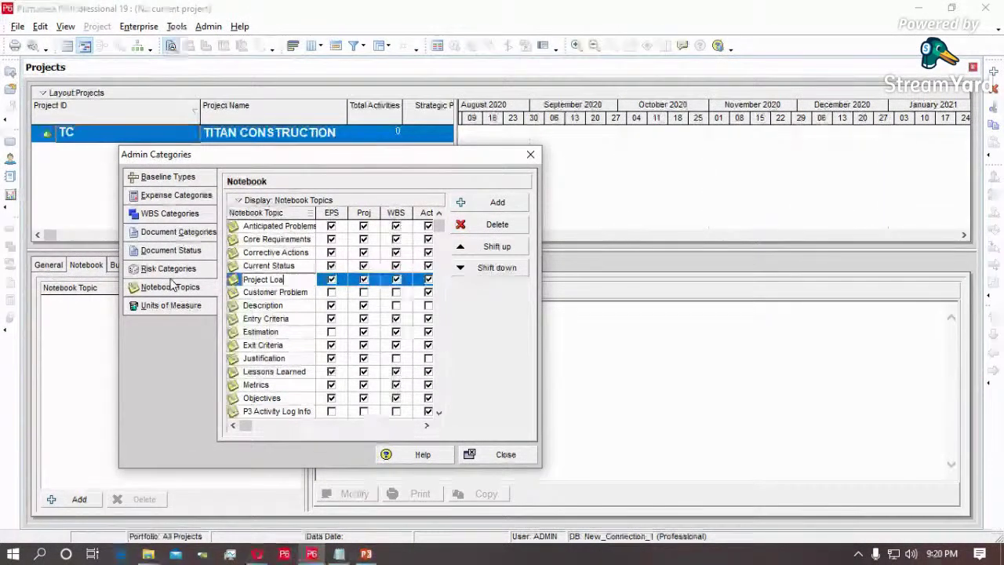
key("Return")
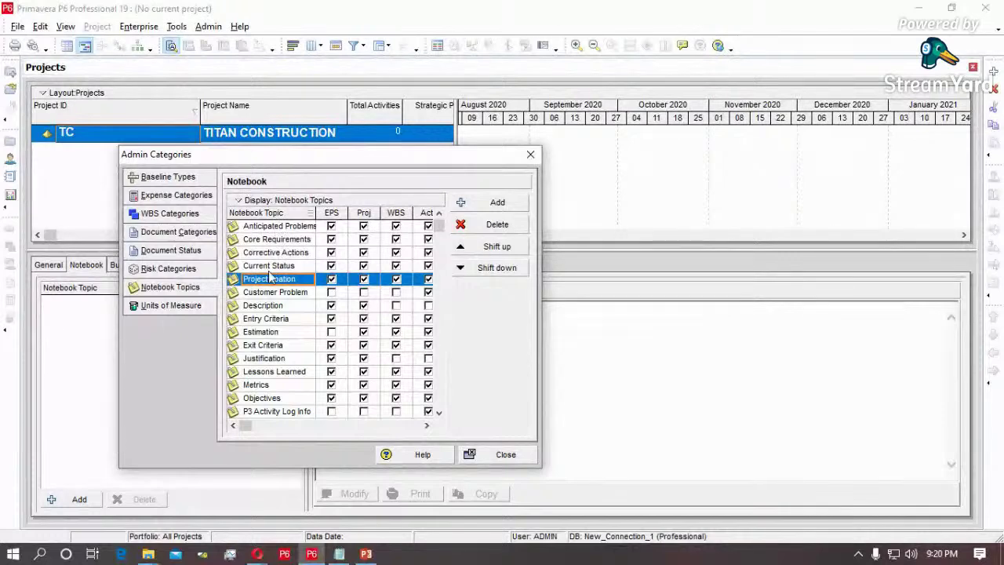
left_click(288, 215)
left_click(288, 215)
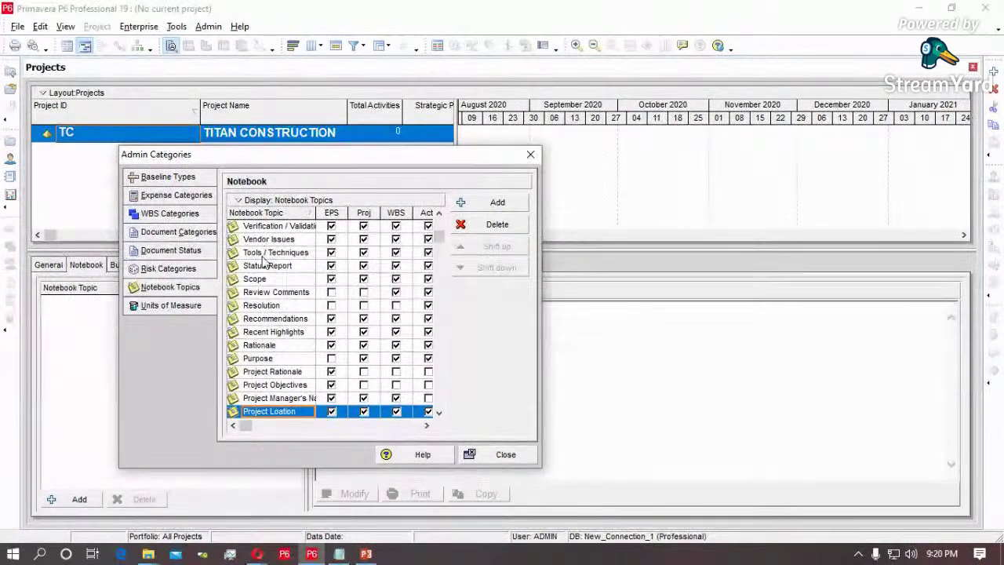
left_click(283, 215)
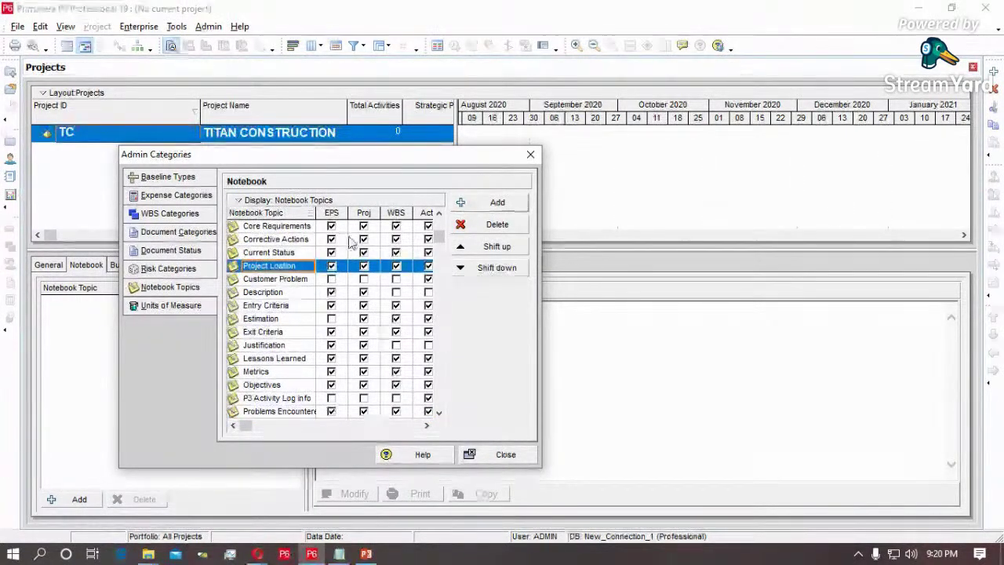
left_click(530, 154)
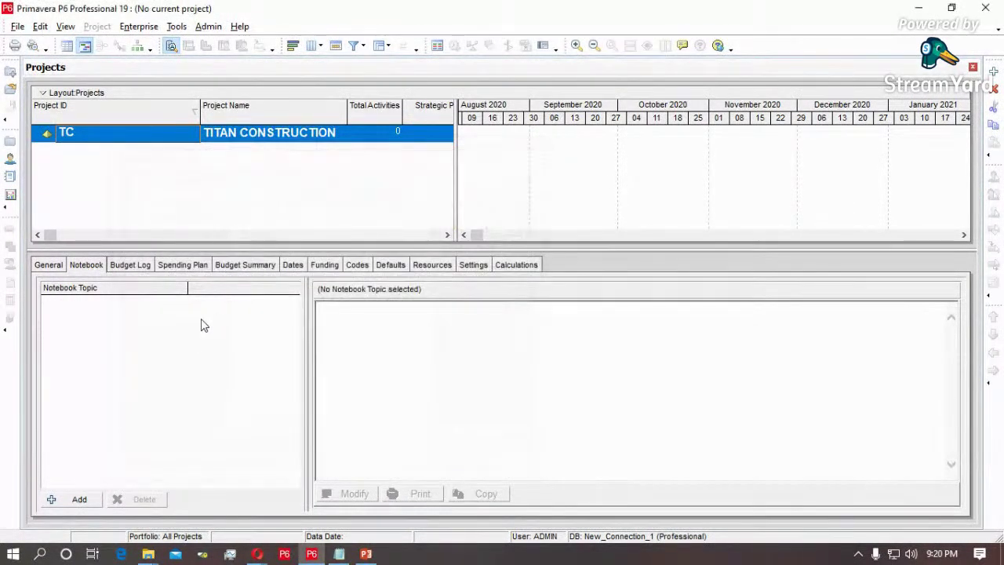
Assign the Project Location topic to TITAN CONSTRUCTION's notebook.
left_click(79, 499)
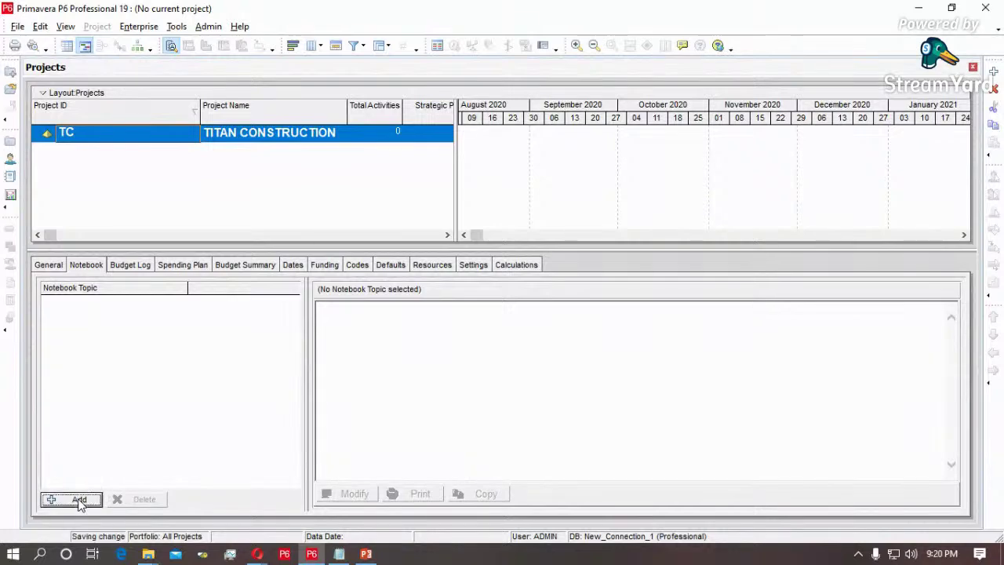
left_click(462, 301)
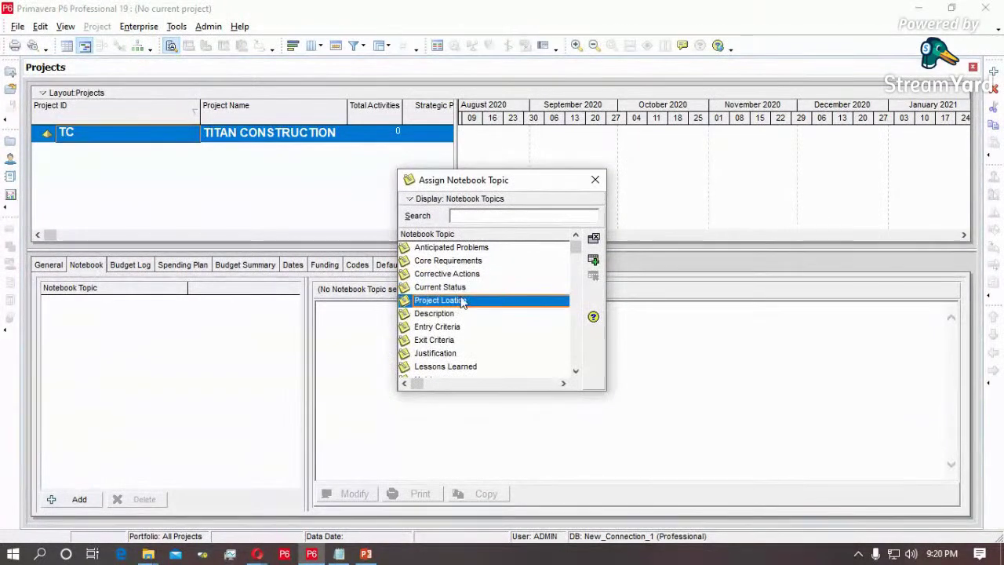
left_click(594, 262)
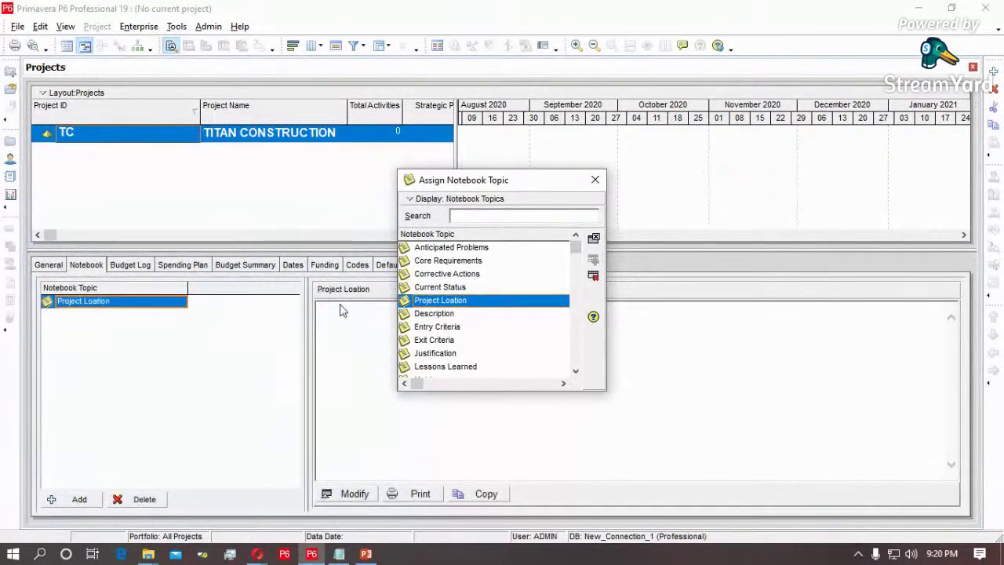
left_click(595, 180)
left_click(353, 494)
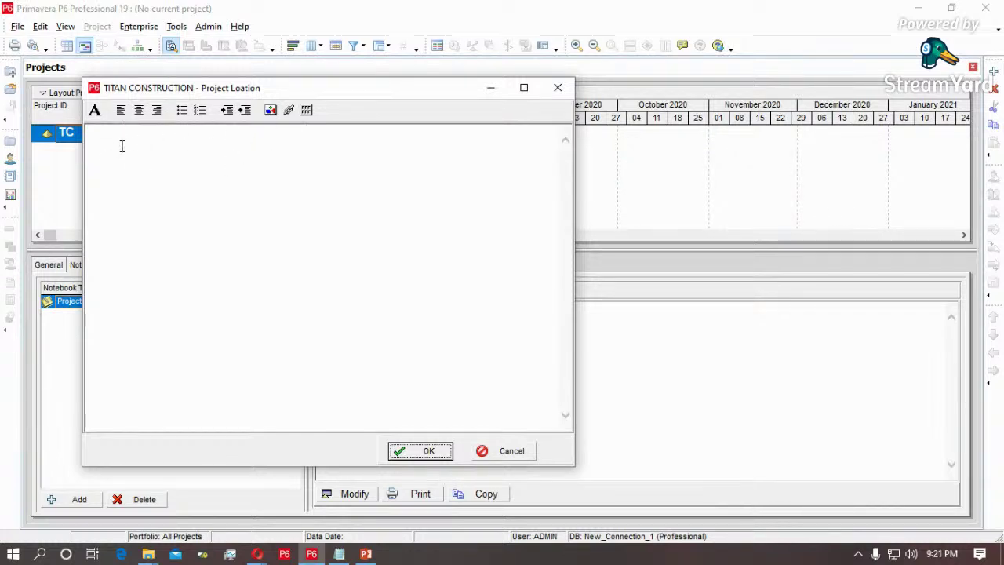
Choose a building image from D:\2 TUTORIAL\Adobe Photoshop Advanced\e find edges as the picture source.
left_click(269, 113)
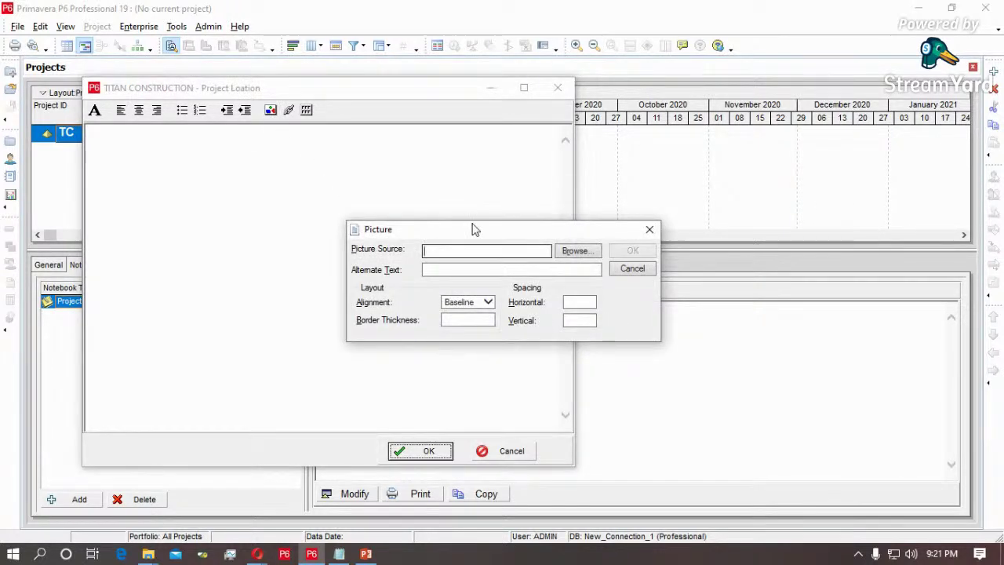
left_click_drag(473, 227, 352, 233)
left_click(452, 256)
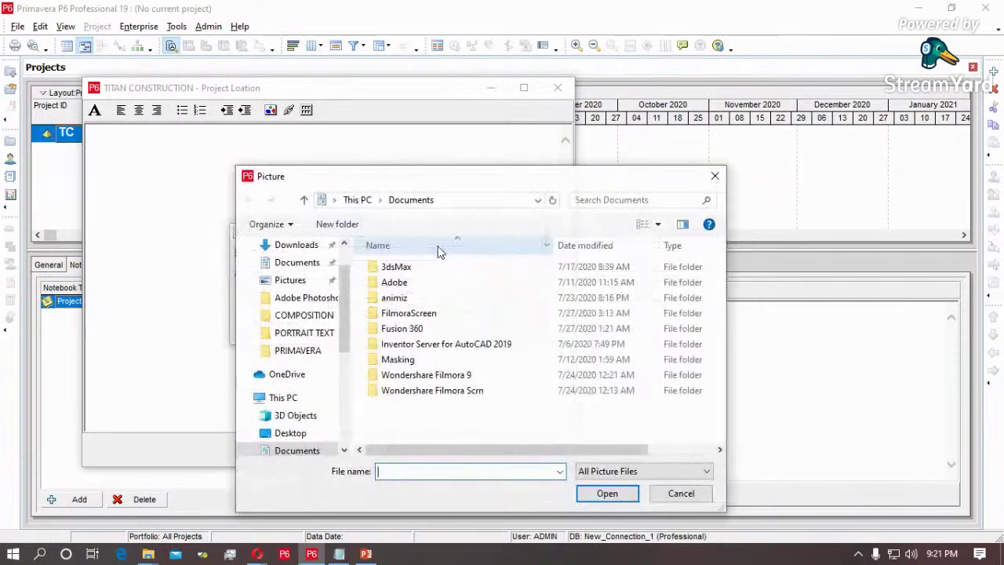
left_click(345, 392)
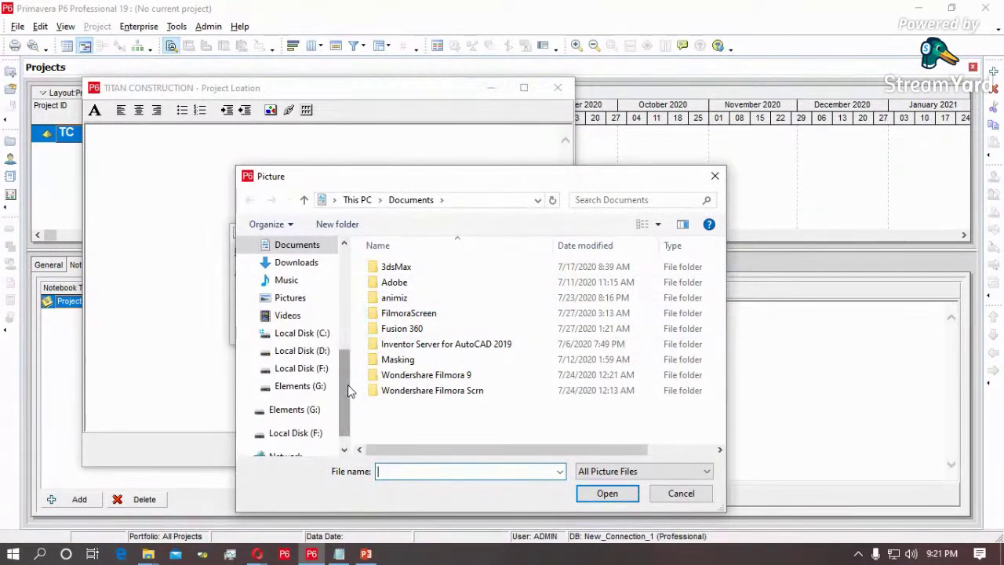
left_click(302, 351)
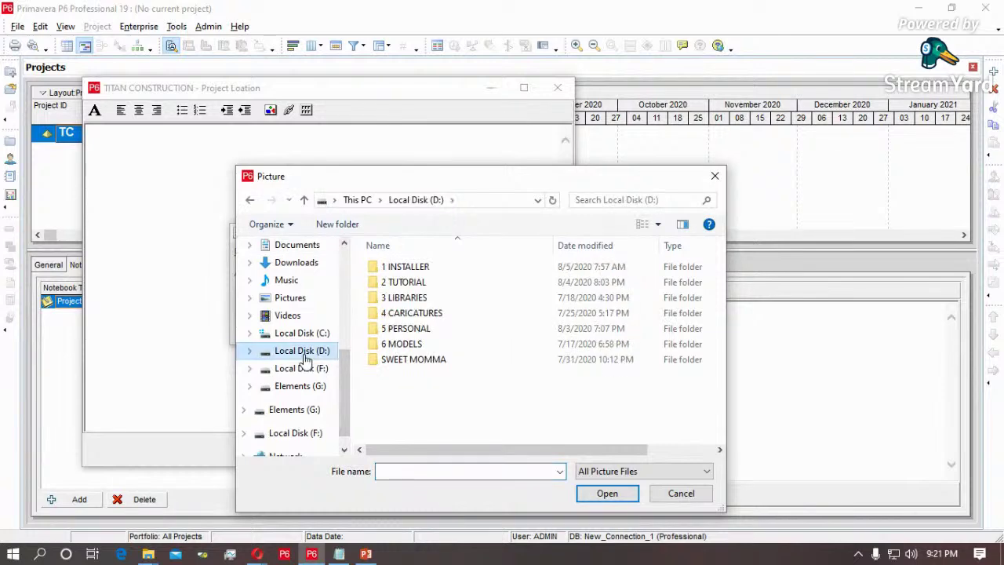
double_click(415, 283)
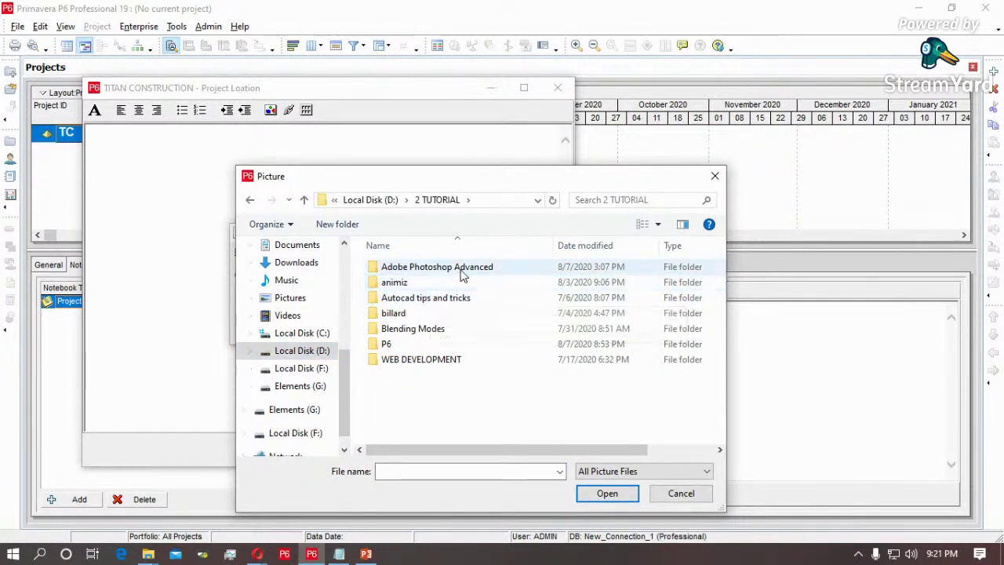
double_click(459, 268)
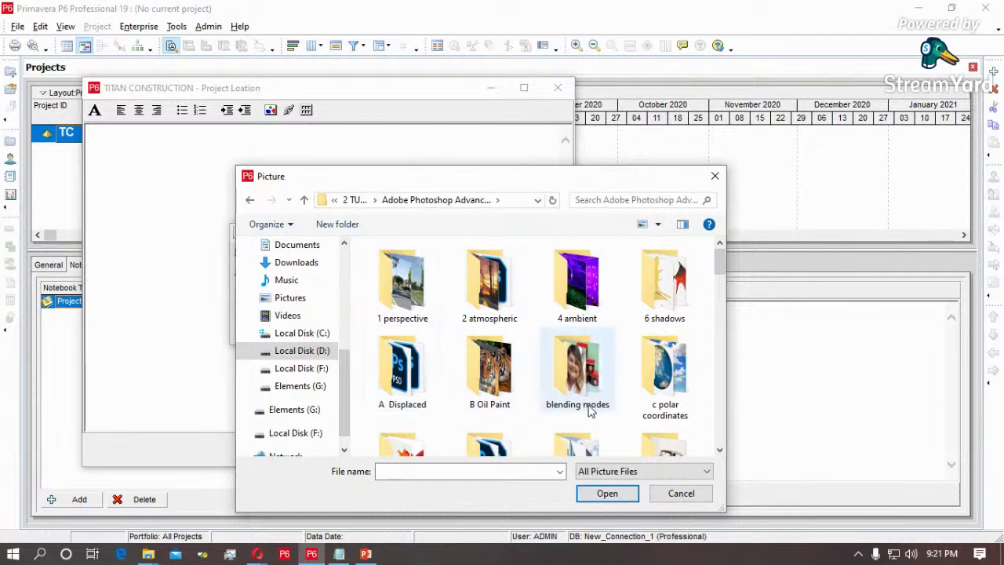
scroll(577, 376, "down", 1)
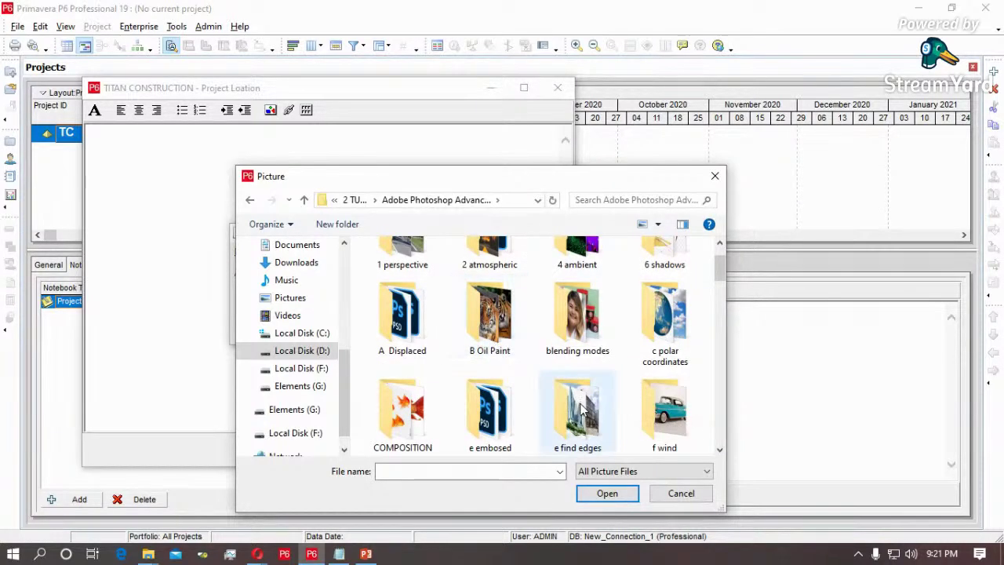
double_click(578, 408)
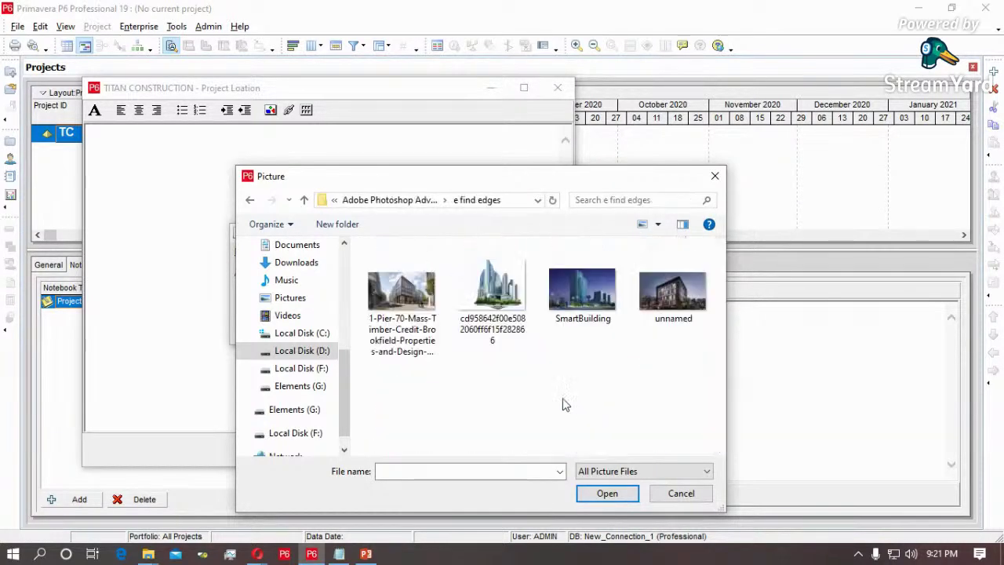
left_click(588, 296)
left_click(401, 298)
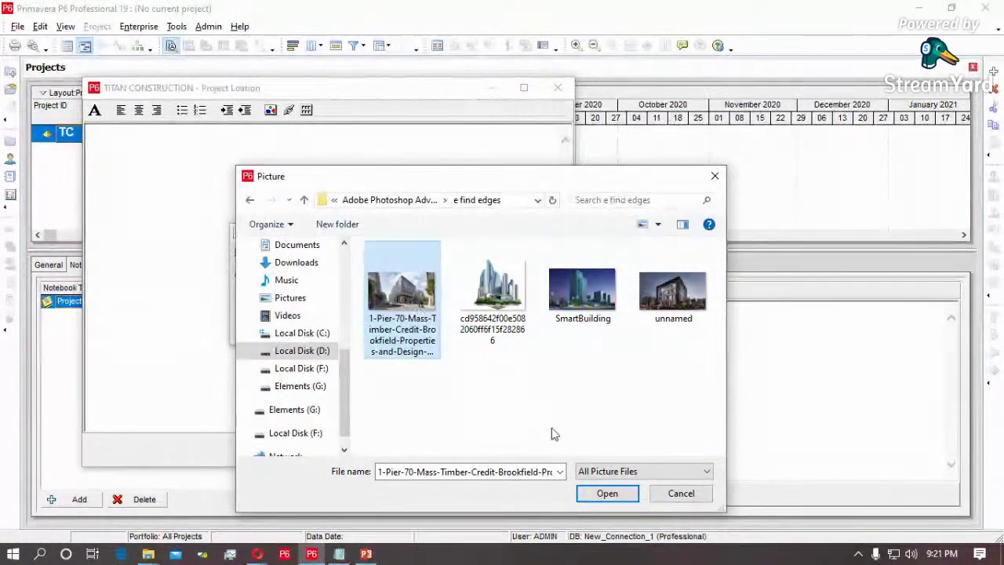
left_click(607, 494)
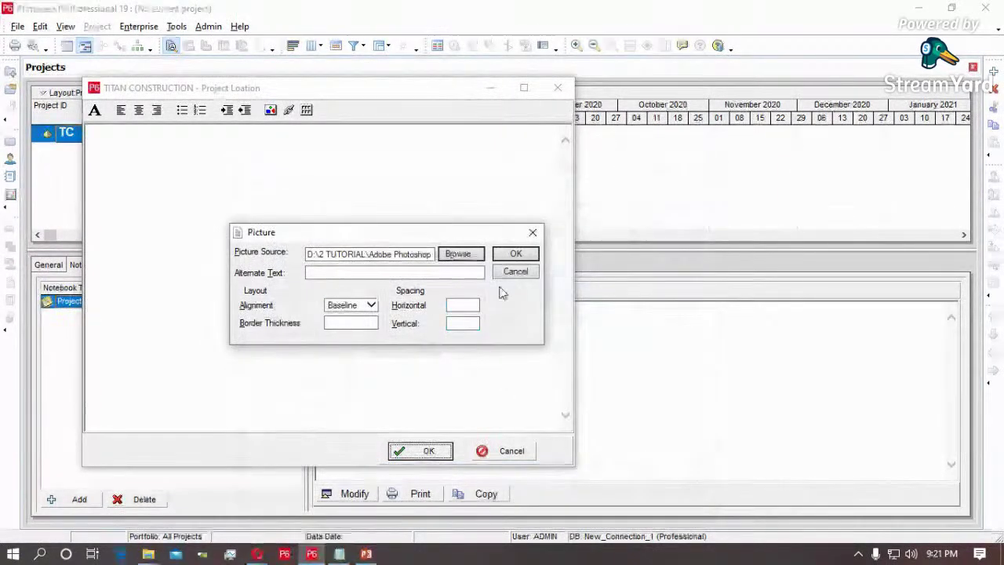
Insert the building picture and save the Project Location note.
left_click(516, 256)
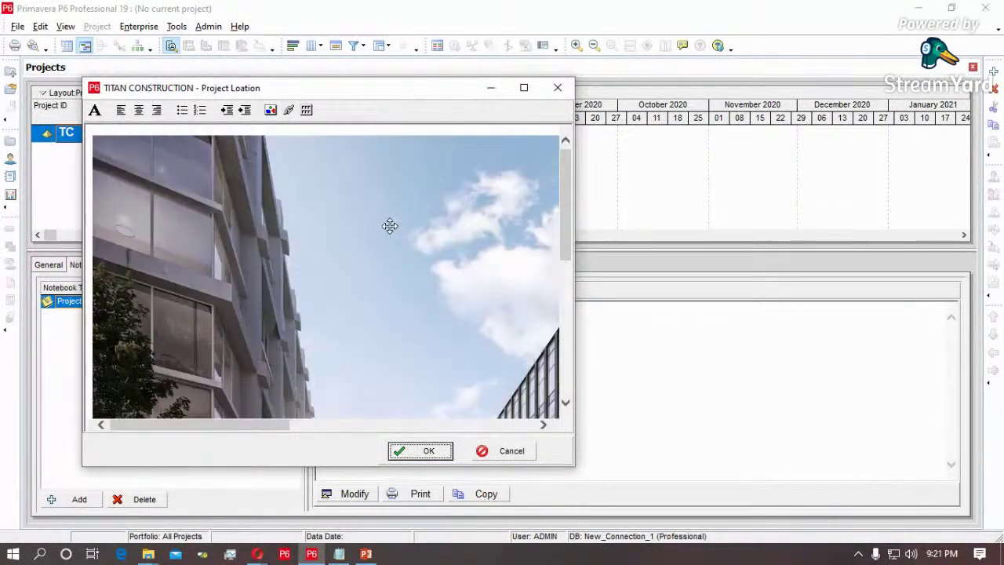
left_click(295, 218)
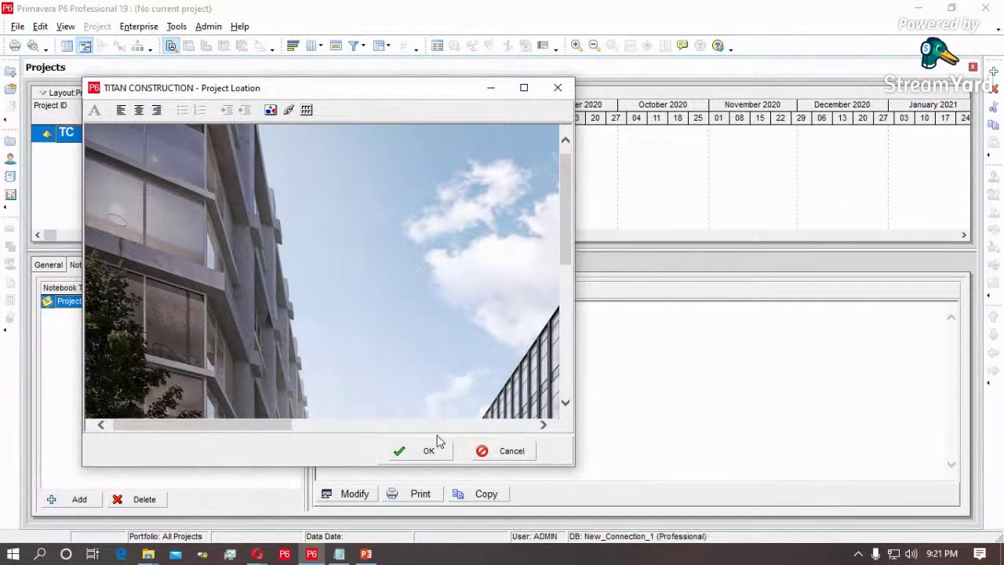
left_click(429, 450)
scroll(634, 380, "down", 10)
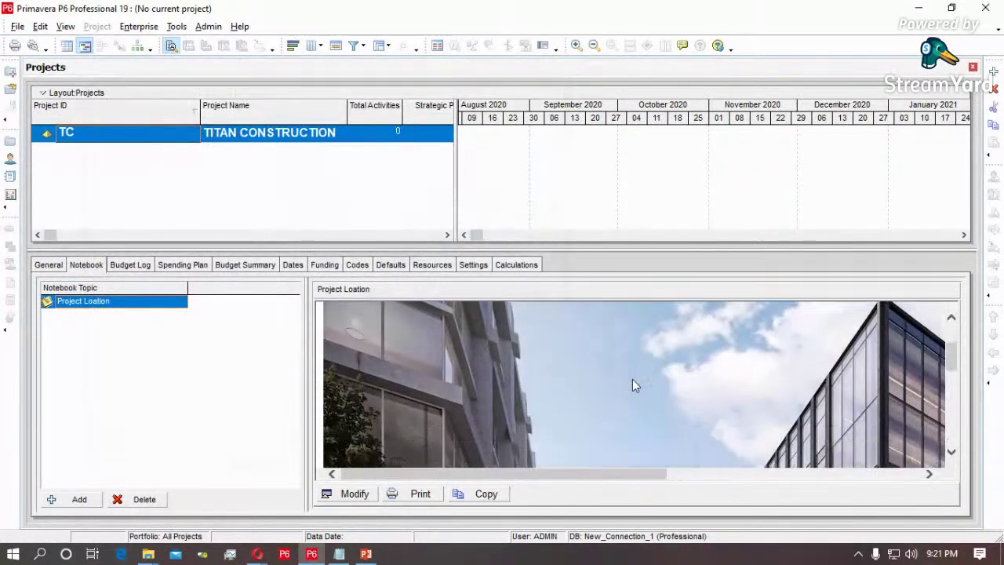
Resize the building photo smaller so it fits, and centre-align it in the note.
scroll(633, 384, "up", 3)
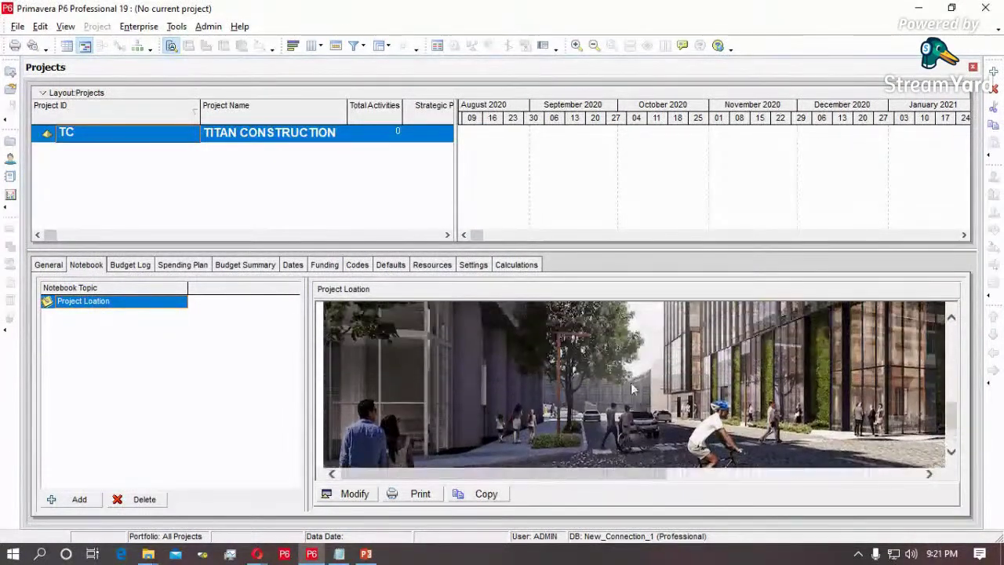
left_click_drag(593, 474, 622, 479)
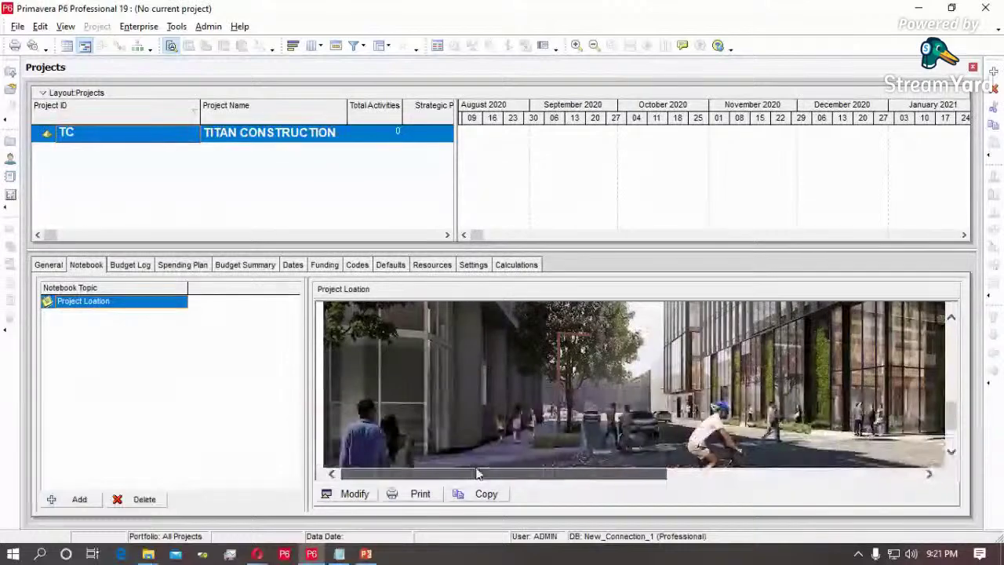
scroll(442, 370, "up", 6)
scroll(446, 371, "up", 3)
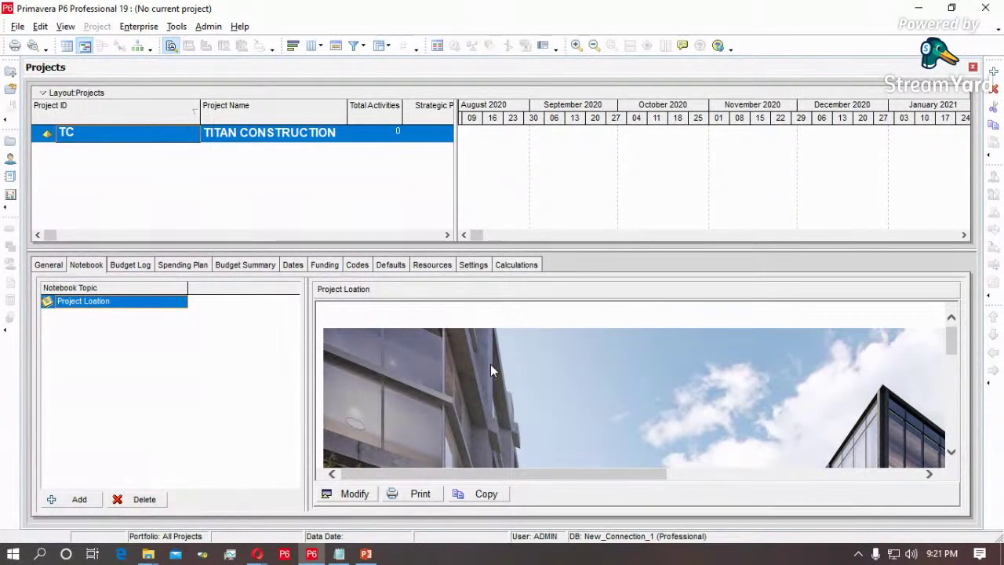
scroll(490, 364, "down", 10)
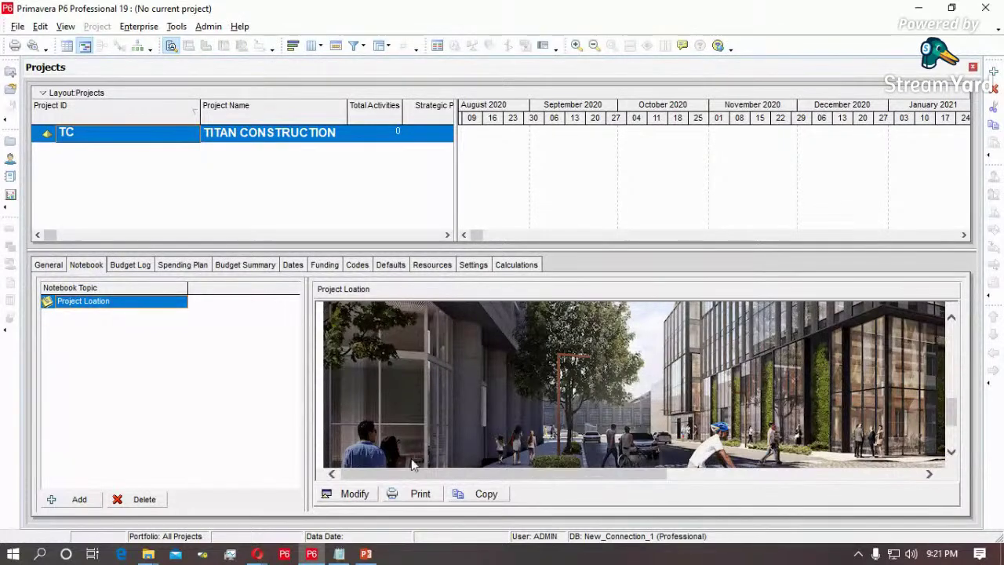
left_click(364, 495)
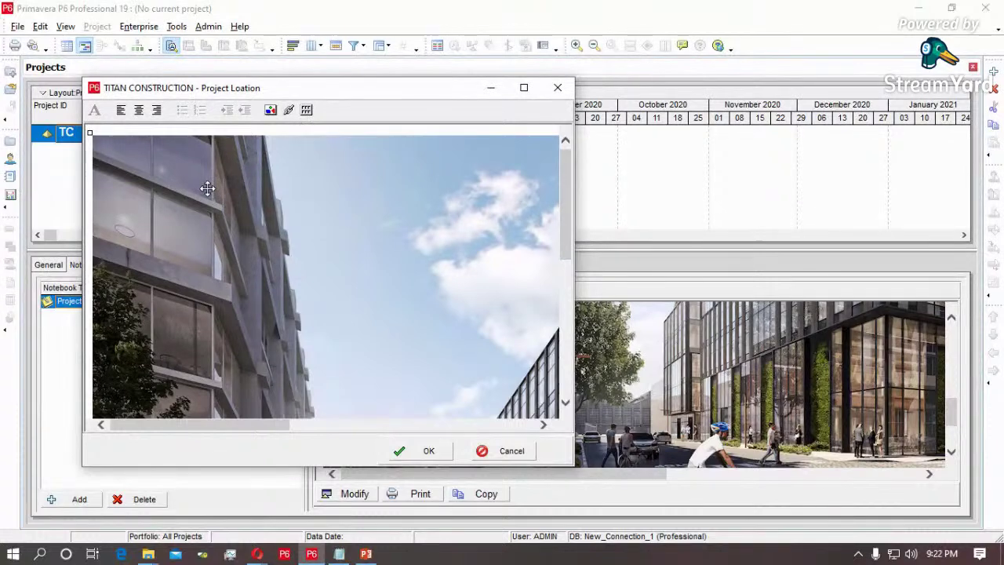
left_click_drag(147, 192, 140, 180)
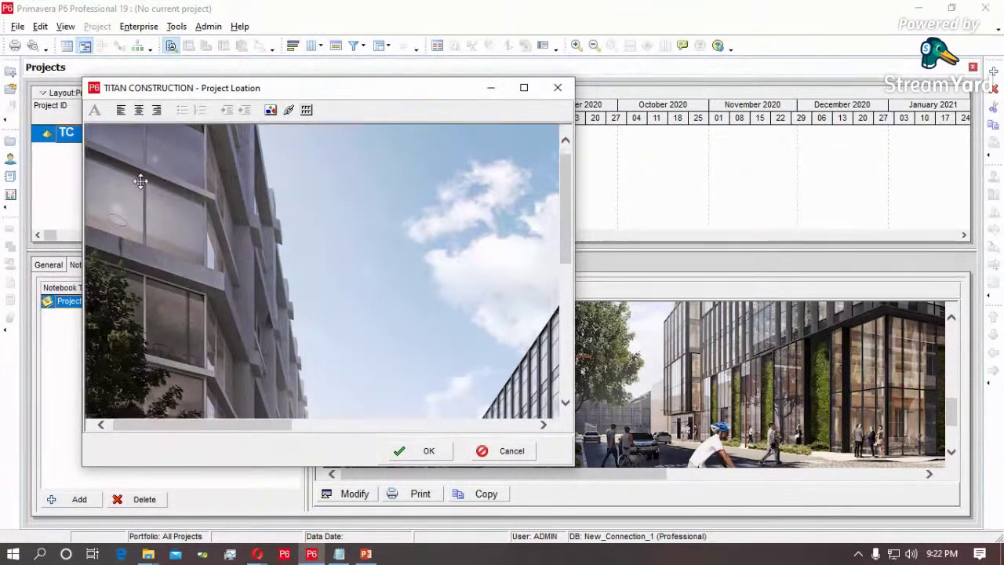
left_click_drag(227, 424, 152, 423)
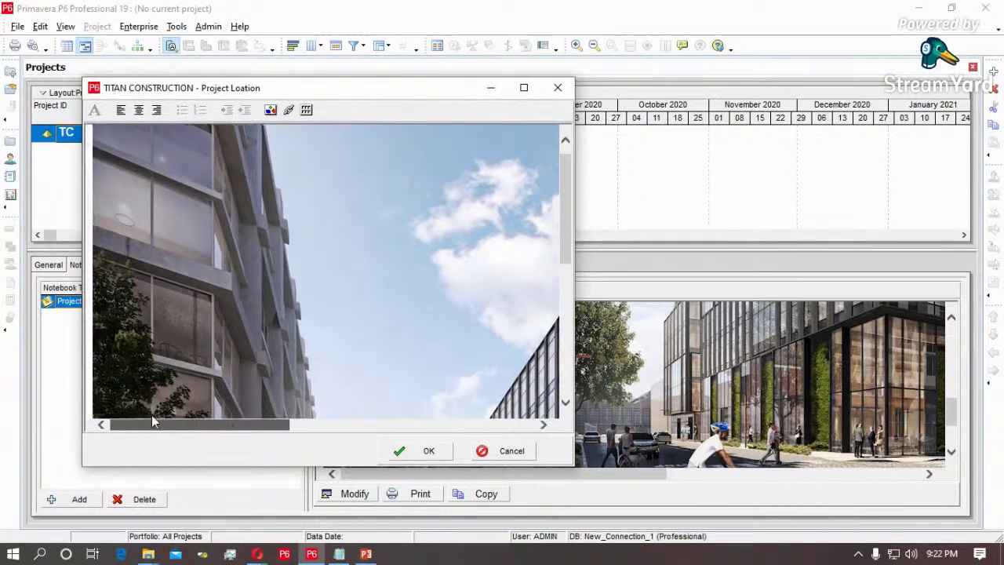
scroll(508, 203, "up", 1)
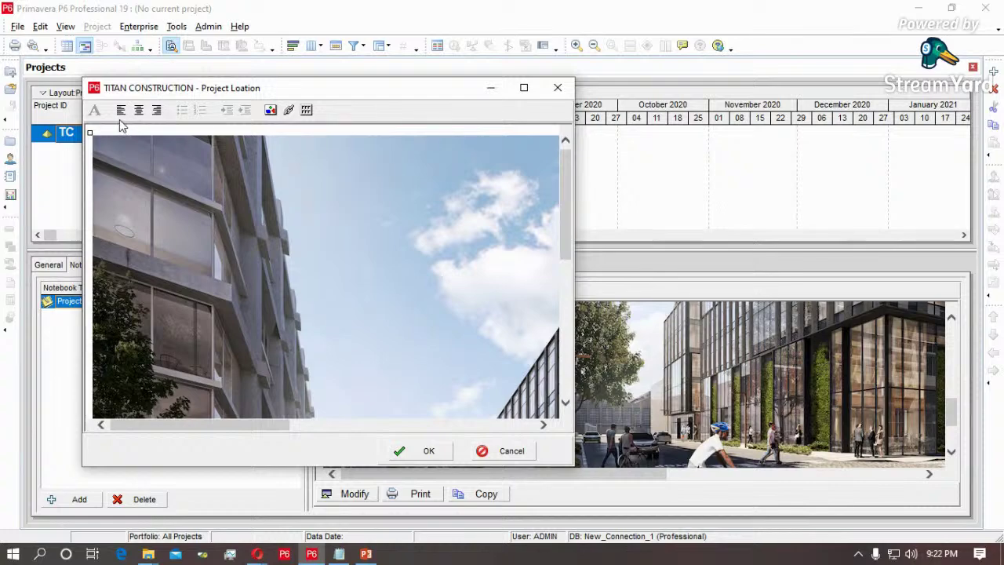
left_click_drag(90, 132, 697, 525)
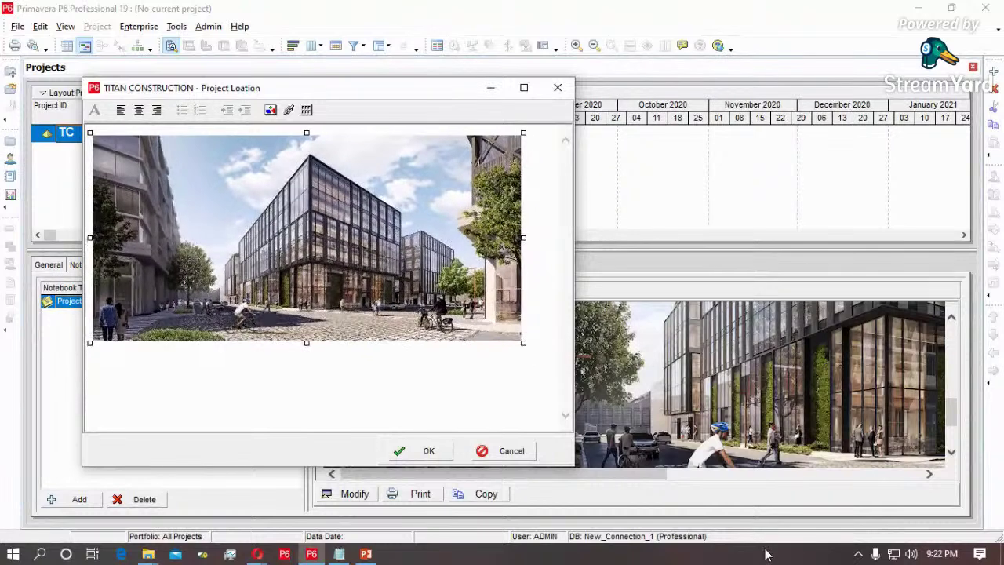
left_click(139, 110)
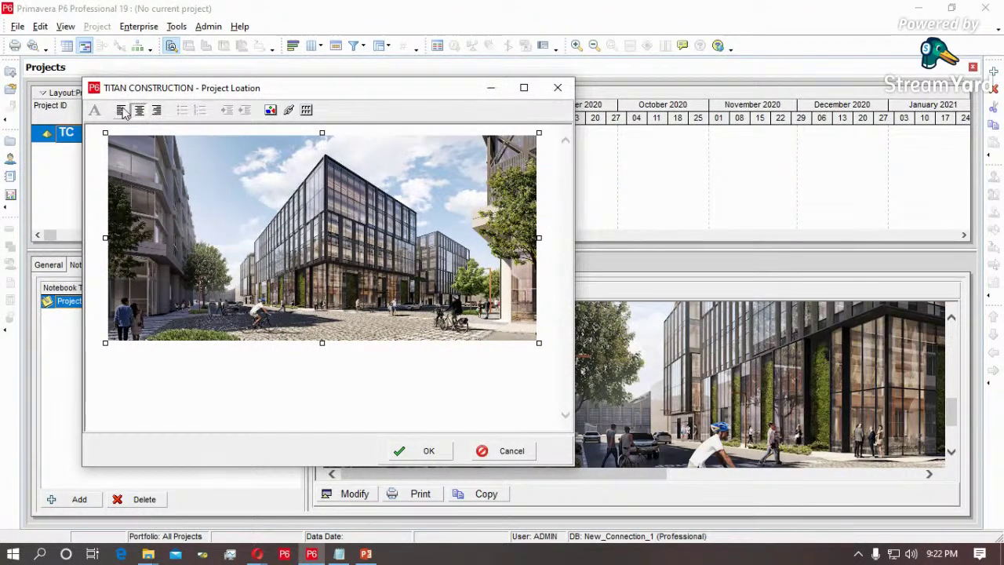
left_click(553, 300)
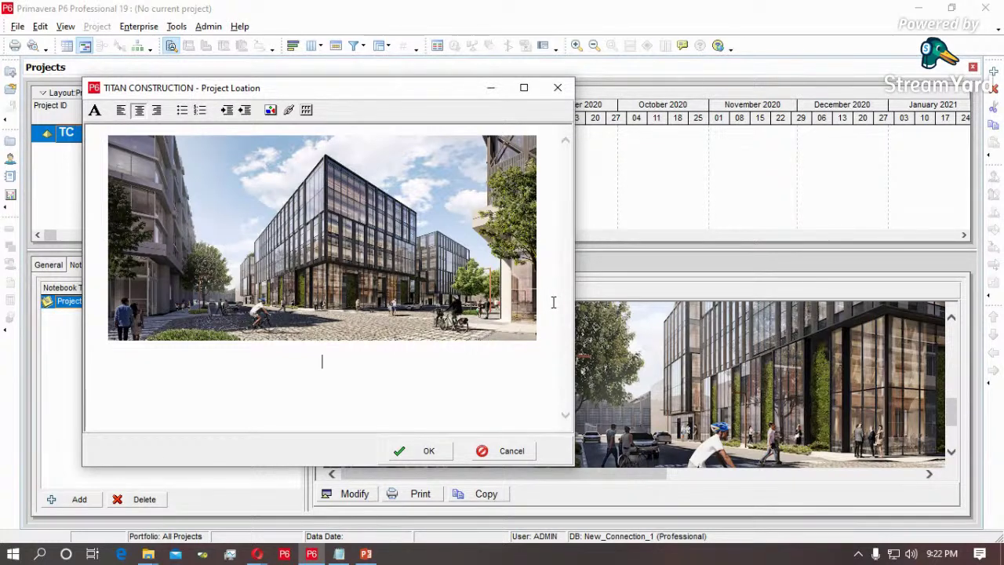
Write the caption 'Titan Construction Headquarter' below the photo, fixing typos, and save the note.
type("Proe")
key("BackSpace")
type("Titan Constrcution hea")
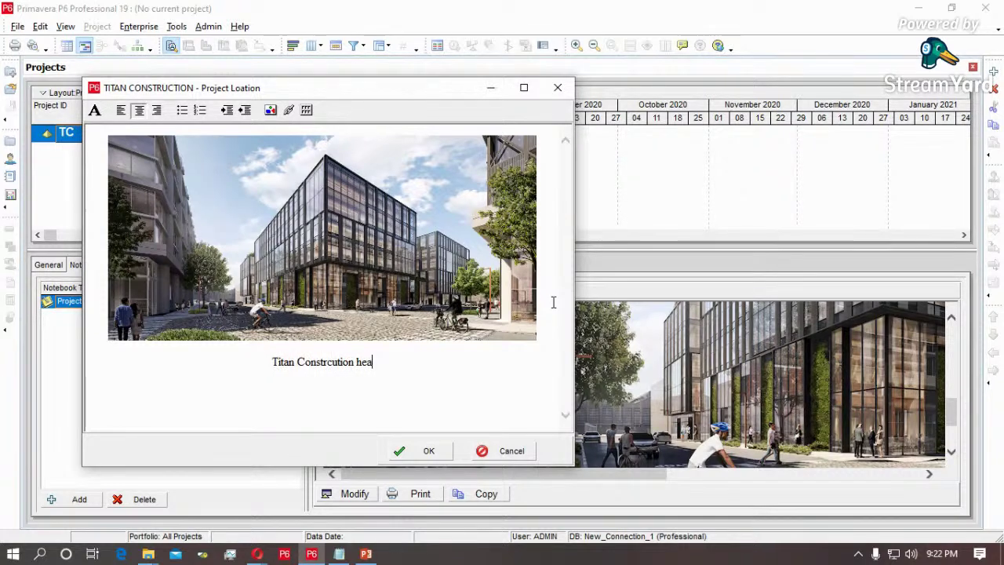
type("dquarted")
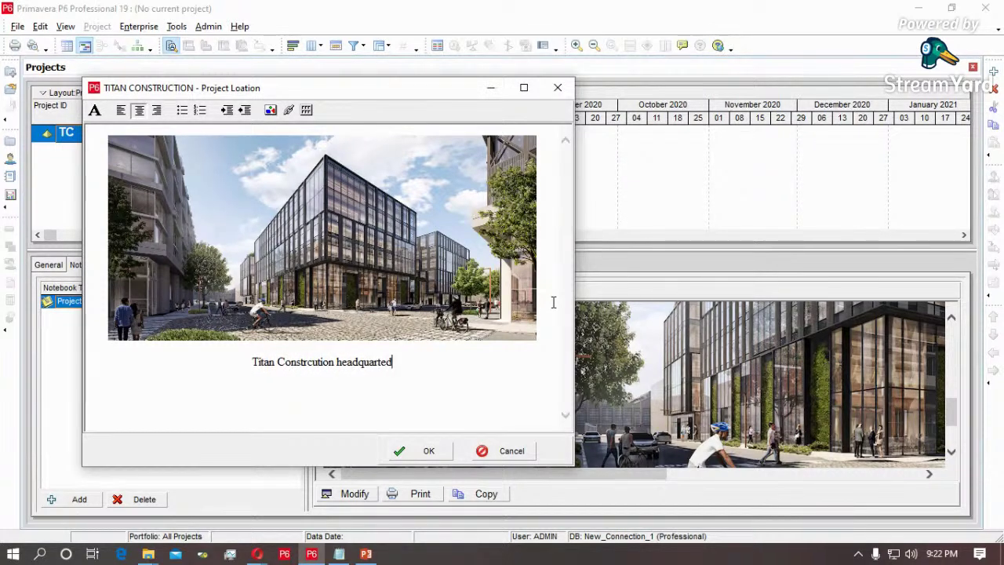
key("BackSpace")
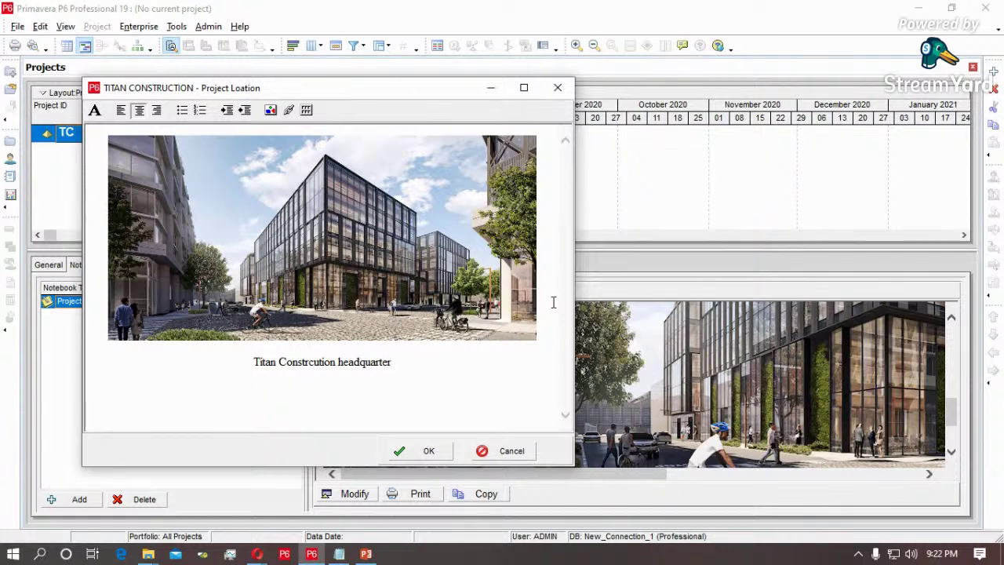
key("Left")
key("Left")
key("Left")
key("BackSpace")
type("H")
key("Left")
key("Left")
key("Left")
key("BackSpace")
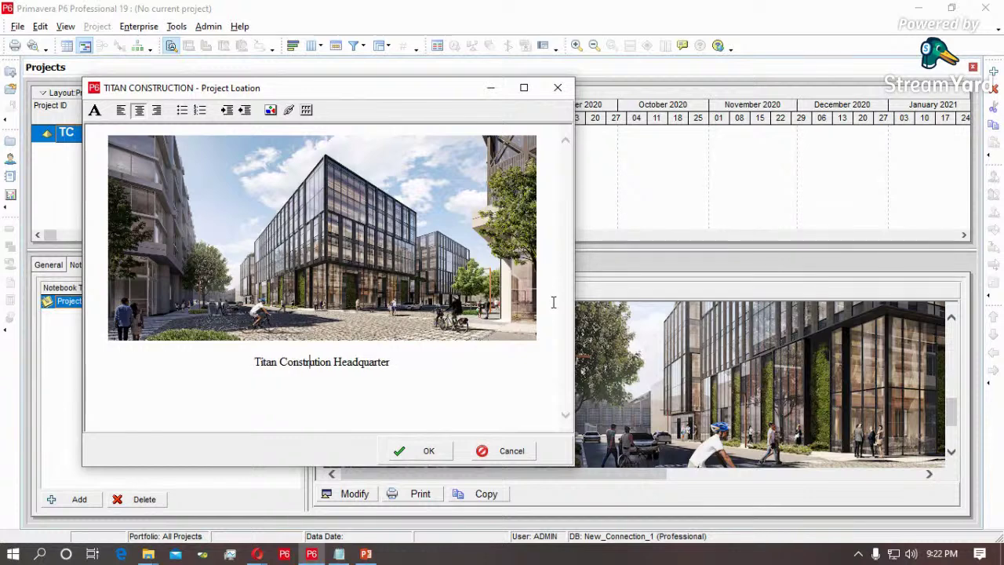
type("c")
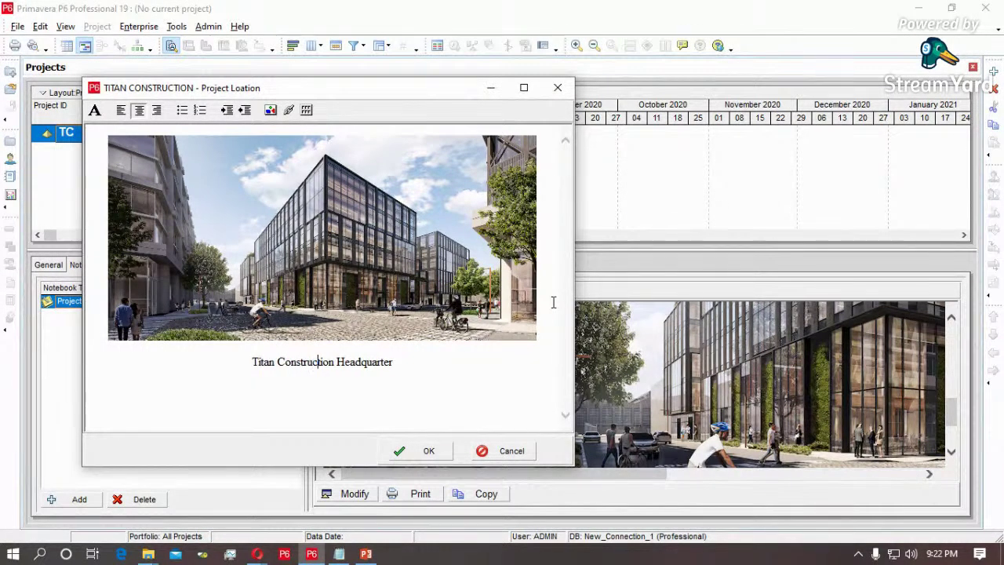
left_click(417, 451)
scroll(559, 368, "down", 2)
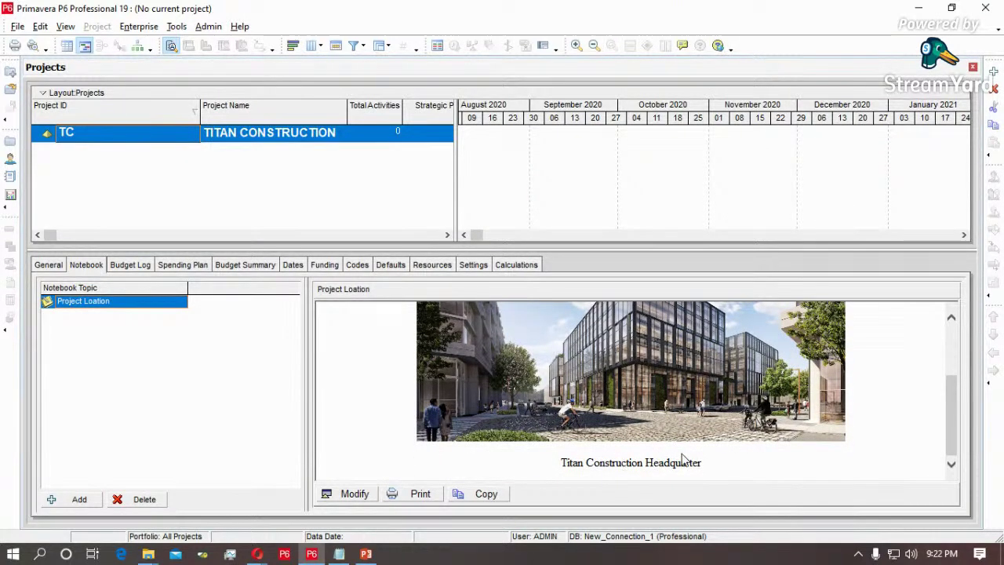
Add a 'website:' line after the caption and start a hyperlink, switching over to Opera.
left_click(347, 494)
left_click(364, 323)
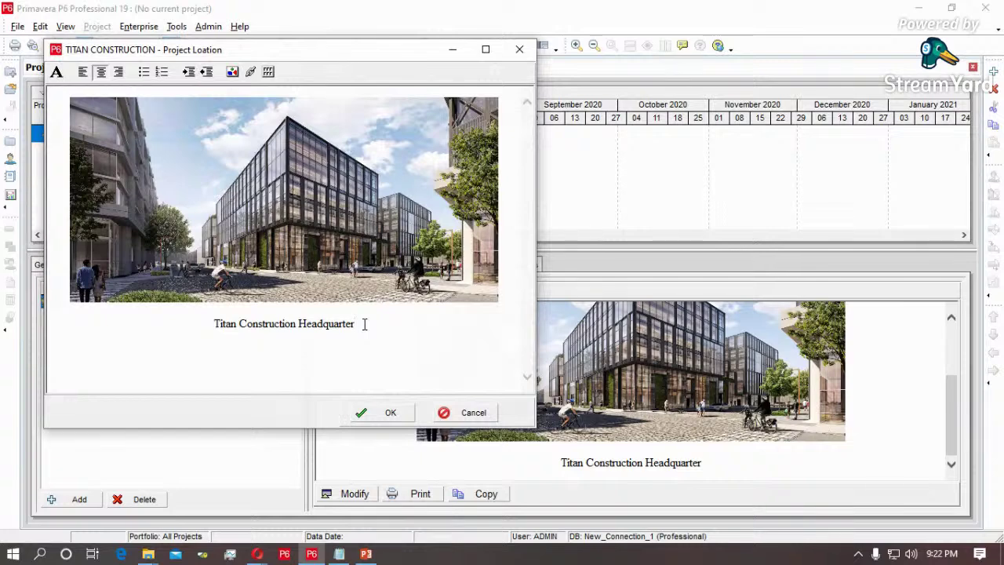
type("website")
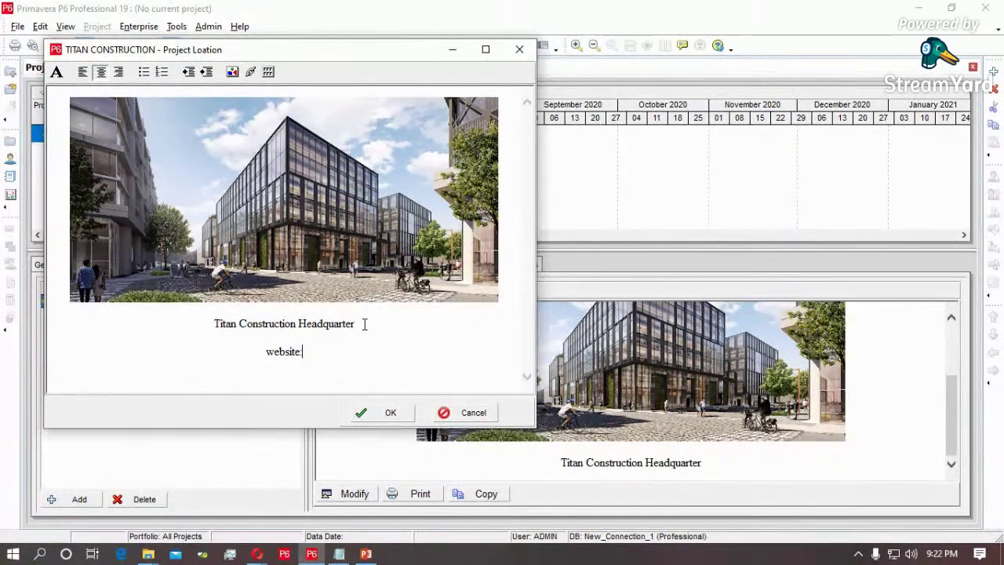
type(":")
left_click(251, 72)
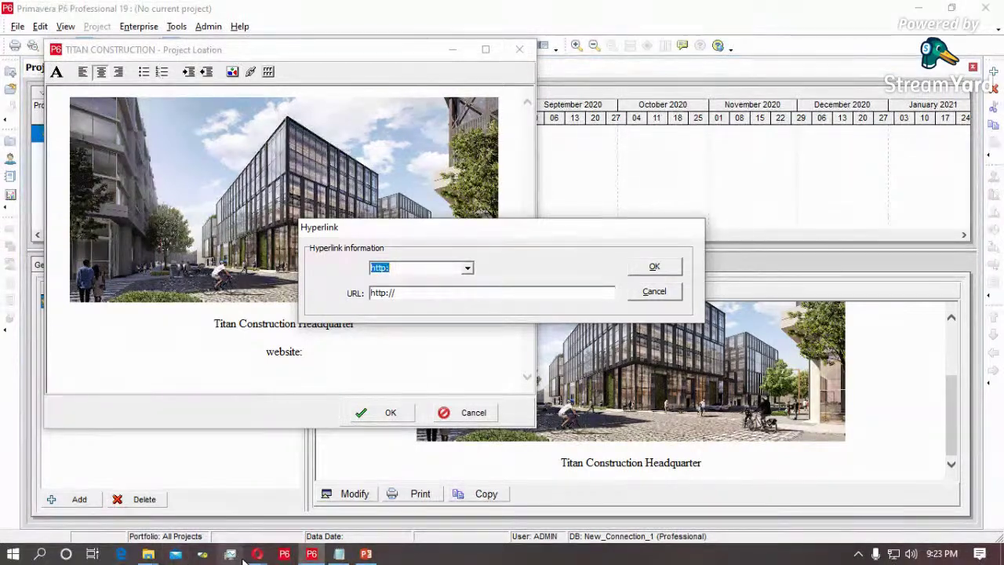
mouse_move(255, 559)
mouse_move(238, 503)
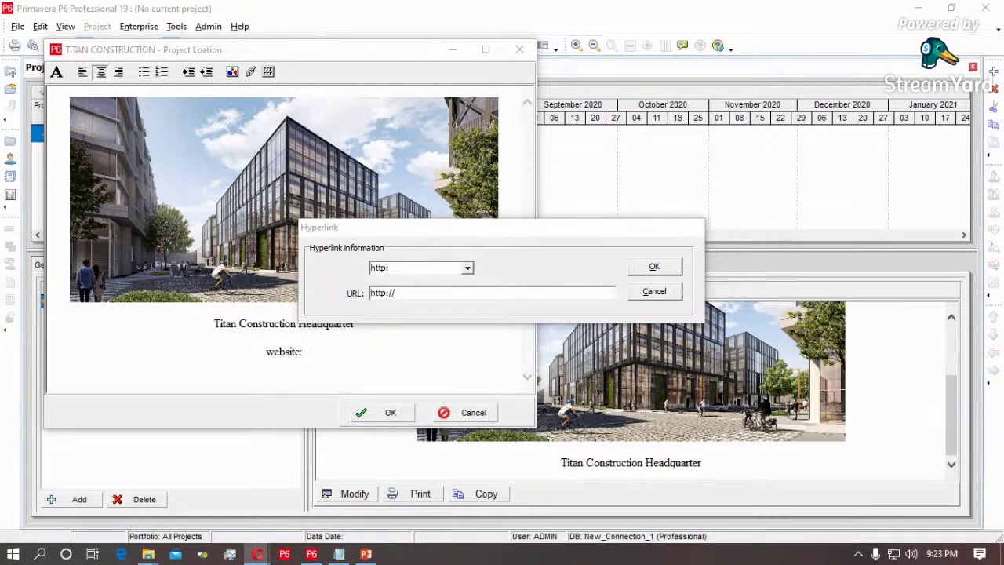
key("alt+Tab")
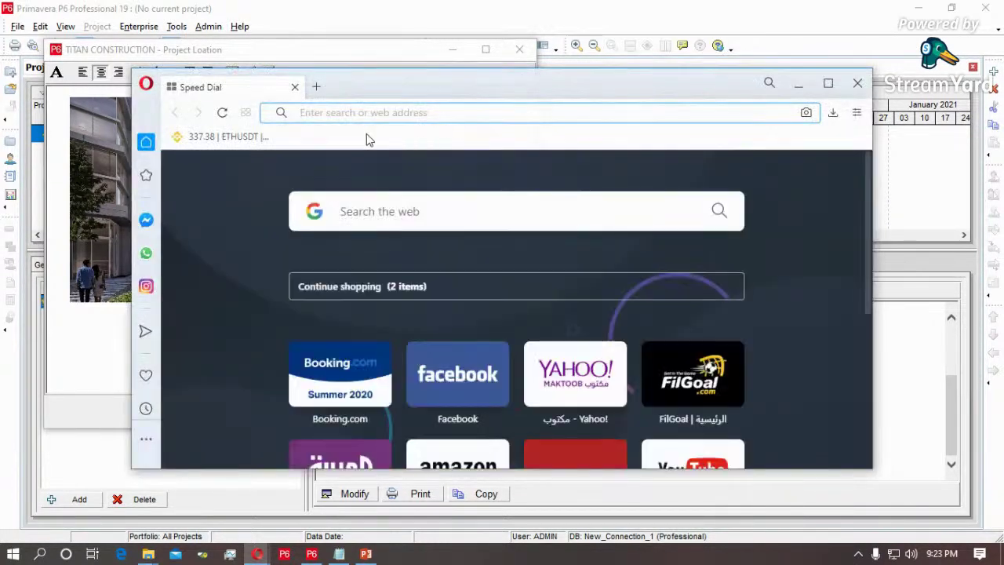
Open the saved Facebook shortcut from Opera's Speed Dial and scroll through the page.
left_click(447, 378)
left_click(448, 378)
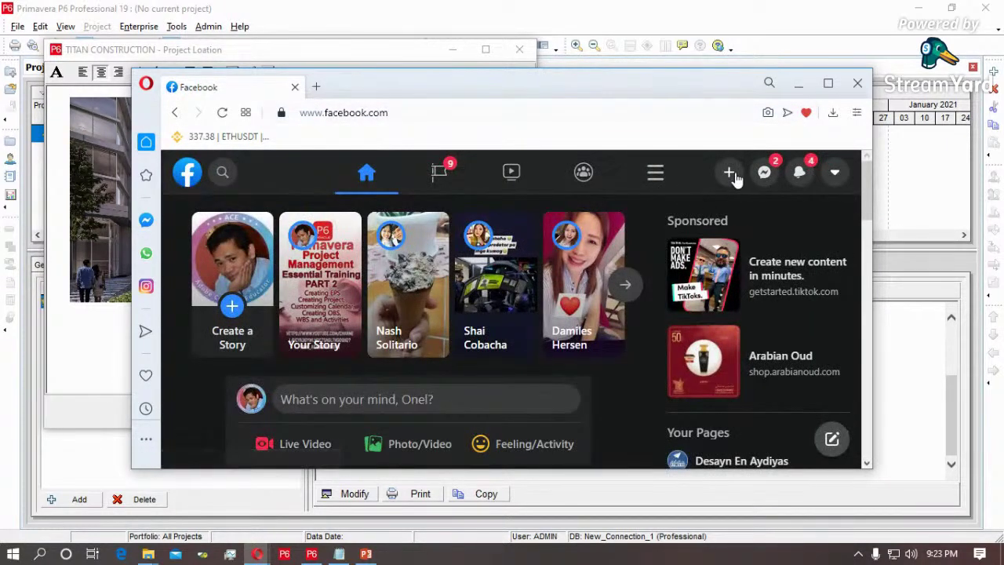
scroll(612, 225, "down", 3)
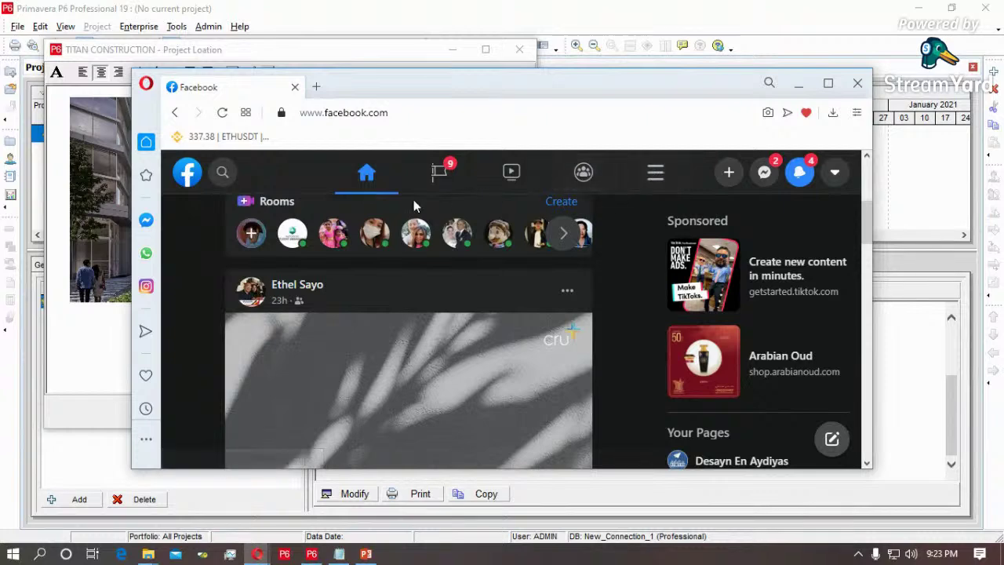
scroll(270, 238, "up", 3)
scroll(753, 314, "down", 3)
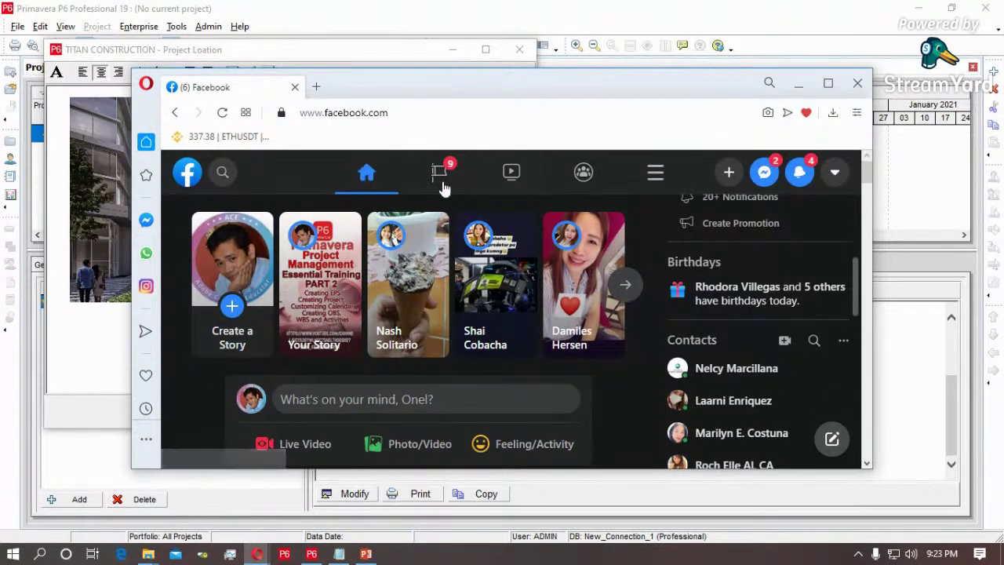
scroll(616, 304, "down", 1)
scroll(597, 301, "down", 4)
scroll(490, 292, "up", 3)
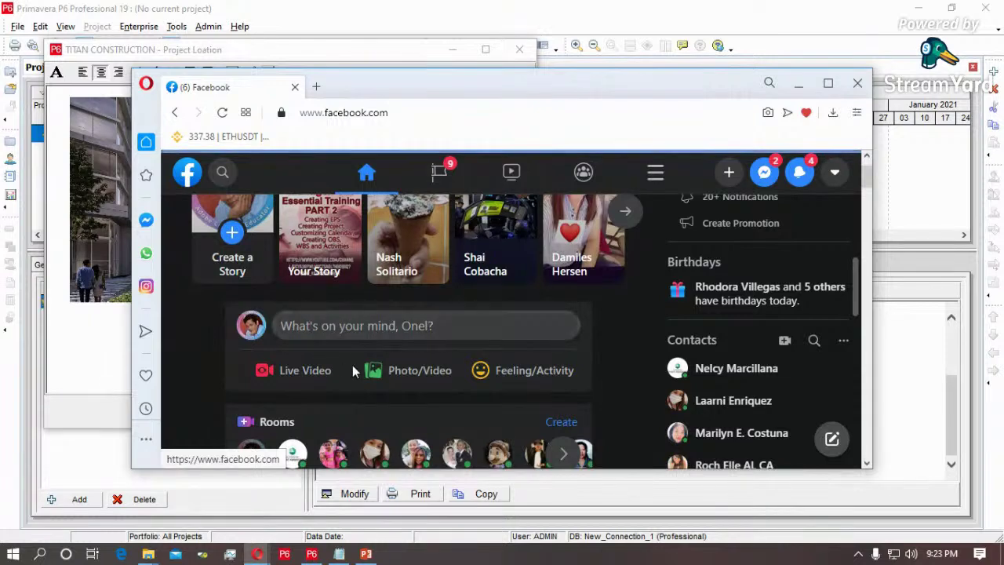
scroll(376, 361, "down", 1)
scroll(775, 287, "up", 3)
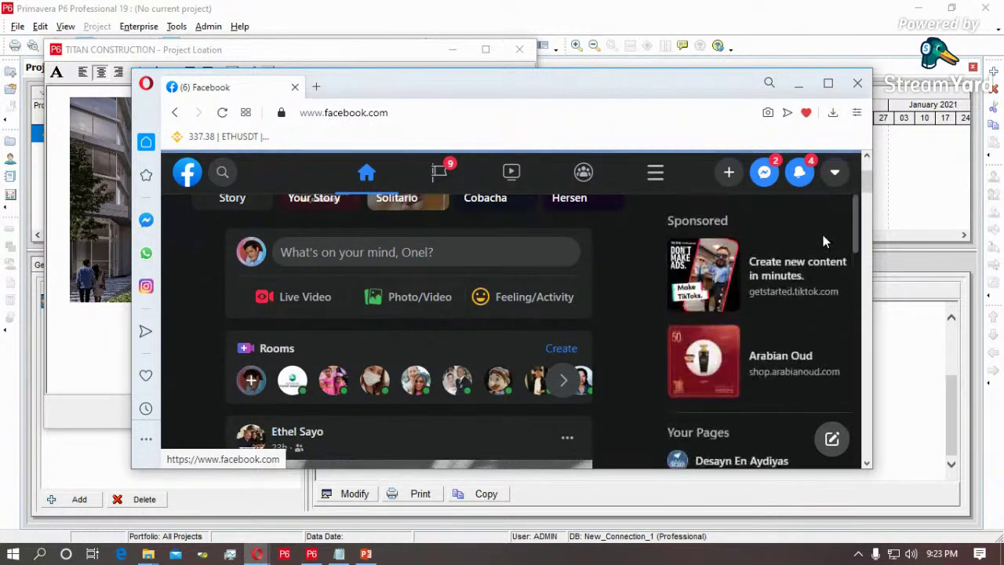
Maximize Opera, go to the profile page, select its URL, and minimize the browser.
left_click(828, 83)
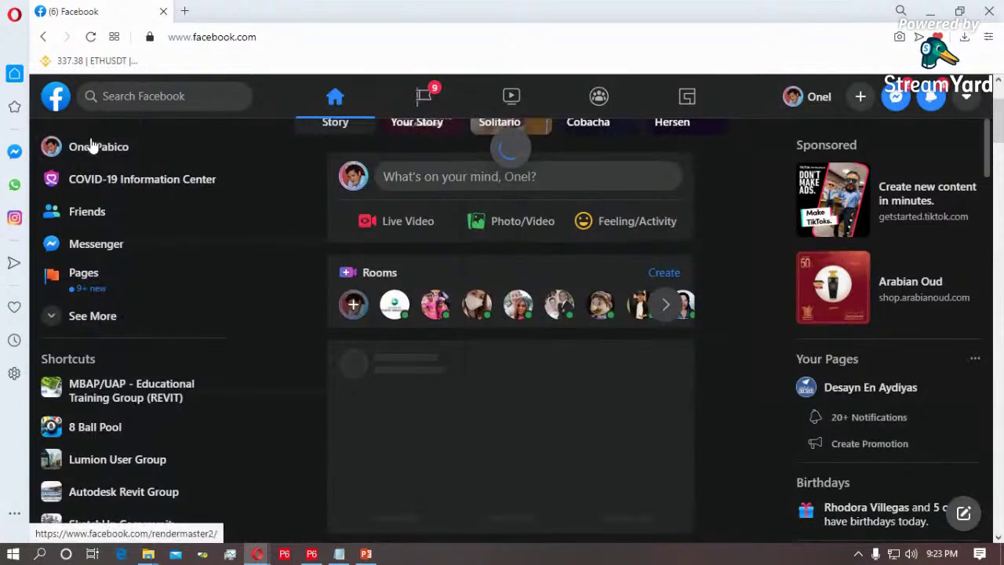
left_click(92, 148)
left_click(334, 37)
key("ctrl+c")
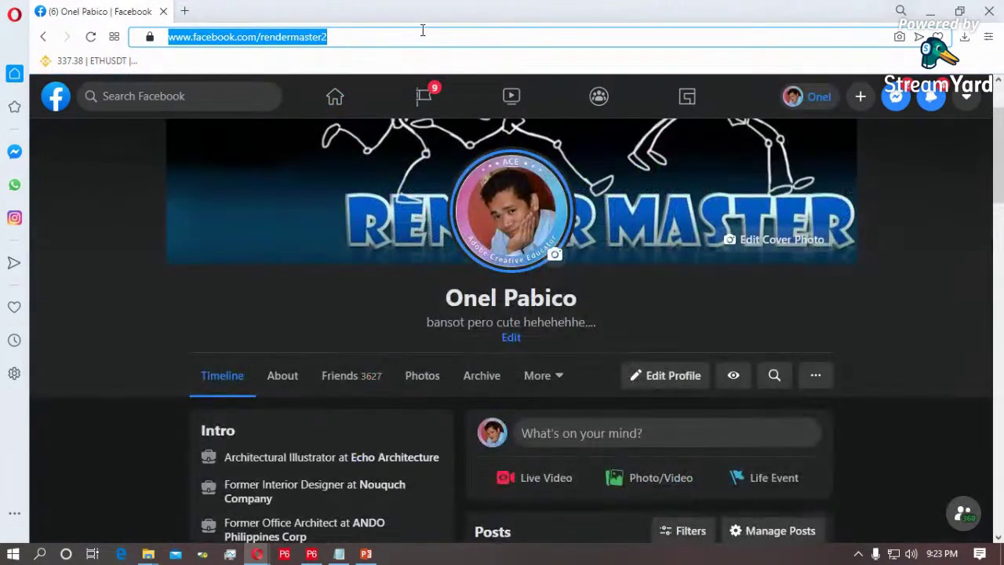
left_click(931, 11)
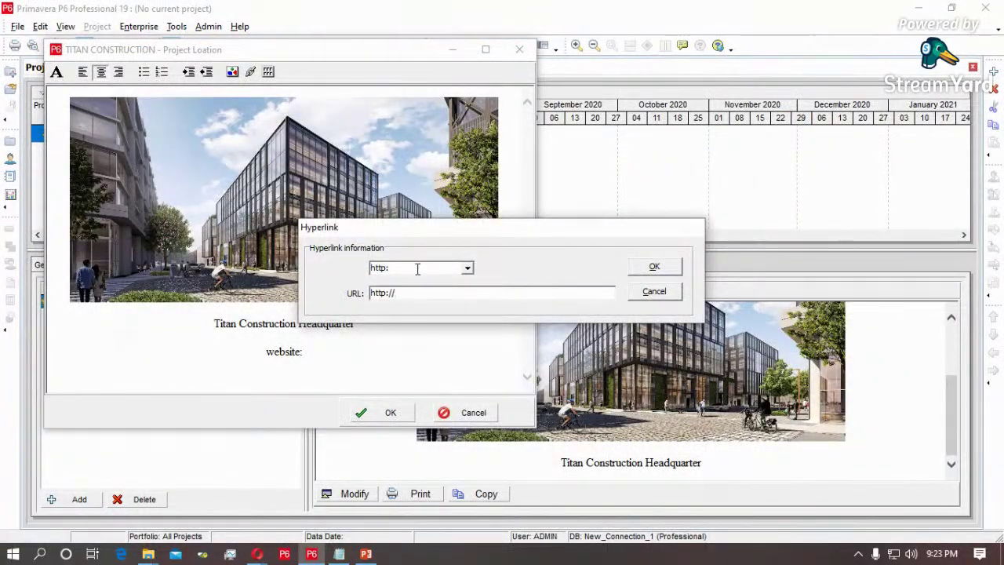
Link the website text to the pasted Facebook profile URL using http:, save the notebook, and test the link.
left_click(465, 269)
left_click(466, 269)
key("ctrl+v")
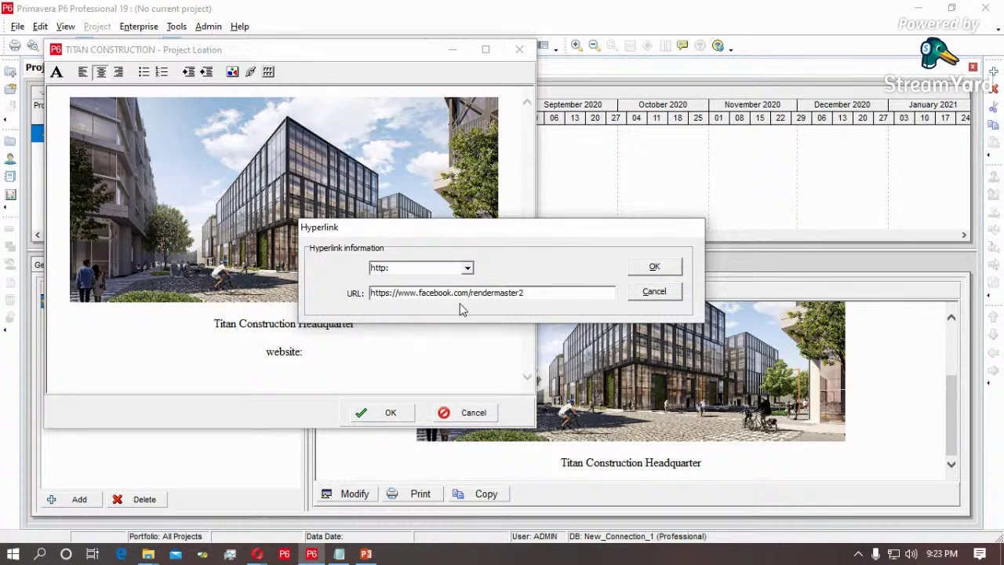
left_click(656, 269)
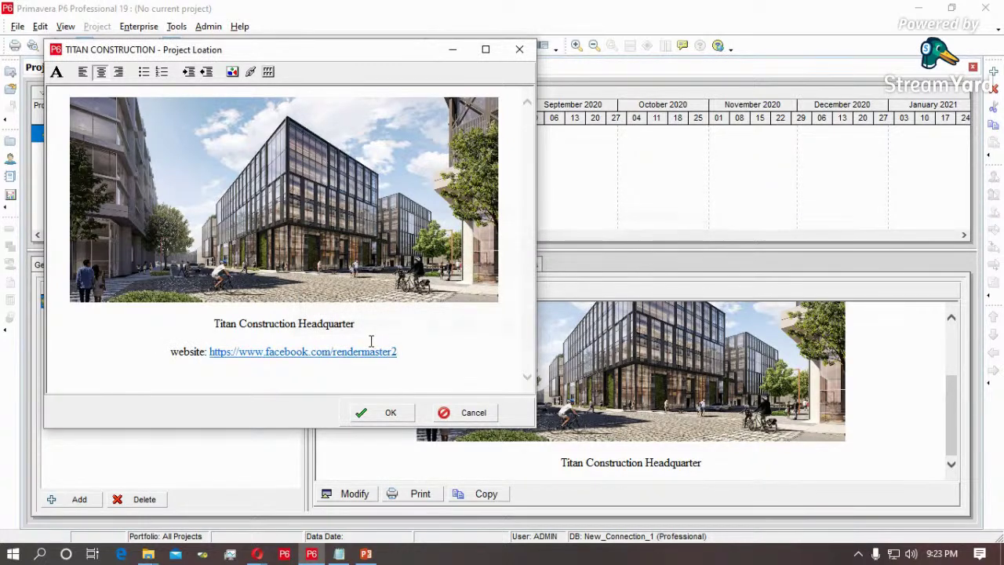
left_click(367, 413)
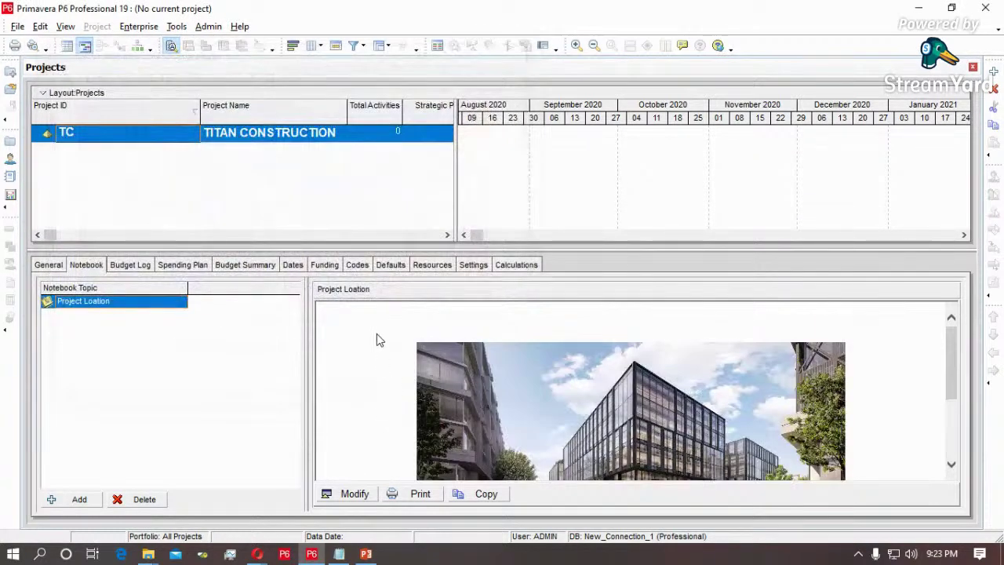
scroll(382, 310, "down", 5)
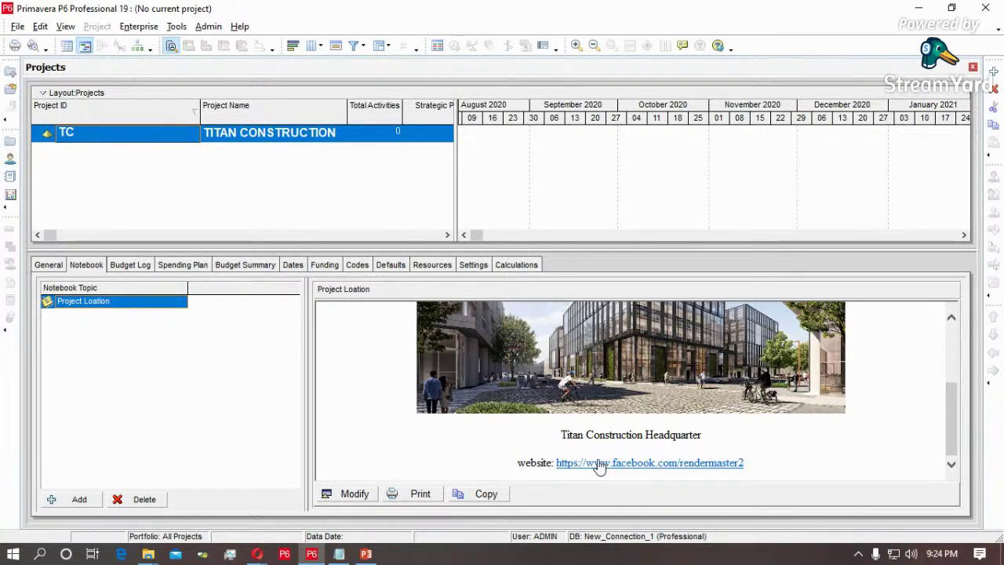
left_click(623, 462)
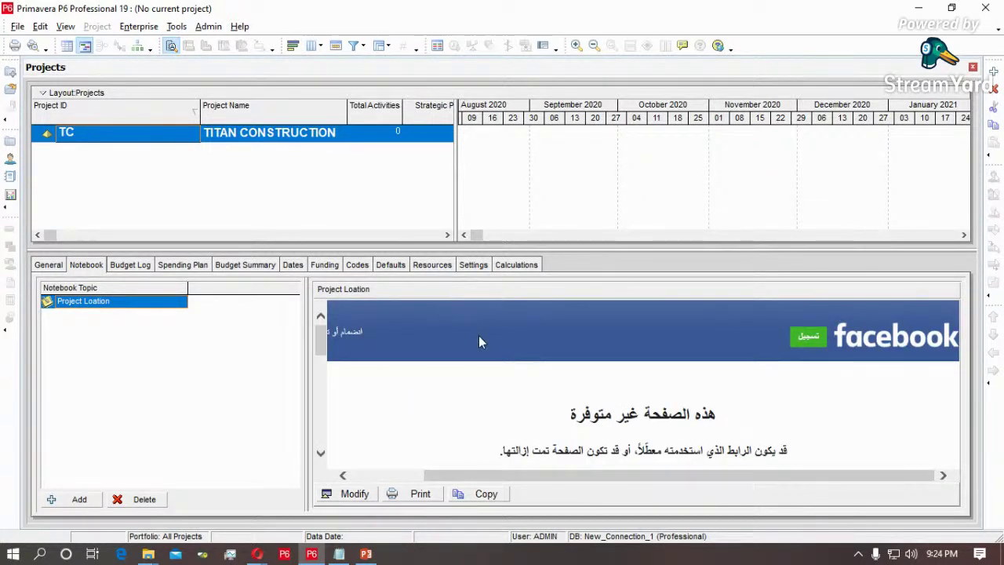
scroll(491, 340, "down", 3)
scroll(640, 360, "down", 5)
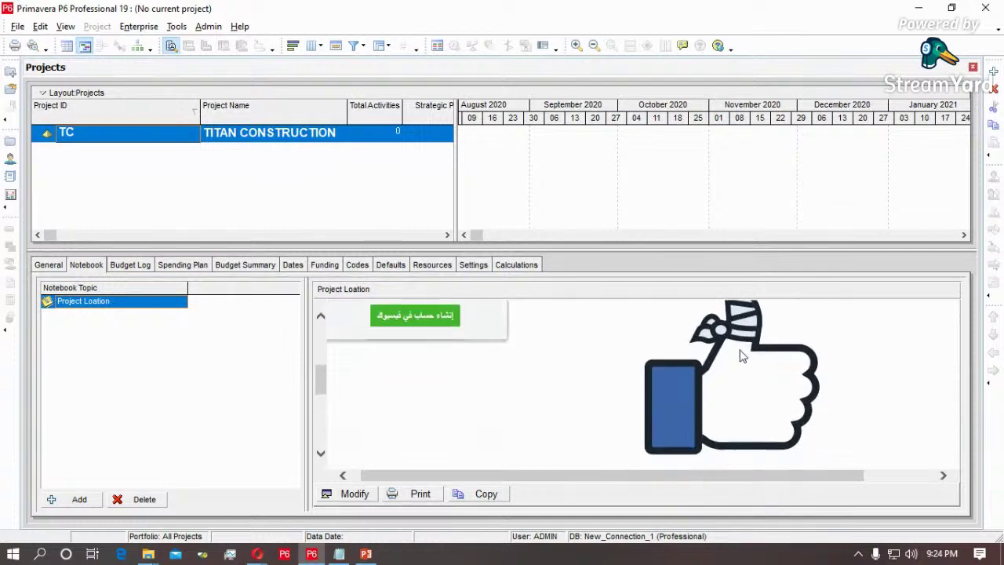
scroll(609, 350, "up", 8)
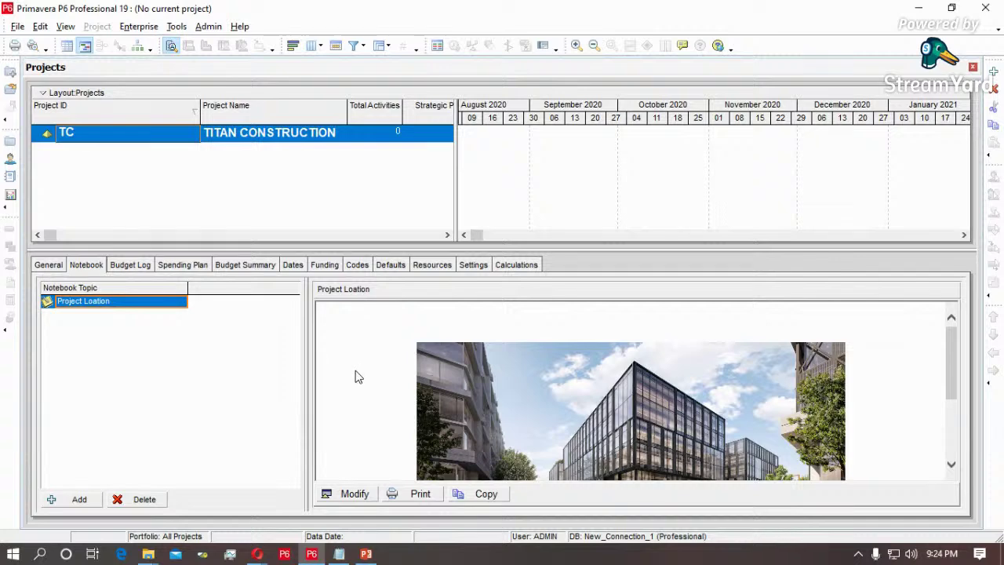
left_click(353, 495)
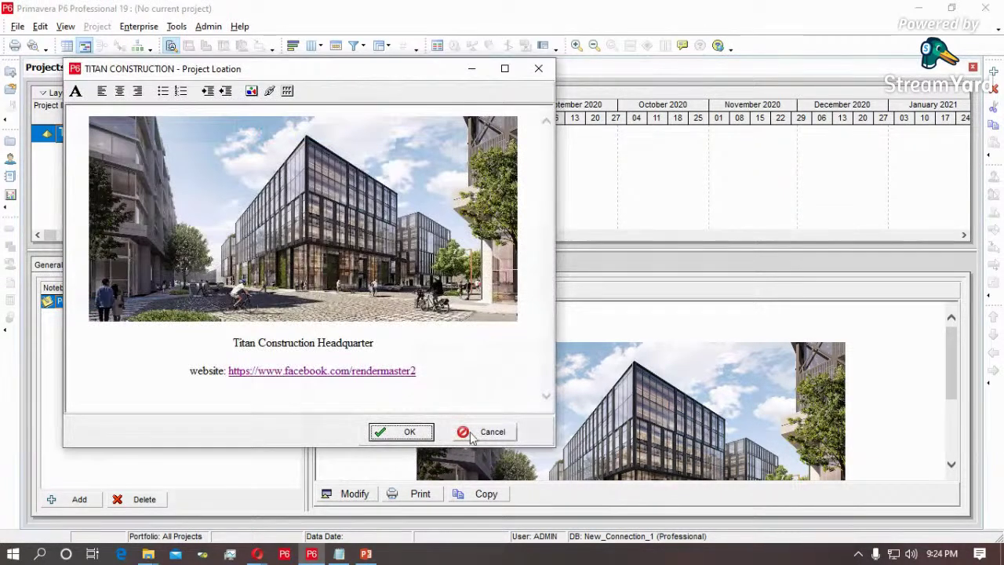
left_click(467, 431)
Delete the Project Location notebook topic, then browse the topic list without assigning any topic.
left_click(143, 499)
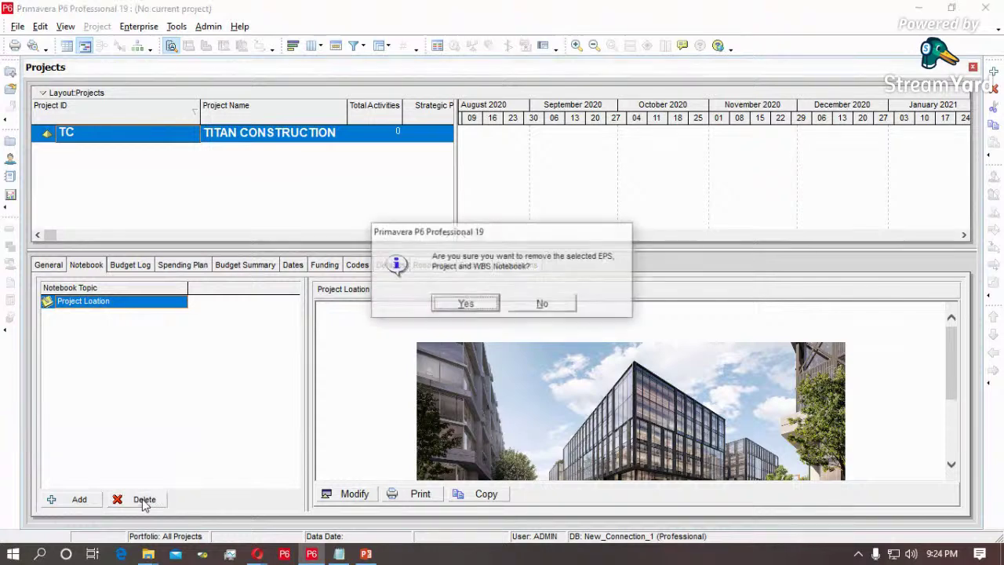
left_click(463, 306)
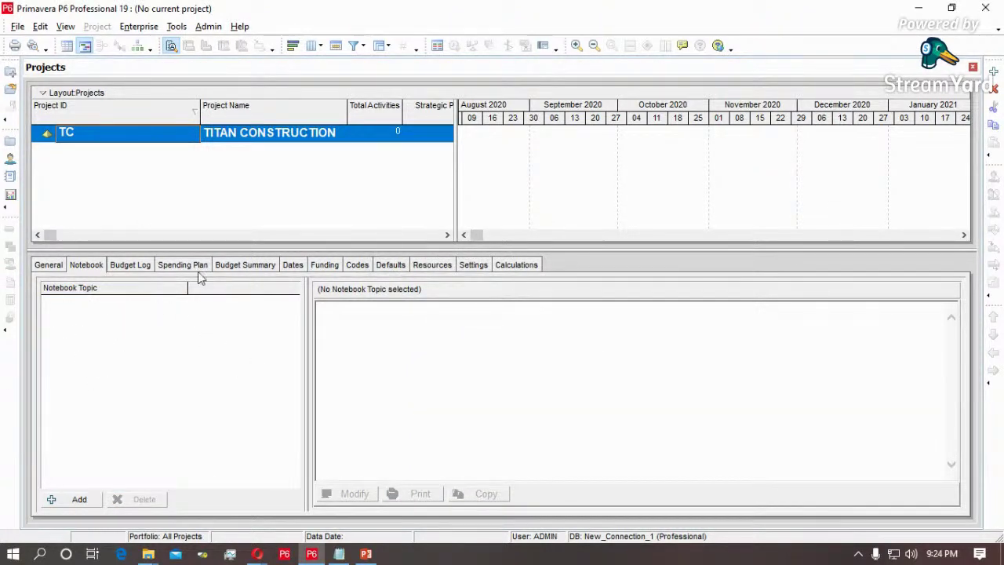
left_click(83, 500)
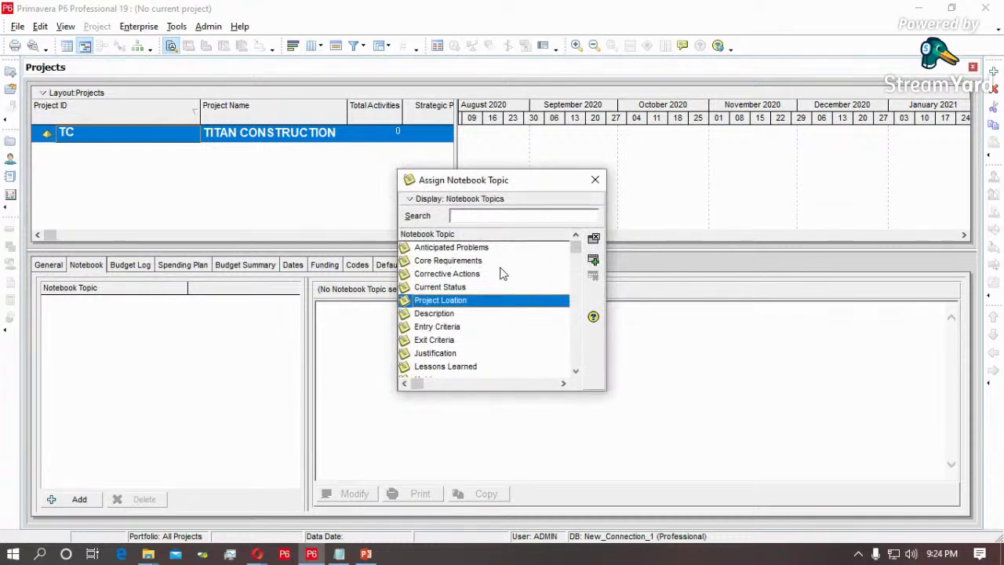
left_click(455, 327)
scroll(499, 287, "down", 3)
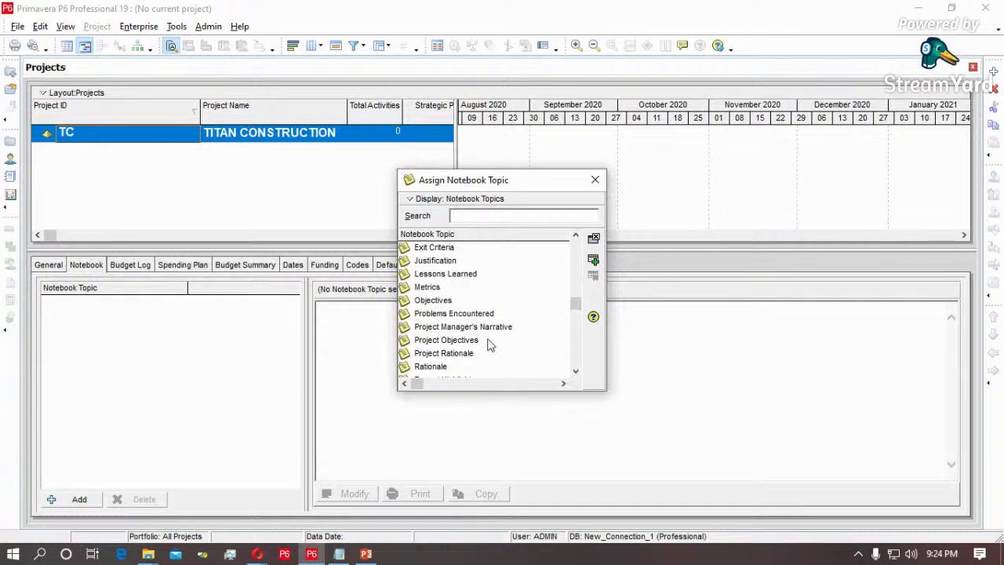
left_click(596, 180)
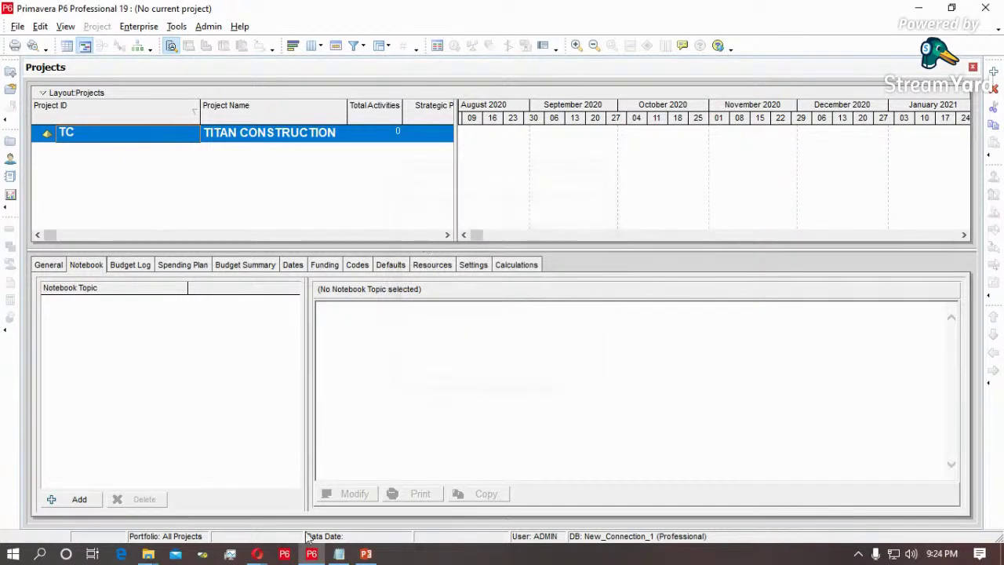
Close the Facebook browser window and return to Primavera P6.
mouse_move(259, 557)
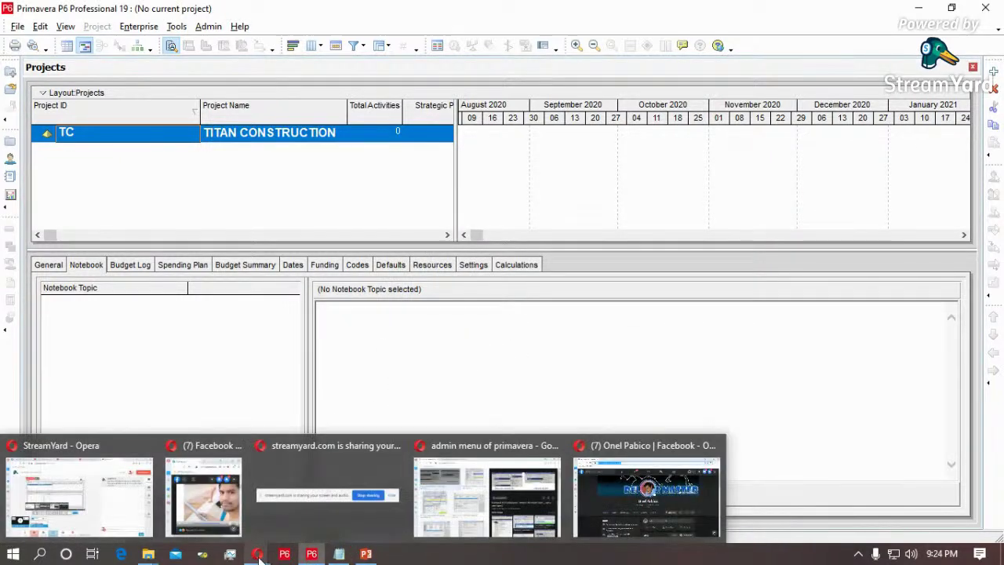
left_click(627, 478)
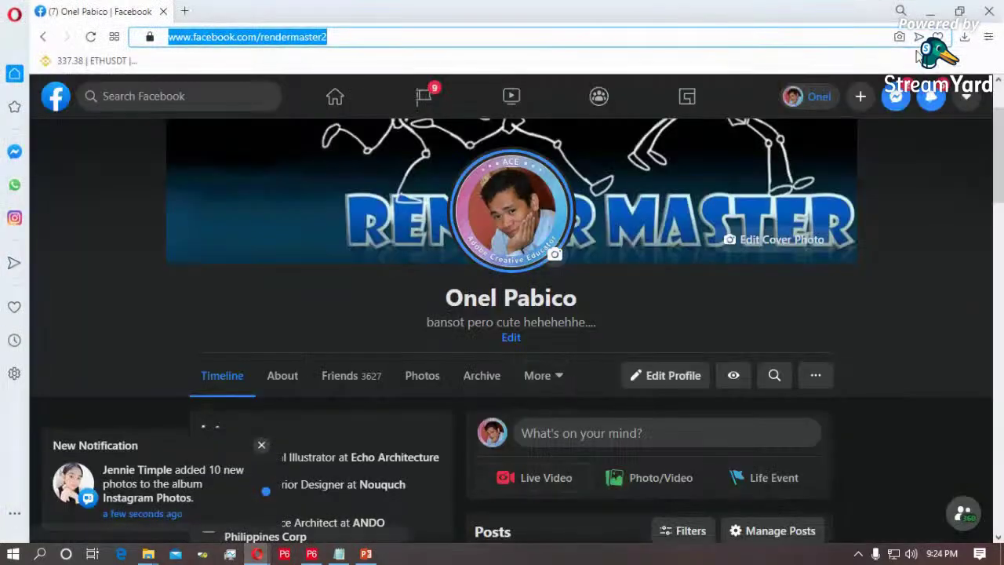
left_click(982, 16)
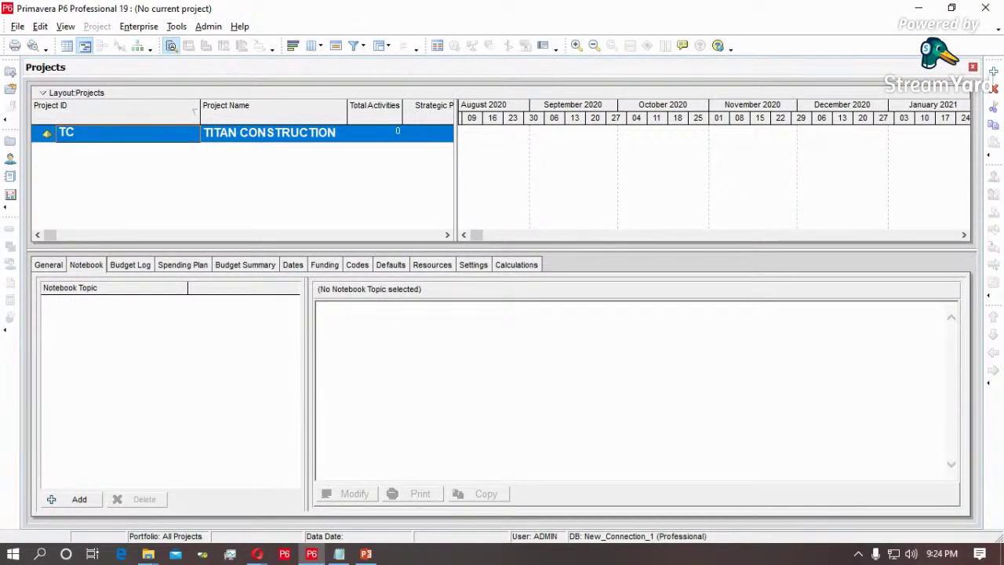
left_click(258, 554)
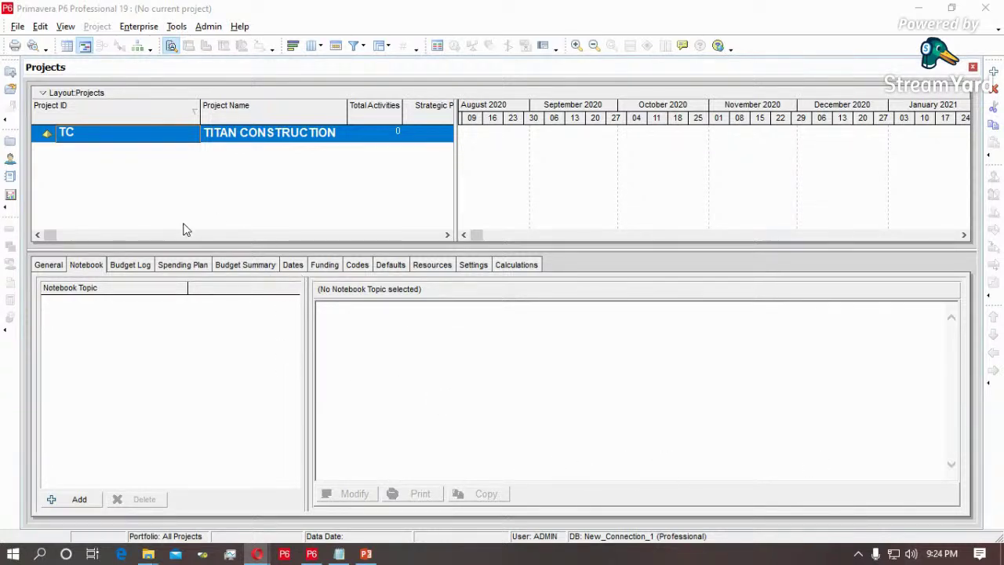
View the Budget Log, Spending Plan and Budget Summary tabs, then dismiss the antivirus notification.
left_click(127, 266)
left_click(177, 267)
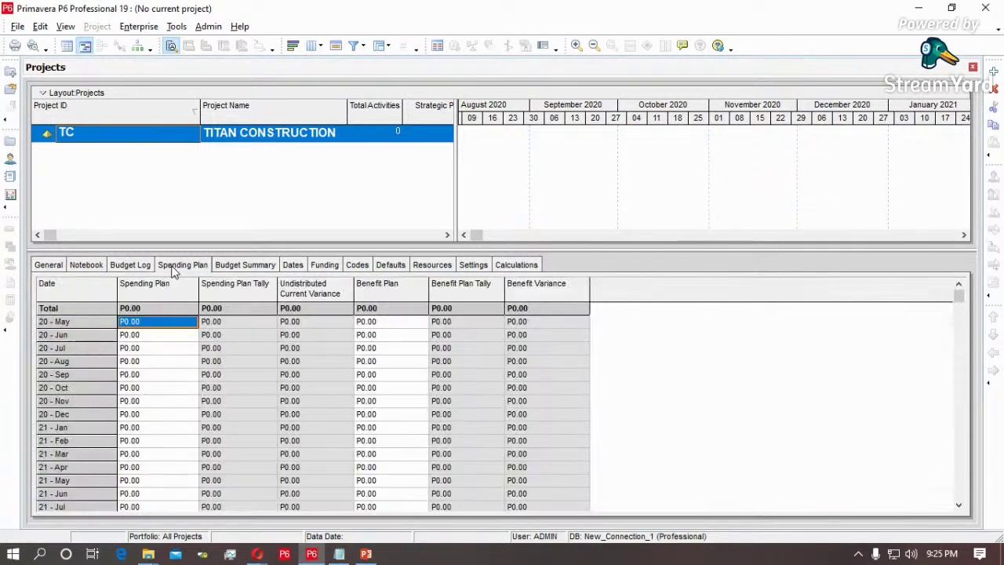
left_click(242, 267)
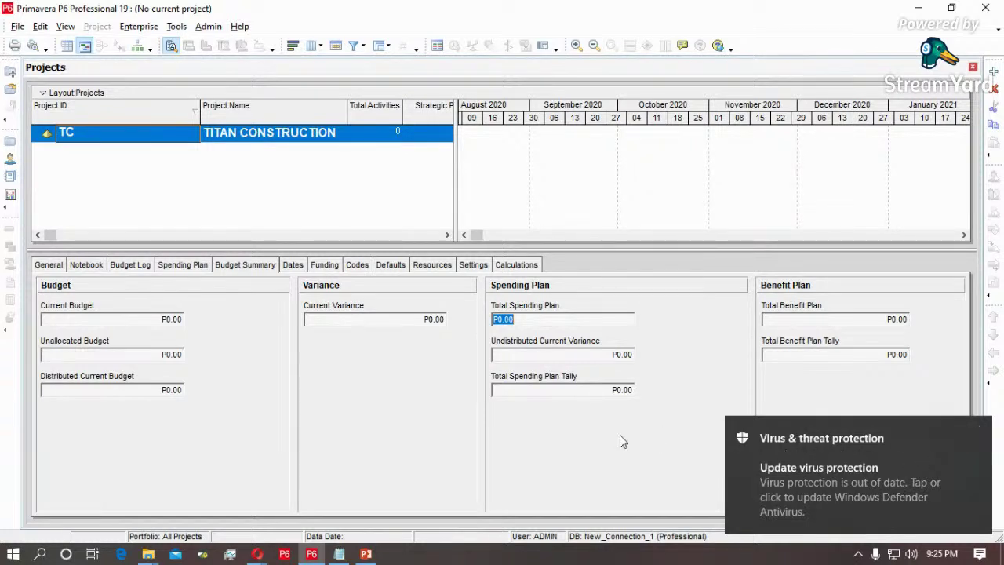
left_click(978, 430)
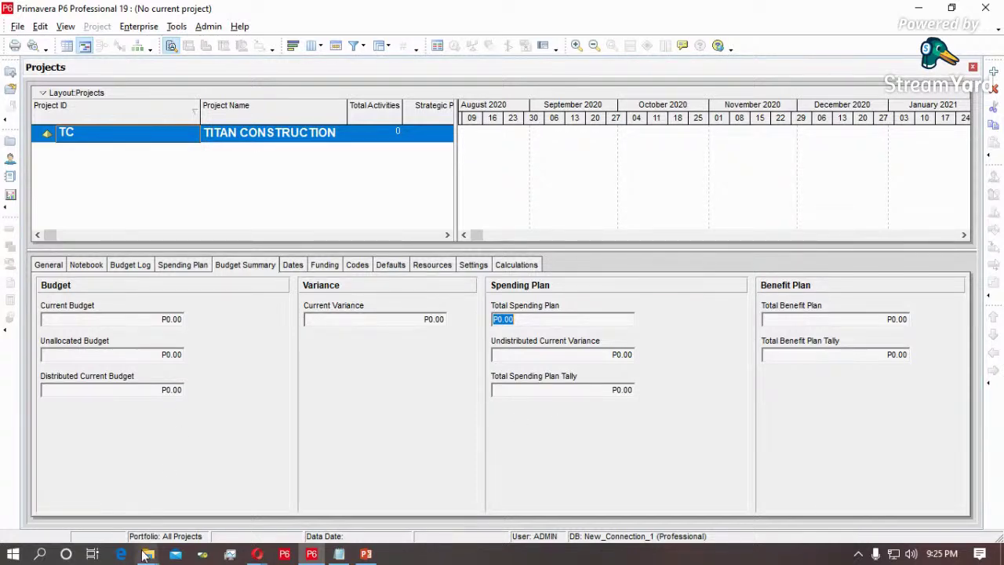
Browse Local Disk (D:) through 2 TUTORIAL and Adobe Photoshop Advanced, open 1 INSTALLER, then minimise.
mouse_move(148, 554)
left_click(209, 515)
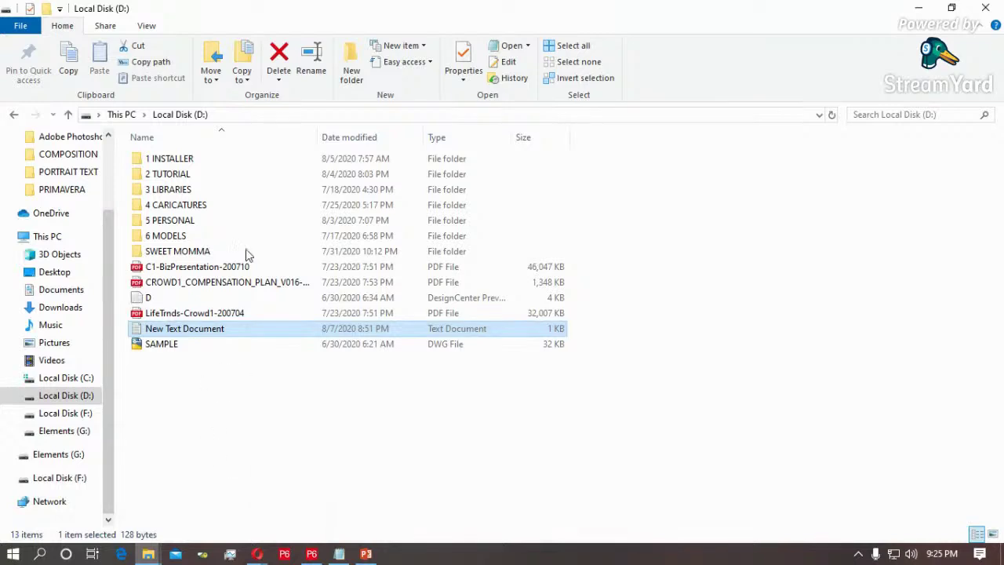
double_click(185, 174)
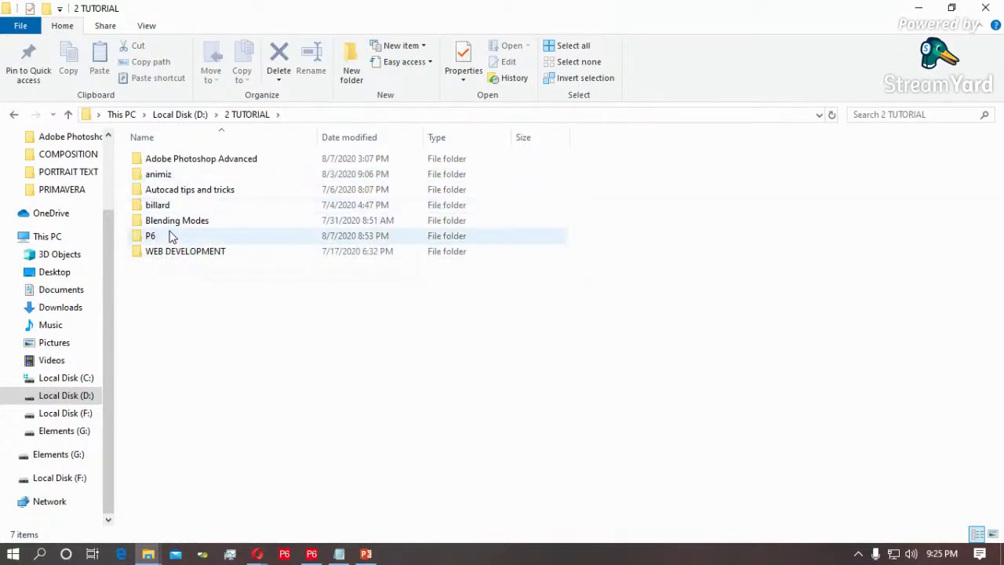
left_click(199, 160)
double_click(200, 160)
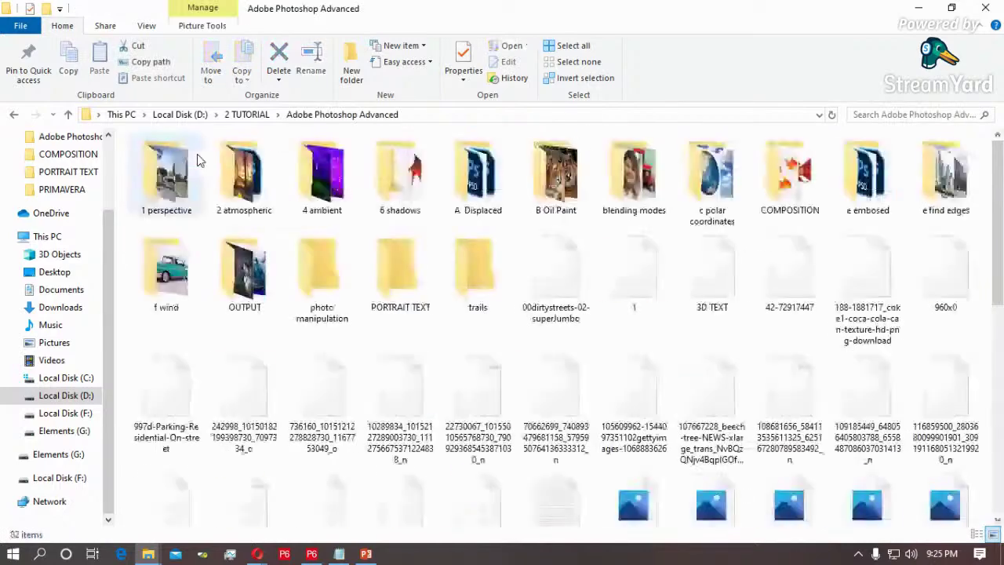
left_click(263, 114)
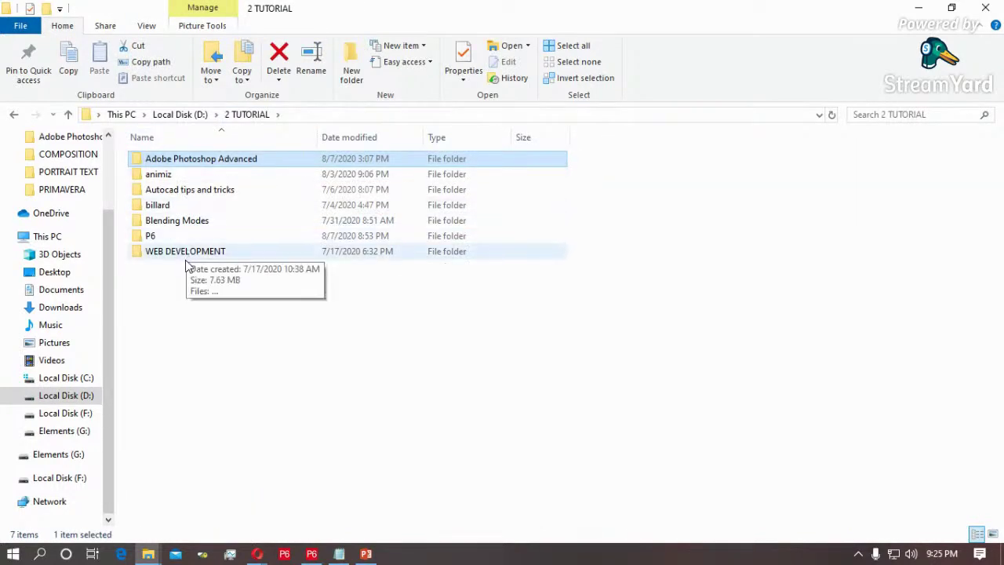
left_click(173, 115)
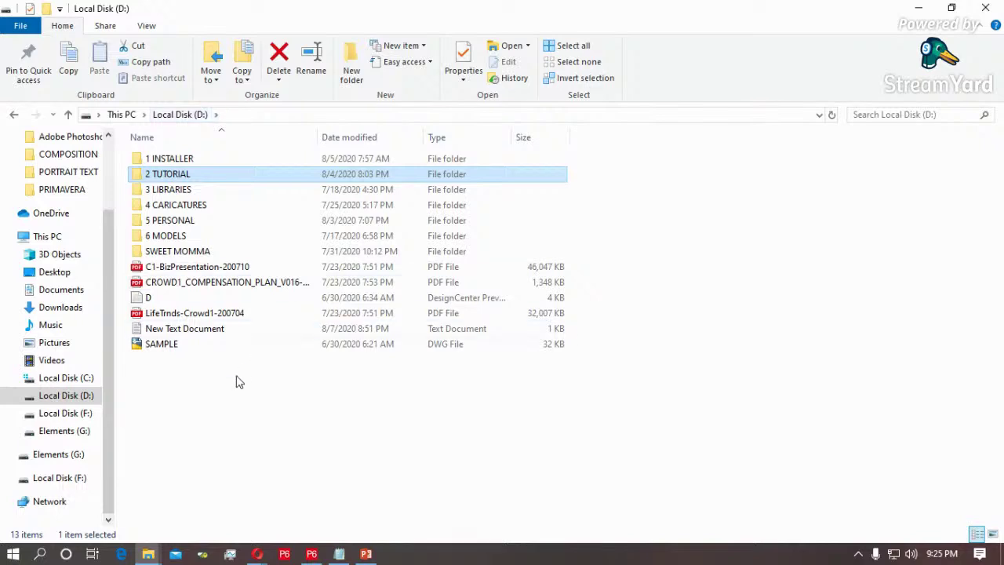
double_click(196, 160)
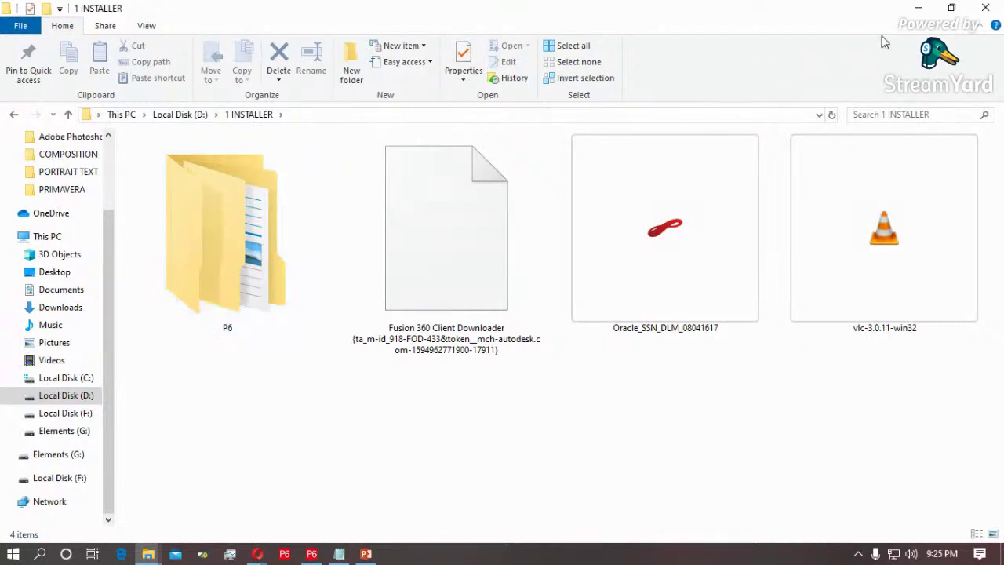
left_click(918, 8)
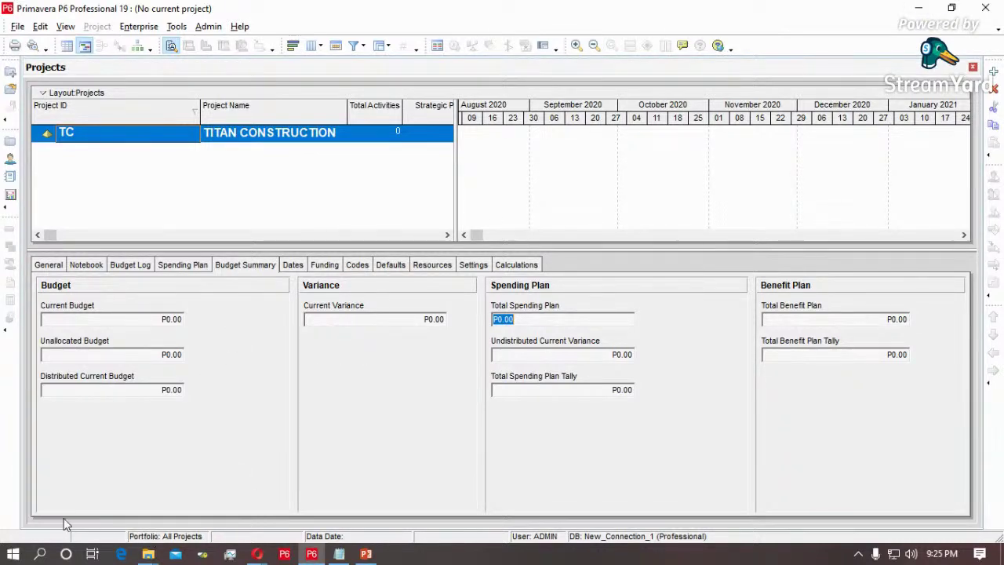
From Quick access, browse Pictures' Adobe Photoshop Advanced, COMPOSITION, PORTRAIT TEXT and PRIMAVERA folders, then minimise File Explorer.
left_click(148, 553)
left_click(137, 534)
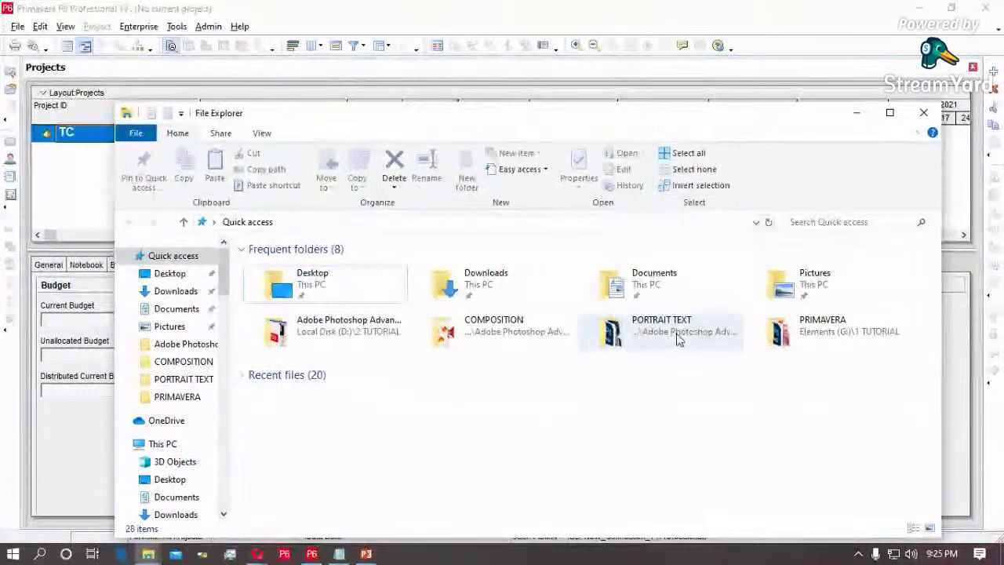
left_click(174, 326)
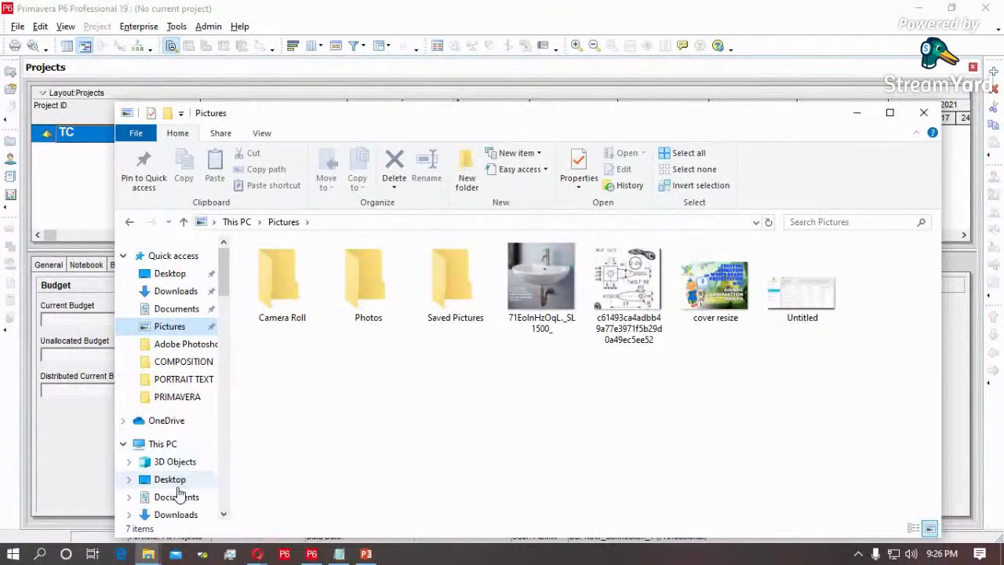
left_click(185, 343)
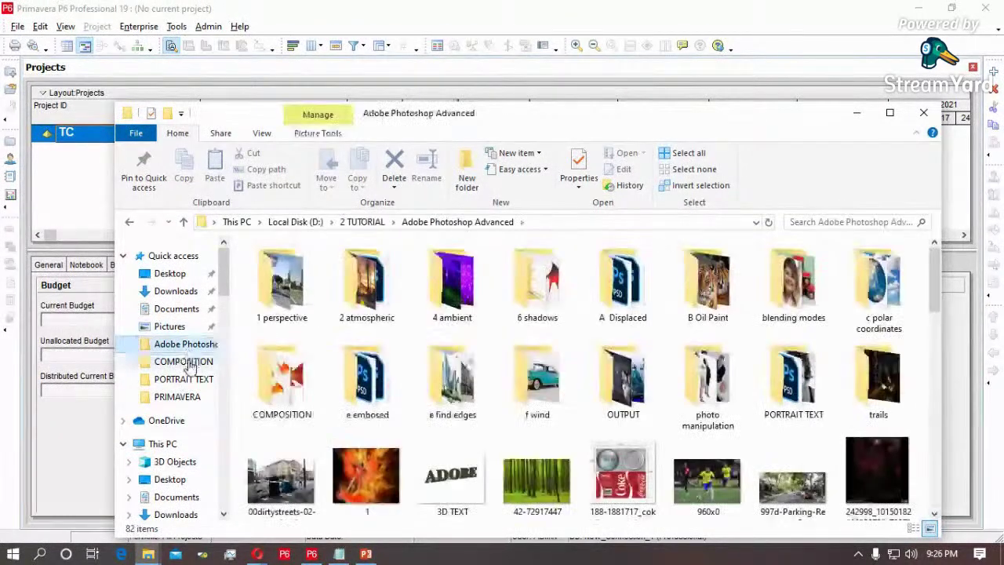
scroll(491, 360, "down", 2)
left_click(183, 361)
left_click(185, 380)
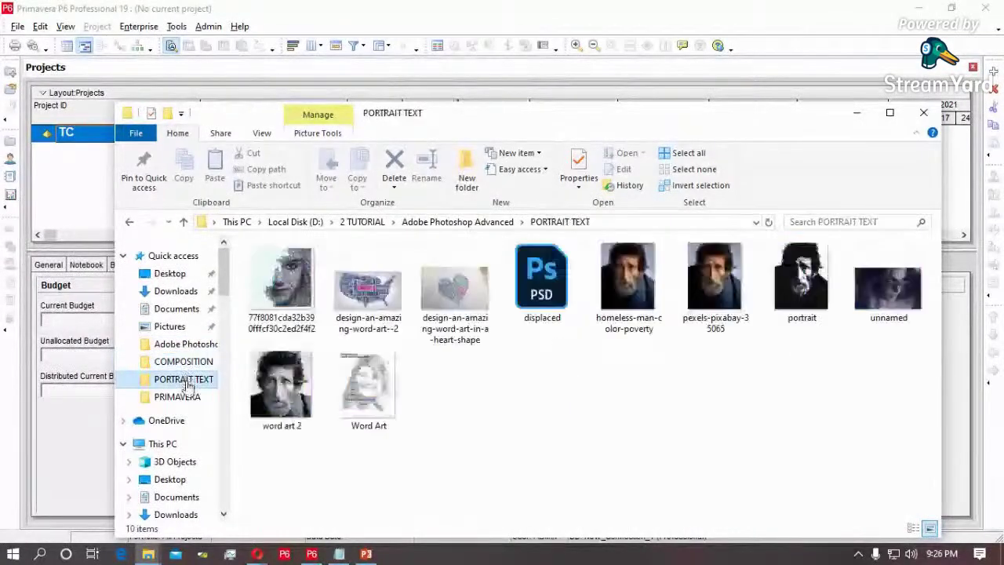
left_click(185, 397)
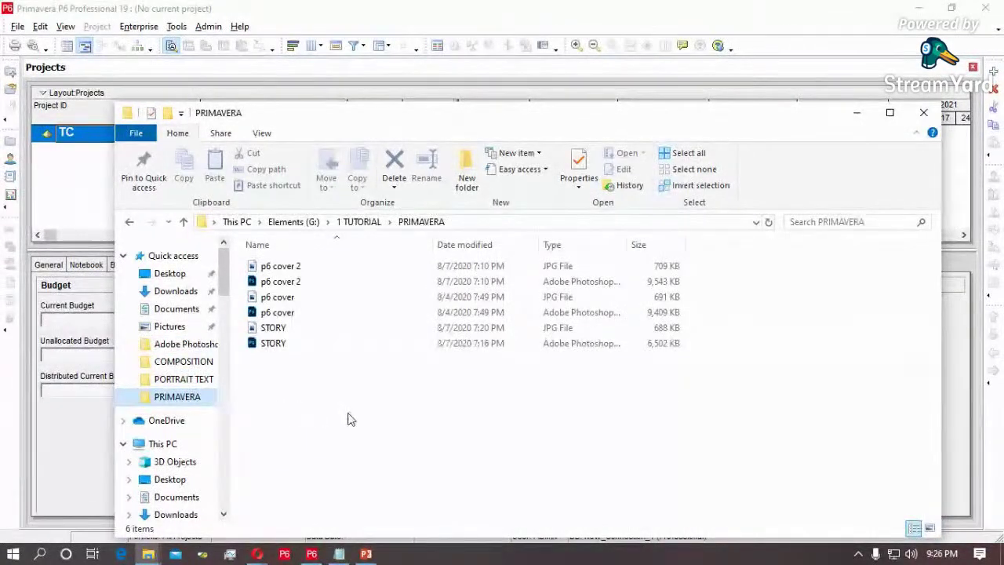
left_click(184, 345)
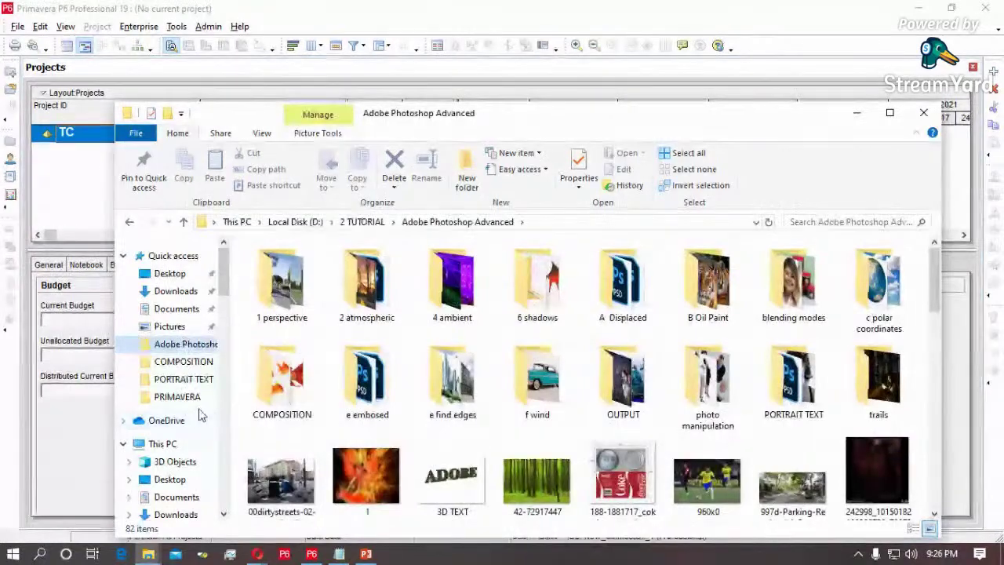
scroll(196, 408, "down", 3)
scroll(584, 402, "down", 5)
scroll(584, 403, "down", 10)
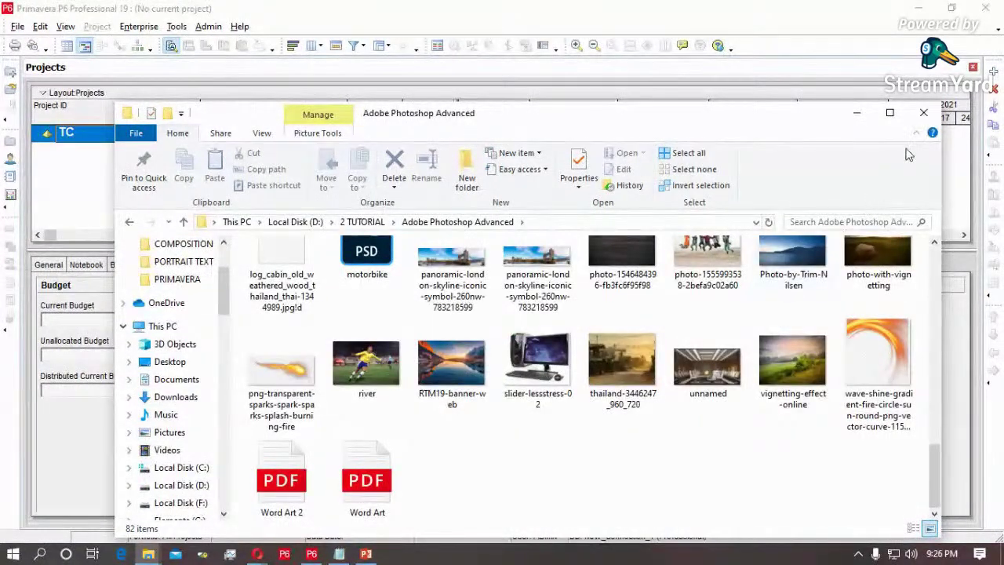
left_click(857, 112)
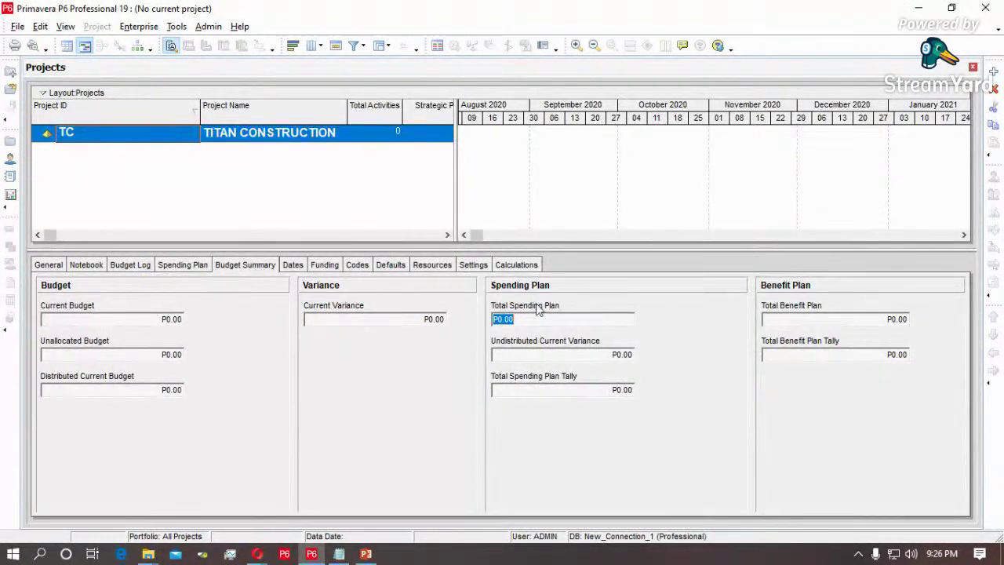
Switch between the EPS Notebook and General tabs and select the Project Web Site URL field.
left_click(84, 264)
left_click(47, 264)
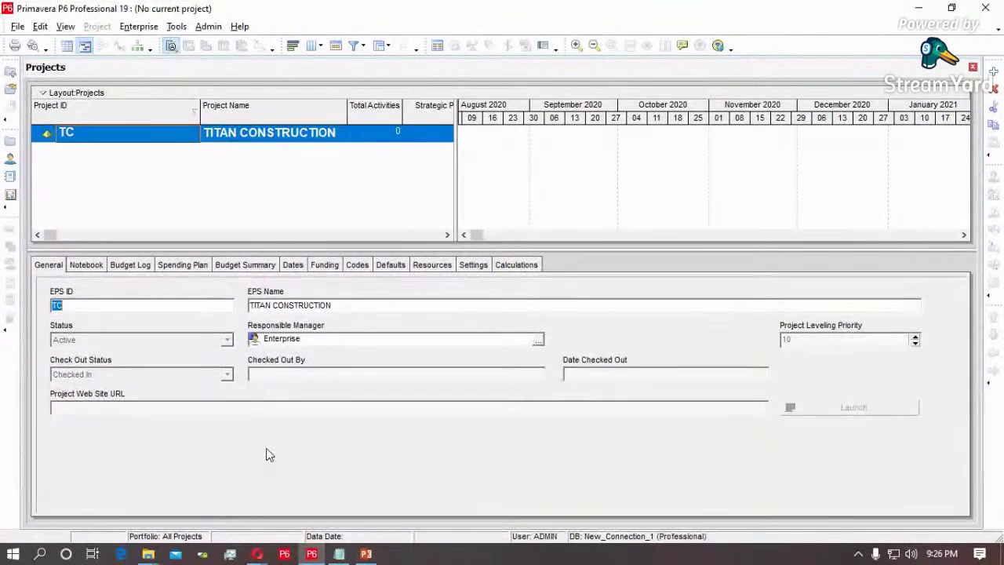
left_click(109, 404)
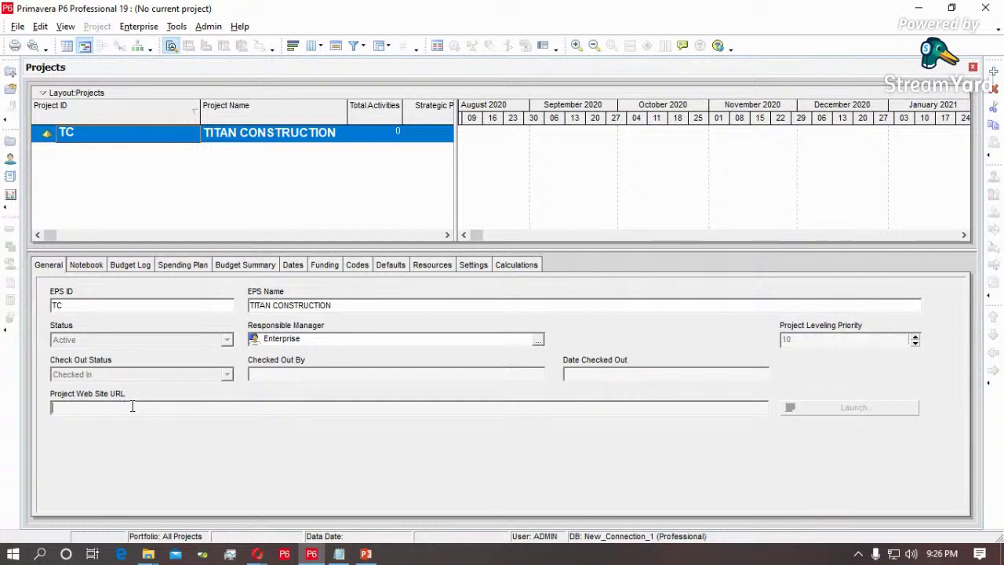
left_click(85, 269)
left_click(48, 270)
left_click(88, 406)
Open and close the Responsible Manager chooser unchanged, then bring Notepad forward.
left_click(540, 340)
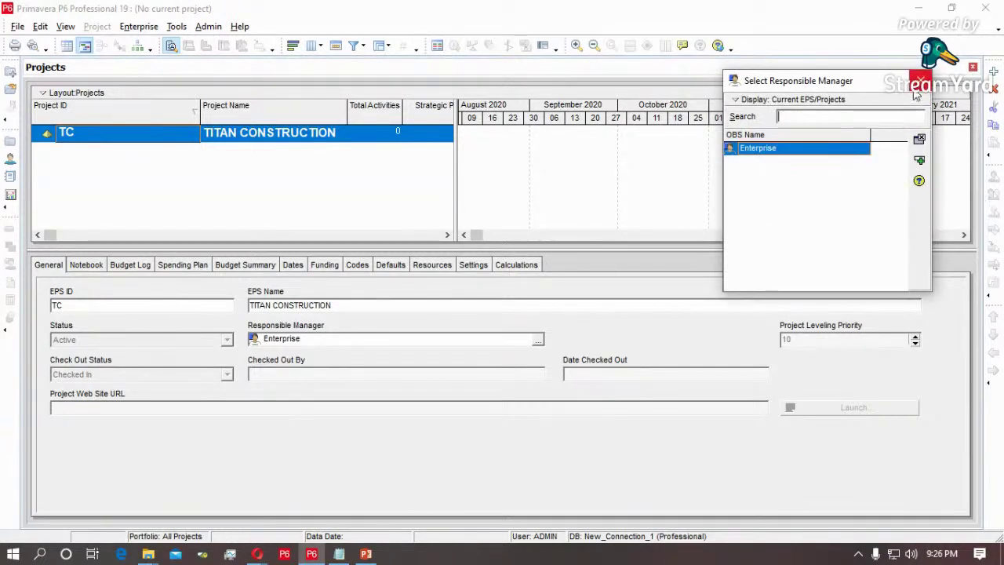
left_click(918, 79)
left_click(339, 554)
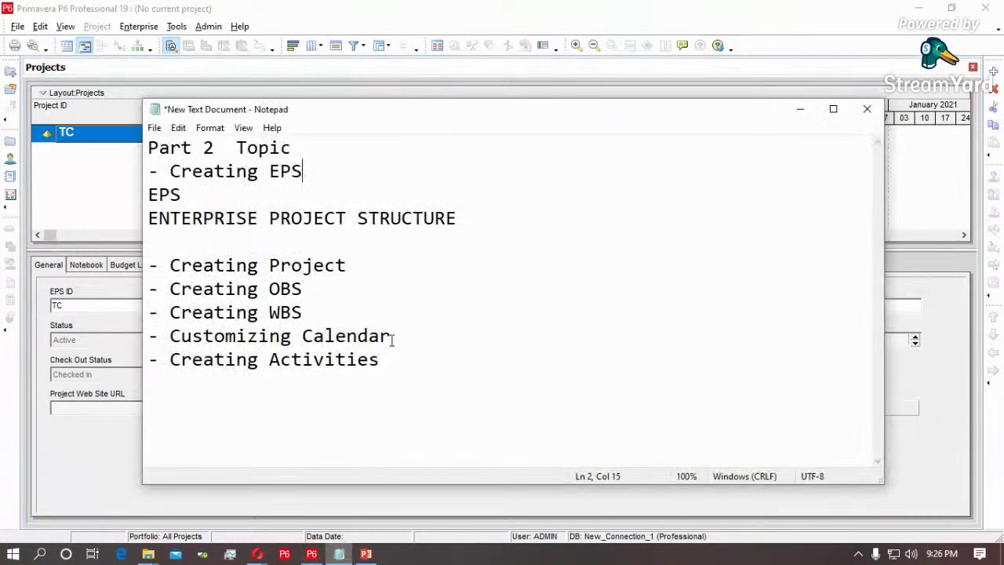
Insert blank lines after '- Creating Project' in the Notepad topic list, then minimise Notepad.
left_click(345, 248)
left_click(357, 262)
key("Return")
key("Return")
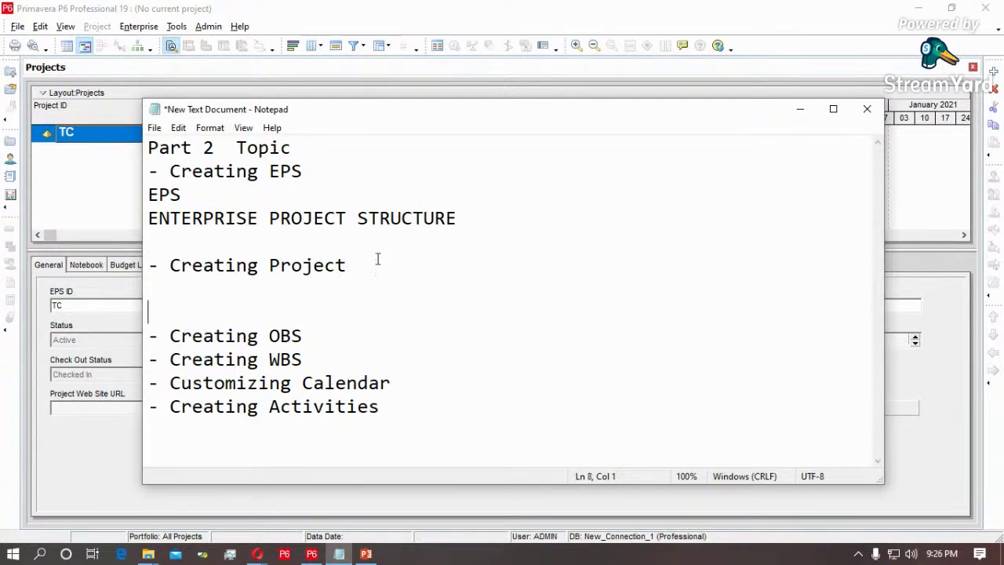
left_click(799, 109)
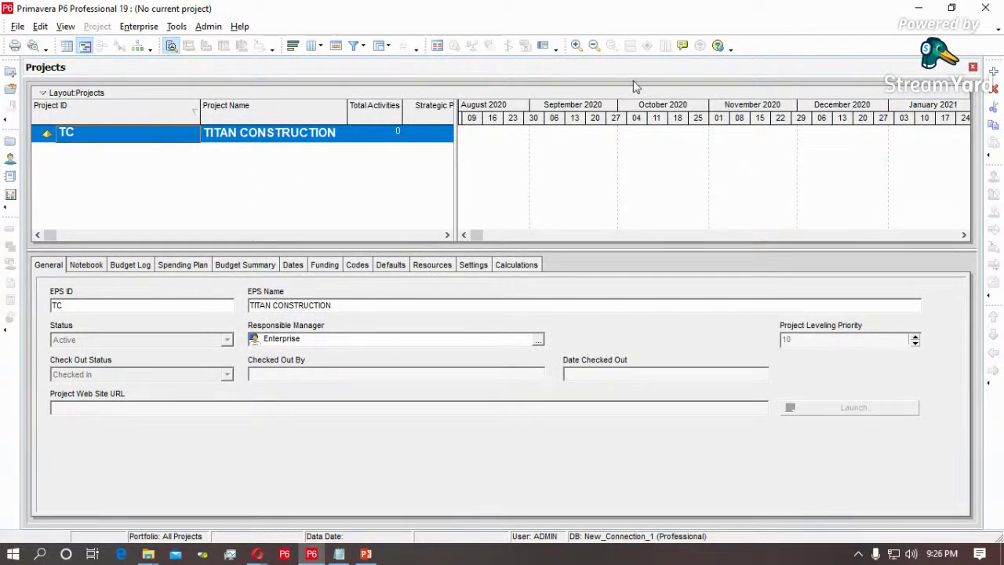
Start a new project under TITAN CONSTRUCTION with ID TSR and name Two-Storey Residential.
left_click(993, 73)
left_click_drag(388, 169, 144, 162)
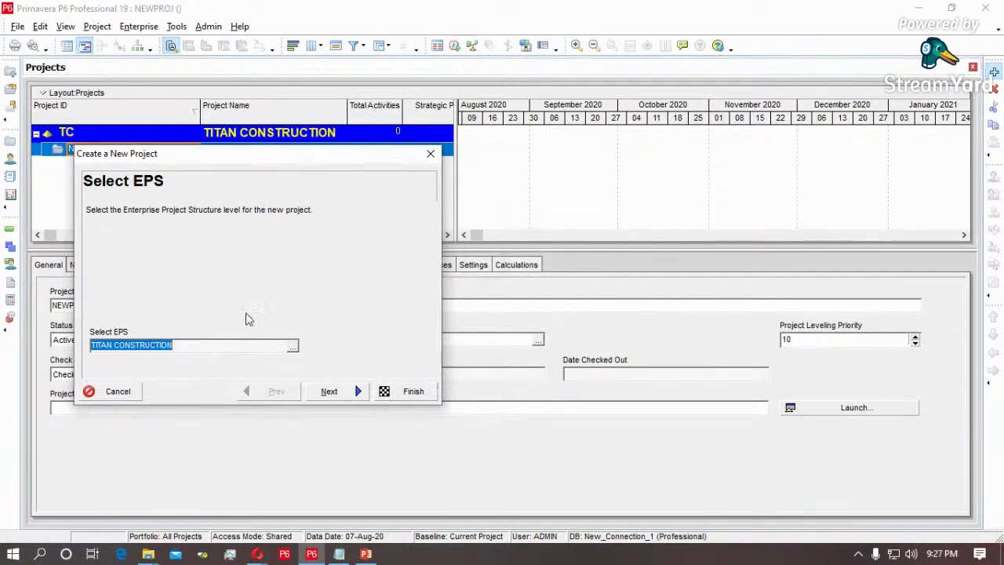
left_click(326, 390)
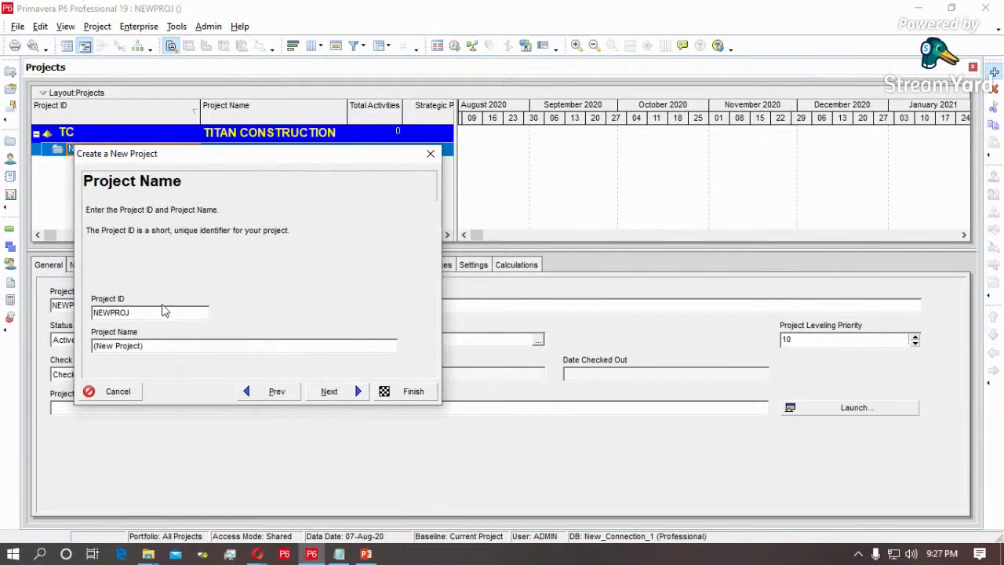
left_click_drag(162, 308, 65, 311)
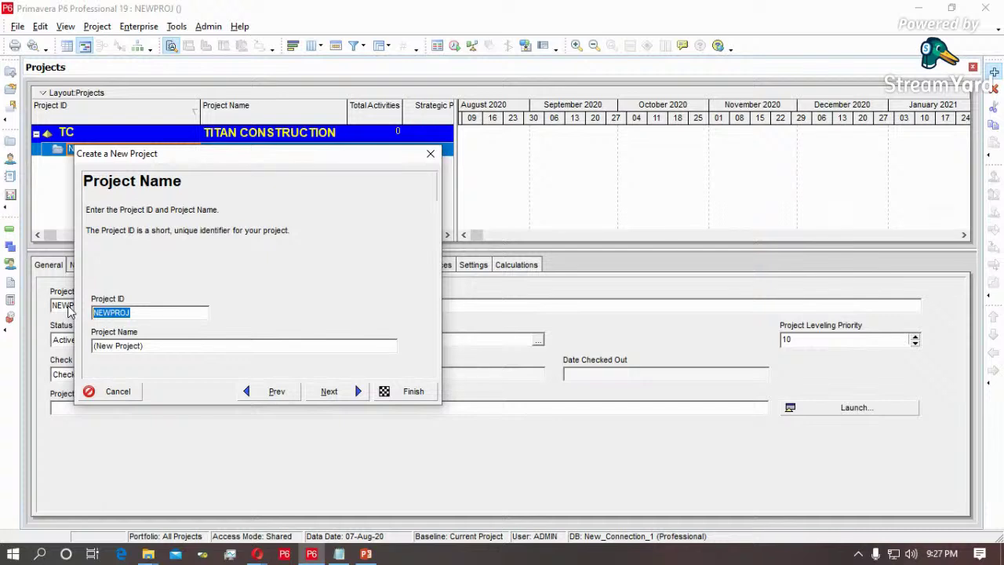
type("TSR")
left_click_drag(153, 345, 29, 329)
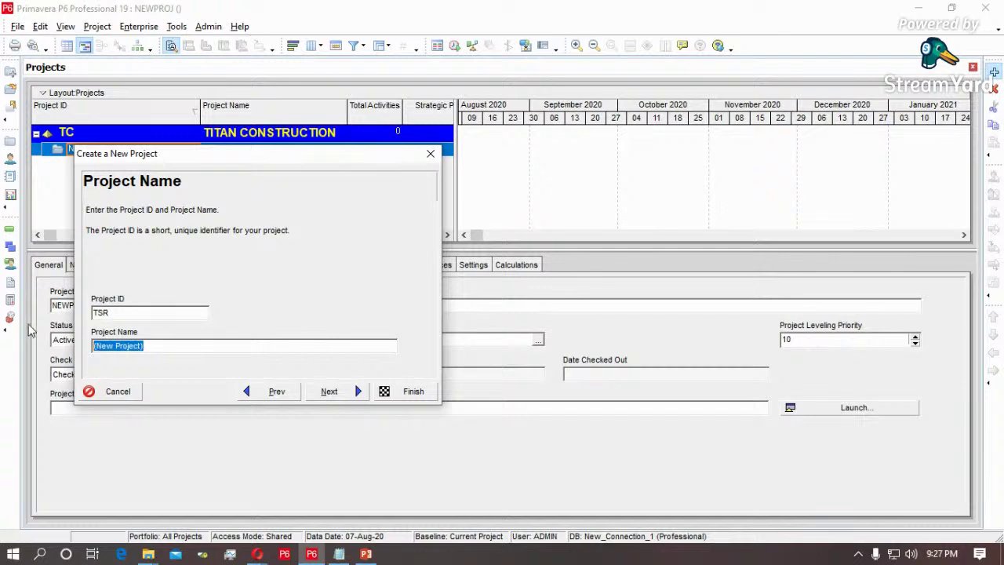
type("Two-Storey res")
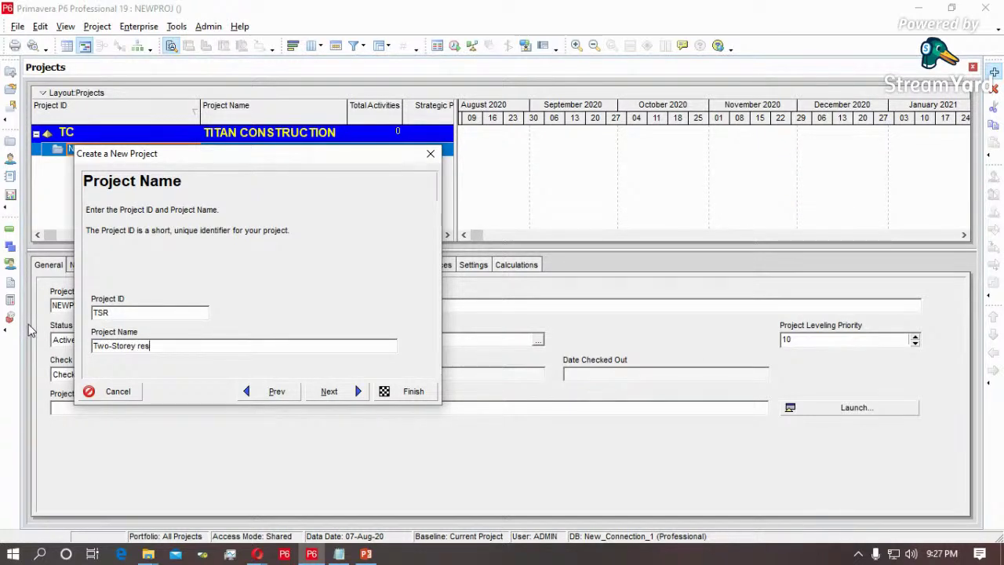
type("l")
key("Left")
key("Left")
key("Left")
key("Left")
key("Left")
key("Left")
key("Left")
key("Delete")
type("R")
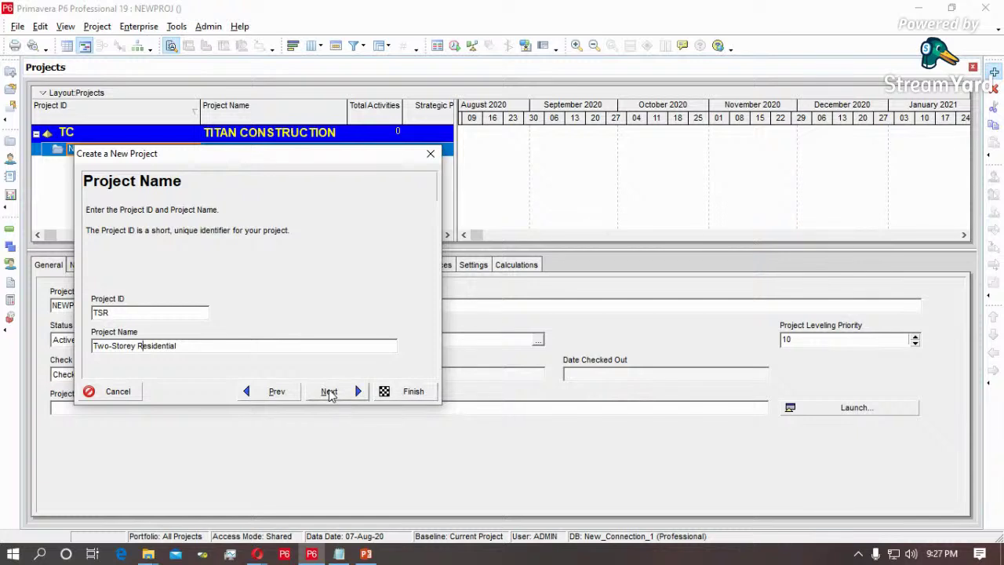
left_click(329, 391)
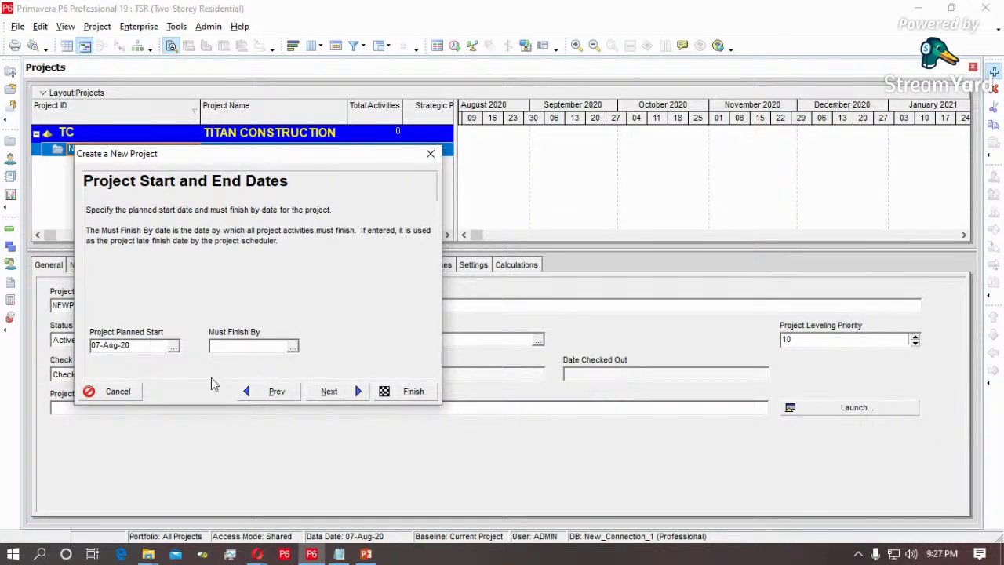
Set the planned start to 01-Sep-20, leaving the Must Finish By date empty.
left_click(174, 347)
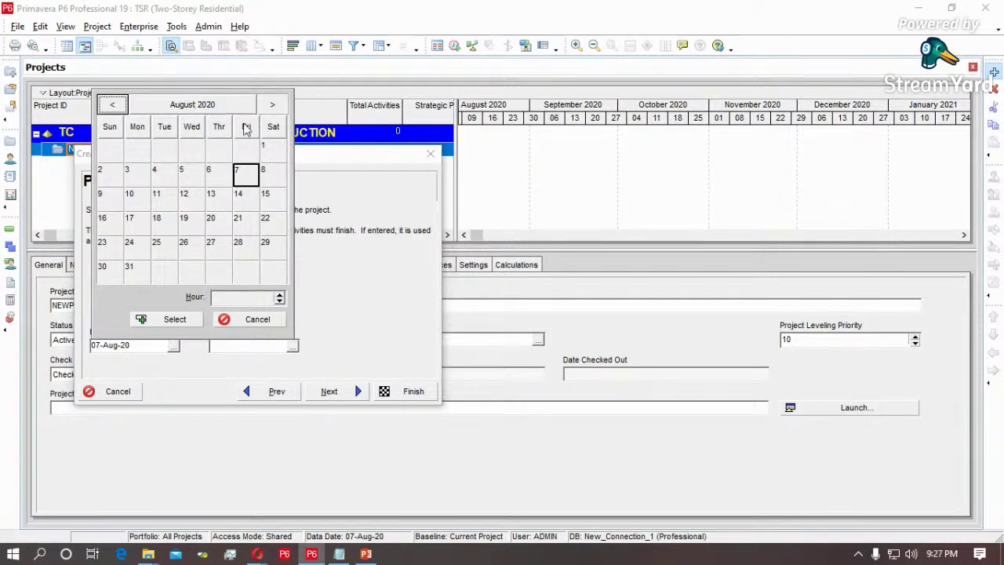
left_click(272, 104)
left_click(164, 148)
left_click(174, 318)
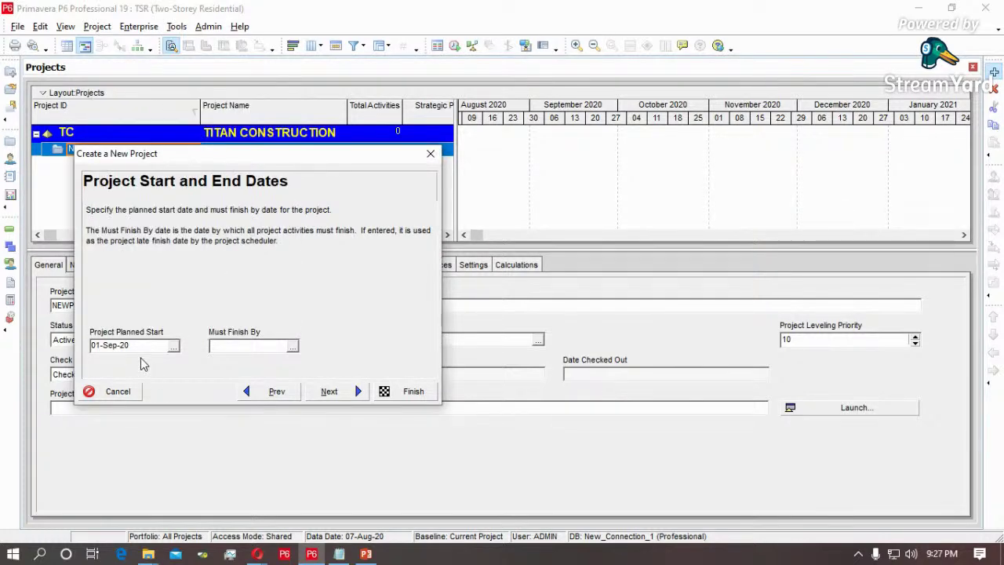
left_click(291, 346)
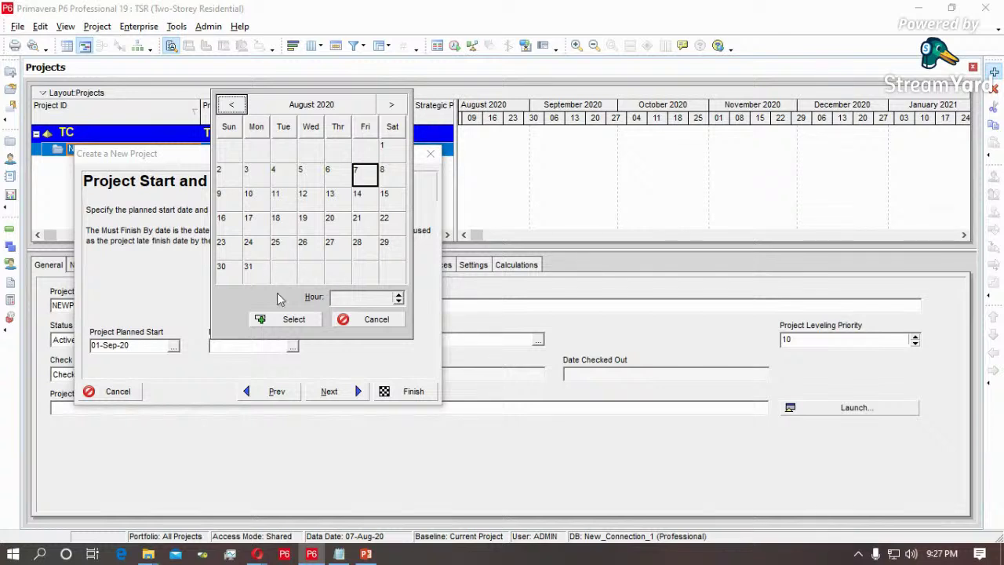
left_click(374, 320)
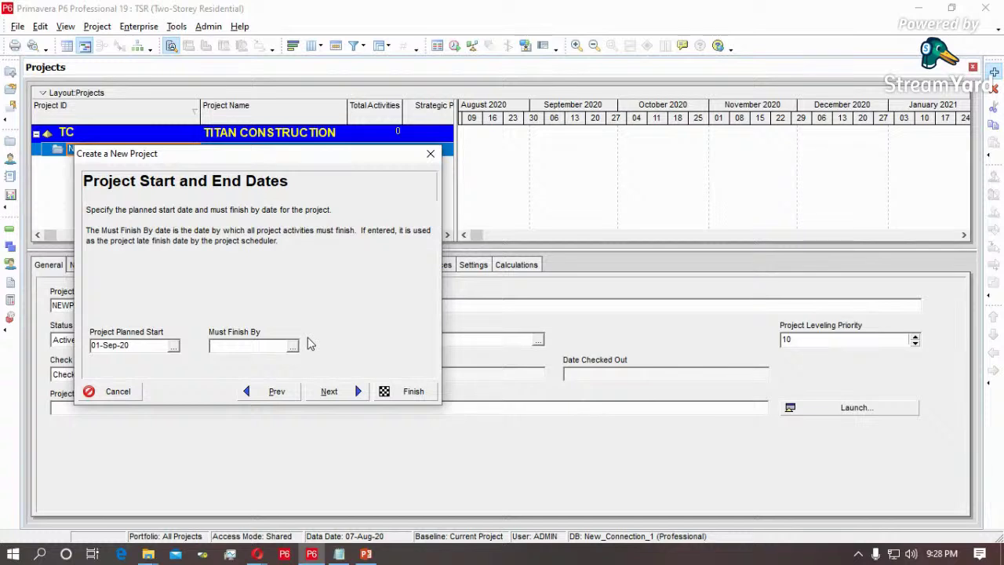
Leave the Must Finish By date blank, keep planned start 01-Sep-20, and advance the wizard.
left_click(292, 346)
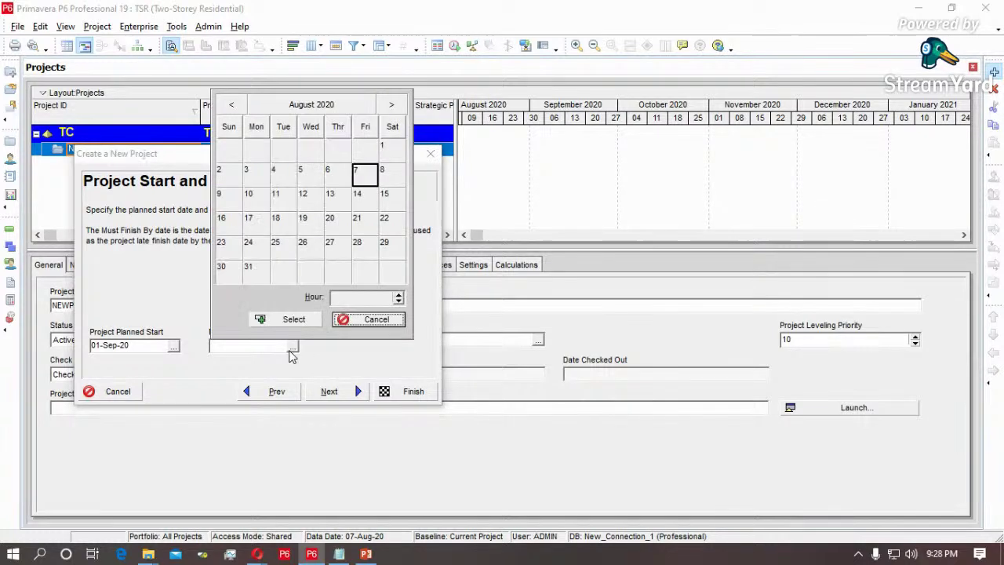
left_click(374, 321)
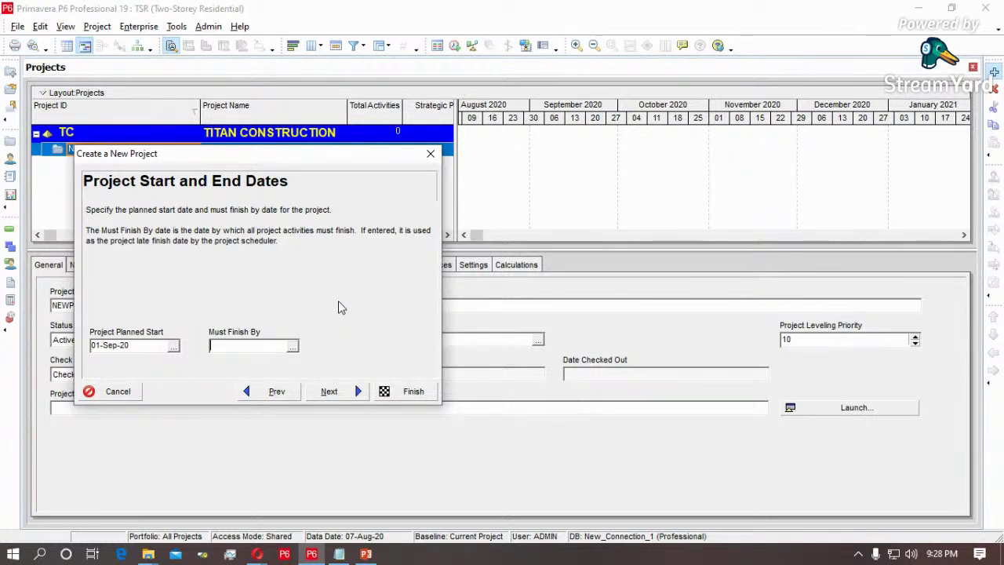
left_click_drag(285, 160, 557, 159)
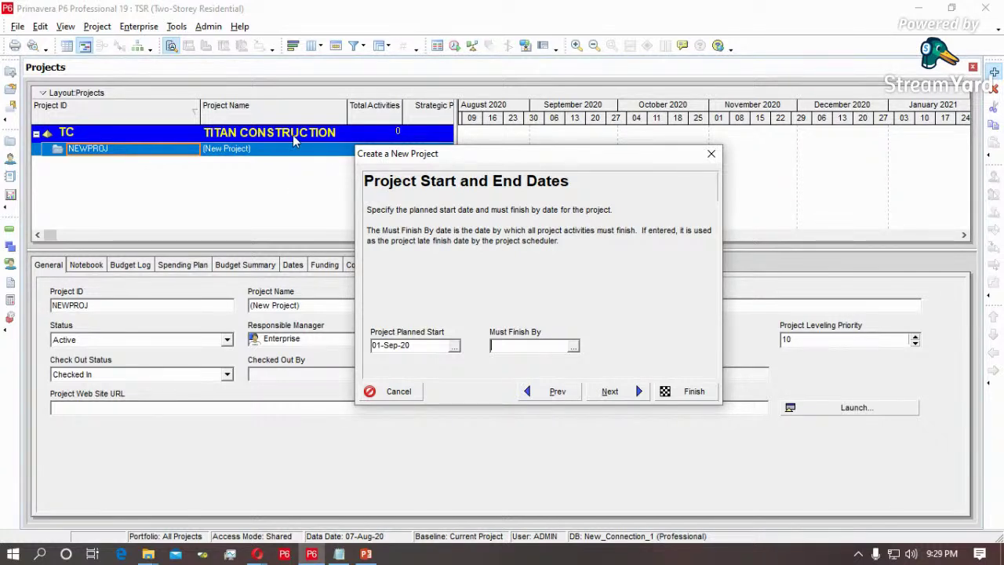
left_click_drag(463, 167, 374, 194)
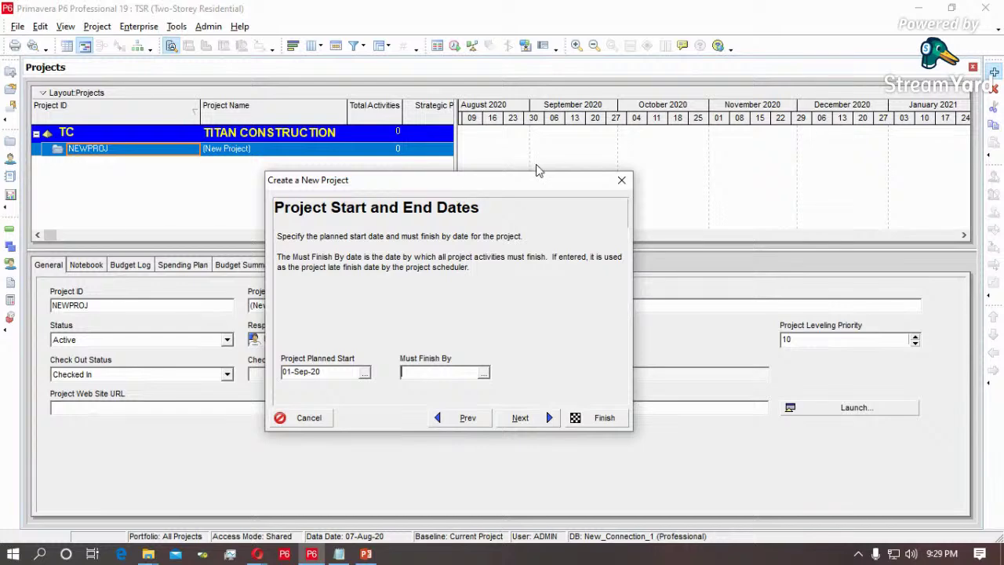
left_click_drag(503, 181, 566, 143)
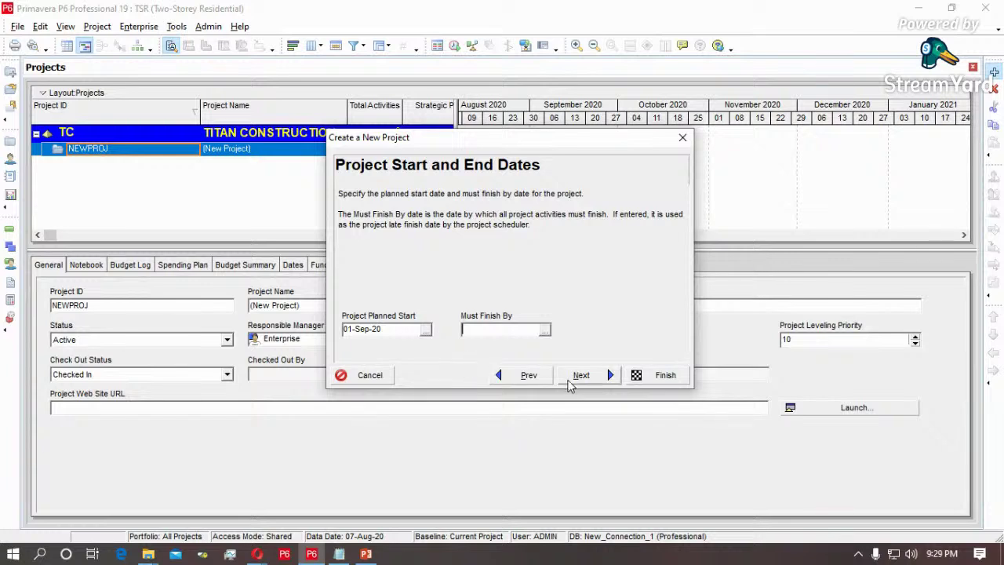
left_click(585, 378)
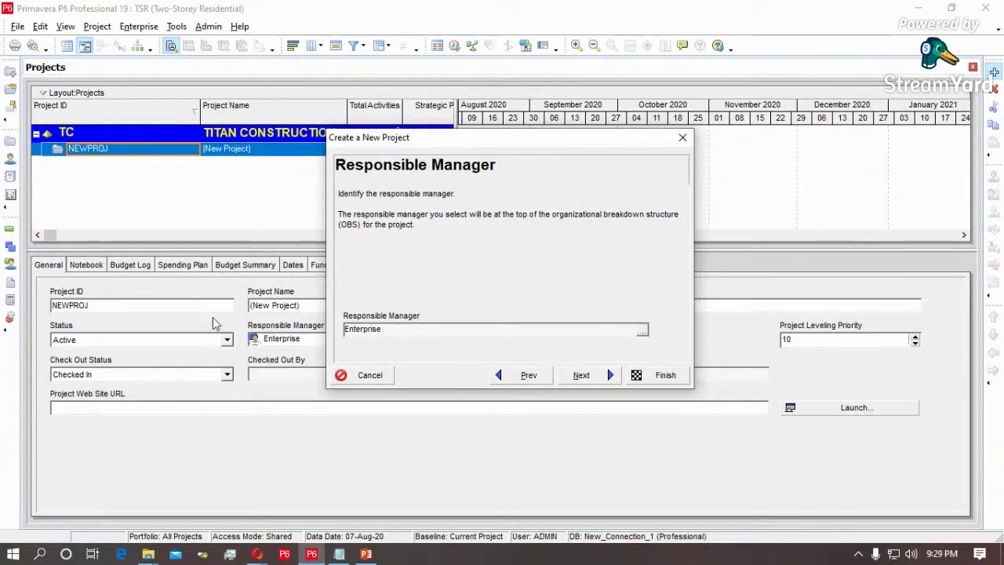
Keep Enterprise as the responsible manager and continue to the rate type step.
left_click_drag(523, 151, 496, 152)
left_click(616, 329)
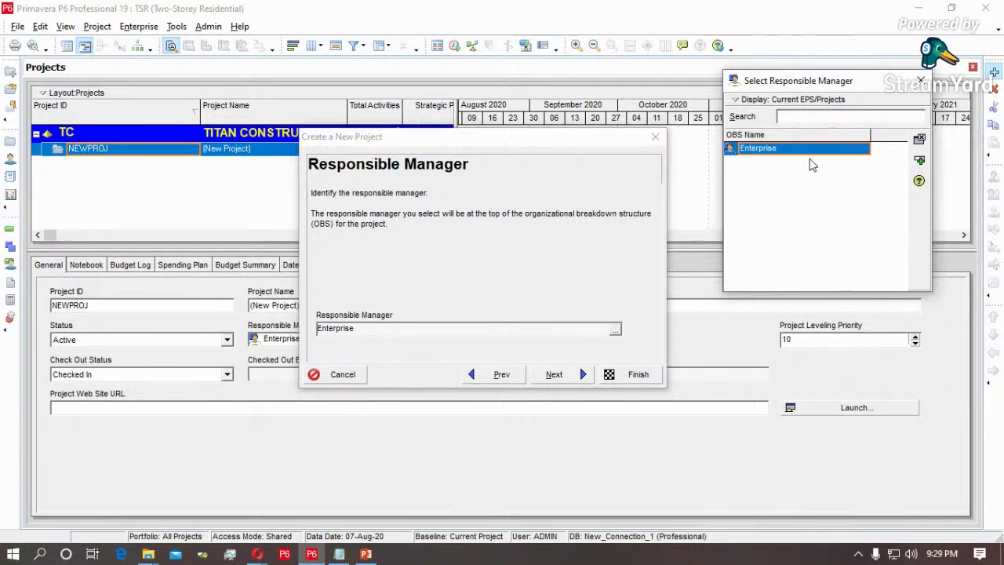
left_click(921, 80)
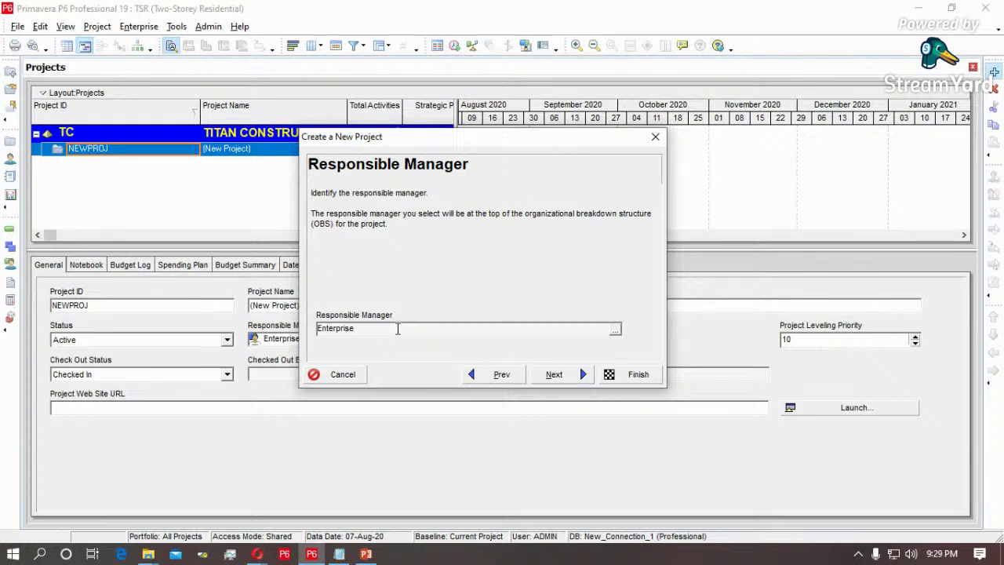
left_click(555, 375)
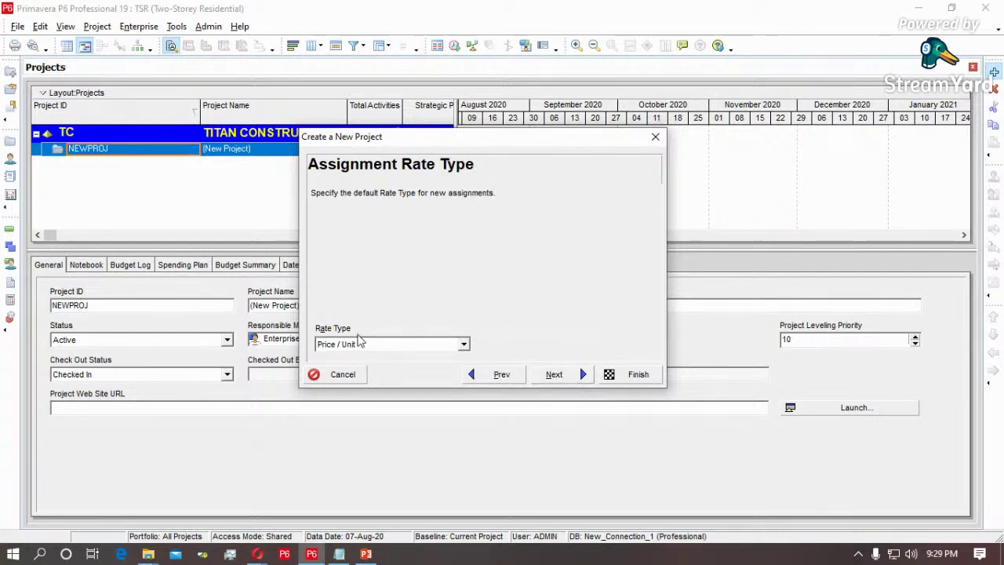
Set the assignment rate type to Price / Unit and finish creating the project.
left_click(464, 344)
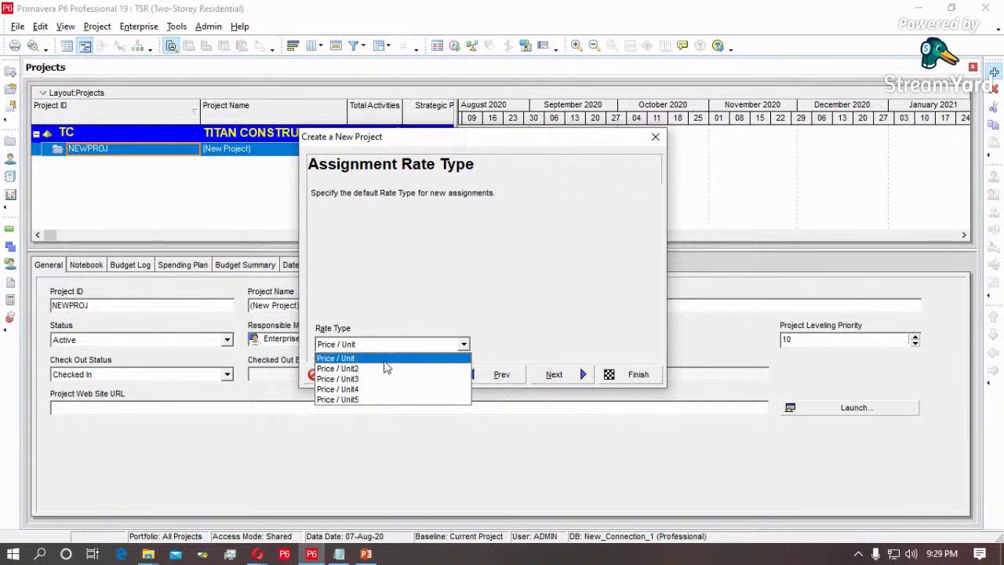
left_click(542, 284)
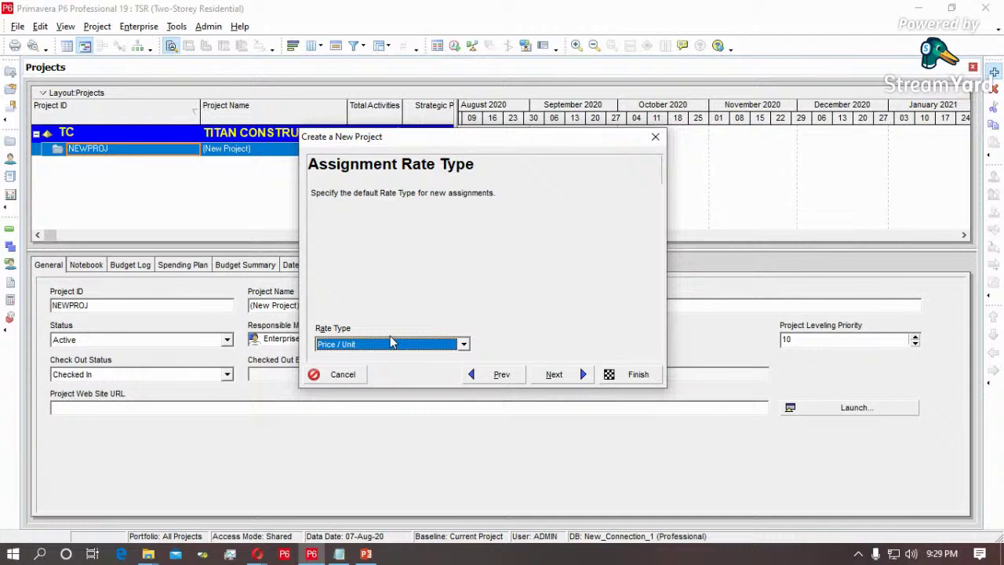
left_click(464, 344)
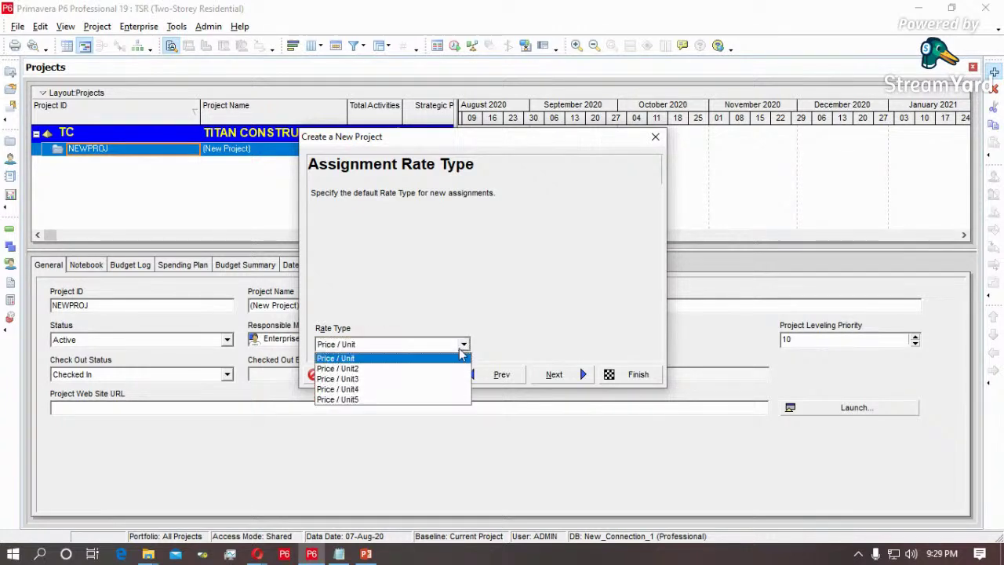
left_click(375, 368)
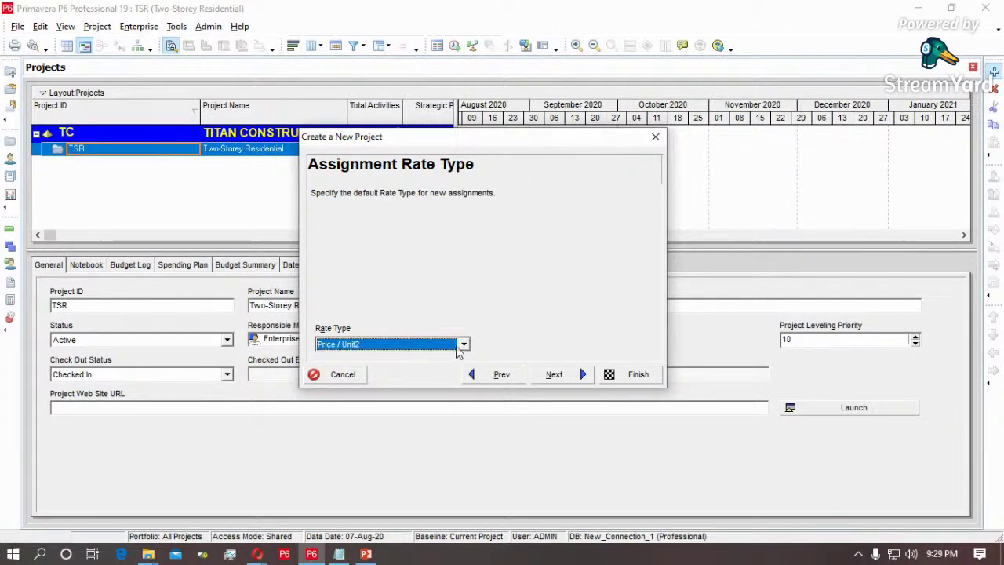
left_click(462, 346)
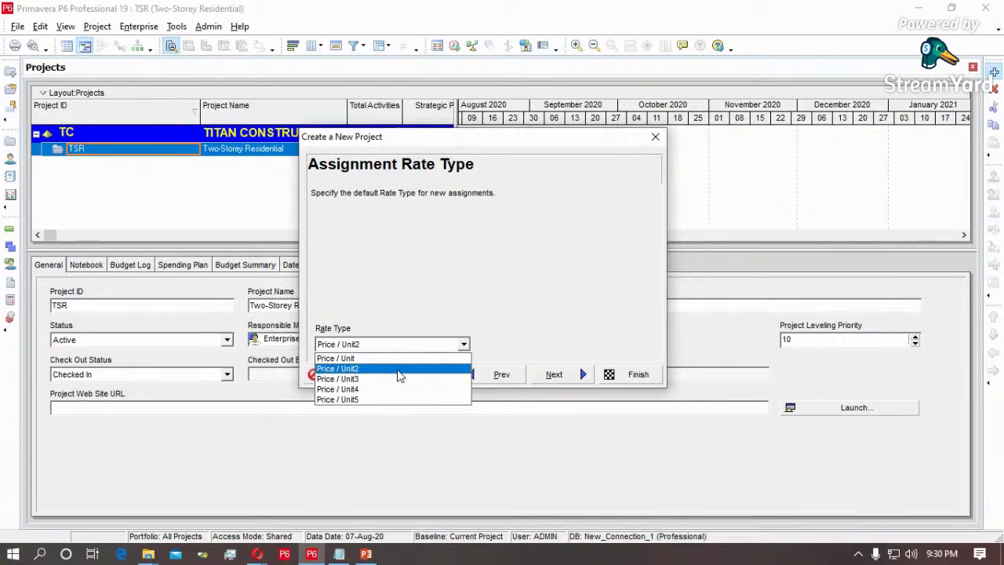
left_click(422, 269)
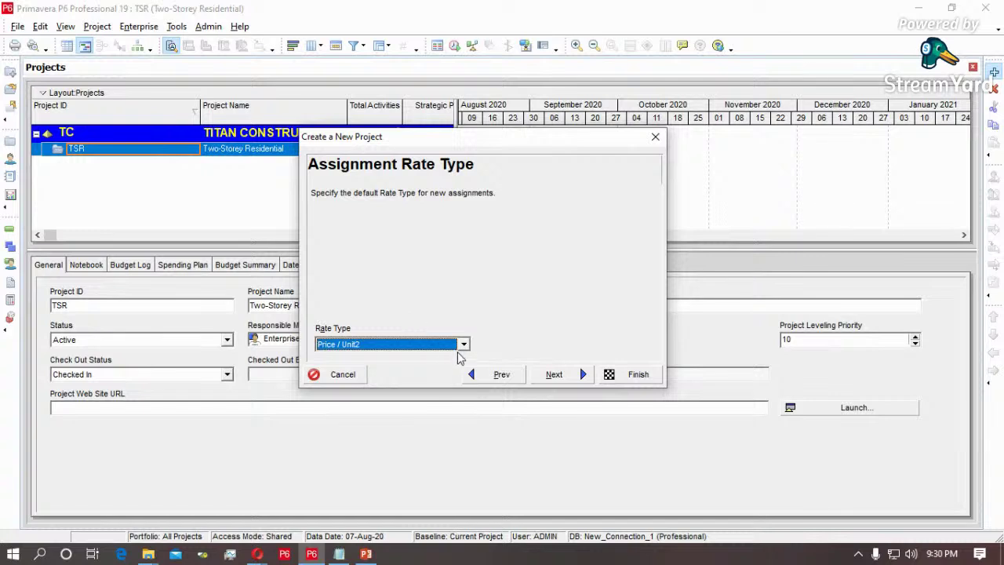
left_click(460, 344)
left_click(365, 357)
left_click(565, 375)
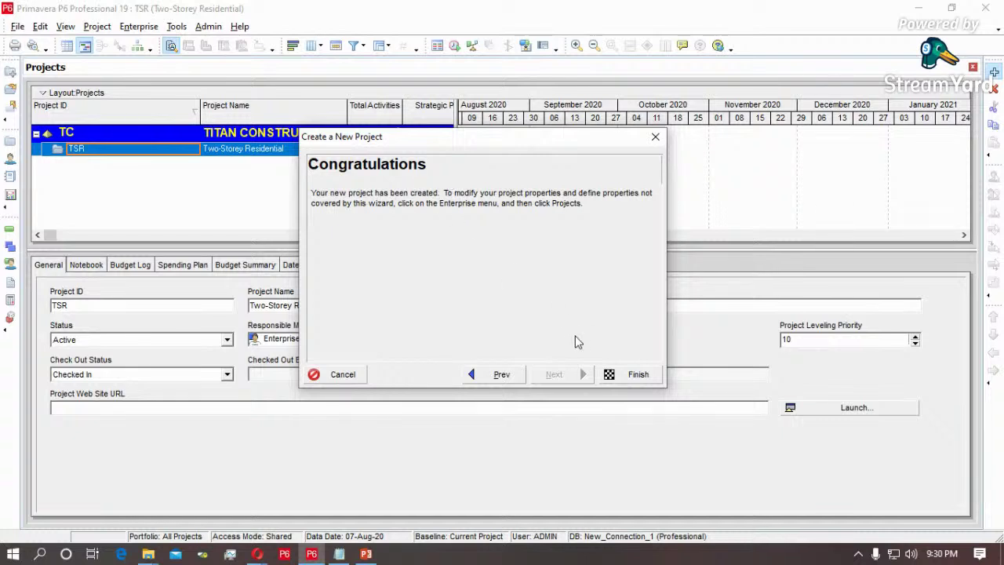
left_click(637, 377)
Review the TSR project's General details, keeping status Active and check-out status Checked In.
left_click(86, 264)
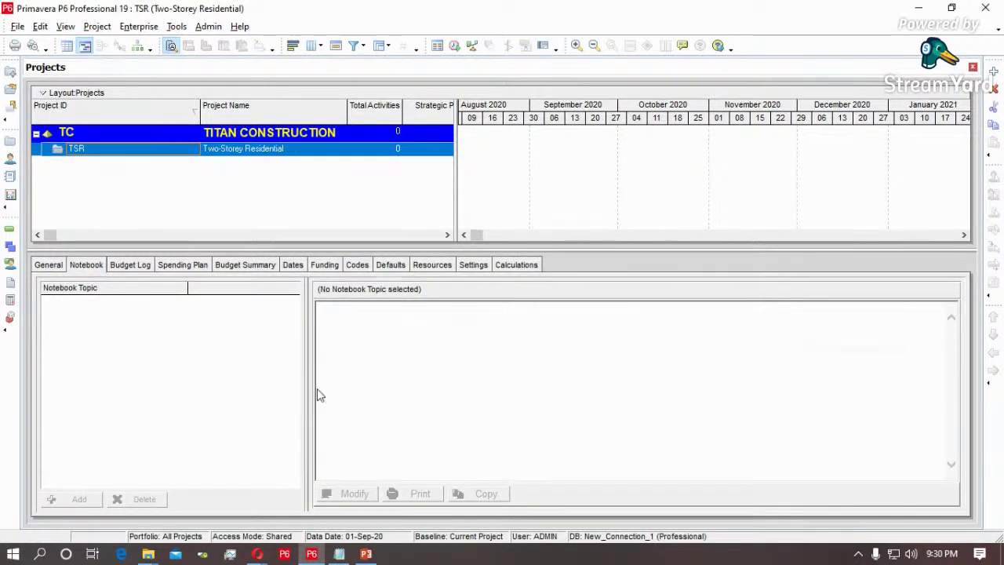
left_click(47, 266)
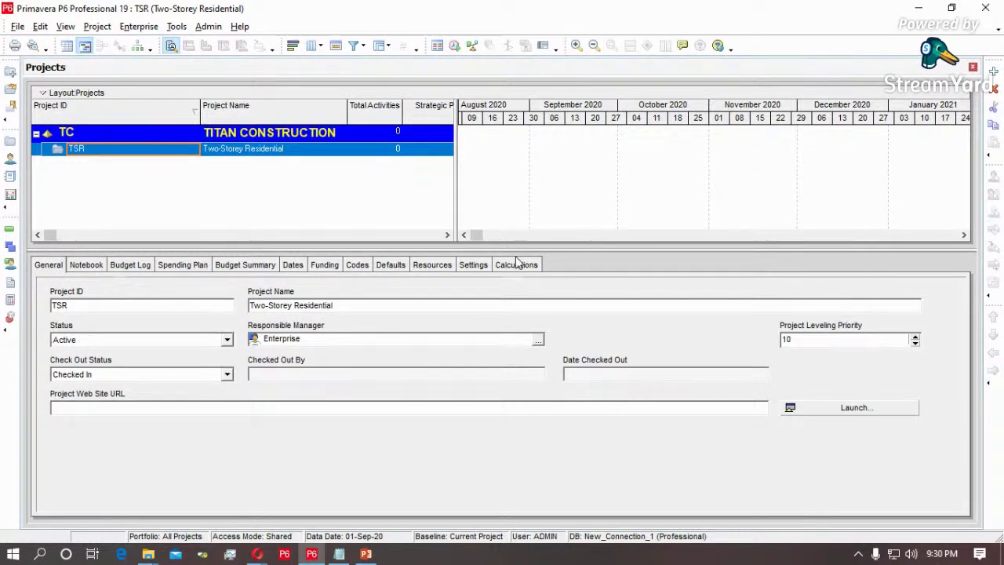
left_click(104, 306)
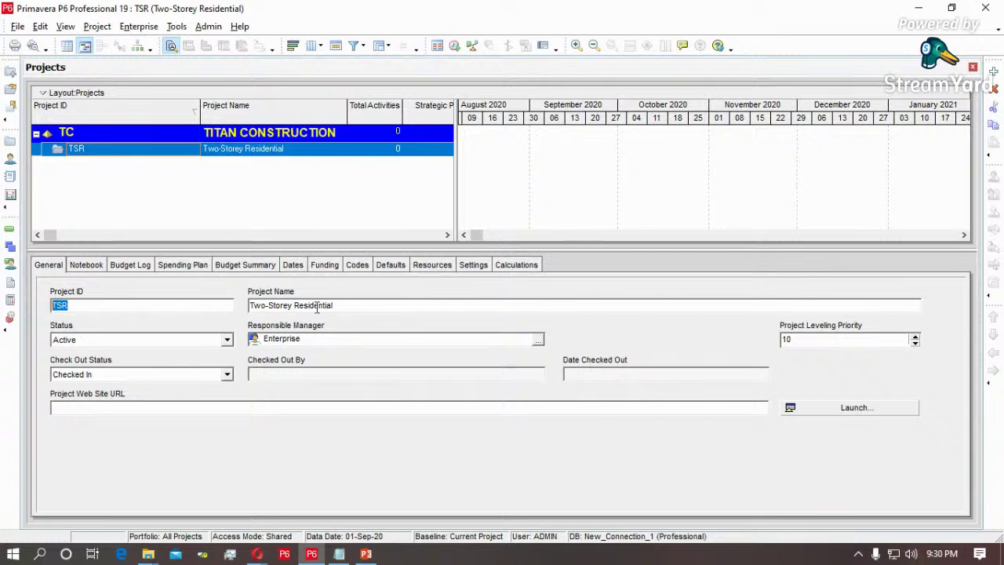
left_click_drag(369, 304, 245, 304)
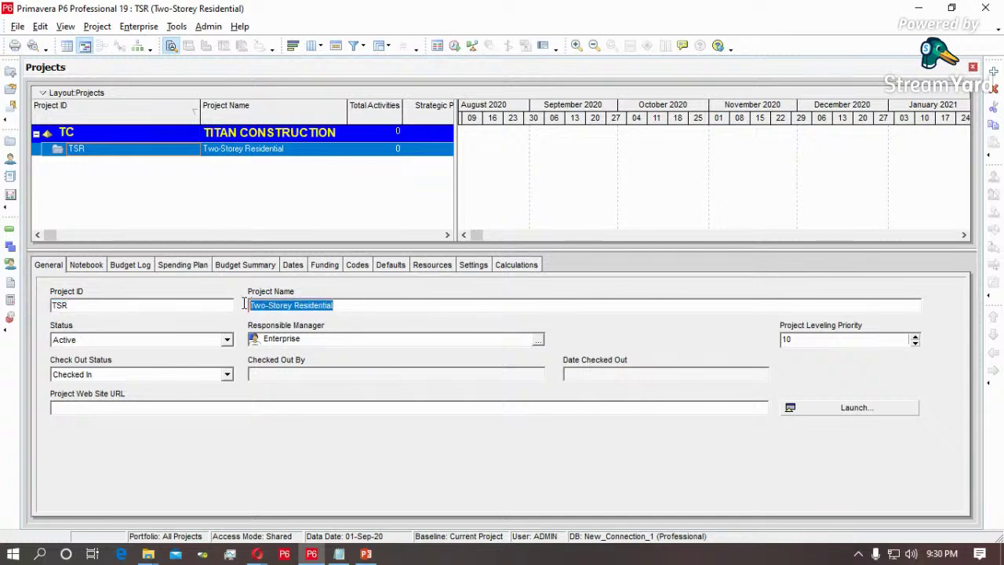
left_click(94, 340)
left_click(95, 350)
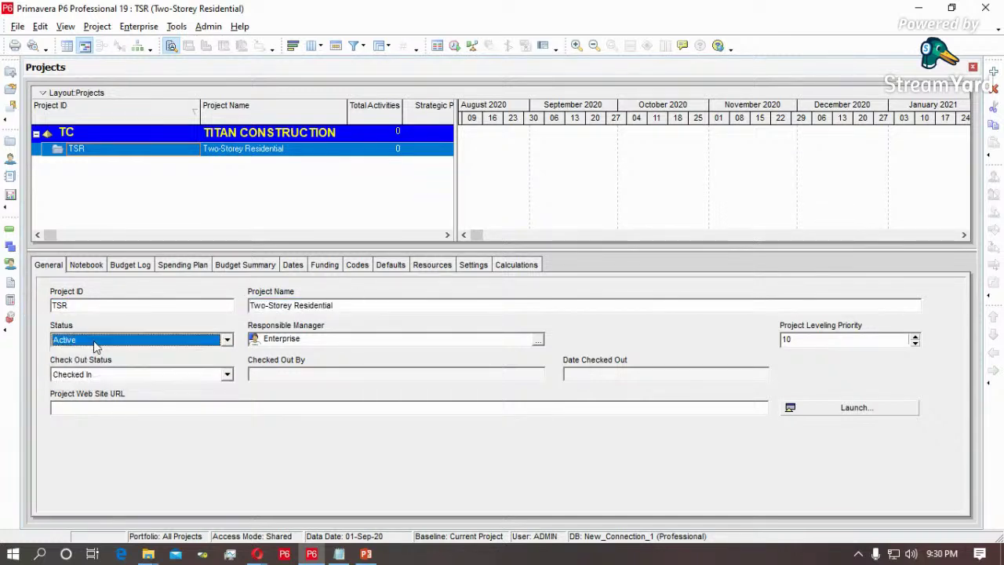
left_click(118, 375)
left_click(118, 385)
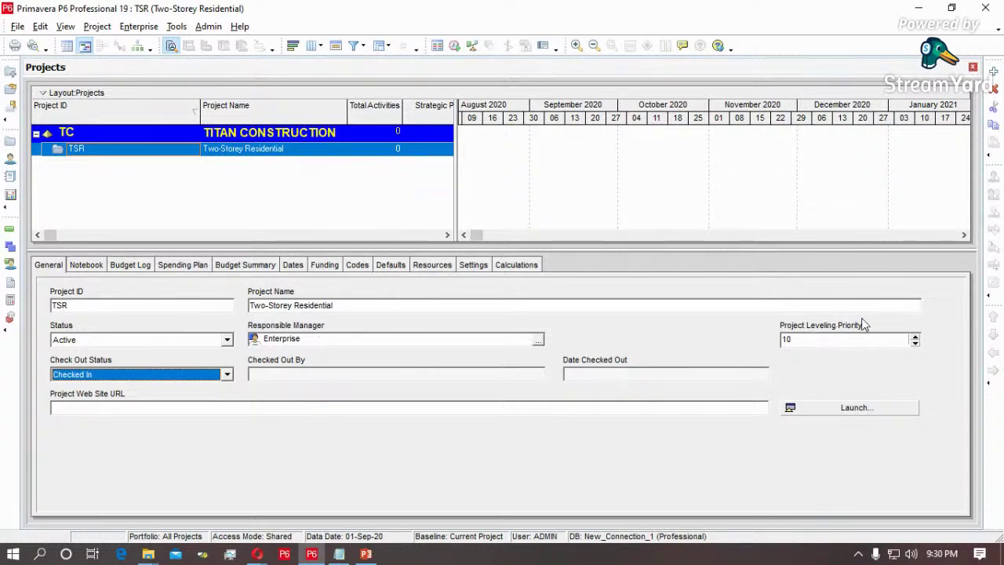
Nudge the leveling priority, try the web site field, then show the TITAN CONSTRUCTION EPS details.
left_click(883, 341)
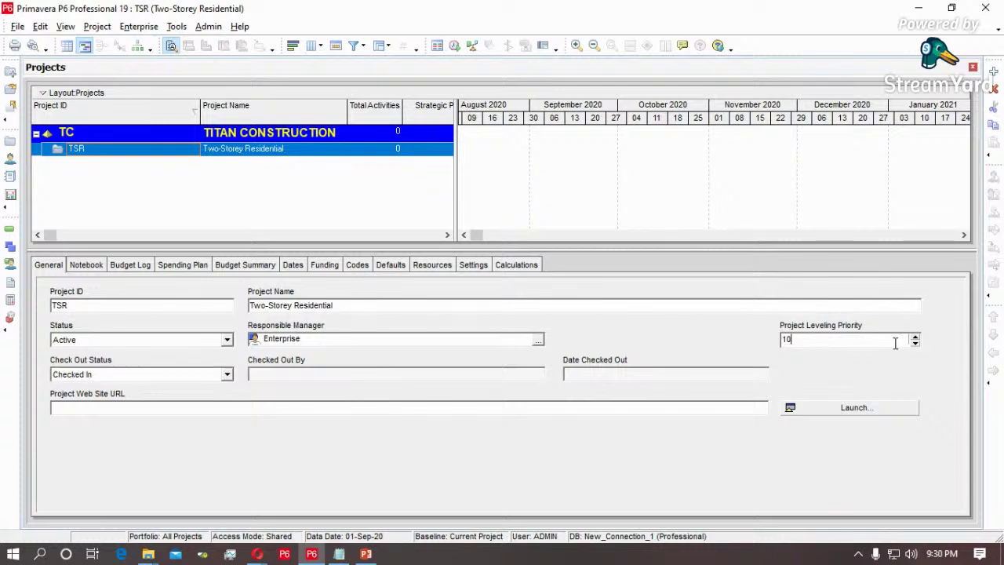
left_click(915, 337)
left_click(847, 408)
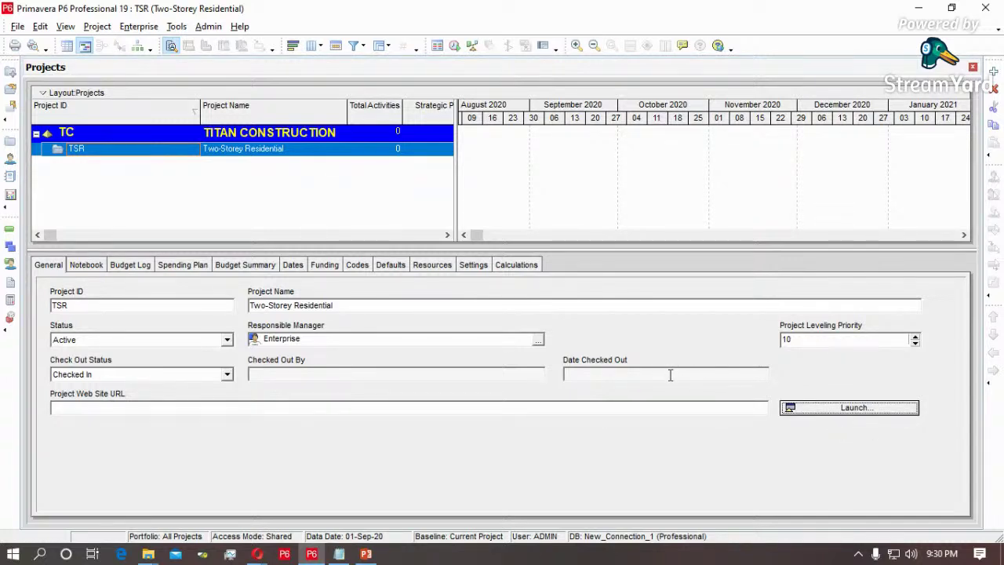
left_click(716, 407)
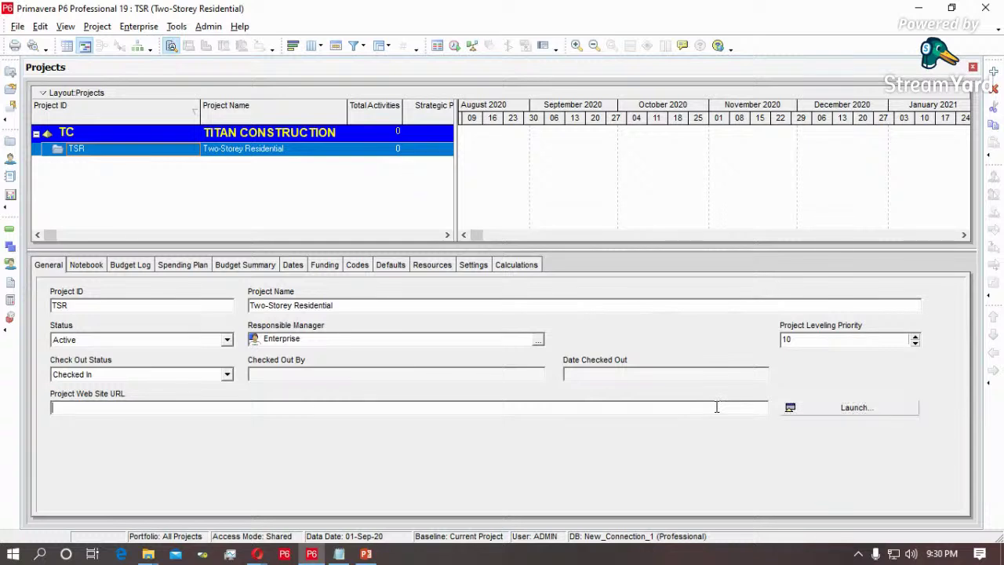
left_click(130, 130)
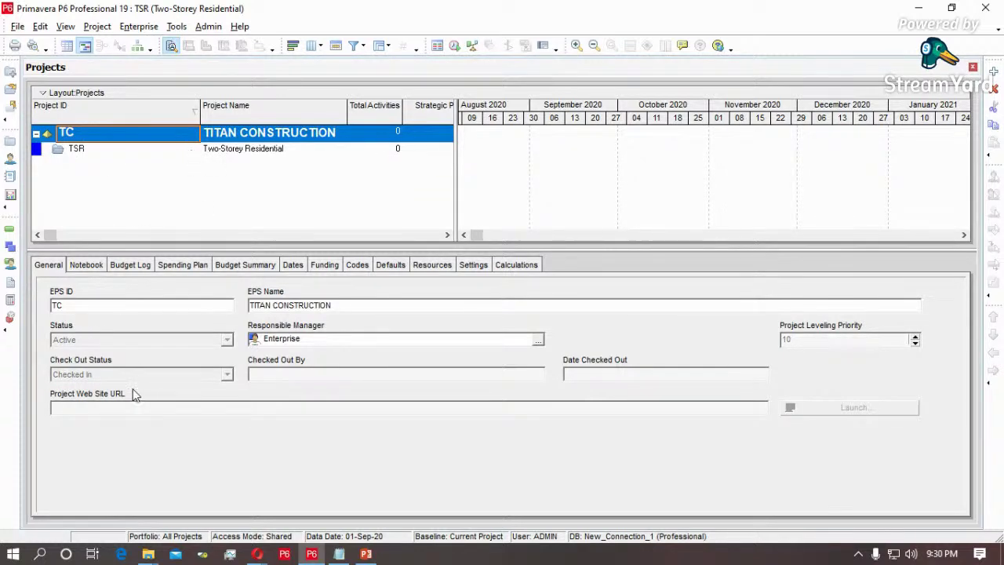
Reselect the TSR project and click into its web site address field.
left_click(73, 405)
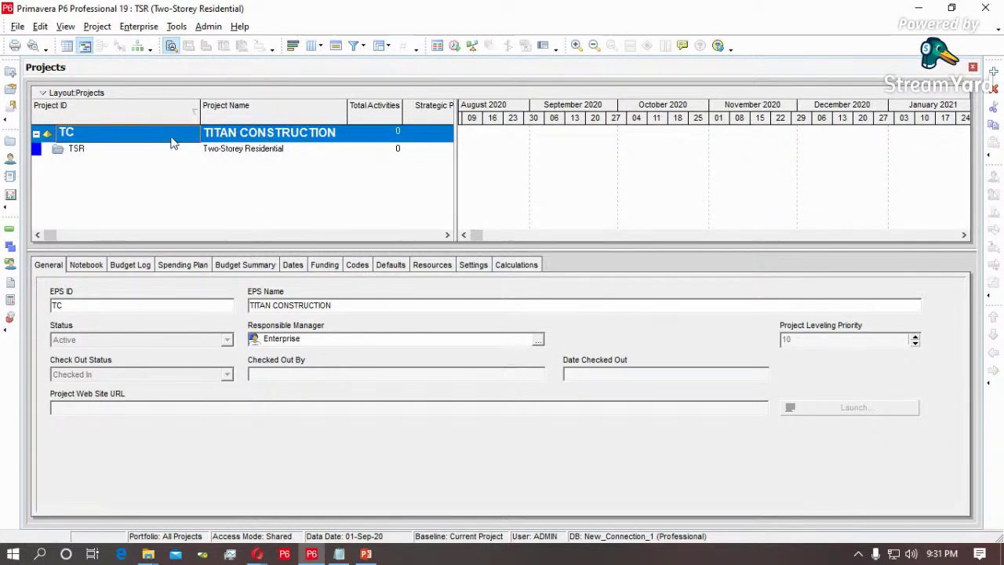
left_click(84, 149)
left_click(96, 409)
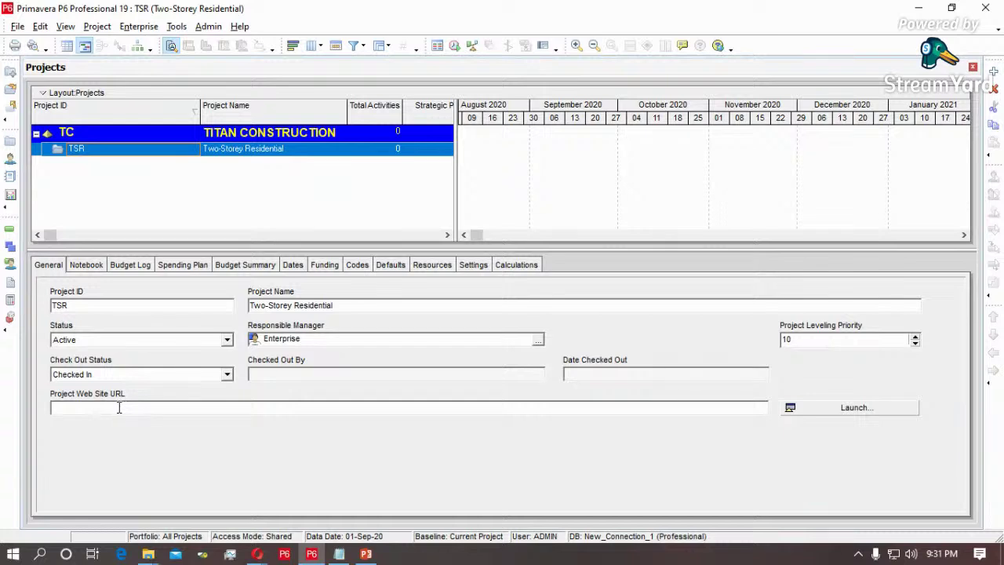
left_click(86, 266)
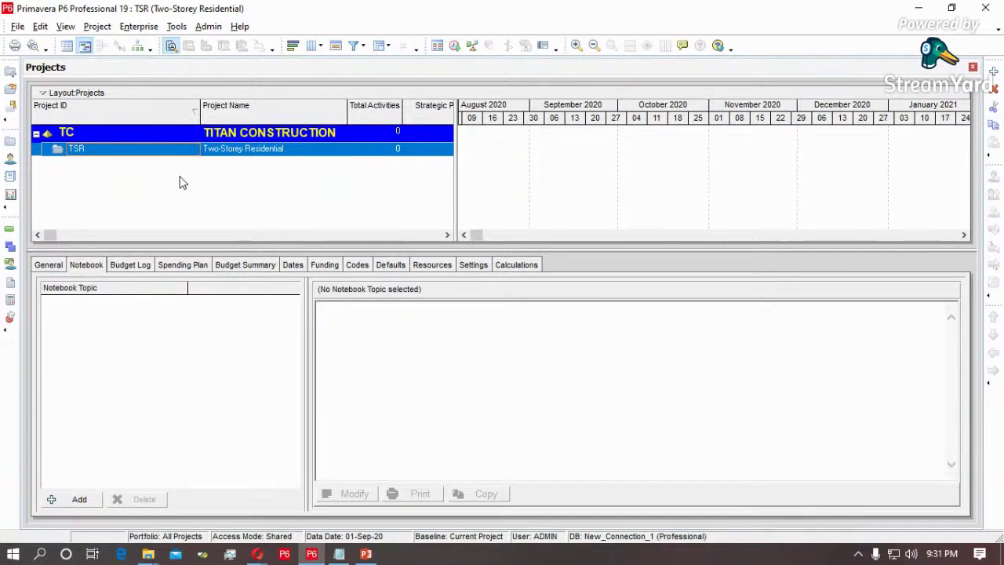
Review the TSR project's Budget Log, Spending Plan, Budget Summary, Settings and Calculations tabs.
left_click(122, 266)
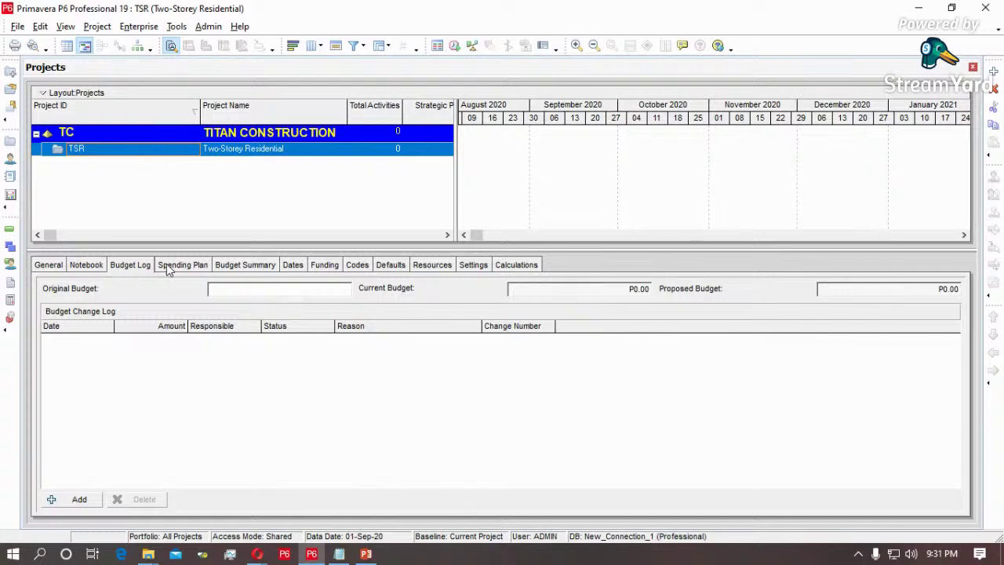
left_click(176, 266)
left_click(235, 266)
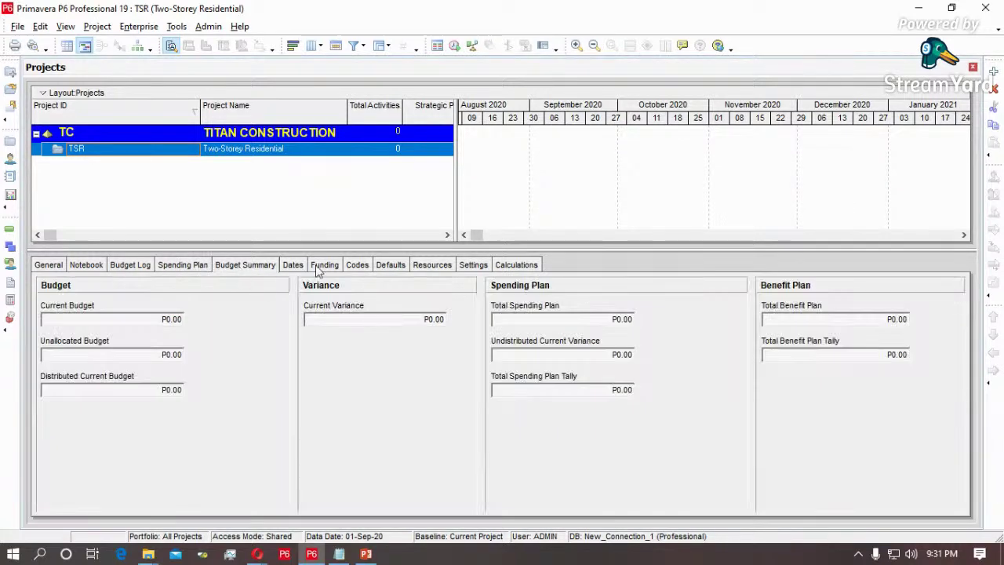
left_click(474, 266)
left_click(509, 268)
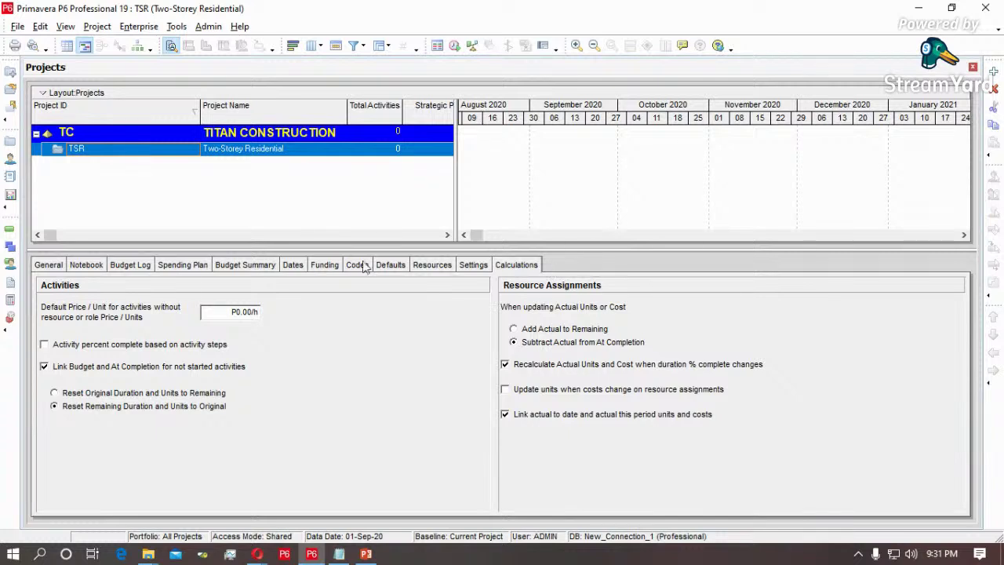
Return to General, enlarge the project list, and start a new project.
left_click(49, 267)
left_click(155, 212)
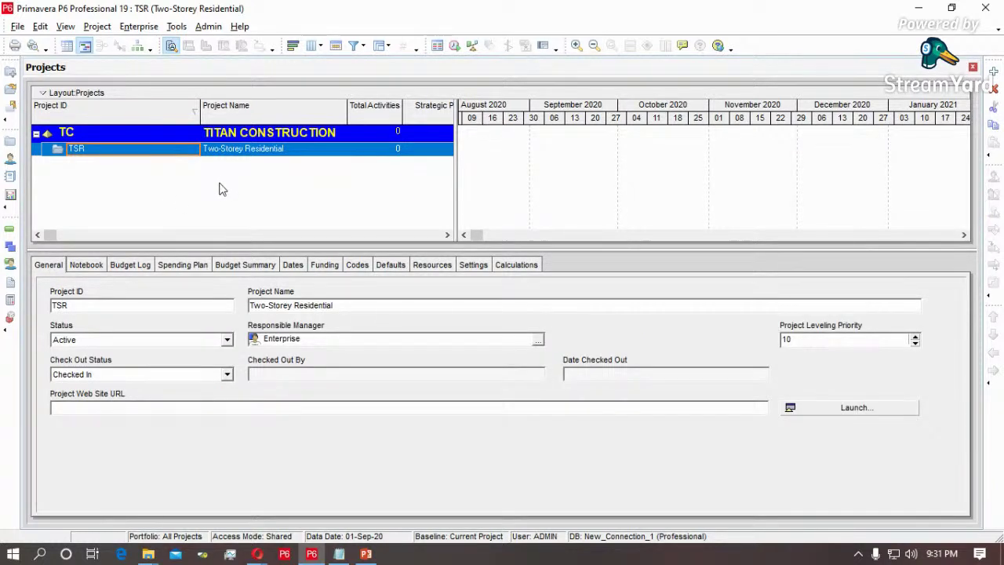
left_click_drag(206, 248, 204, 357)
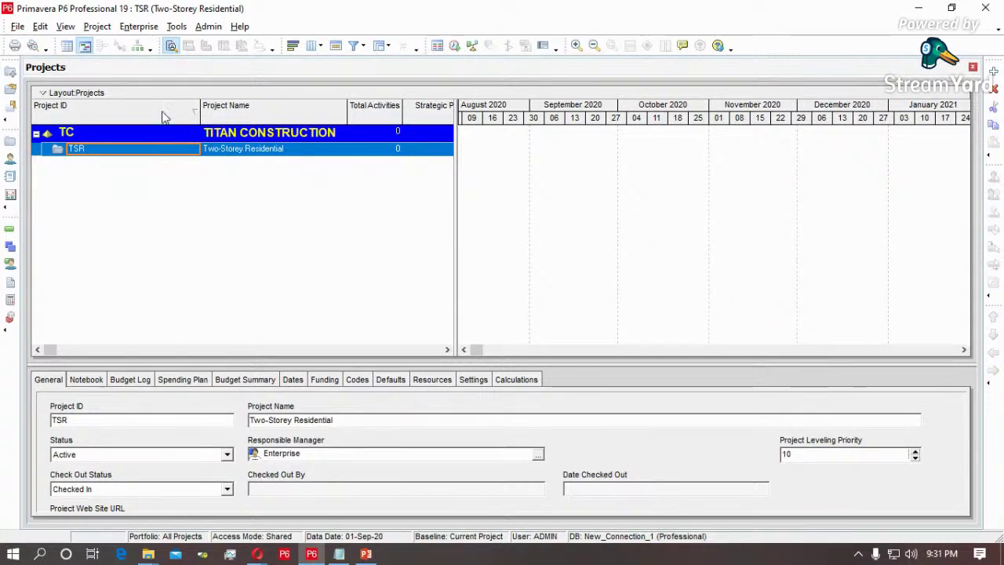
left_click(17, 26)
left_click(35, 39)
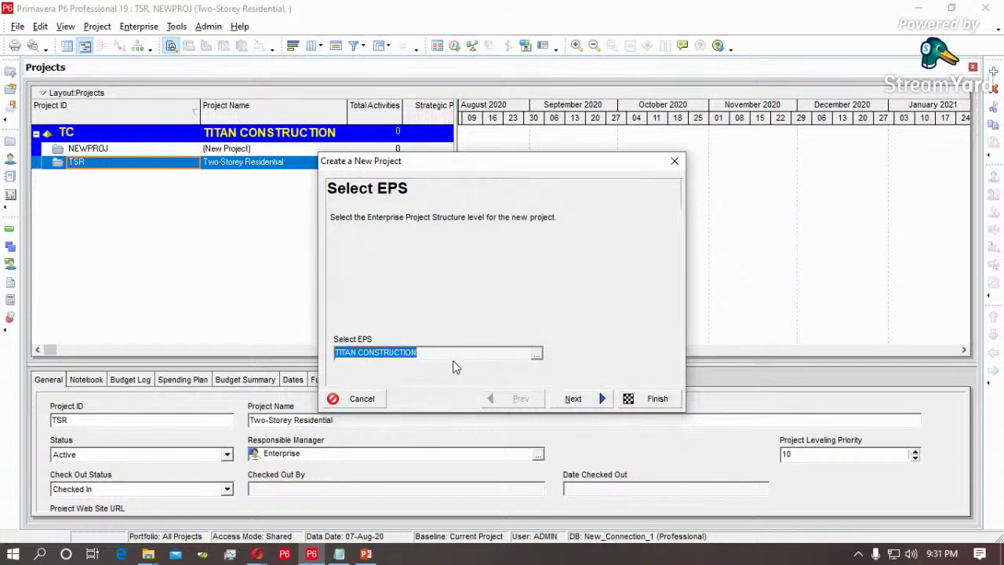
left_click(653, 401)
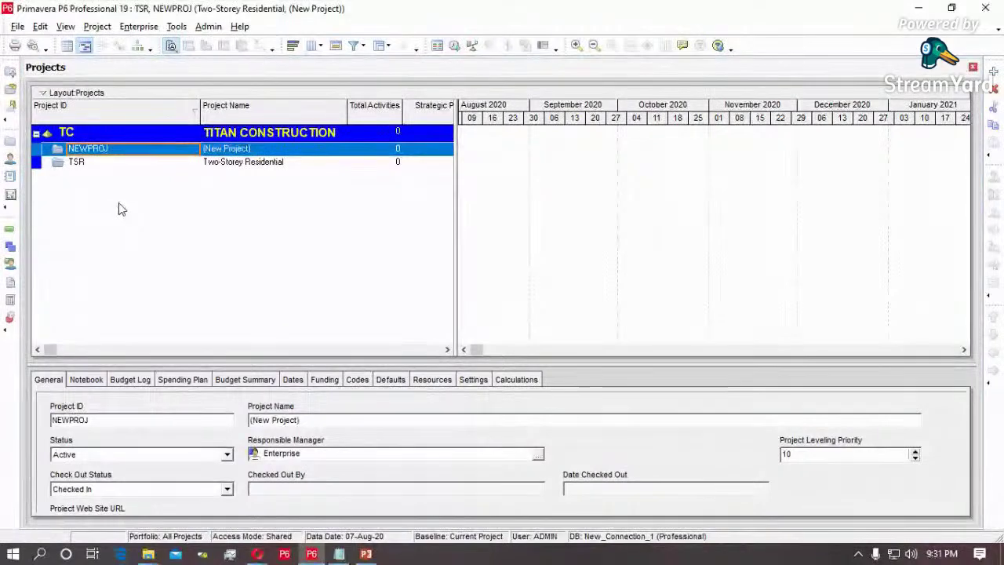
left_click(107, 163)
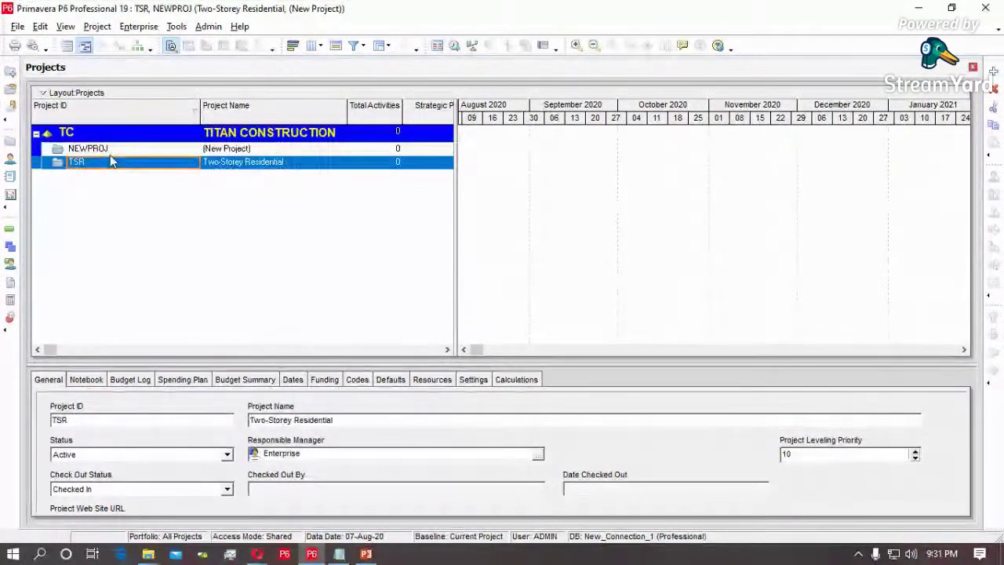
left_click(123, 151)
left_click(118, 150)
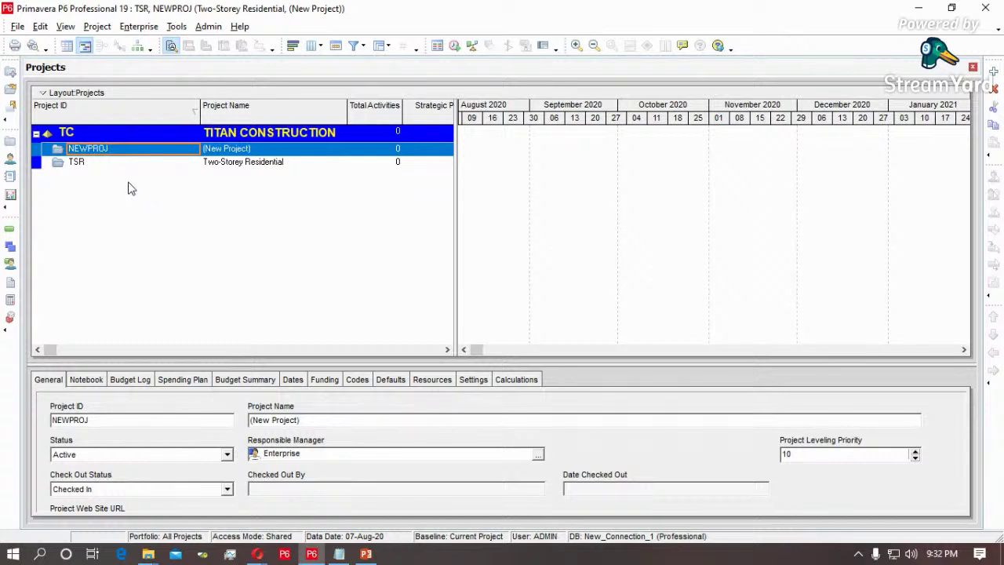
left_click(105, 163)
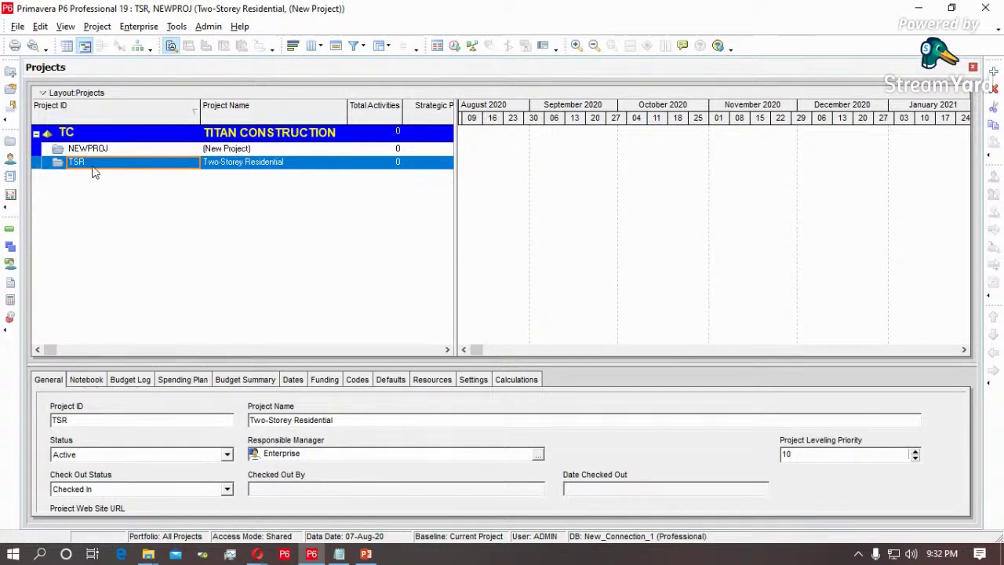
left_click(121, 165)
left_click(113, 152)
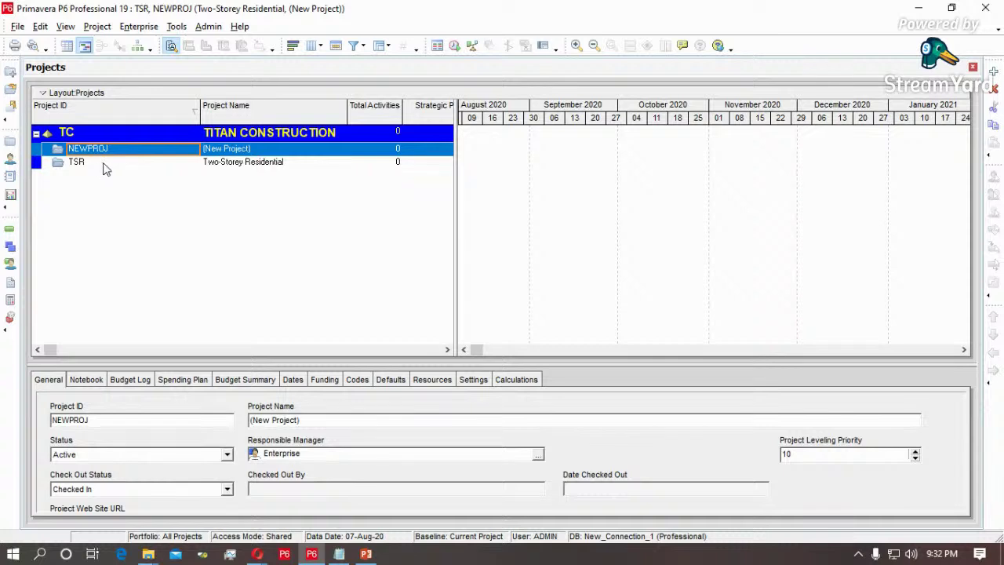
left_click(99, 166)
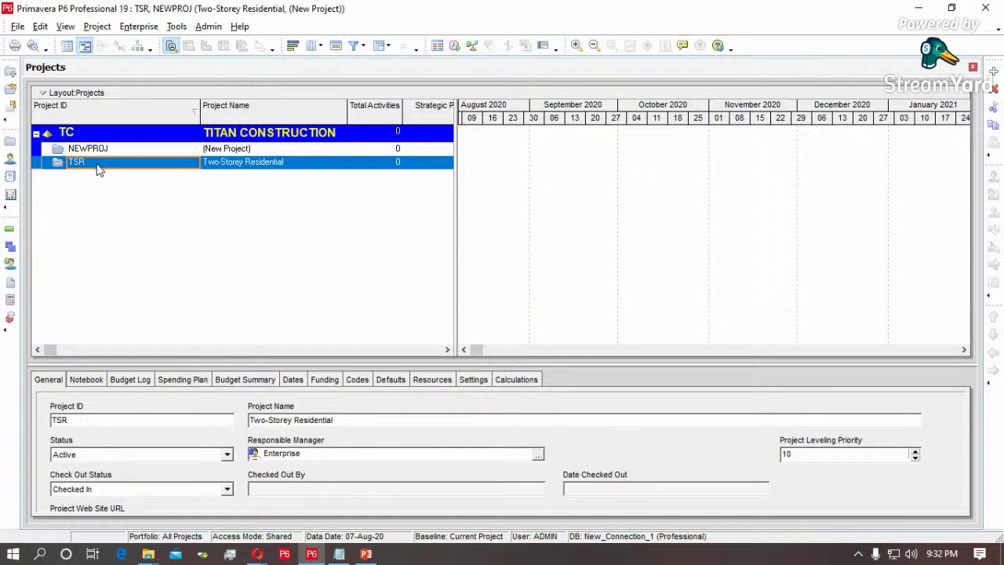
left_click(234, 162)
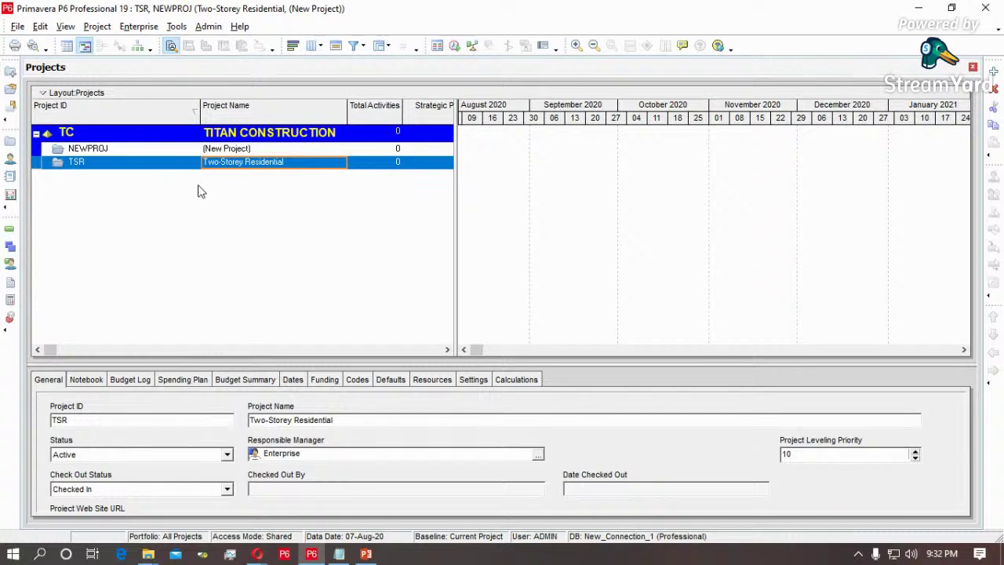
left_click(148, 149)
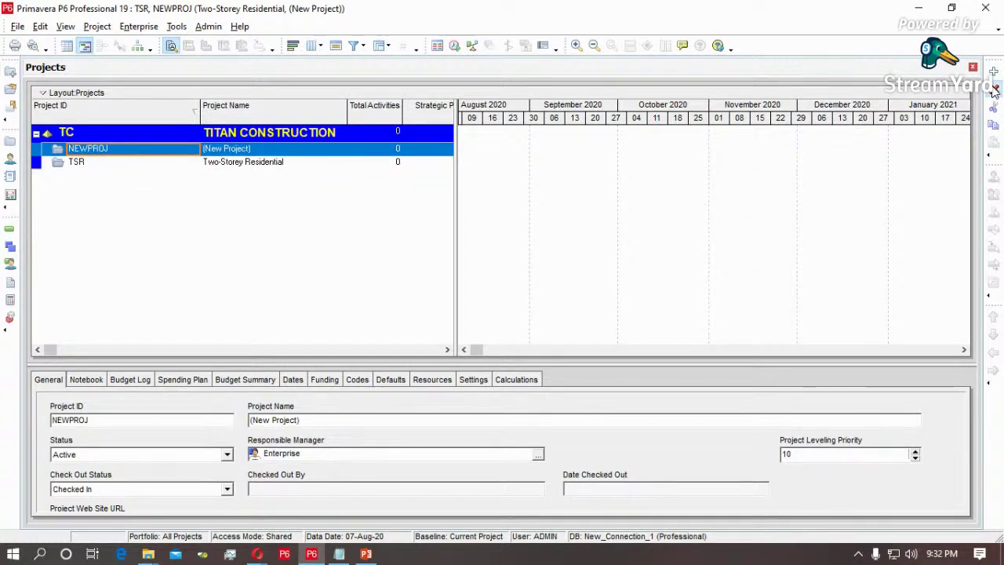
key("Delete")
left_click(466, 308)
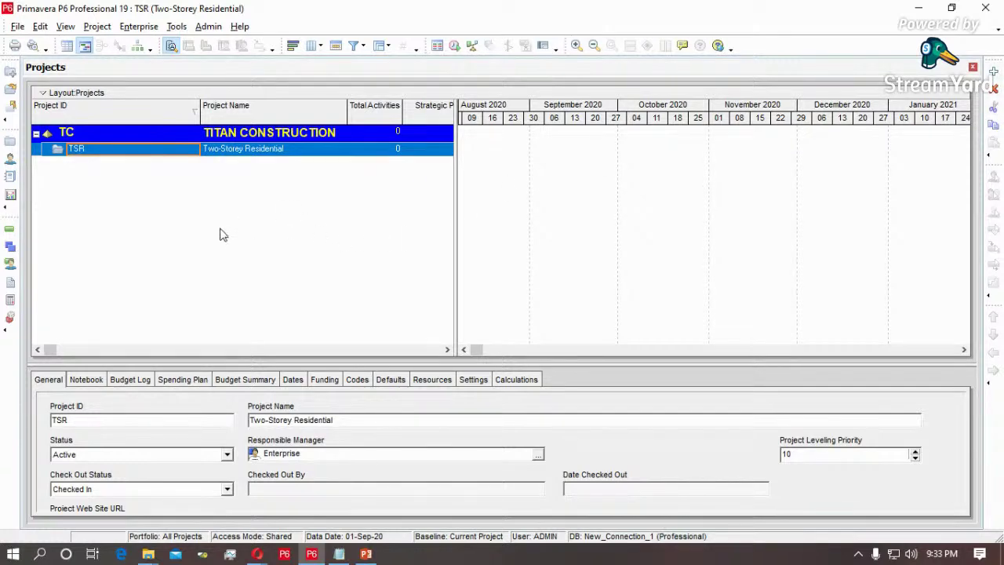
Remove the blank line and move '- Creating WBS' directly below '- Creating Project'.
left_click(339, 554)
left_click(218, 284)
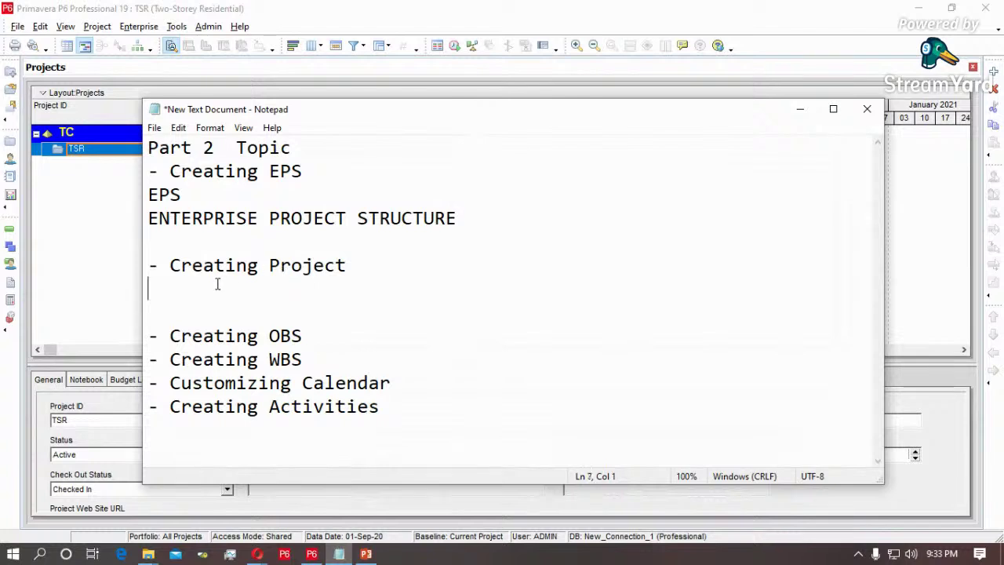
key("Delete")
key("Delete")
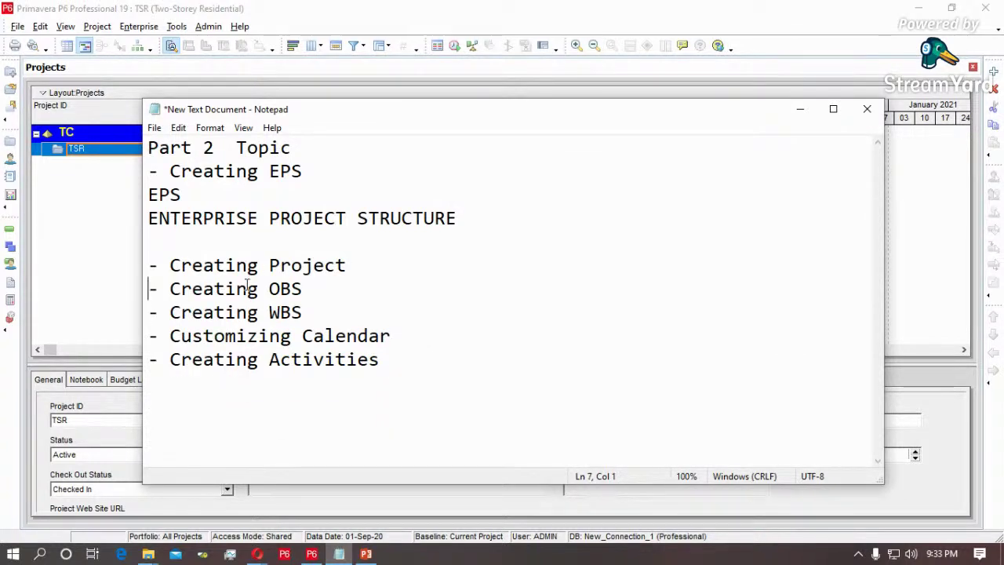
left_click_drag(307, 310, 154, 314)
key("ctrl+c")
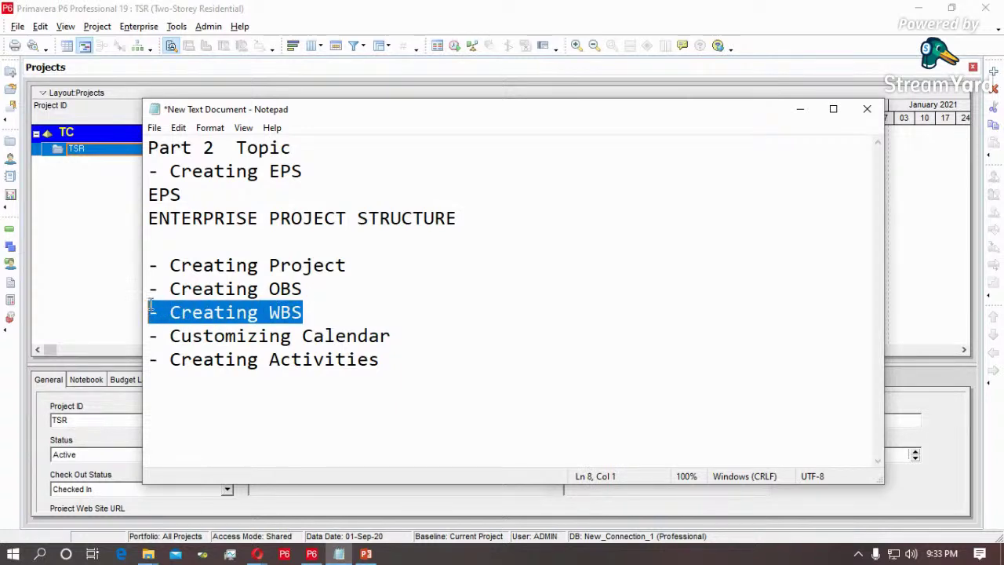
left_click(350, 266)
key("Return")
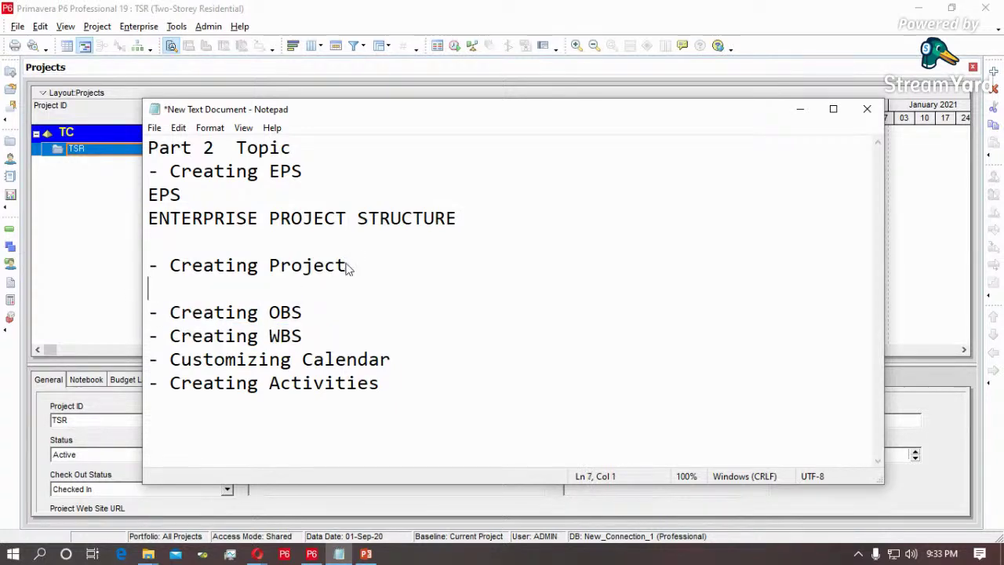
key("ctrl+v")
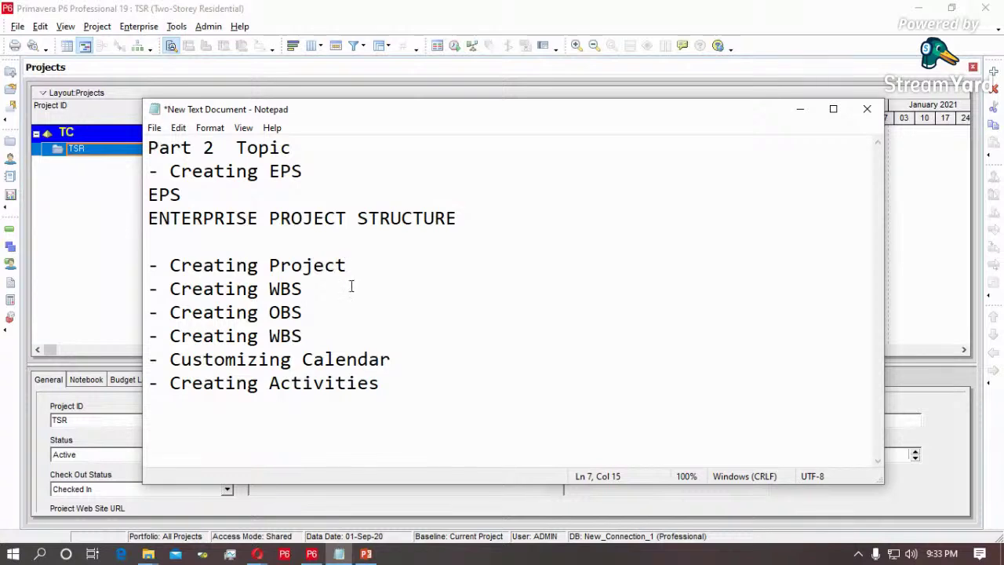
left_click_drag(315, 336, 67, 323)
key("BackSpace")
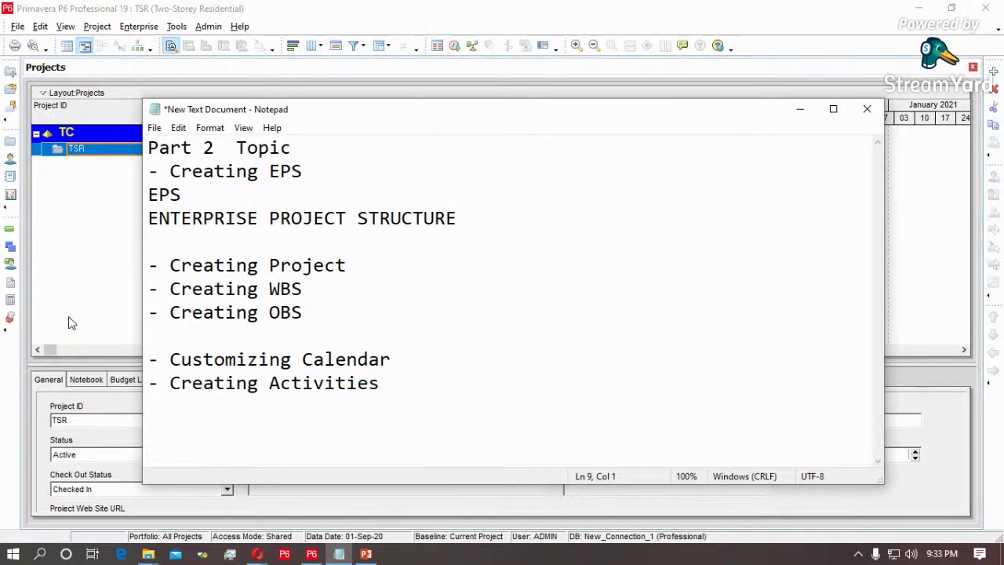
Shorten the entry to 'WBS' and add 'Work Breakdown Sructure' beneath it.
left_click(350, 250)
left_click(353, 265)
key("Return")
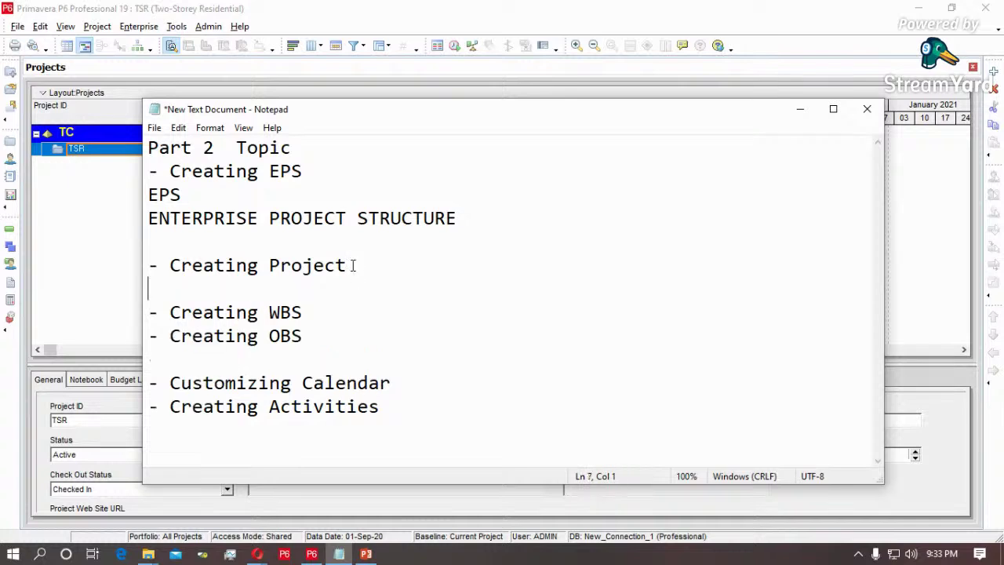
key("Return")
left_click_drag(267, 337, 96, 341)
key("BackSpace")
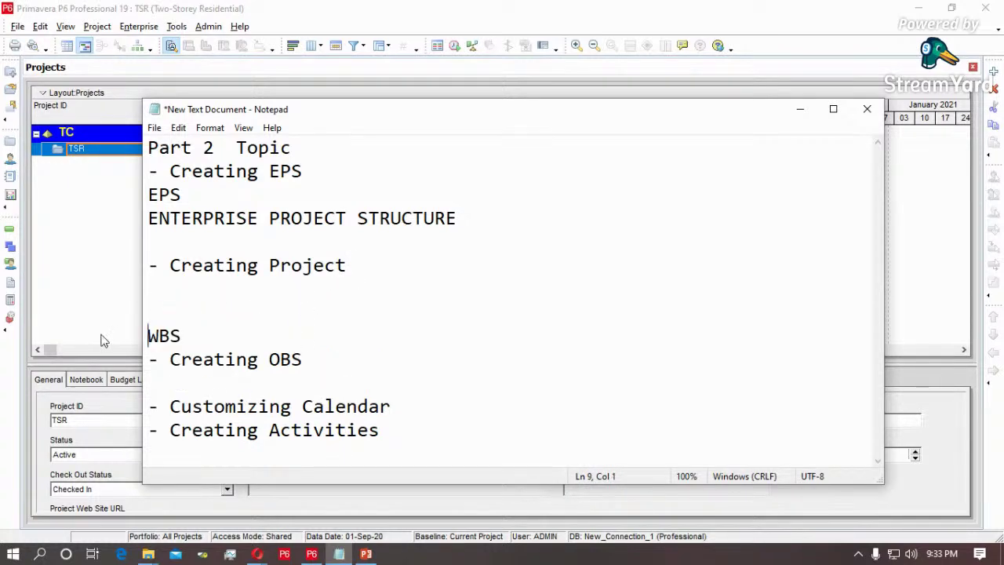
left_click(239, 345)
key("Return")
key("Return")
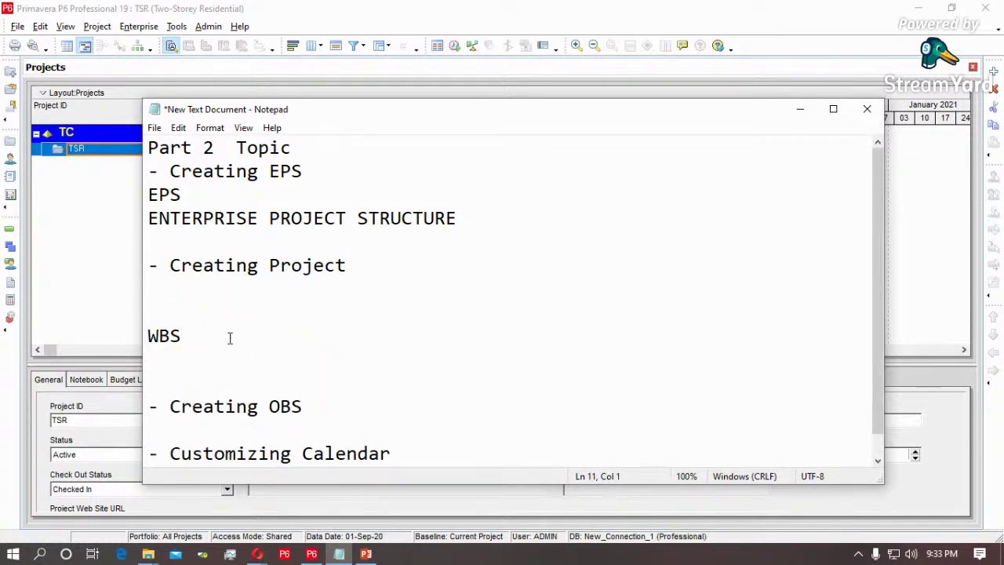
type("Work Break")
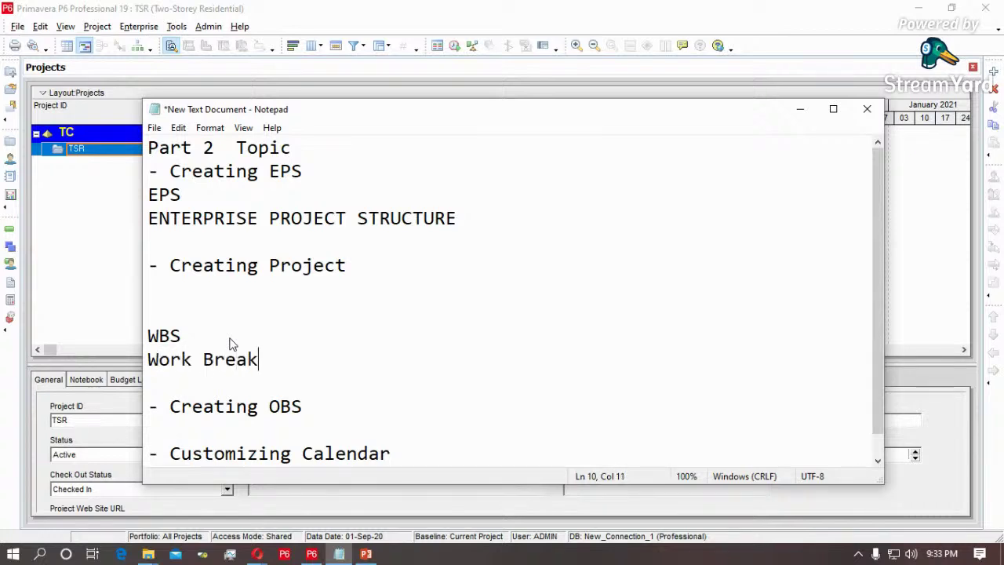
type("down Sructure")
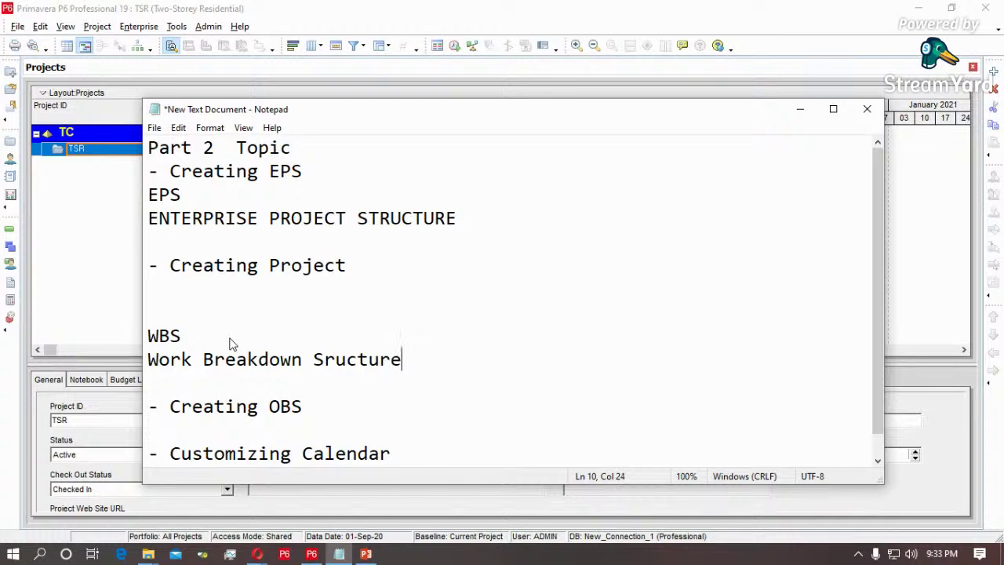
key("Return")
key("Return")
key("Return")
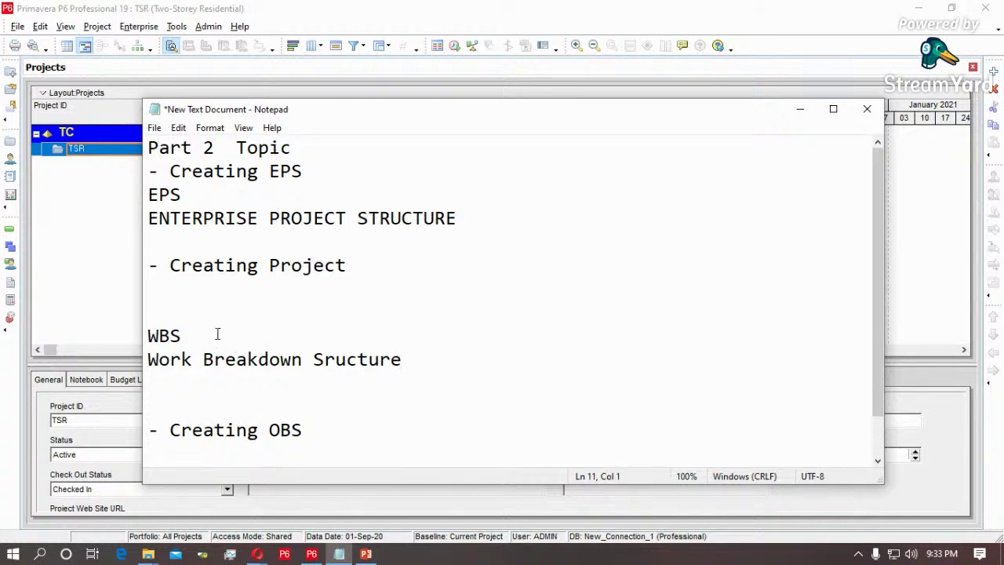
Delete the extra blank line and place the cursor on the empty line below.
left_click(204, 310)
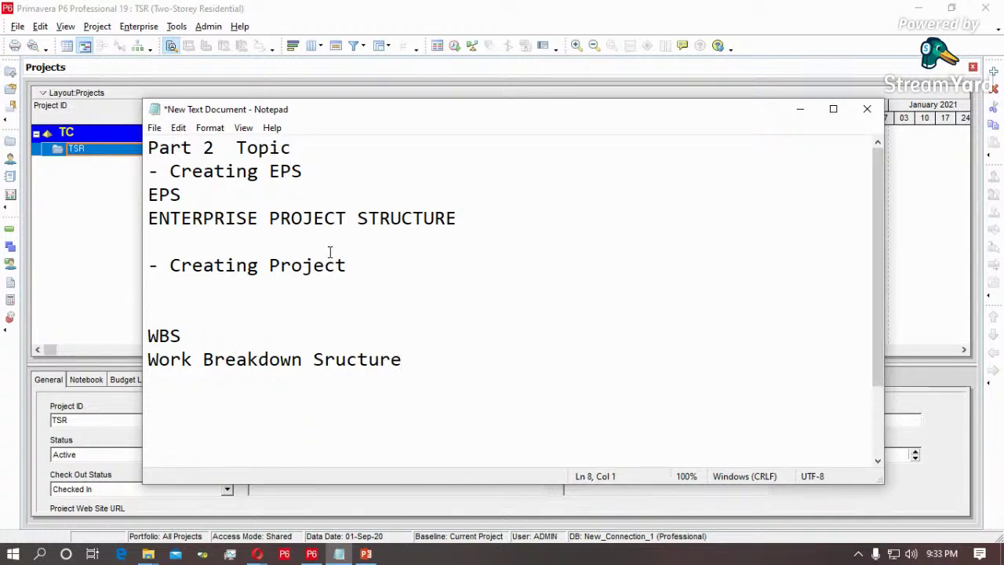
left_click(191, 236)
key("Delete")
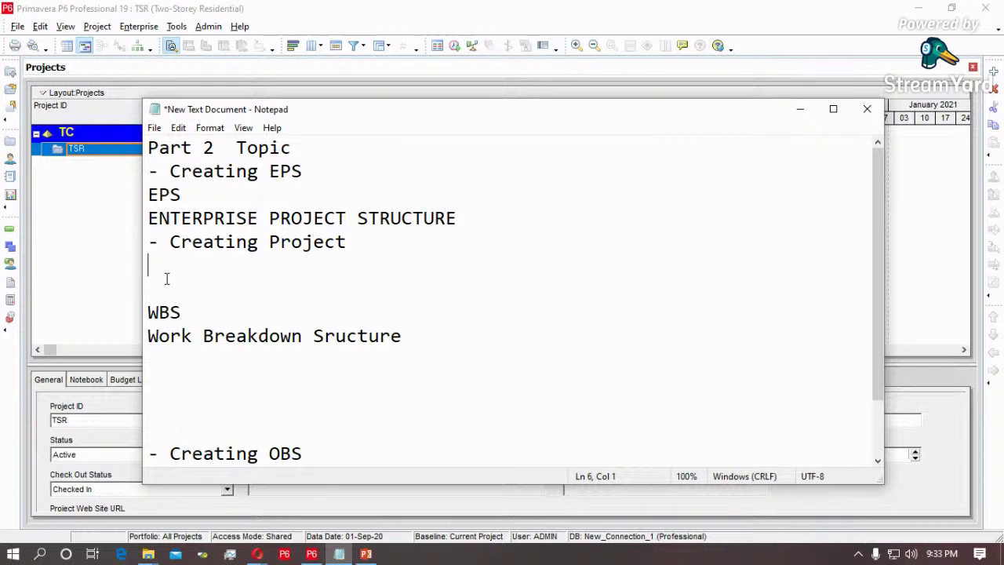
left_click(177, 382)
Bring the Explorer window forward and navigate up to This PC.
mouse_move(153, 555)
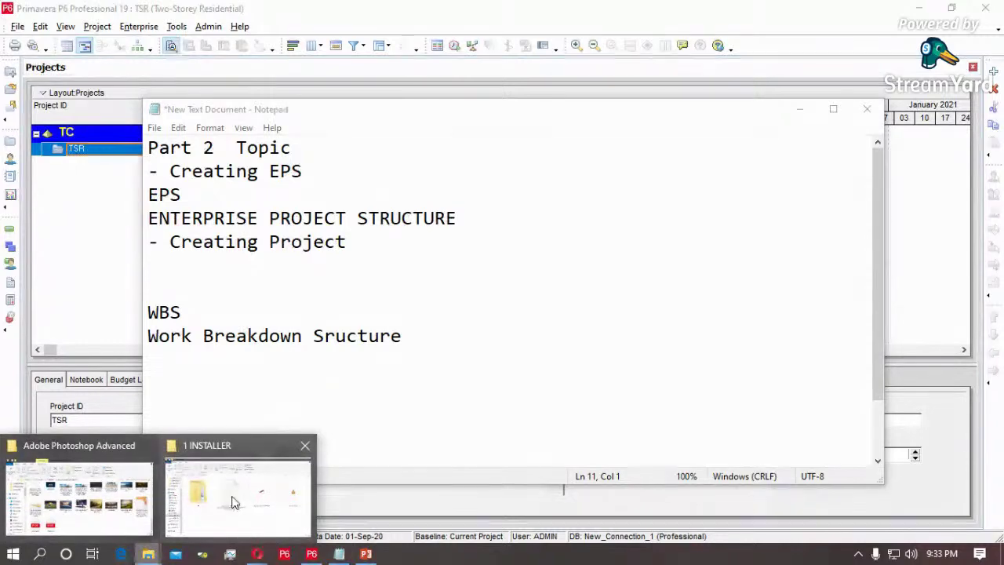
mouse_move(254, 511)
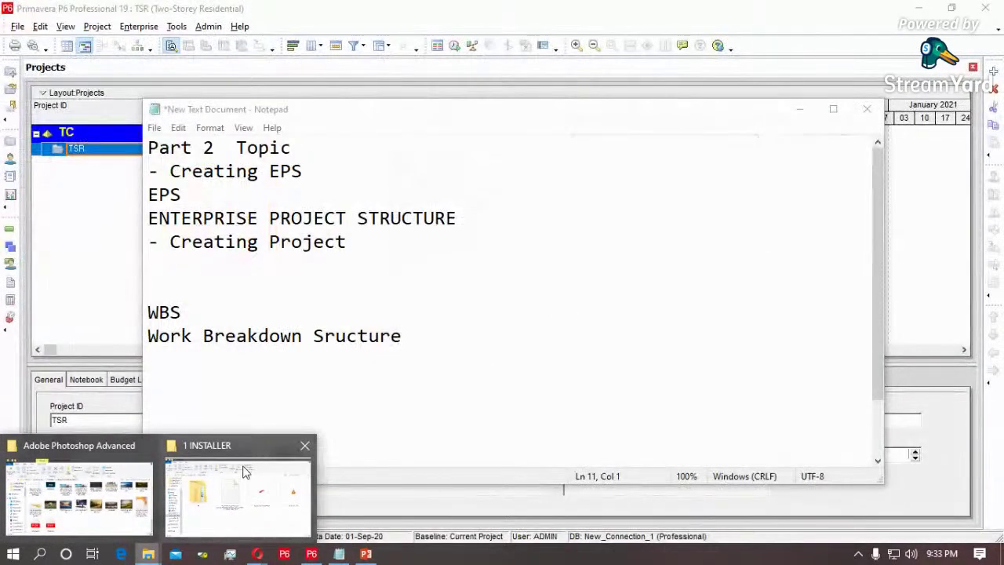
left_click(243, 476)
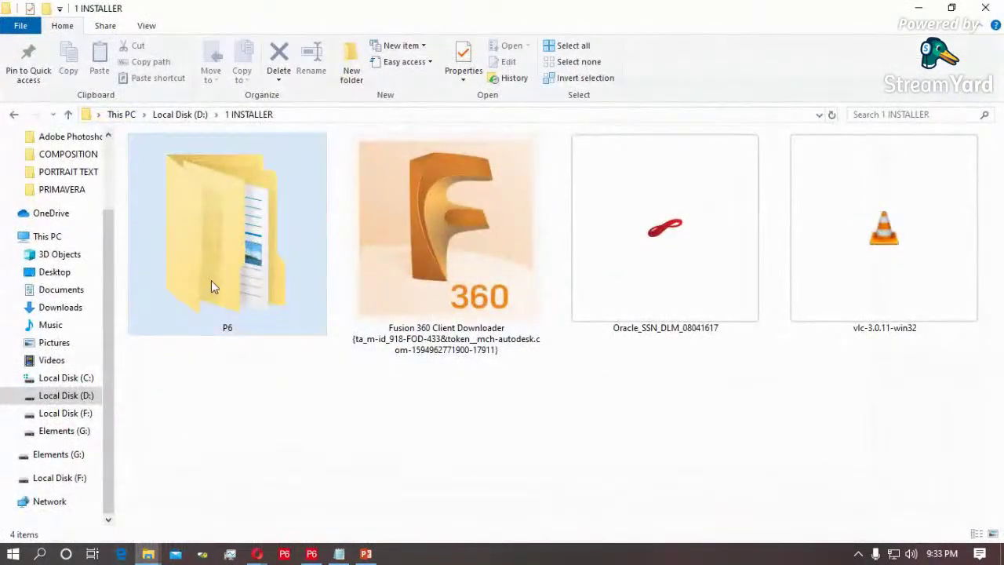
double_click(212, 281)
left_click(177, 118)
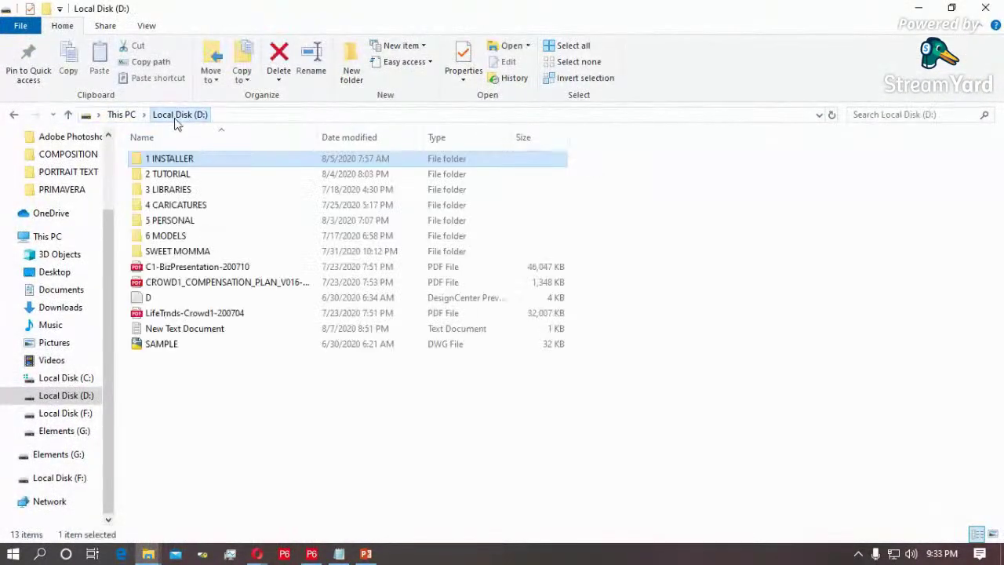
left_click(130, 115)
left_click(561, 436)
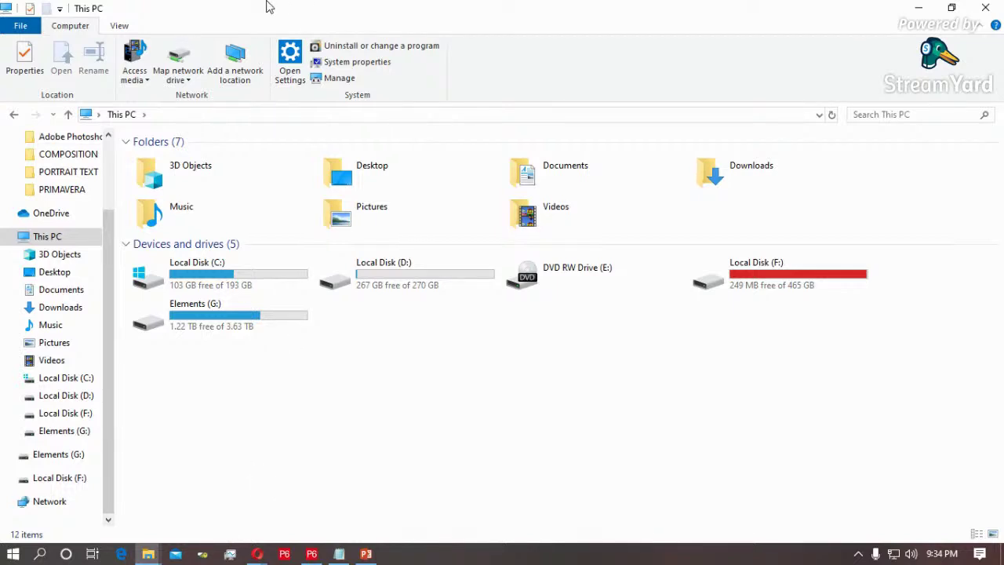
Go to Elements (G:) > MS PROJECT FILE > estimate and open 2 STOREY RESIDENCE.
left_click(83, 433)
scroll(238, 322, "down", 4)
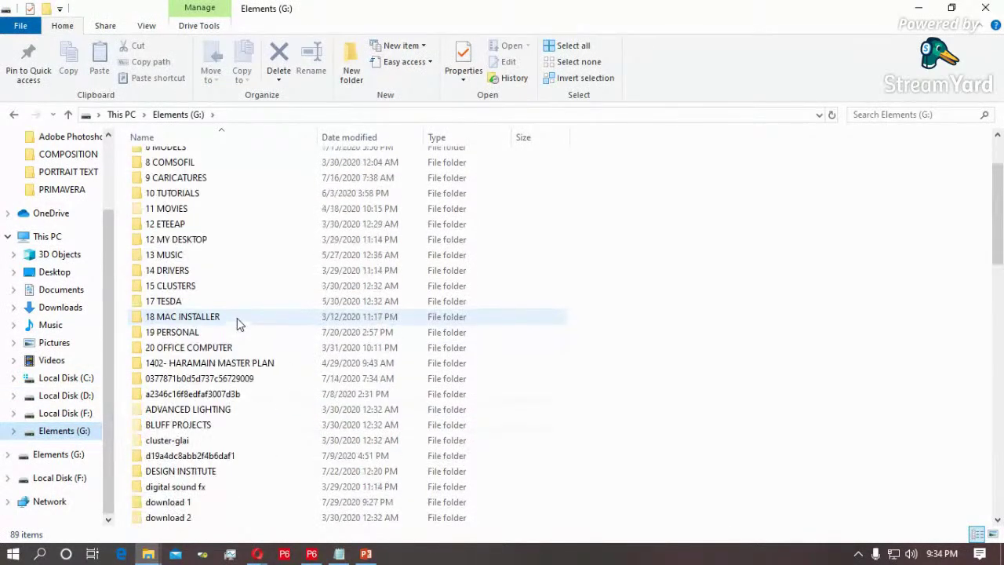
scroll(212, 329, "down", 7)
scroll(211, 330, "down", 1)
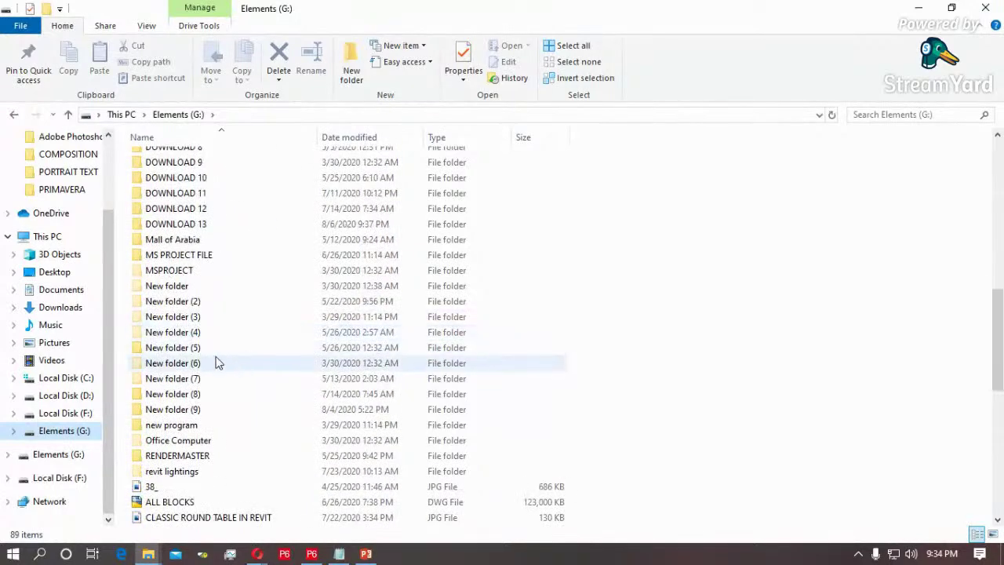
double_click(205, 272)
left_click(227, 166)
left_click(198, 115)
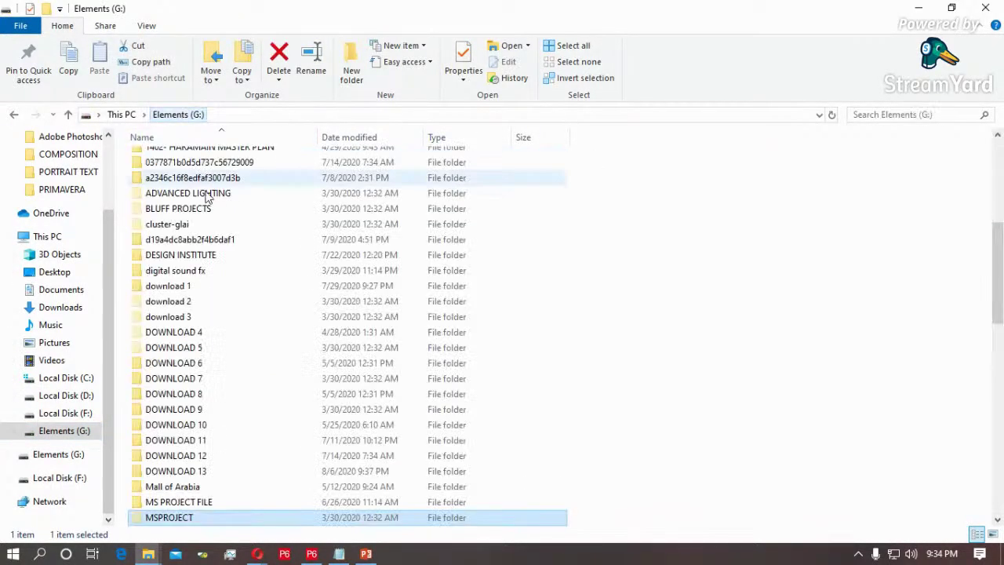
double_click(209, 503)
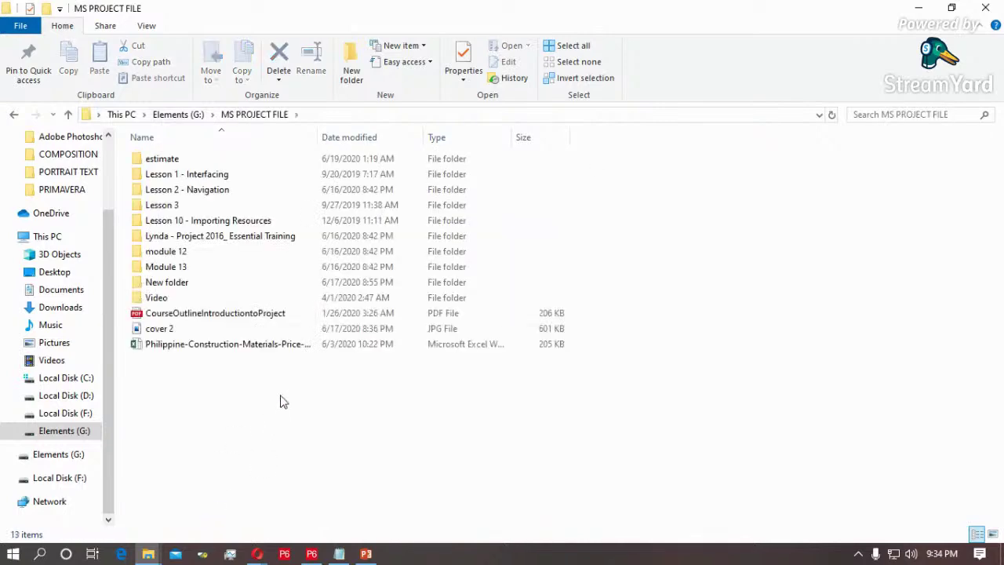
double_click(167, 158)
left_click(200, 190)
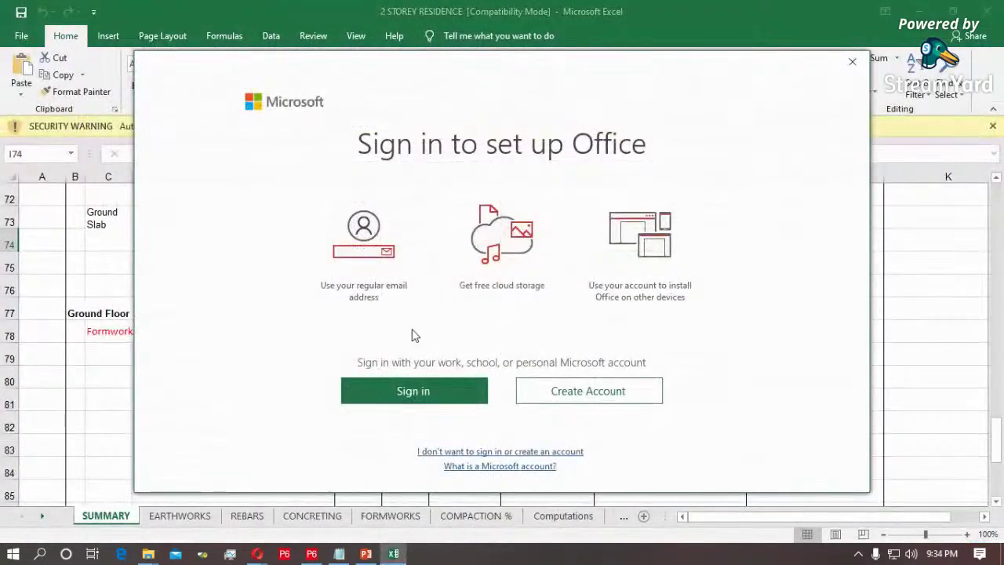
Dismiss the sign-in prompt, enable content without updating links, and close the activation notice.
left_click(852, 62)
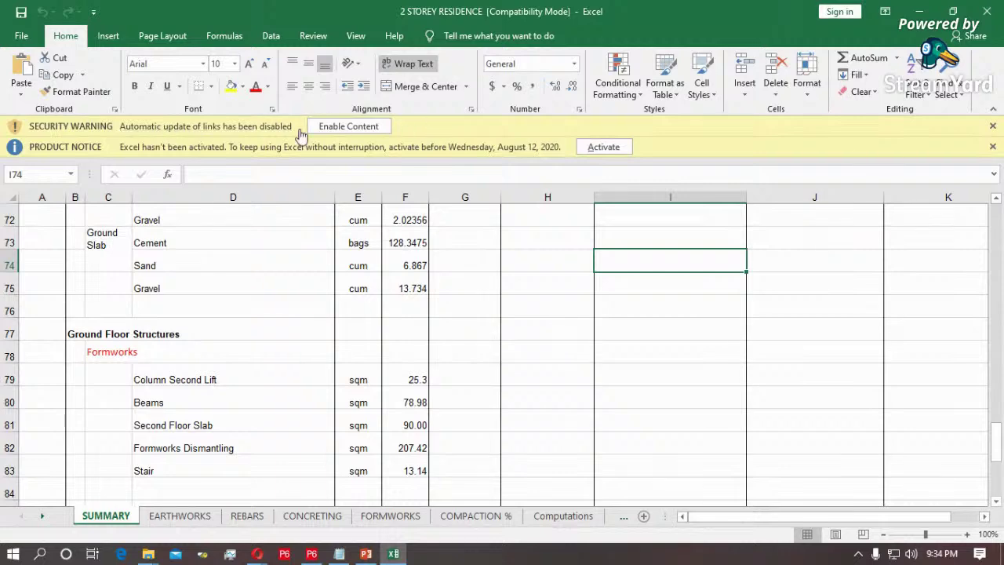
left_click(339, 126)
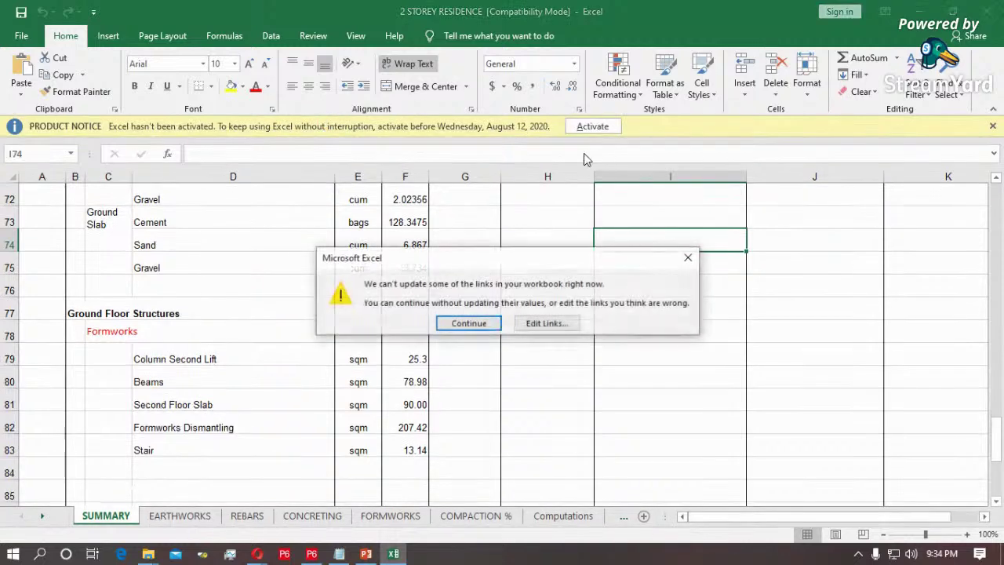
left_click(478, 321)
left_click(993, 125)
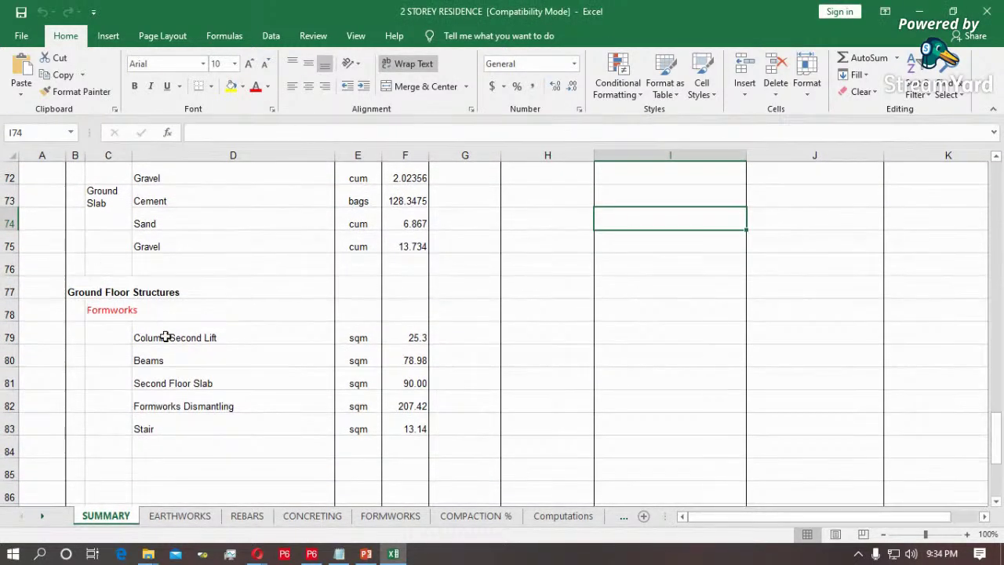
Browse the EARTHWORKS sheet, then return to the SUMMARY sheet.
scroll(174, 368, "down", 3)
left_click(188, 517)
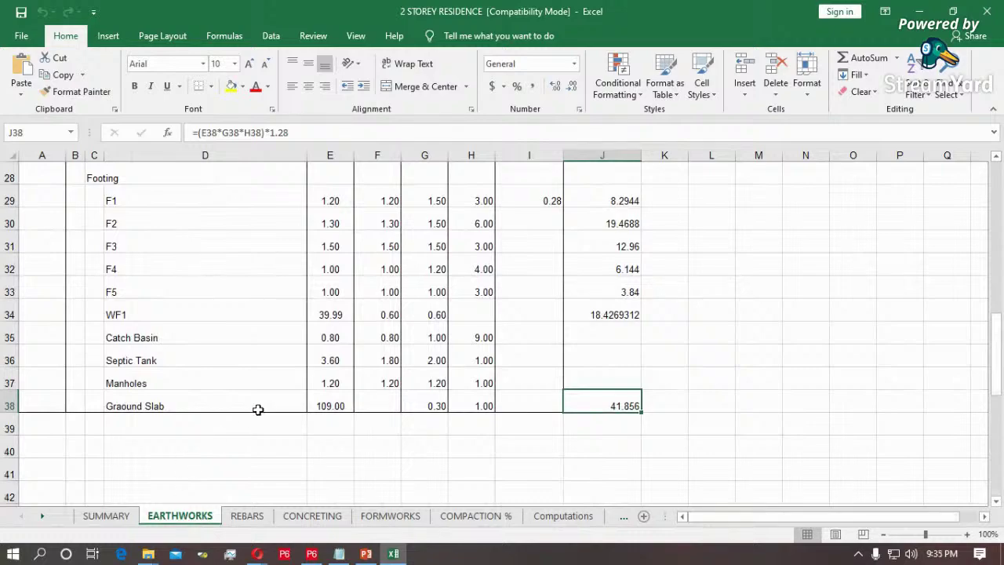
scroll(259, 407, "up", 9)
scroll(178, 362, "down", 6)
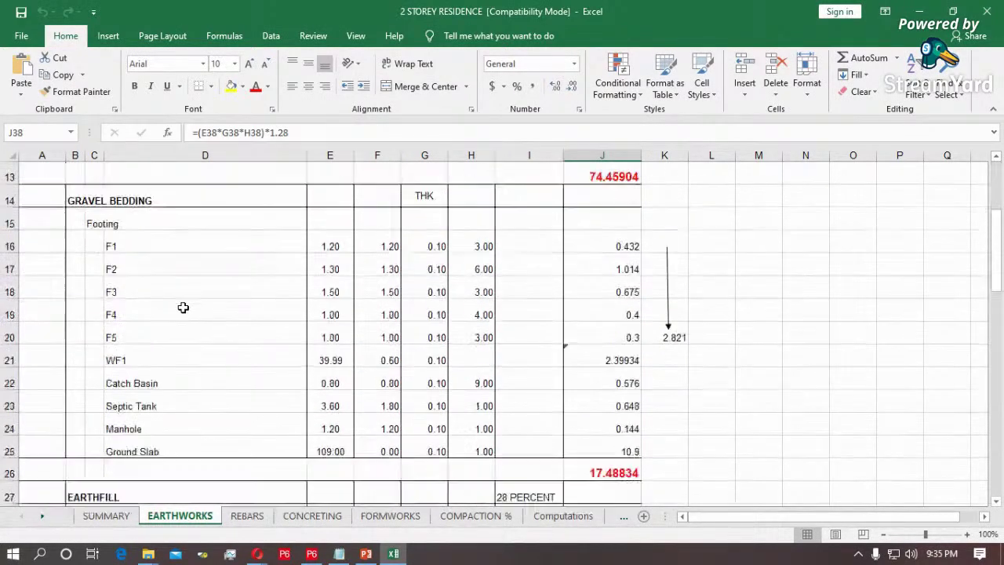
left_click(128, 516)
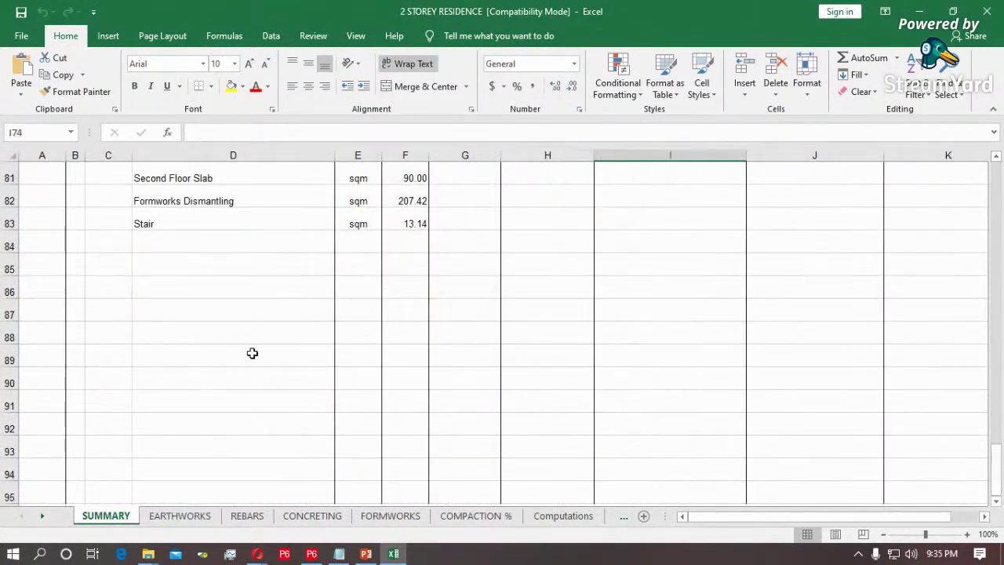
scroll(213, 329, "up", 20)
scroll(214, 326, "up", 7)
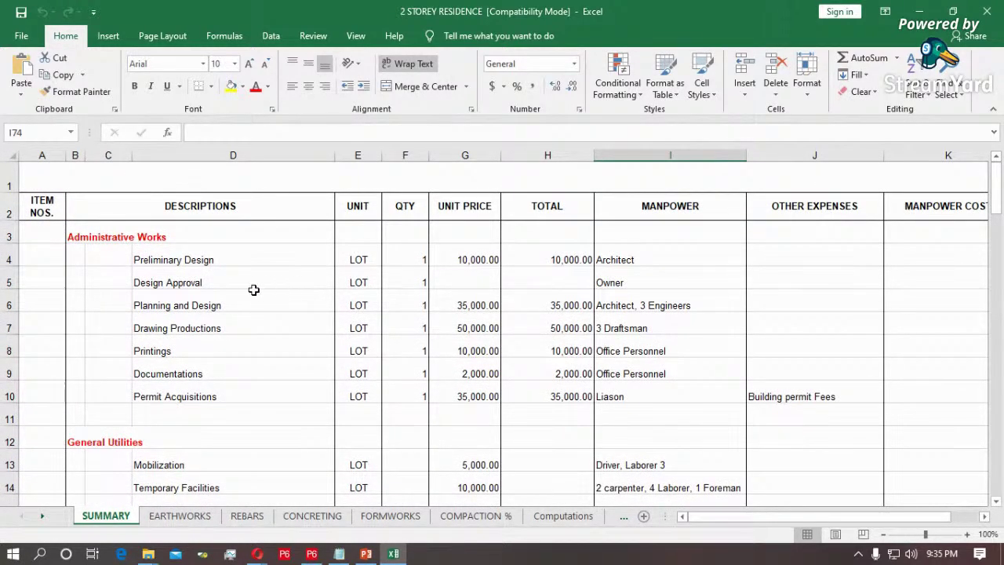
Check the SUMMARY cells D4 and D83, then minimize Excel.
left_click(196, 260)
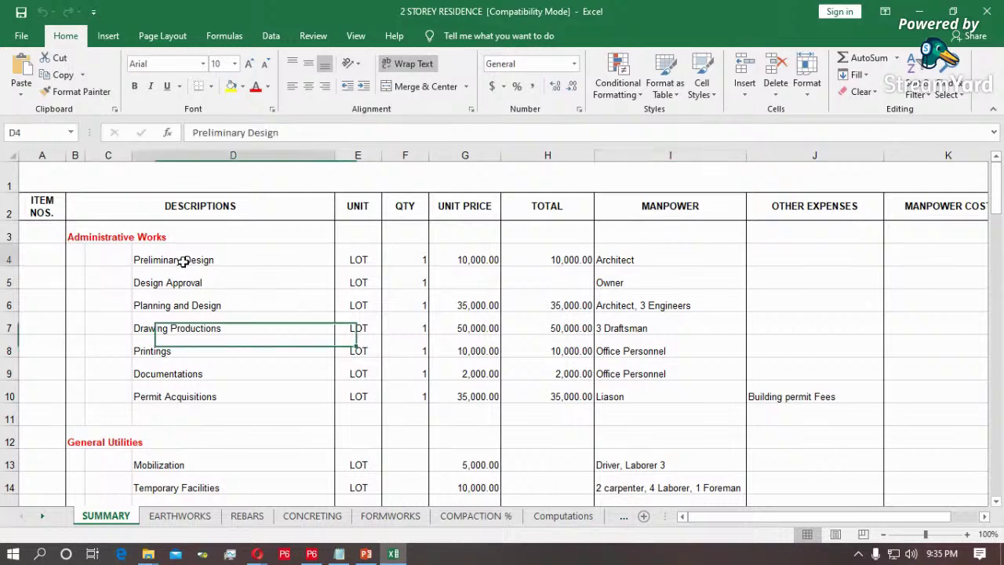
scroll(197, 353, "down", 20)
scroll(198, 365, "down", 4)
scroll(195, 330, "up", 4)
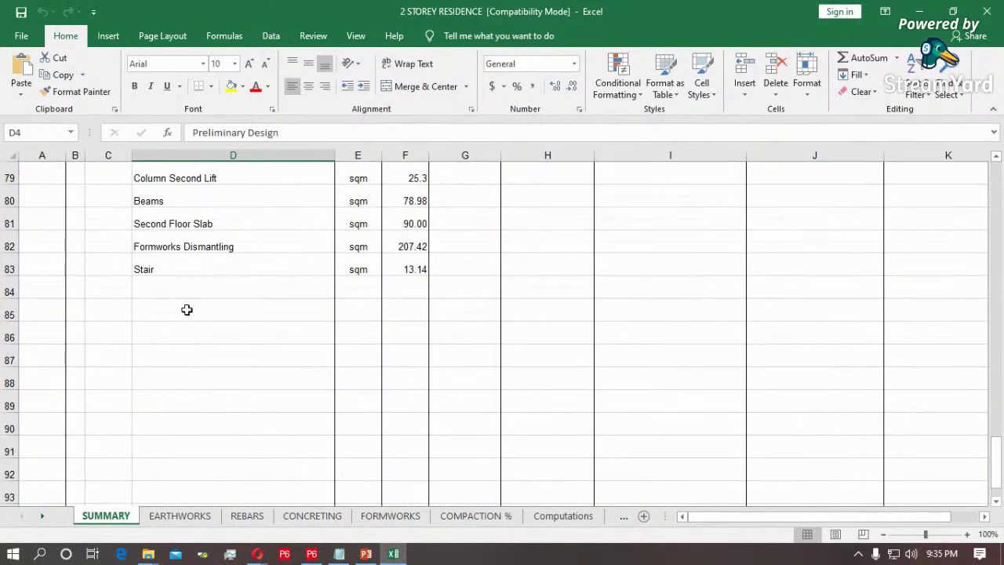
left_click(168, 269)
scroll(192, 279, "up", 3)
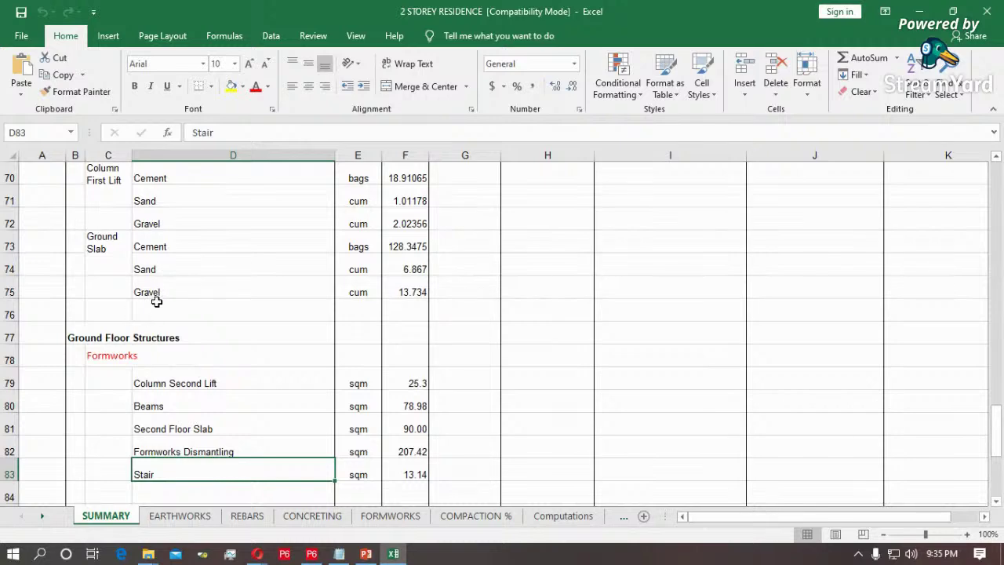
scroll(157, 306, "down", 1)
left_click(919, 11)
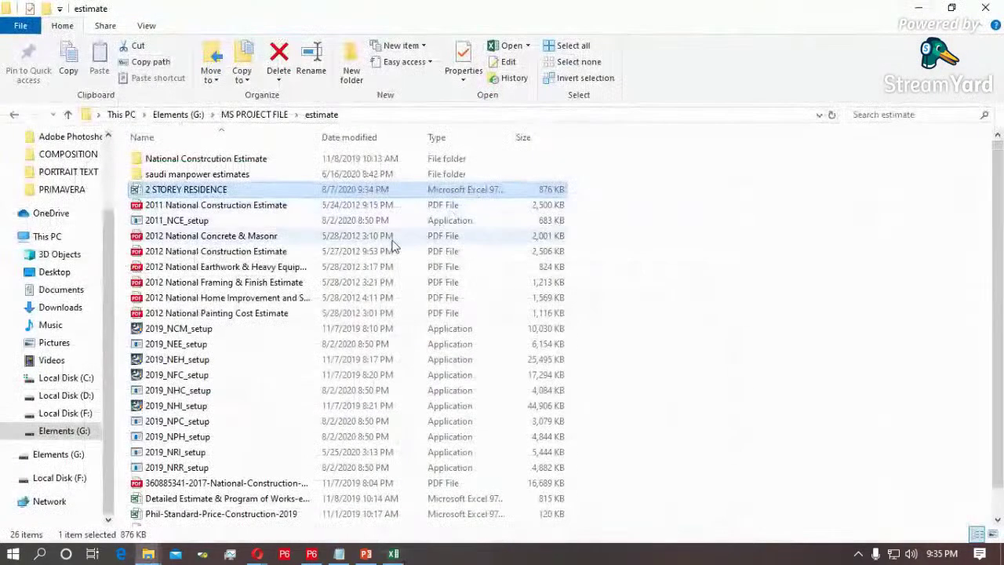
Delete the blank lines under WBS and add empty lines after '- Creating Activities'.
left_click(339, 554)
scroll(444, 366, "down", 1)
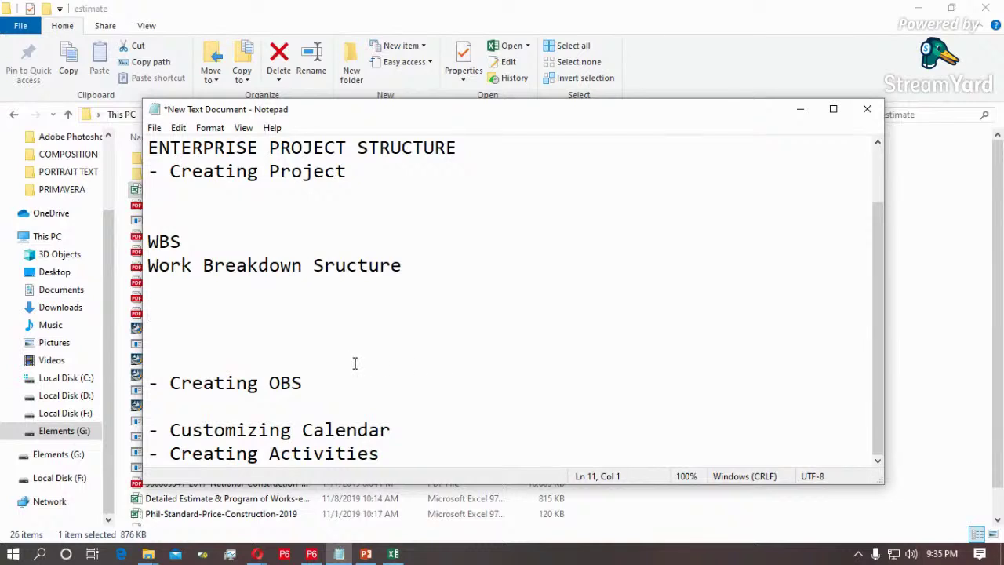
key("Delete")
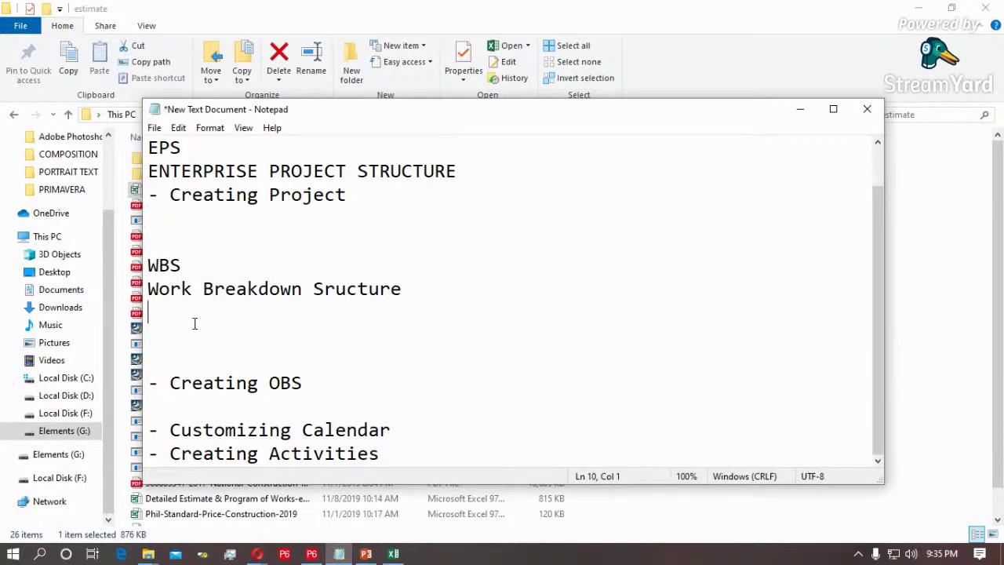
key("Delete")
key("Delete")
key("Delete")
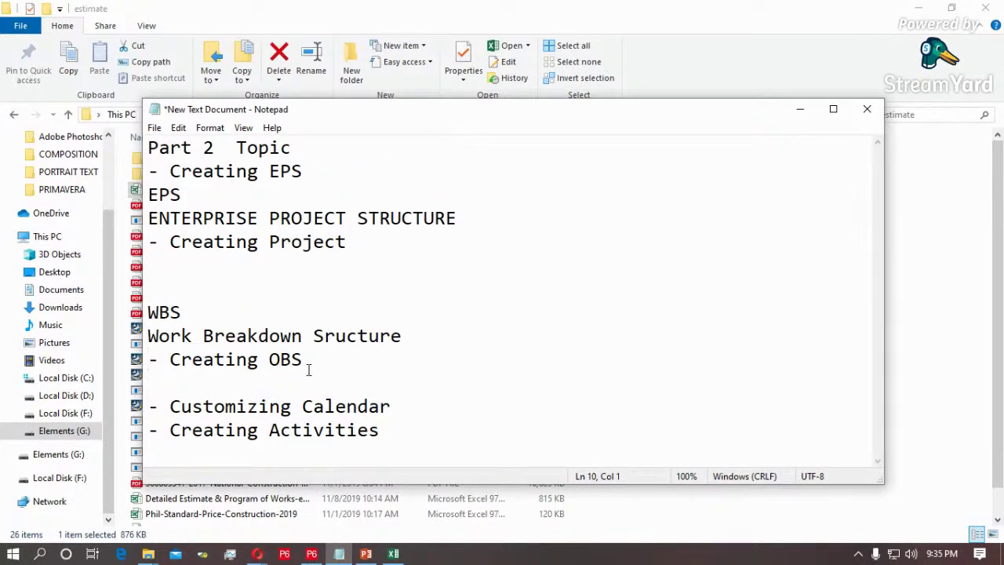
key("Delete")
left_click(408, 415)
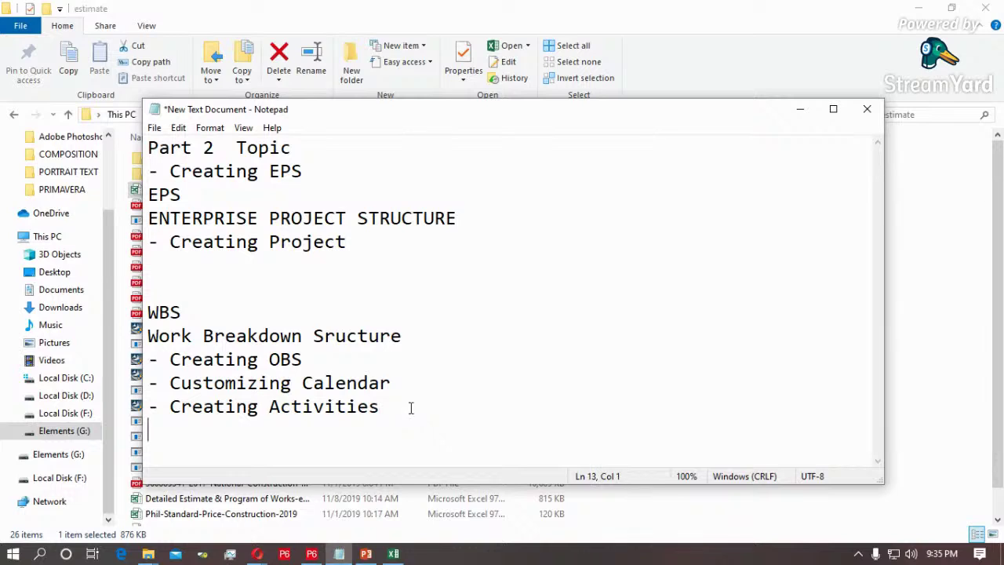
key("Return")
key("Return")
key("Return")
key("Return")
key("Return")
key("Return")
key("Return")
key("Return")
key("Return")
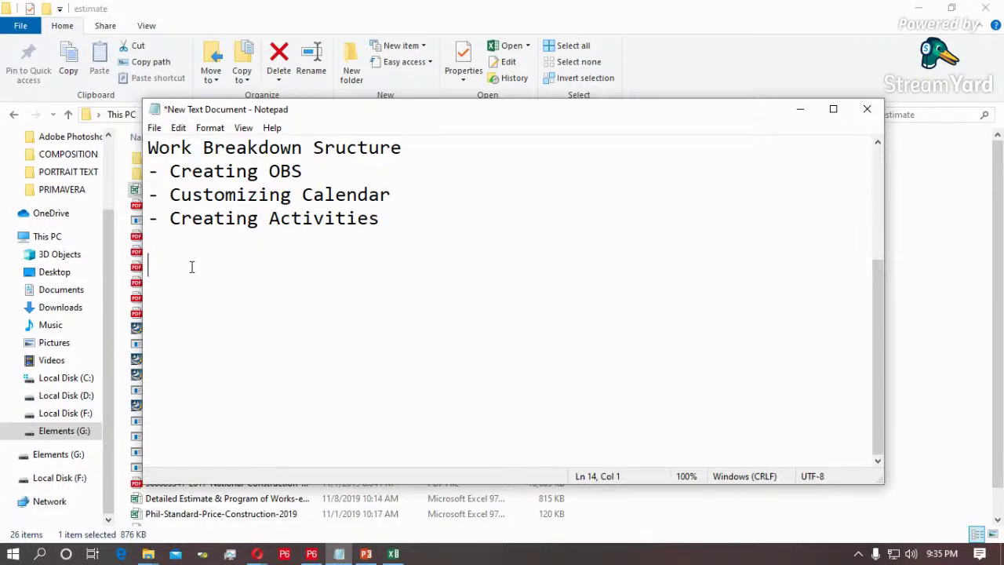
left_click(769, 531)
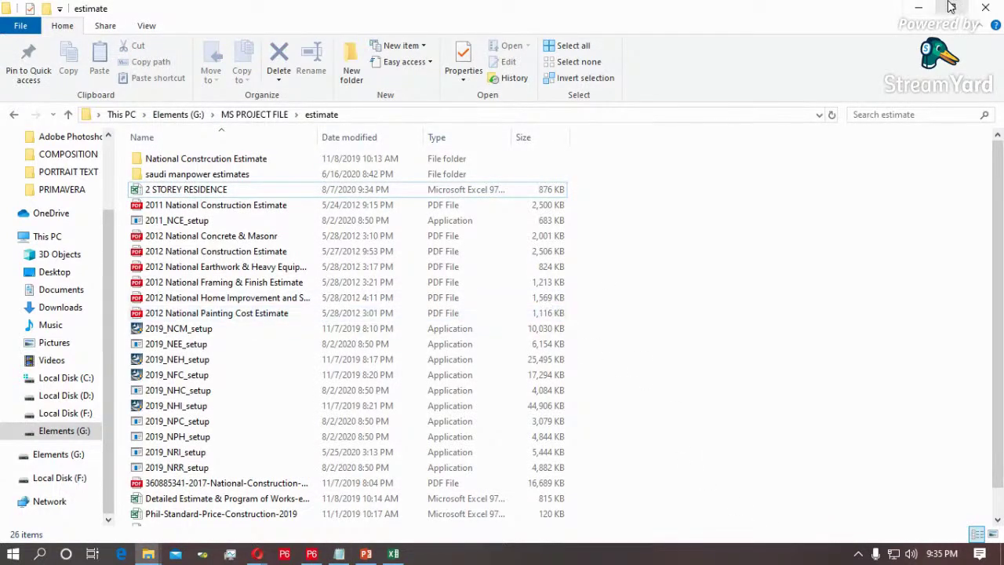
left_click(919, 8)
Flip between Primavera and the workbook, then select STRUCTURAL DESIGN in the estimate folder.
left_click(95, 284)
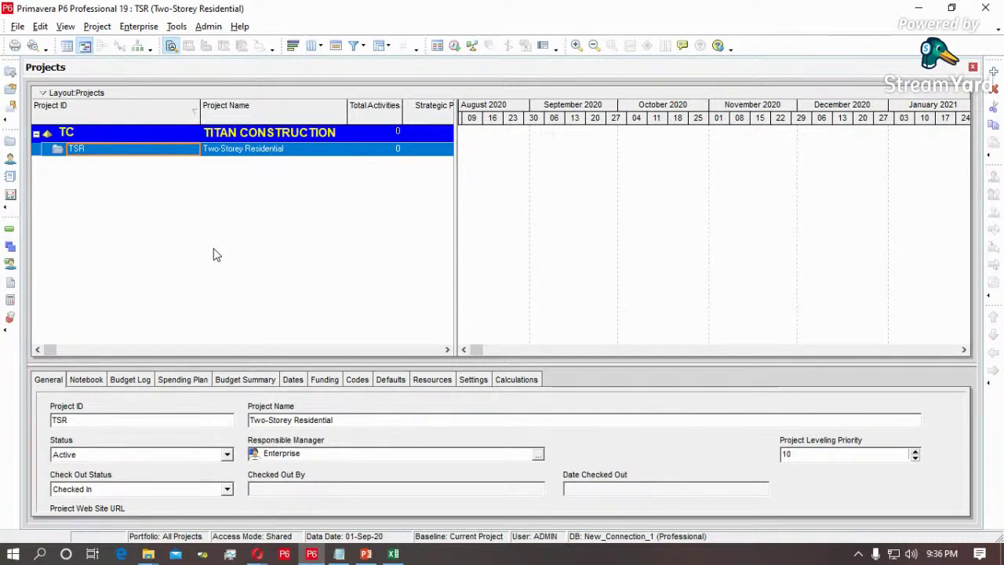
left_click(393, 553)
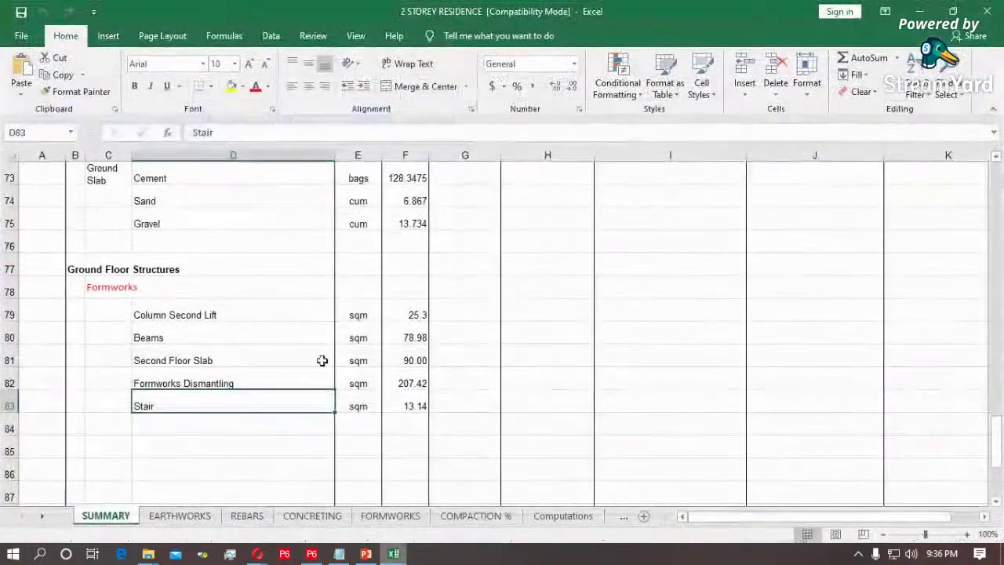
left_click(918, 11)
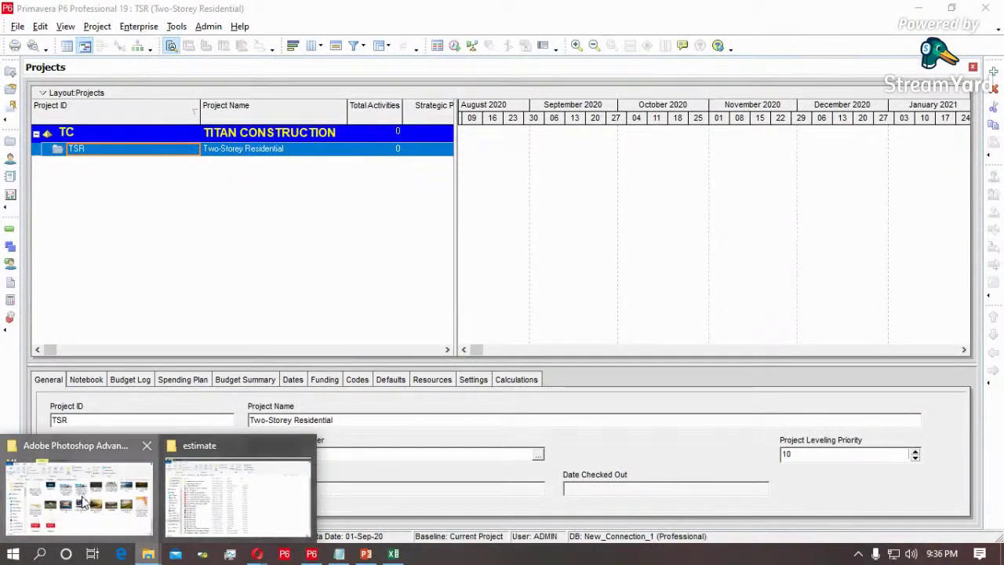
left_click(86, 489)
left_click(148, 553)
left_click(232, 479)
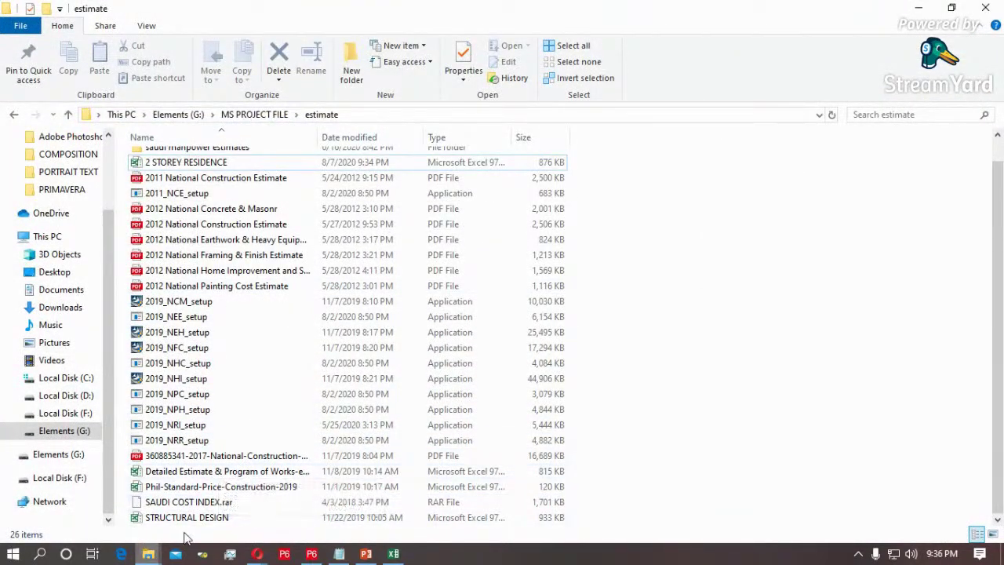
left_click(200, 519)
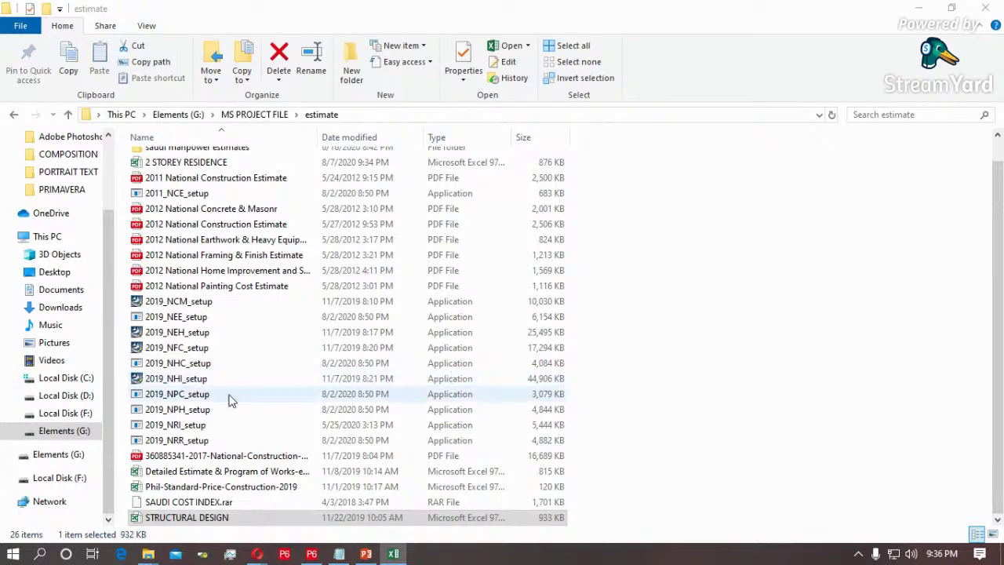
Open STRUCTURAL DESIGN, view its COLUMN LOAD and C1 sheets, then close it.
key("Return")
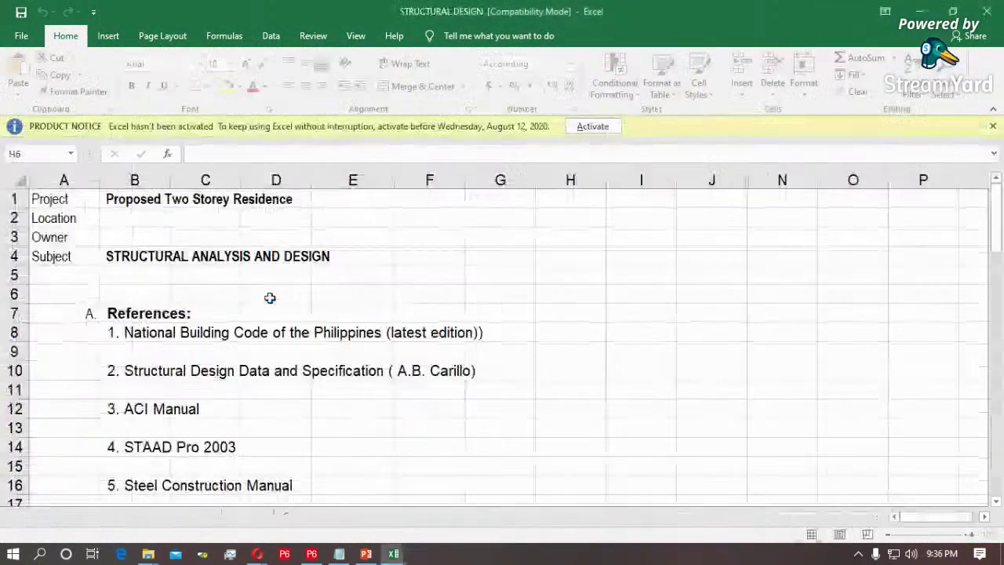
scroll(284, 353, "down", 3)
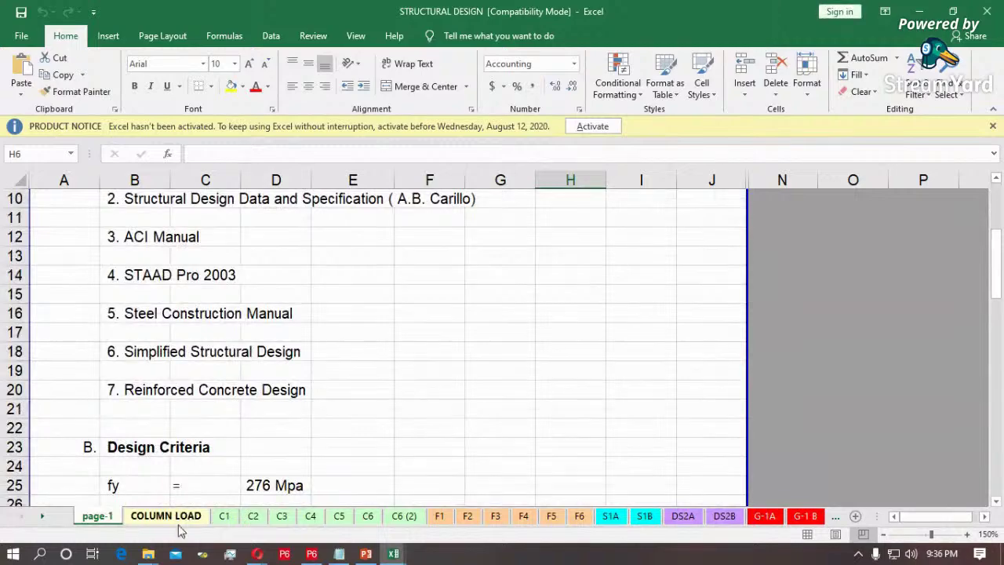
left_click(166, 515)
left_click(223, 516)
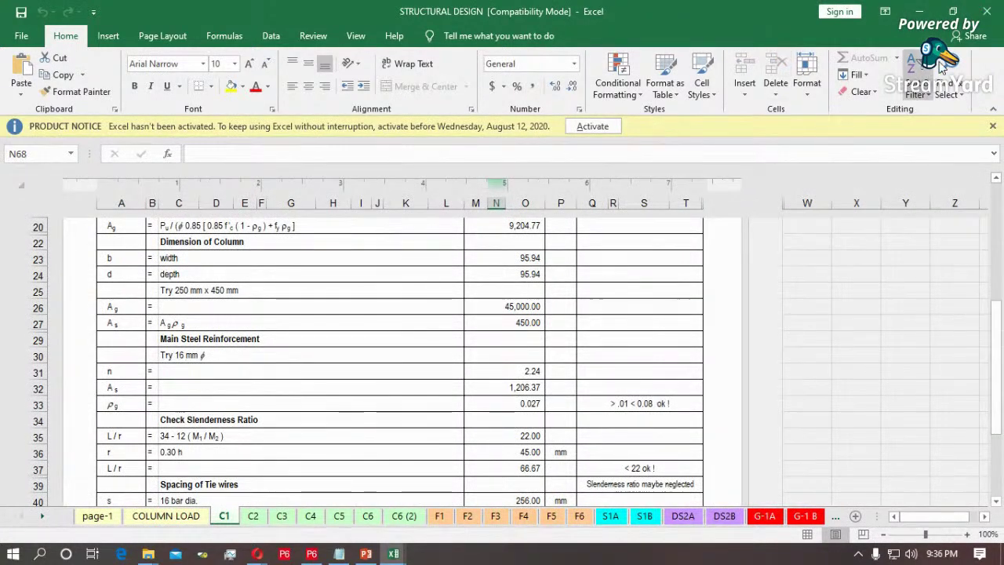
left_click(986, 9)
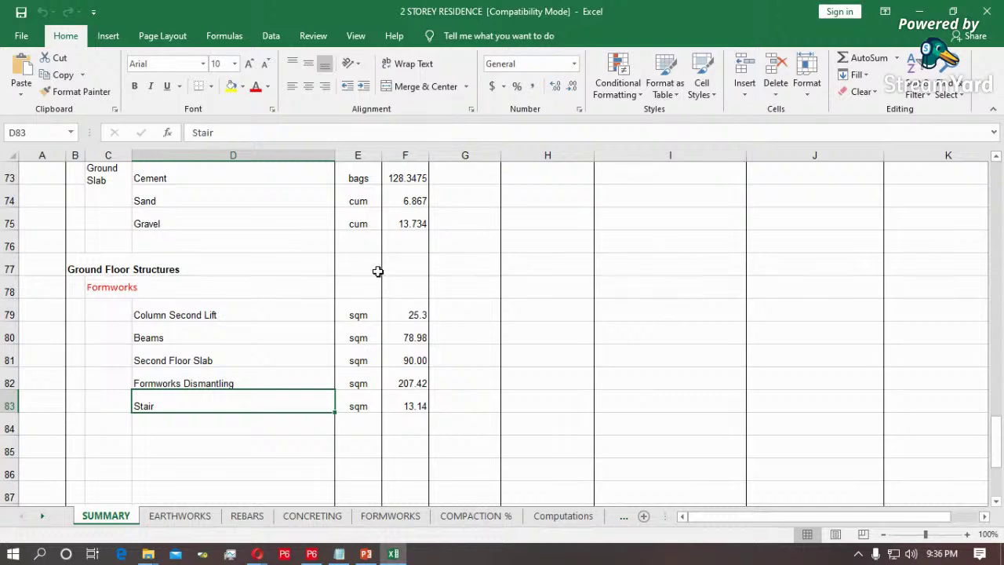
Open the New folder under MS PROJECT FILE and select the Sample BOQ workbook.
left_click(919, 11)
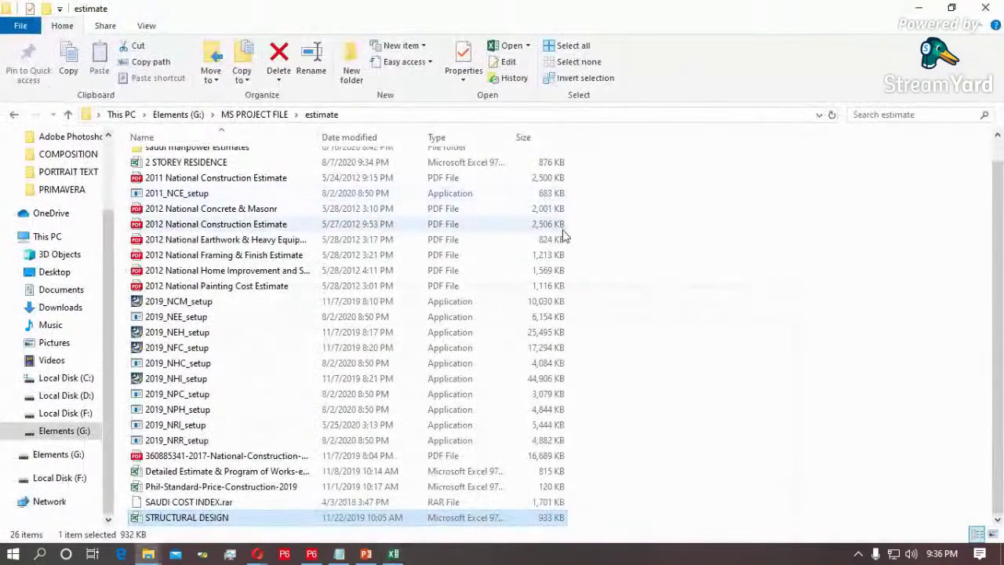
left_click(243, 114)
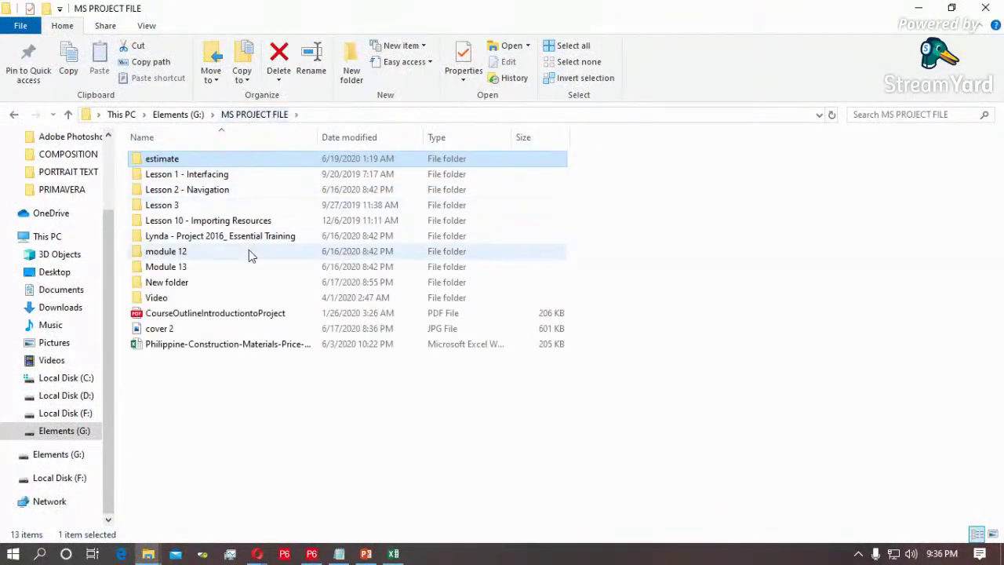
double_click(181, 284)
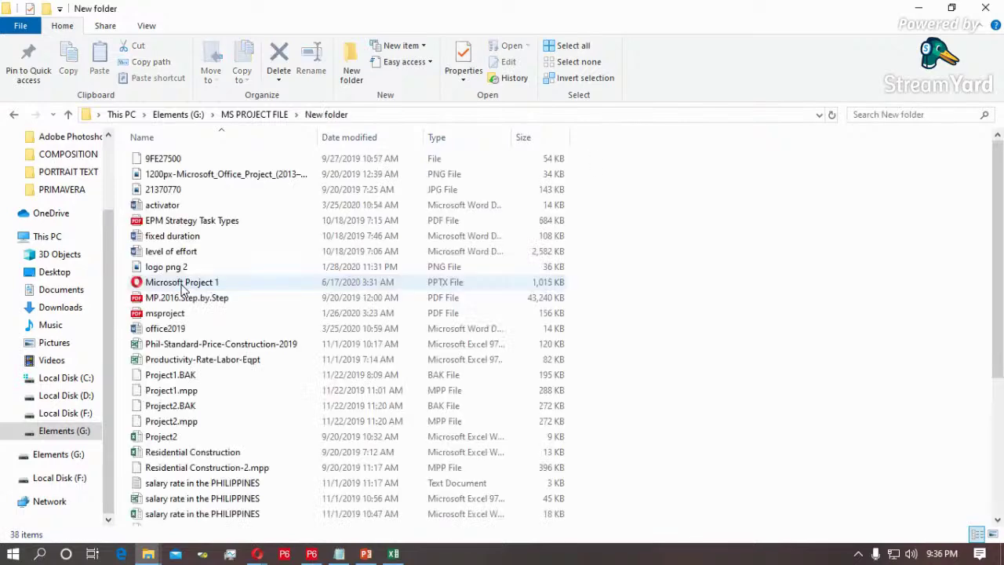
scroll(239, 292, "down", 2)
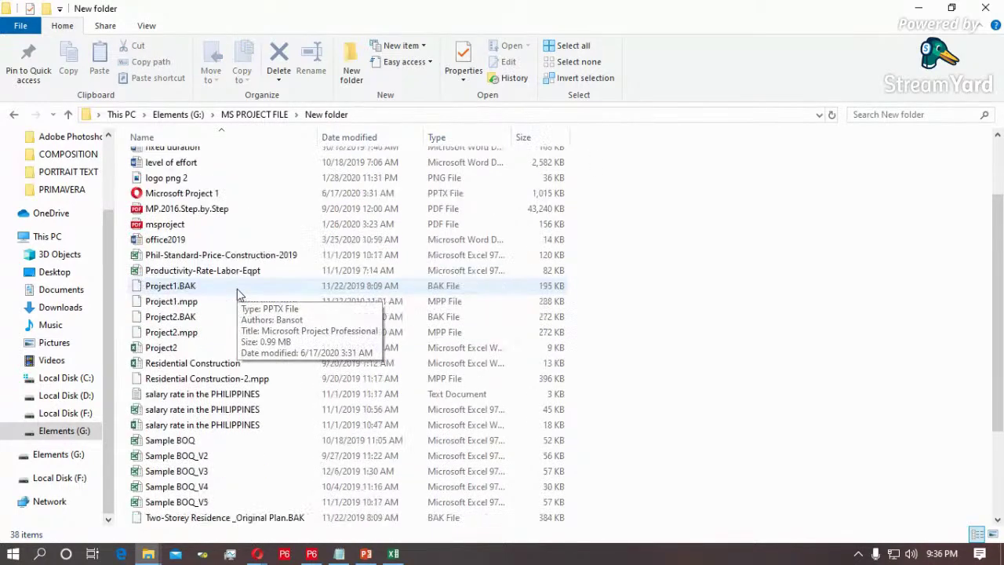
scroll(239, 292, "down", 1)
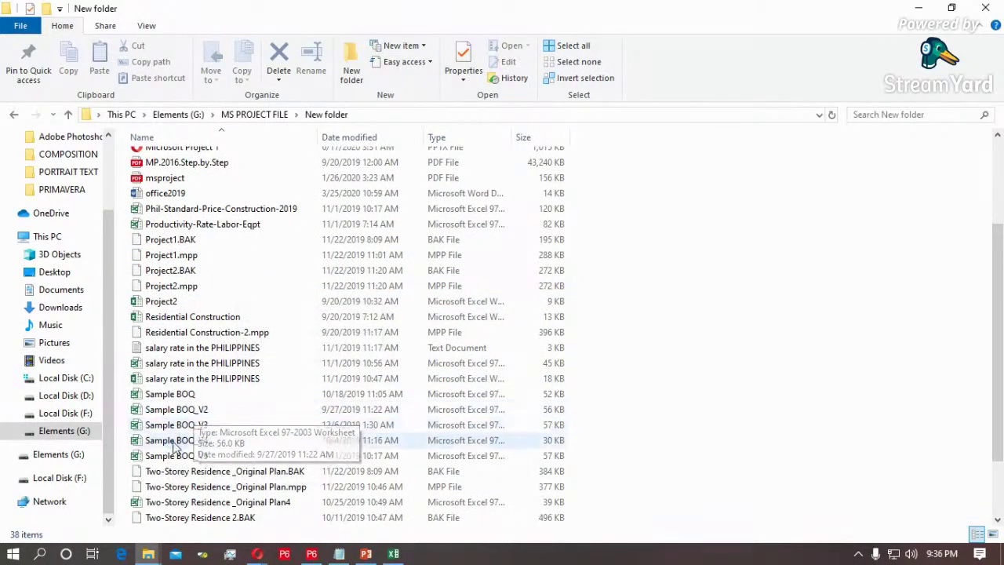
left_click(180, 399)
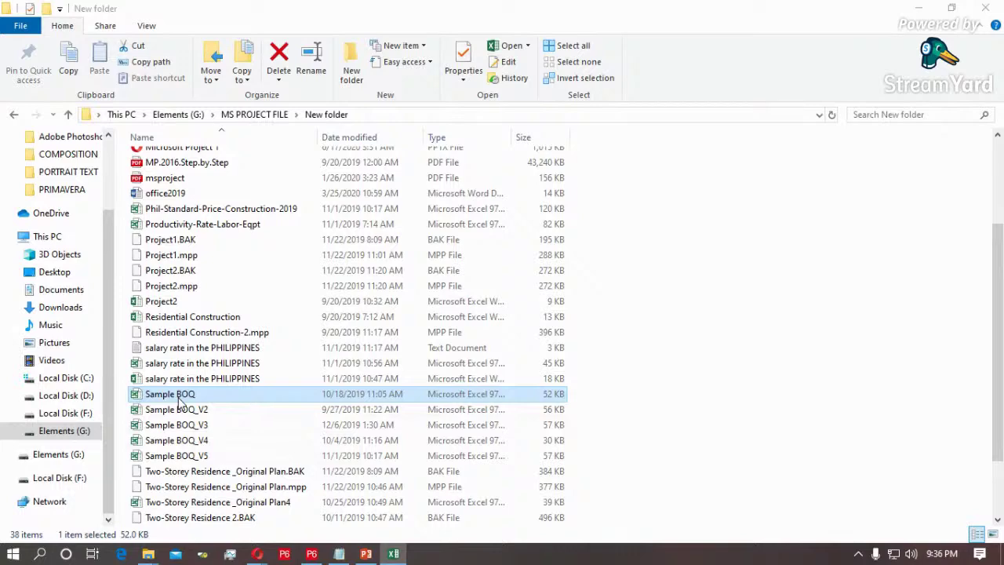
Open the Sample BOQ workbook and go to its schedule sheet.
double_click(179, 398)
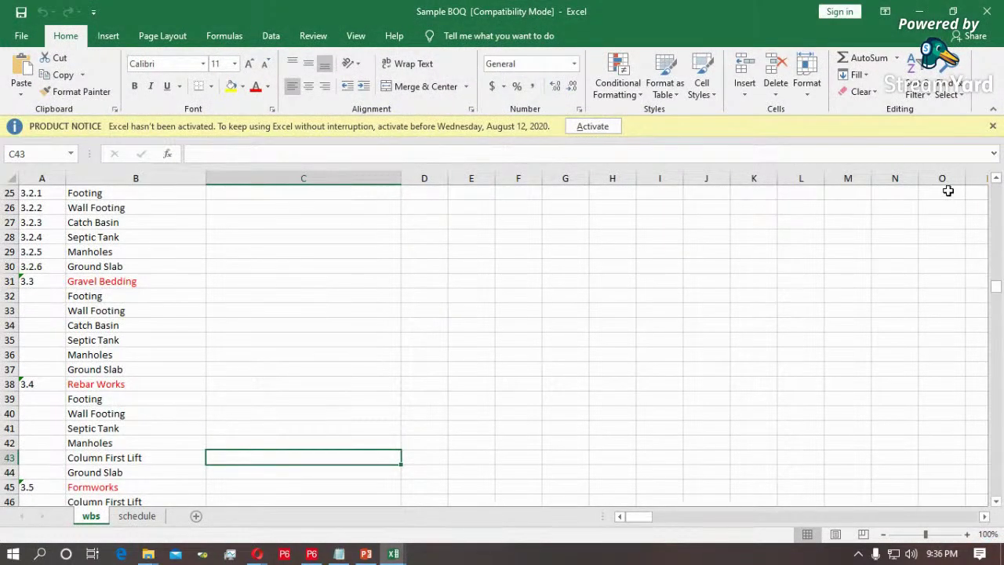
left_click(992, 127)
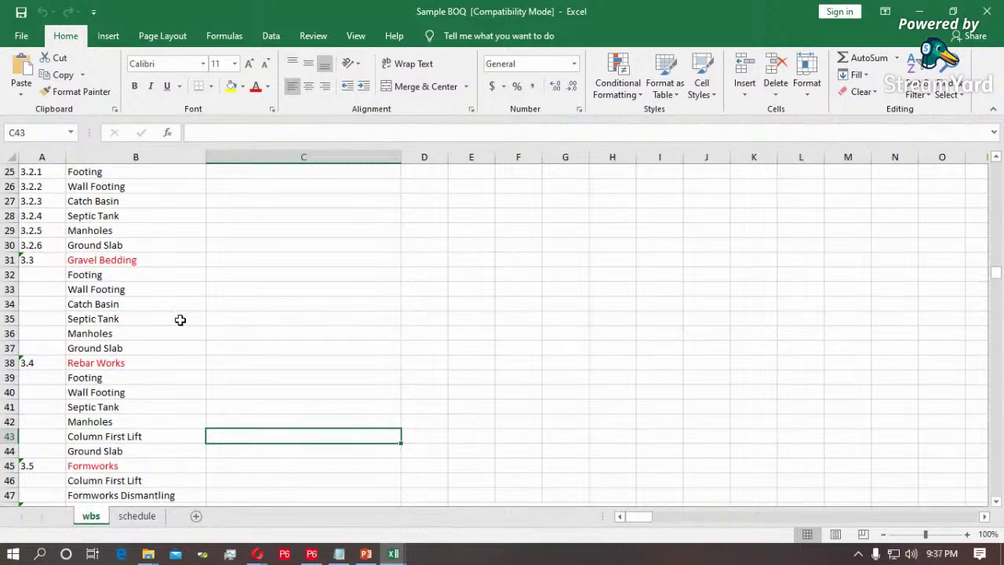
left_click(140, 516)
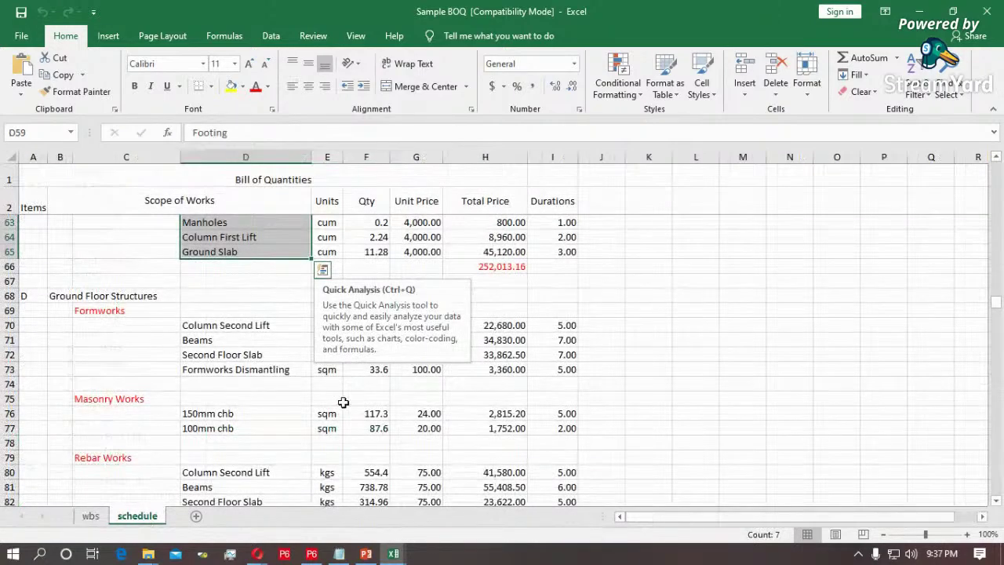
left_click(246, 423)
scroll(239, 384, "up", 9)
scroll(238, 372, "up", 11)
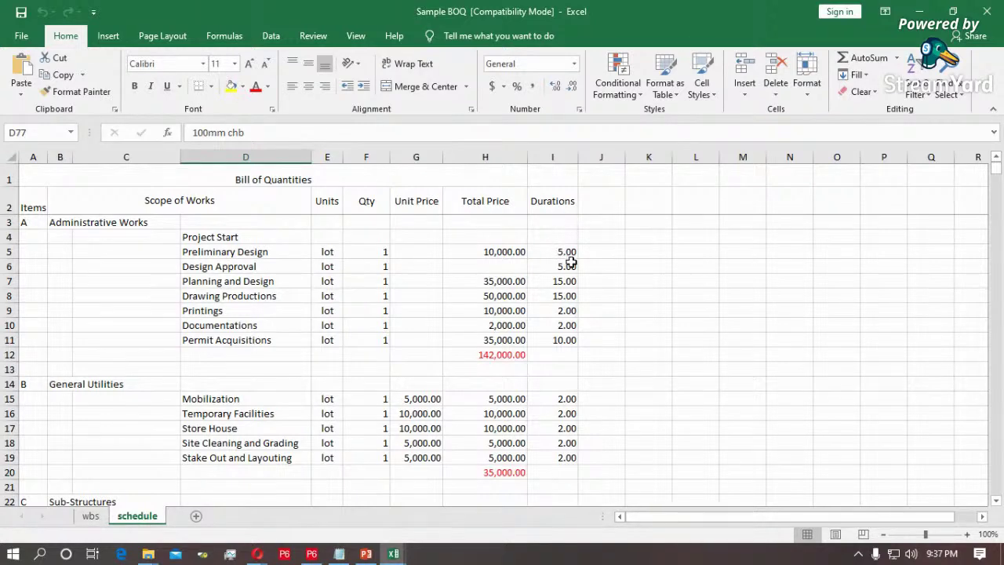
Copy the eight Administrative Works tasks in D4:D11 and return to Primavera P6.
left_click_drag(196, 236, 205, 313)
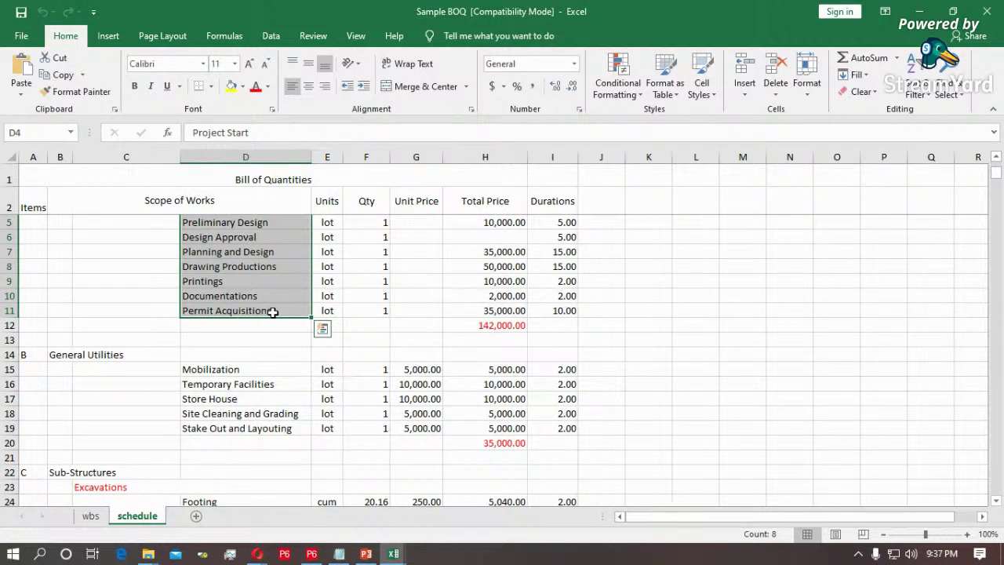
key("ctrl+c")
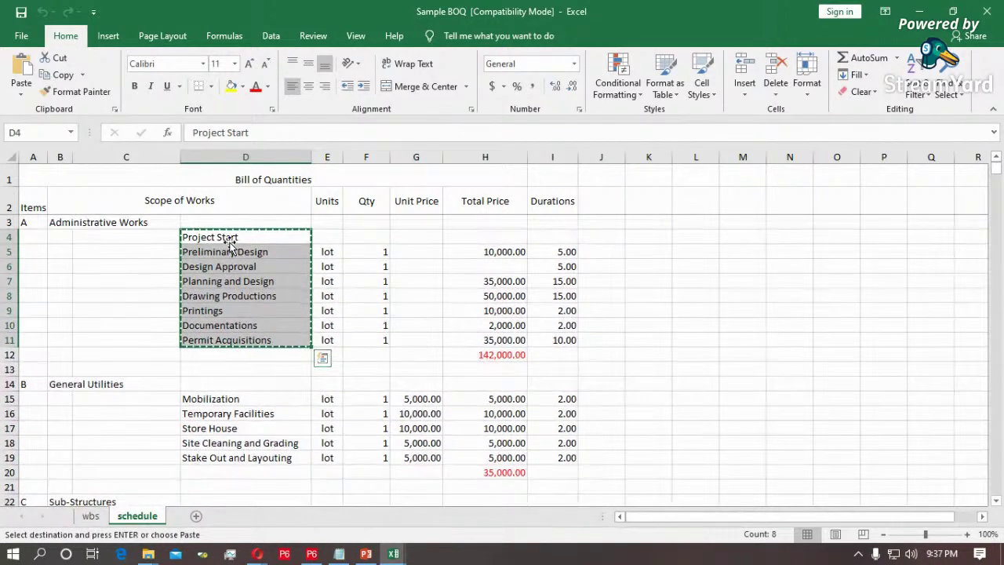
left_click(920, 11)
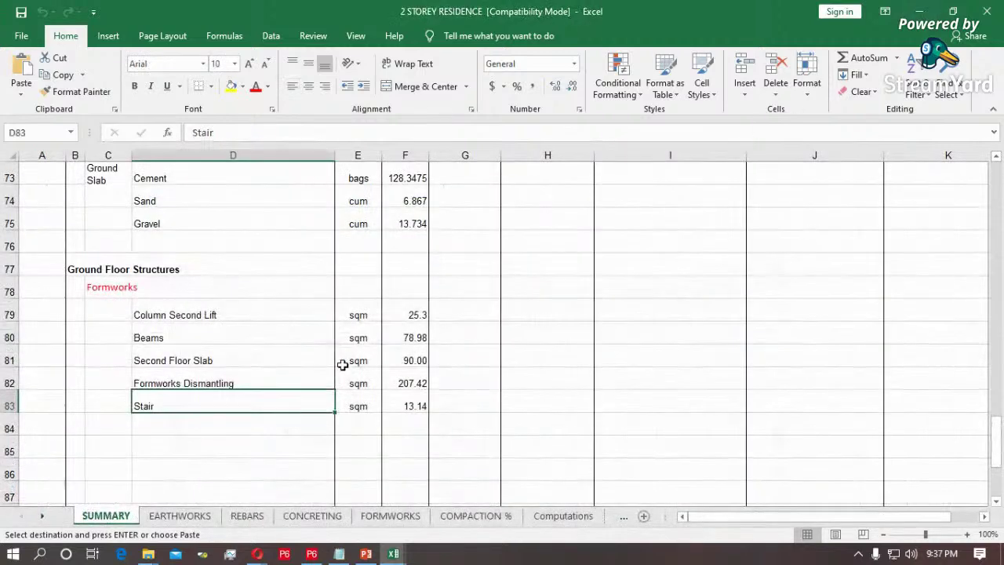
left_click(311, 553)
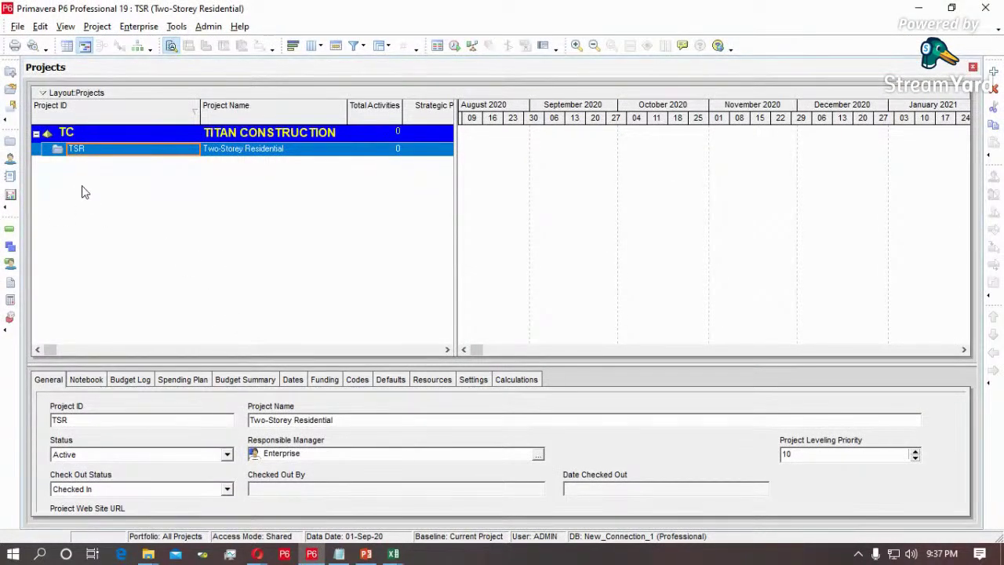
Open TSR's Activities view, widen the table to show durations, and add activity A1000.
left_click(39, 26)
mouse_move(63, 29)
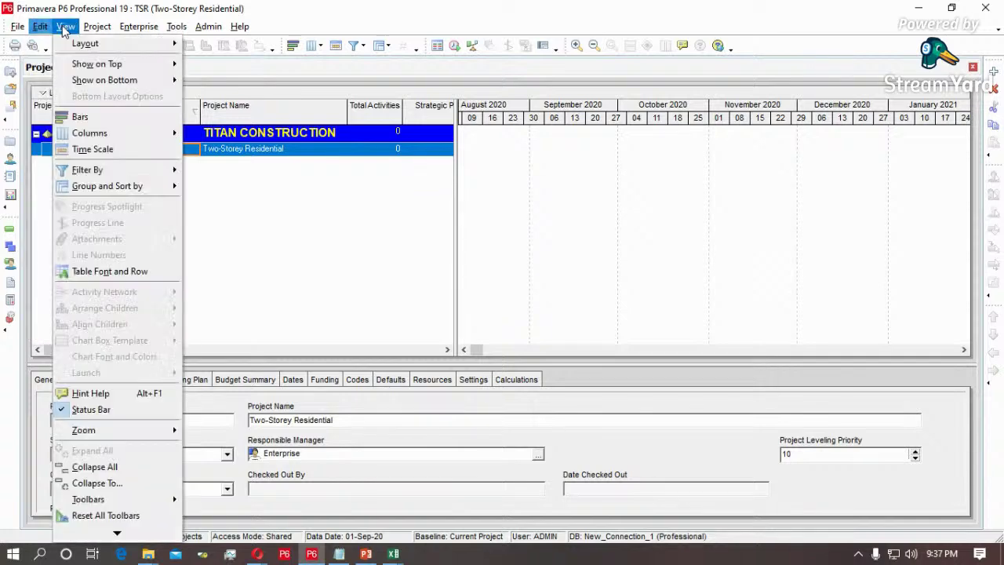
mouse_move(95, 28)
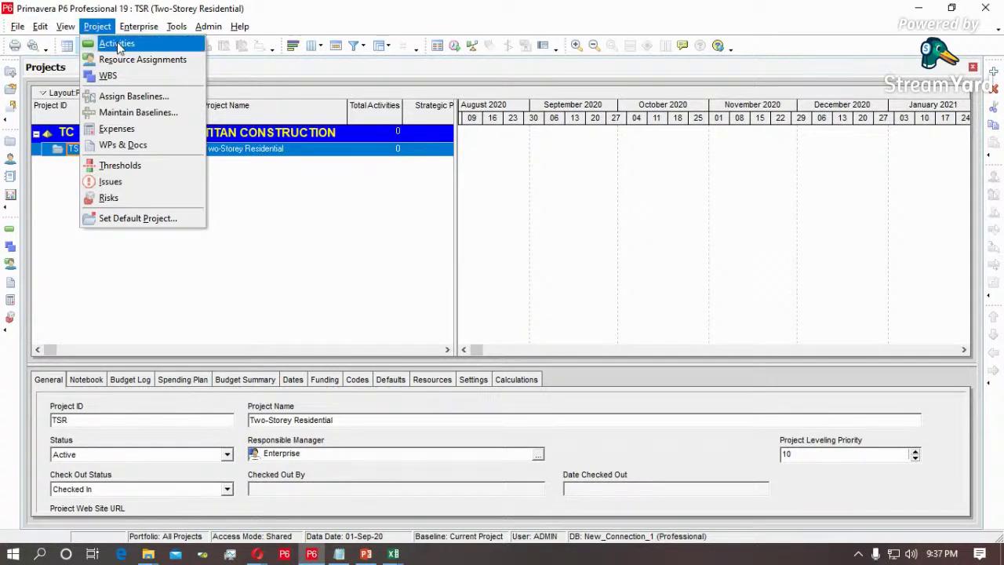
left_click(116, 44)
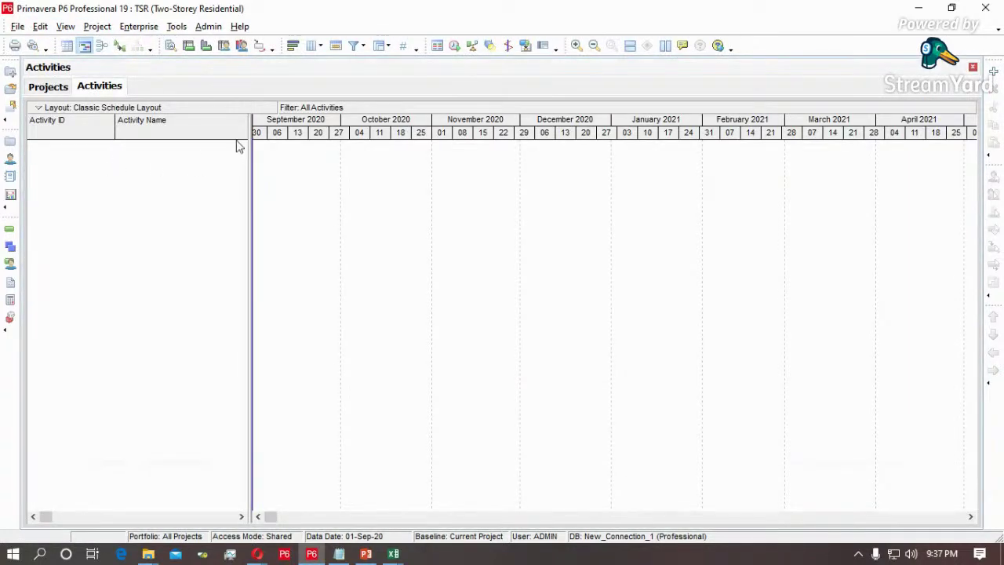
left_click_drag(253, 128, 353, 129)
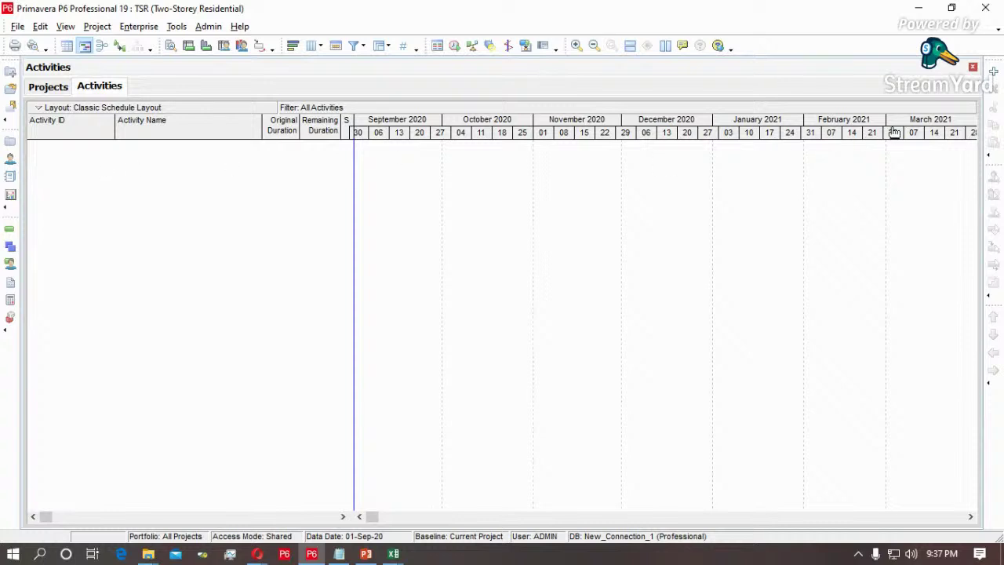
left_click(994, 72)
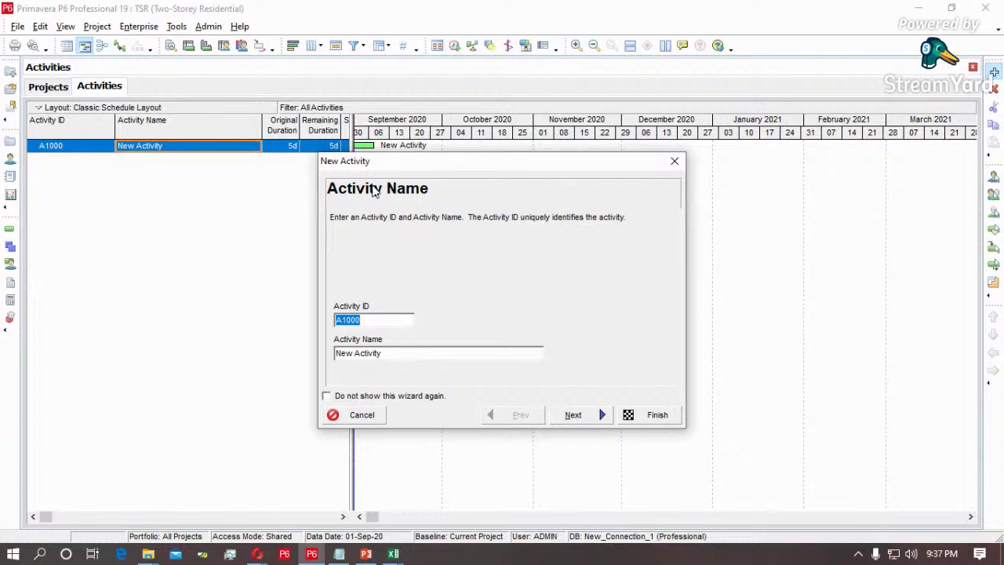
Keep TSR Two-Storey Residential as A1000's WBS in the New Activity wizard.
left_click_drag(386, 167, 330, 142)
left_click(317, 278)
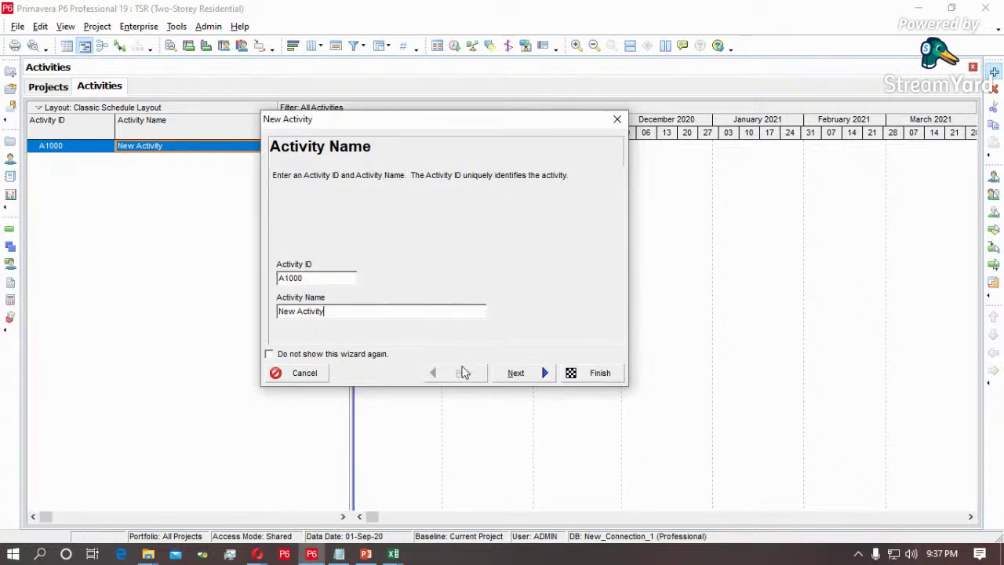
left_click(518, 373)
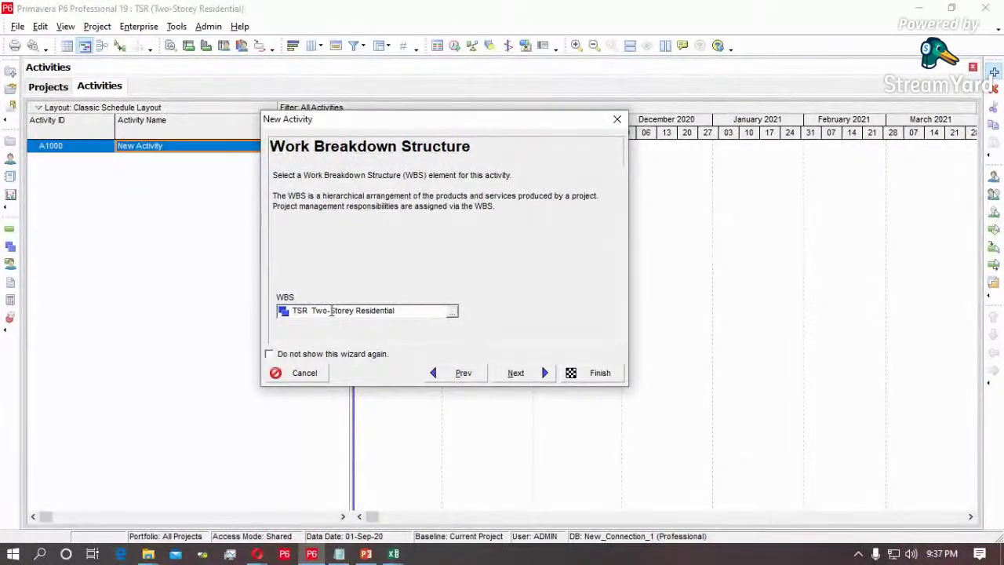
left_click(452, 313)
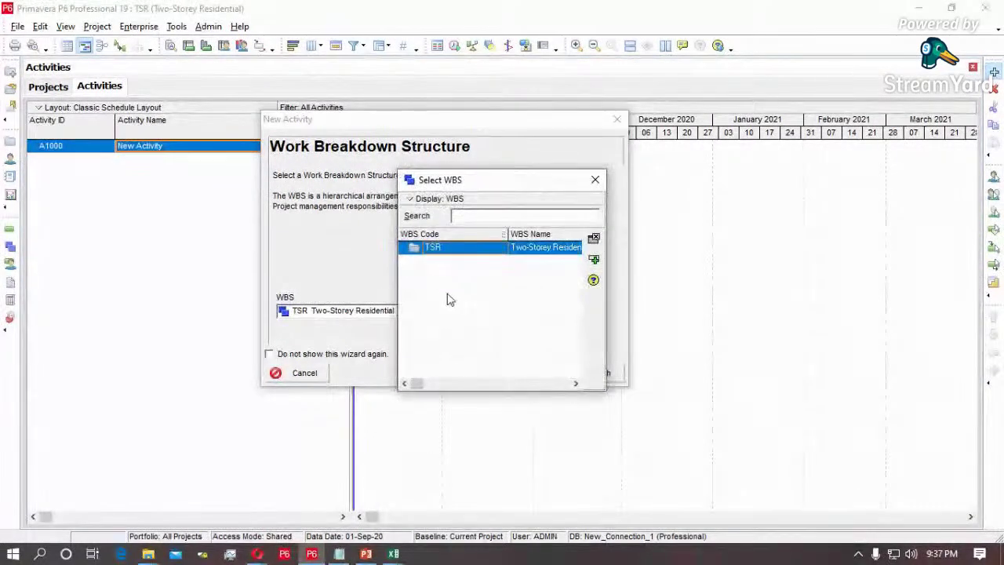
left_click(595, 180)
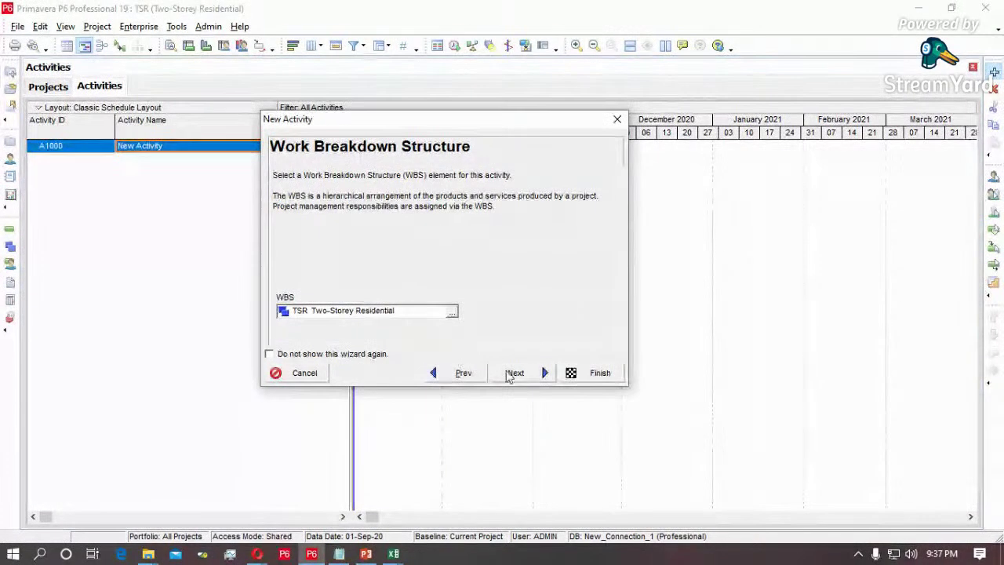
Keep Task Dependent as A1000's activity type.
left_click(531, 374)
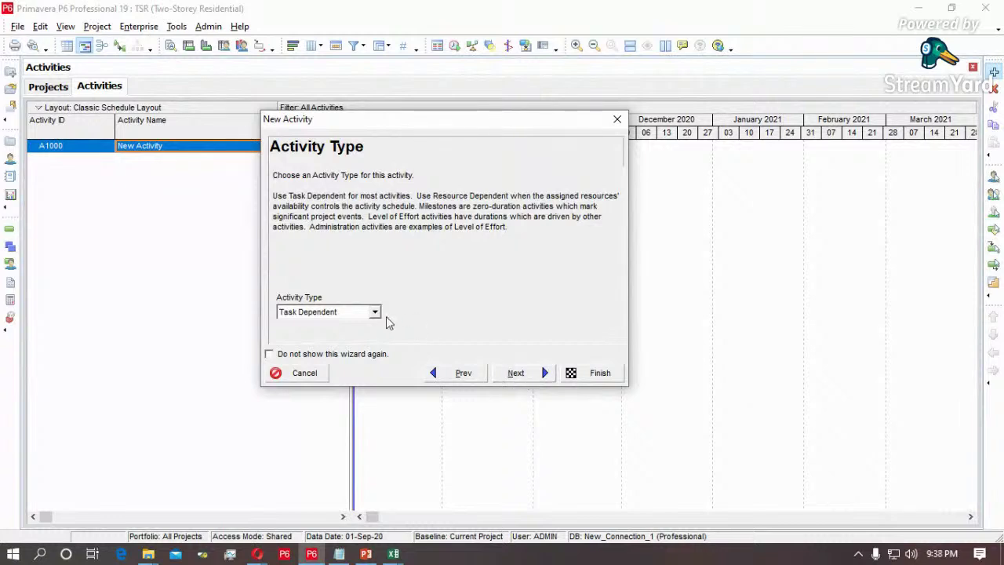
left_click(375, 312)
left_click(450, 297)
left_click(518, 373)
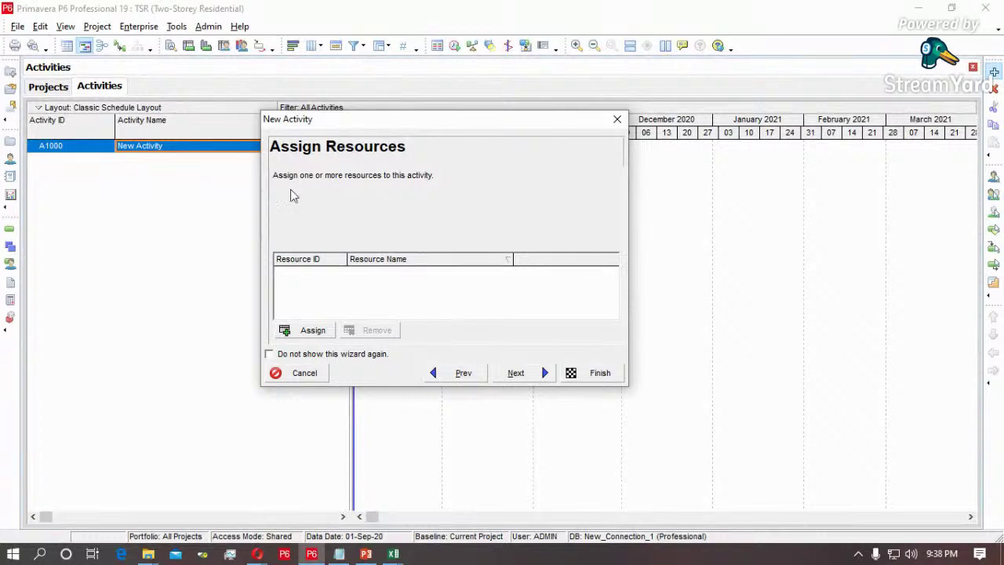
Assign no resources and keep Fixed Duration & Units as the duration type.
left_click(313, 330)
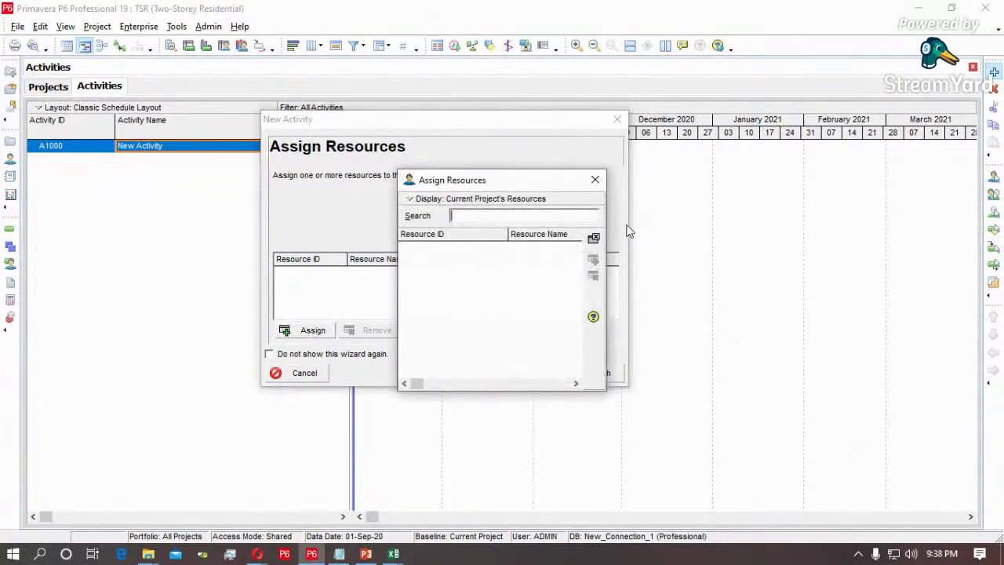
left_click(602, 183)
left_click(515, 373)
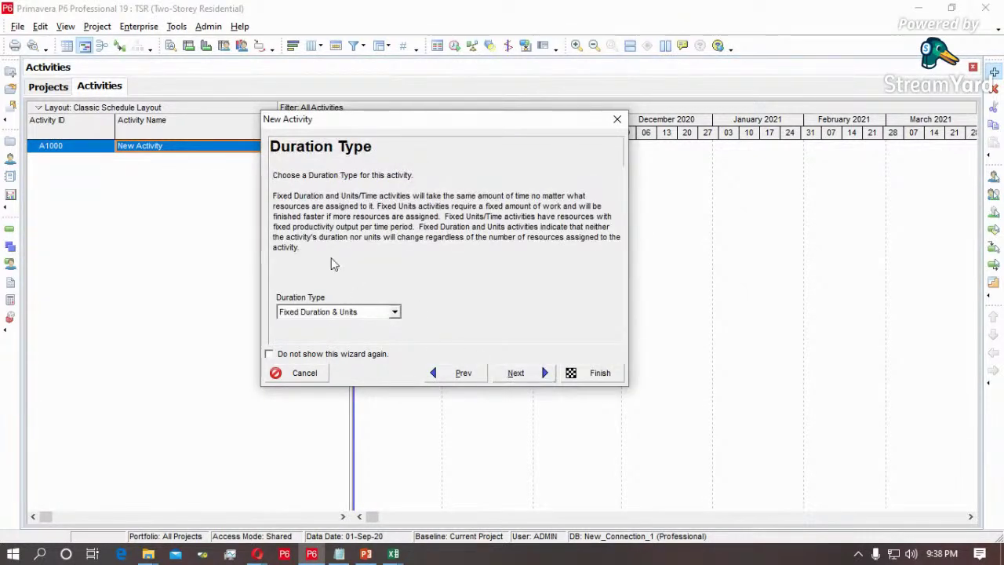
left_click(395, 314)
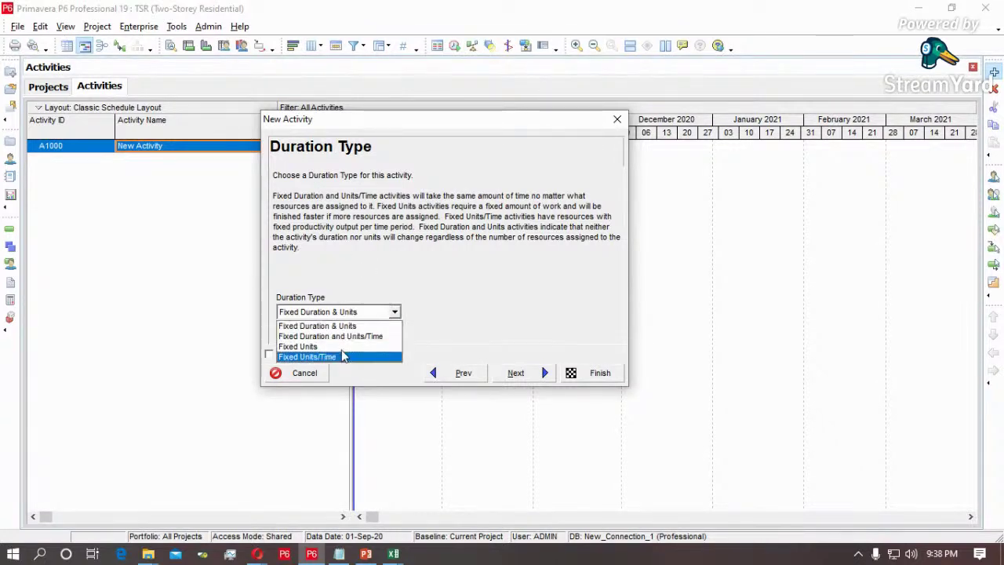
left_click(377, 316)
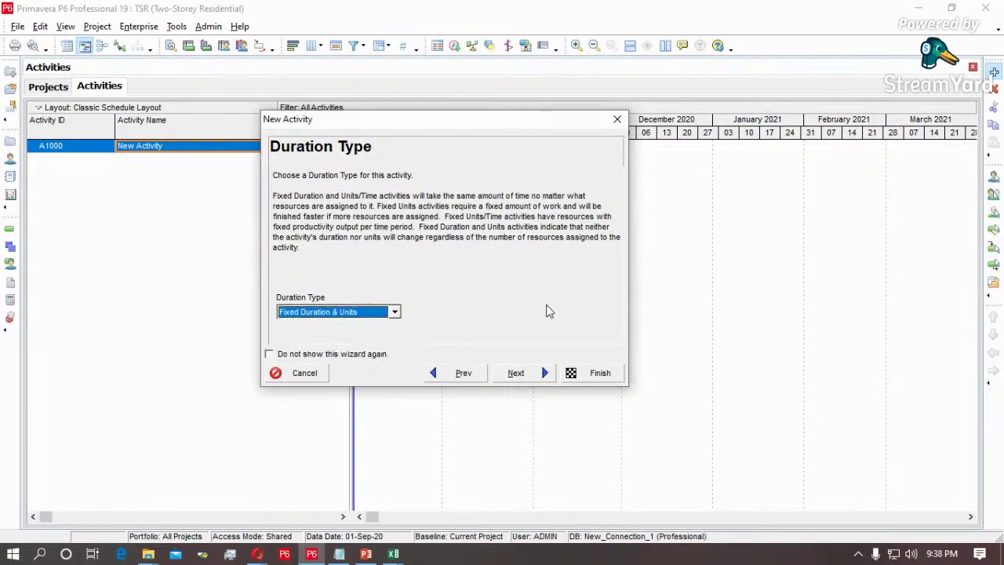
Accept A1000's 5-day units and duration and choose to set relationships now.
left_click(538, 374)
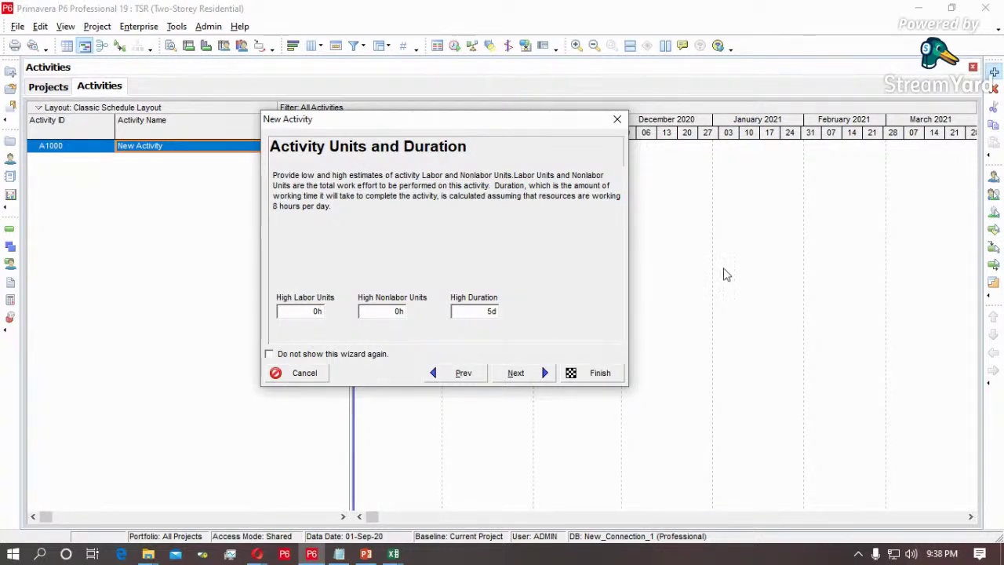
left_click(516, 375)
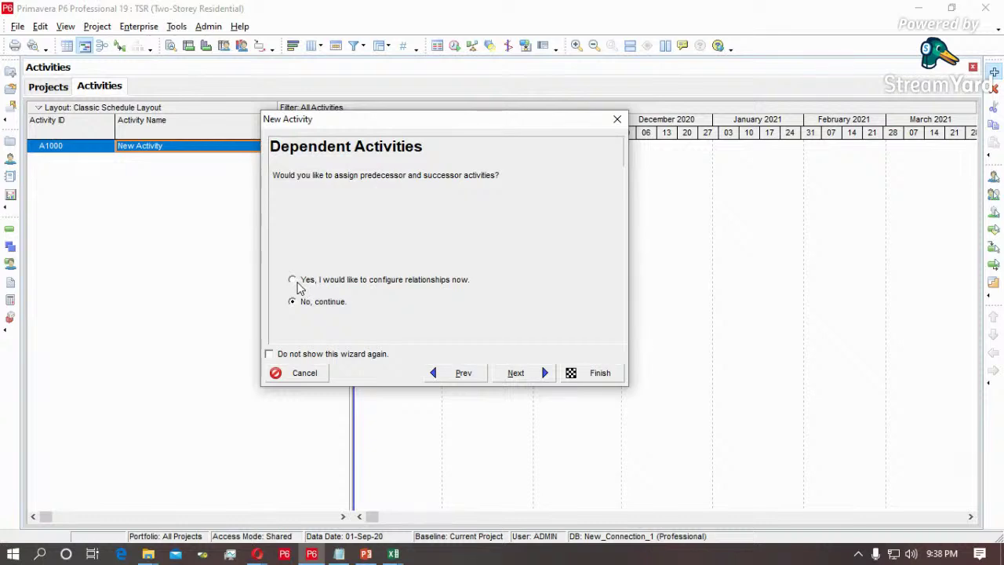
left_click(295, 282)
left_click(515, 372)
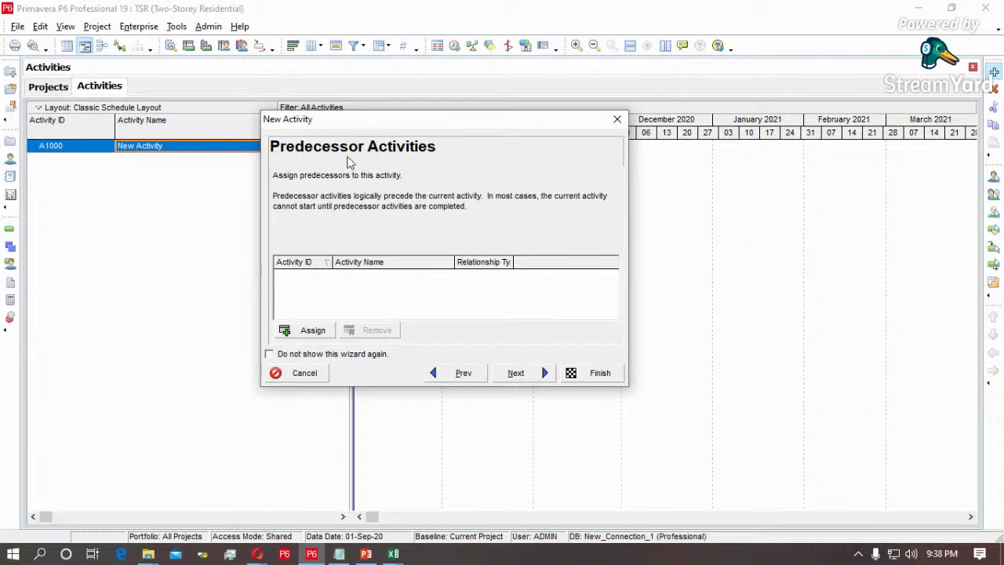
Leave A1000 without predecessors or successors and finish the wizard.
left_click(300, 333)
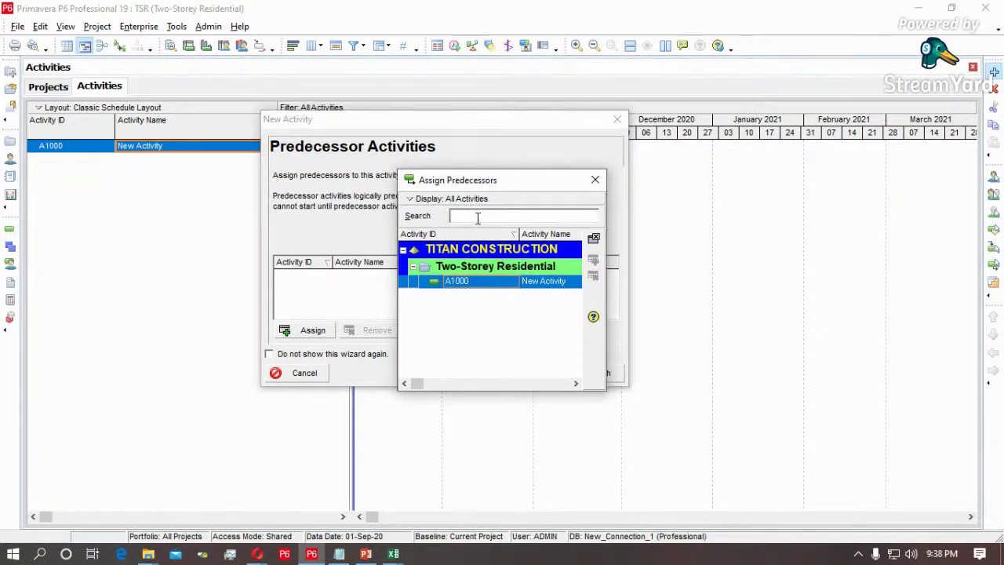
left_click(594, 179)
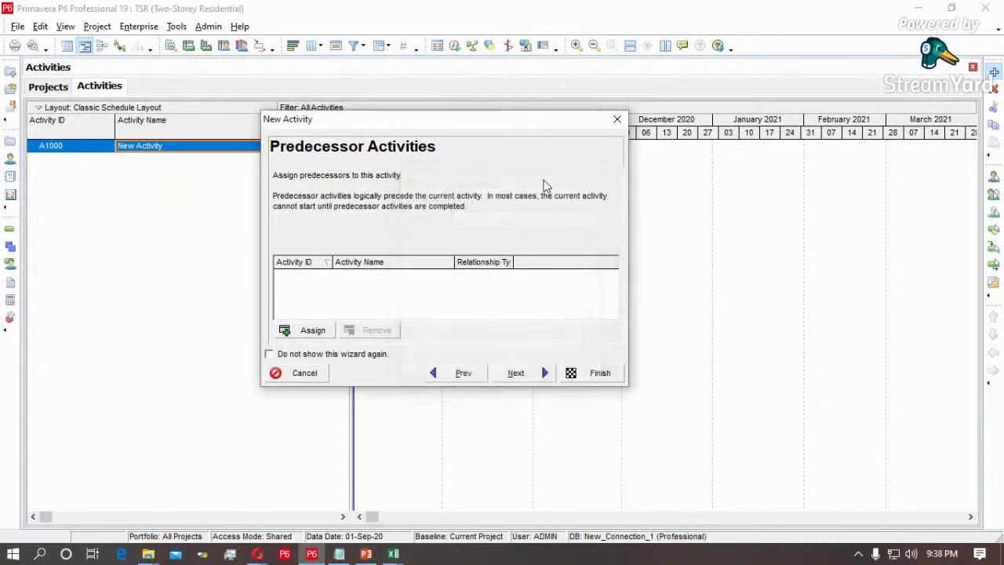
left_click(524, 378)
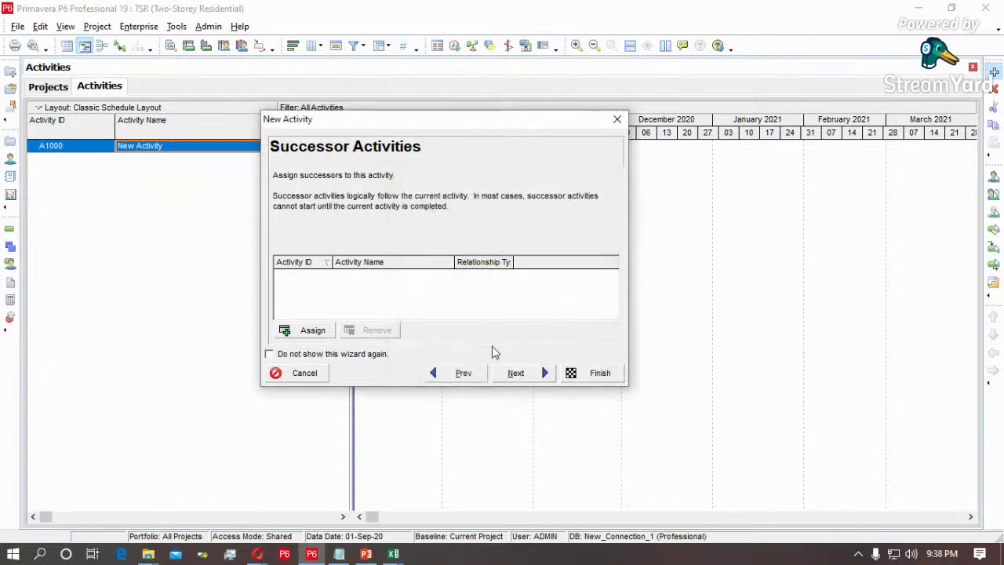
left_click(527, 378)
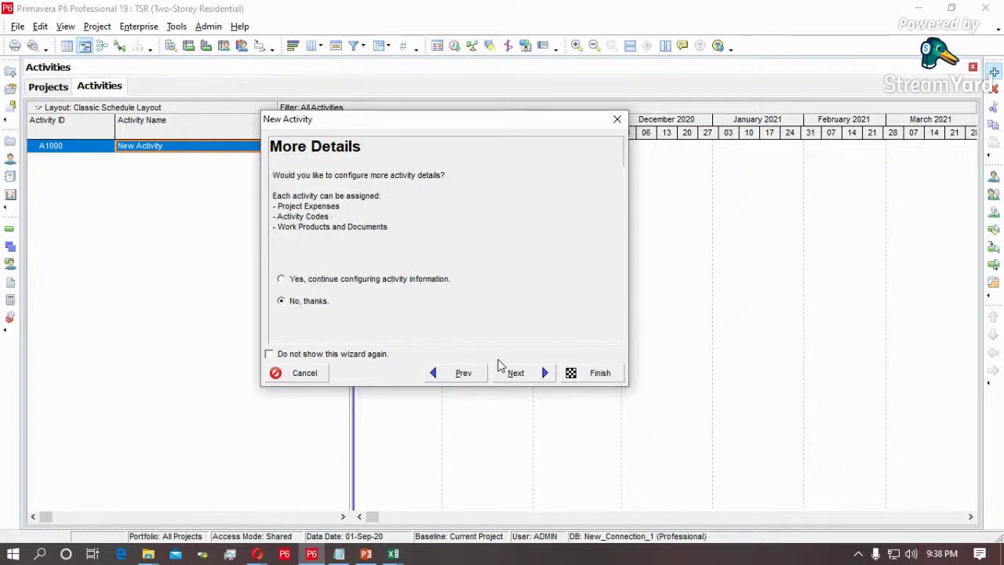
left_click(535, 374)
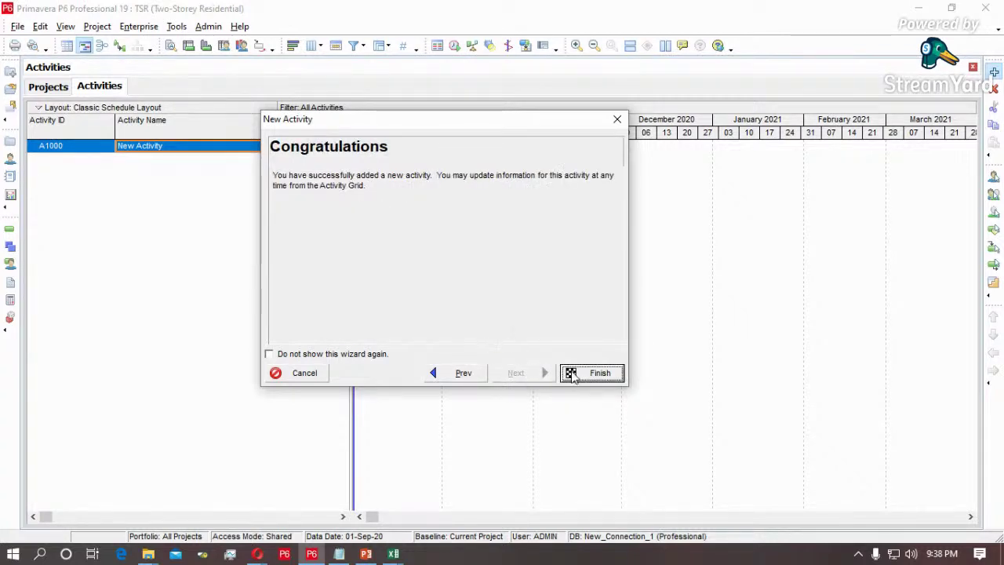
left_click(599, 373)
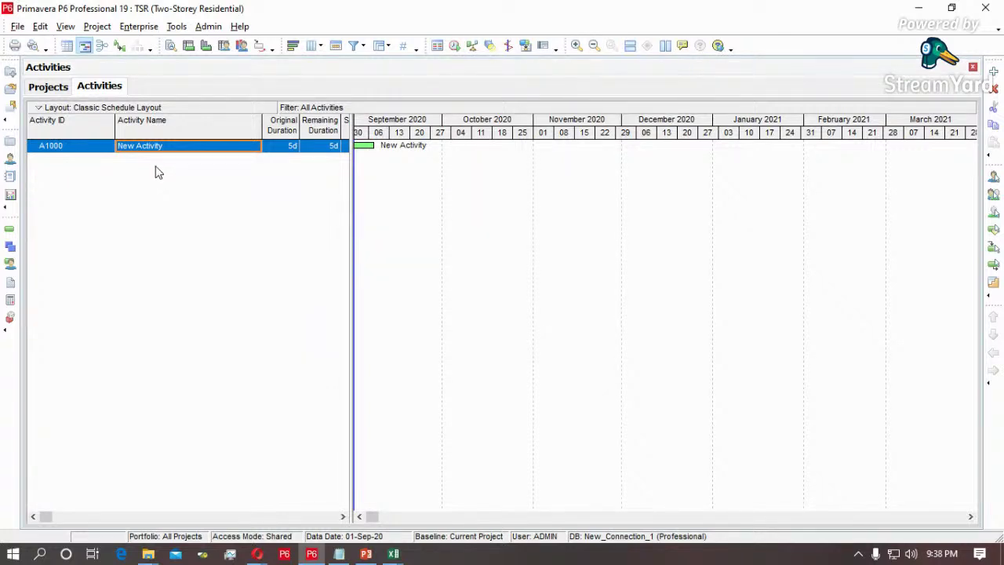
Add activity A1010 from the activity table's right-click menu.
left_click(339, 552)
left_click(92, 217)
right_click(82, 172)
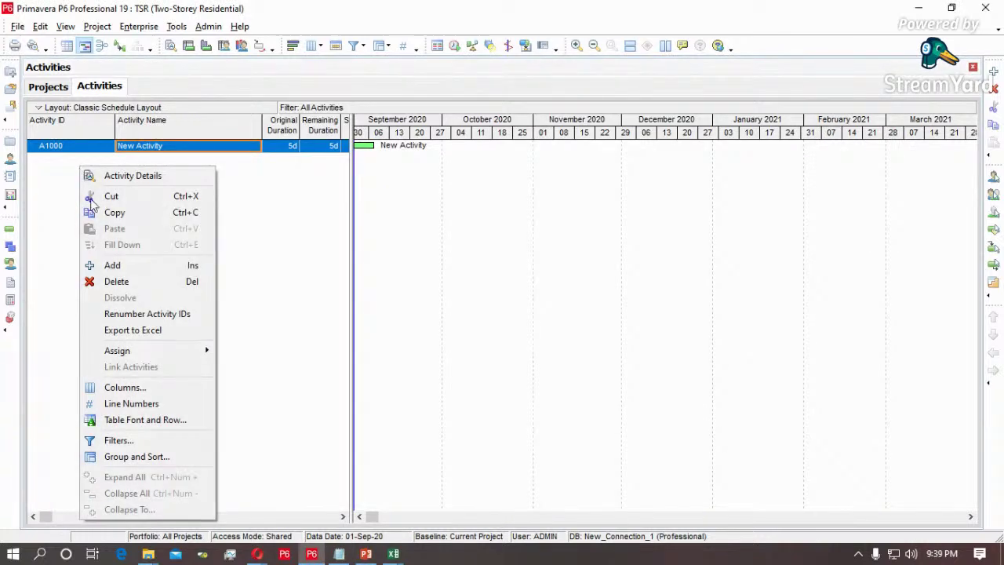
left_click(267, 246)
right_click(92, 222)
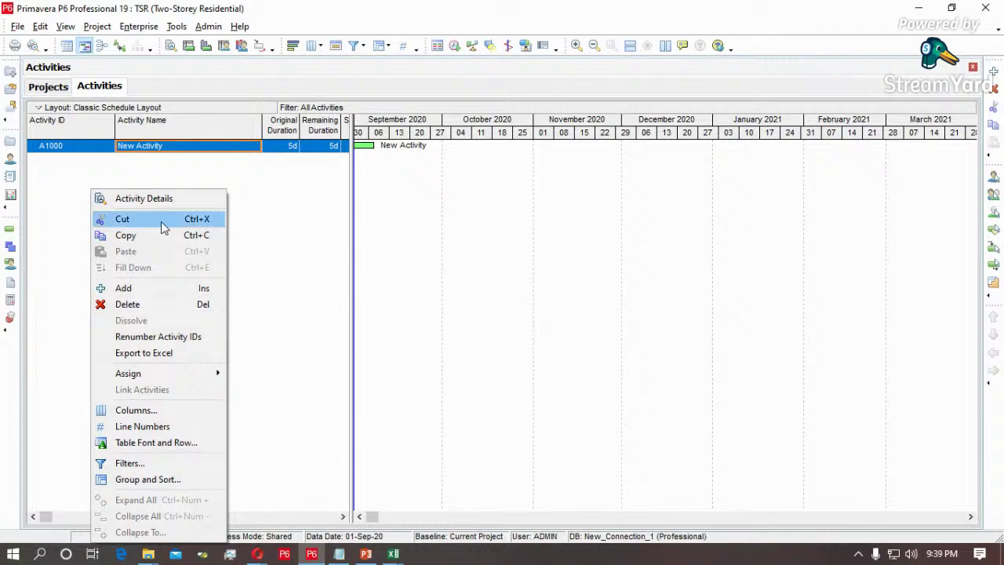
left_click(158, 286)
key("Return")
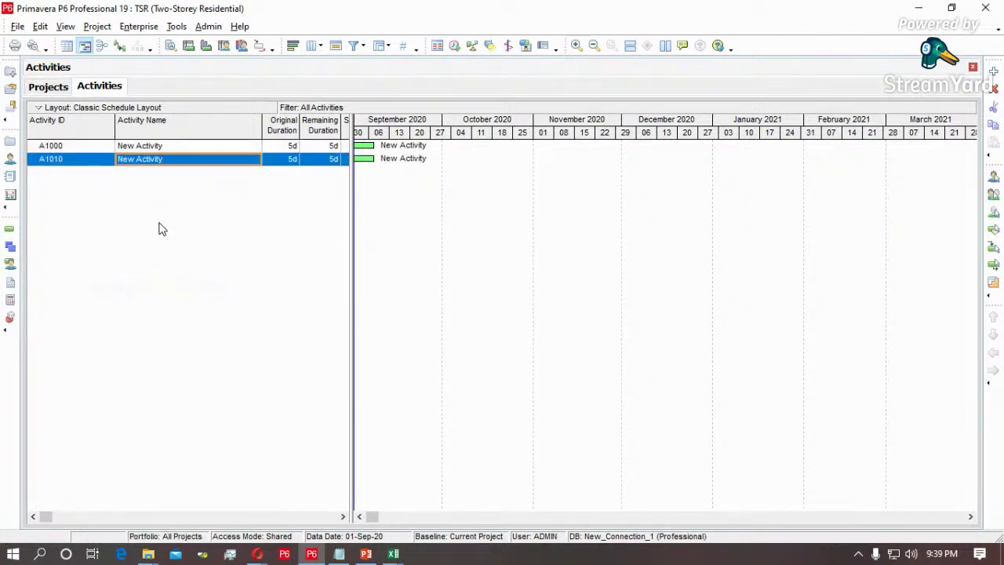
Add A1020 and A1030 the same way, then select A1010–A1030 and delete them.
right_click(128, 221)
left_click(157, 285)
right_click(159, 278)
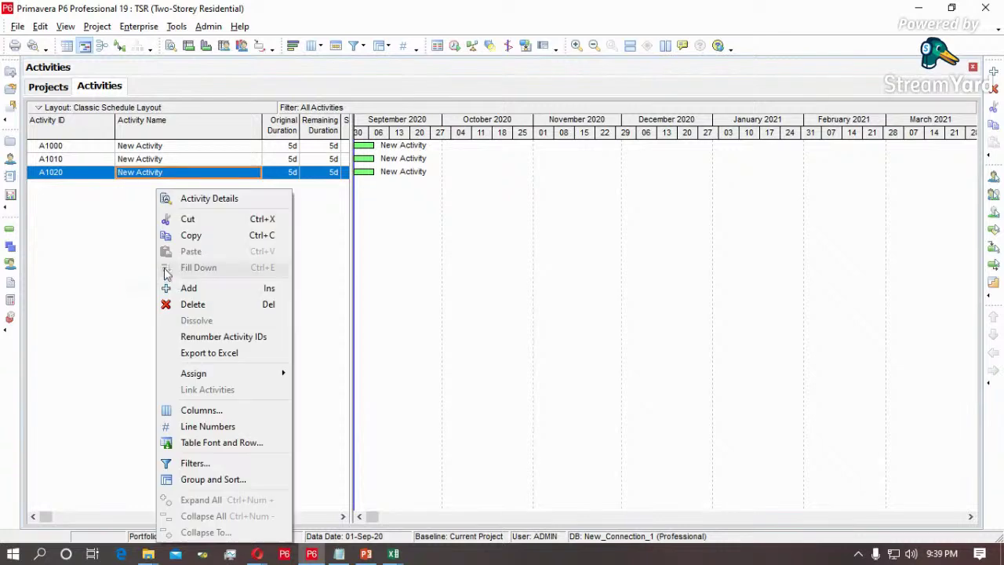
left_click(185, 291)
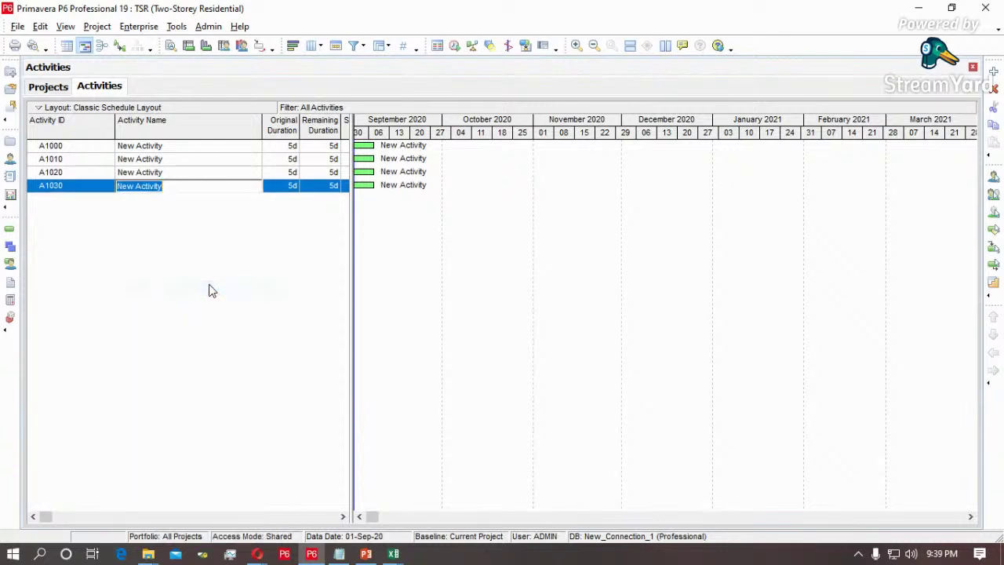
left_click(159, 161, "shift")
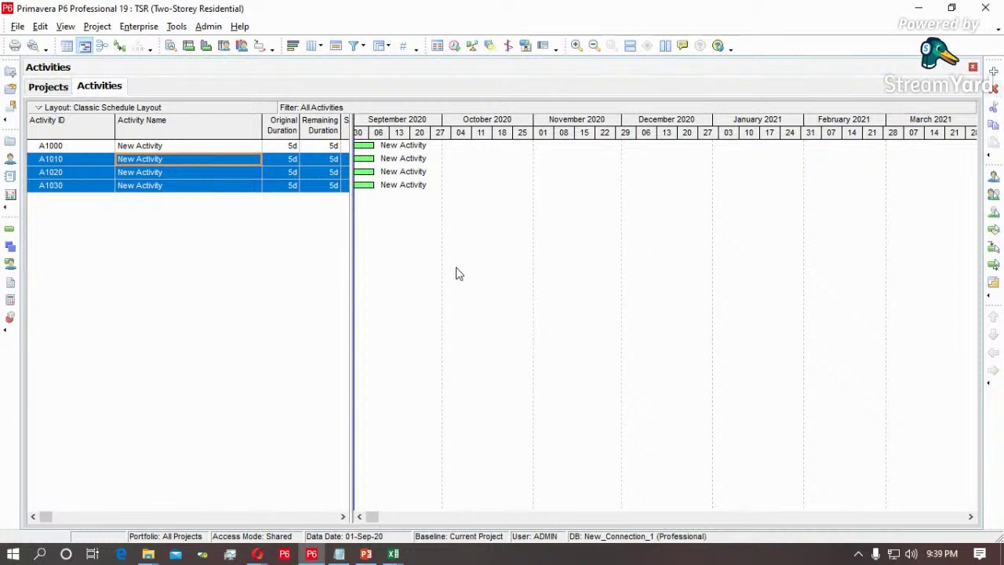
key("Delete")
Confirm deleting A1010–A1030 and start a new activity A1010 in the wizard.
left_click(487, 308)
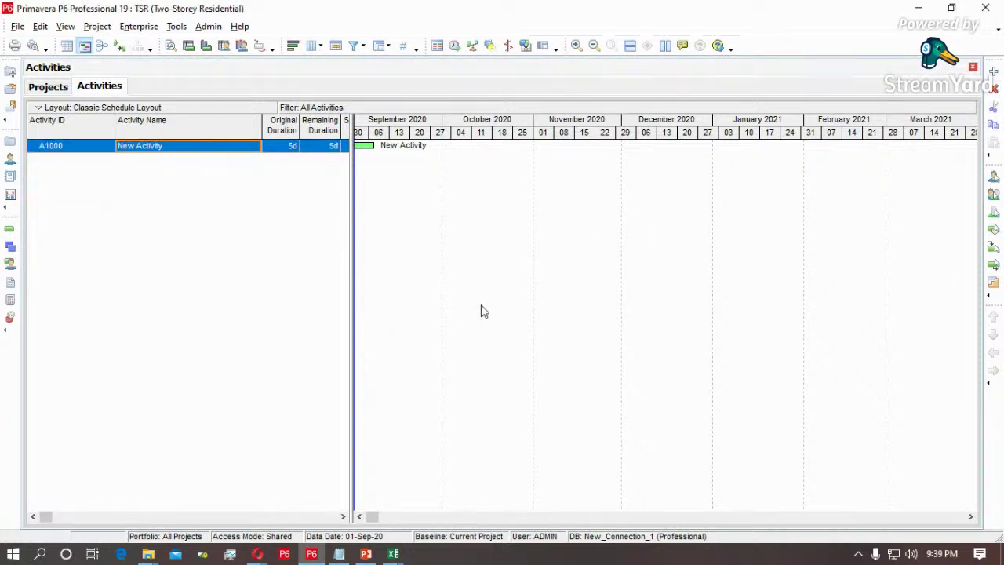
left_click(994, 72)
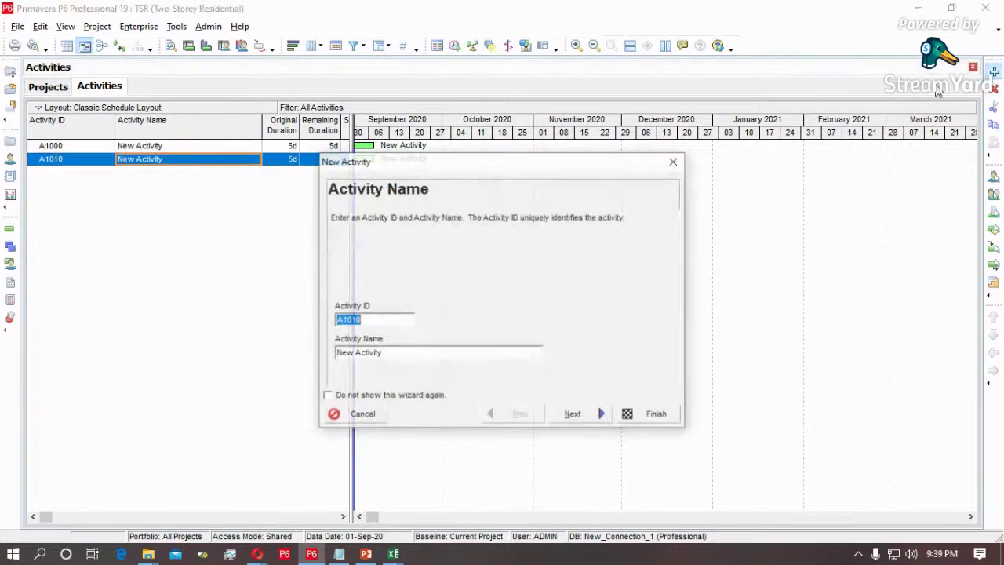
mouse_move(422, 163)
left_mouse_down()
mouse_move(397, 181)
mouse_move(305, 186)
mouse_move(377, 187)
mouse_move(442, 162)
left_mouse_up()
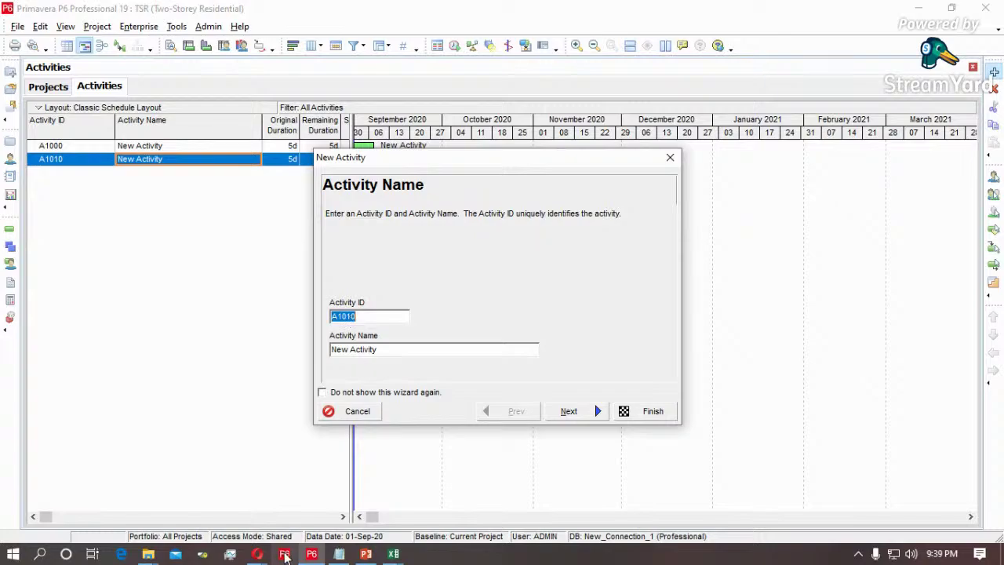
left_click(257, 553)
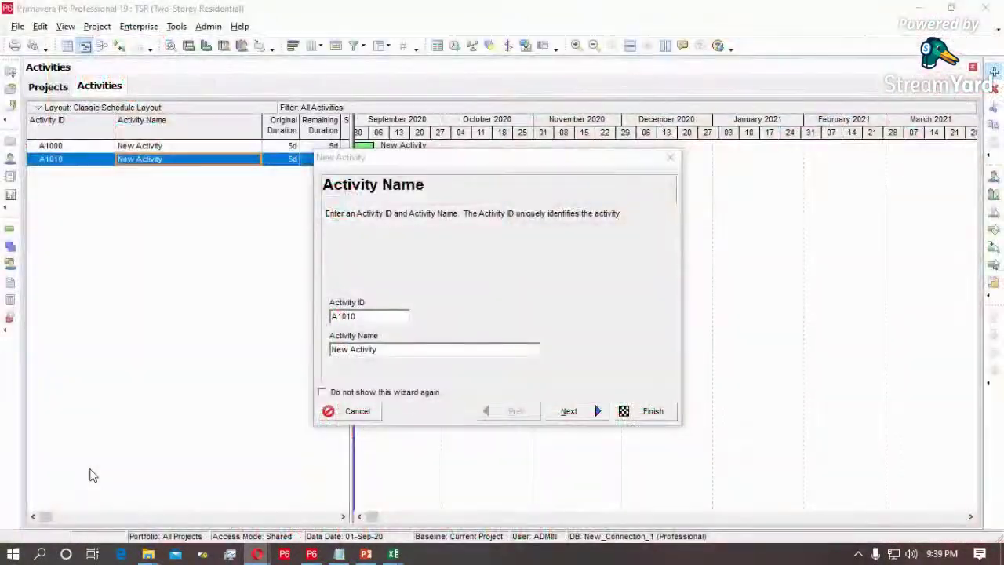
left_click(91, 475)
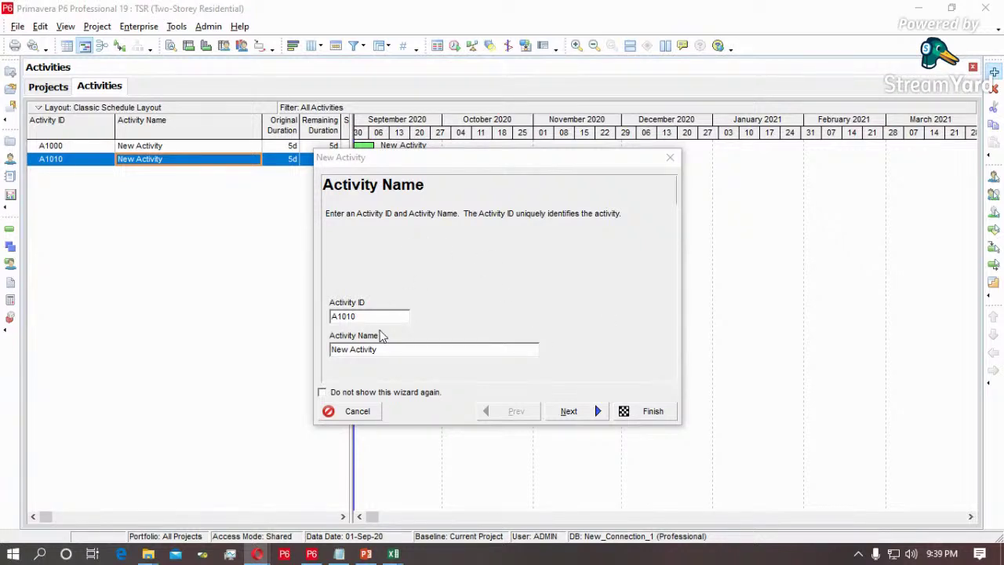
Cancel the unfinished new activity and open User Preferences.
left_click_drag(419, 166, 293, 204)
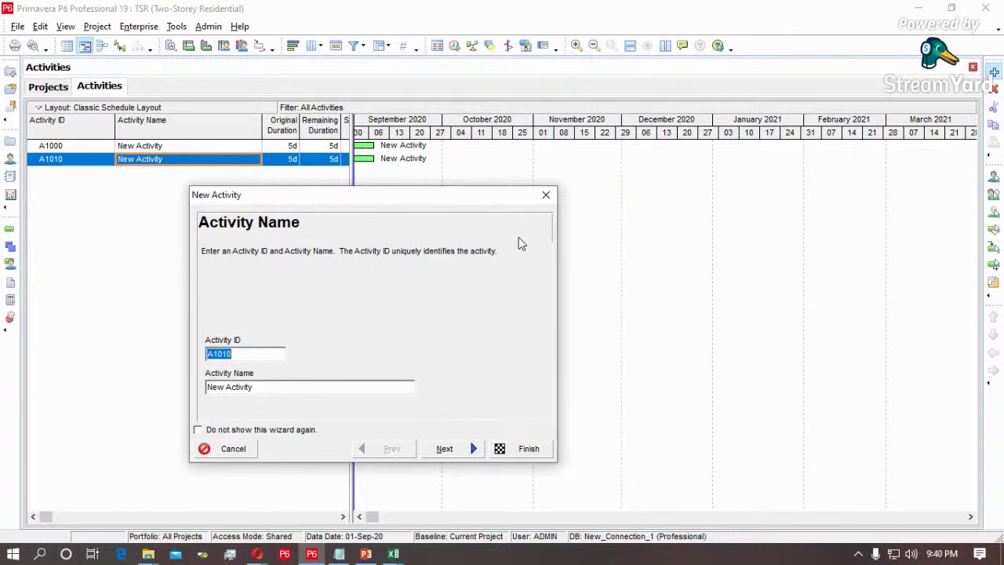
left_click(233, 449)
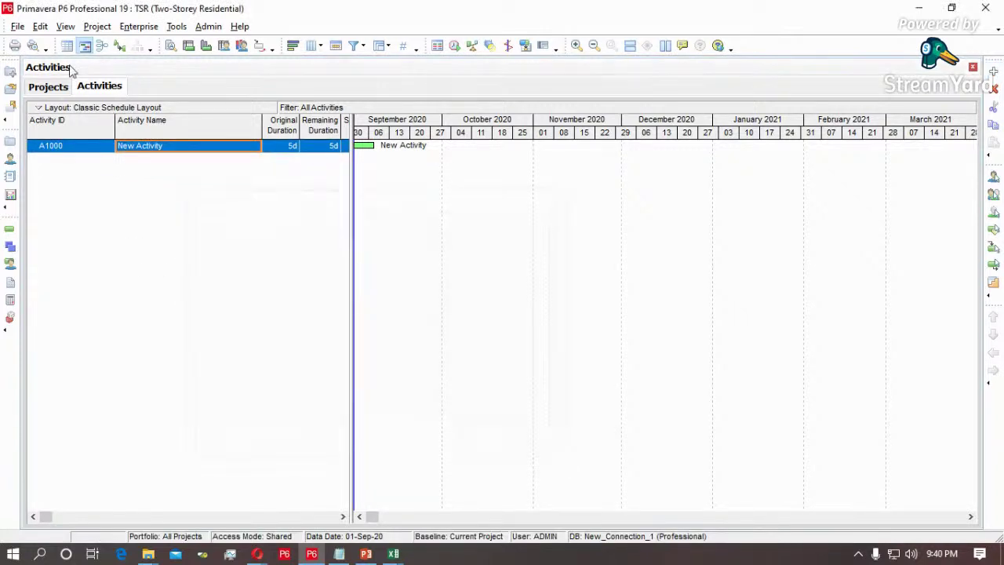
left_click(40, 26)
left_click(86, 333)
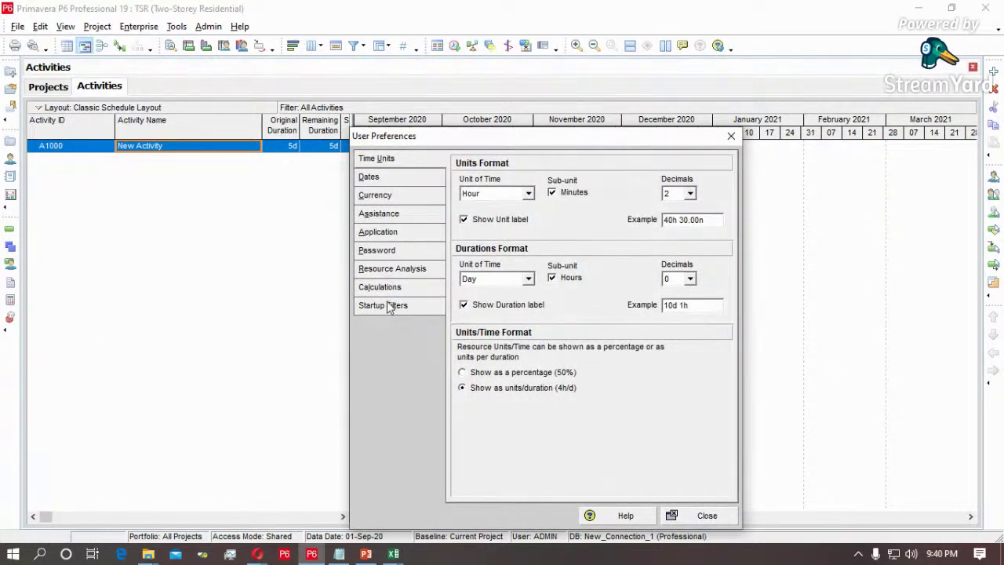
Bring up the Assistance tab's new-activity and new-resource wizard settings.
left_click(392, 216)
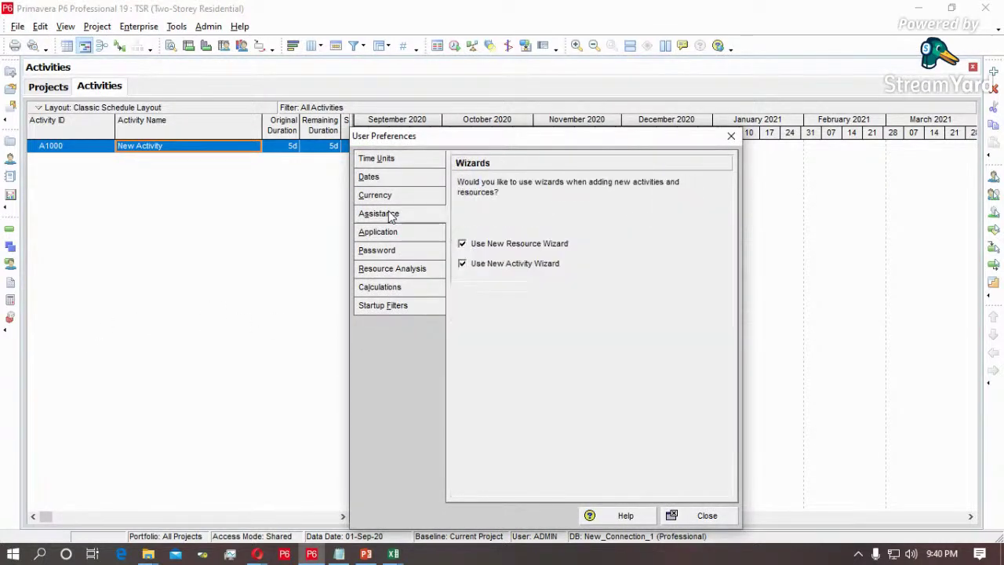
left_click_drag(425, 138, 337, 90)
left_click(602, 465)
left_click(41, 27)
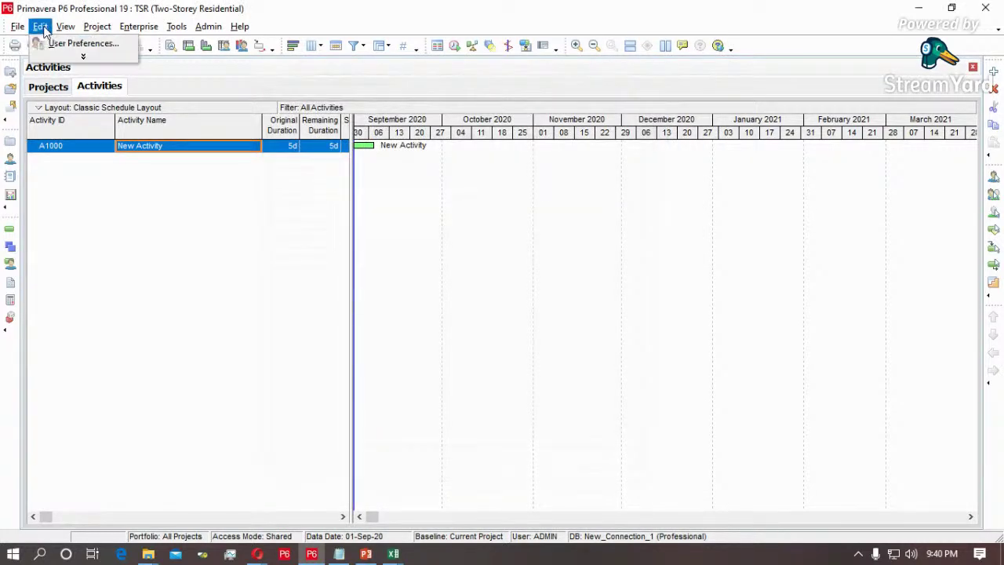
left_click(63, 43)
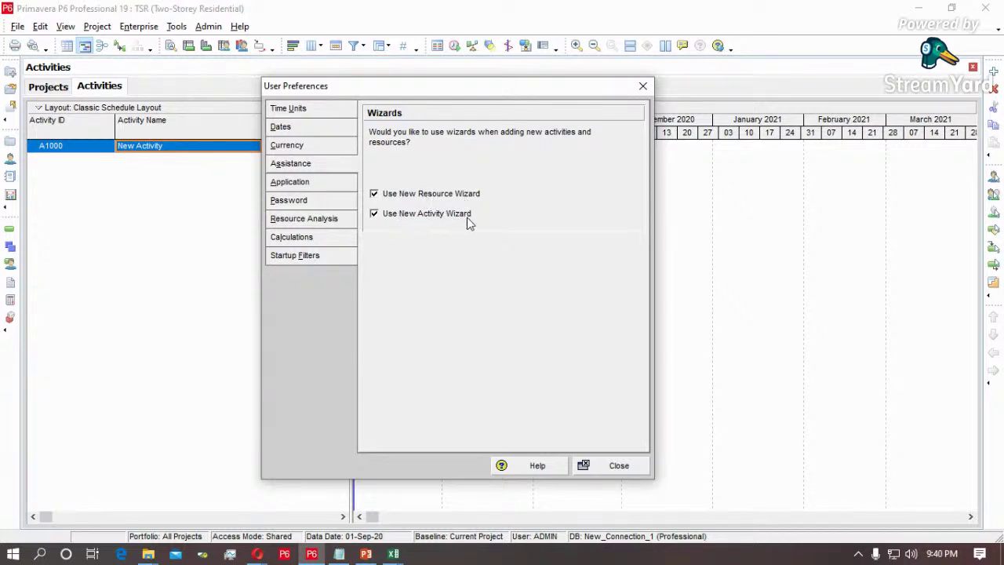
Turn off Use New Activity Wizard and add A1010 and A1020 without it.
left_click(374, 215)
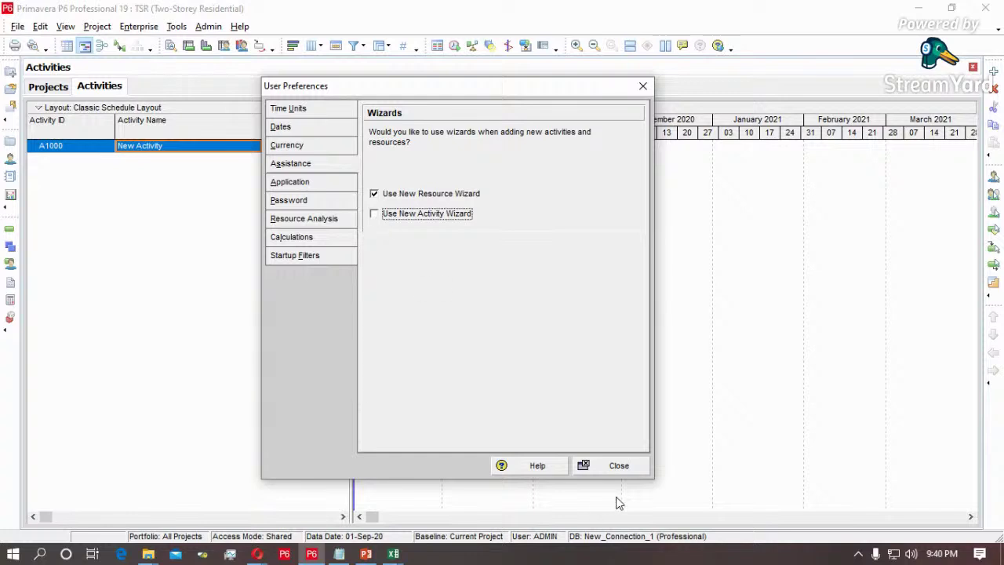
left_click(624, 469)
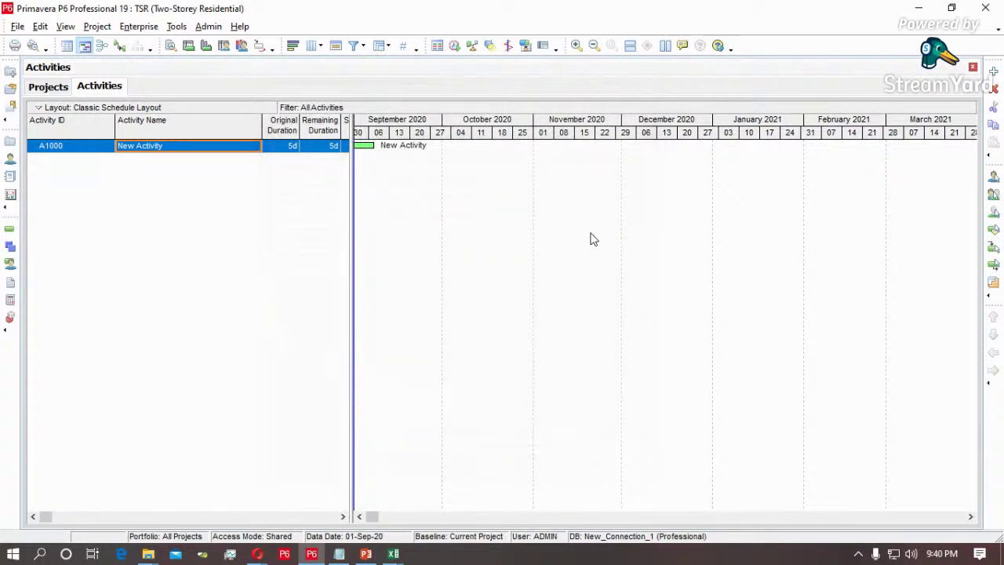
left_click(993, 72)
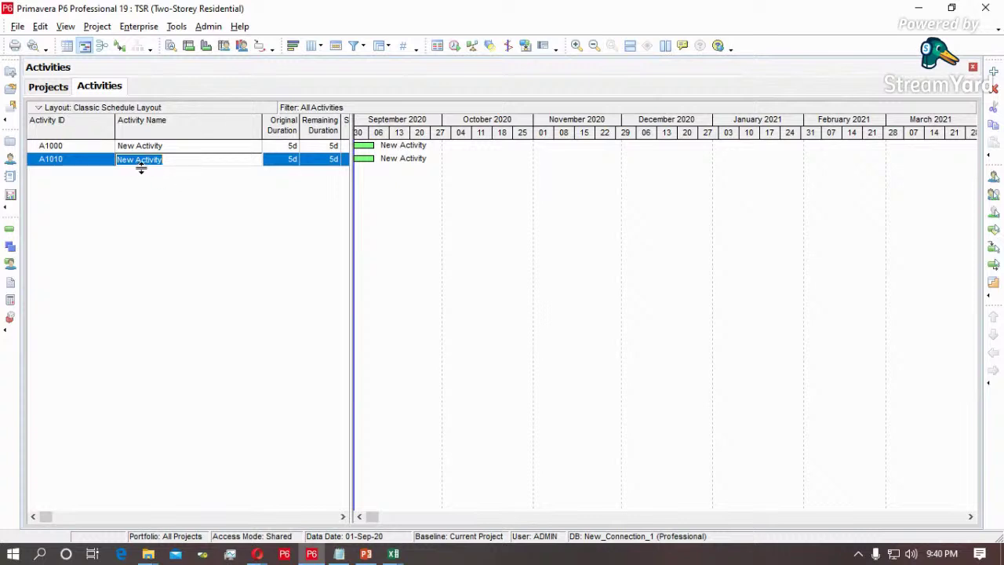
left_click(993, 72)
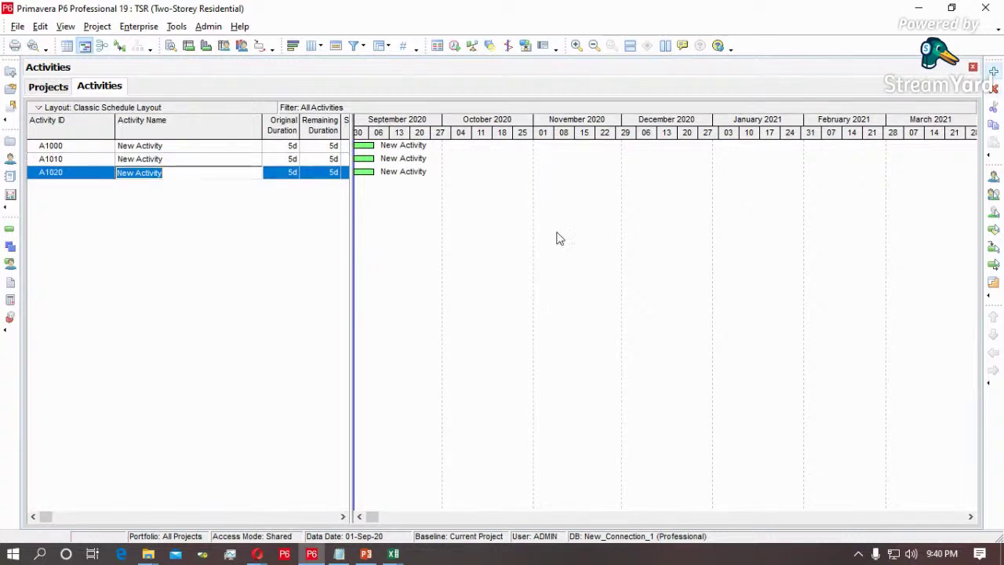
Delete the test activities A1010 and A1020, leaving only A1000.
left_click(266, 235)
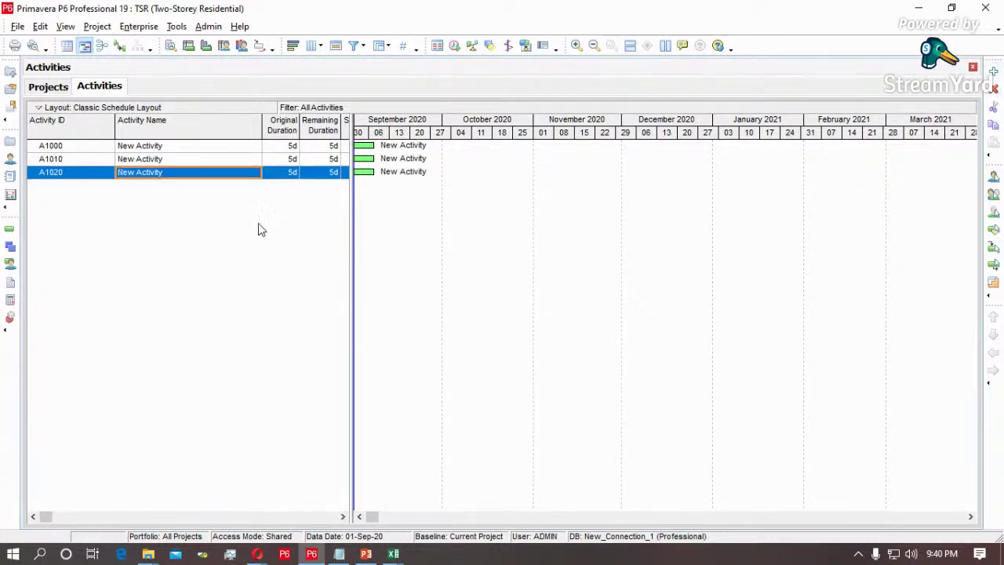
left_click(178, 159, "shift")
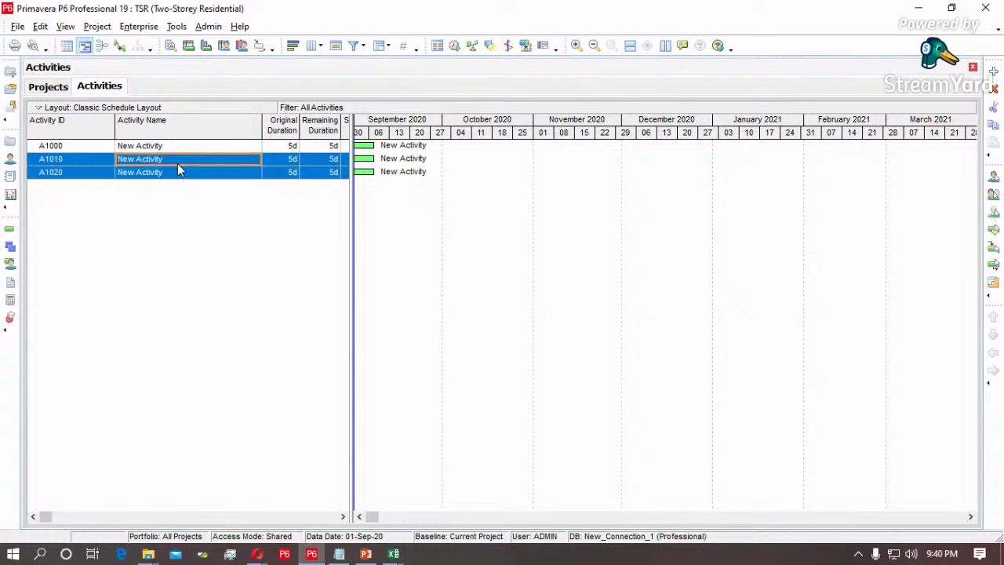
left_click(994, 89)
left_click(468, 305)
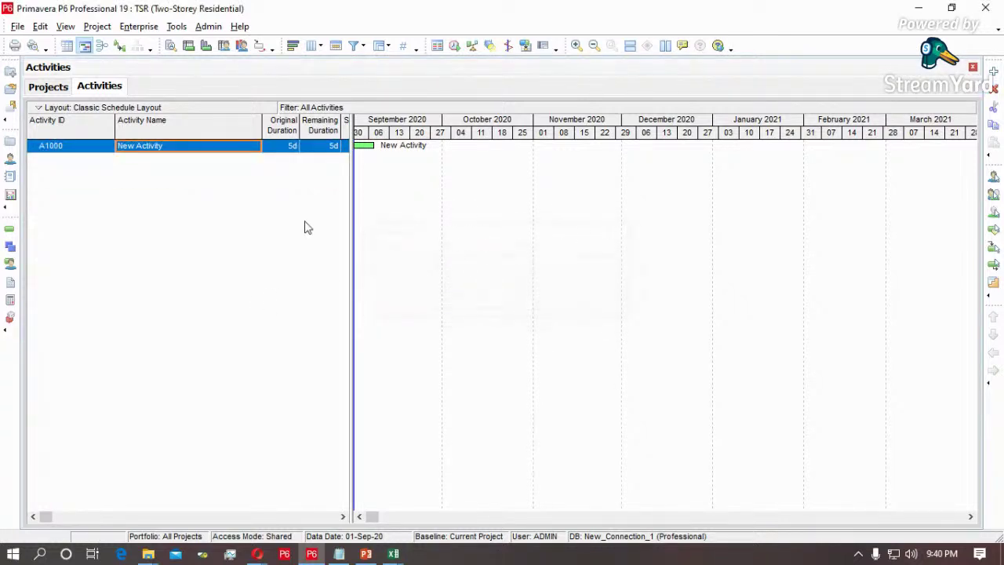
left_click(37, 26)
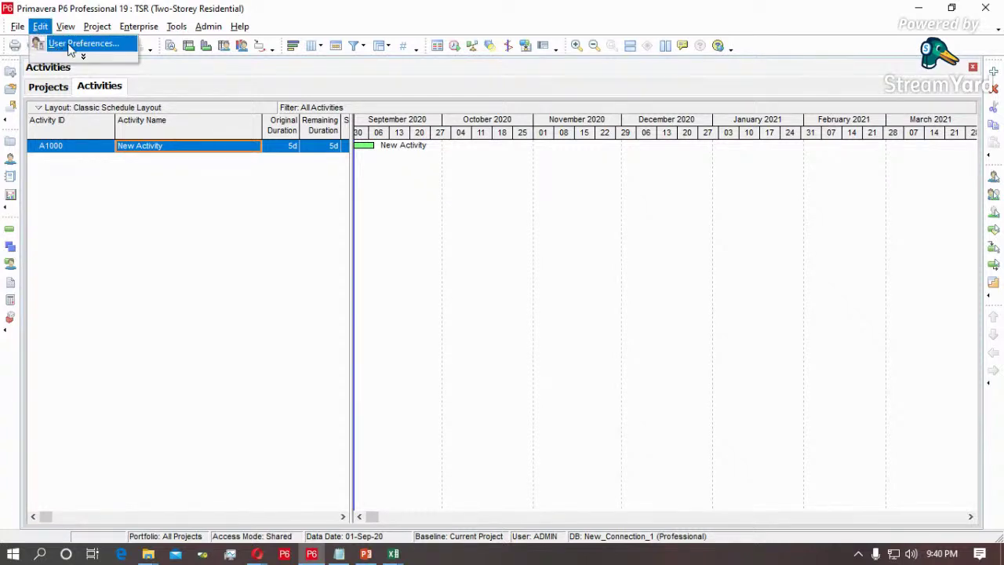
Re-enable Use New Activity Wizard in User Preferences.
left_click(69, 48)
left_click(376, 214)
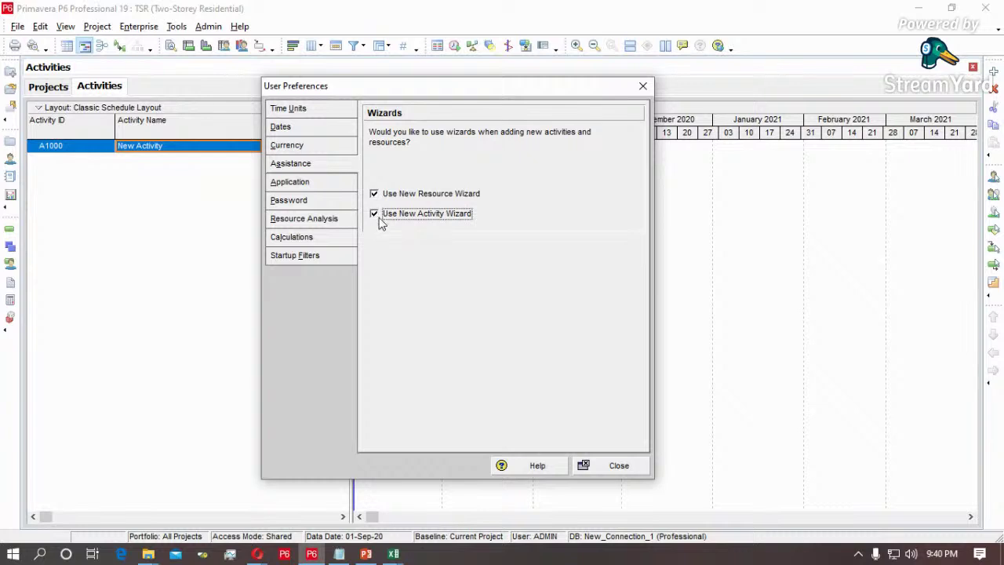
left_click(617, 468)
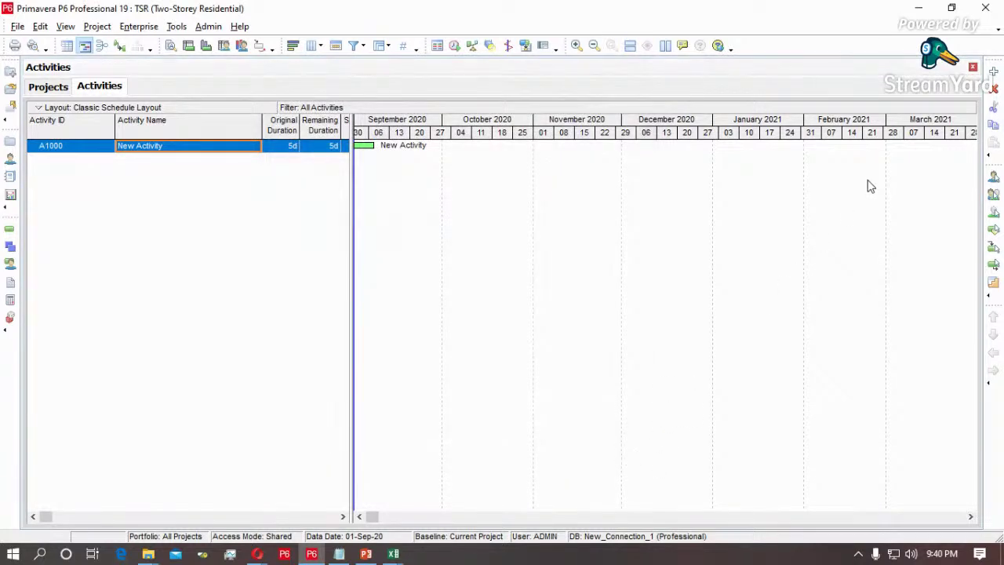
Add activity A1010, ticking 'Do not show this wizard again', and finish.
left_click(993, 72)
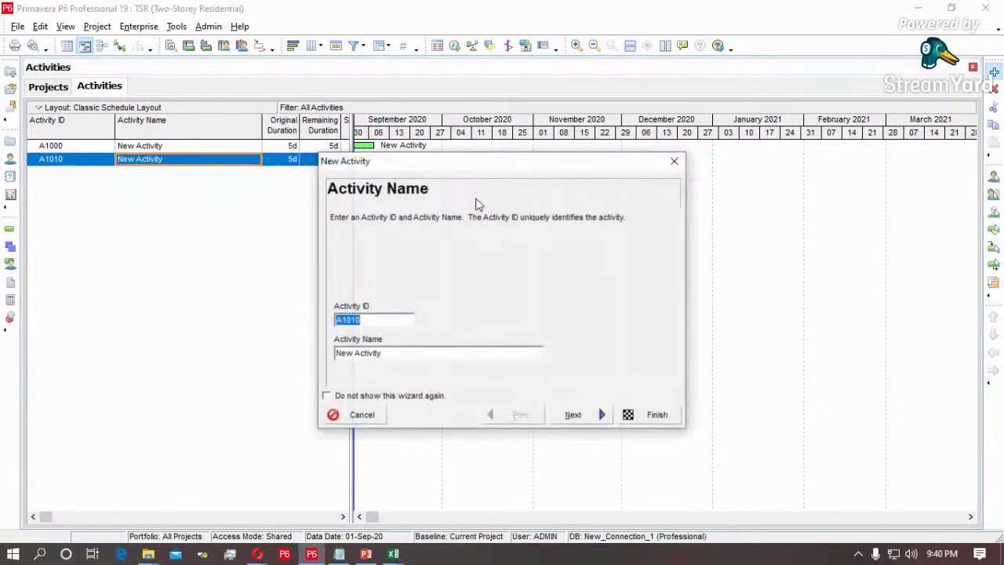
left_click_drag(454, 174, 313, 193)
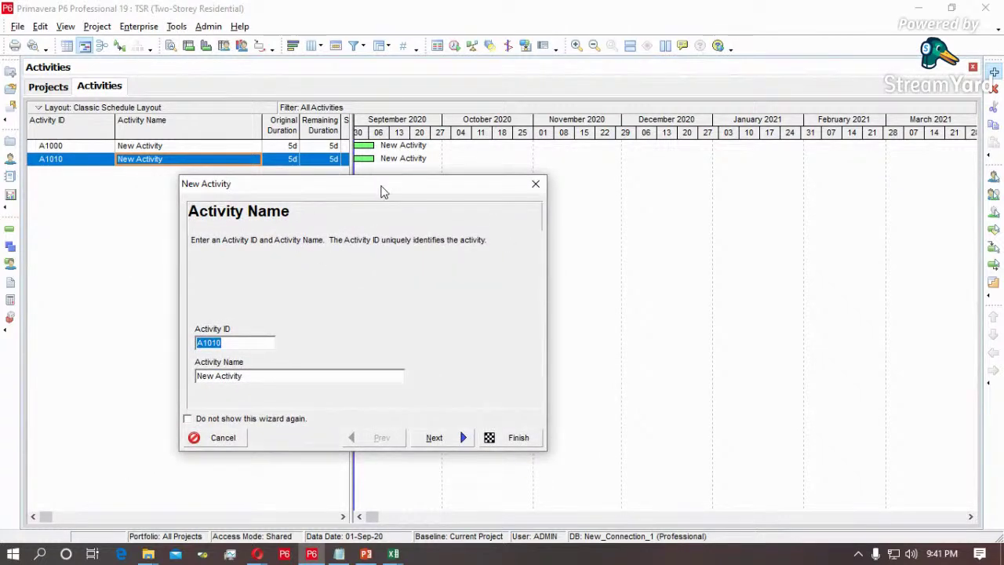
left_click(200, 422)
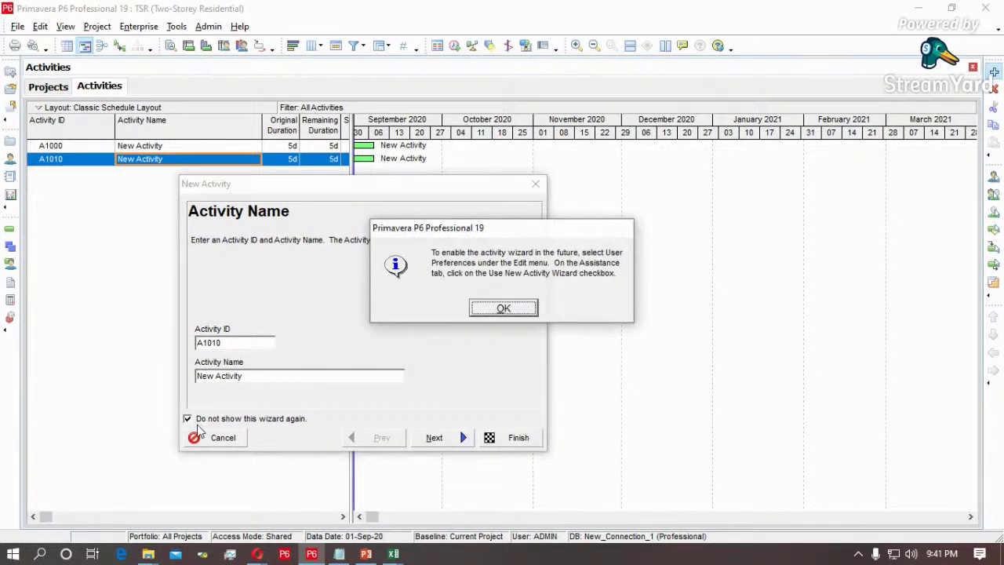
left_click(532, 308)
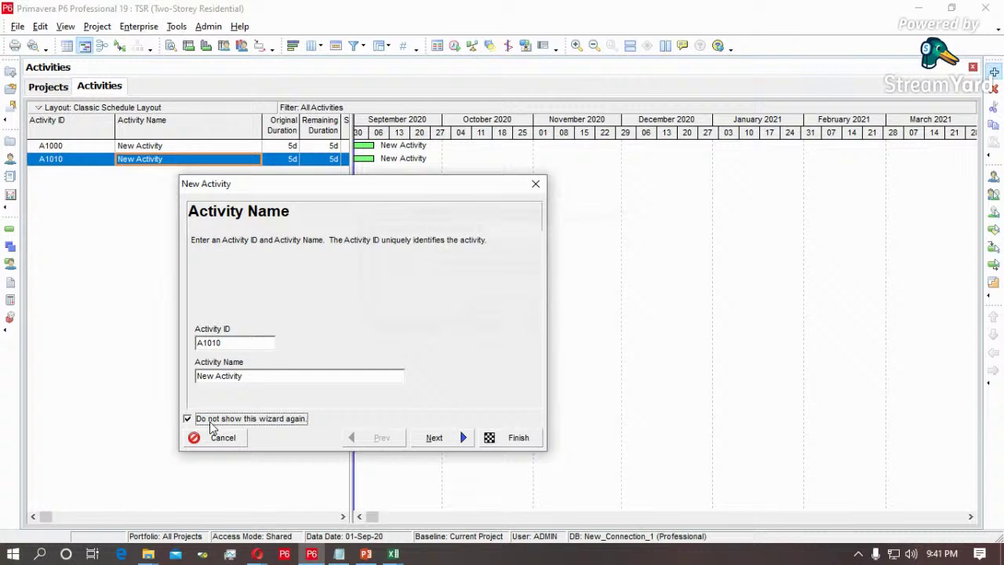
left_click(512, 439)
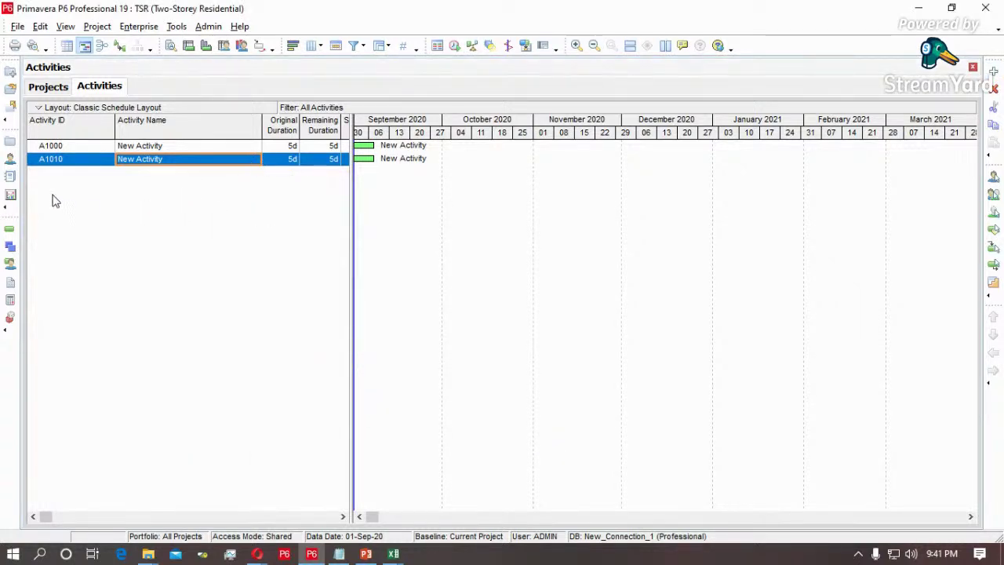
left_click(82, 165)
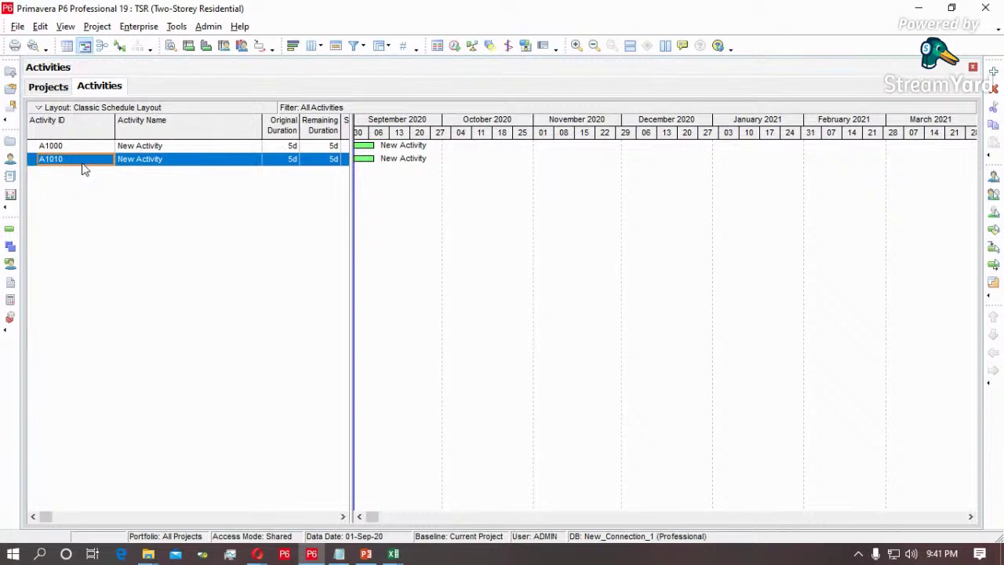
Delete activity A1010, then briefly open and close User Preferences from the Edit menu.
key("Delete")
left_click(464, 302)
left_click(40, 26)
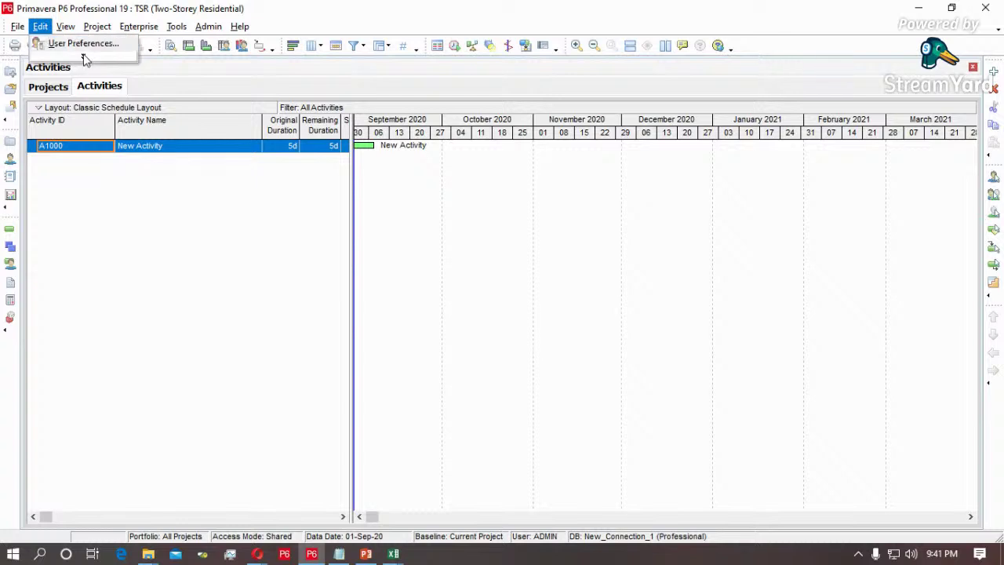
left_click(83, 56)
left_click(82, 331)
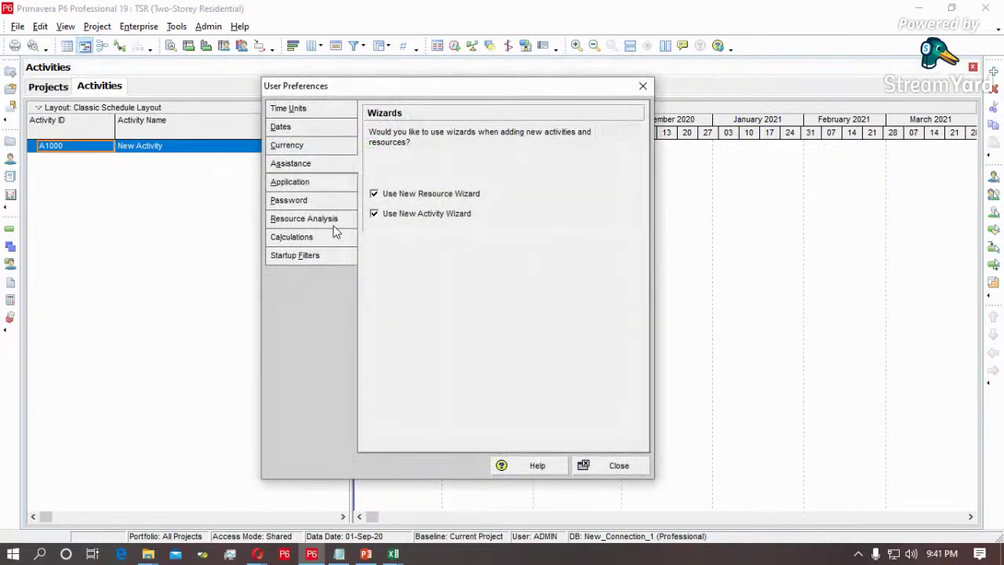
left_click(605, 466)
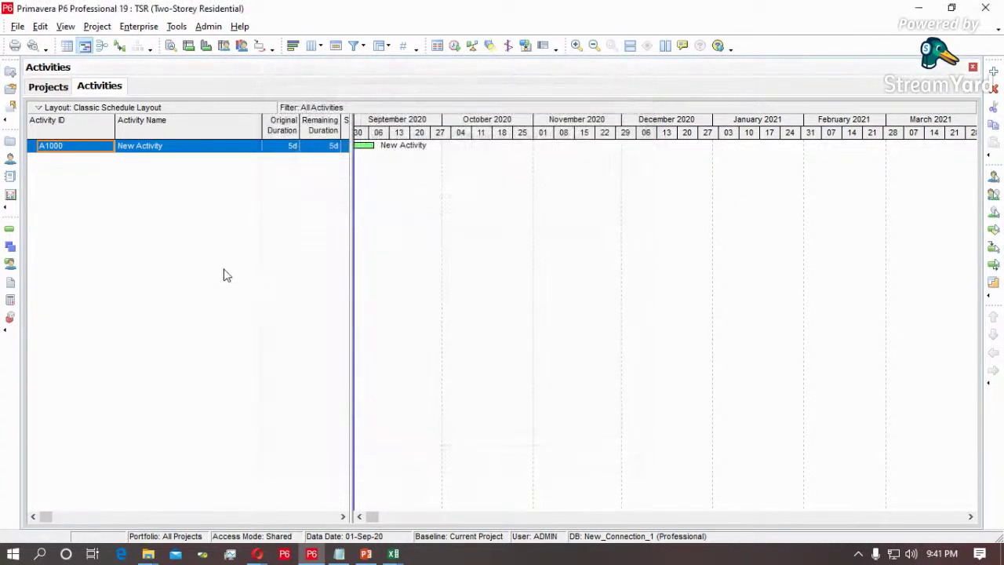
Add two new activities, A1010 and A1020, with the New Activity wizard.
left_click(994, 73)
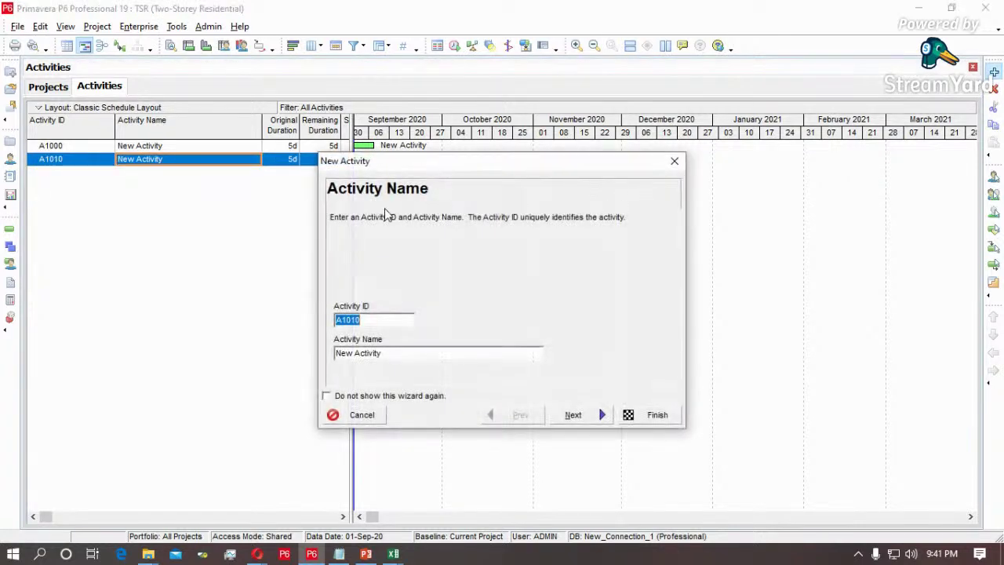
left_click_drag(408, 169, 291, 174)
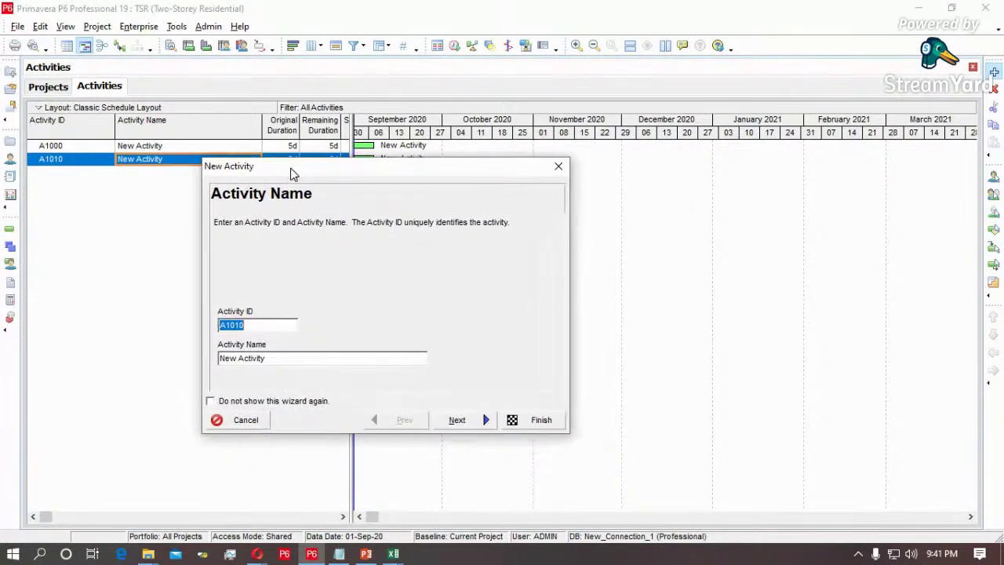
left_click(534, 421)
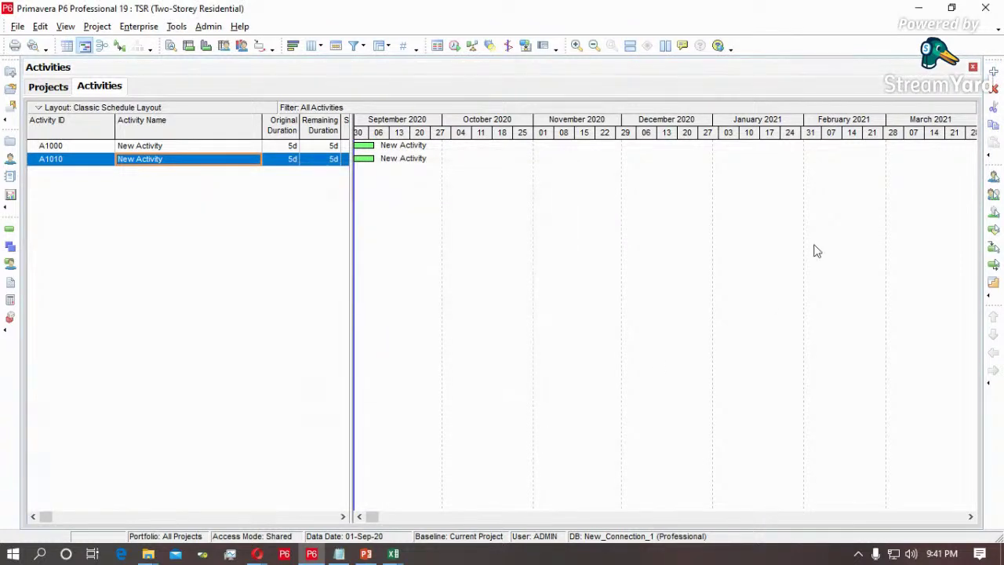
left_click(994, 71)
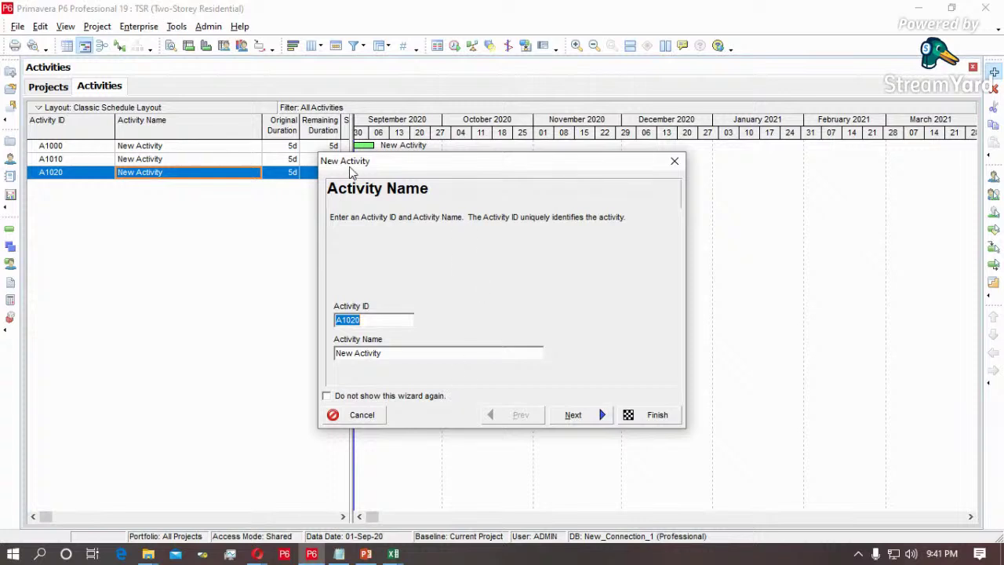
left_click_drag(430, 167, 327, 219)
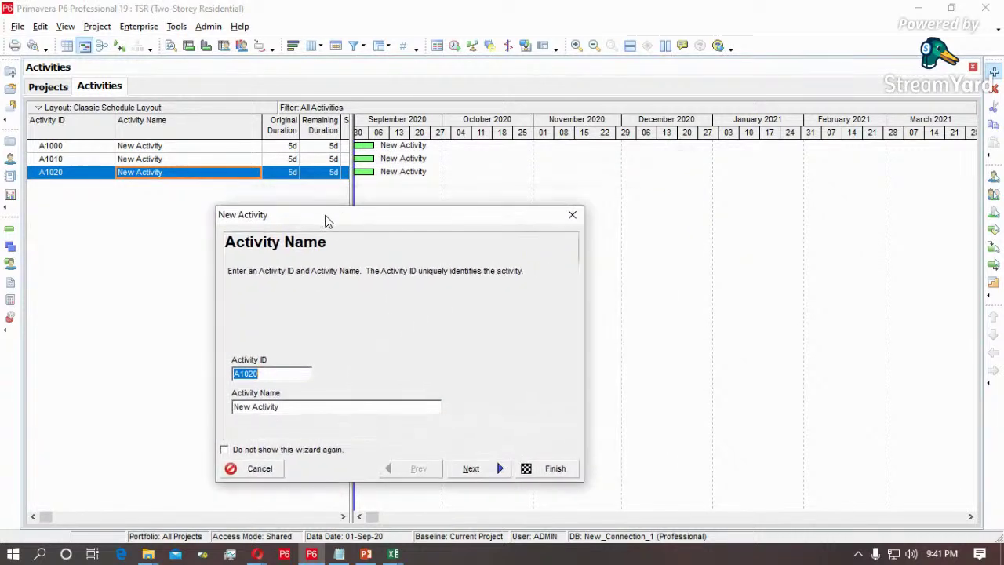
left_click(526, 468)
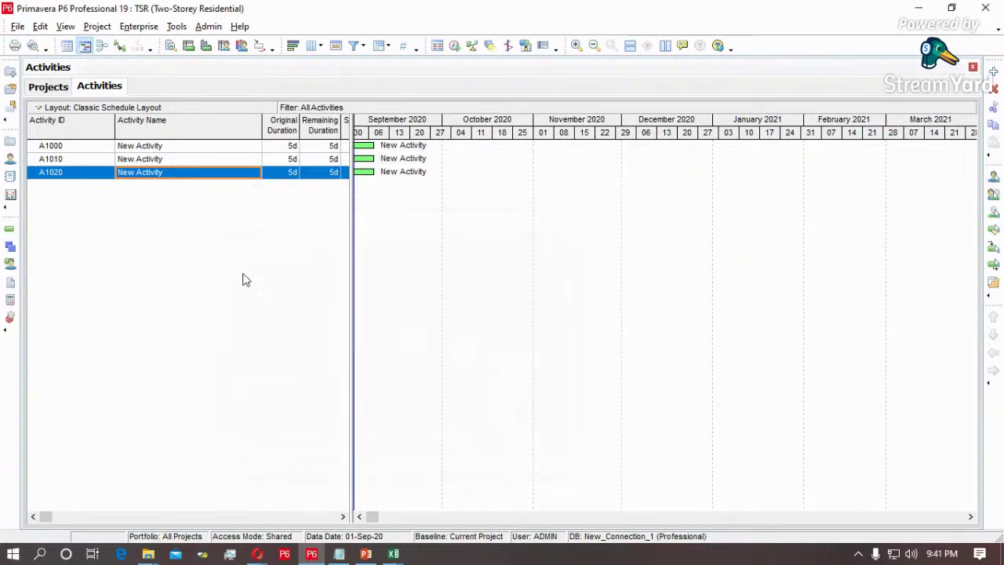
Select A1010 together with A1020 and delete both, confirming the prompt.
left_click(191, 159, "ctrl")
key("Delete")
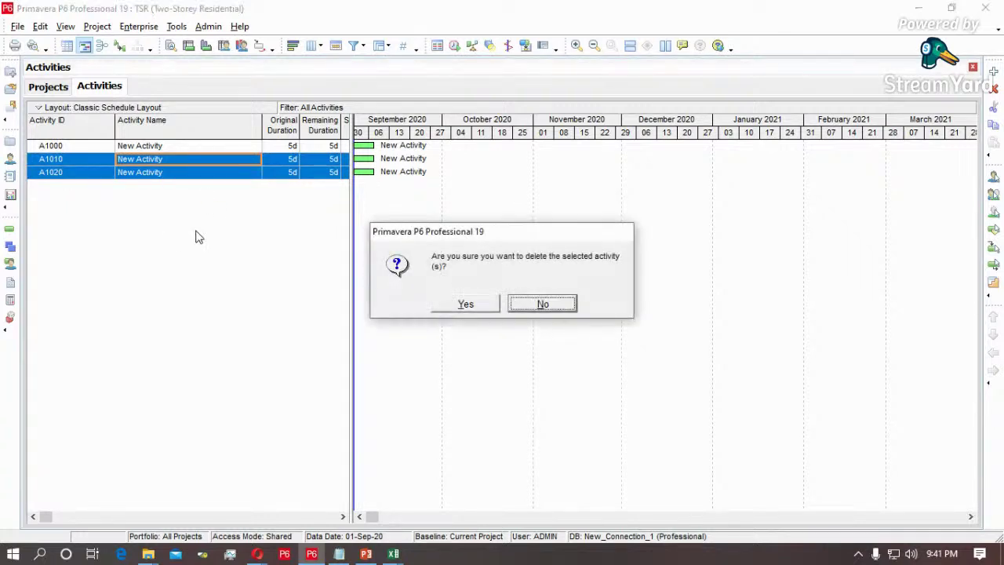
left_click(472, 306)
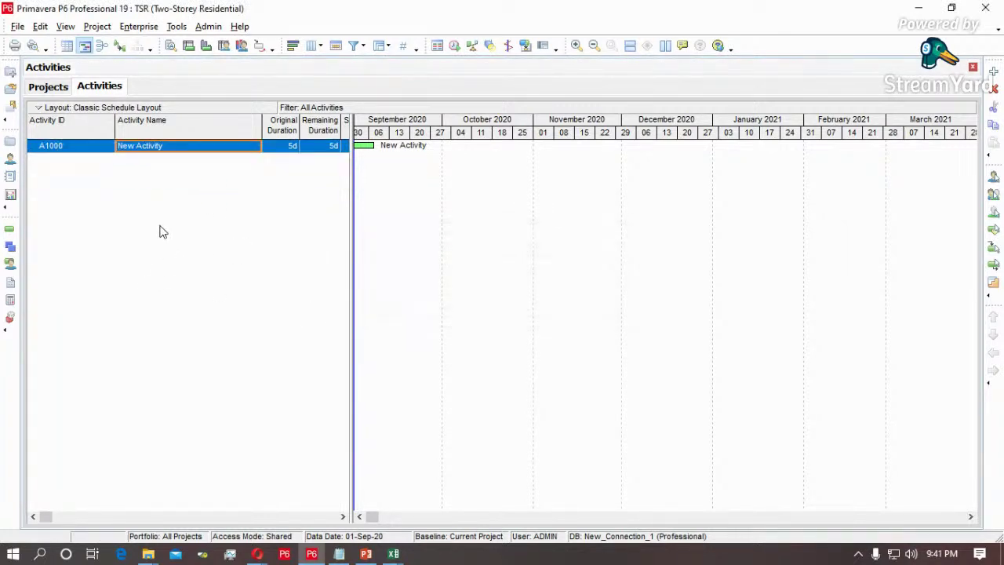
left_click(48, 88)
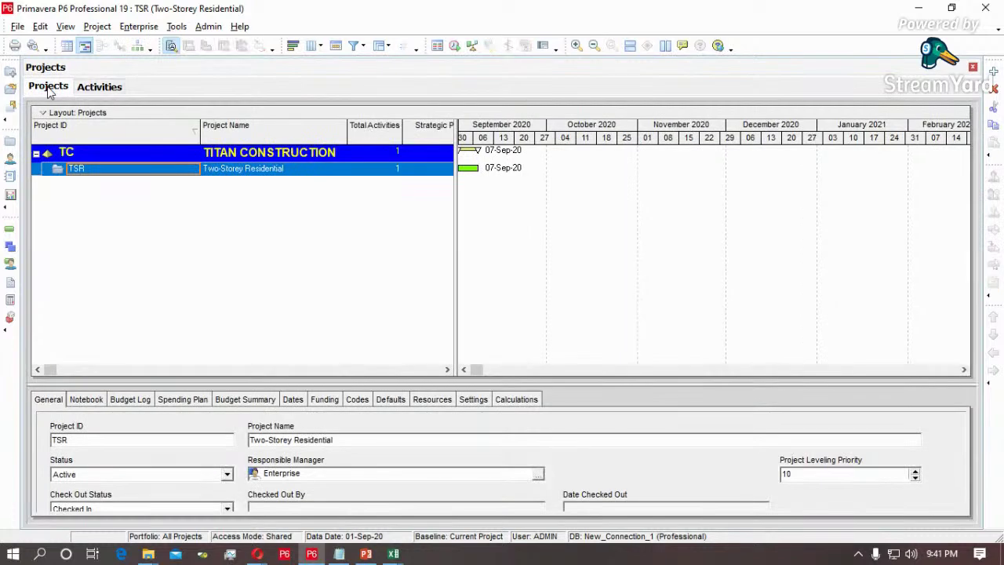
right_click(102, 212)
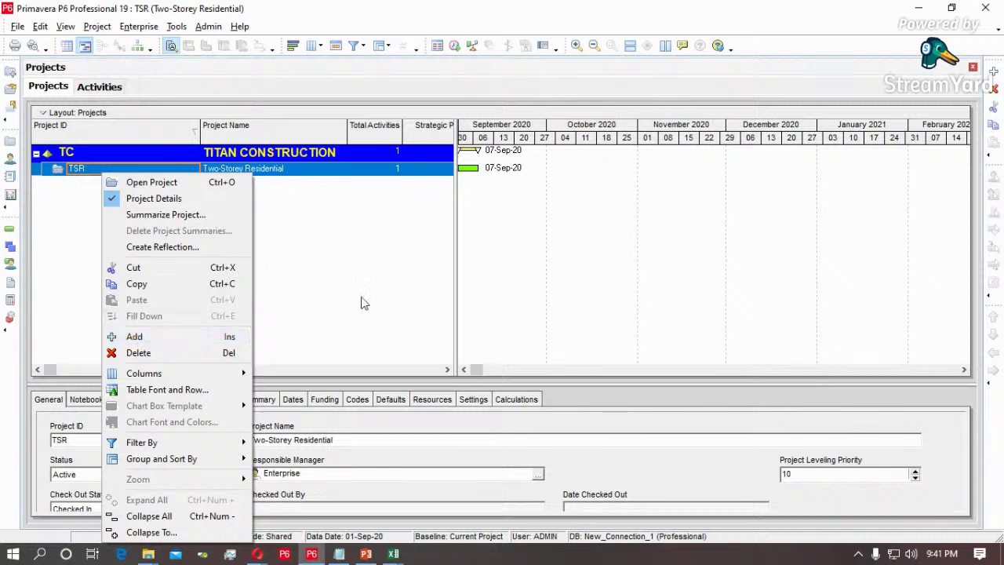
left_click(325, 314)
left_click(92, 89)
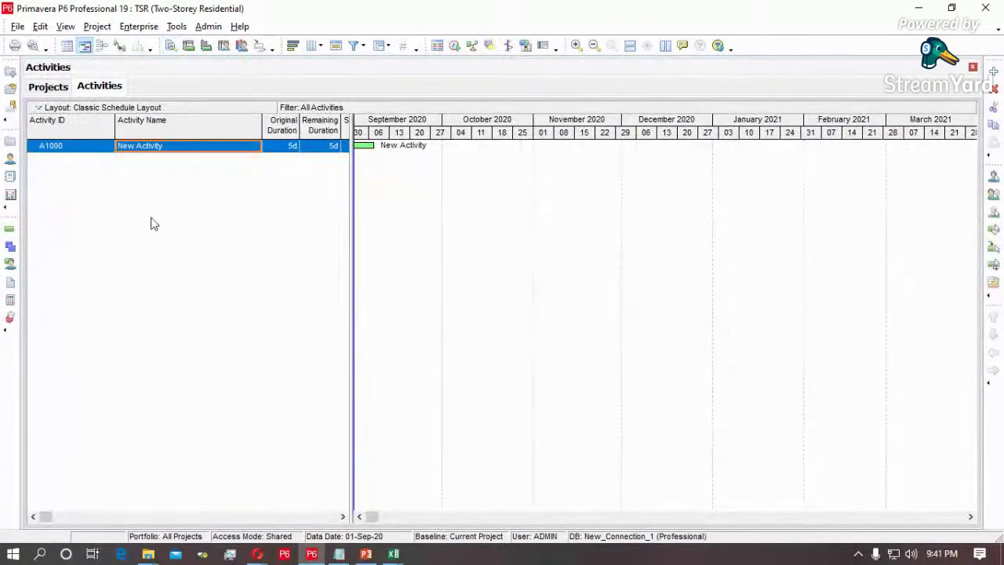
right_click(154, 227)
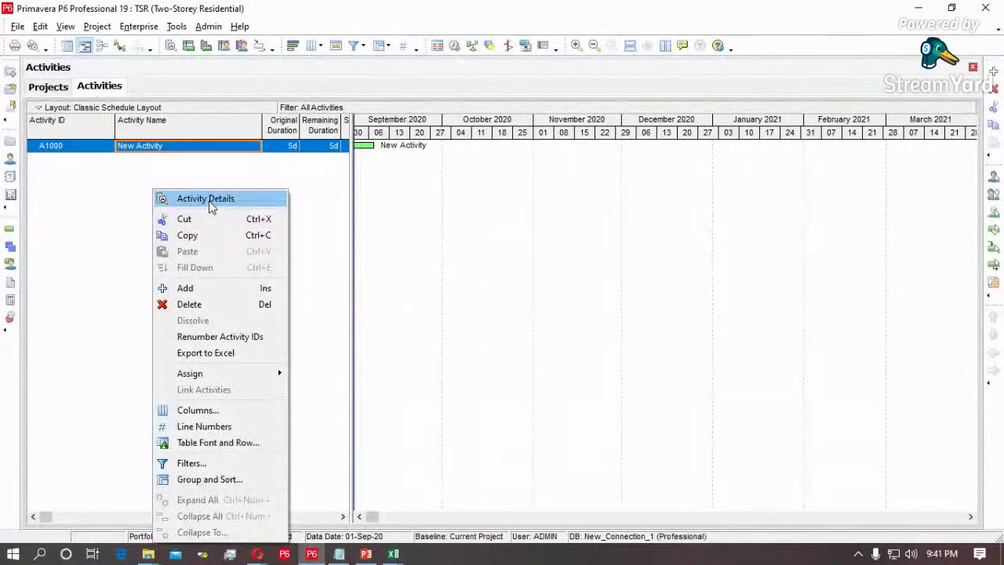
left_click(185, 290)
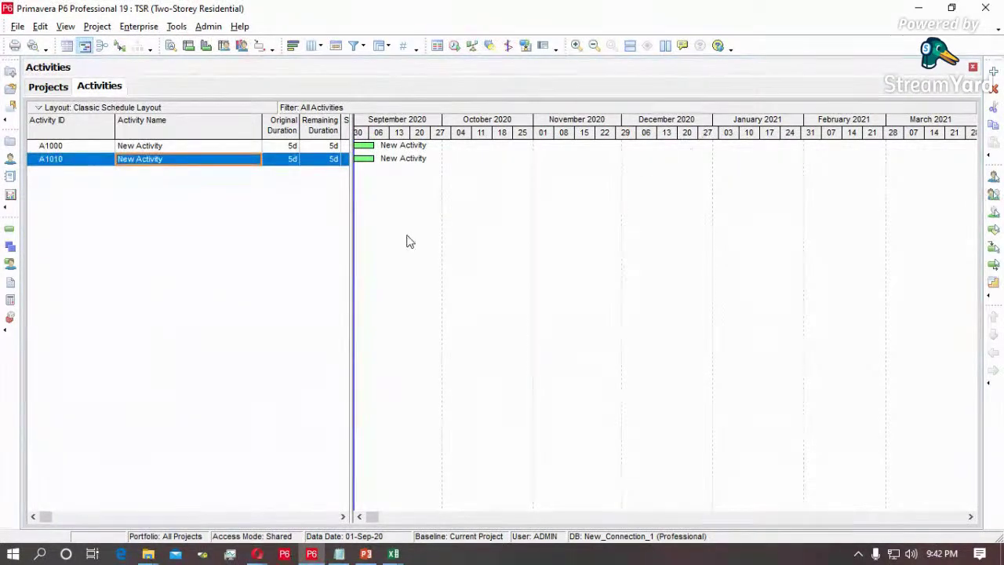
right_click(175, 243)
left_click(208, 288)
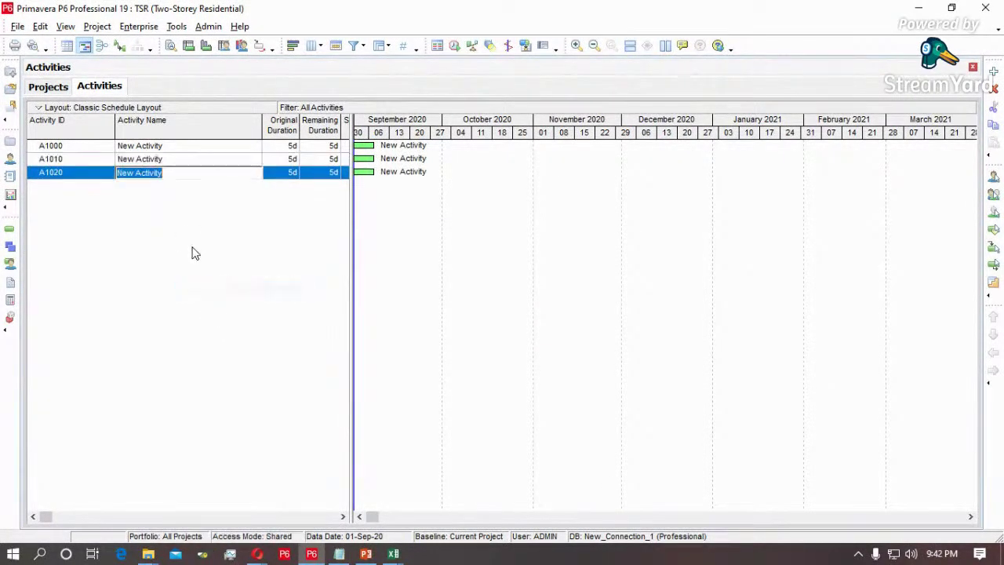
right_click(164, 280)
left_click(168, 285)
right_click(165, 281)
left_click(191, 288)
right_click(183, 275)
left_click(218, 287)
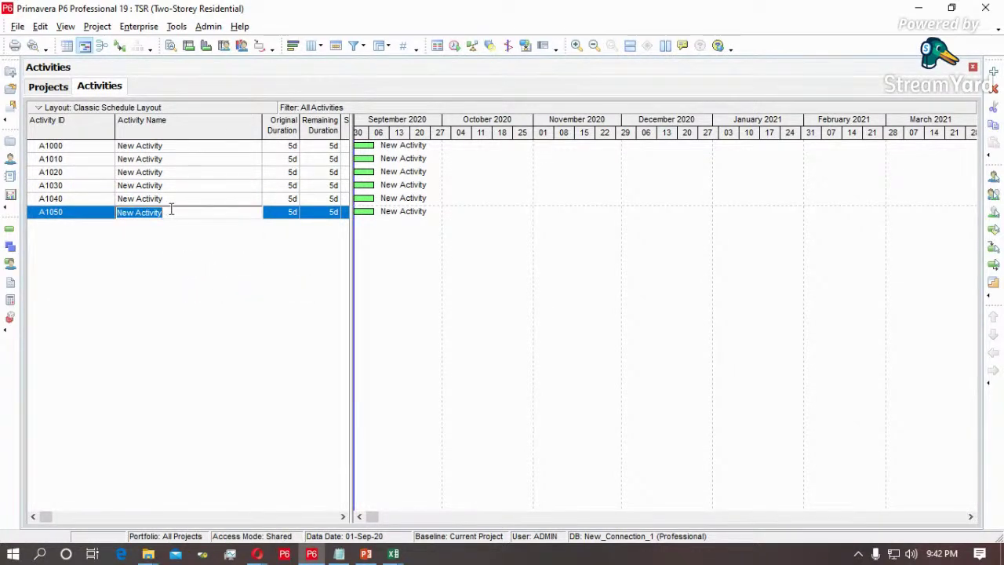
left_click(166, 159, "shift")
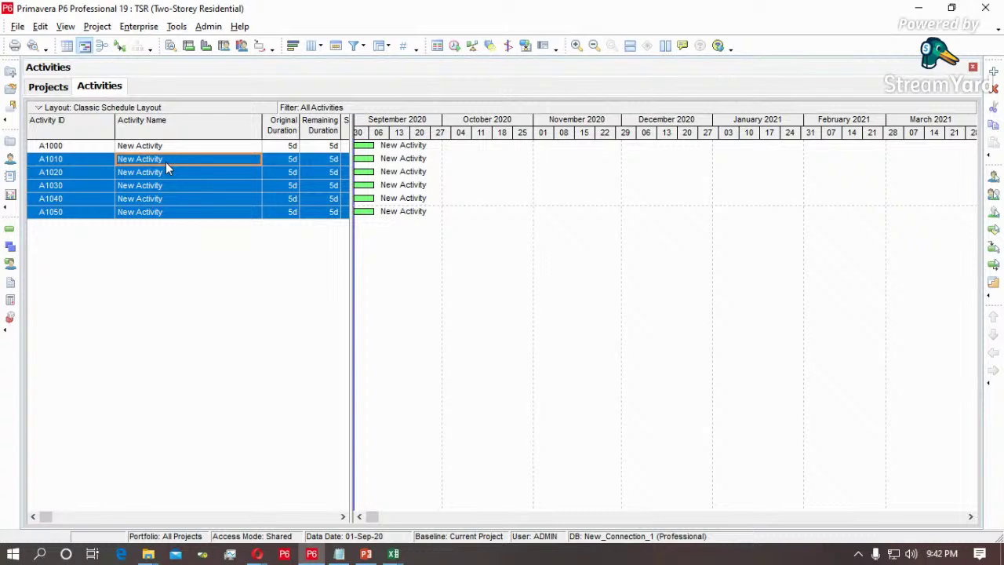
key("Delete")
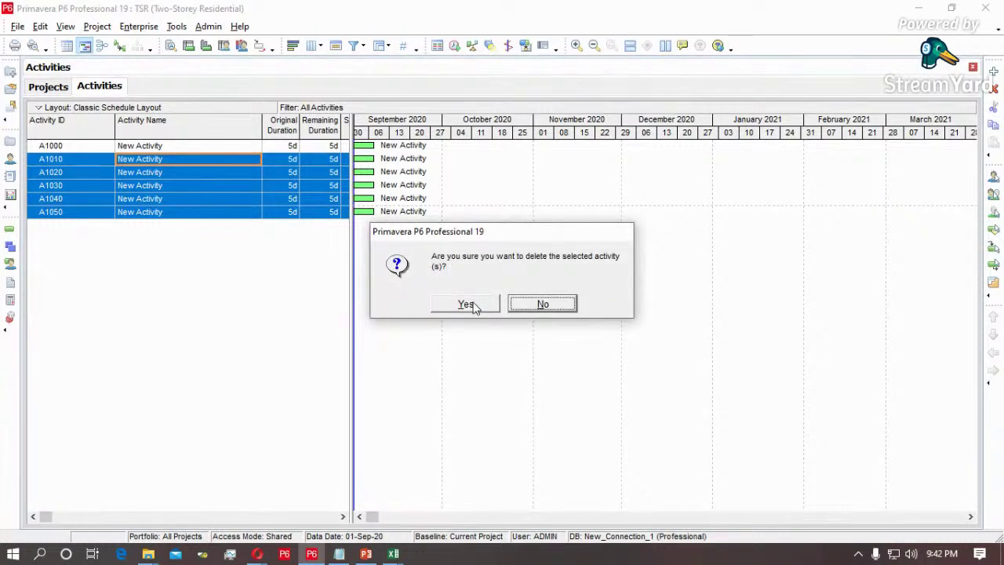
left_click(472, 304)
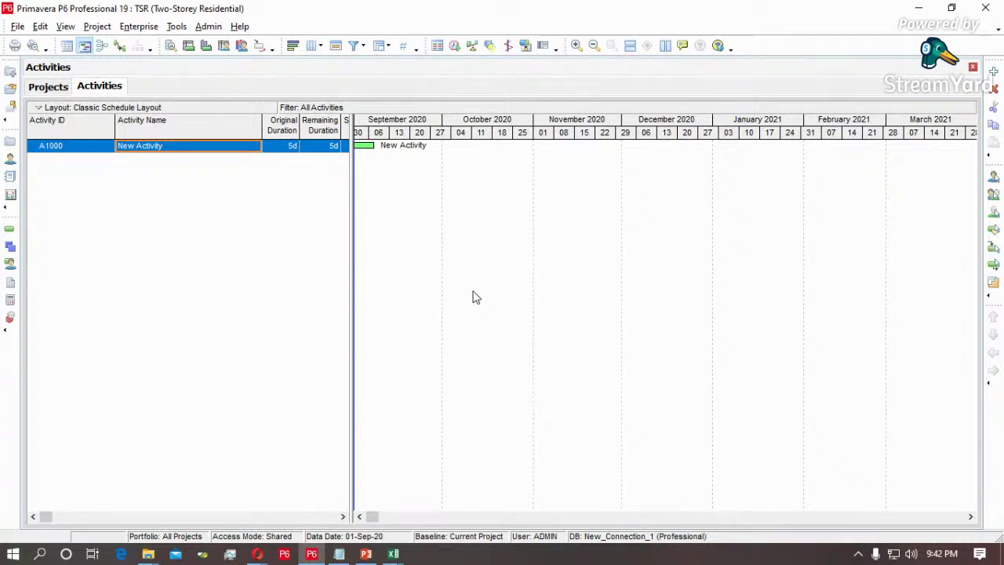
Add a new activity A1010 below A1000 and confirm its Activity ID.
right_click(142, 263)
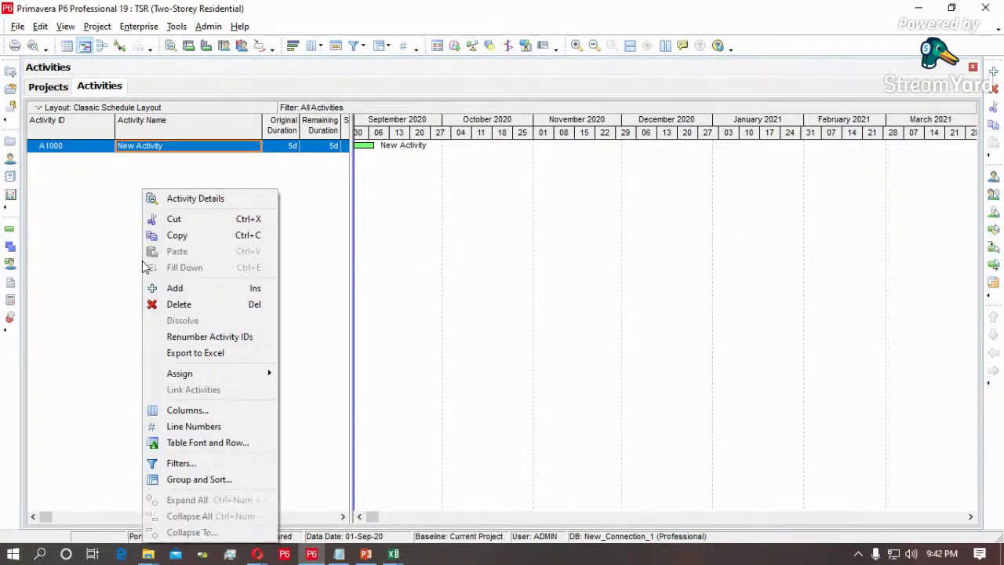
left_click(176, 287)
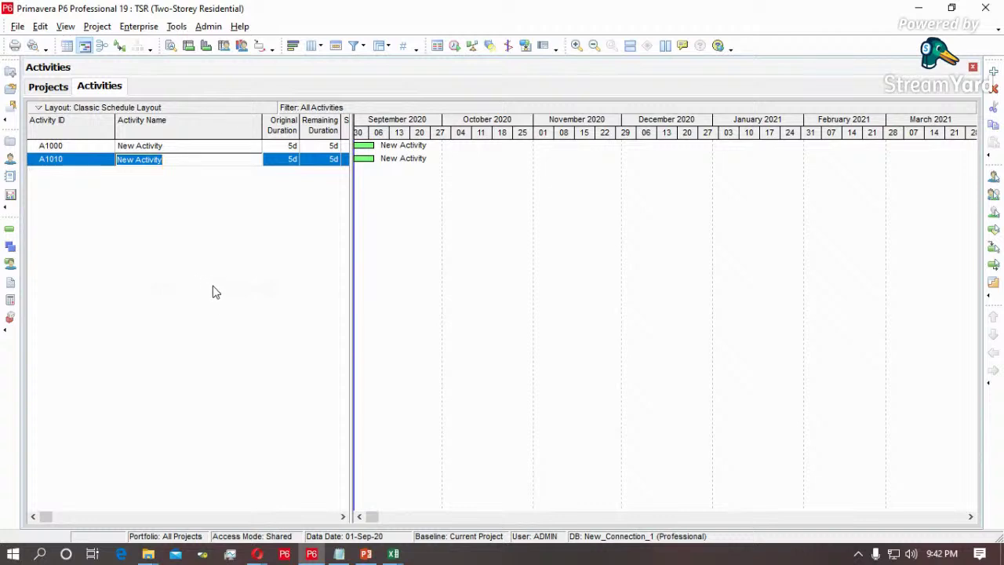
key("Return")
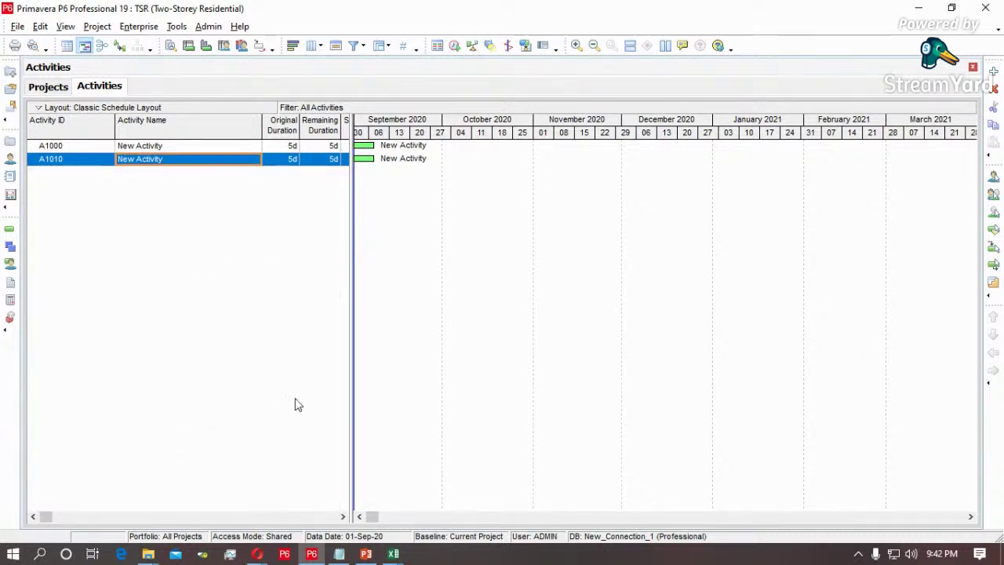
left_click(75, 158)
left_click(75, 159)
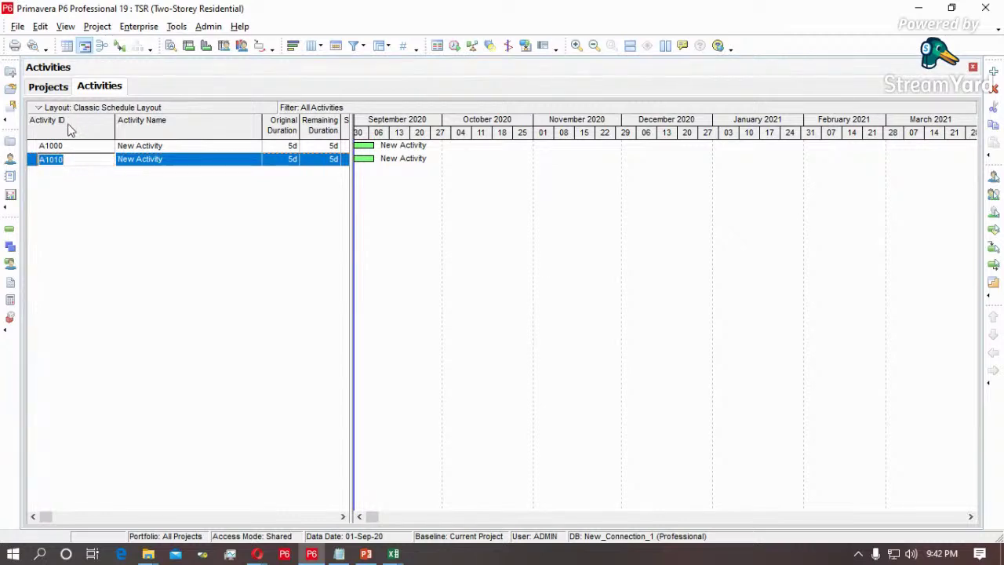
key("Return")
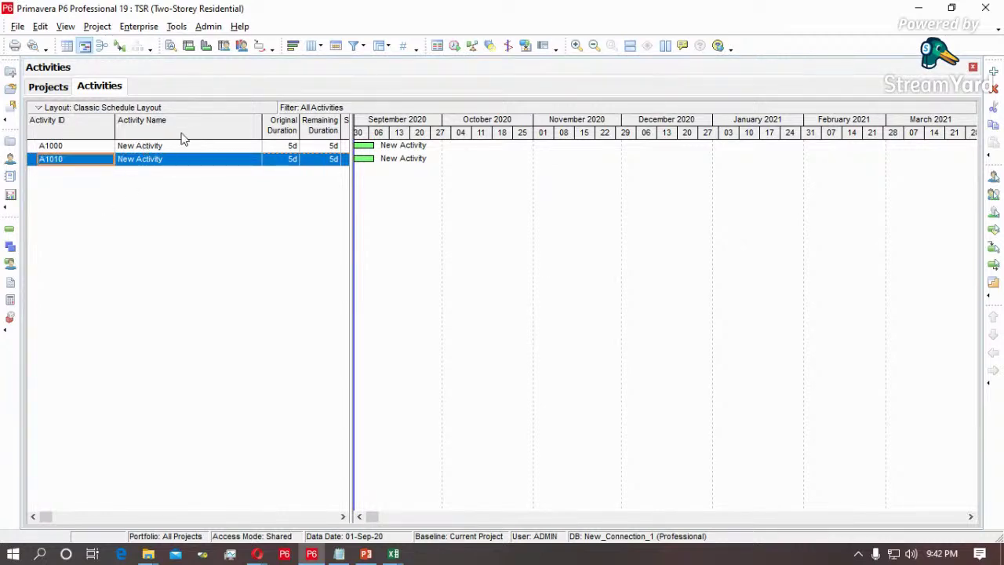
Confirm A1010's 'New Activity' name and switch to a table-only view without the Gantt chart.
left_click(188, 160)
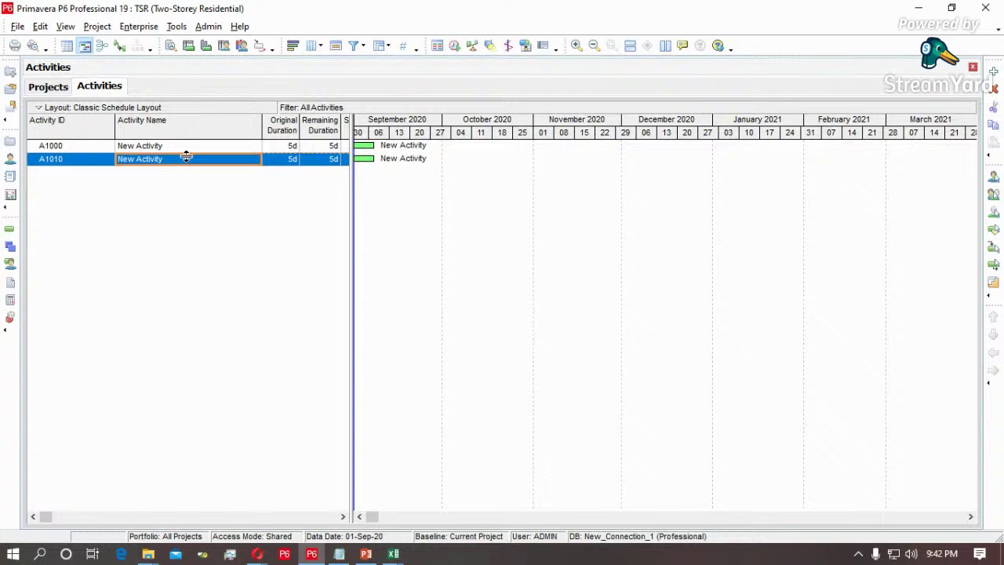
left_click(185, 159)
left_click_drag(179, 159, 87, 160)
key("Return")
left_click(67, 46)
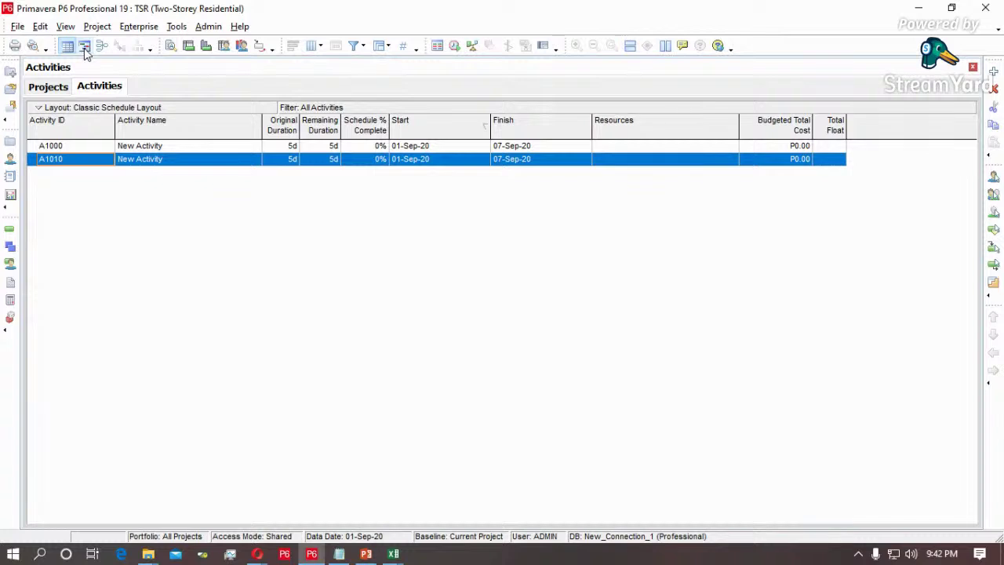
Restore the Gantt chart beside the table and open A1010's activity details pane.
left_click(85, 47)
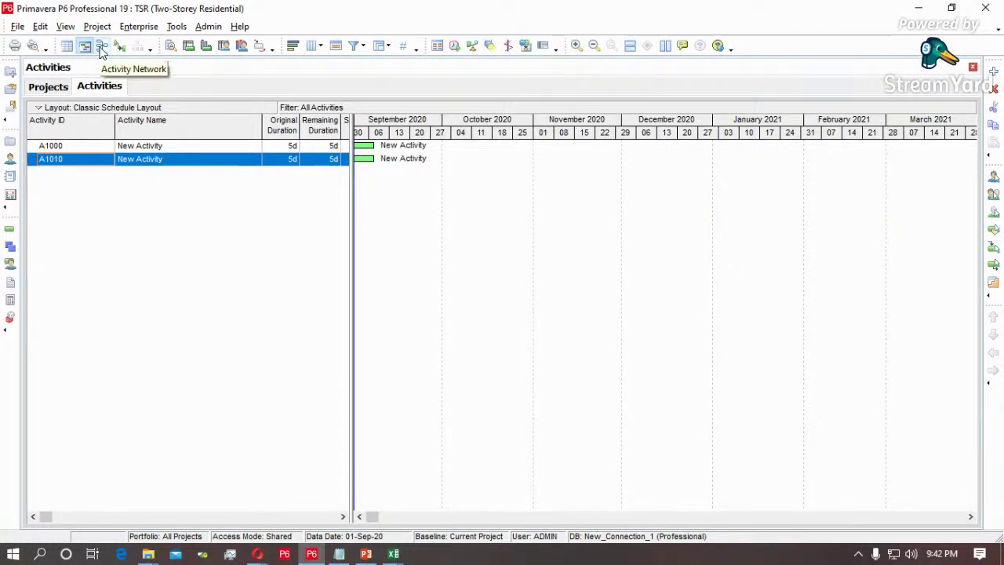
left_click(152, 49)
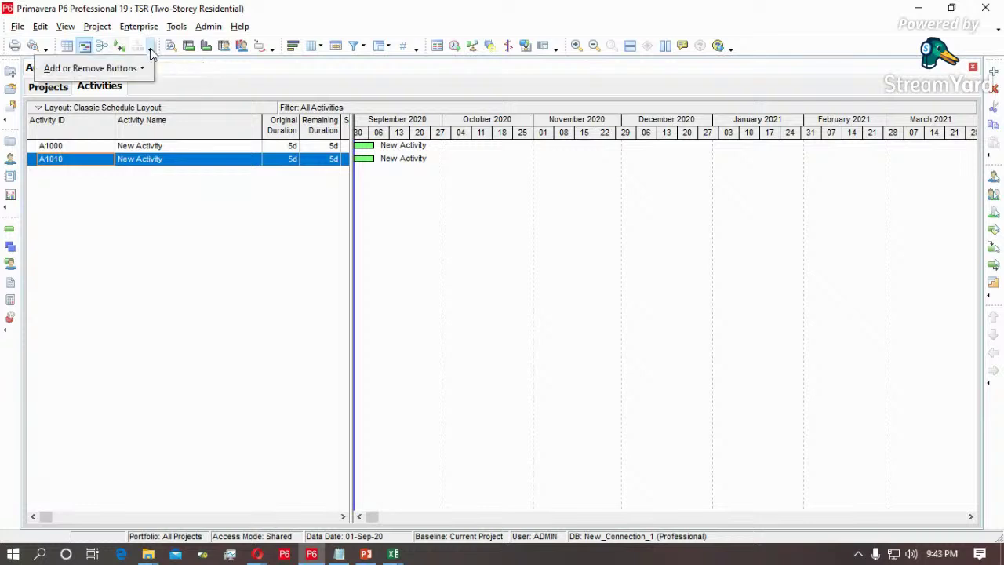
left_click(119, 49)
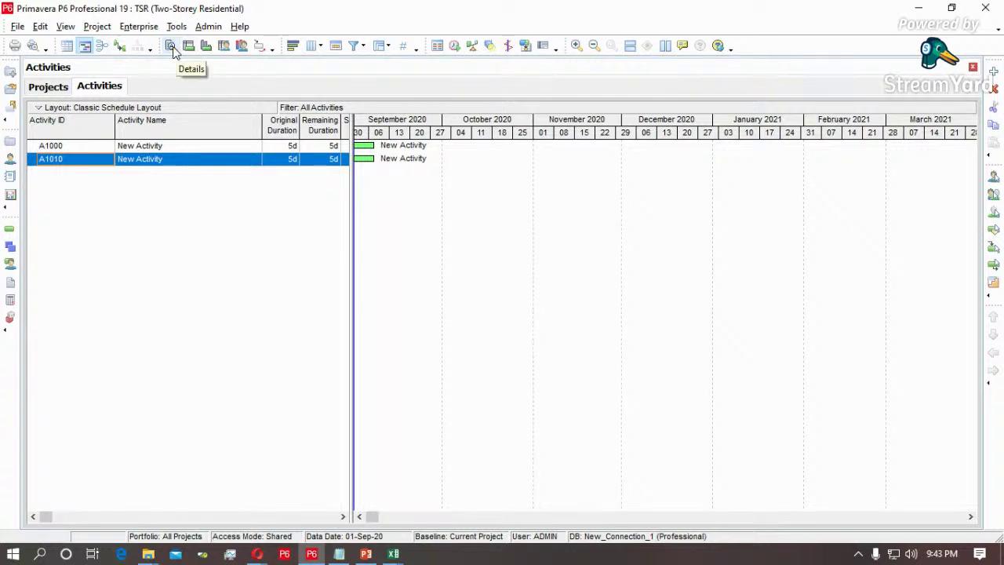
left_click(172, 47)
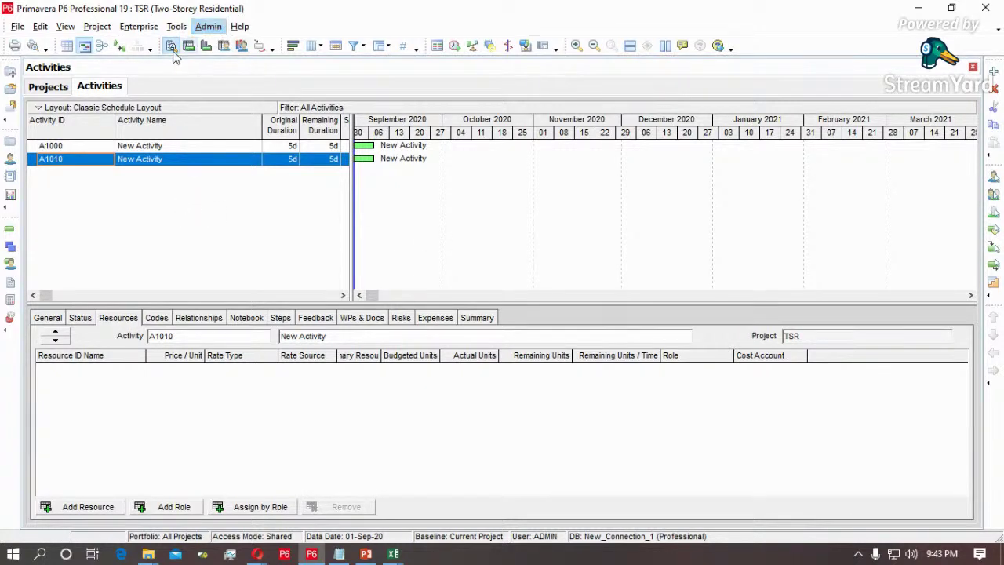
Start opening a different layout without saving changes to the current one.
left_click(157, 196)
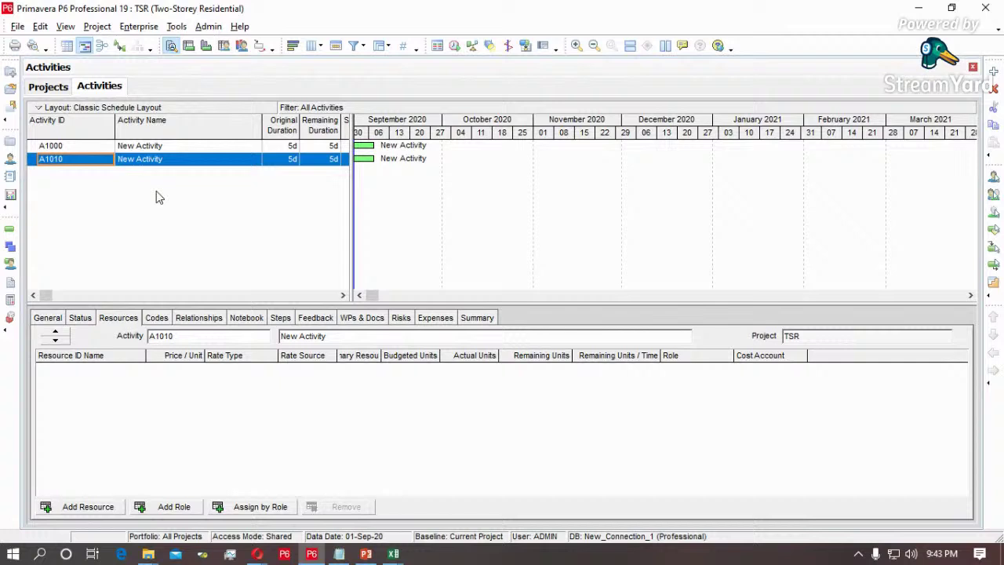
left_click(43, 110)
mouse_move(111, 127)
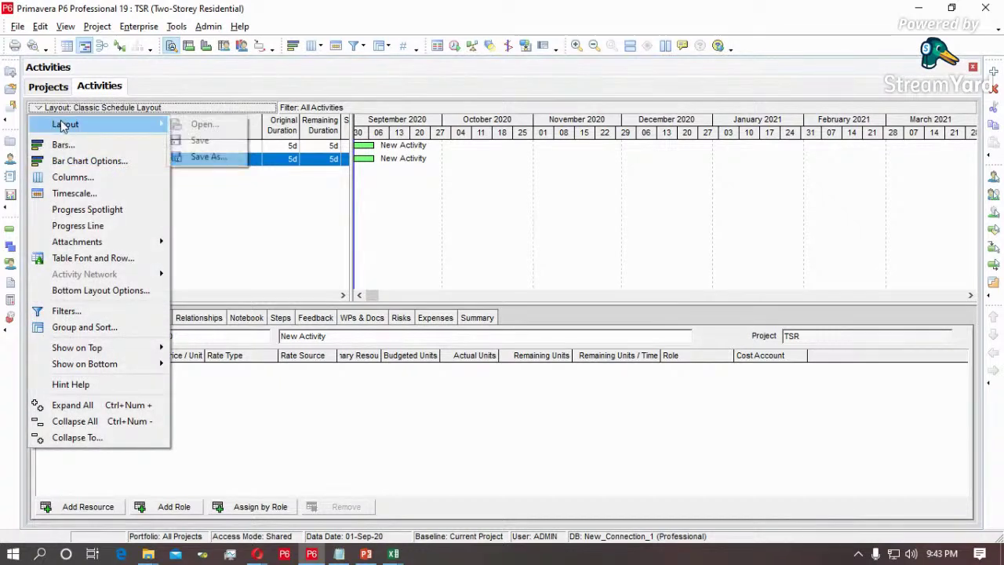
left_click(200, 125)
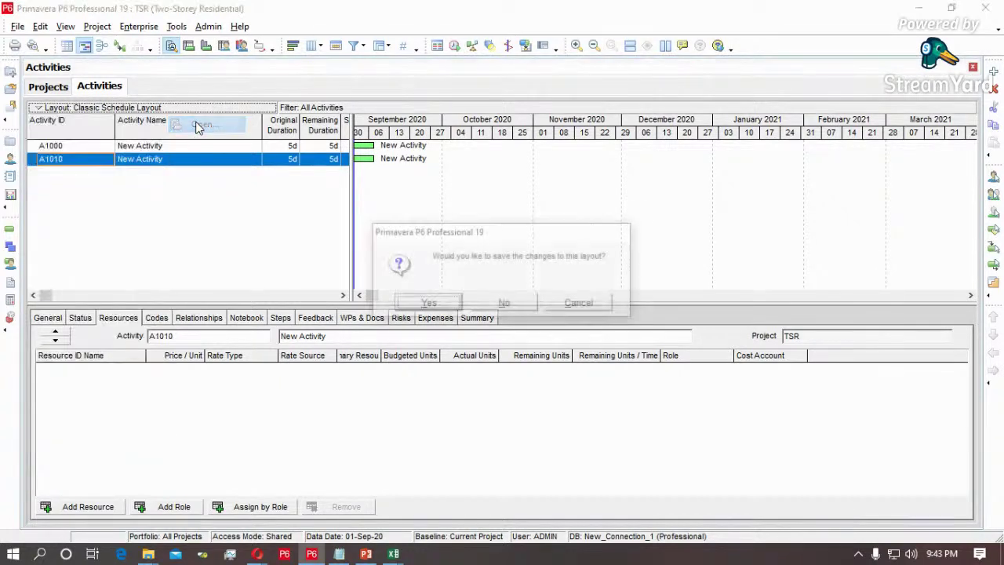
left_click(506, 305)
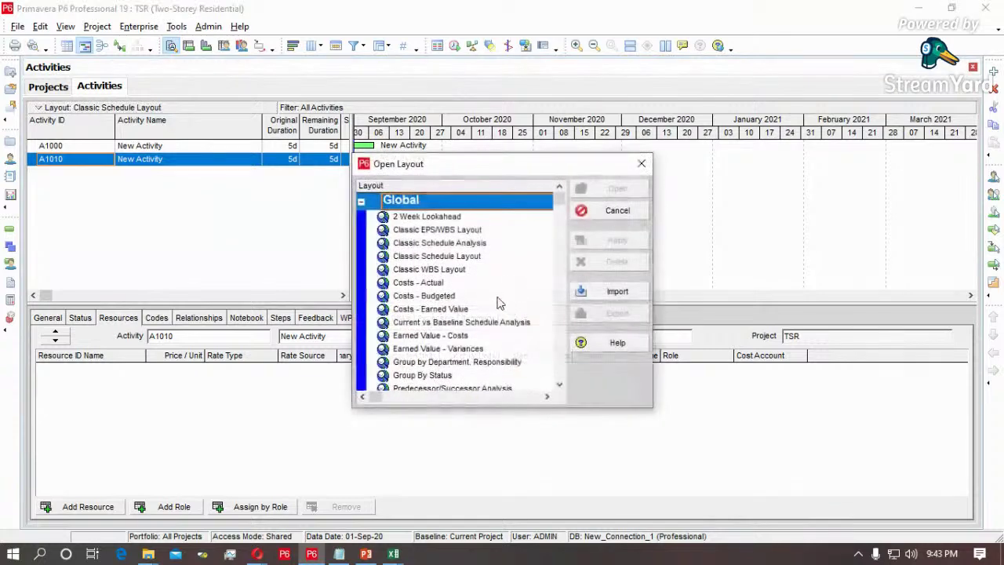
Apply the Classic WBS Layout, browse the other layouts, and close the layout list.
scroll(474, 302, "down", 3)
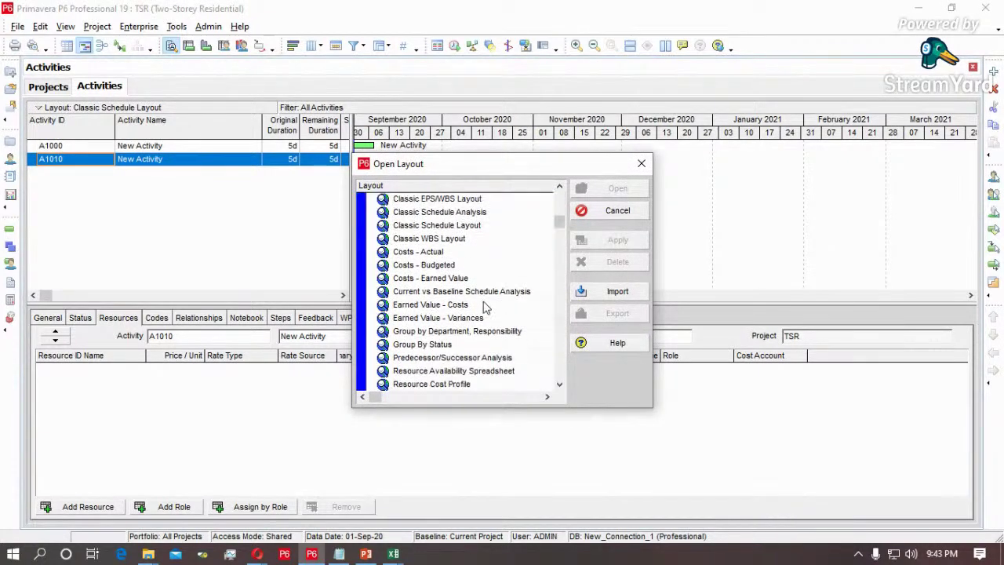
scroll(484, 303, "down", 6)
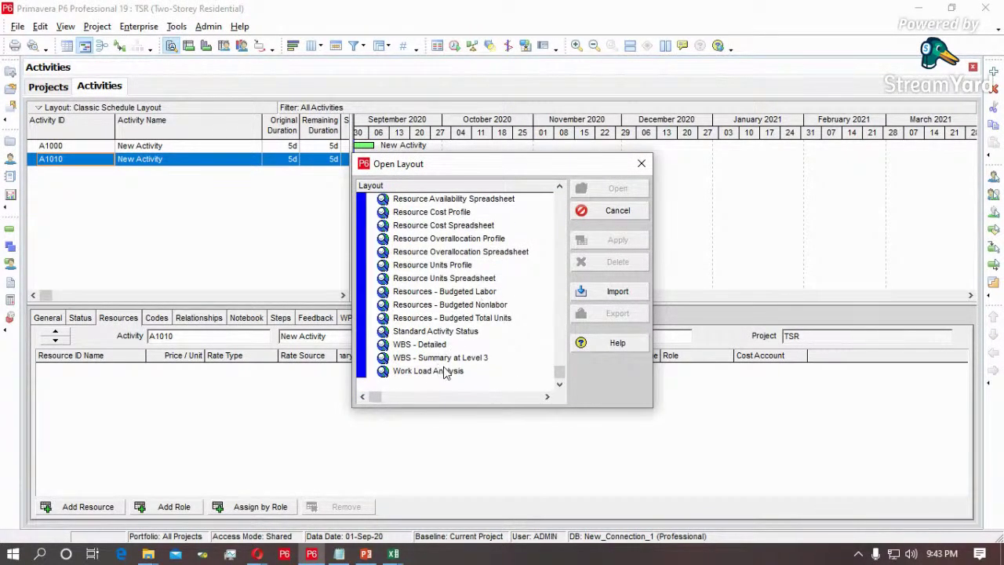
scroll(439, 302, "up", 4)
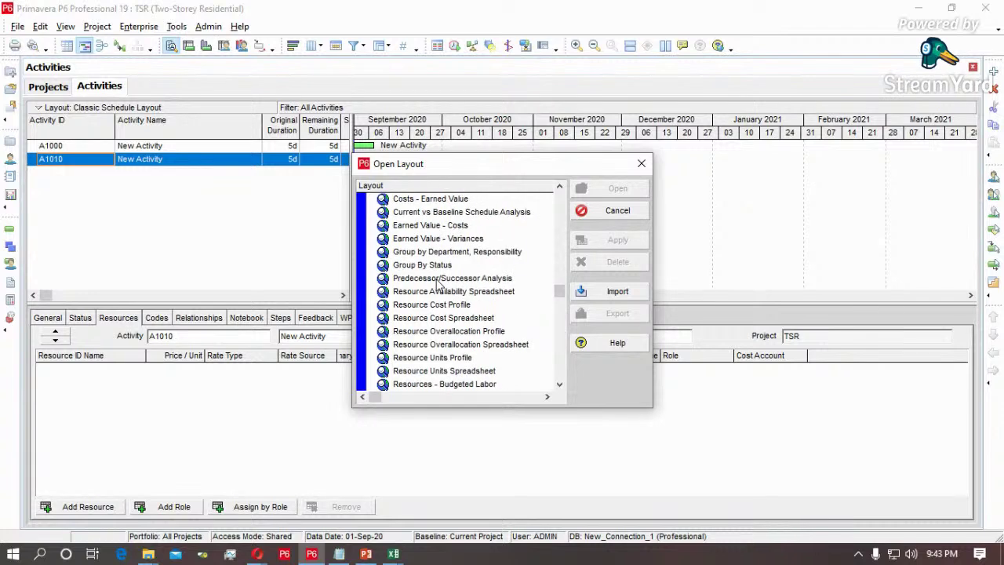
scroll(438, 284, "up", 2)
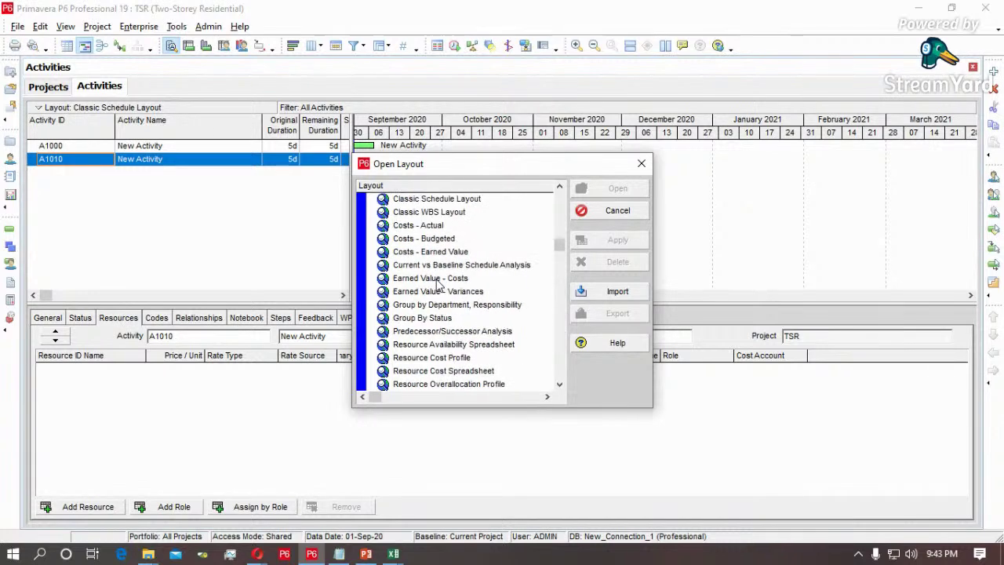
left_click(455, 214)
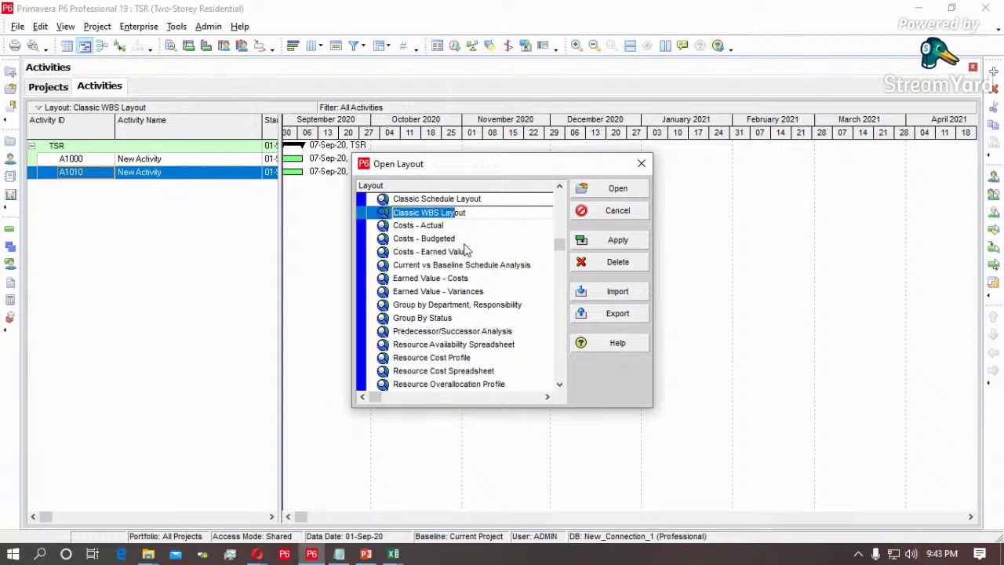
left_click(404, 226)
scroll(434, 245, "up", 3)
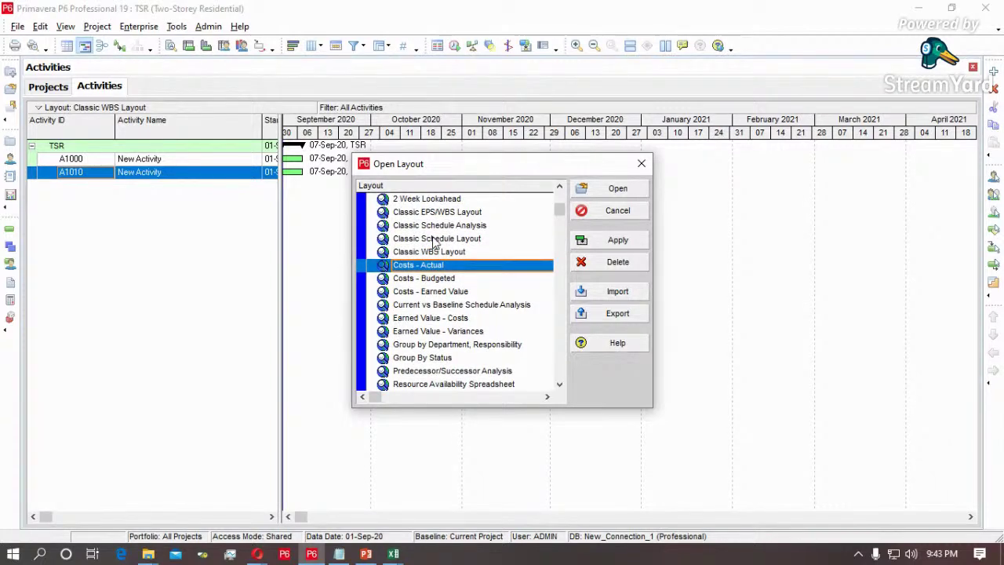
scroll(438, 233, "up", 1)
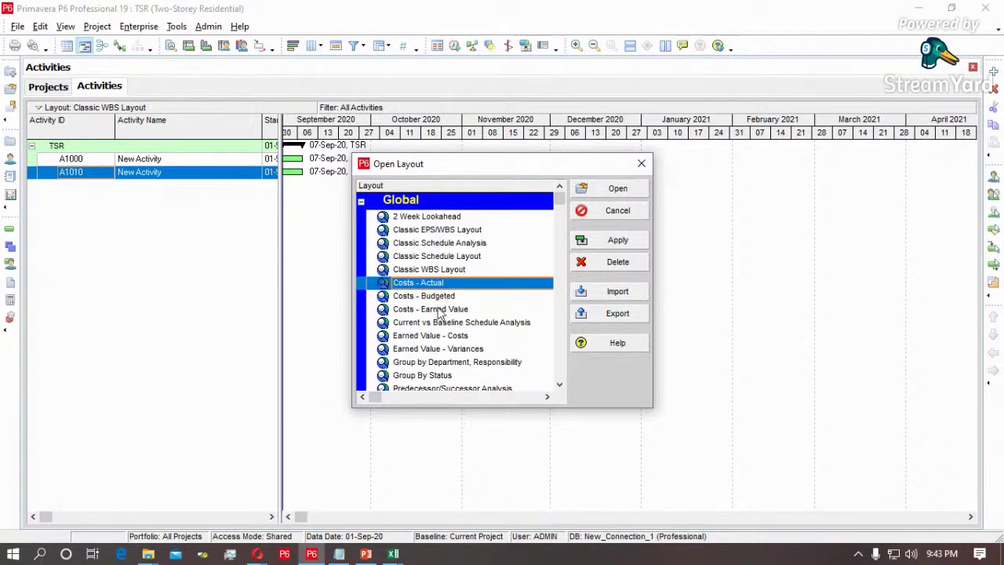
scroll(439, 324, "down", 2)
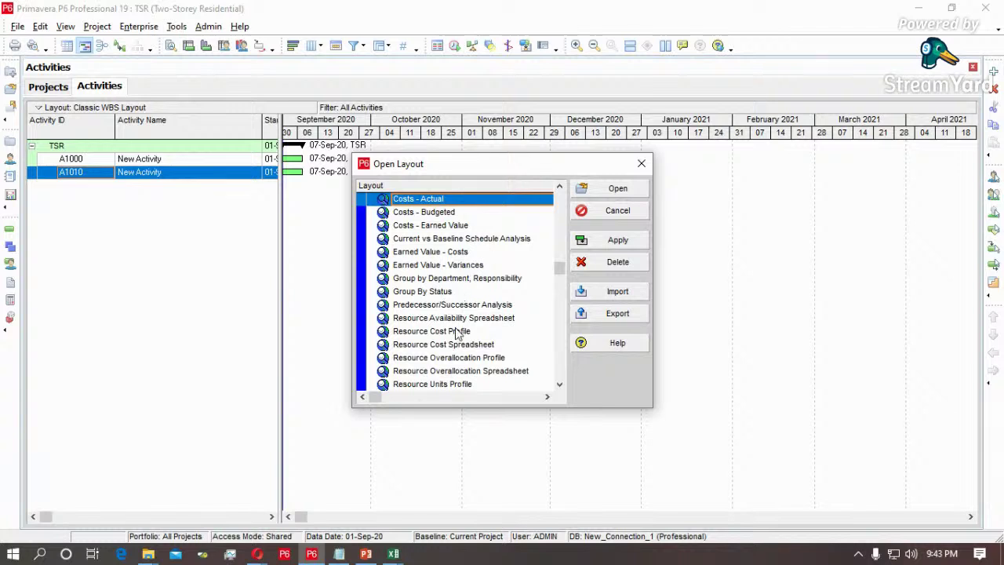
scroll(439, 324, "down", 3)
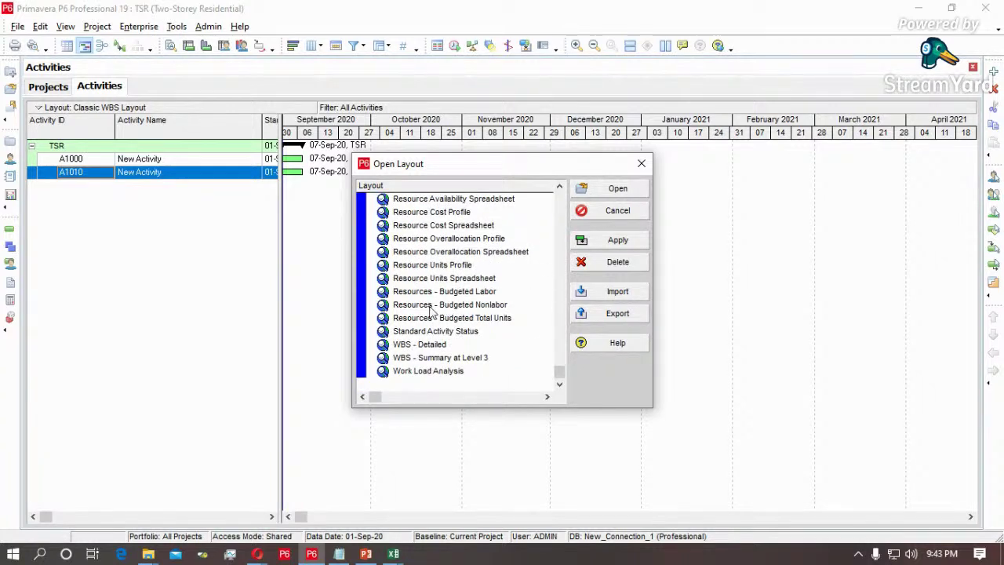
scroll(463, 296, "up", 5)
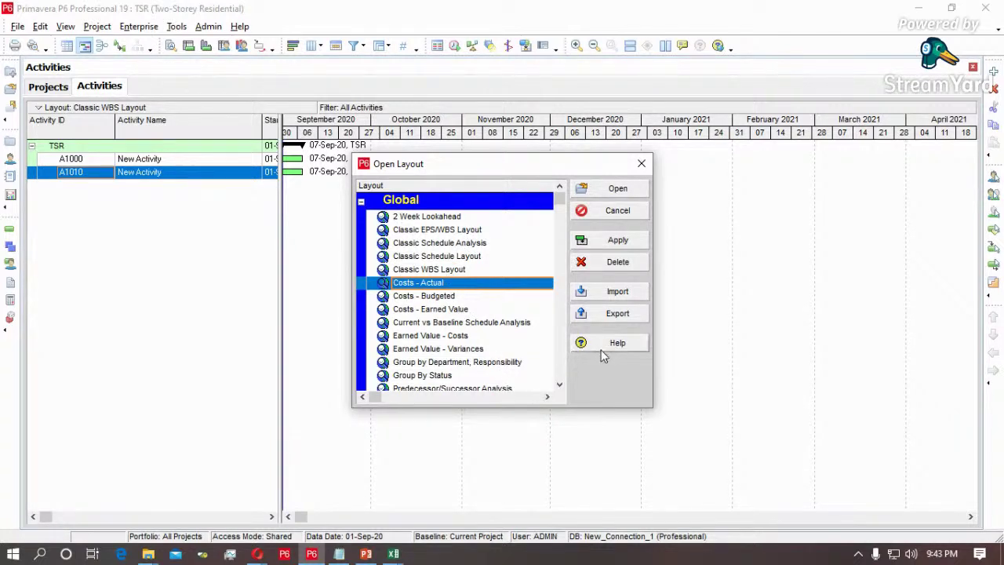
left_click(641, 164)
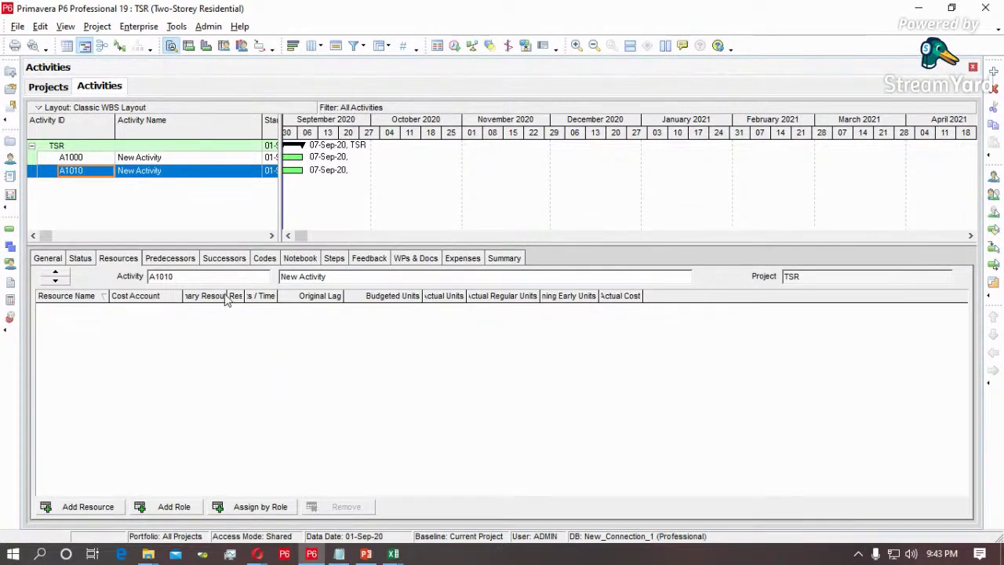
Make the activity table taller than the details pane and save the current layout.
left_click_drag(237, 246, 238, 355)
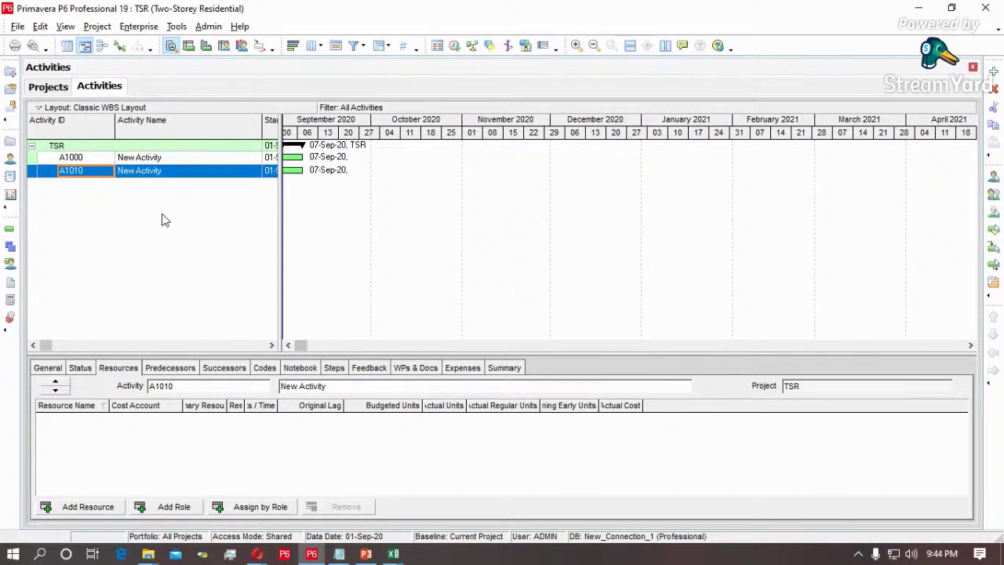
left_click(45, 110)
mouse_move(81, 124)
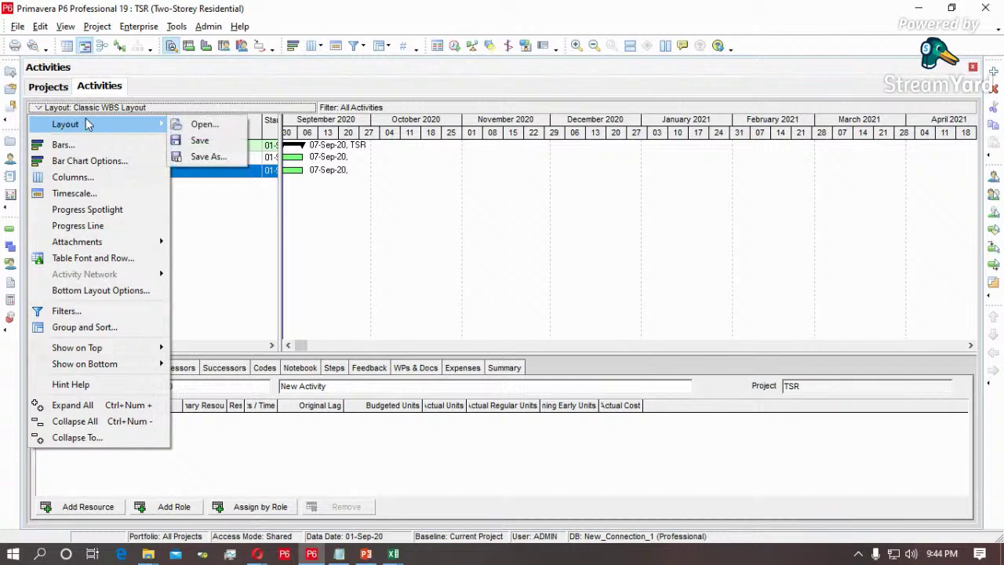
left_click(197, 141)
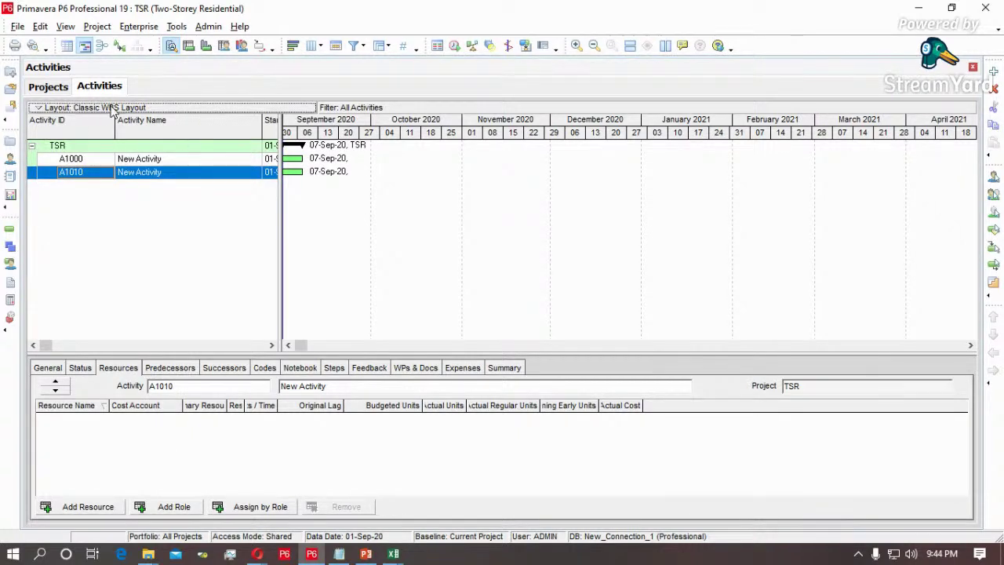
Open the Classic EPS/WBS Layout from the saved layouts list.
left_click(39, 108)
mouse_move(152, 126)
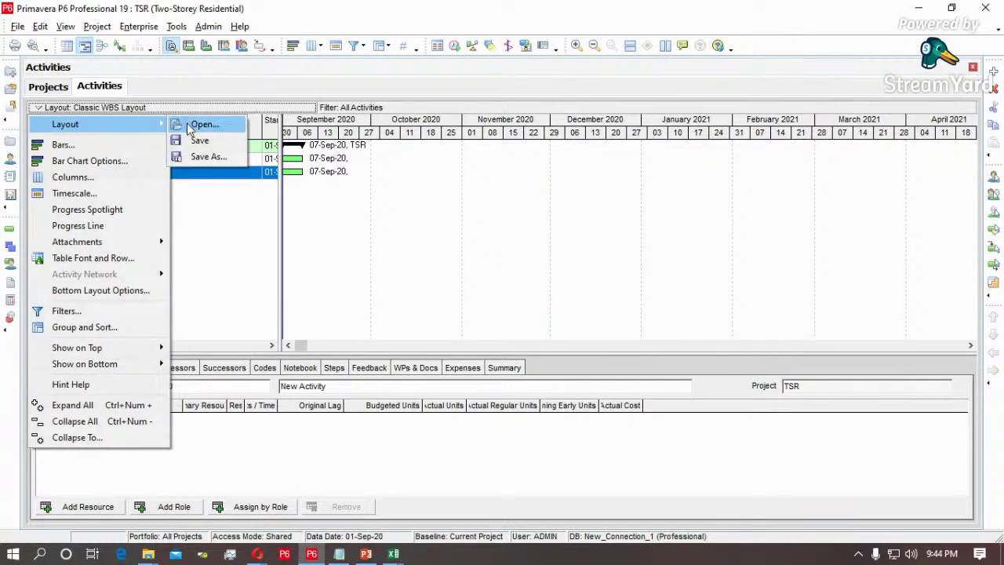
left_click(194, 125)
left_click(433, 217)
left_click(437, 229)
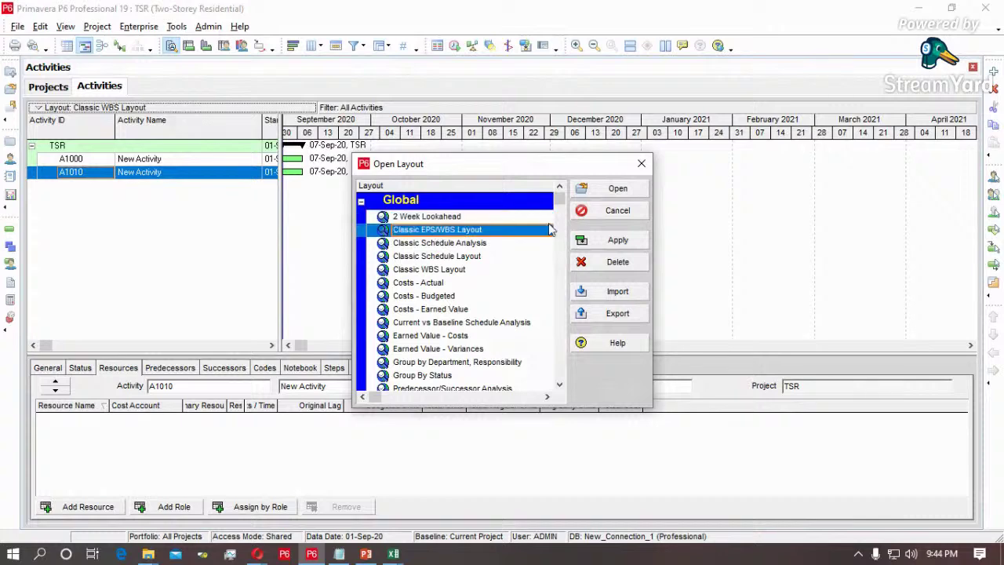
left_click(616, 191)
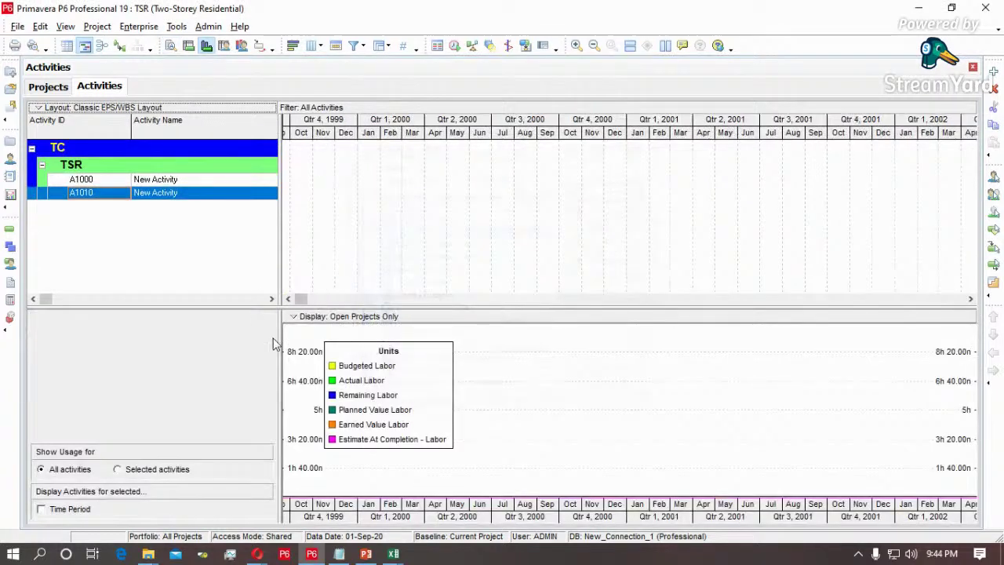
Reopen the Classic WBS Layout and return focus to the activity table.
left_click(38, 109)
mouse_move(135, 125)
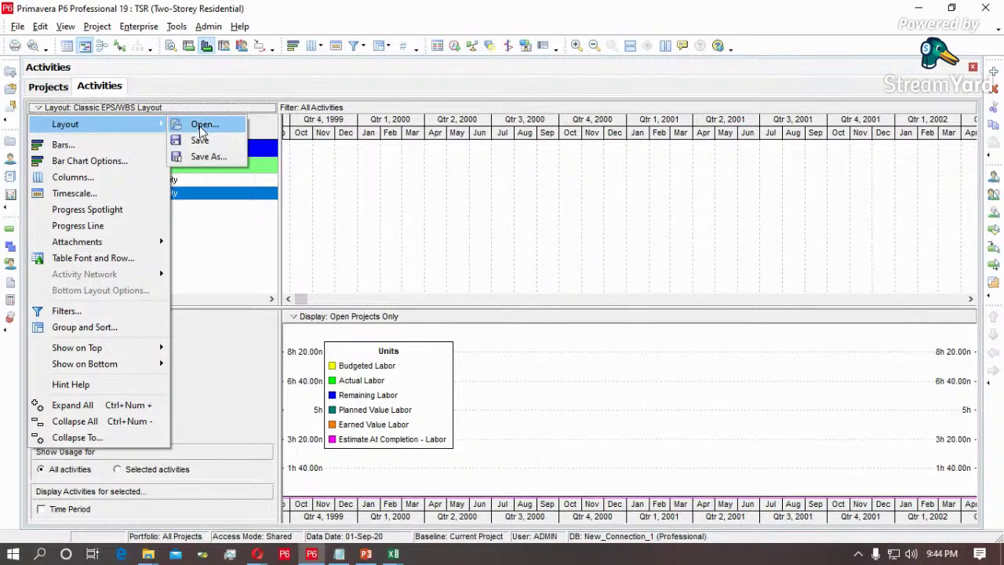
left_click(192, 124)
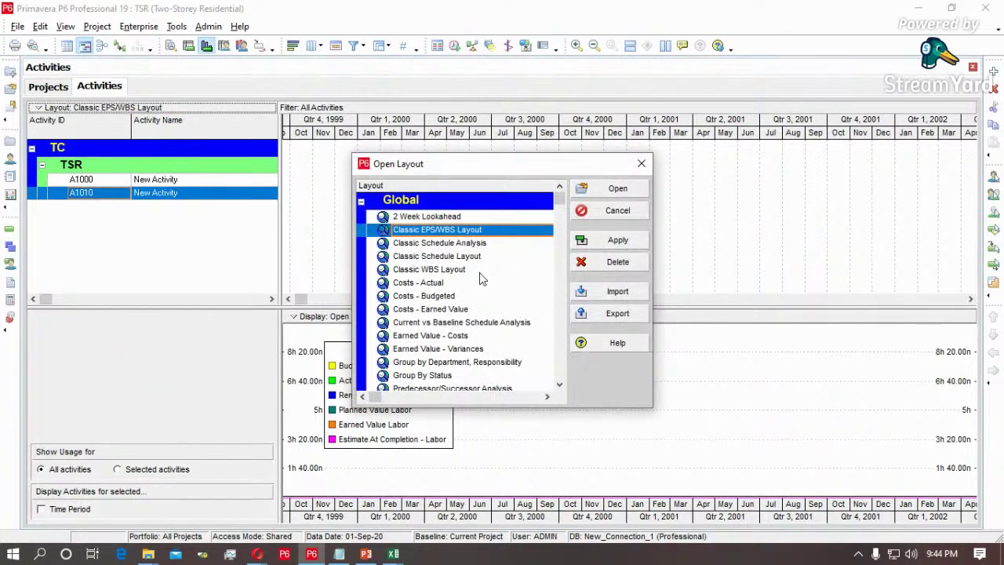
left_click(434, 272)
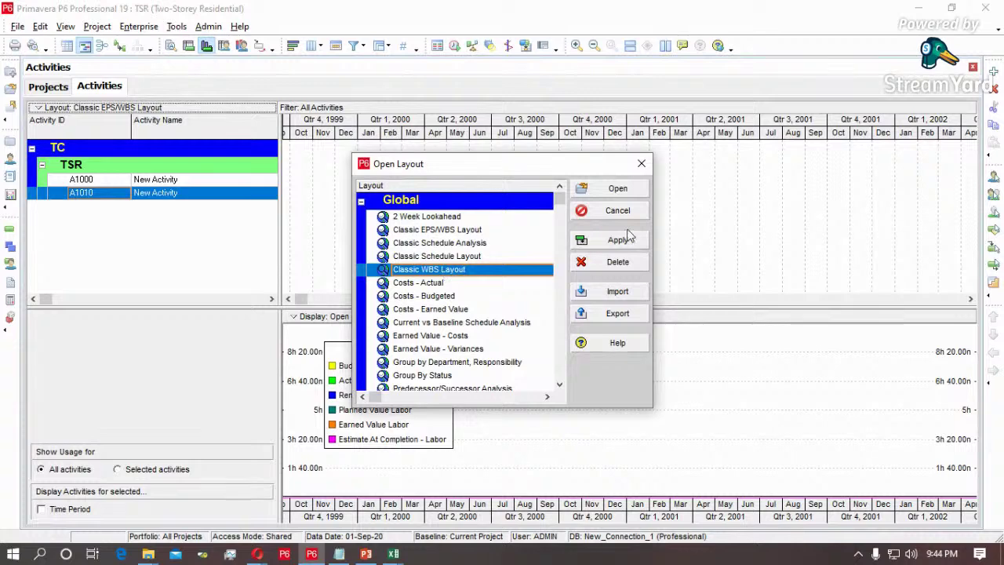
left_click(625, 192)
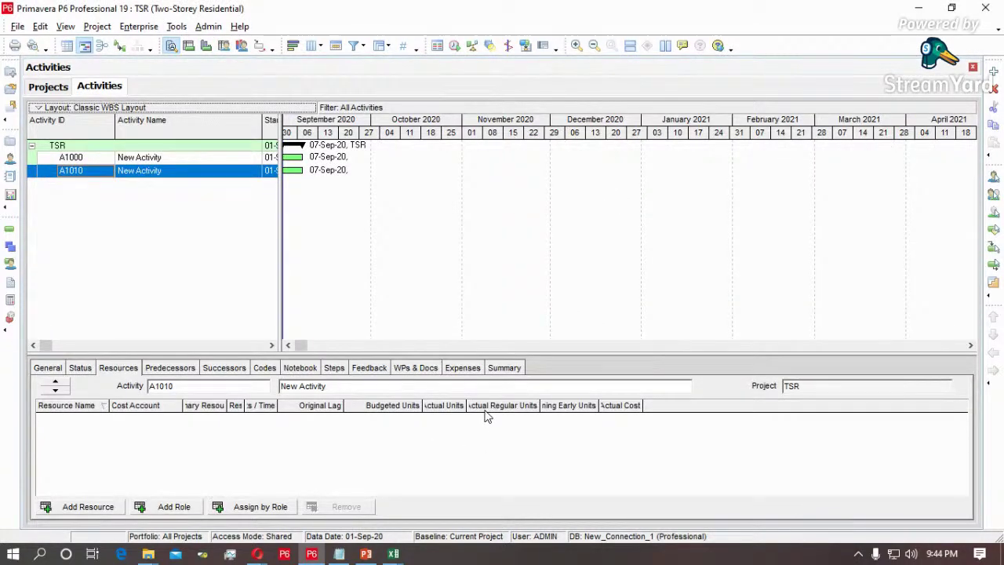
left_click(155, 248)
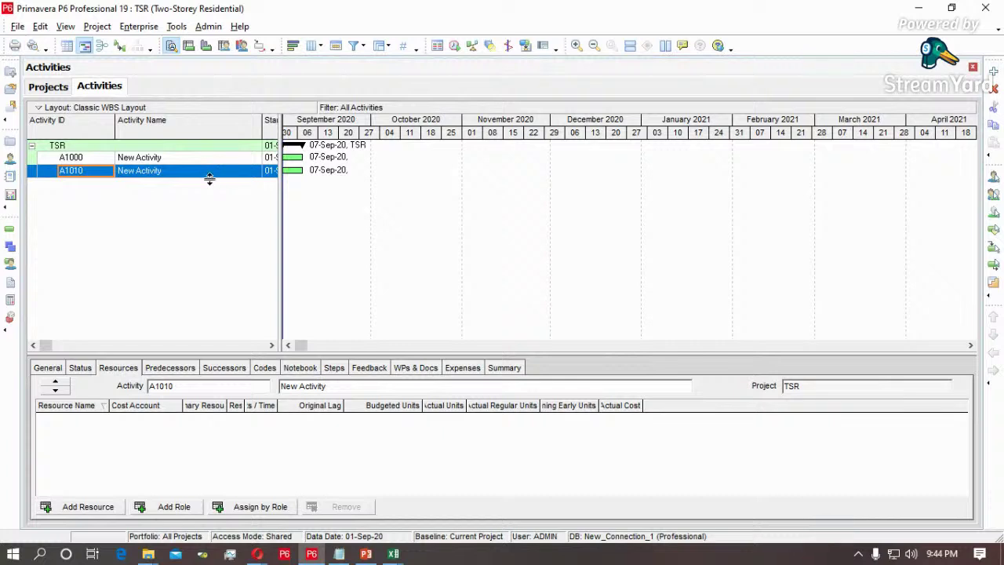
Add a new activity A1020 below A1010 from the table's right-click menu.
left_click(151, 178)
left_click(154, 159)
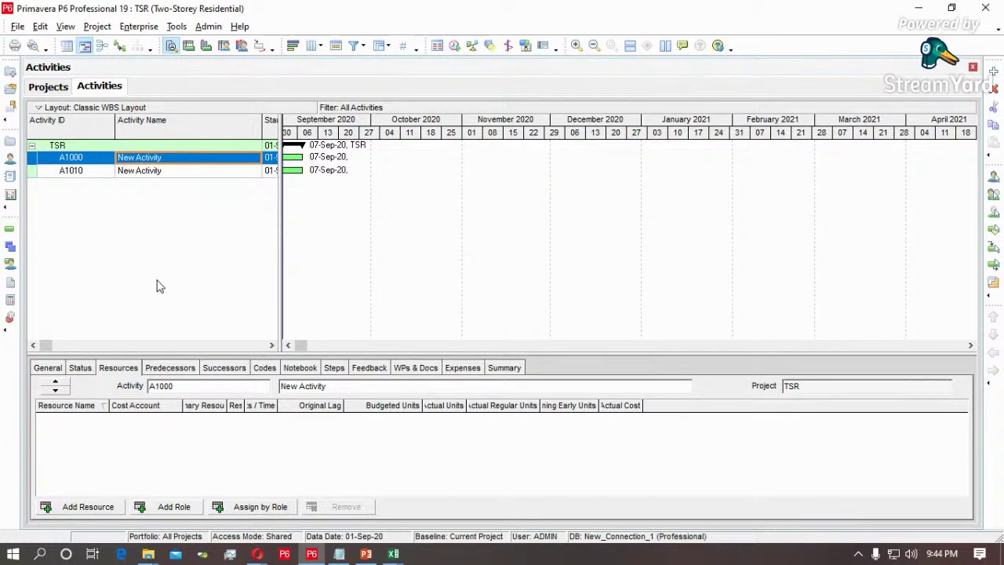
left_click(81, 172)
right_click(81, 210)
left_click(50, 232)
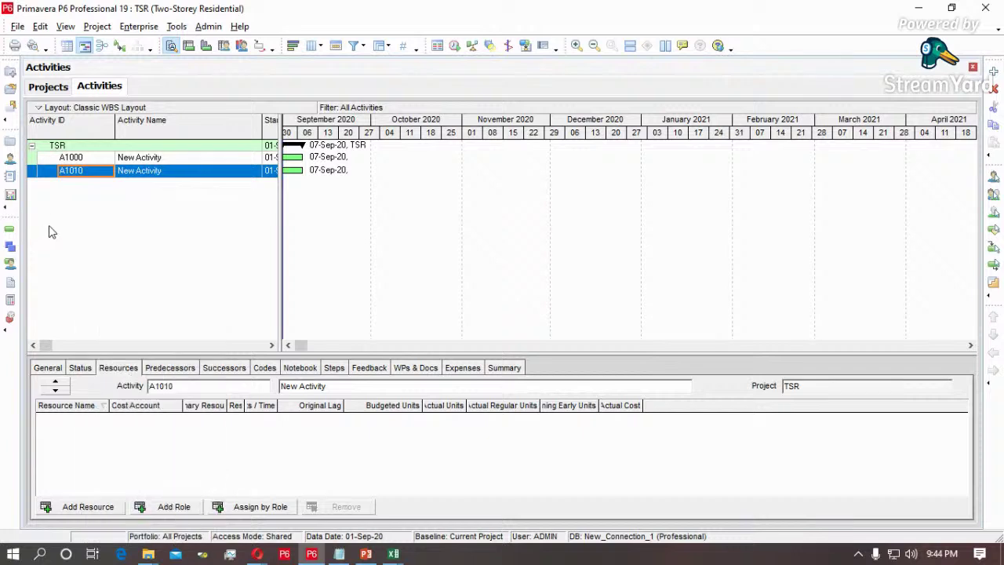
right_click(67, 220)
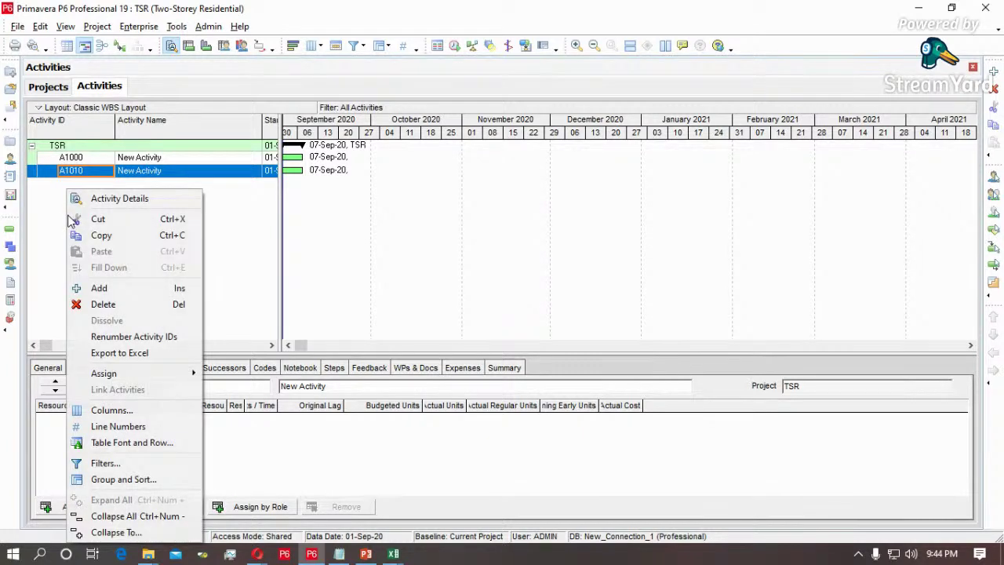
left_click(114, 288)
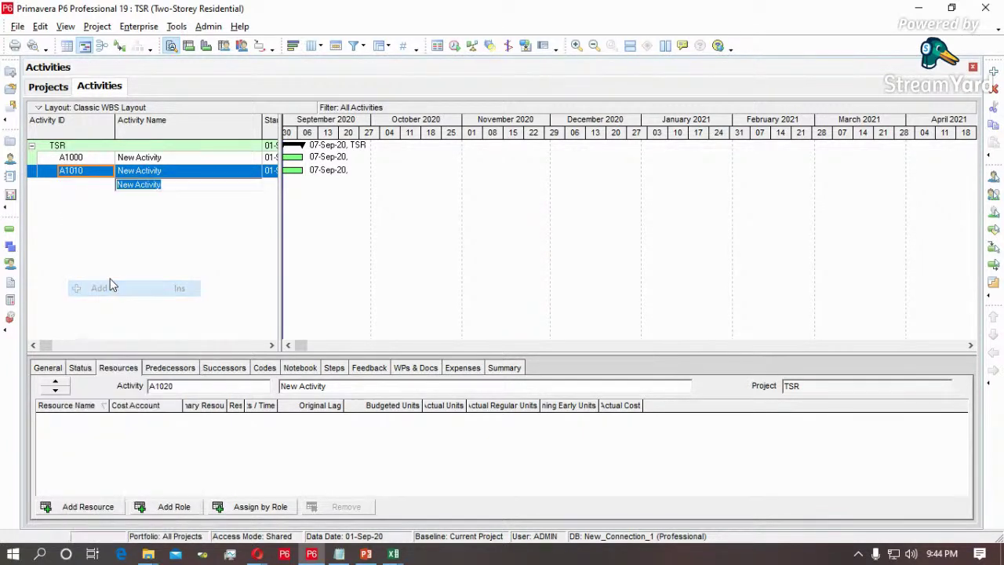
Widen the table to show the Start column, confirm A1020's ID, and show its General details.
left_click_drag(280, 235, 364, 230)
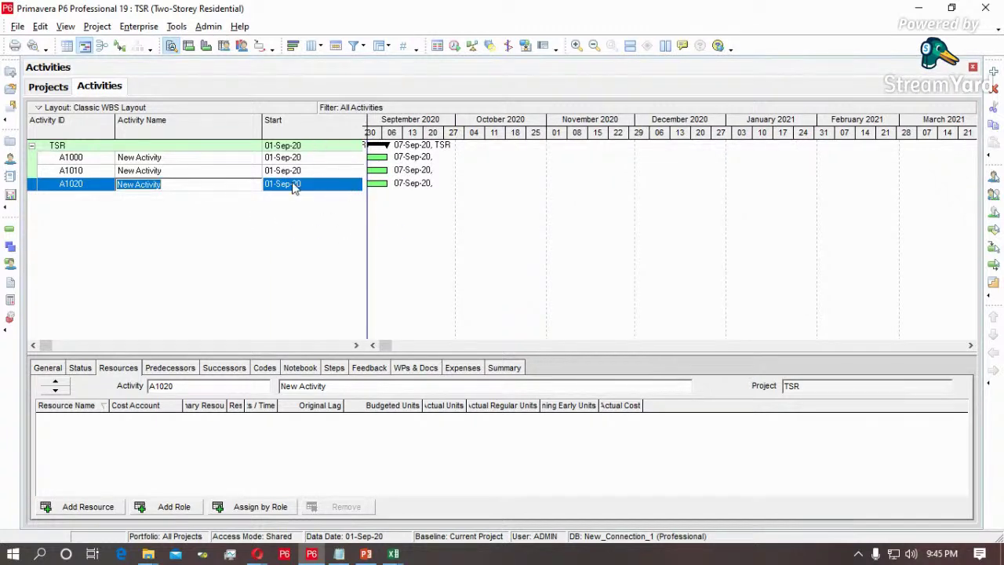
left_click(90, 188)
left_click(87, 183)
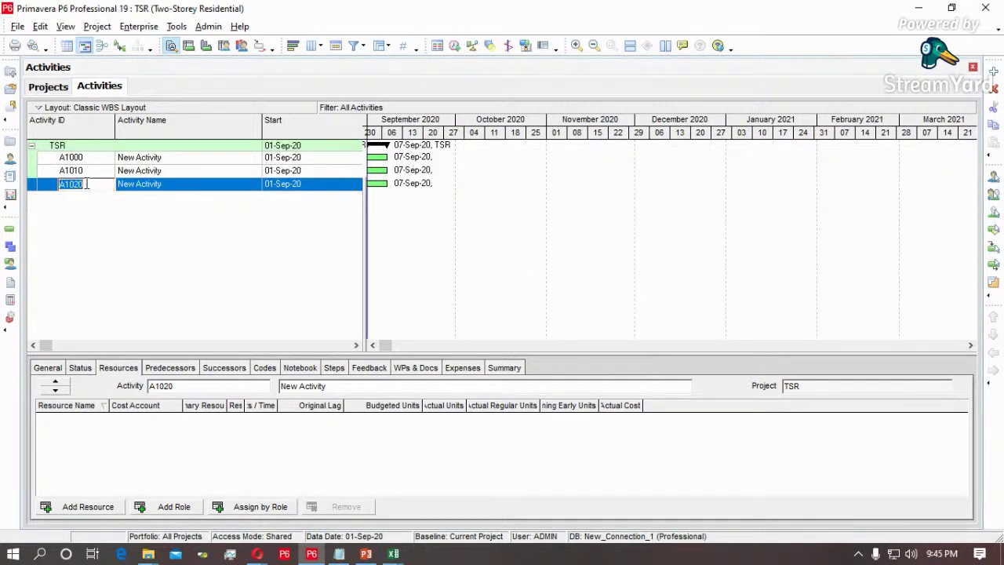
left_click(108, 240)
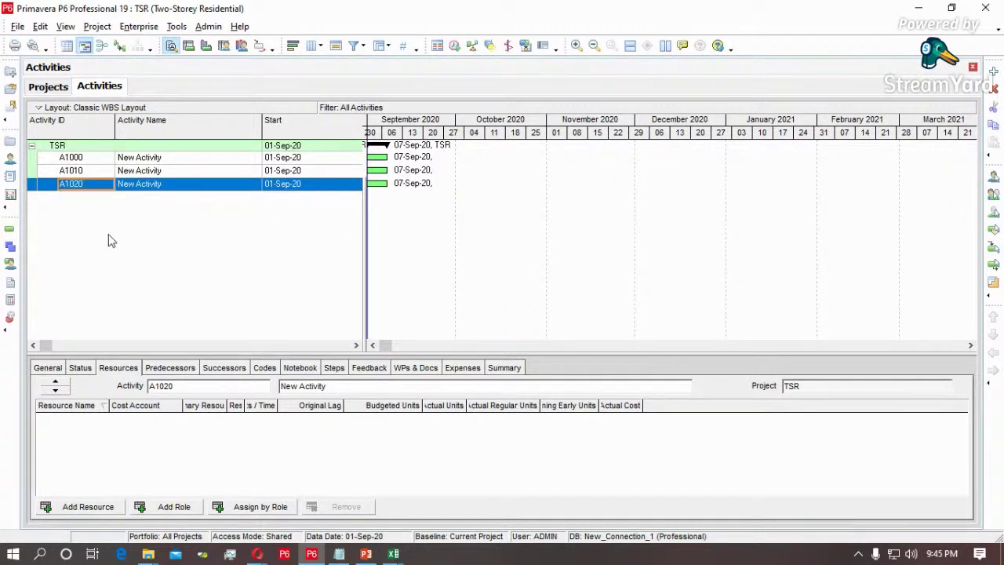
left_click(48, 369)
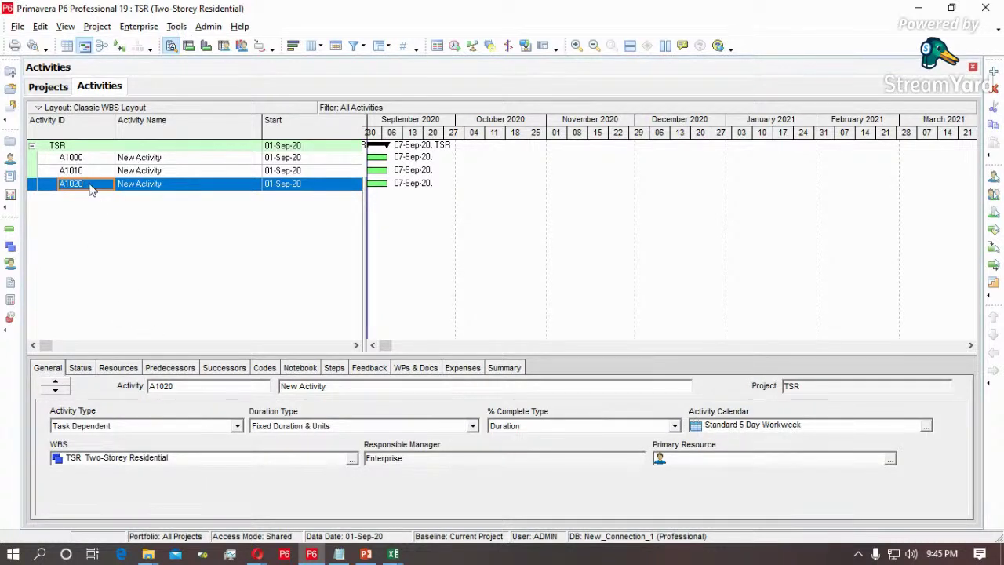
Replace A1020's 'New Activity' name with 'POuring of Concrete' in the General tab.
double_click(173, 385)
left_click(161, 189)
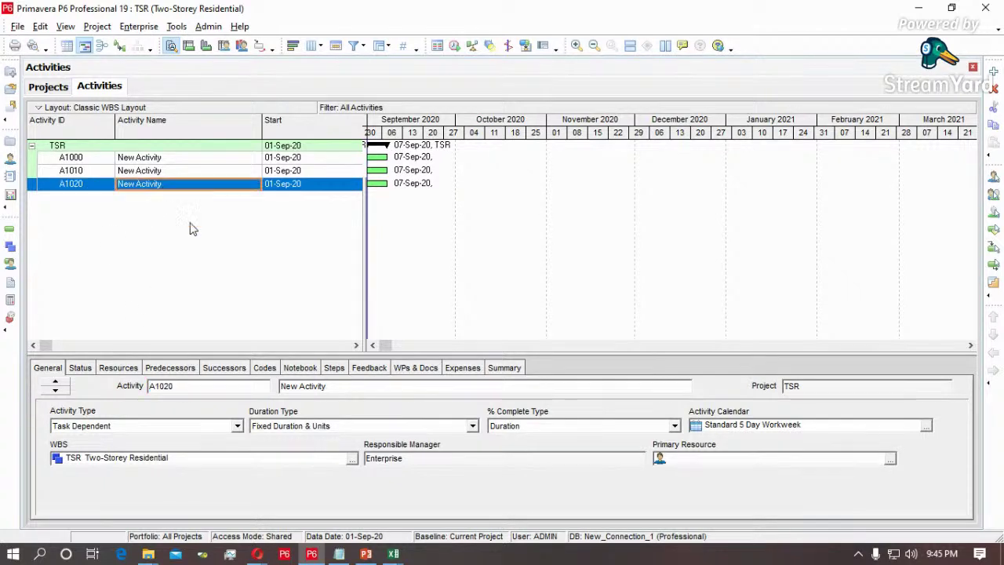
left_click_drag(328, 386, 278, 386)
key("BackSpace")
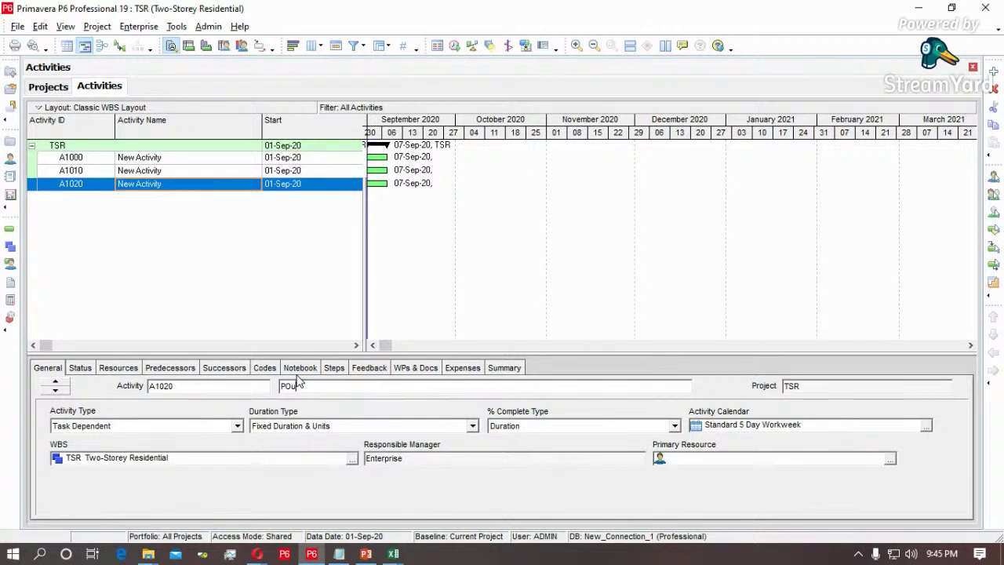
type("POuring of Concrete")
key("Return")
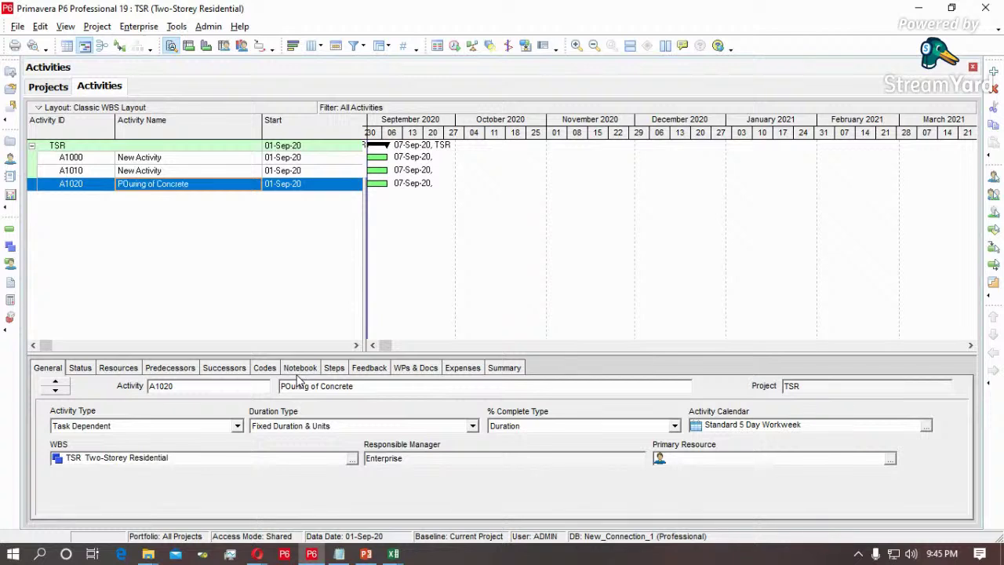
left_click(244, 290)
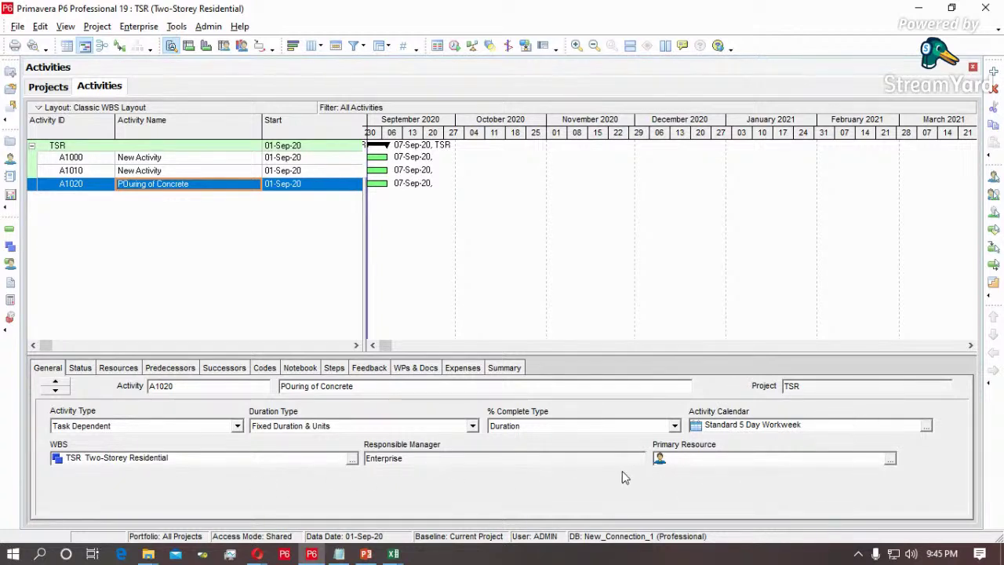
Browse A1020's Status, Resources, Predecessors, Successors, Codes, Notebook, Steps, Feedback, WPs & Docs, Expenses and Summary tabs.
left_click(80, 374)
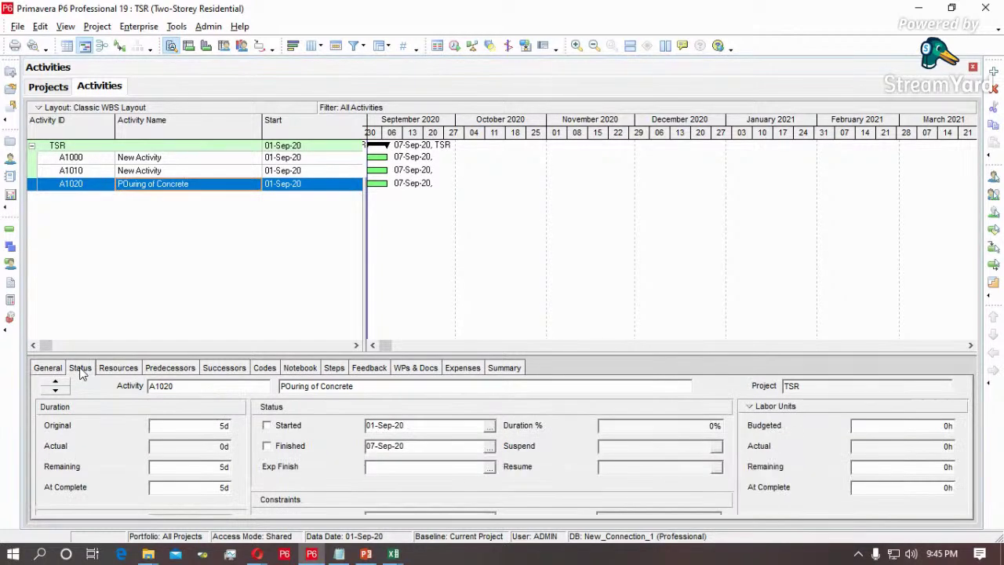
left_click(110, 374)
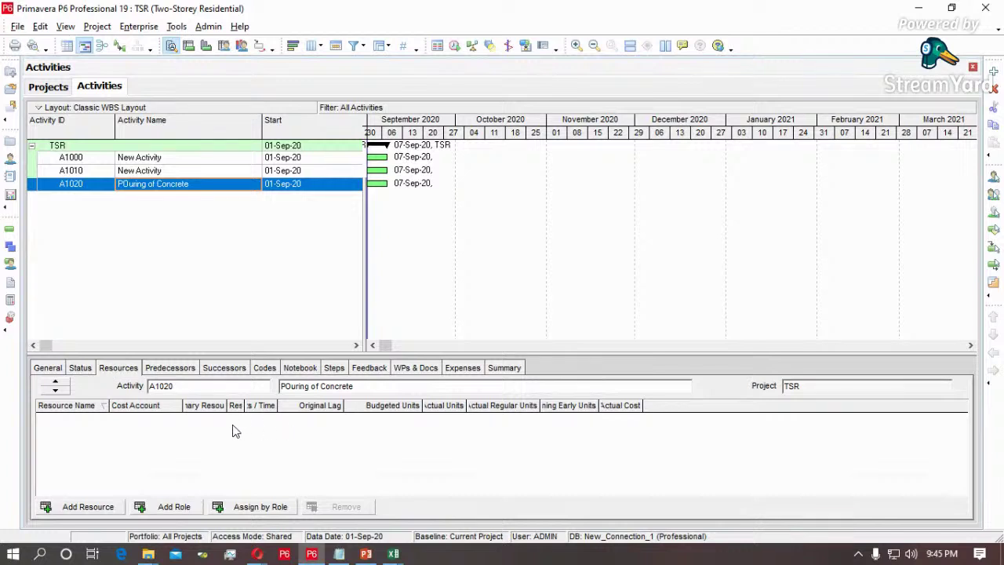
left_click(176, 372)
left_click(236, 372)
left_click(266, 374)
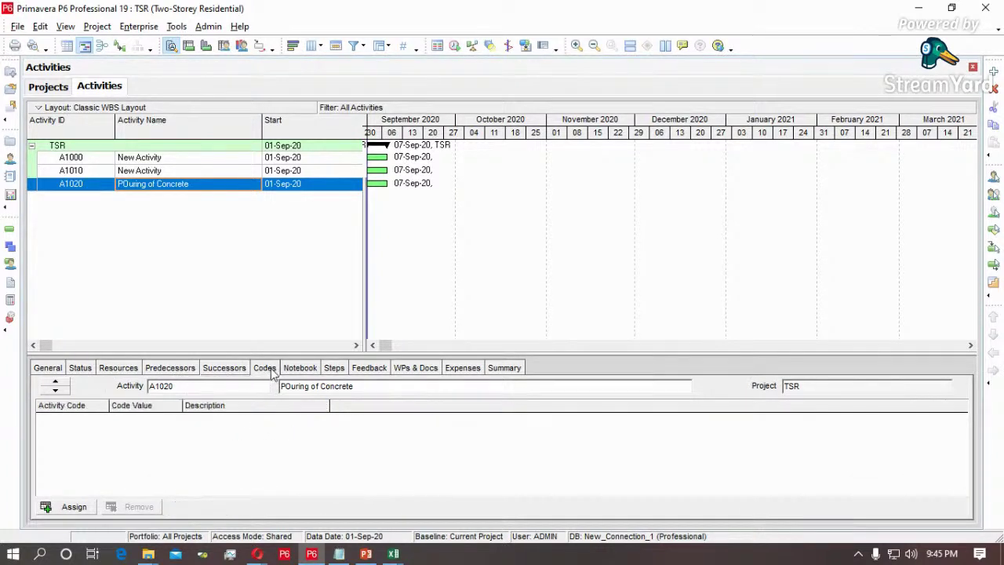
left_click(300, 372)
left_click(333, 372)
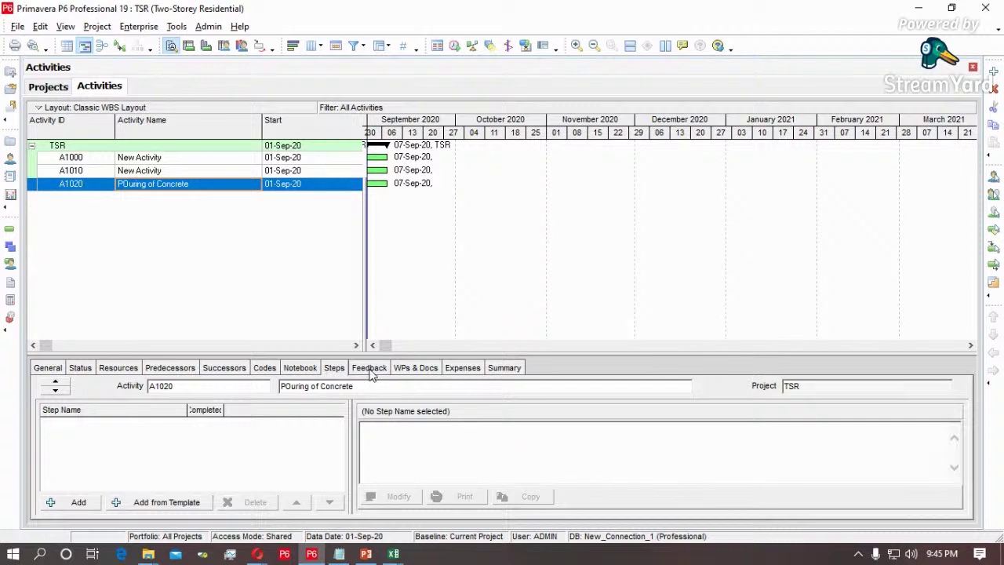
left_click(372, 371)
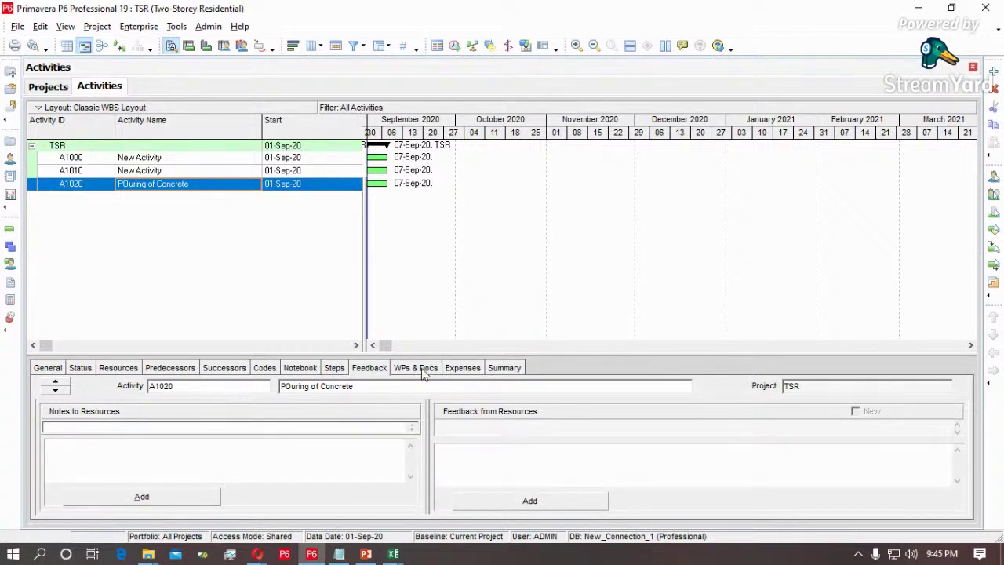
left_click(422, 374)
left_click(461, 374)
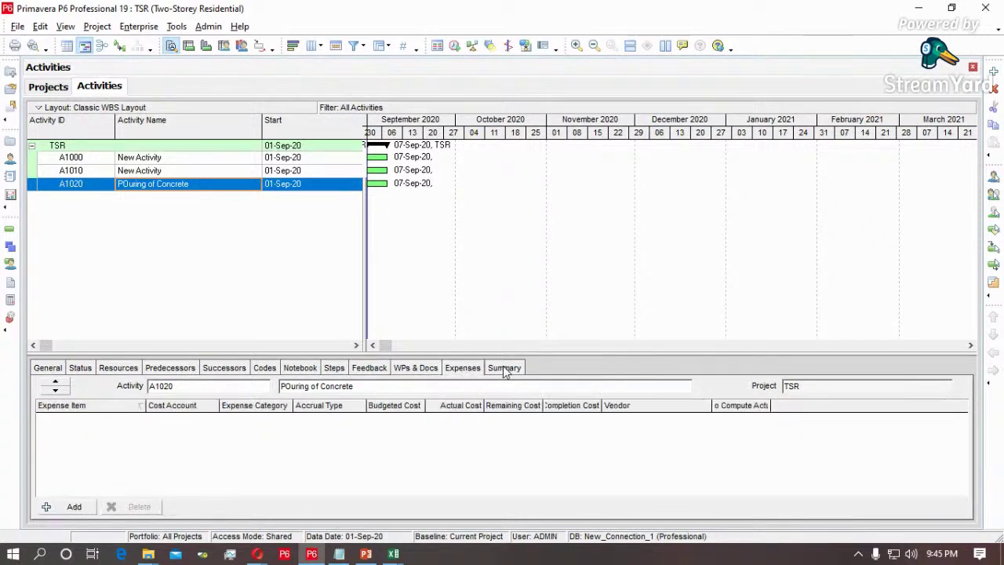
left_click(507, 371)
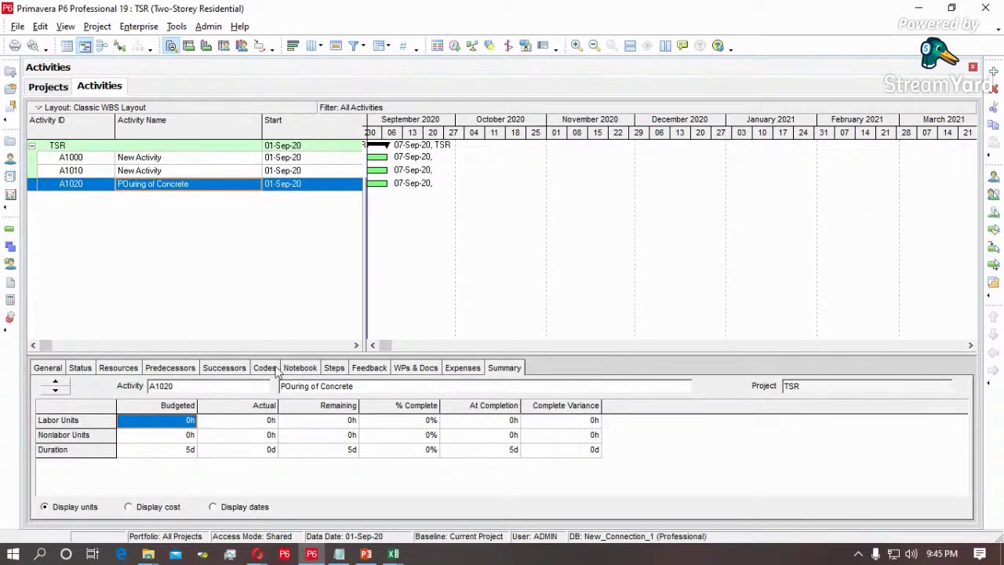
right_click(553, 374)
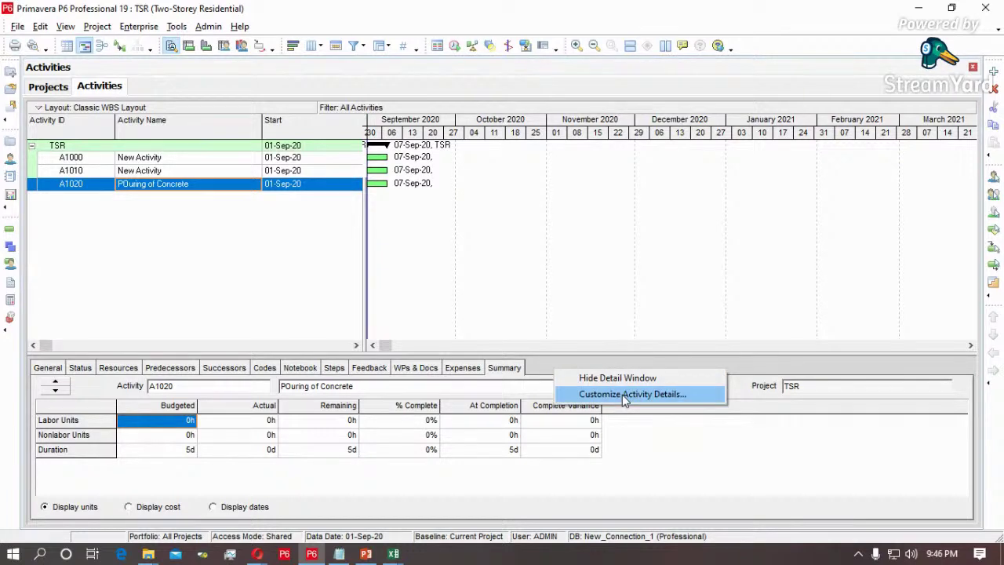
Remove General from the displayed activity detail tabs and view A1020's Status tab.
left_click(624, 395)
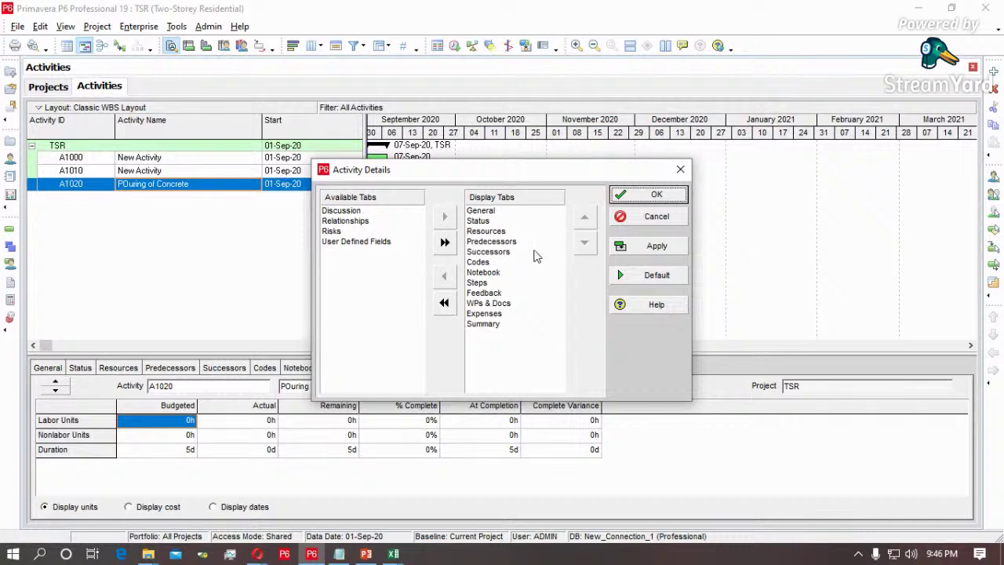
left_click(481, 210)
left_click(444, 276)
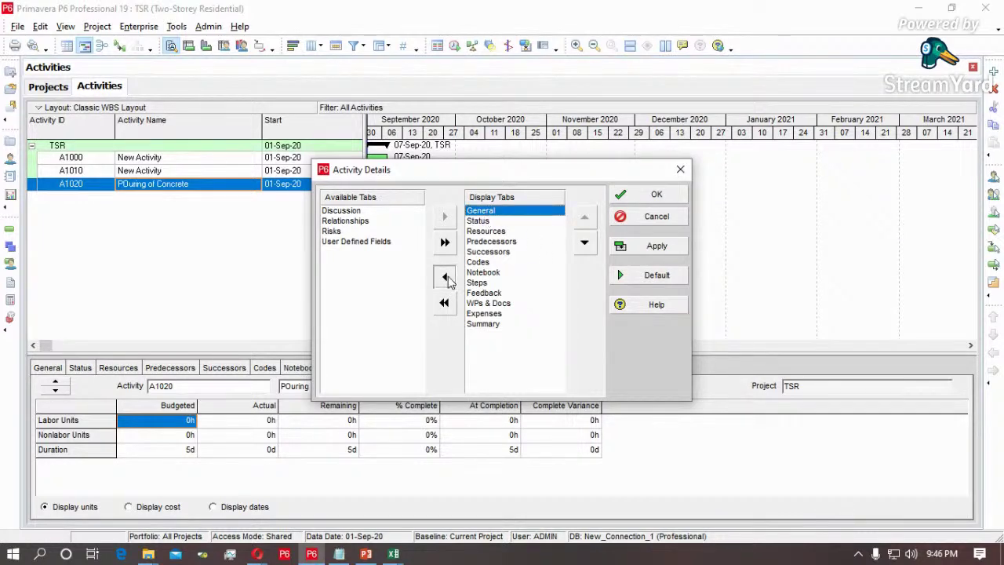
left_click(657, 244)
left_click(655, 195)
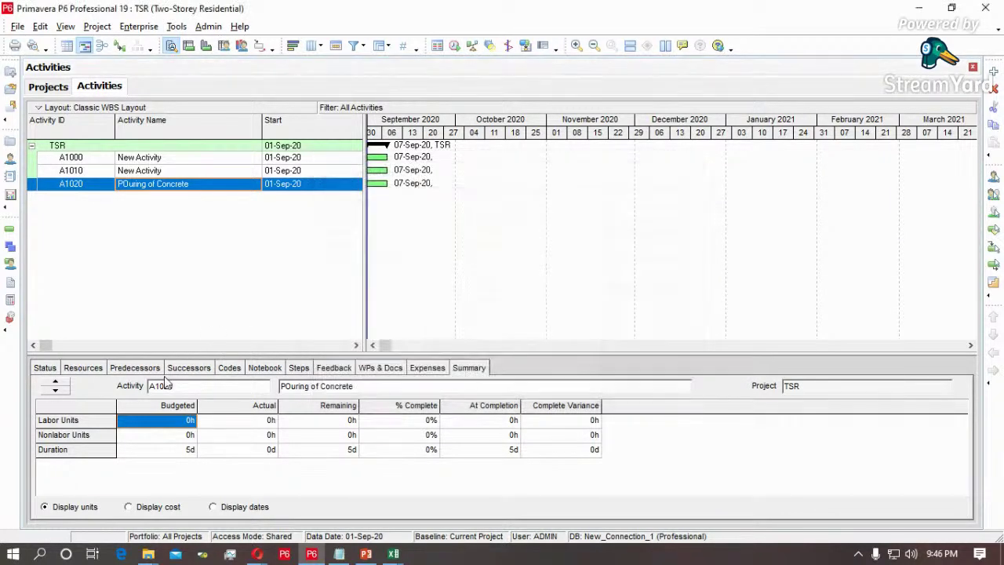
left_click(59, 369)
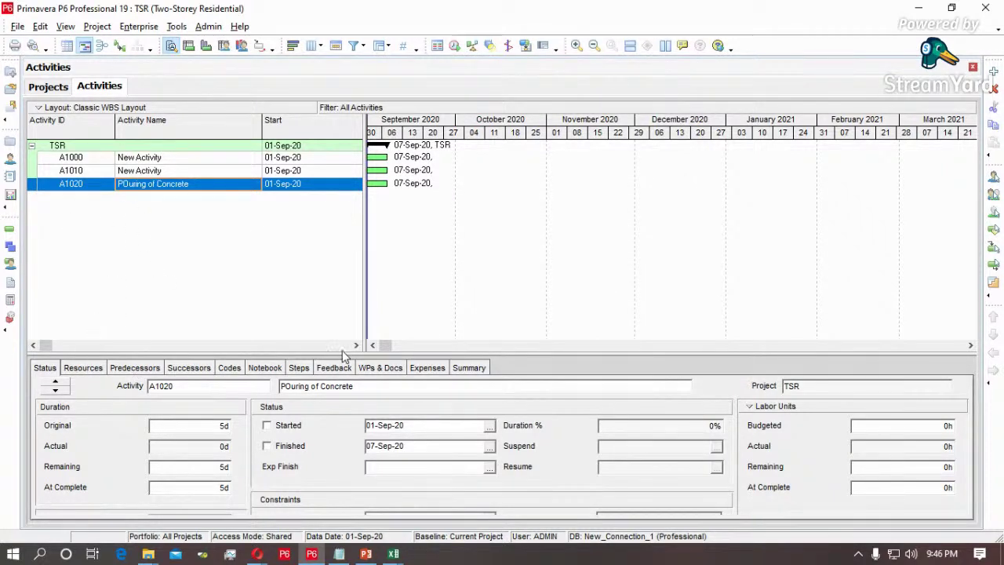
Add General back to the displayed activity detail tabs.
right_click(506, 370)
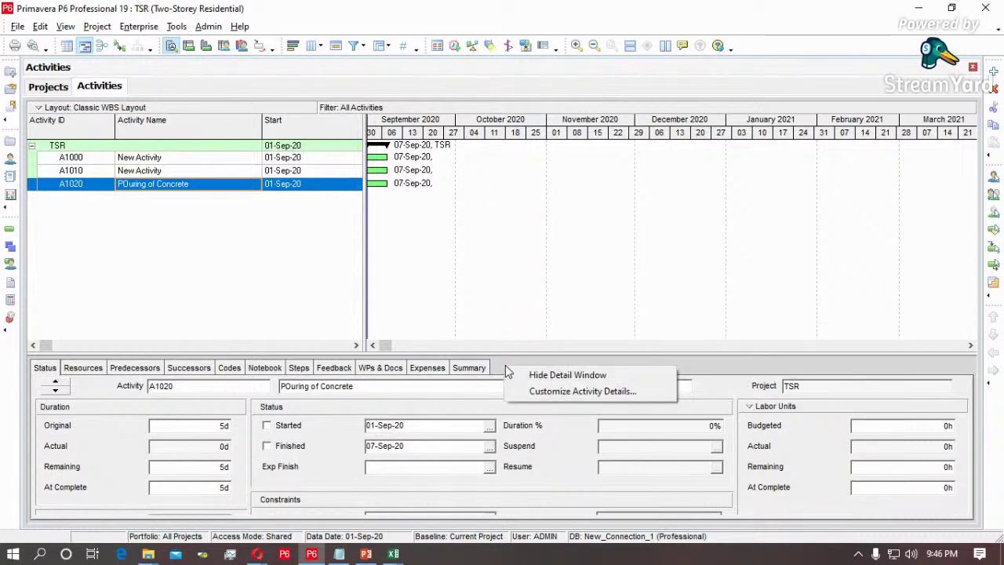
left_click(574, 390)
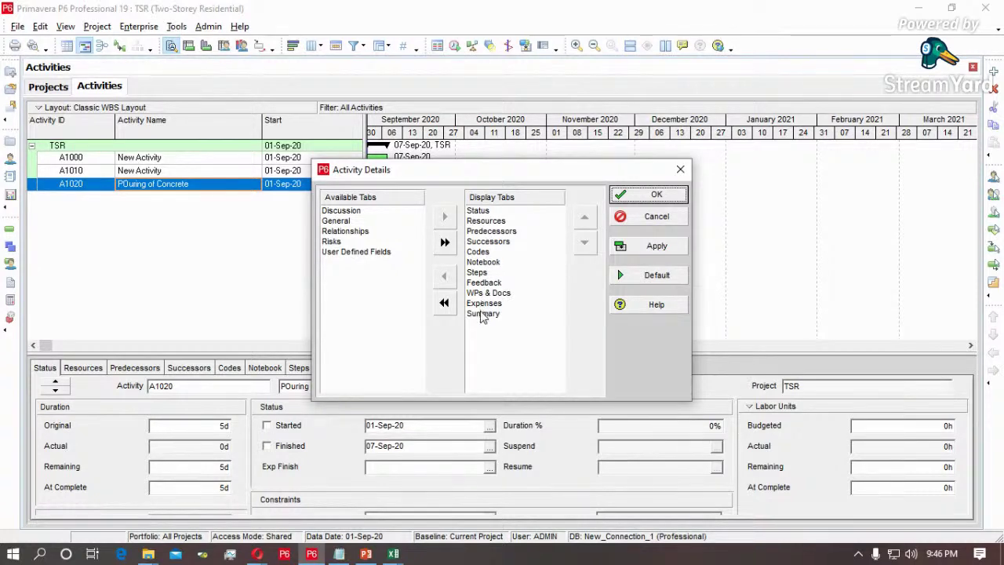
left_click(485, 264)
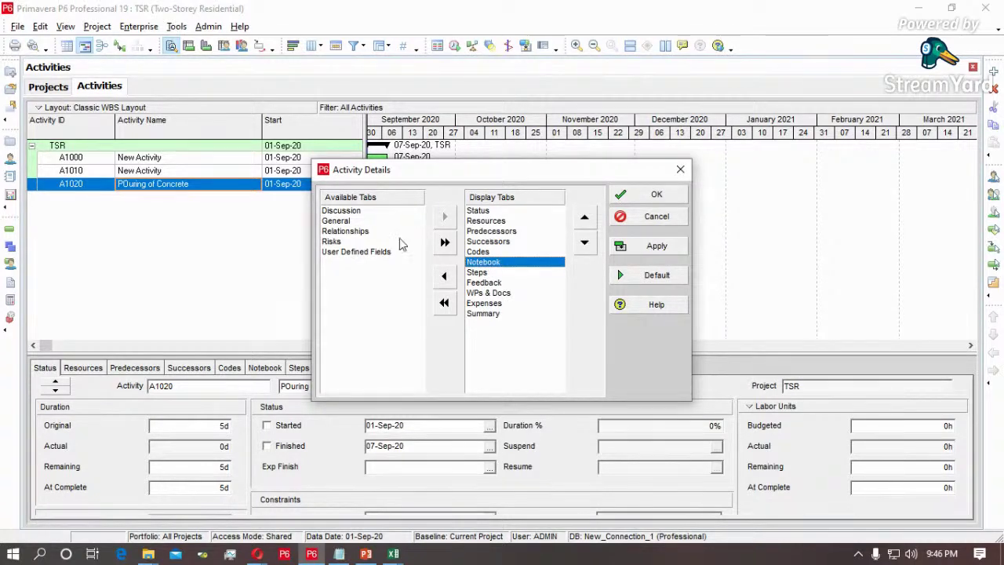
left_click(338, 221)
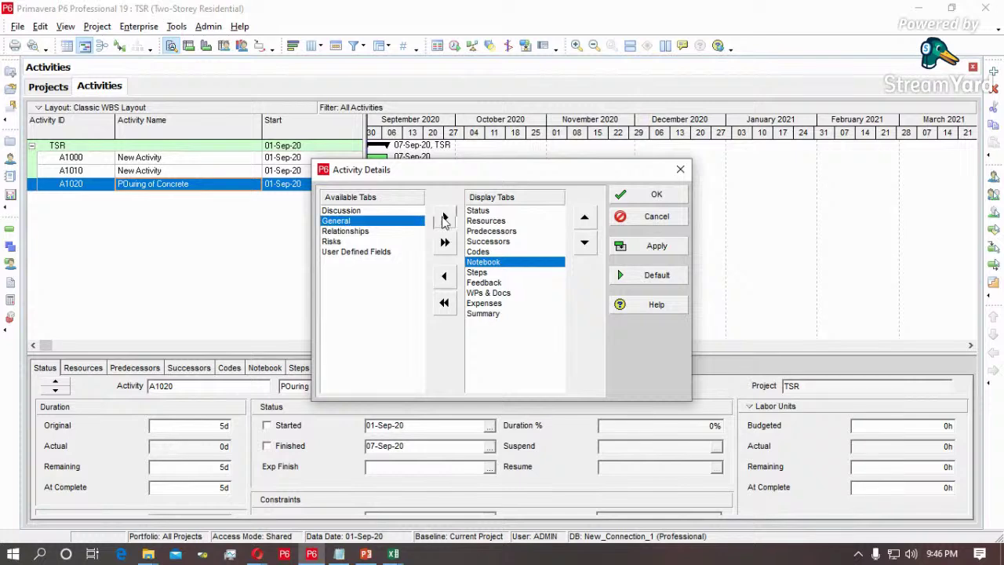
left_click(444, 217)
Move General up to the first tab position and view A1020's General details.
left_click(481, 323)
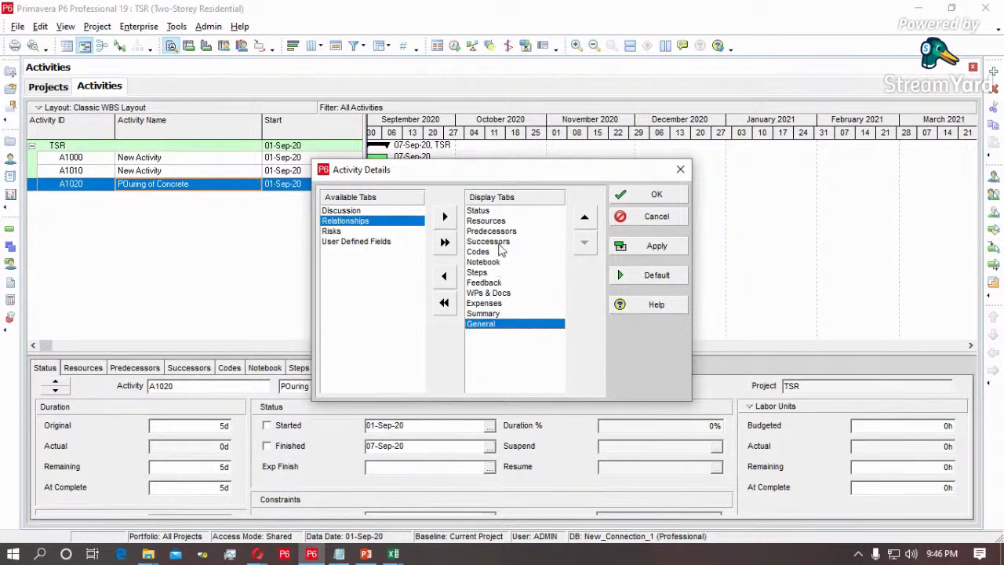
left_click(584, 217)
left_click(584, 217)
left_click(584, 216)
left_click(584, 216)
left_click(585, 216)
left_click(585, 217)
left_click(584, 217)
left_click(584, 217)
left_click(585, 216)
left_click(584, 217)
left_click(584, 217)
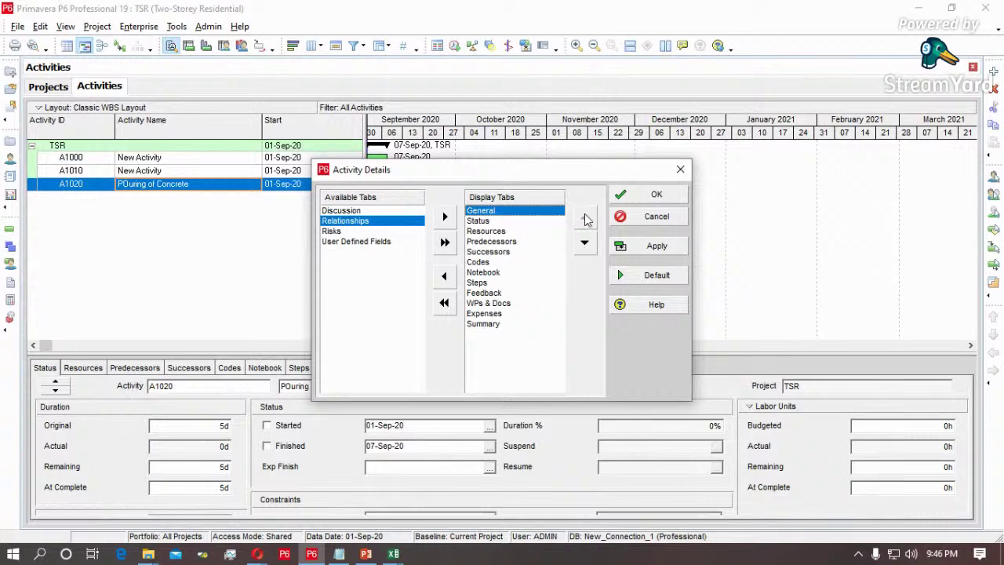
left_click(634, 193)
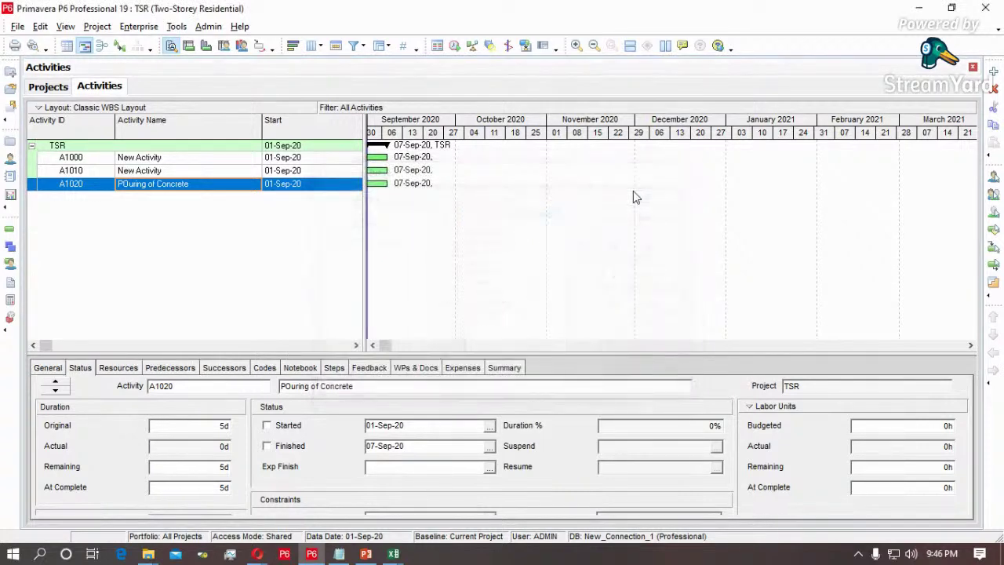
left_click(50, 368)
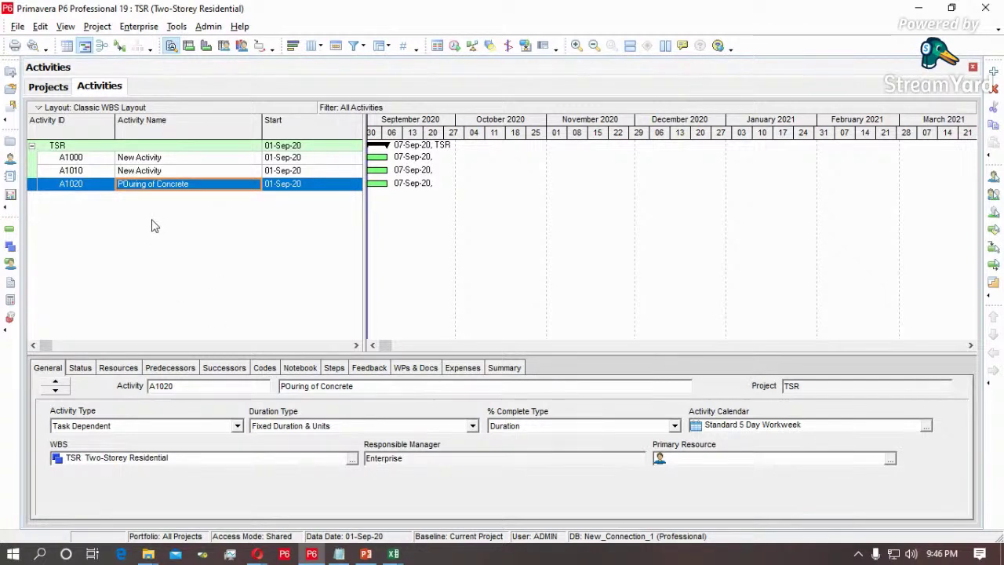
Select A1020 and A1010 together and delete them with the toolbar Delete, confirming Yes.
left_click(90, 189)
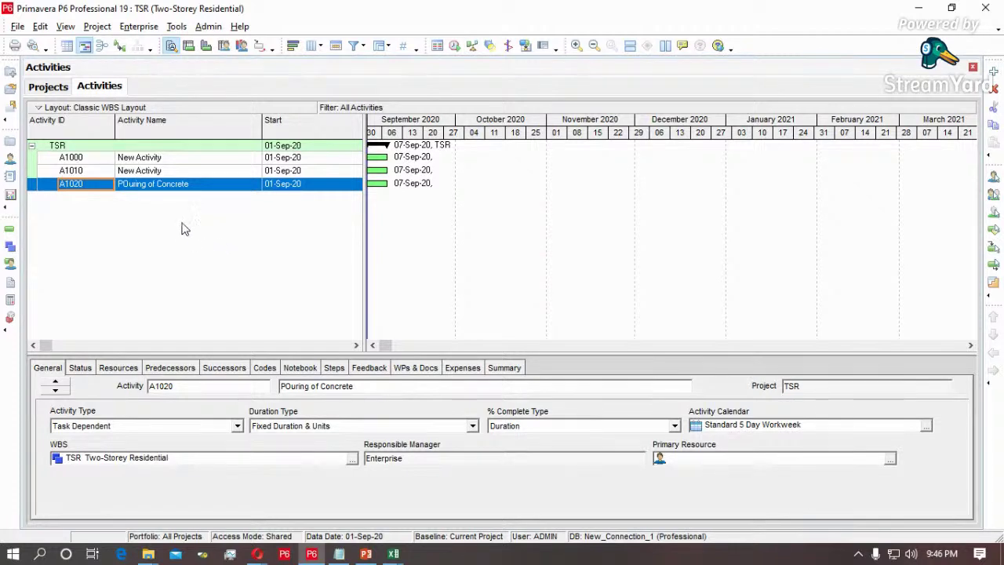
left_click(82, 174, "ctrl")
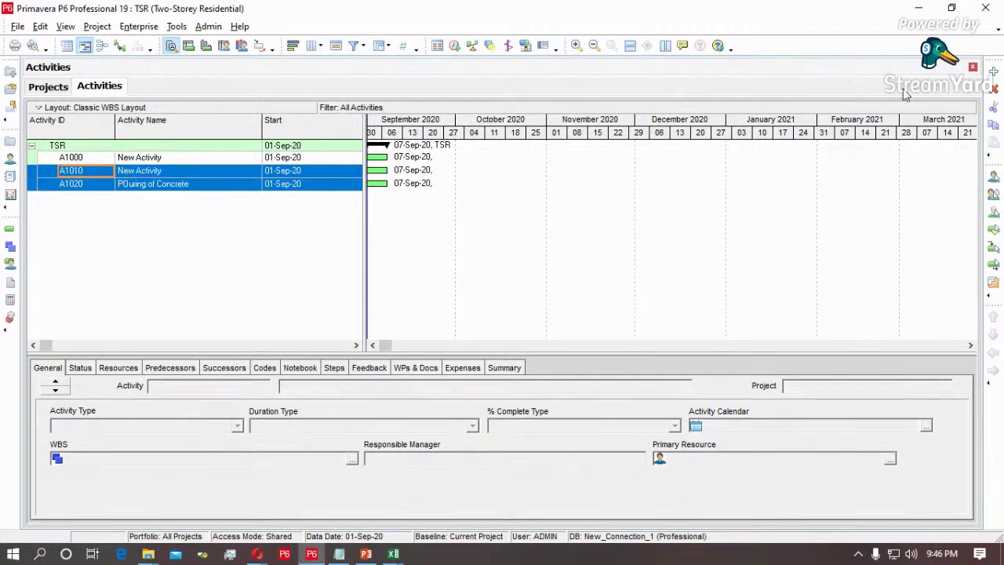
left_click(994, 88)
left_click(480, 303)
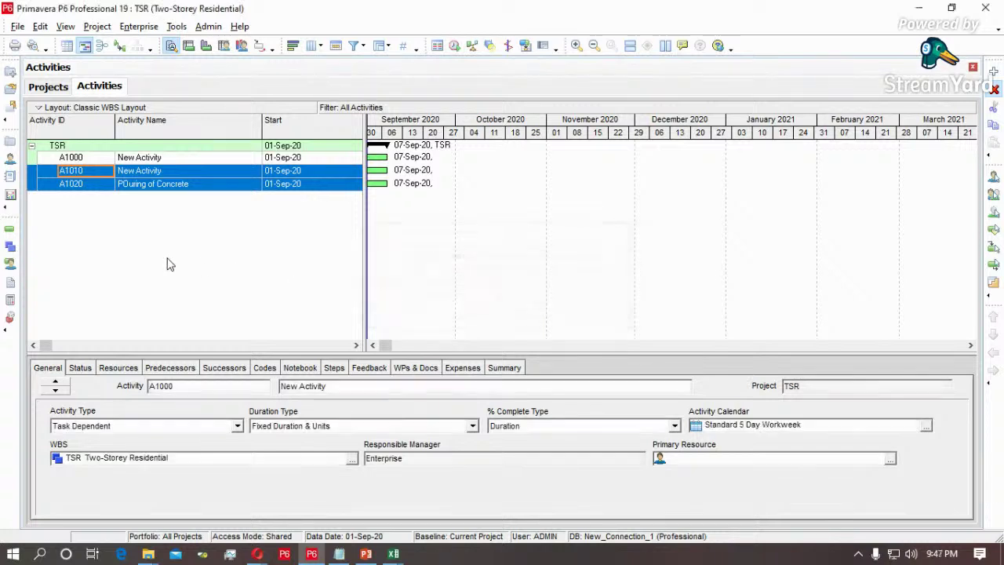
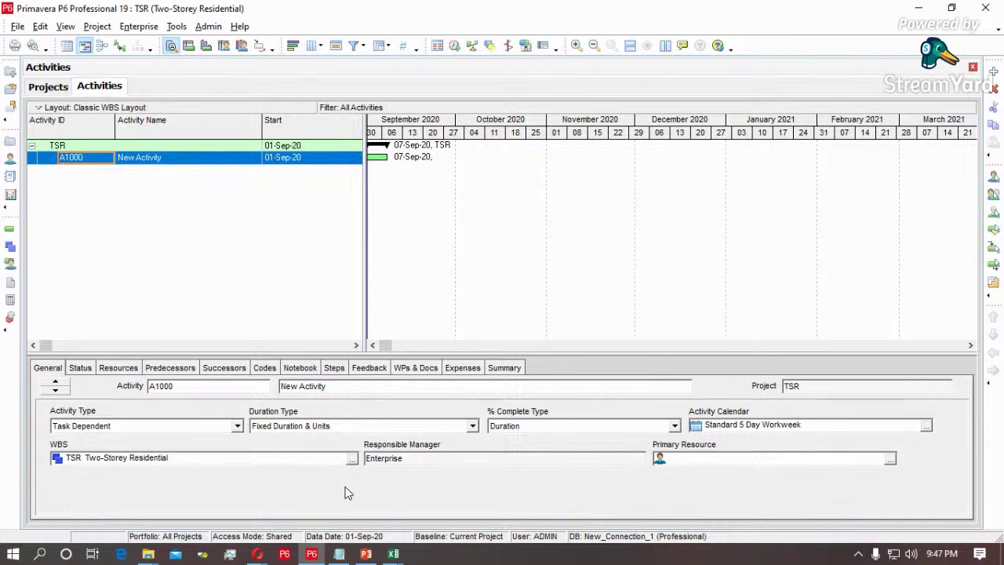
Type 'Designing' on the empty line below the existing topic list in Notepad.
left_click(345, 556)
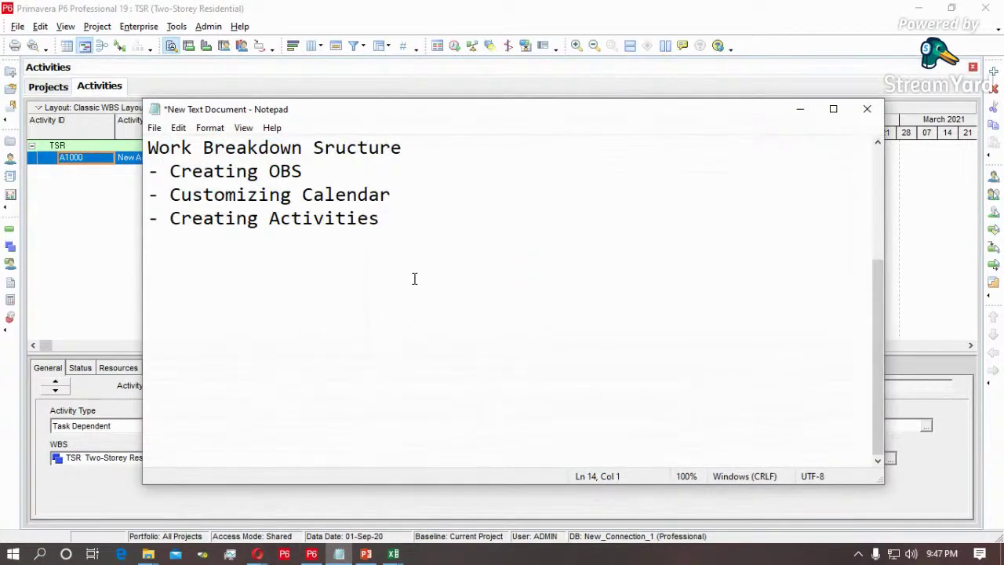
left_click_drag(407, 148, 145, 151)
left_click(471, 271)
type("Designing")
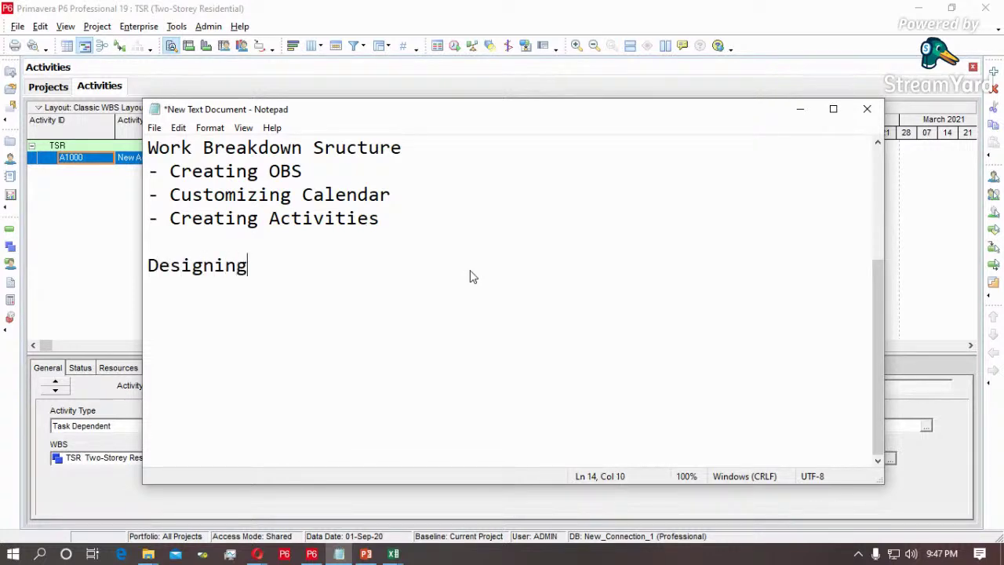
Insert the line 'WBS - Work Breakdown Sructure' above Designing, copying the heading text.
key("Up")
key("Return")
type("WBS -")
left_click_drag(437, 147, 93, 154)
key("ctrl+c")
left_click(217, 265)
key("ctrl+v")
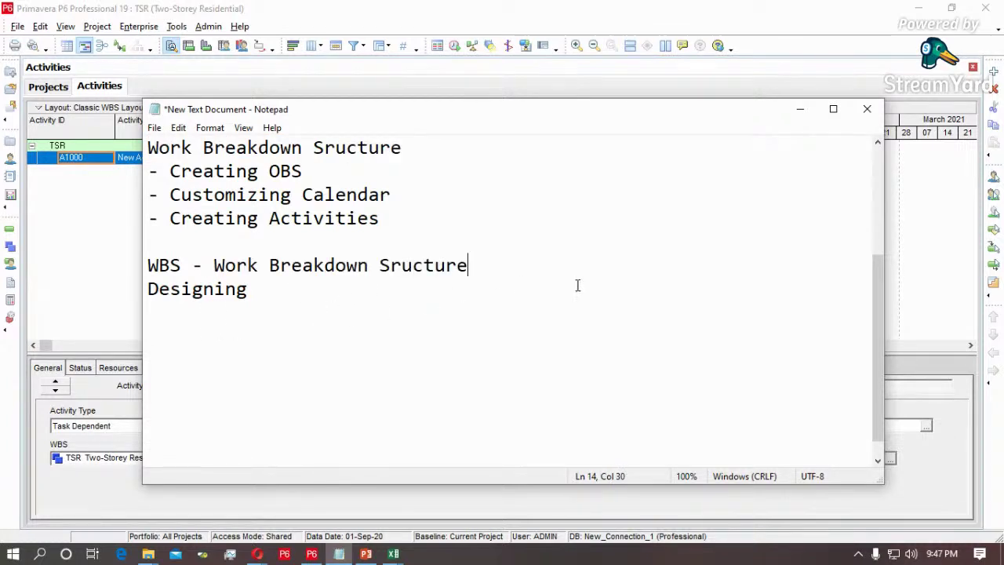
left_click_drag(610, 106, 600, 50)
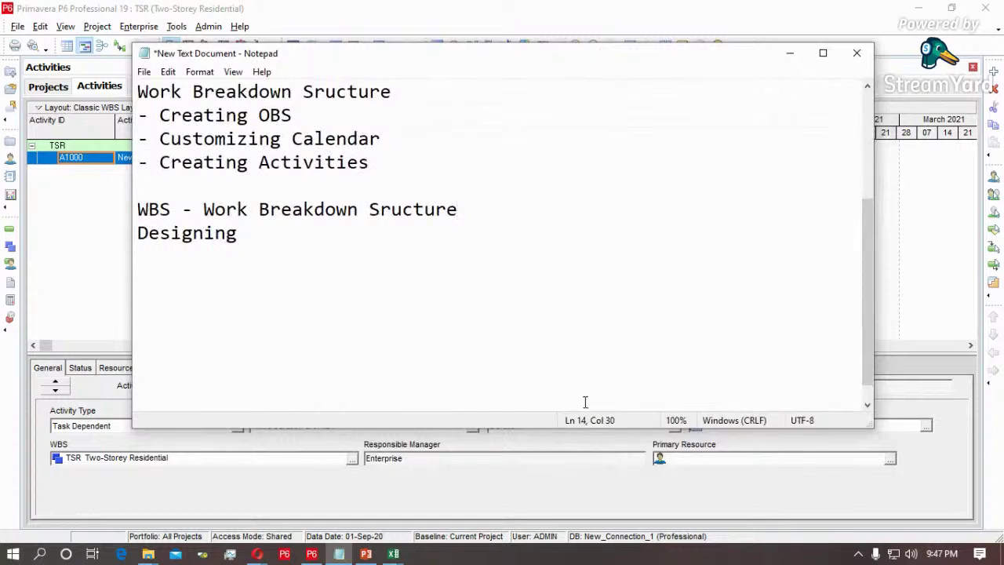
Replace 'Designing' with blank lines and type 'Activities' below the WBS line.
left_click_drag(575, 428, 577, 519)
left_click(260, 302)
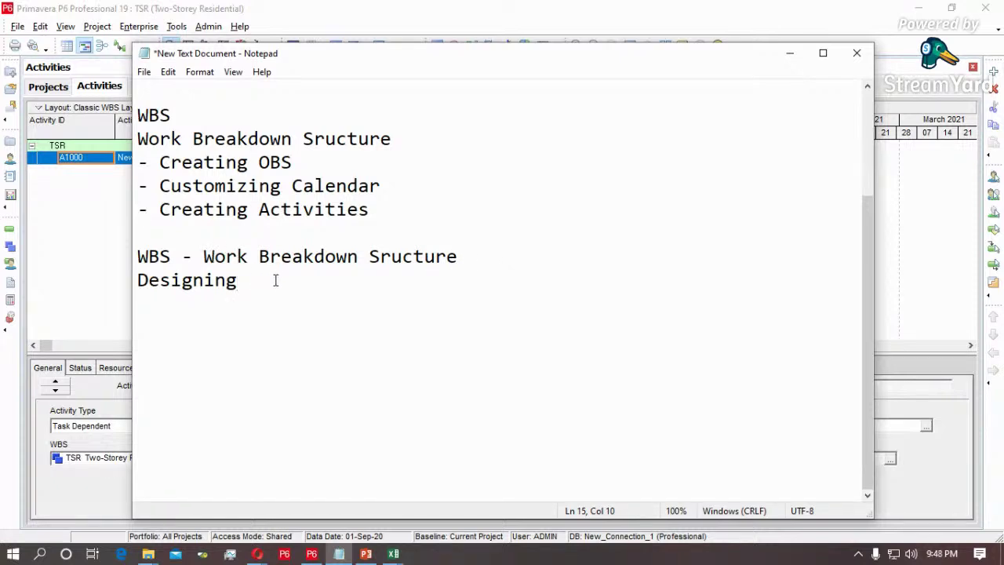
left_click_drag(265, 281, 113, 280)
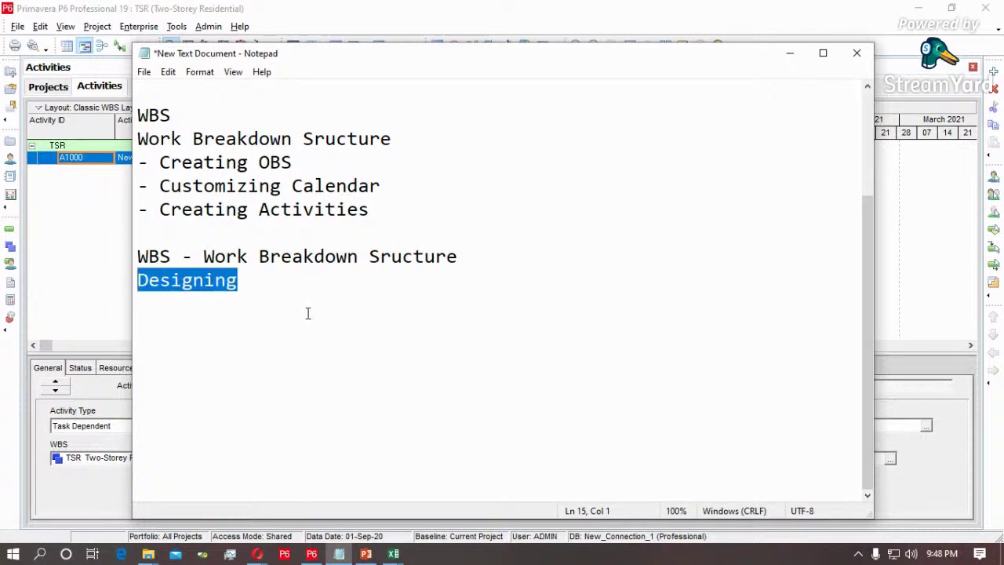
key("Return")
key("Return")
key("Return")
key("Return")
type("Activit")
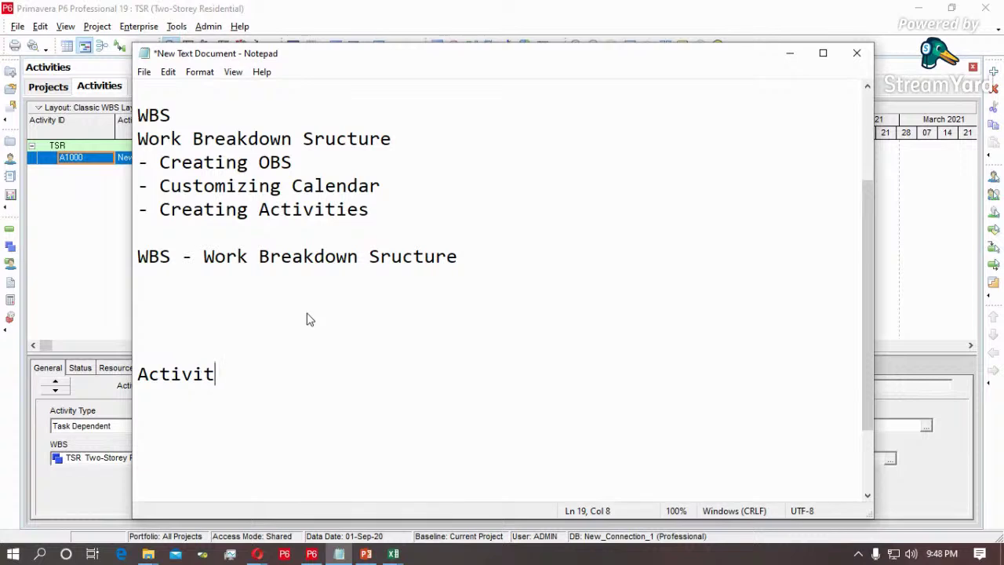
type("ies")
Delete the old outline and all other lines, leaving only 'WBS - Work Breakdown Sructure'.
left_click_drag(384, 210, 120, 75)
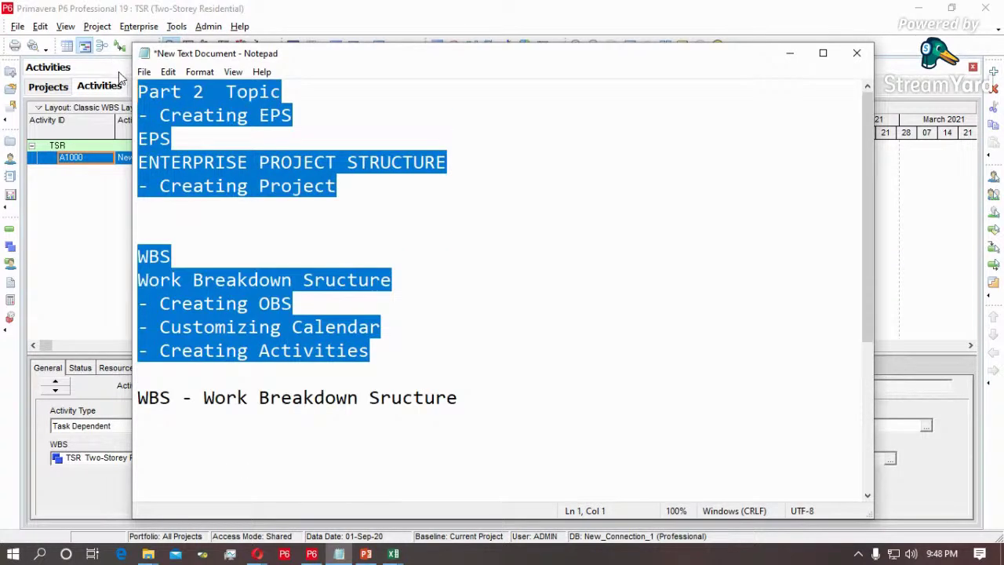
key("BackSpace")
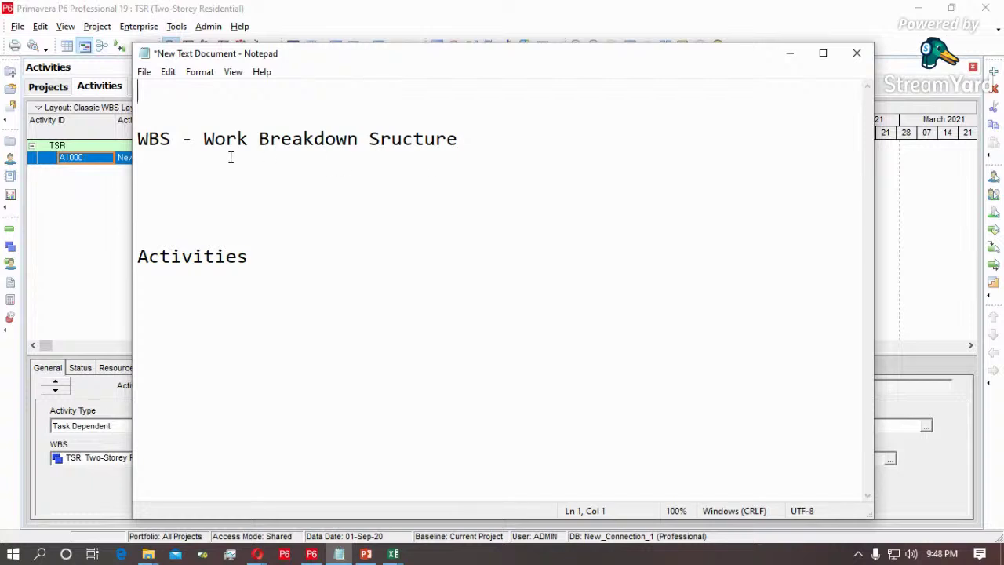
left_click_drag(274, 267, 129, 165)
key("BackSpace")
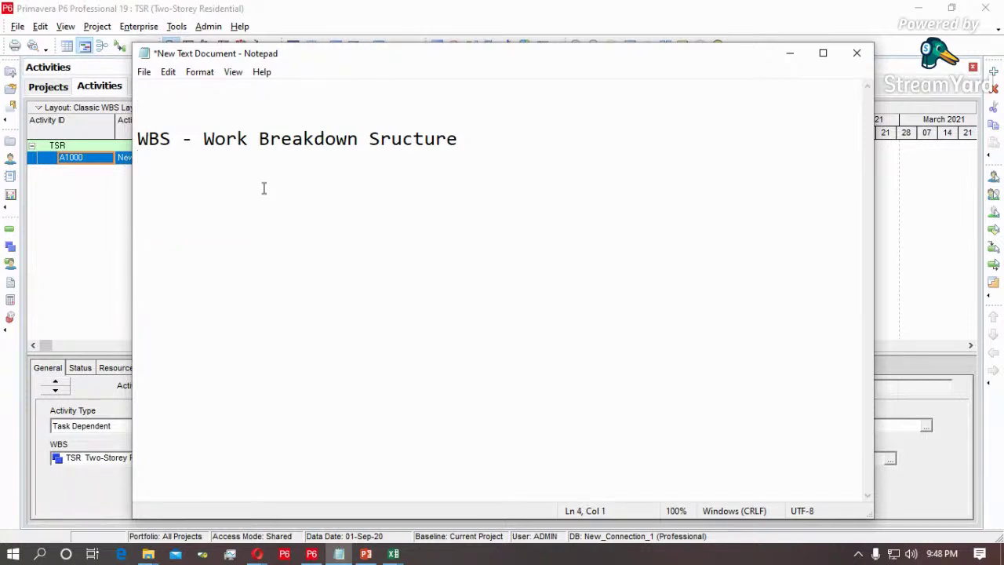
key("BackSpace")
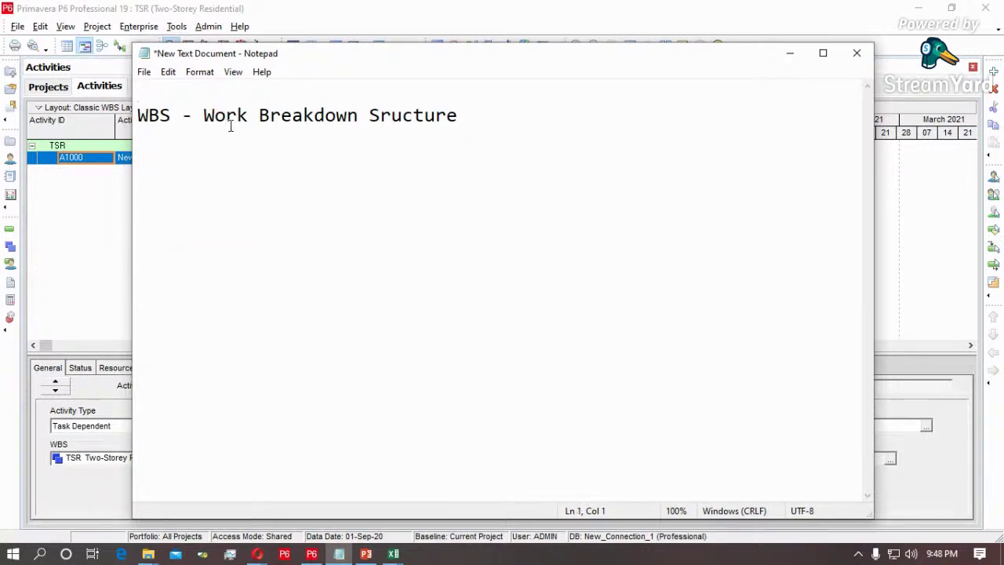
key("BackSpace")
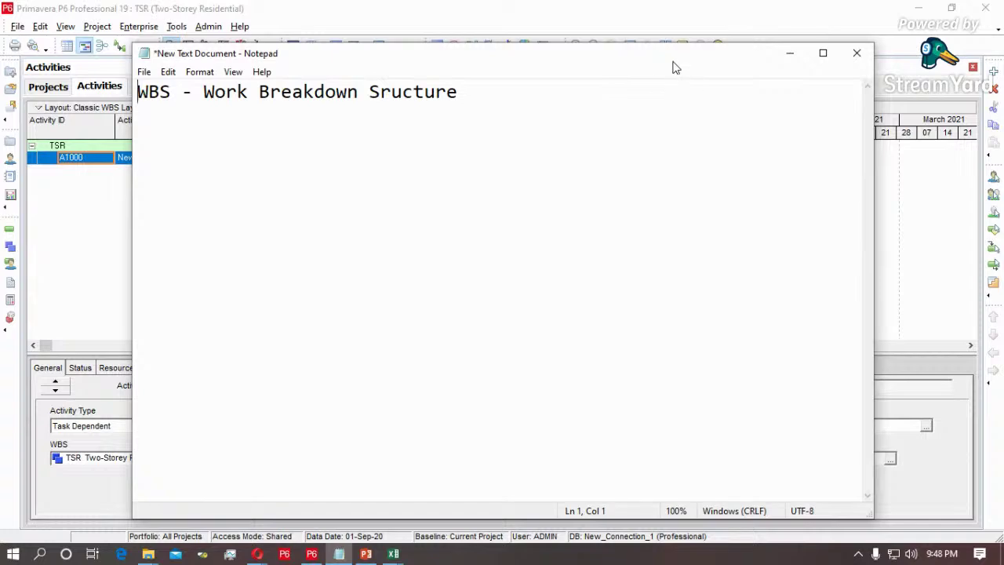
Move and narrow the Notepad window into a pane at the upper left.
left_click_drag(672, 61, 601, 55)
left_click_drag(805, 166, 520, 181)
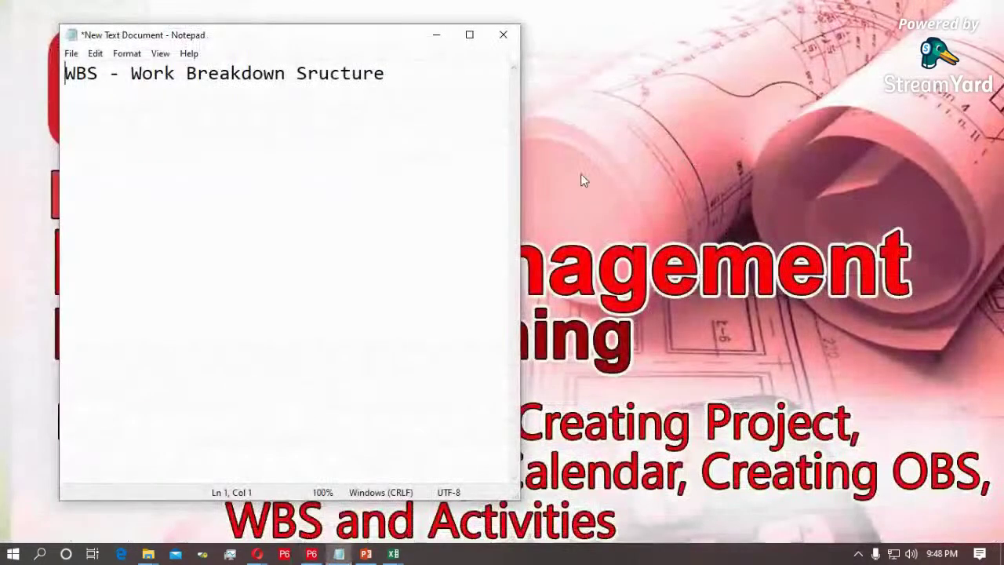
left_click_drag(365, 27, 317, 18)
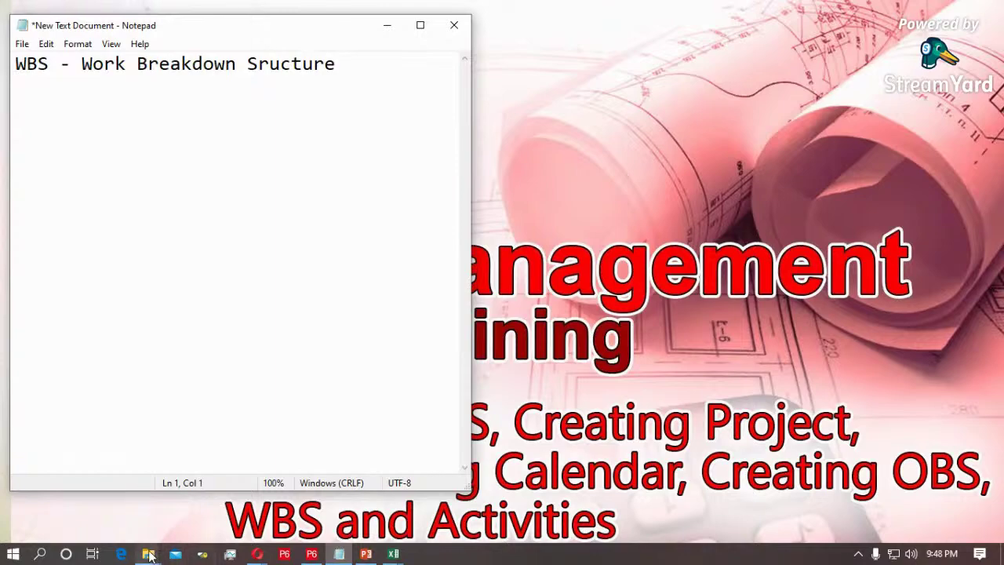
In File Explorer, go to the Documents folder under PRIMAVERA.
mouse_move(148, 554)
left_click(227, 498)
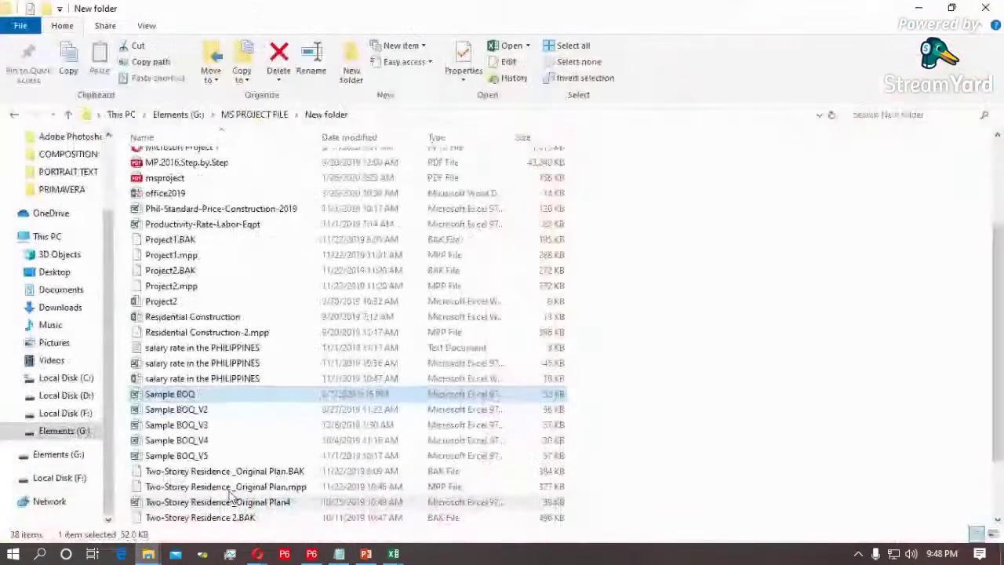
left_click(747, 264)
scroll(773, 276, "up", 3)
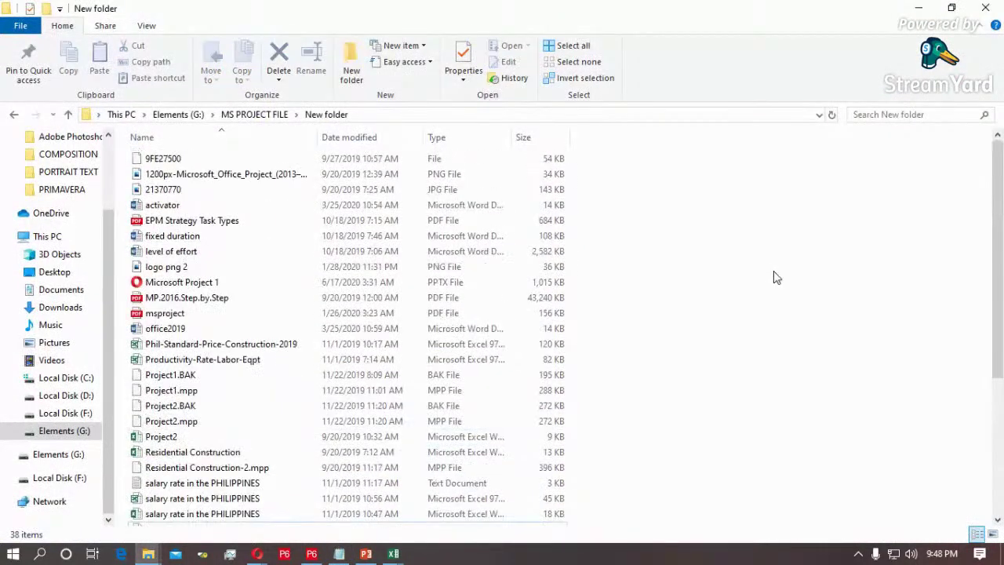
left_click(74, 189)
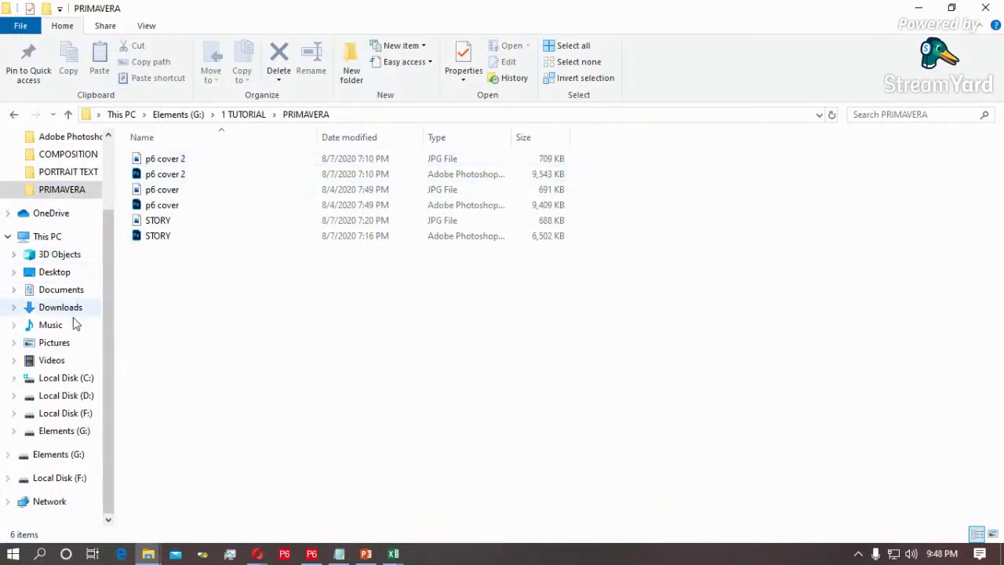
left_click(62, 290)
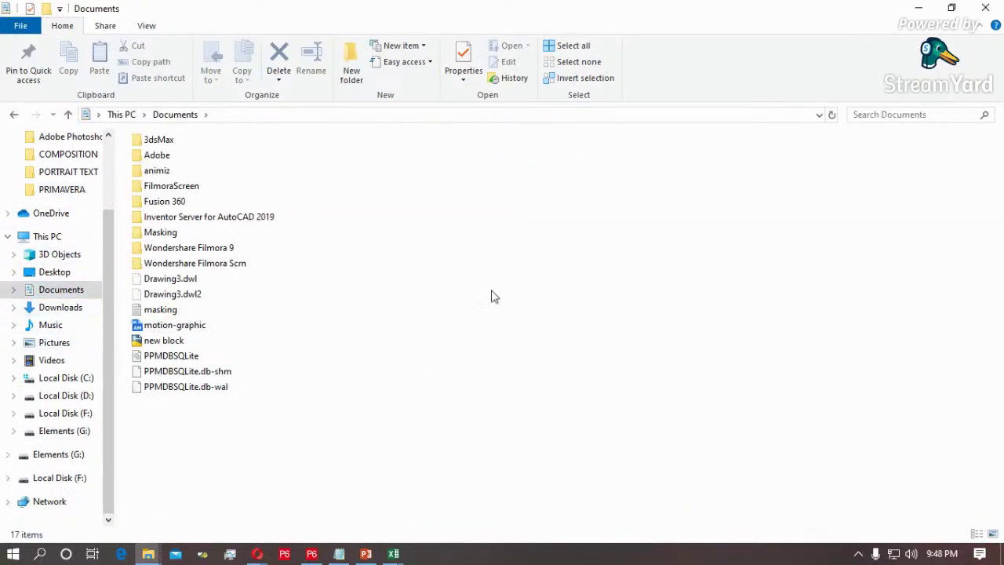
Create a 'New Text Document' in Documents and open it in Notepad.
right_click(447, 276)
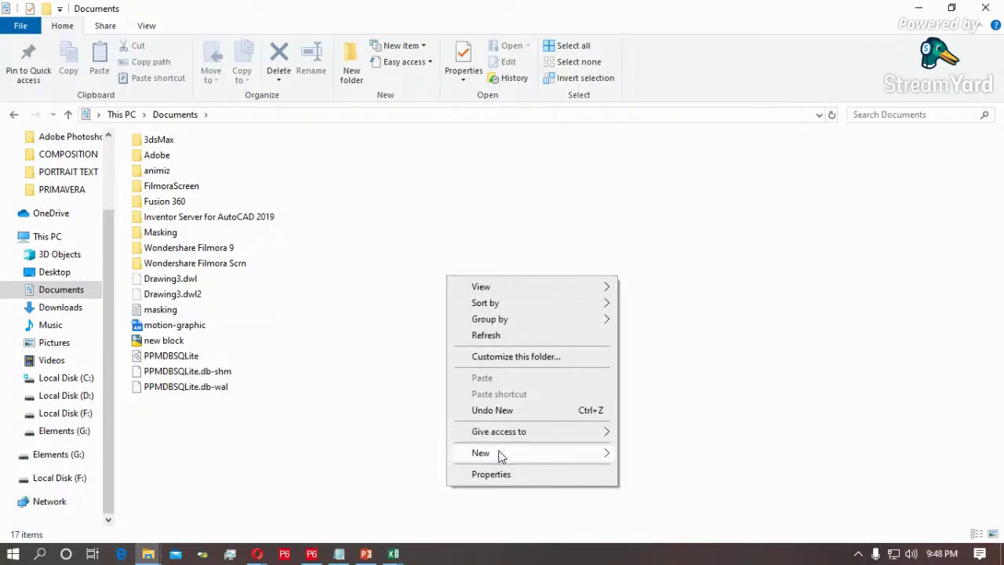
mouse_move(501, 457)
left_click(661, 419)
left_click(390, 432)
double_click(181, 402)
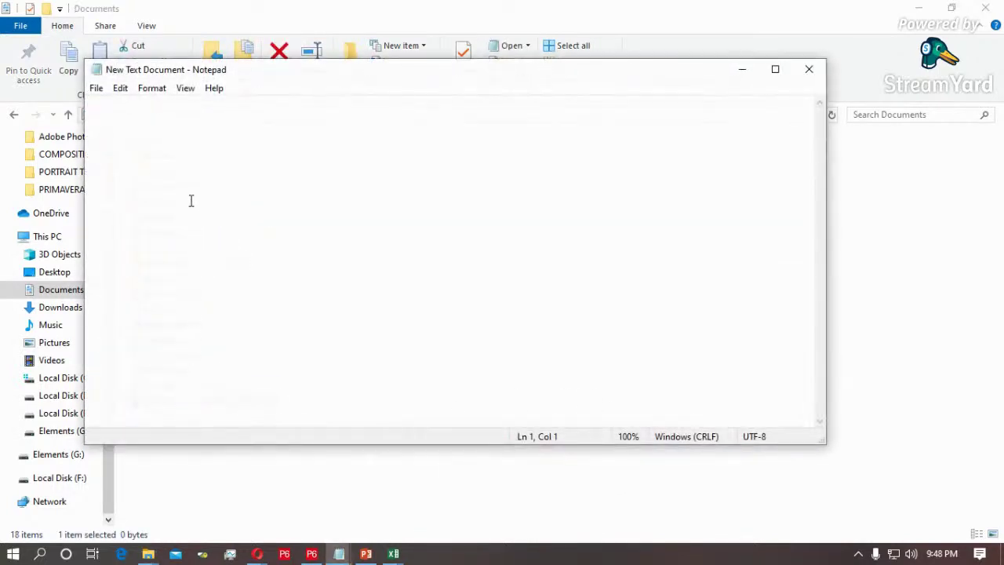
Type the heading ACTIVITIES in the new document and minimize File Explorer.
type("ACTIVITIES")
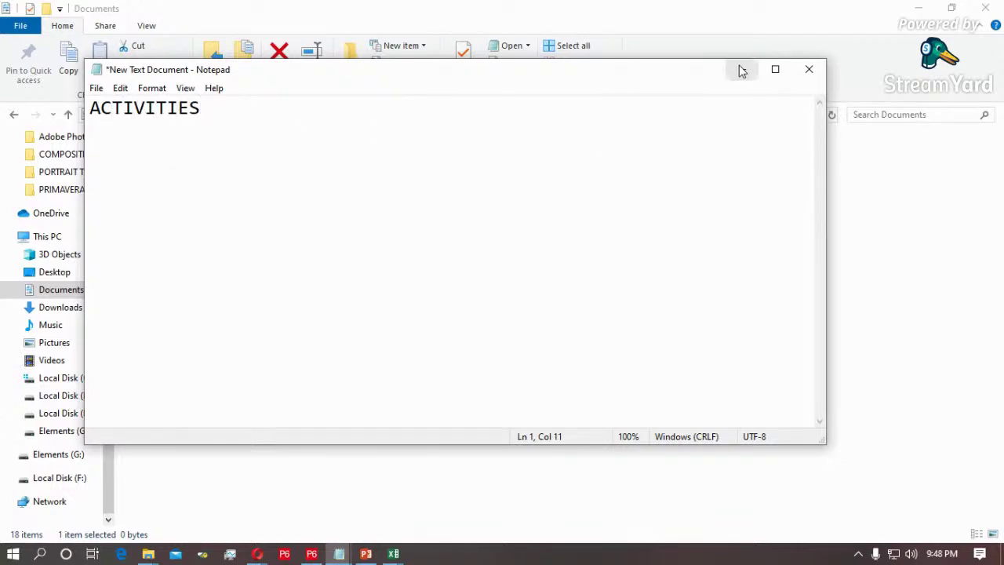
left_click(914, 15)
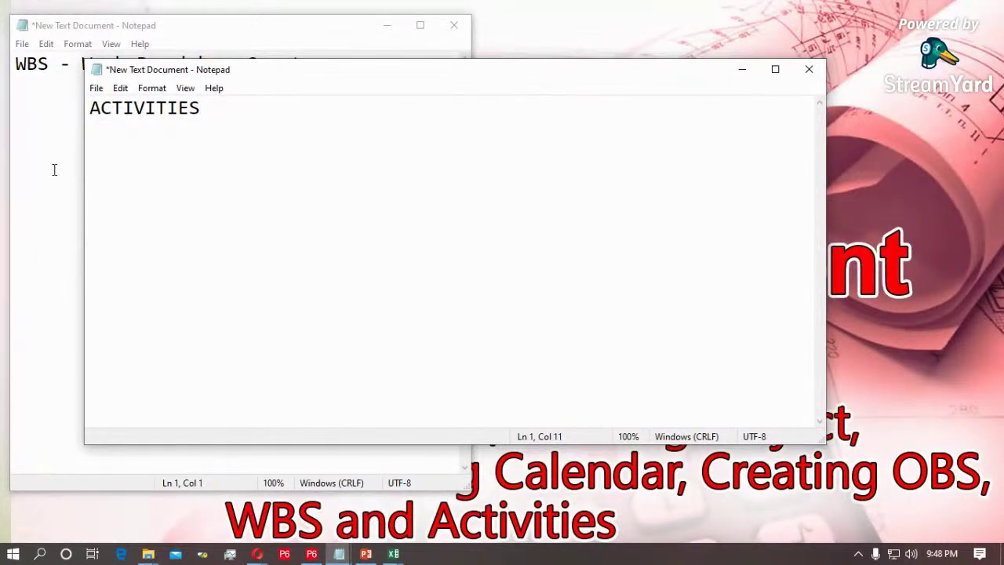
key("Home")
key("shift+End")
Resize and position the ACTIVITIES and WBS Notepad windows side by side.
left_click_drag(82, 199, 468, 199)
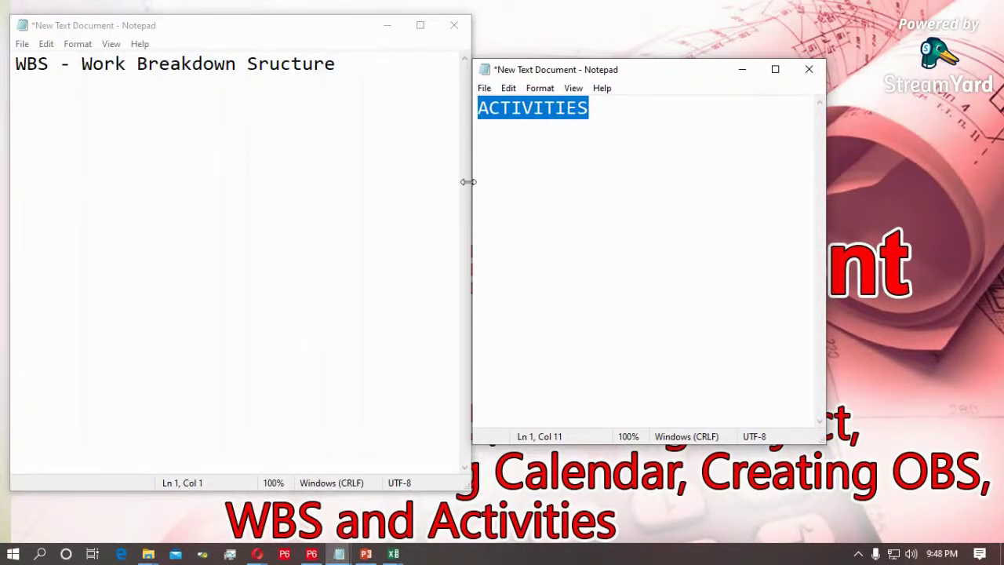
left_click(437, 167)
mouse_move(469, 206)
left_mouse_down()
mouse_move(408, 201)
mouse_move(469, 211)
left_mouse_up()
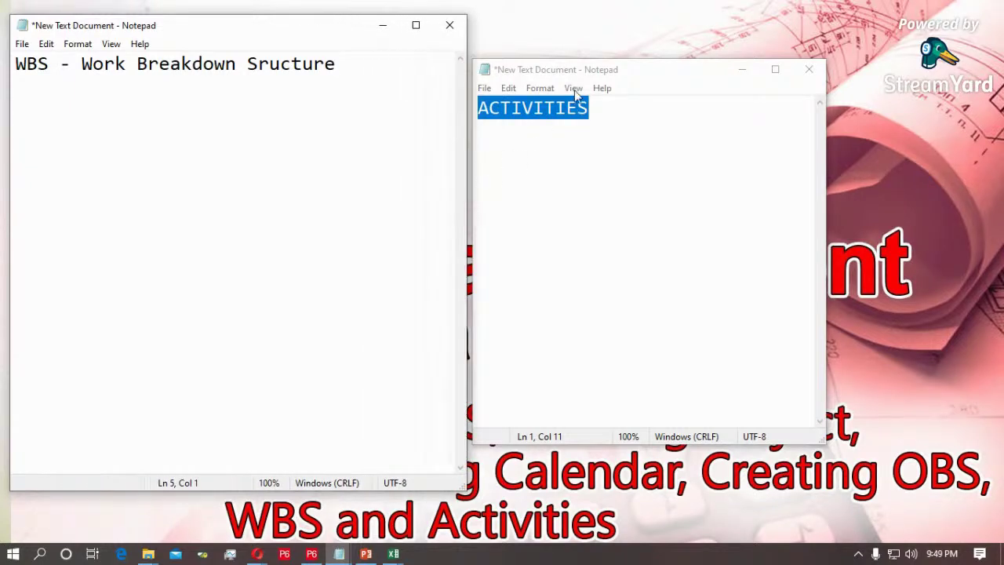
left_click_drag(603, 73, 600, 29)
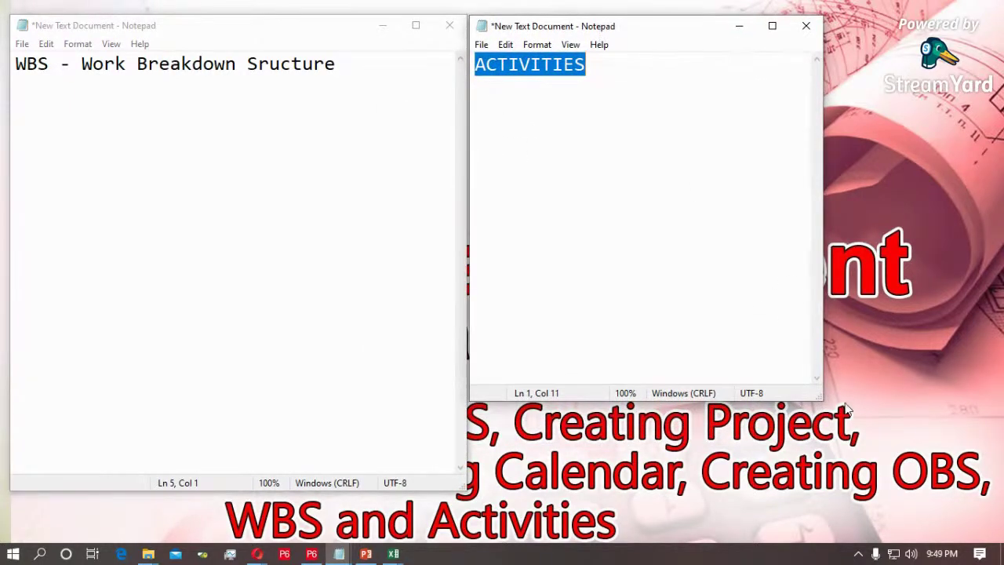
left_click_drag(816, 399, 998, 538)
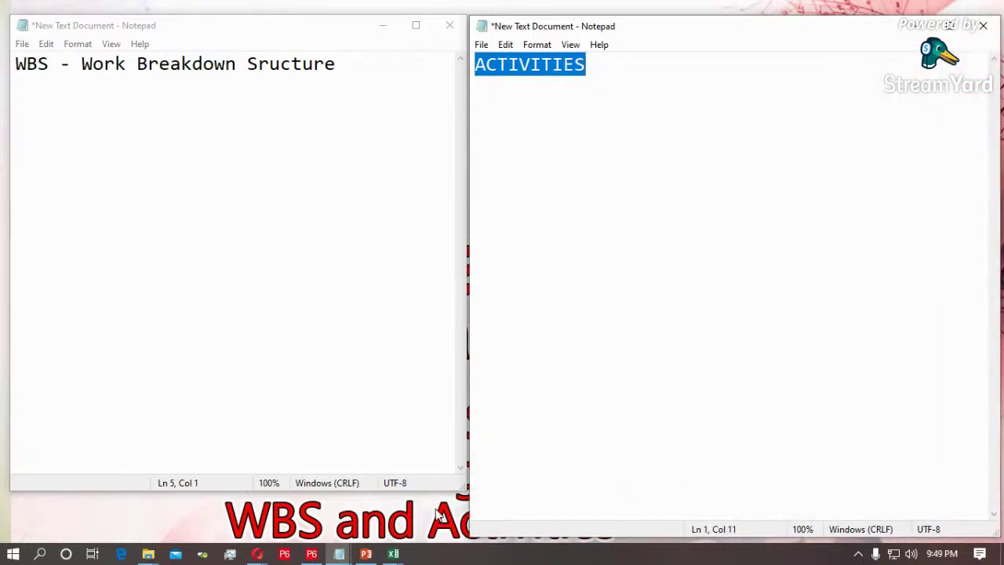
left_click_drag(440, 492, 458, 538)
left_click(562, 306)
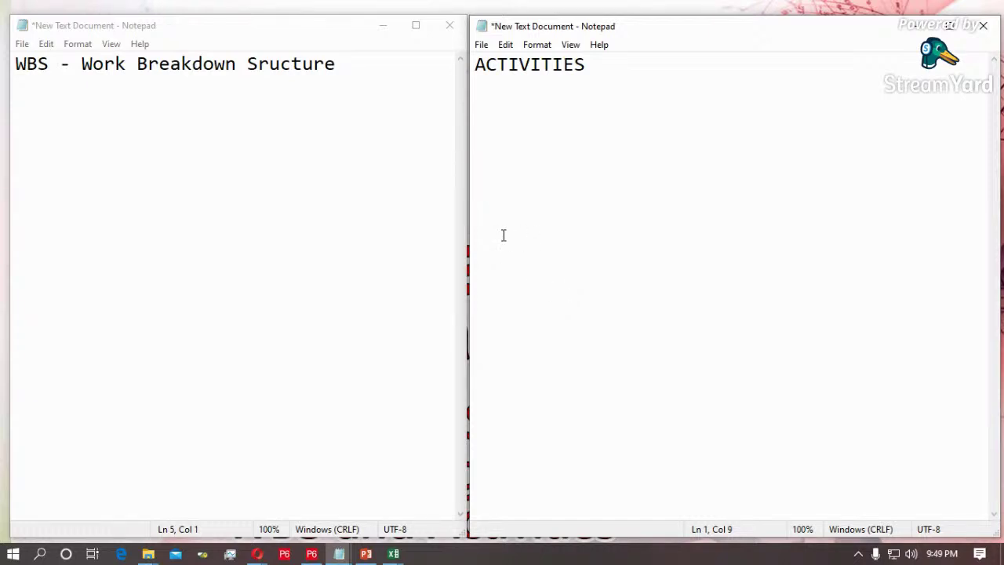
List 'Wake Up' and 'Cleaning' as the first activities under ACTIVITIES.
left_click(611, 68)
key("Return")
type("aWKAE")
key("BackSpace")
key("BackSpace")
key("BackSpace")
key("BackSpace")
key("BackSpace")
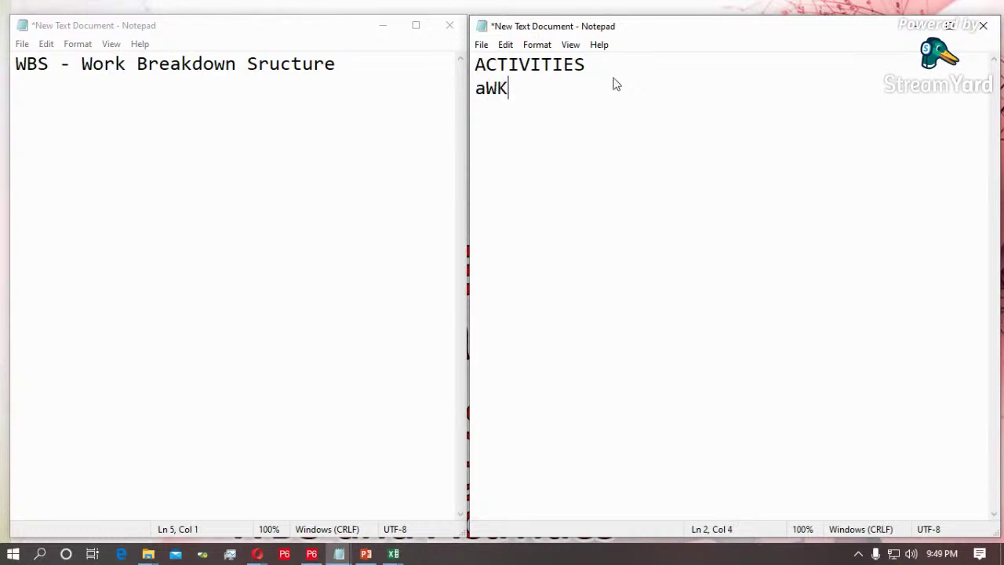
type("wAKEUP")
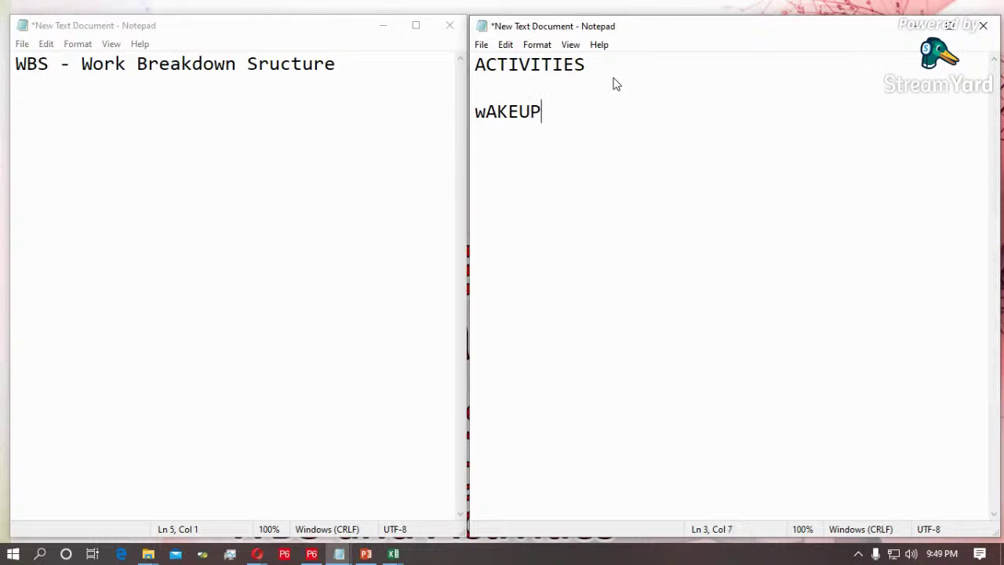
key("BackSpace")
key("BackSpace")
key("BackSpace")
key("BackSpace")
key("BackSpace")
key("BackSpace")
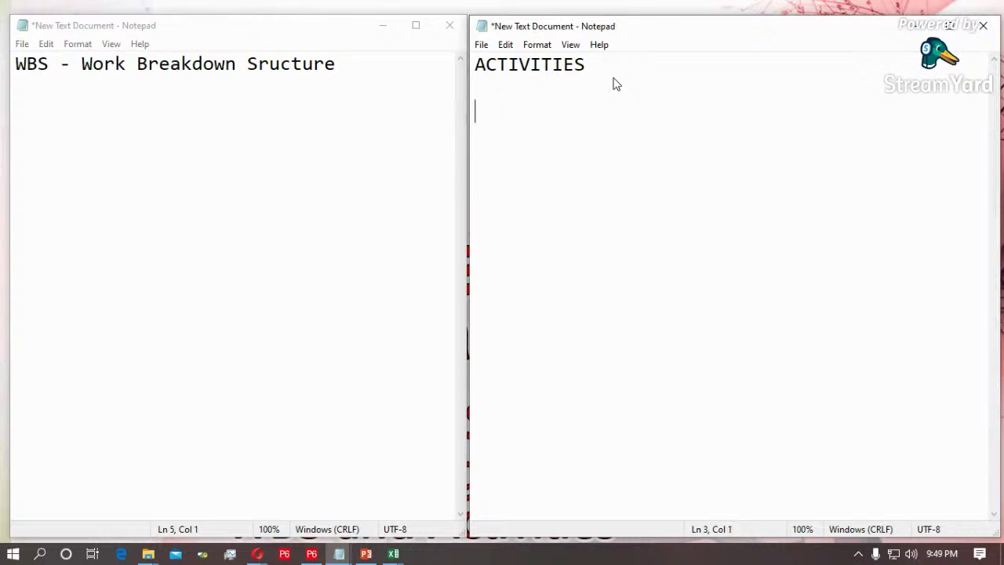
type("Wake")
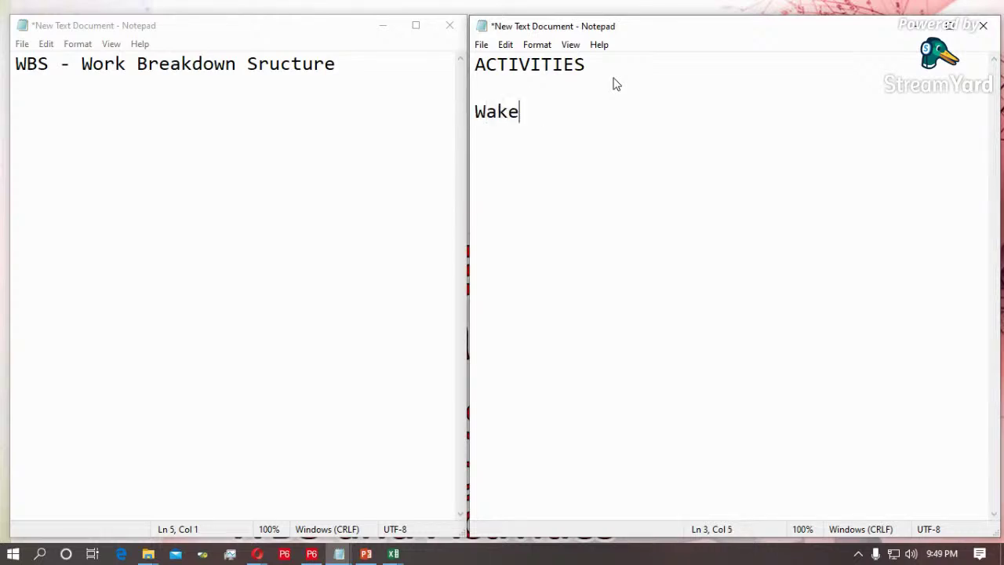
type(" Up")
key("Return")
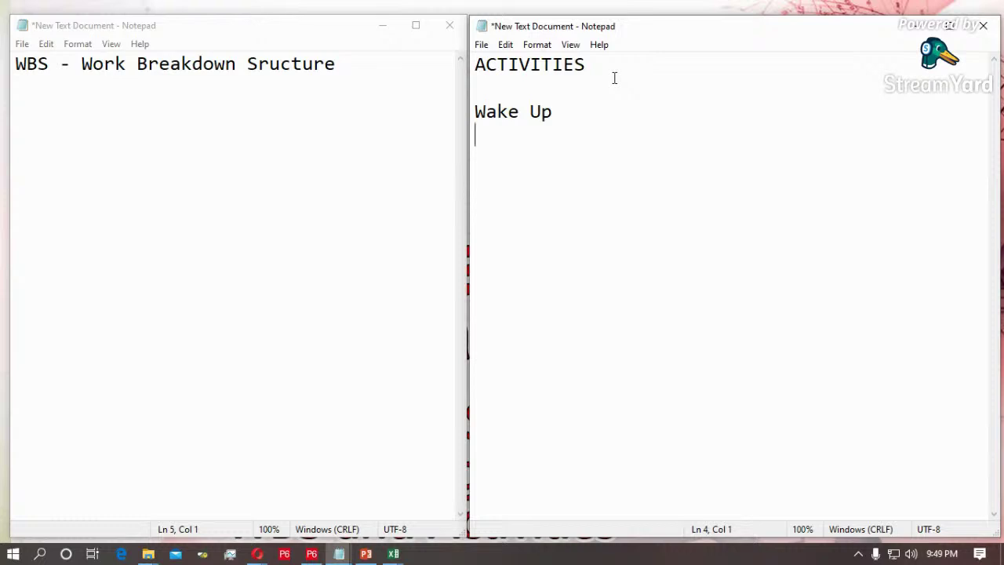
type("T")
key("BackSpace")
type("B")
key("BackSpace")
type("Clean")
key("BackSpace")
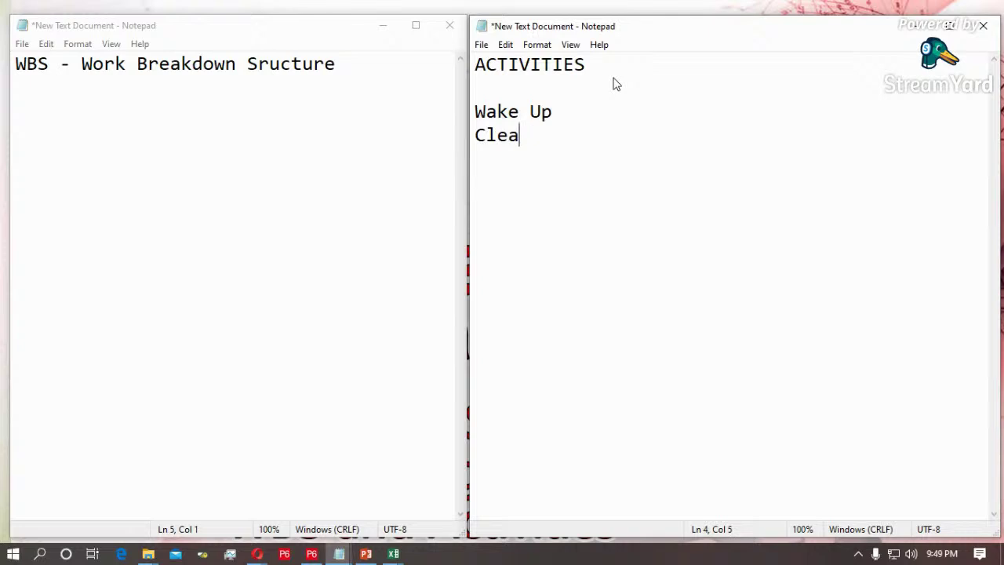
type("ning")
key("Return")
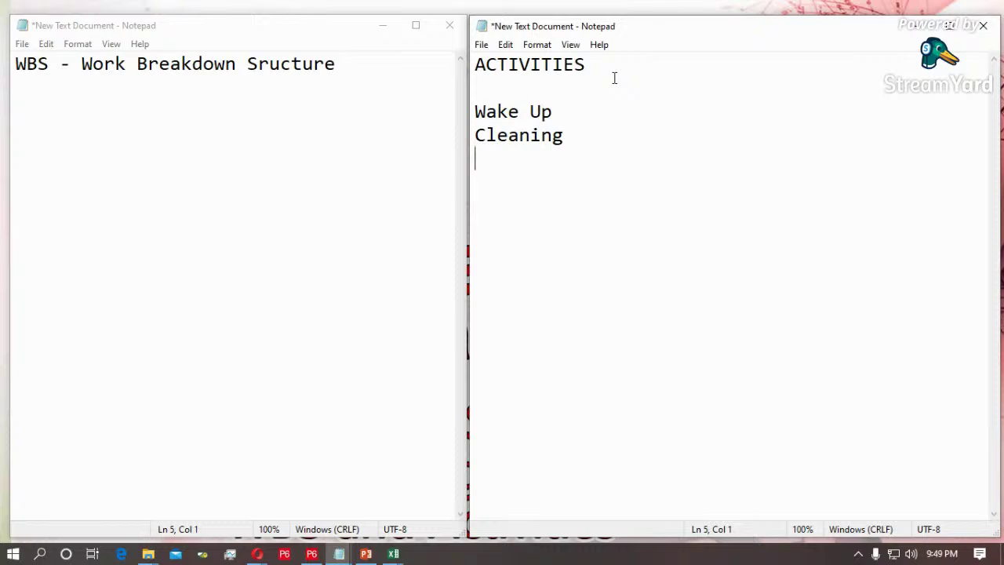
Add Cooking, Eating, Washing Plate, Change Dress and Commute as the next activities.
type("Cooking")
key("Return")
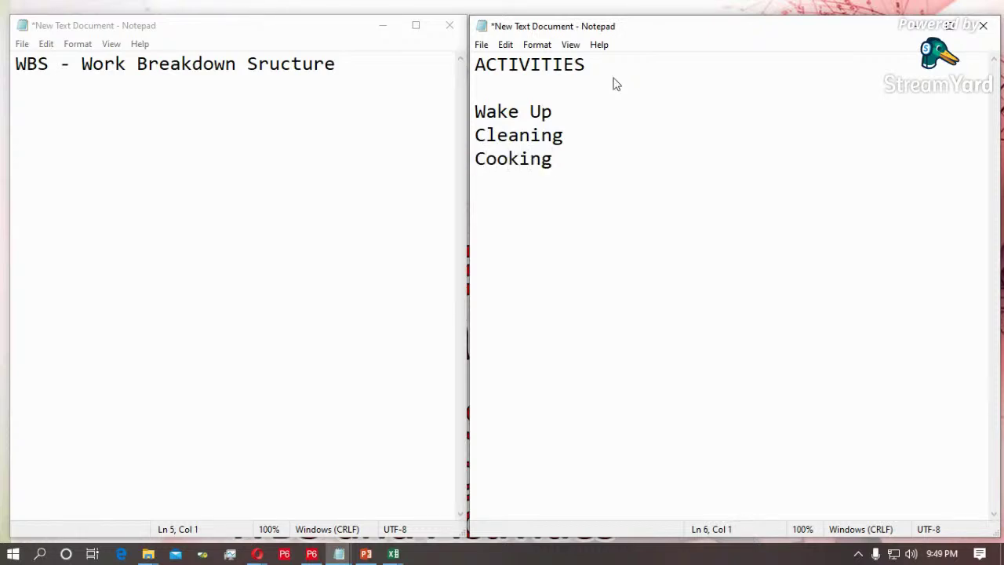
type("Eating")
key("Return")
type("Was")
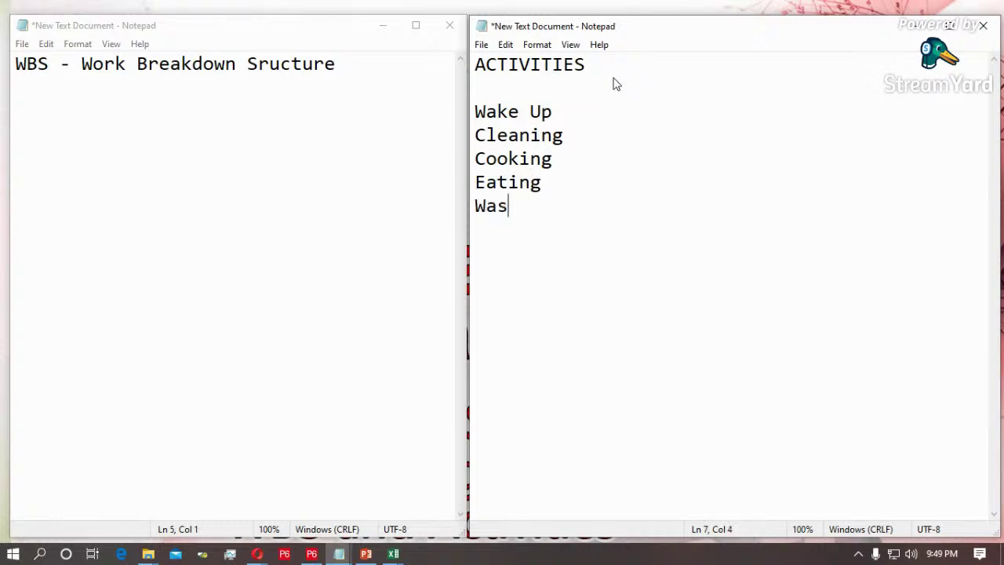
type("hing Plate")
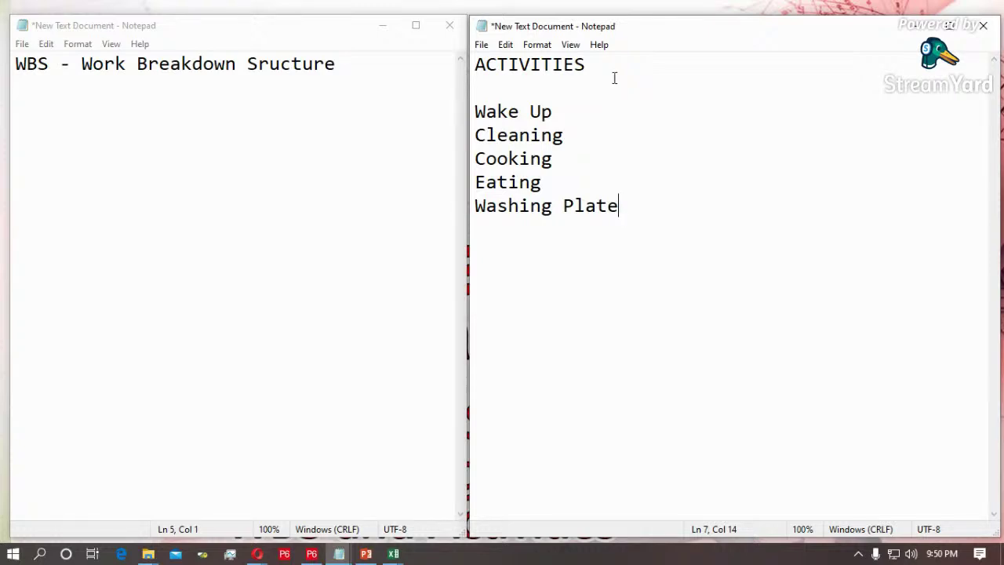
key("Return")
type("Dressin")
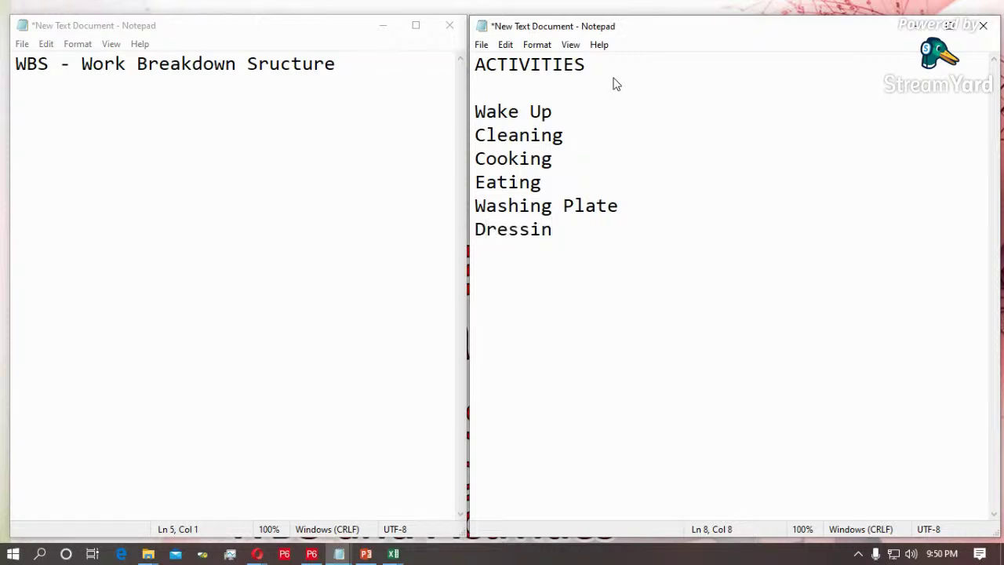
key("BackSpace")
key("BackSpace")
key("BackSpace")
key("BackSpace")
key("BackSpace")
key("BackSpace")
key("BackSpace")
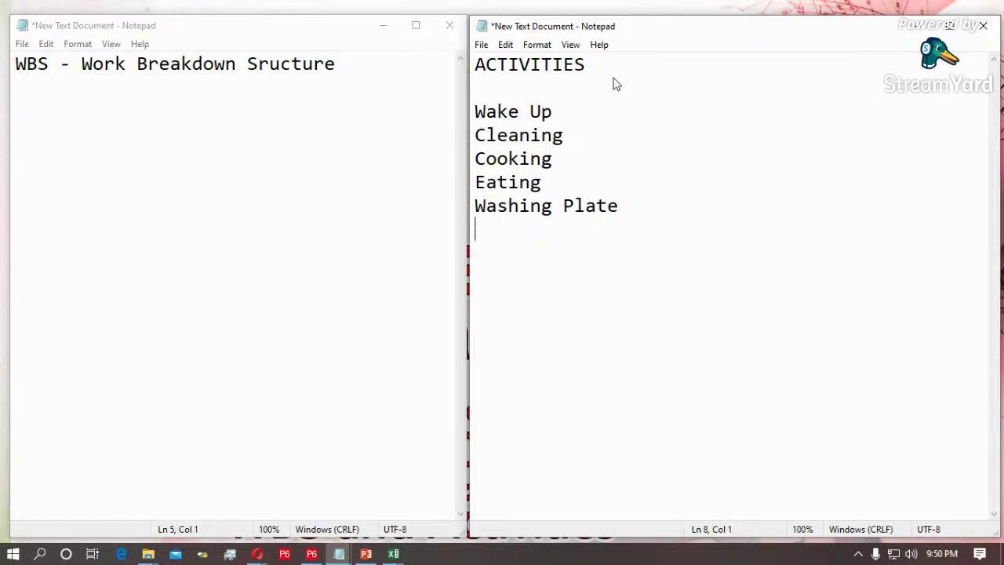
type("Change d")
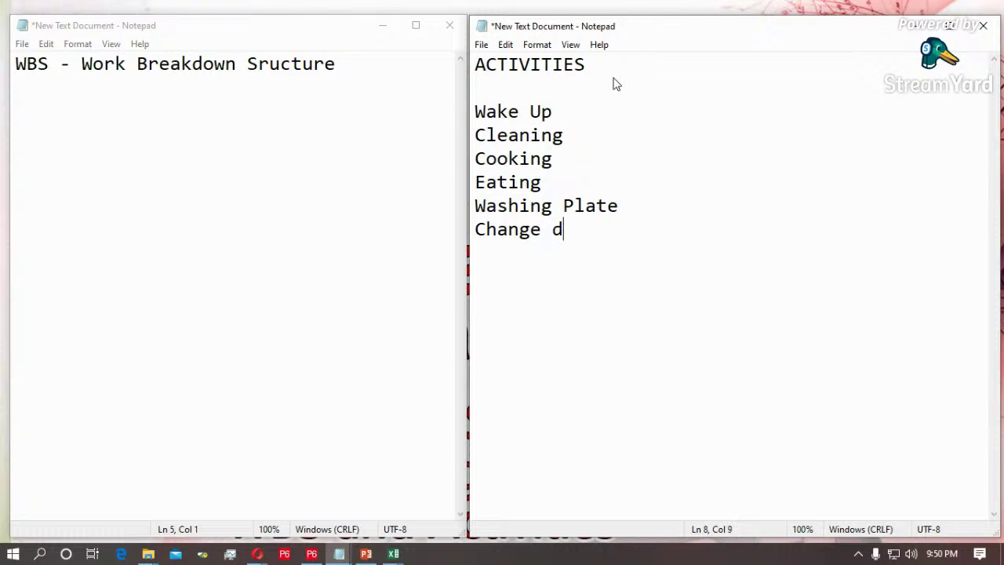
type("ress")
key("Left")
key("Left")
key("Left")
key("Left")
key("Left")
key("Delete")
type("D")
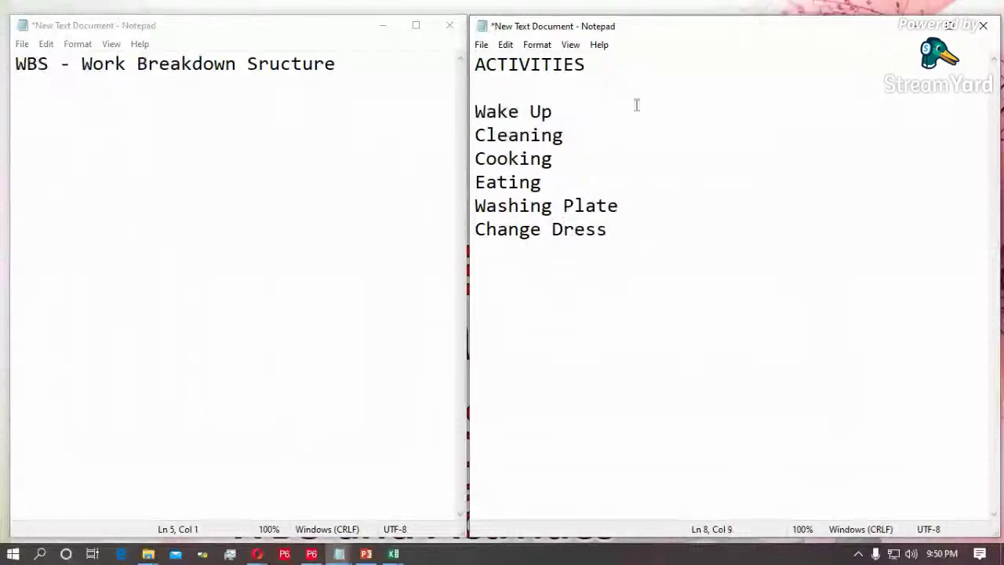
key("End")
key("Return")
type("Commute")
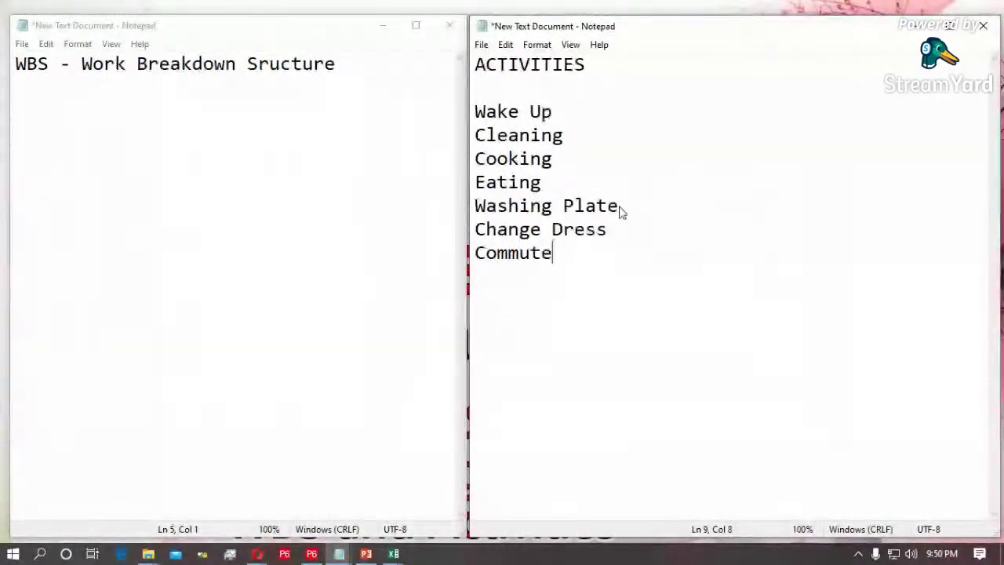
key("Return")
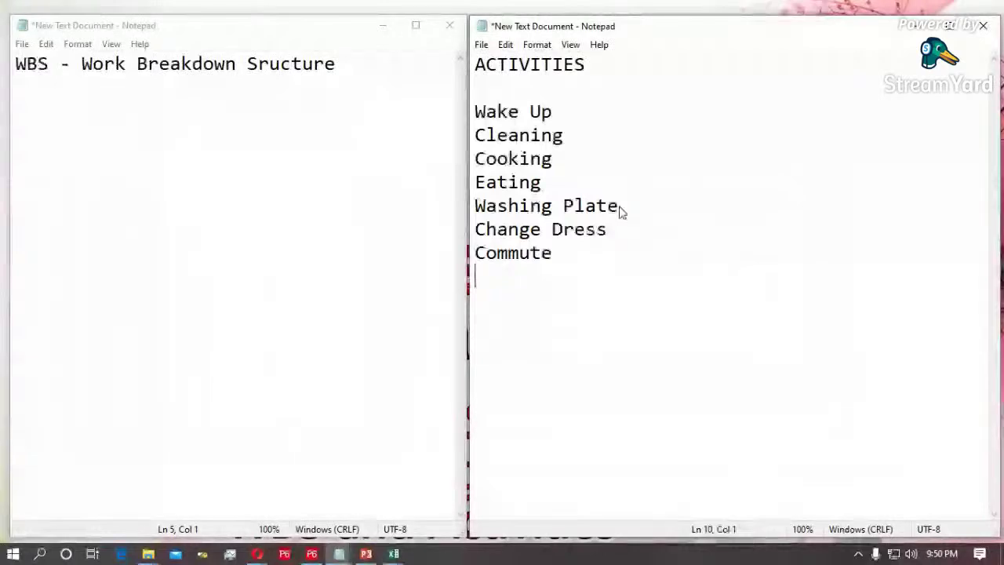
Add OfficeWorks, Breaktime and a second copied OfficeWorks line.
type("Arrive sa")
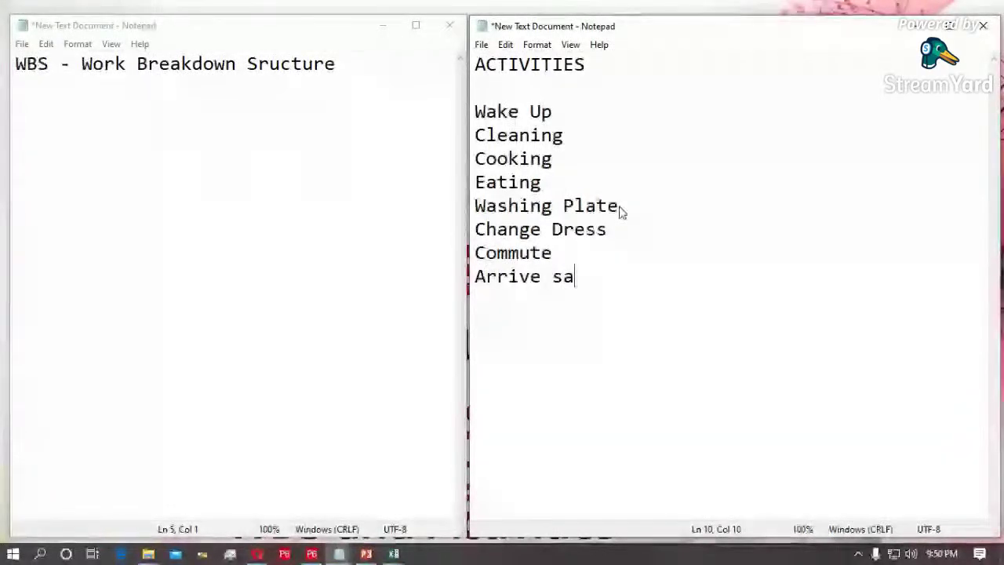
key("BackSpace")
key("BackSpace")
key("BackSpace")
key("BackSpace")
key("BackSpace")
key("BackSpace")
key("BackSpace")
key("BackSpace")
key("BackSpace")
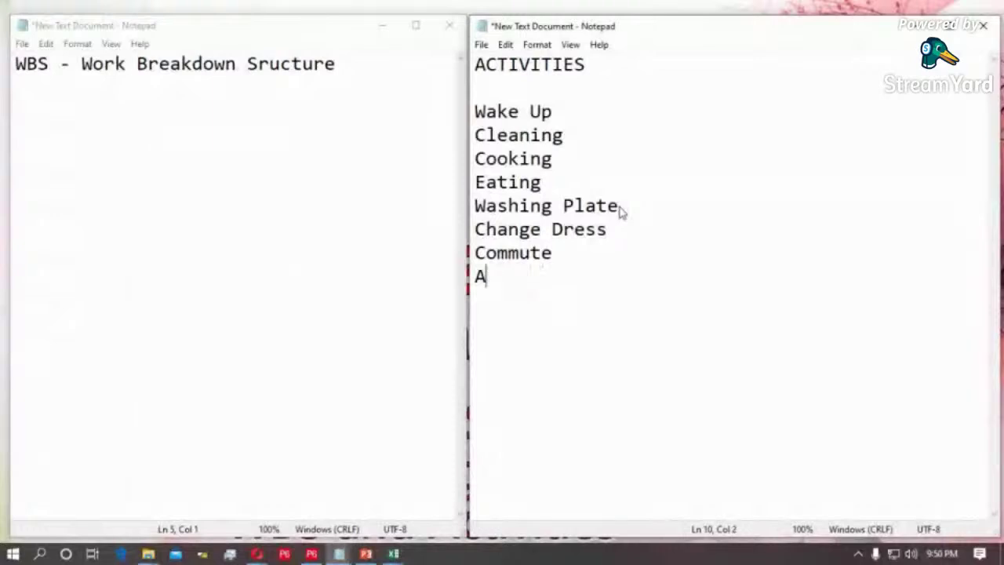
type("Office")
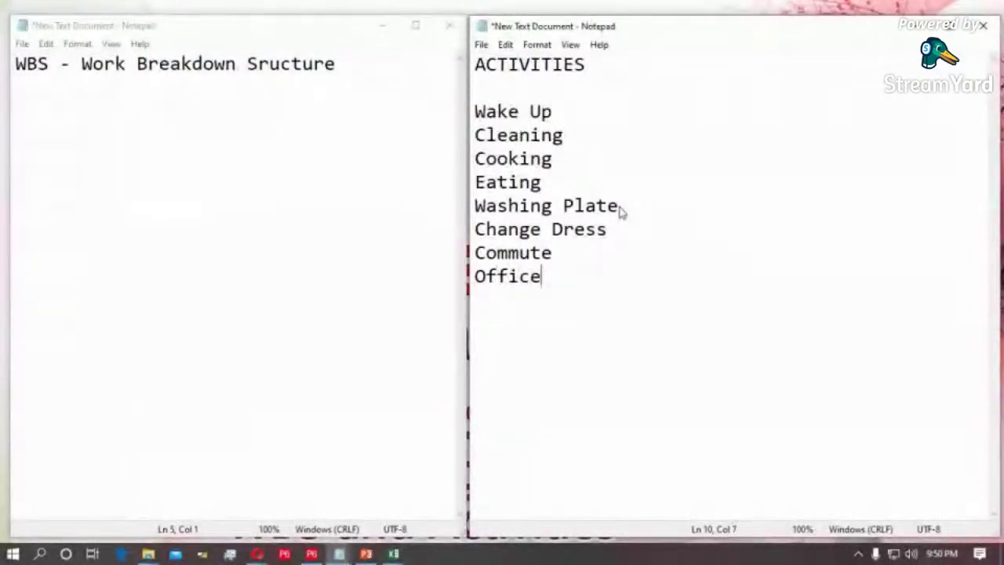
type("Worsk")
key("BackSpace")
type("ks")
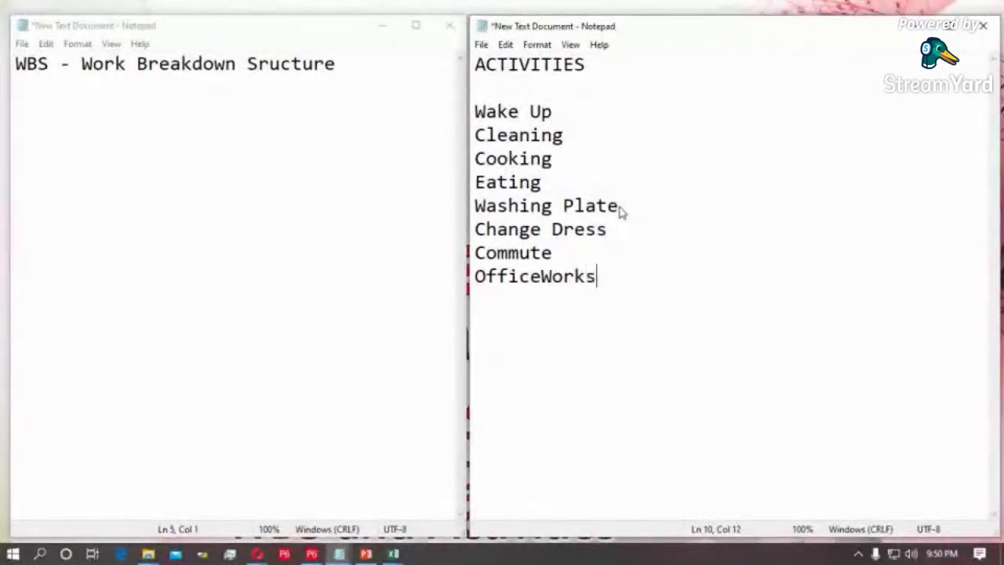
key("Return")
type("Breaktime")
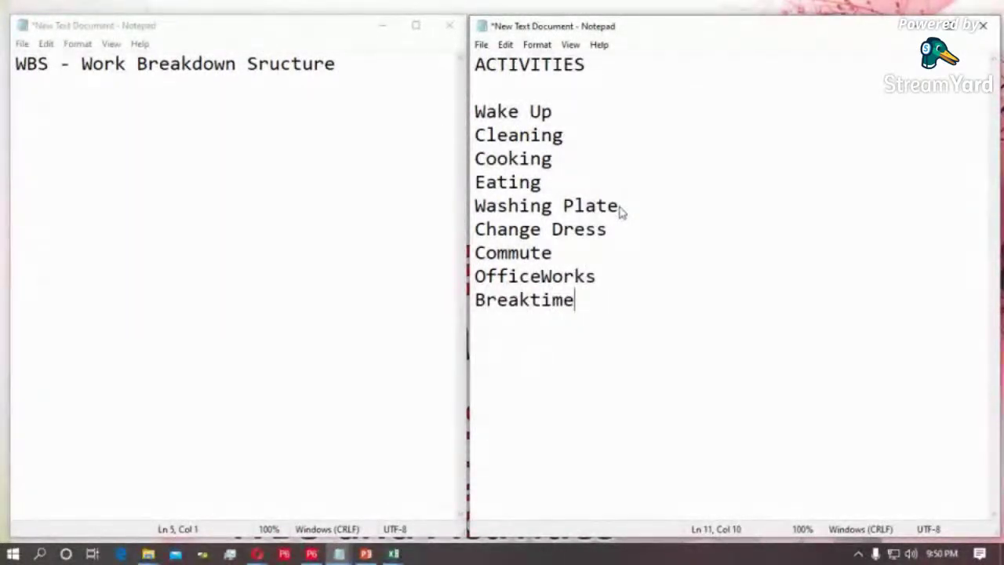
key("Return")
left_click_drag(596, 276, 473, 276)
key("ctrl+c")
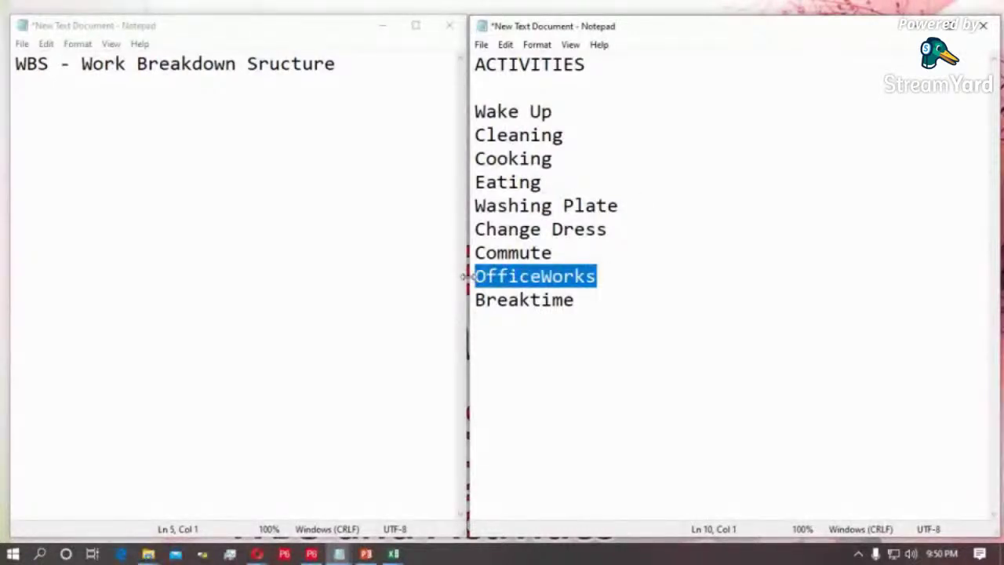
left_click(491, 324)
key("ctrl+v")
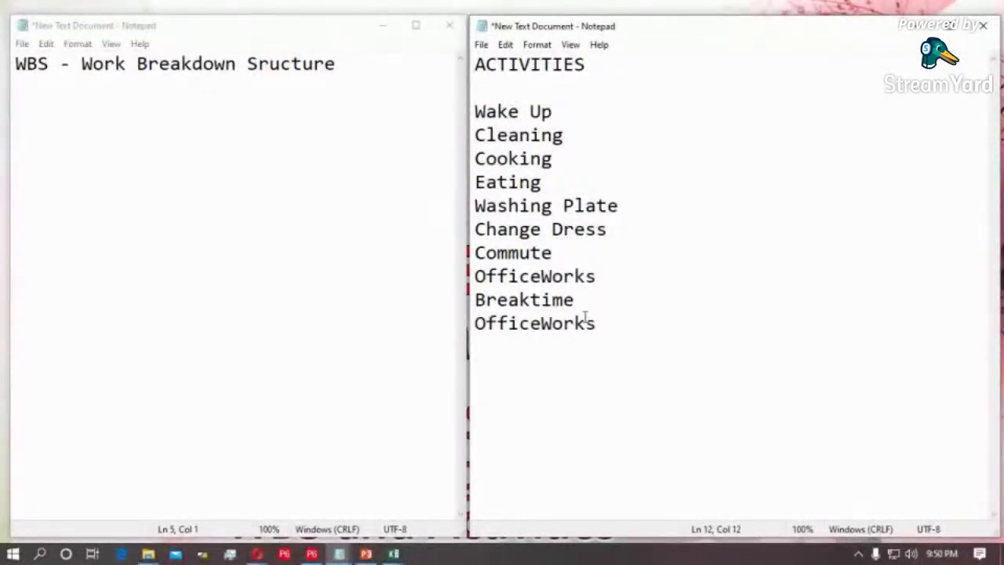
key("Return")
Add Lunchtime, then repeat the OfficeWorks, Breaktime, OfficeWorks block after it.
type("Lunchtime")
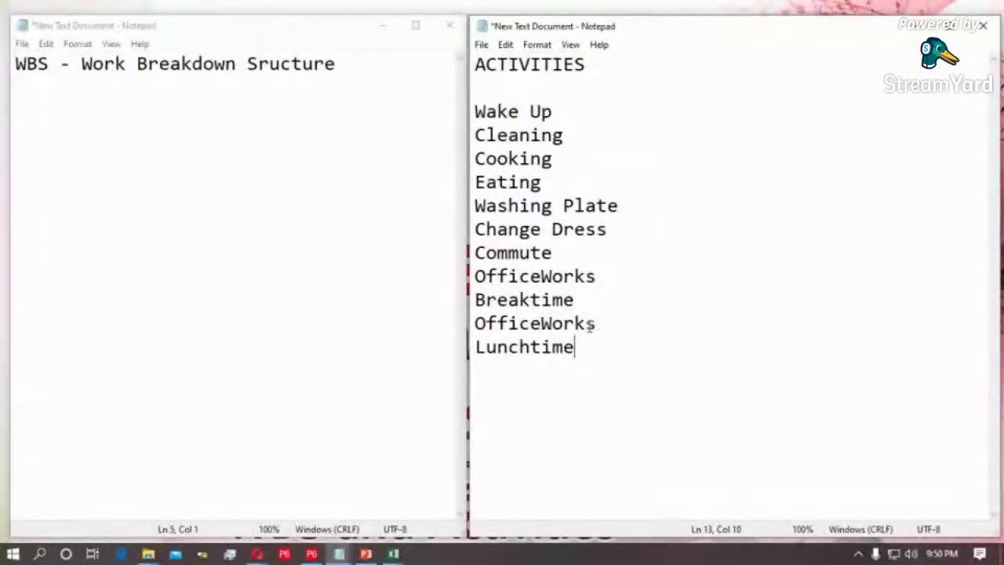
left_click(603, 324)
left_click_drag(602, 324, 537, 323)
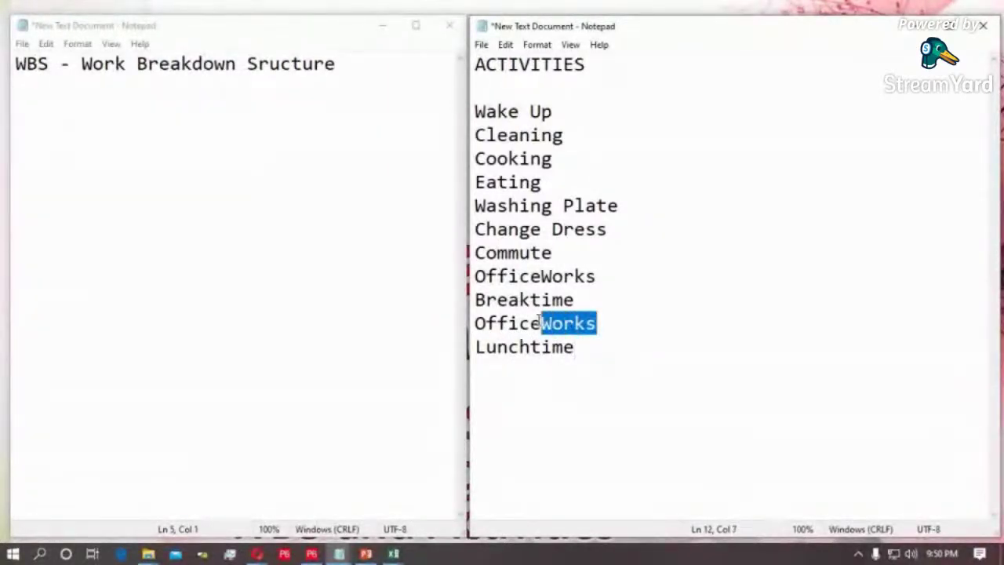
left_click_drag(598, 323, 473, 278)
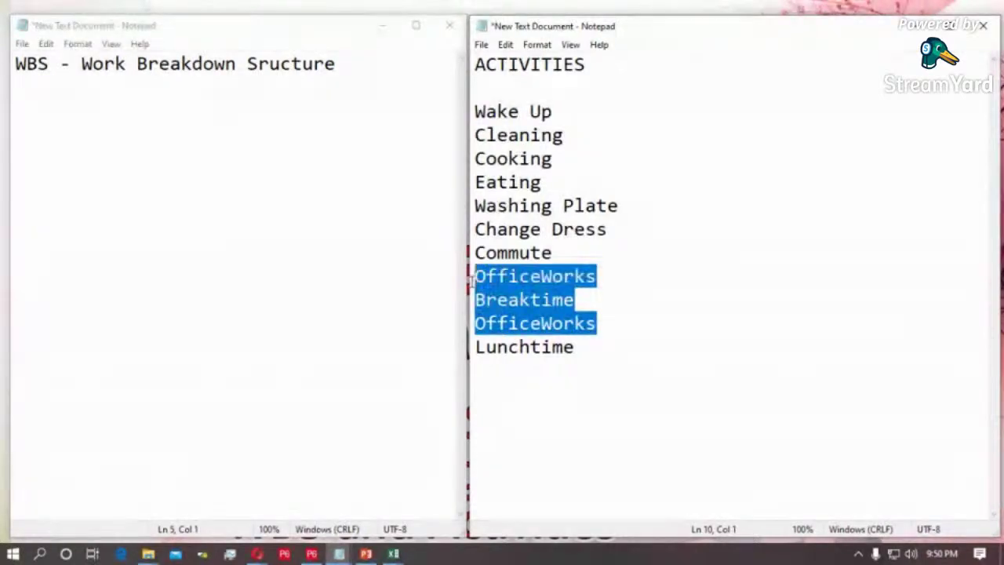
left_click(582, 349)
key("Return")
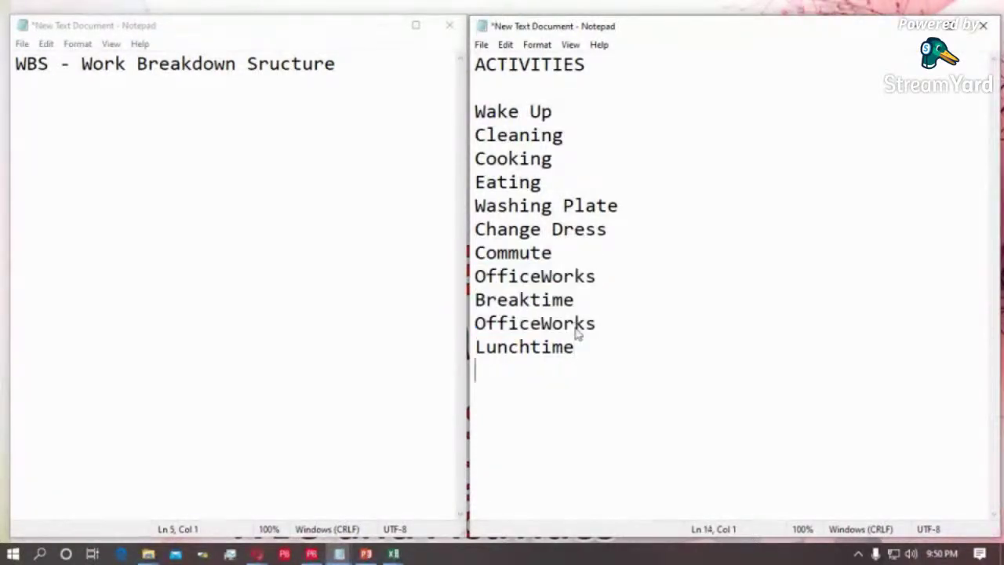
key("ctrl+v")
key("Return")
Add Go home, Cooking, Eating, Washplate, Cleaning and 'Sleep (fisnish Milestone)' to the list.
type("Go home")
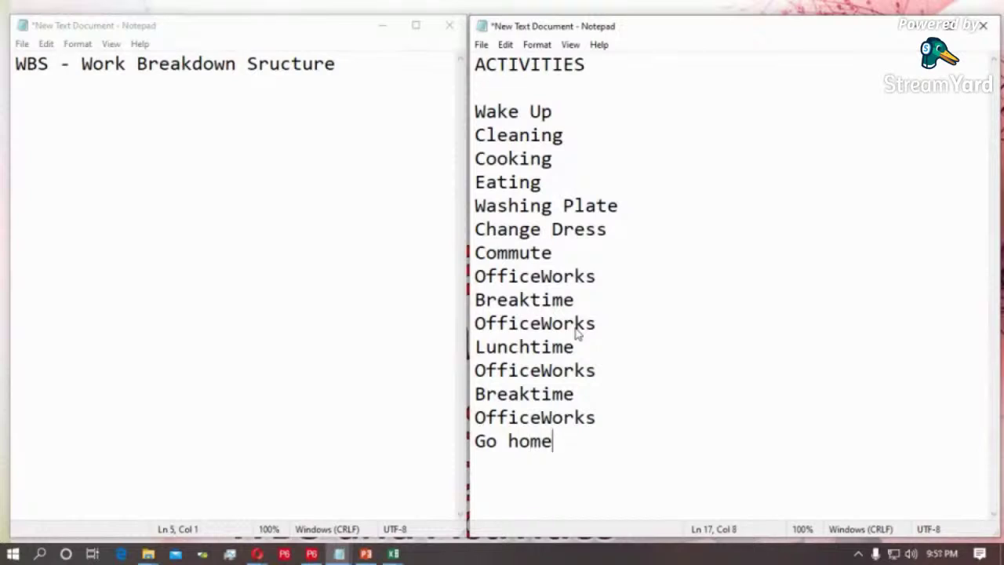
key("Return")
type("Cooking")
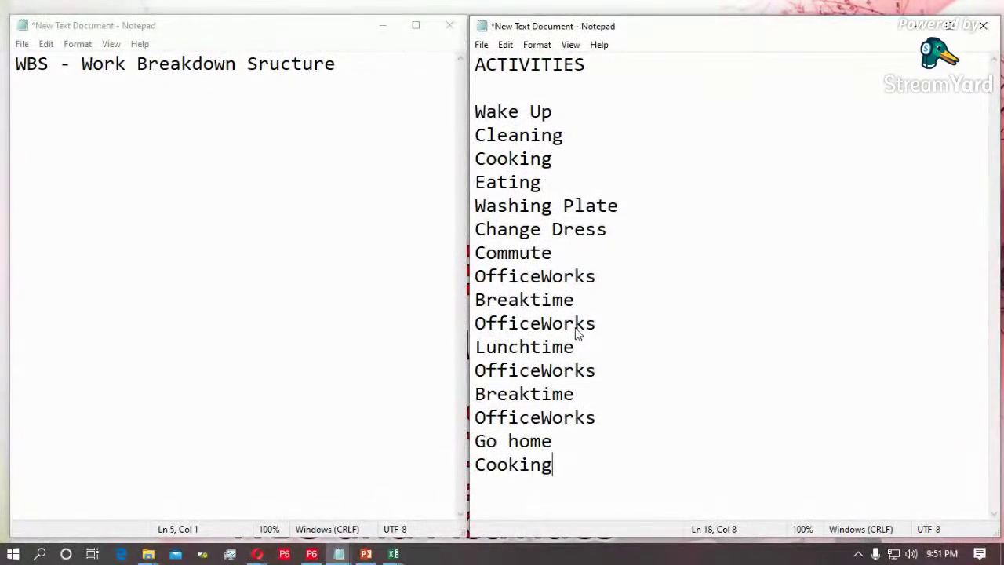
key("Return")
type("Eating")
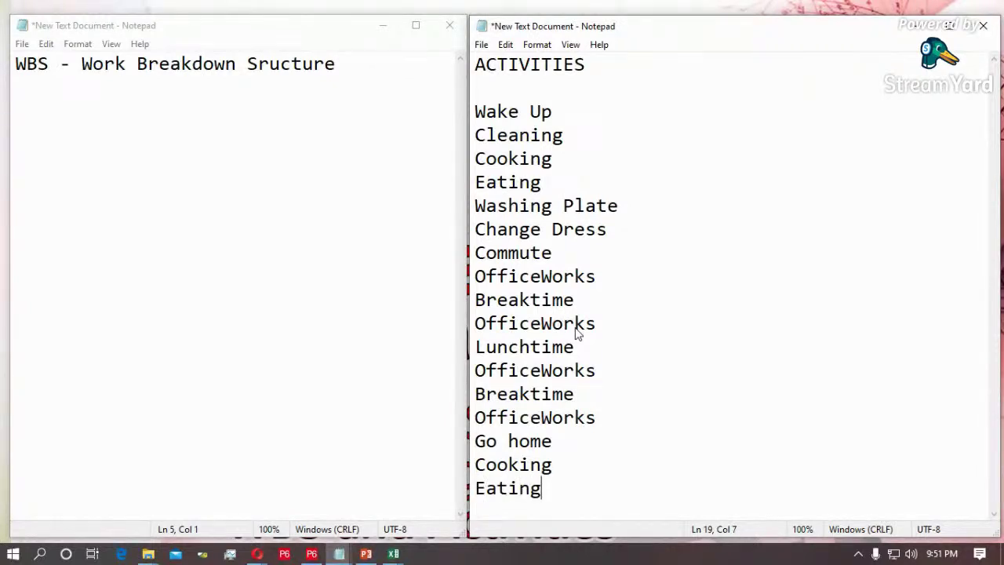
key("Return")
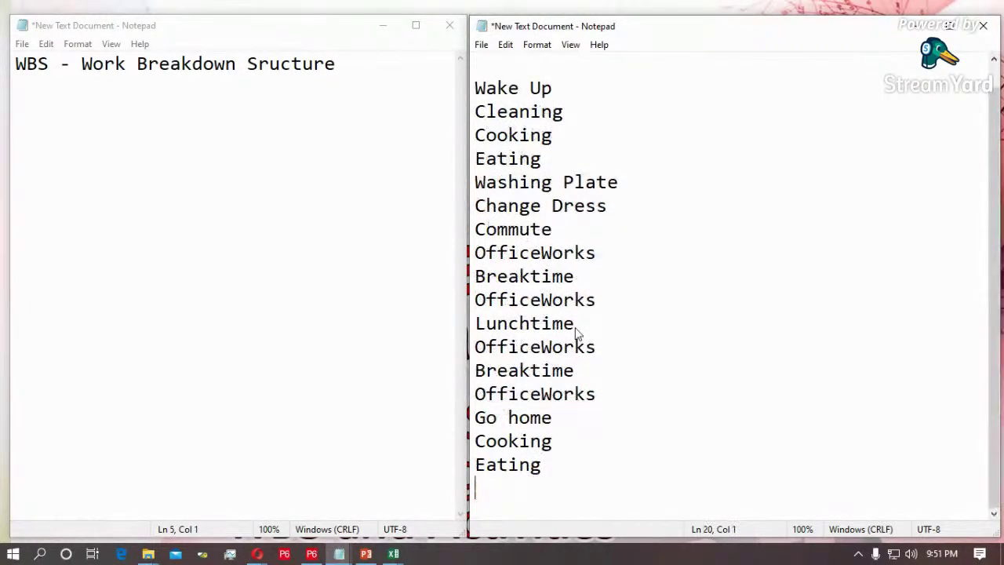
type("Washplate")
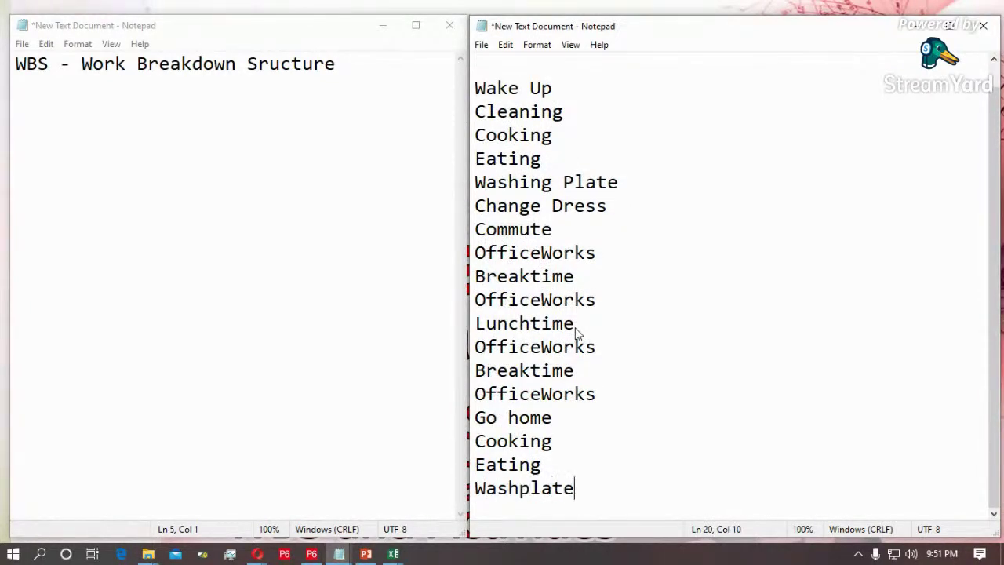
key("Return")
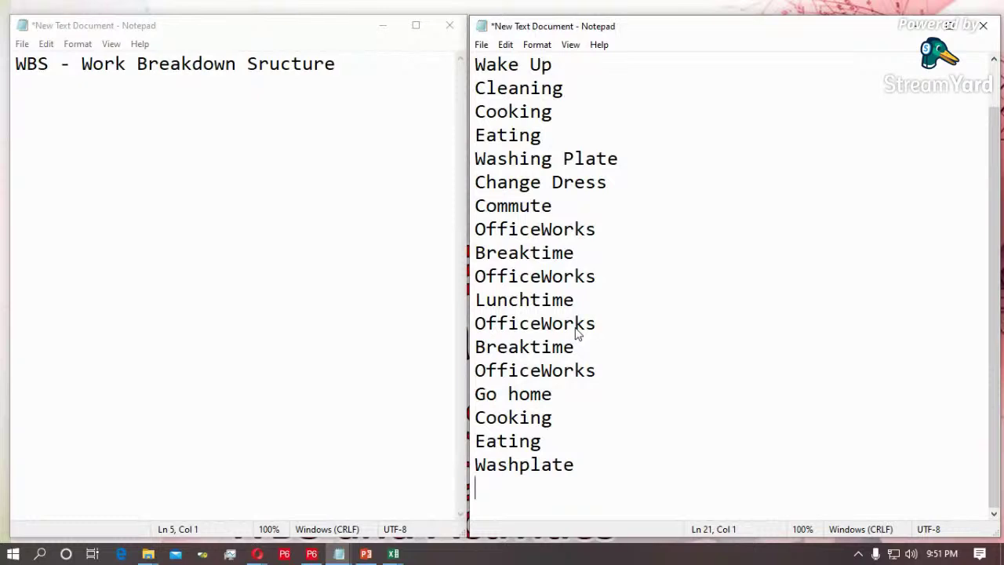
type("Cleaning")
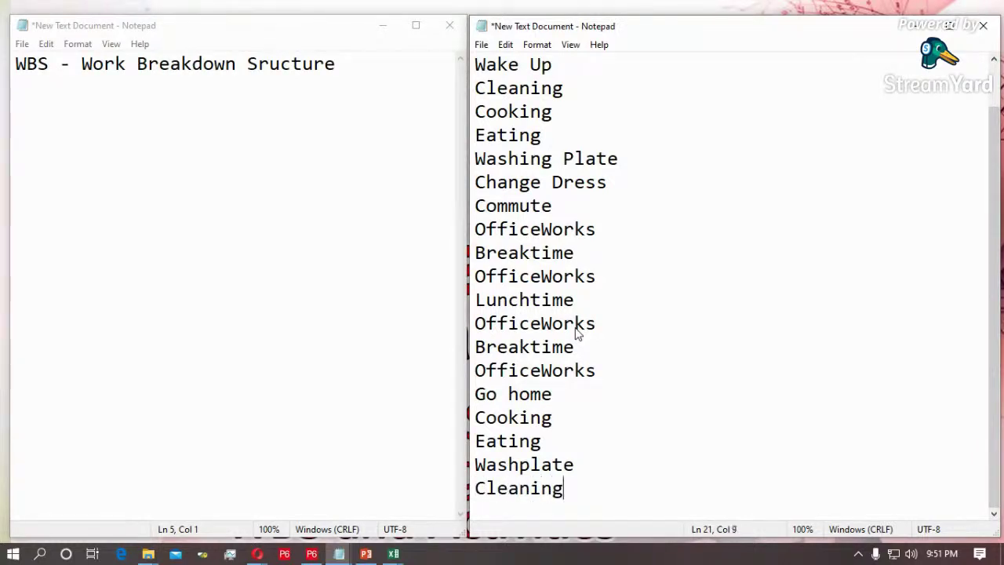
key("Return")
type("S")
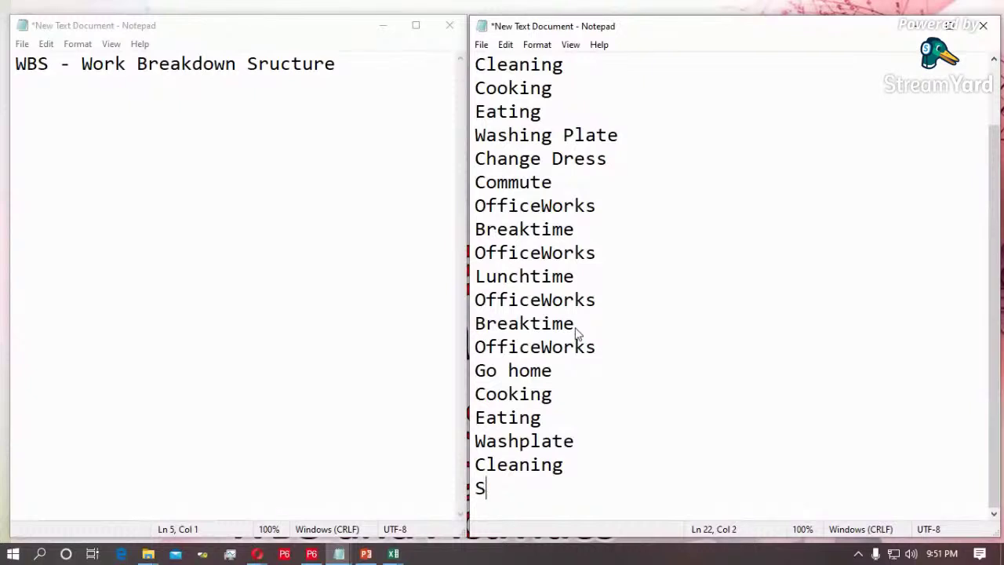
type("leeo")
key("BackSpace")
type("p")
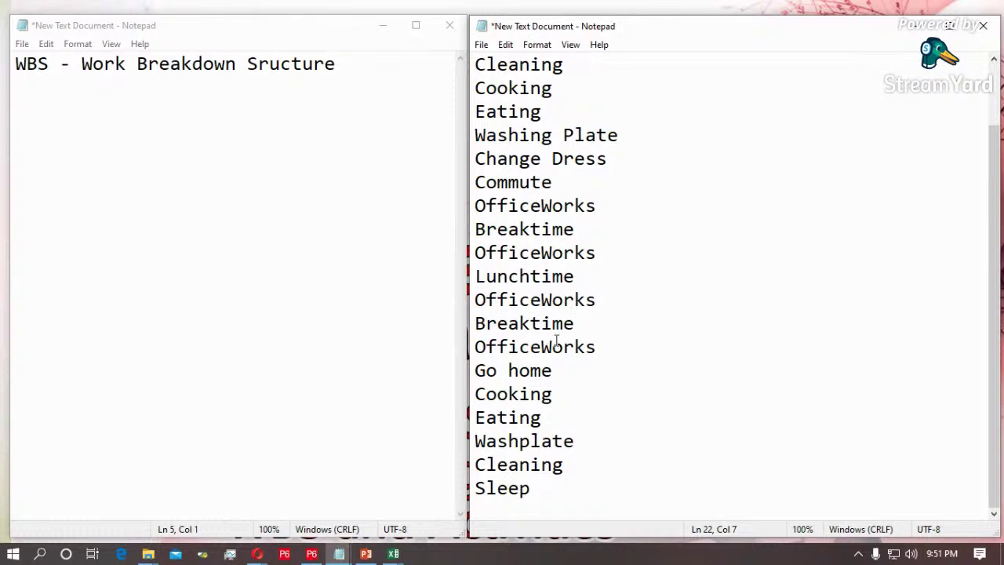
key("BackSpace")
type("(fisni")
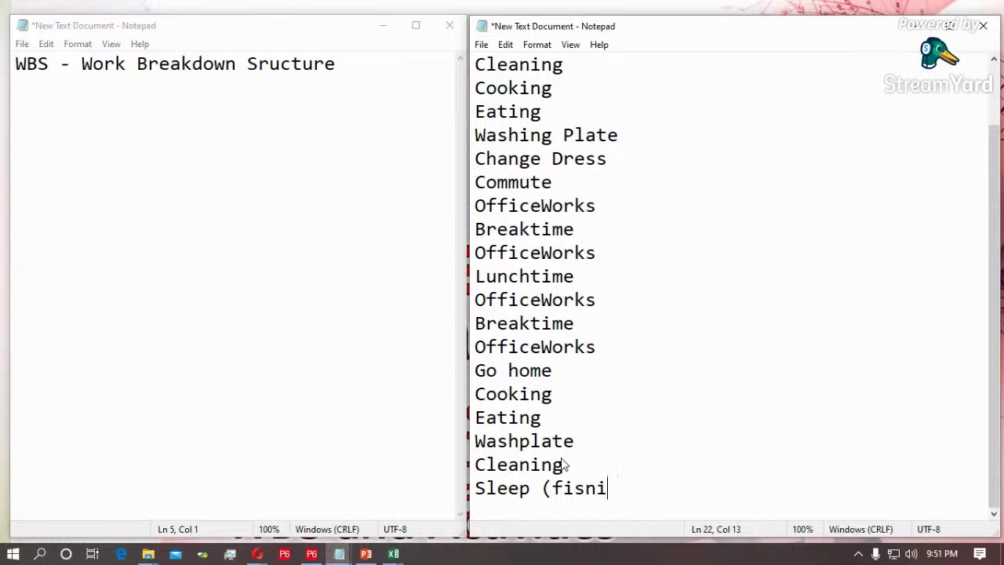
type("sh Mile")
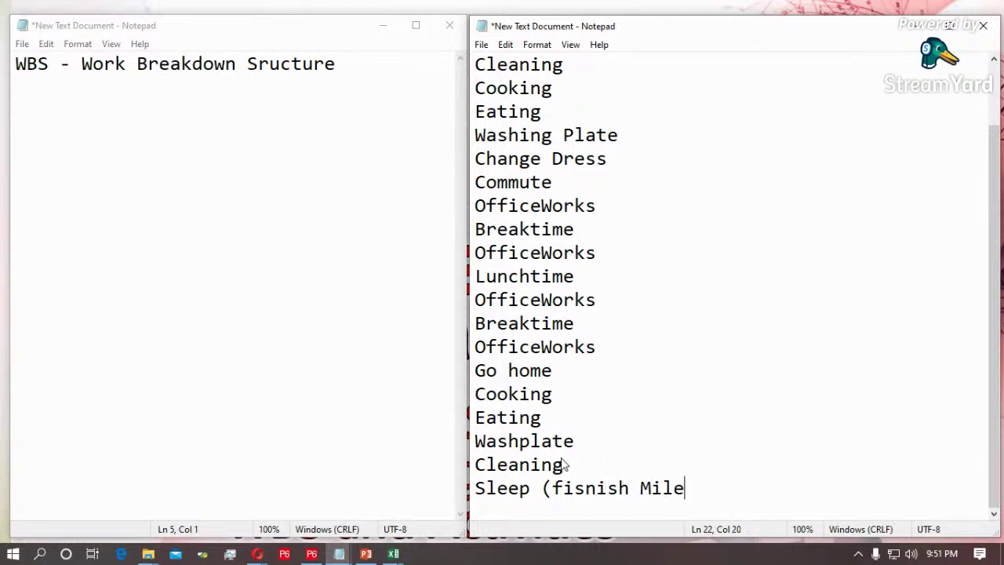
type("stone)")
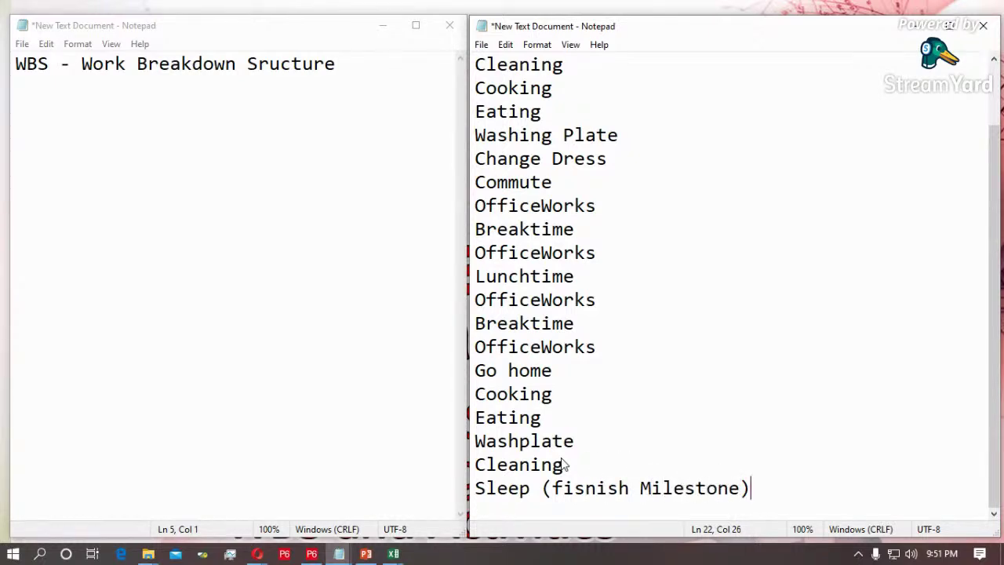
Correct the Sleep line to read 'Sleep (Finish Milestone)'.
left_click(578, 488)
key("Delete")
key("Left")
key("BackSpace")
type("F")
Append '(Start Milestone)' to the Wake Up line.
scroll(618, 318, "up", 1)
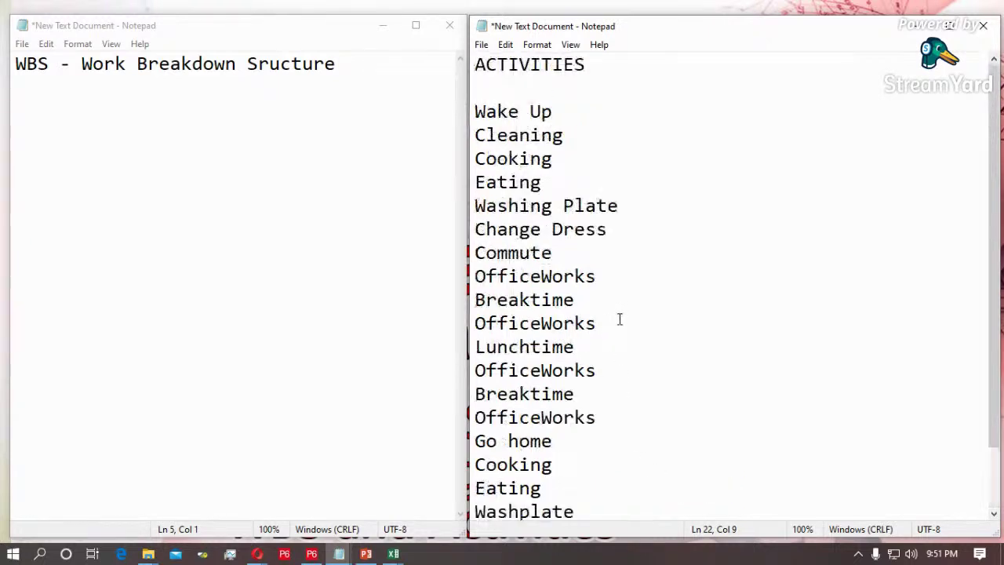
scroll(628, 329, "down", 1)
scroll(605, 203, "up", 1)
left_click(565, 112)
type("(")
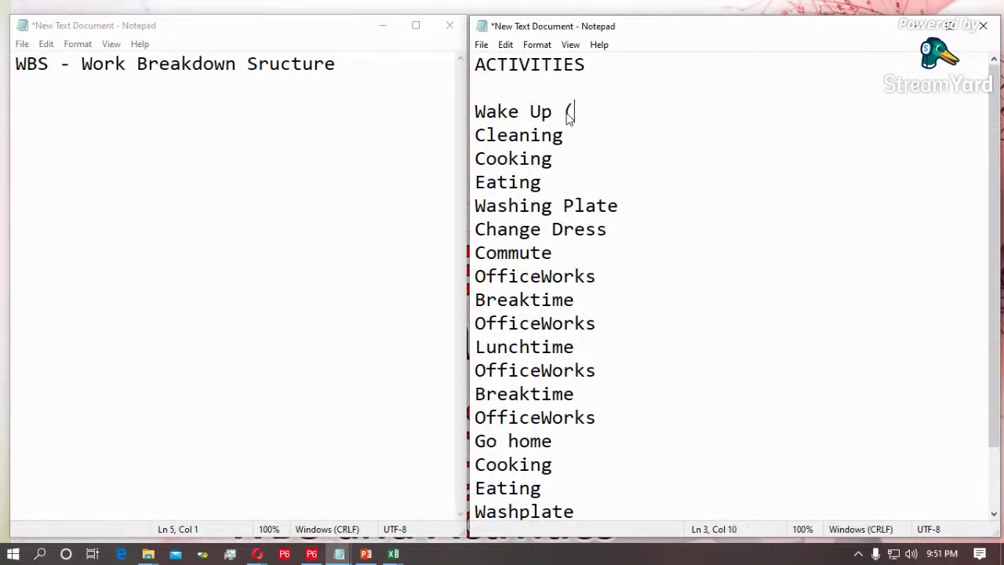
type("Start Milestone")
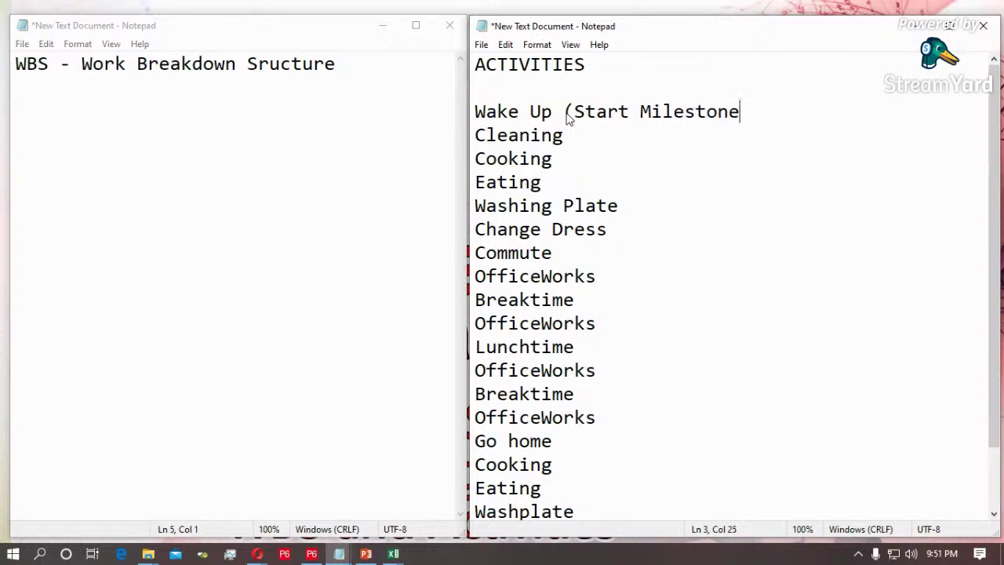
type(")")
scroll(579, 232, "down", 1)
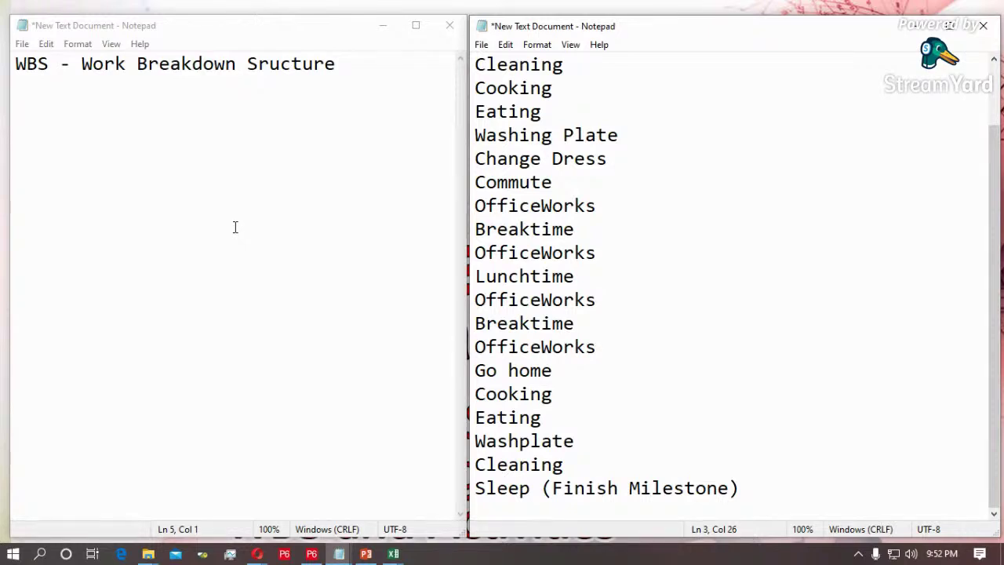
left_click(347, 72)
Under the WBS title, type Preparation, Ground Floor, Second Floor and Roof on separate lines.
key("Return")
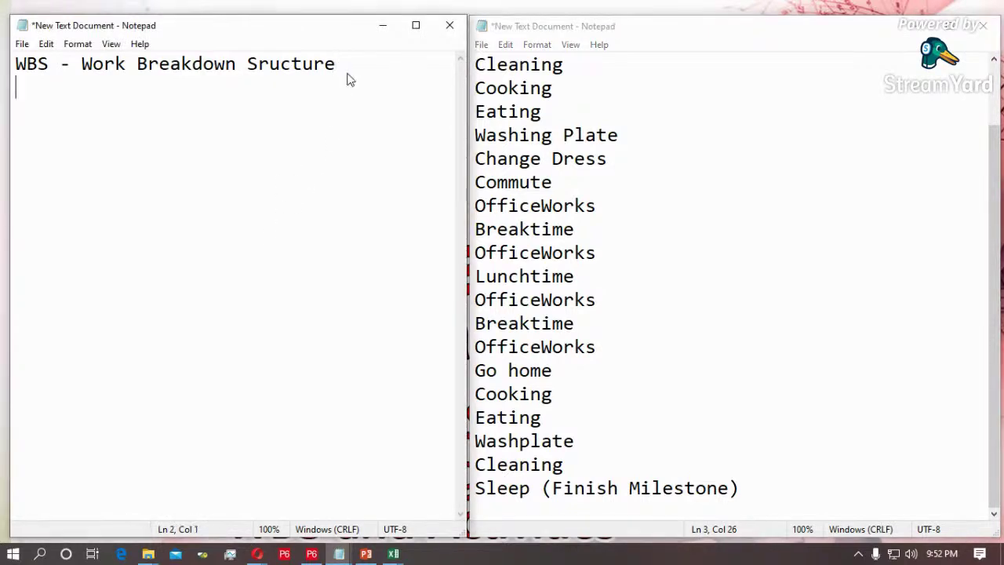
type("Preapra")
key("BackSpace")
key("BackSpace")
key("BackSpace")
key("BackSpace")
type("paration")
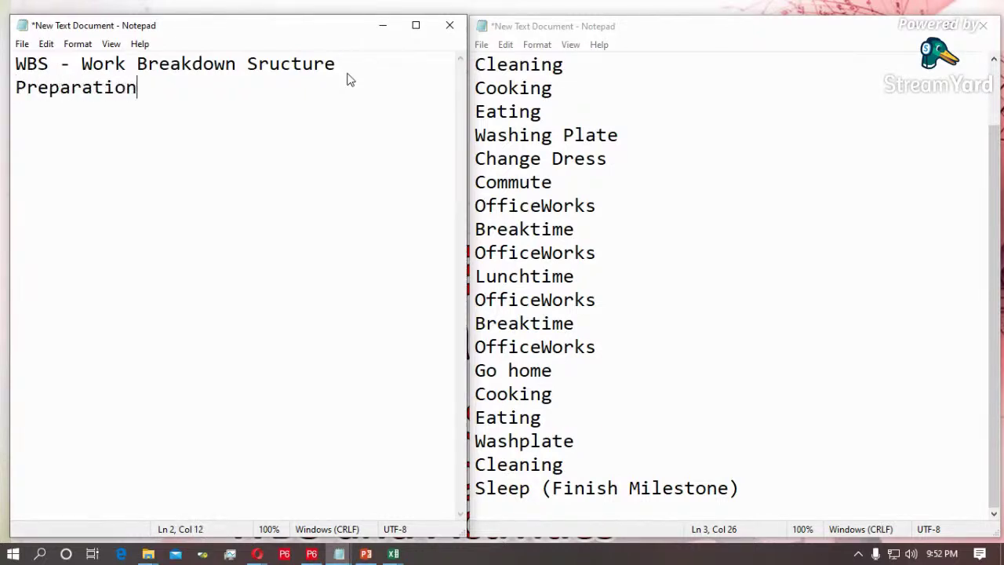
key("Return")
type("F")
key("BackSpace")
type("Ground Floor")
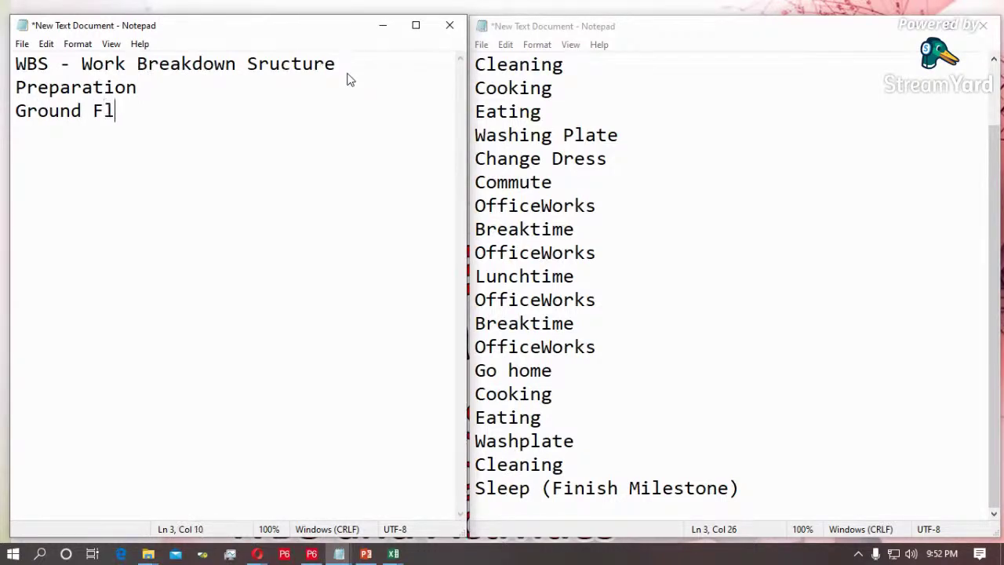
key("Return")
type("Second Floor")
key("Return")
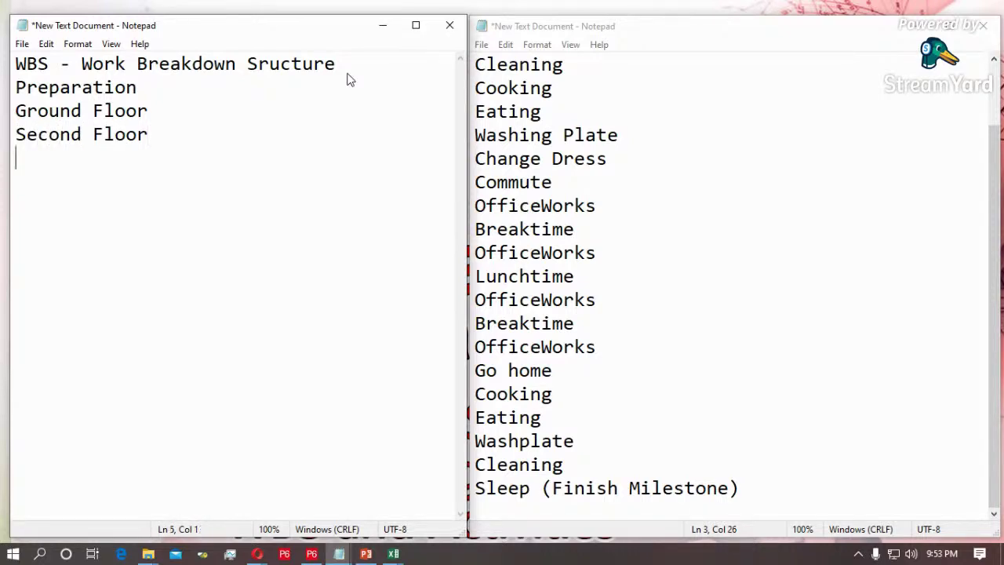
type("Rof")
key("Return")
key("BackSpace")
key("BackSpace")
type("of")
Add a blank line after Preparation, append '1' to it, and select the Ground Floor to Roof lines.
left_click(146, 92)
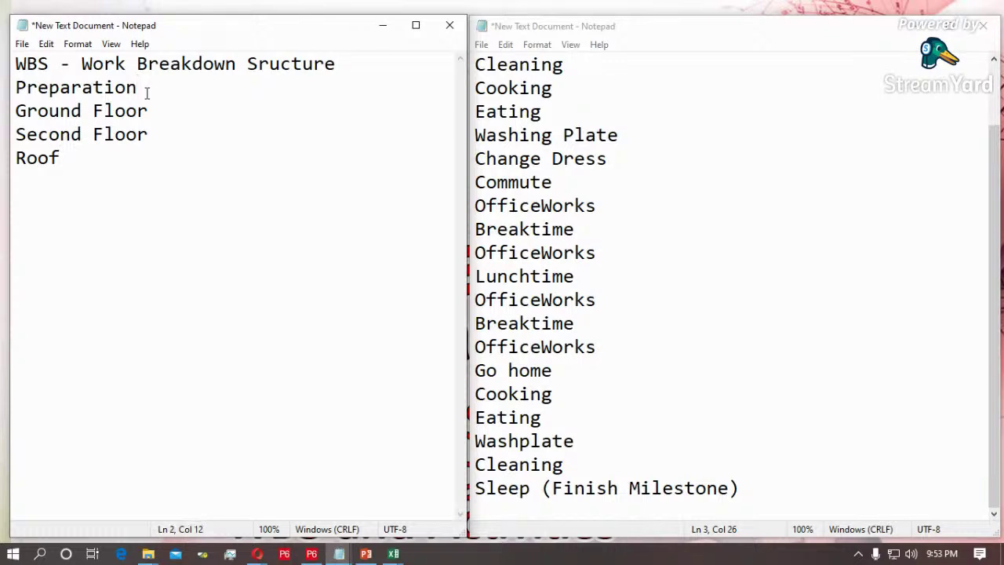
key("Return")
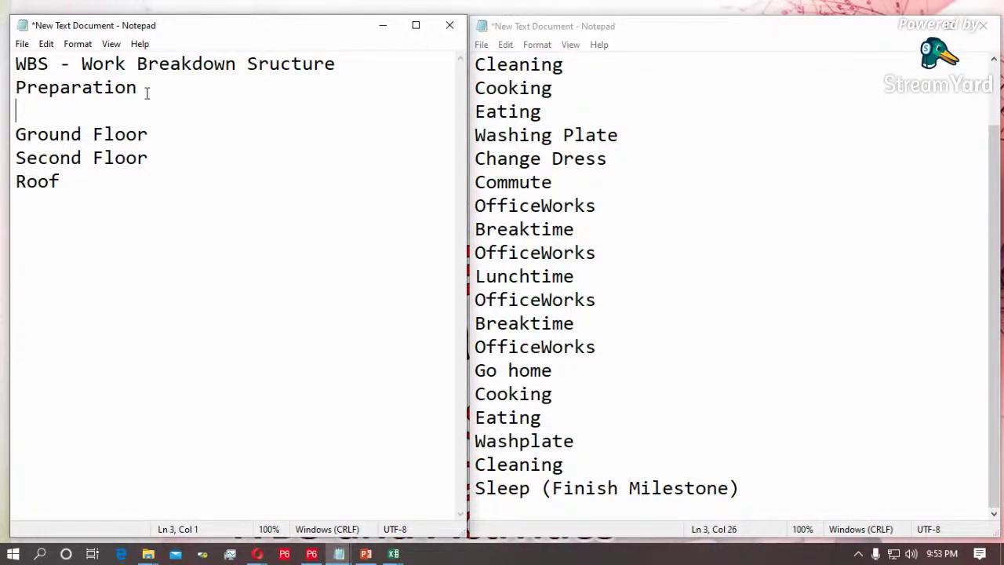
left_click(140, 89)
type("1")
key("BackSpace")
type("1")
left_click_drag(94, 187, 13, 89)
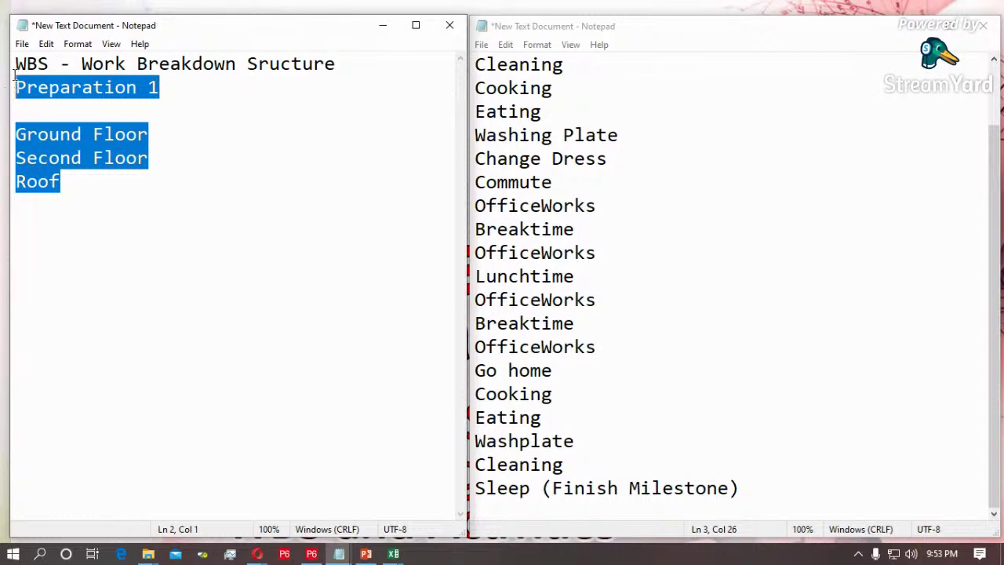
Delete the draft WBS entries and select the Wake Up to Change Dress activities in the list.
key("Delete")
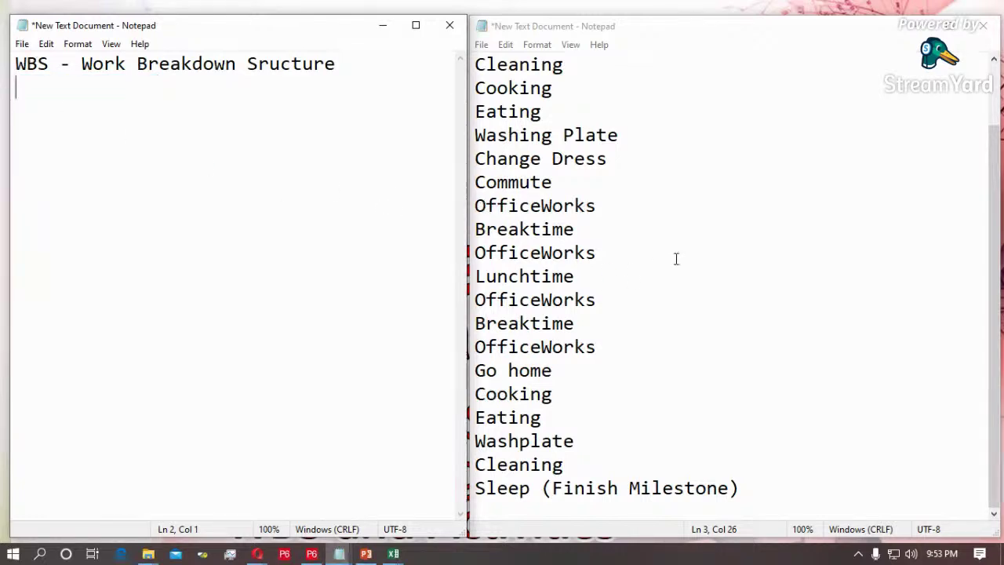
scroll(674, 258, "up", 1)
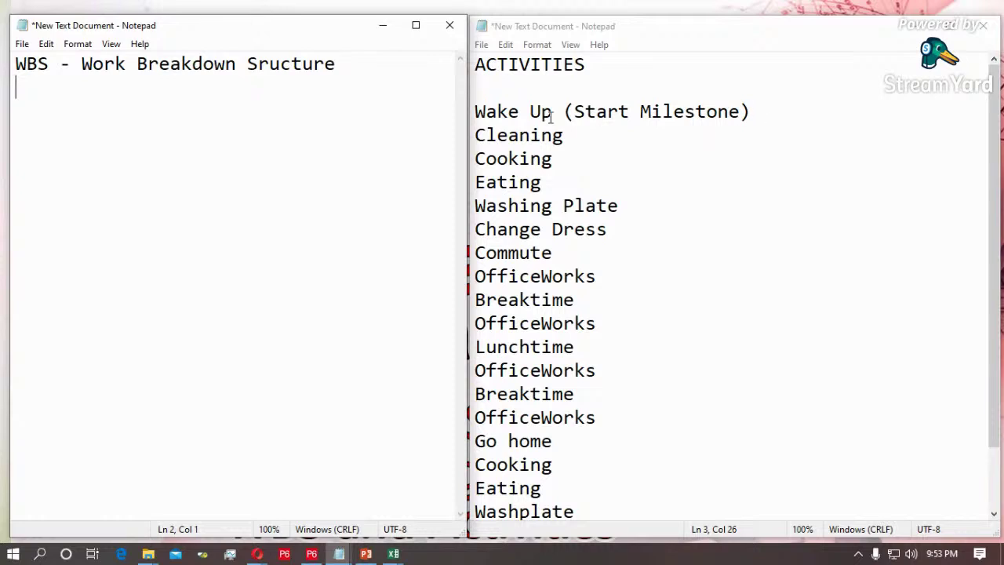
left_click(475, 116)
left_click_drag(476, 161, 476, 253)
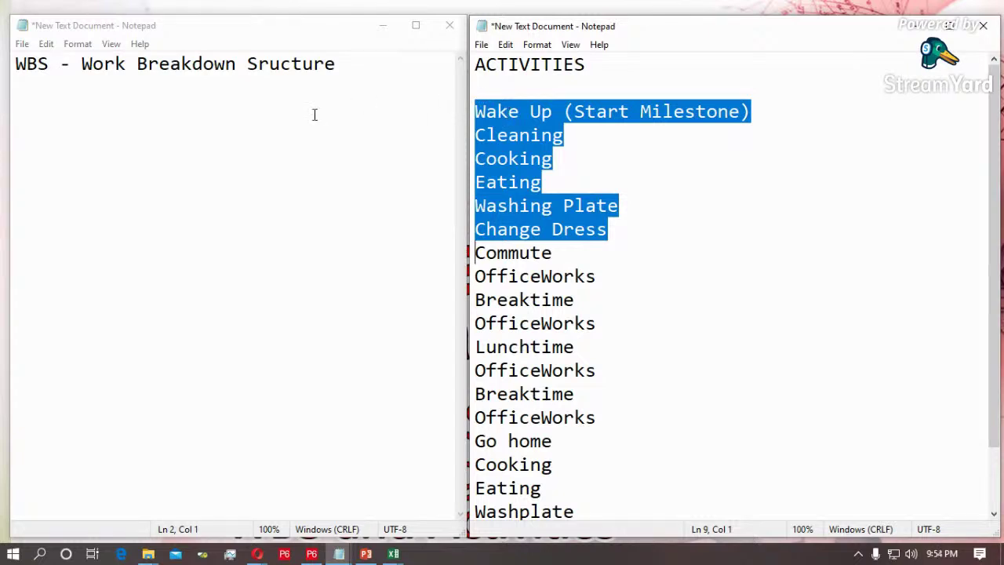
Type the headings Home Preparation, Office Time and Home Time on separate lines.
left_click(239, 119)
type("Home Pra")
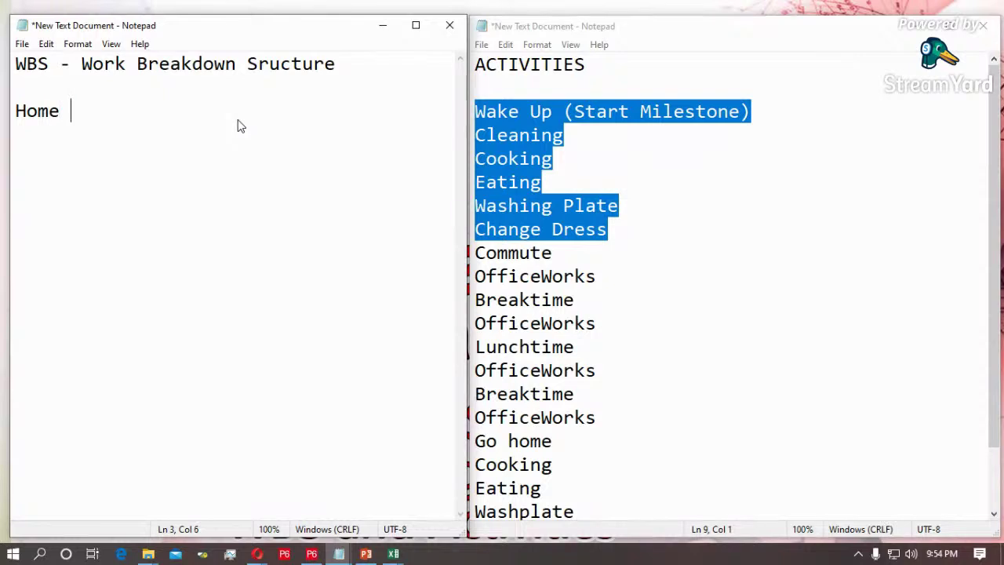
key("BackSpace")
key("BackSpace")
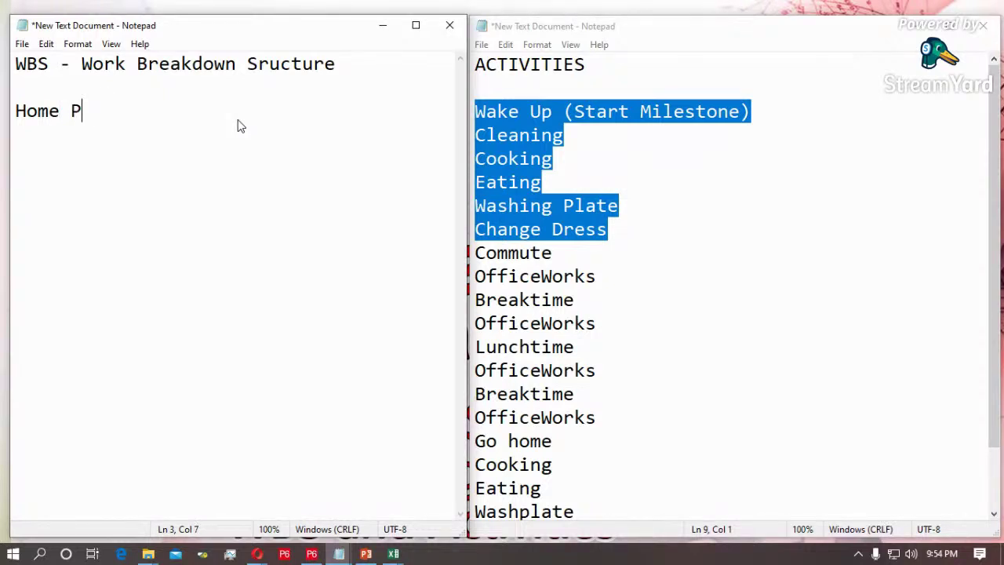
type("repara")
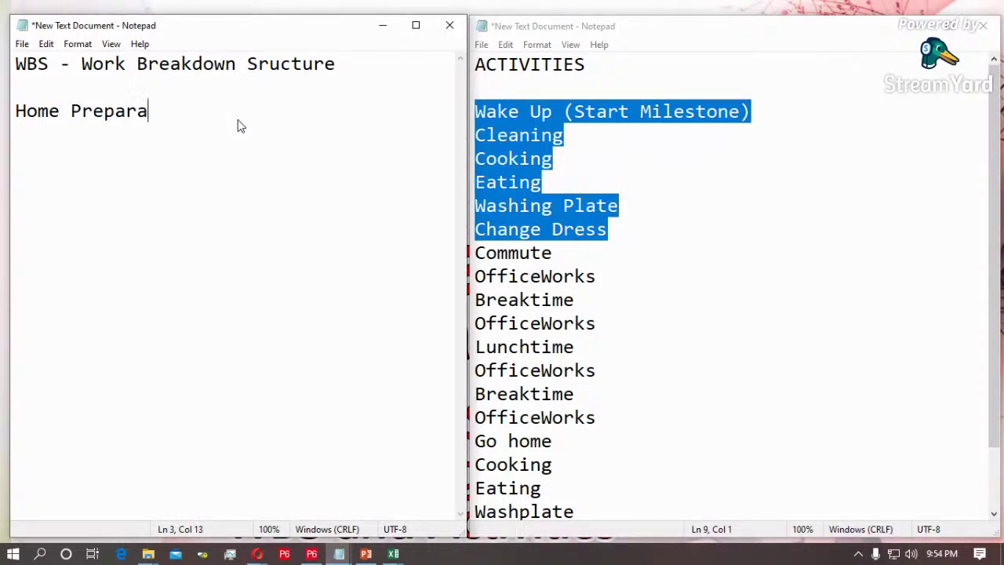
type("tion")
key("Return")
type("Offic")
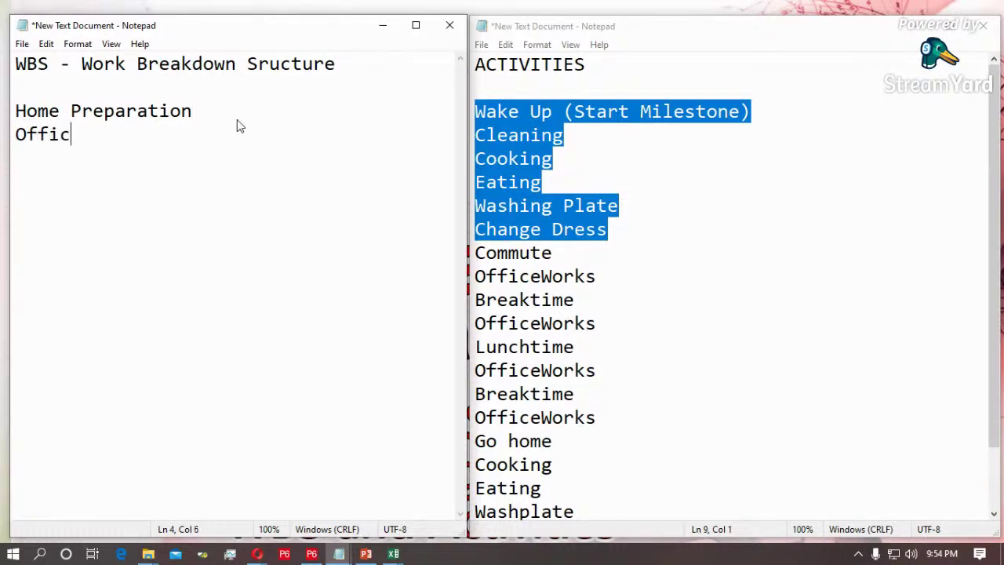
type("e Time")
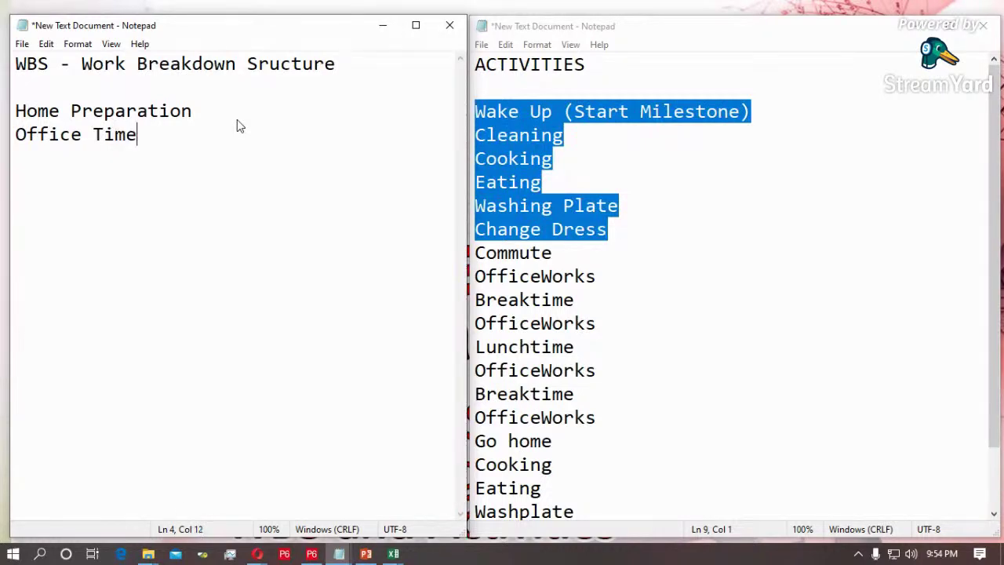
key("Return")
type("Hom")
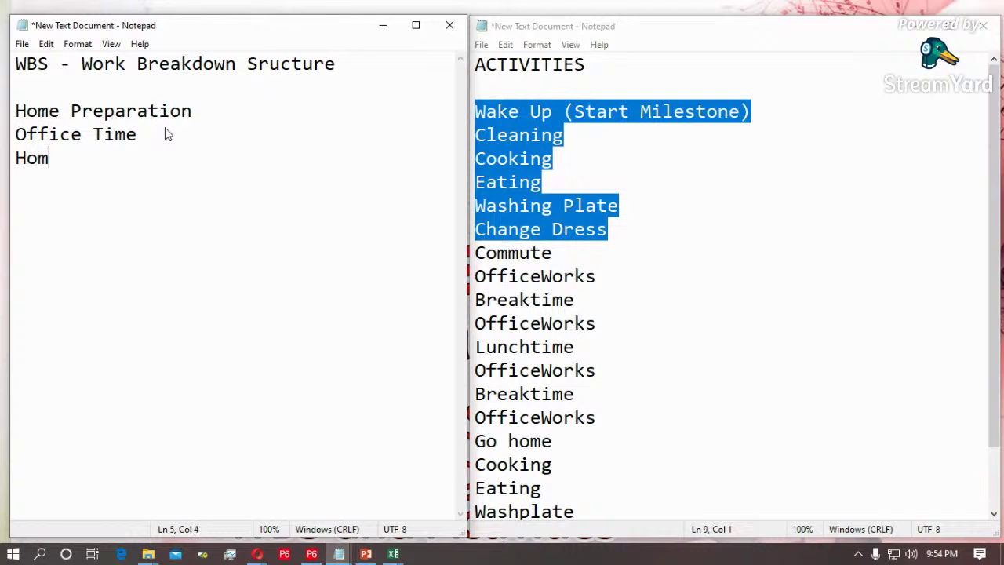
type("e Time")
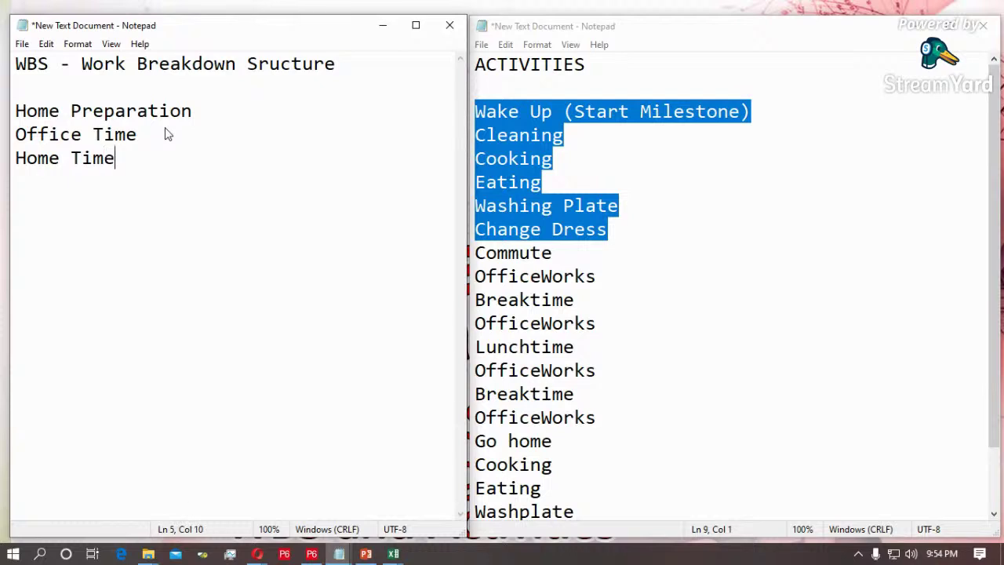
Open a blank line under Home Preparation and select the Wake Up to Change Dress activities.
left_click(212, 112)
key("Return")
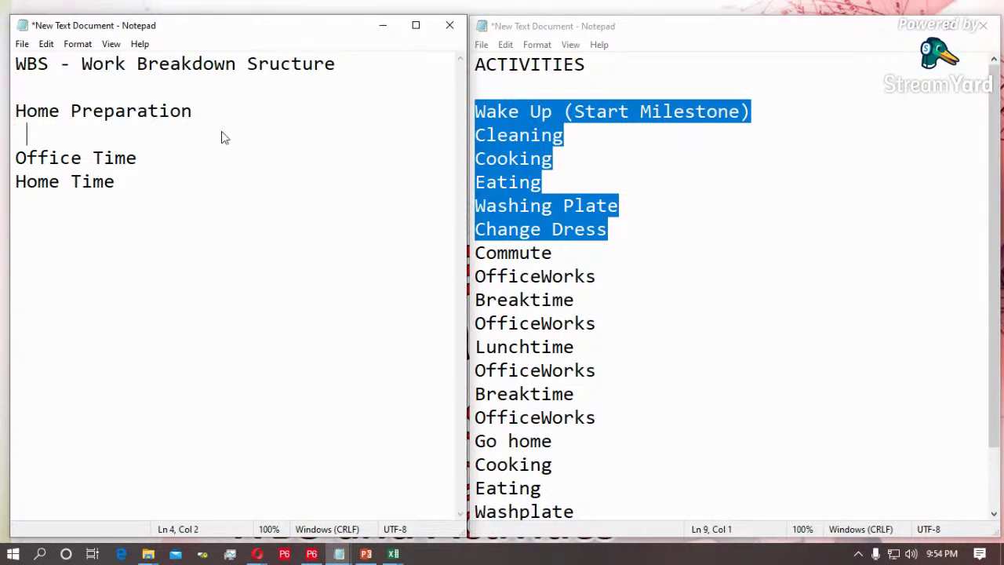
left_click_drag(619, 238, 478, 111)
key("ctrl+c")
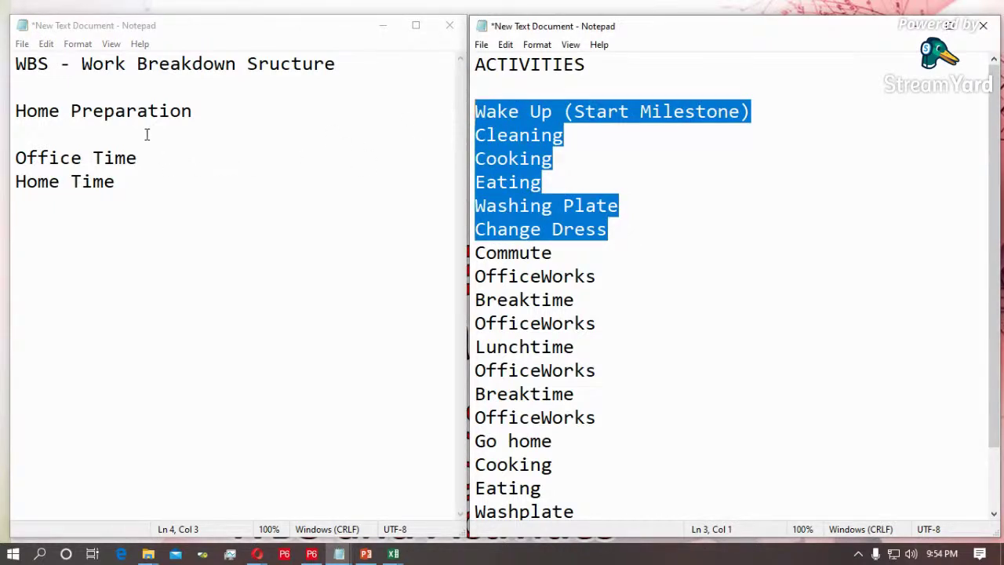
Paste the six morning activities under Home Preparation and indent each one with Tab.
left_click(146, 134)
key("ctrl+v")
left_click(16, 157)
key("Tab")
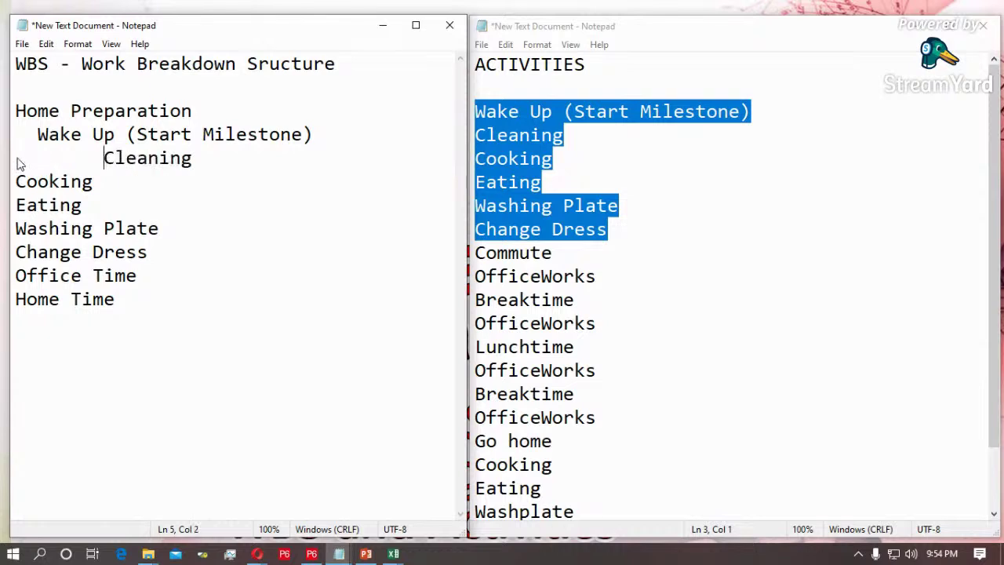
left_click(37, 134)
key("Tab")
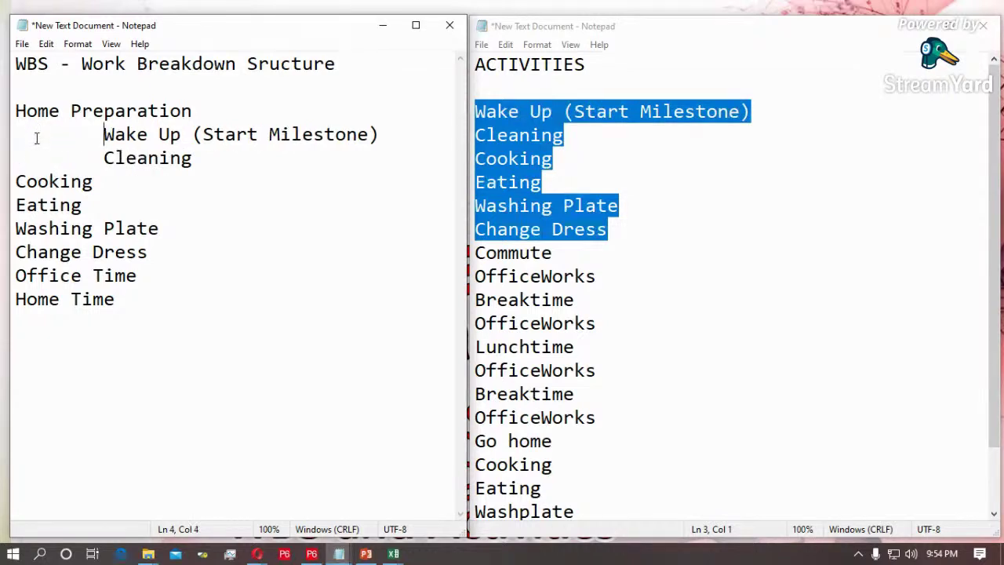
left_click(18, 179)
key("Tab")
left_click(17, 204)
key("Tab")
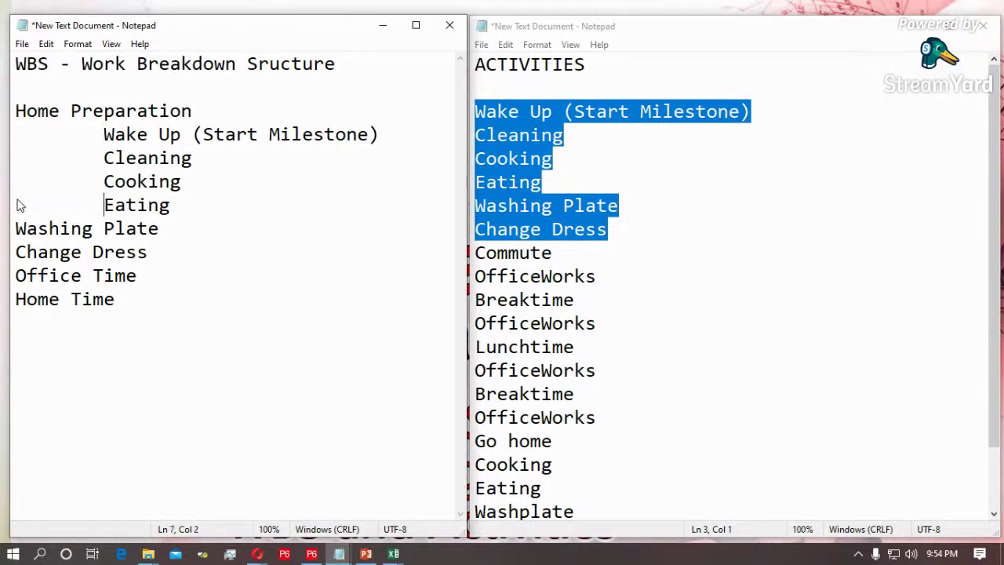
left_click(17, 225)
key("Tab")
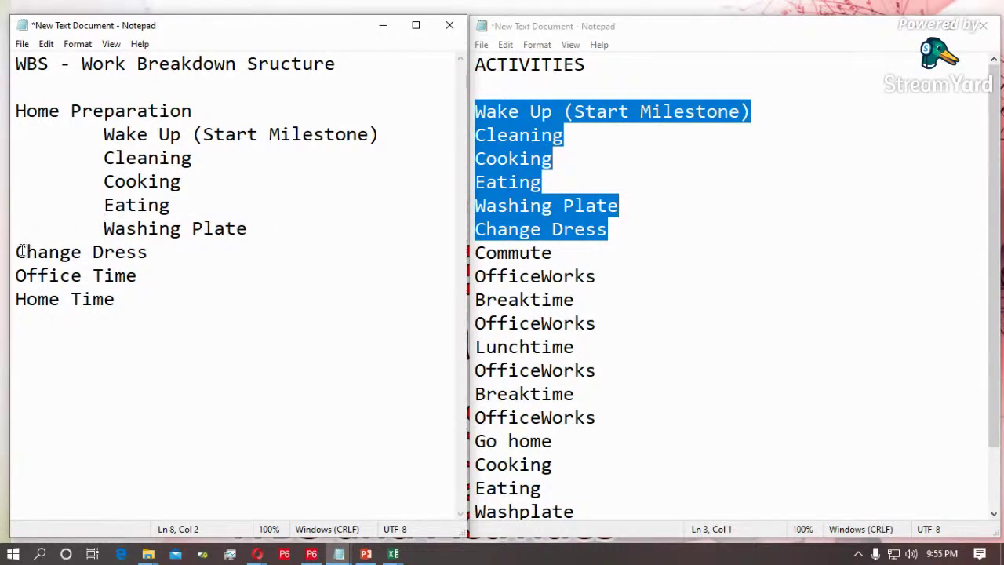
key("Tab")
Open a line under Office Time and paste the seven office activities there.
left_click(153, 276)
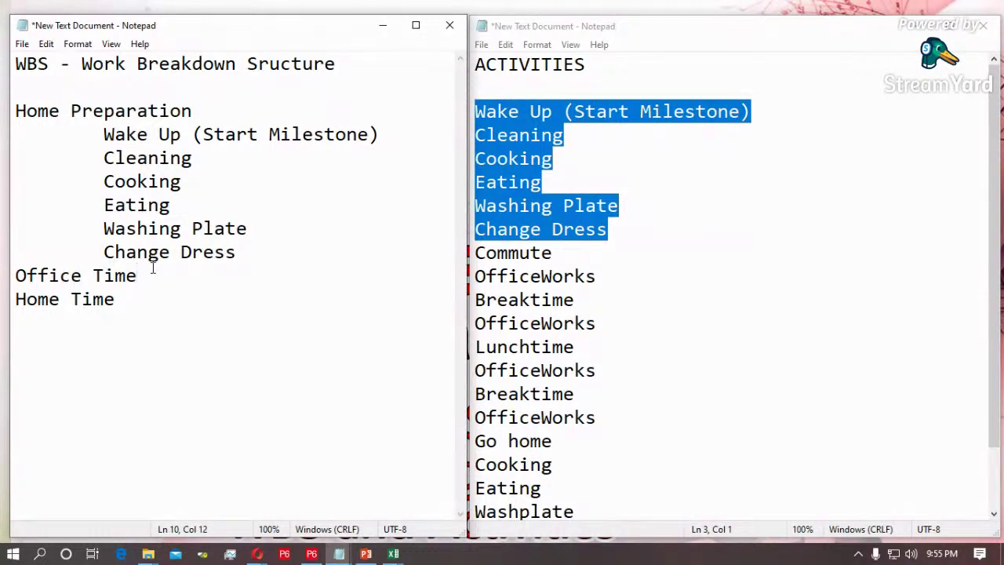
key("Return")
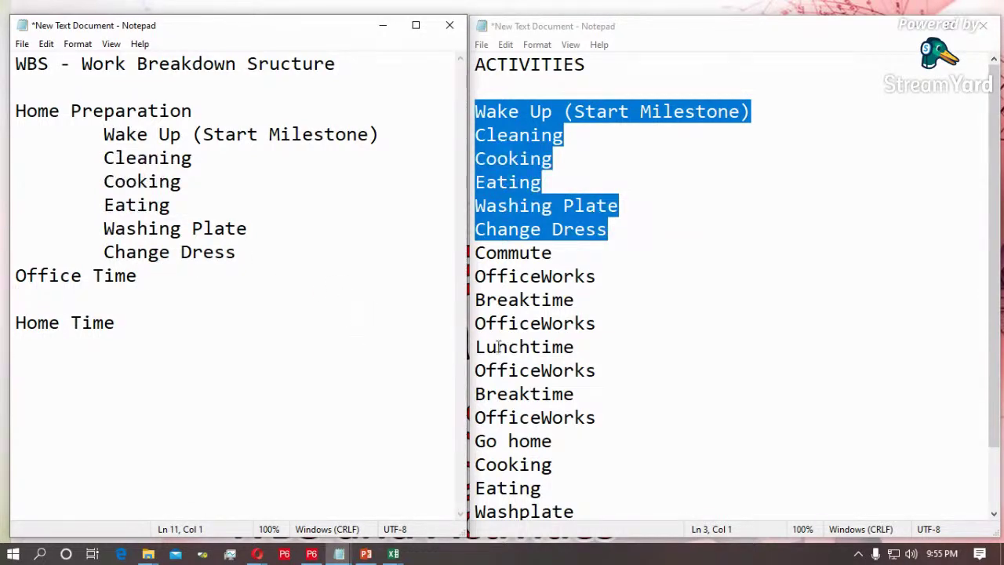
left_click_drag(603, 423, 466, 270)
key("ctrl+c")
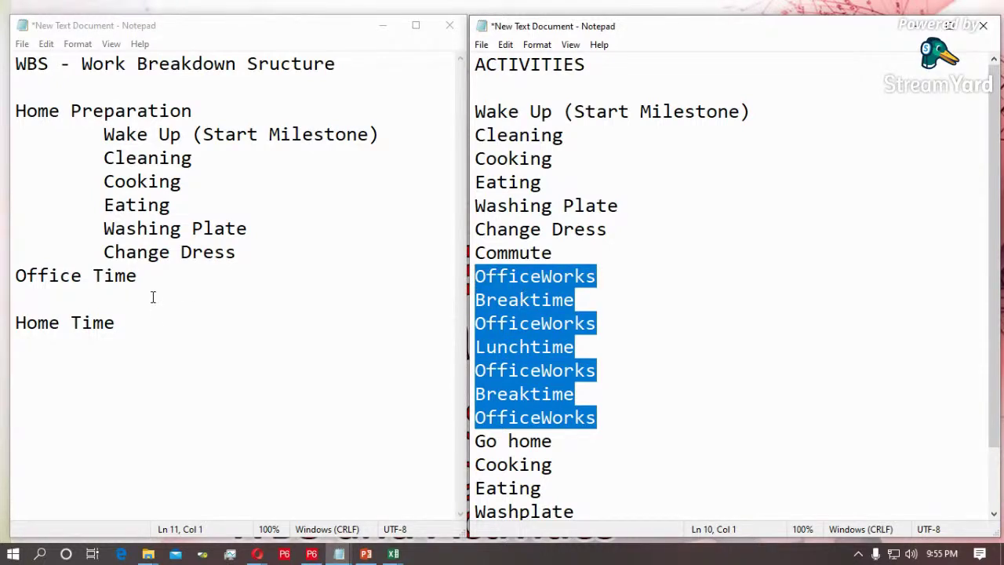
left_click(153, 298)
key("ctrl+v")
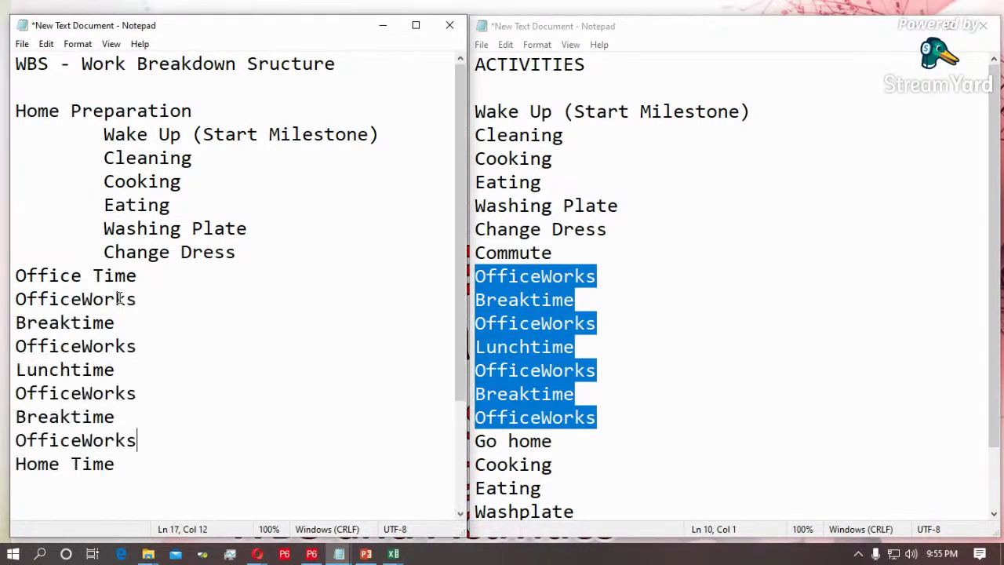
Indent the OfficeWorks, Breaktime and Lunchtime lines under Office Time.
left_click(17, 299)
key("Tab")
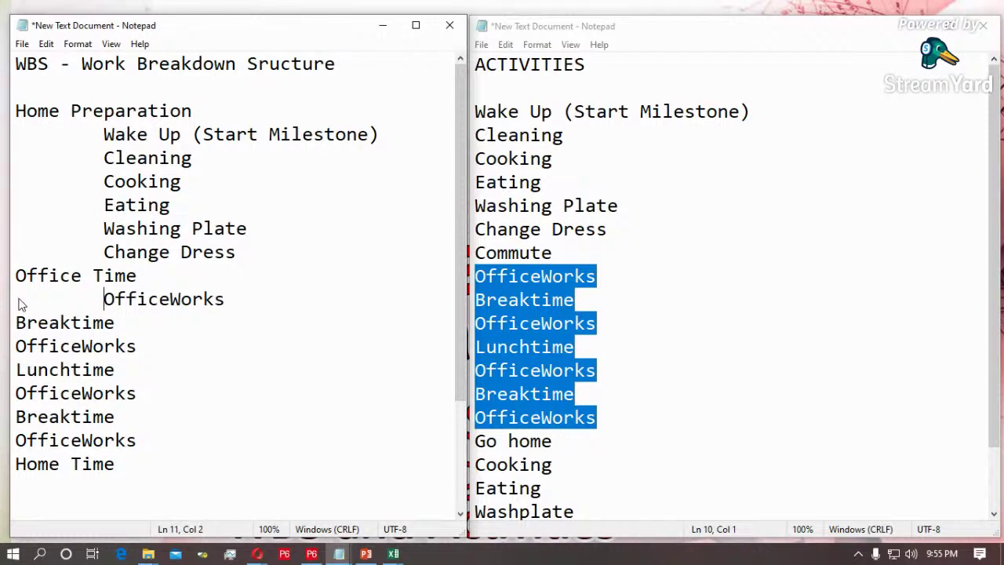
key("Down")
key("Tab")
key("Home")
key("Down")
key("Tab")
key("Home")
key("Down")
key("Tab")
key("Home")
key("Down")
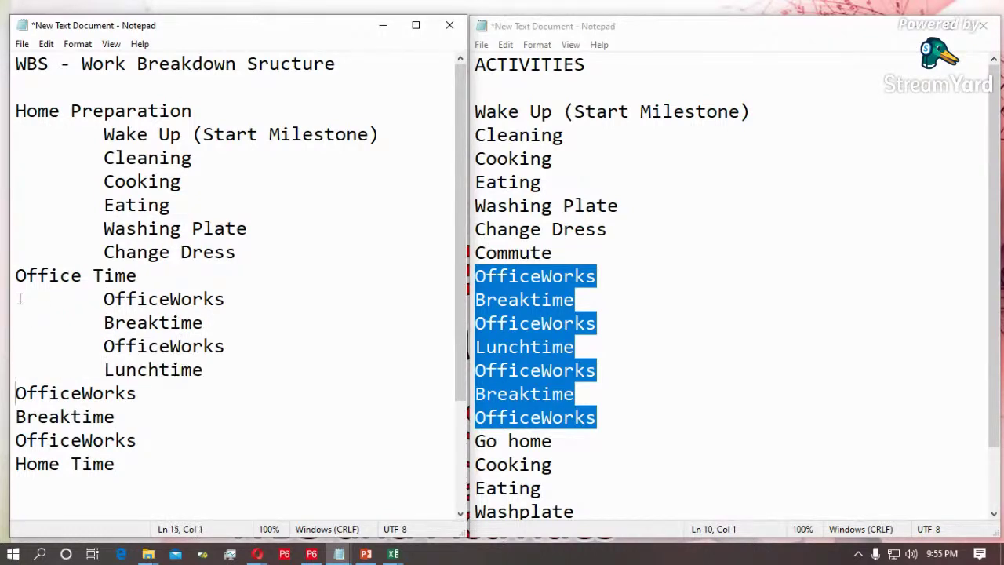
key("Tab")
key("Home")
key("Down")
key("Tab")
key("Tab")
key("Down")
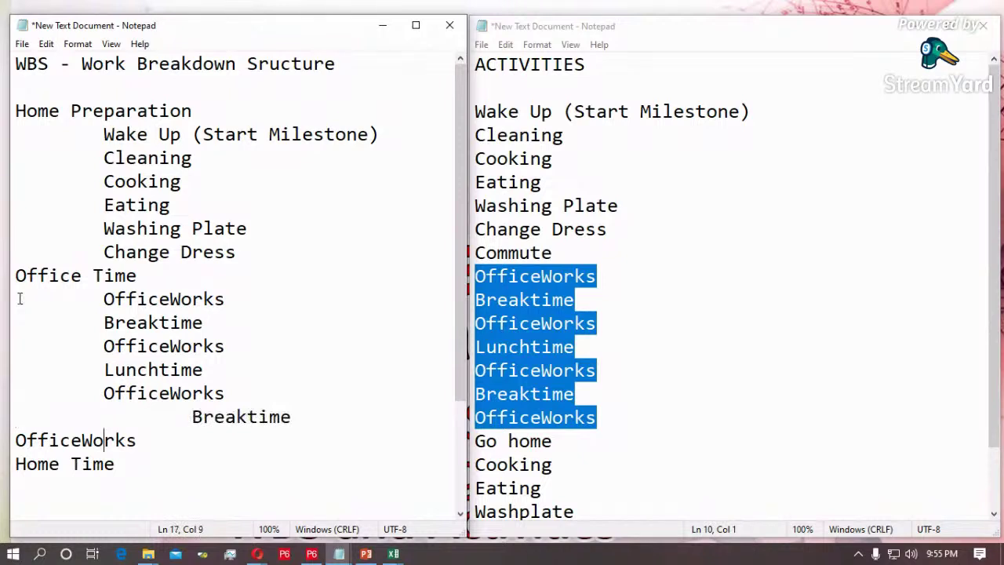
key("Delete")
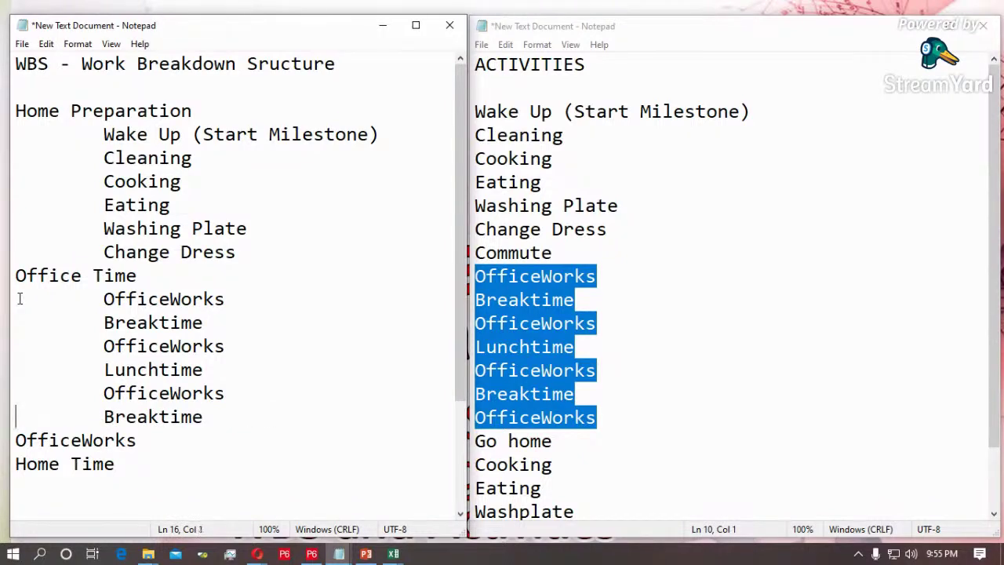
key("Down")
key("Tab")
Select the evening activities, Go home through Sleep, in the activity list.
scroll(487, 422, "down", 1)
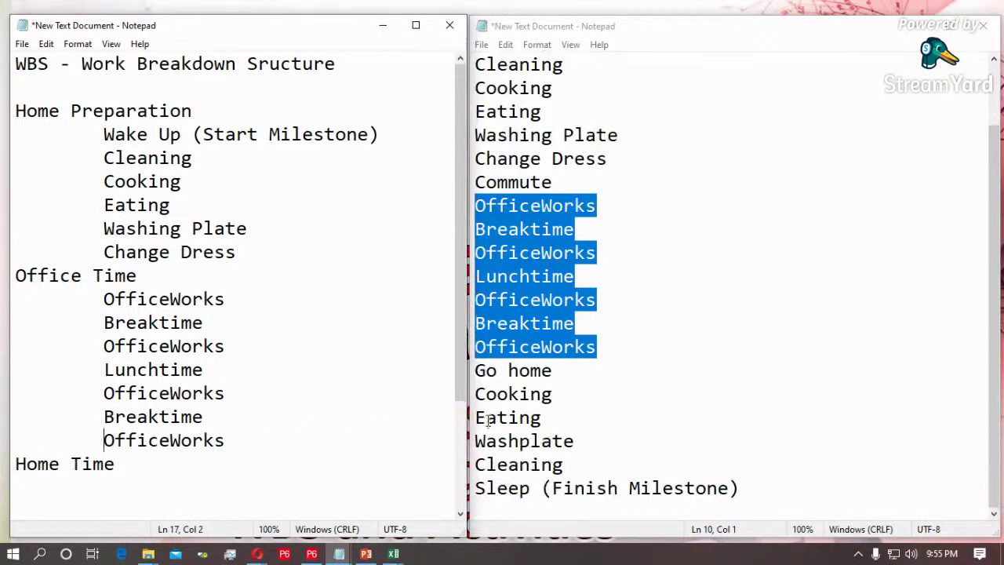
left_click(749, 490)
left_click_drag(749, 490, 383, 383)
key("ctrl+c")
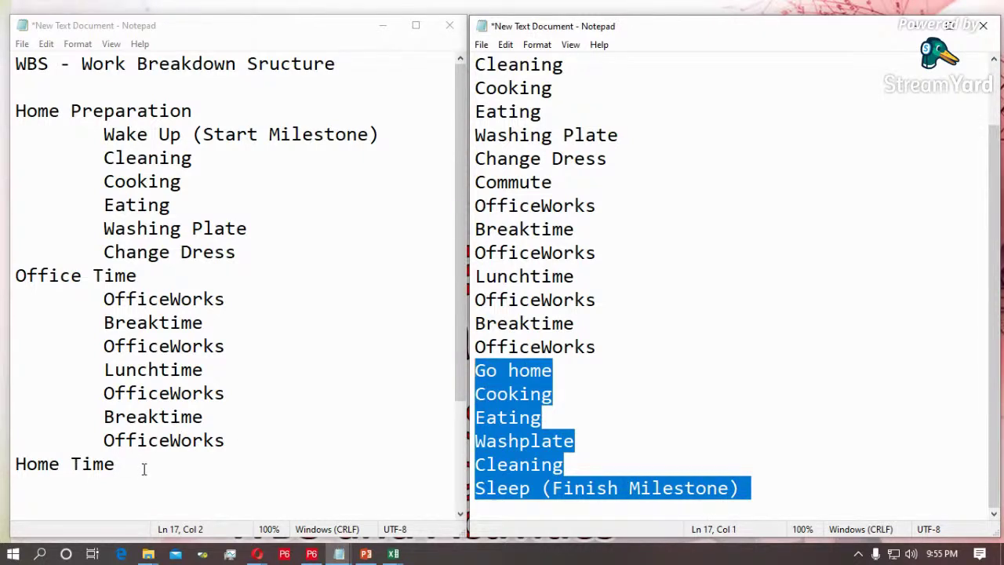
Append PM to the Home Time heading and AM to Home Preparation.
left_click(147, 462)
type("PM")
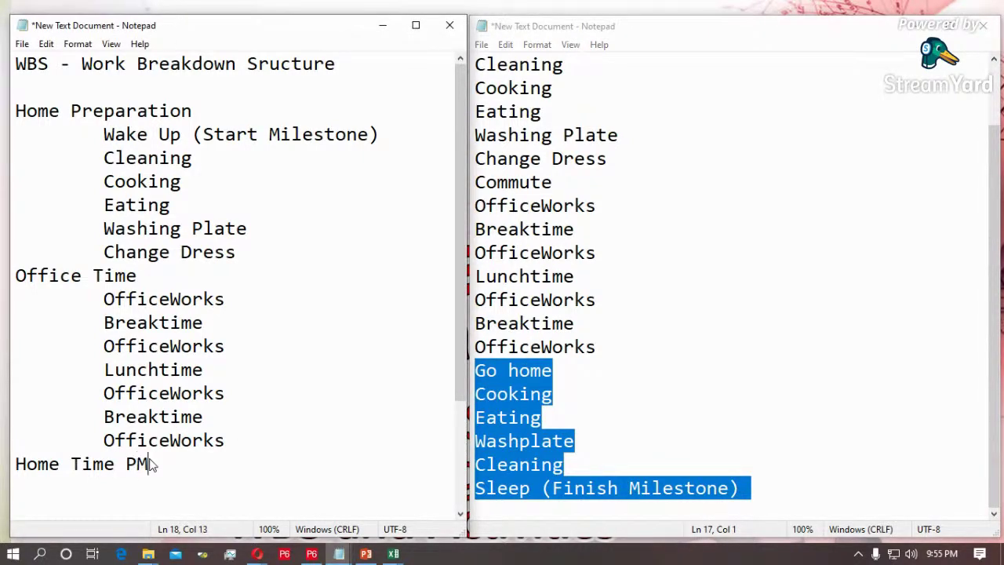
left_click(220, 110)
type("AM")
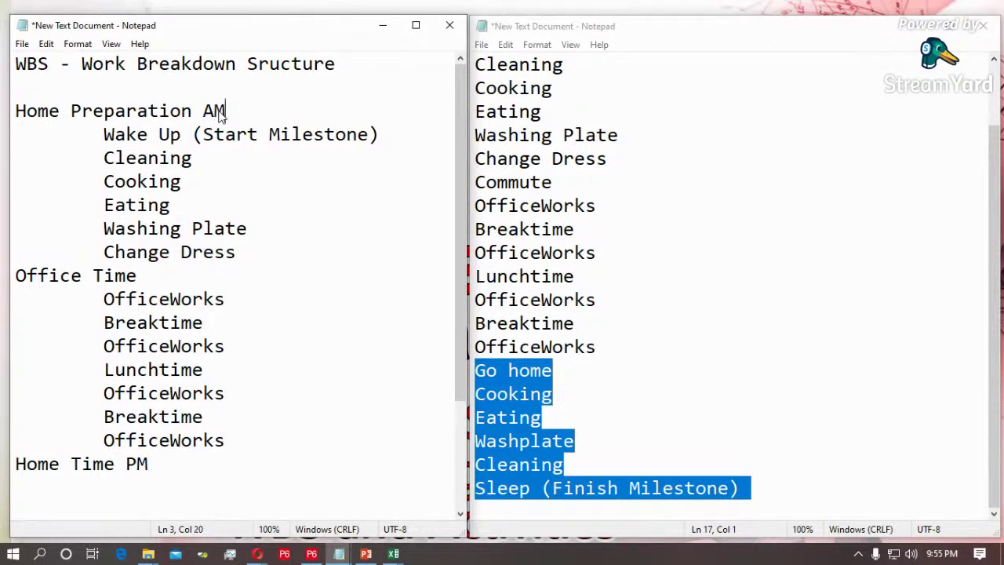
Paste the evening activities under Home Time PM and indent Go home, Cooking, Eating and Washplate.
left_click(43, 488)
key("ctrl+v")
left_click(15, 369)
key("Tab")
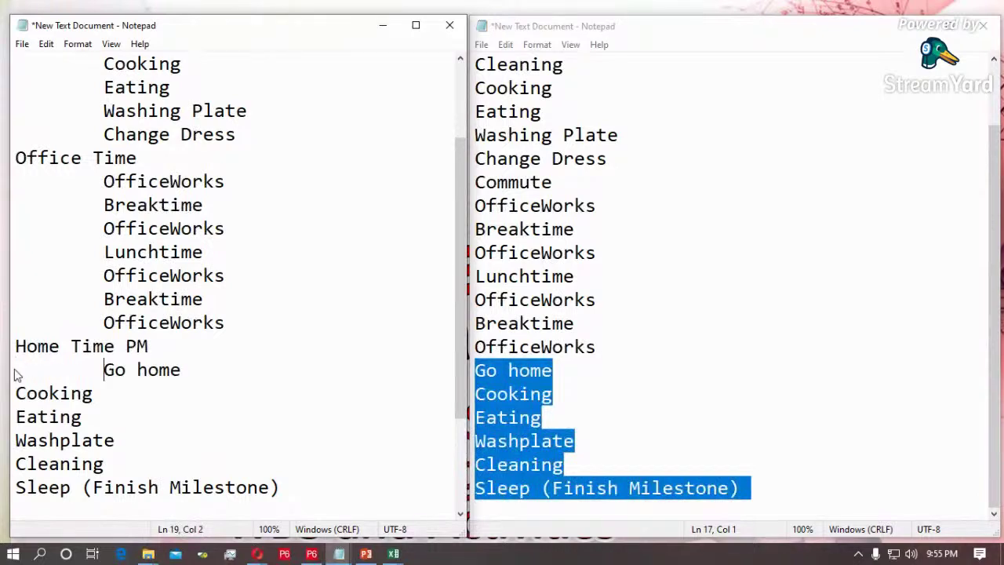
key("Down")
key("Tab")
key("Left")
key("Down")
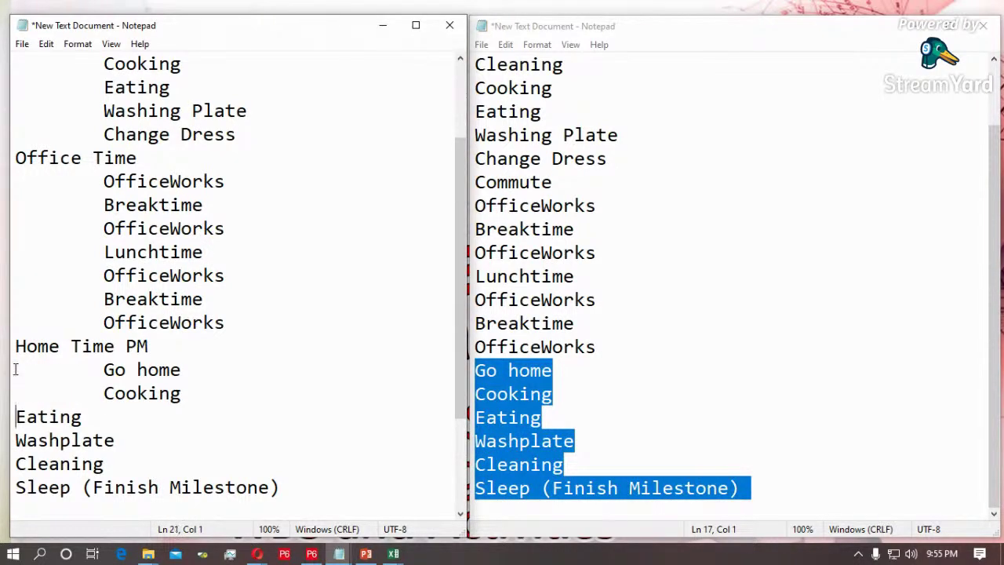
key("Tab")
key("Left")
key("Down")
key("Tab")
Indent Cleaning and Sleep under Home Time PM.
key("Left")
key("Down")
key("Tab")
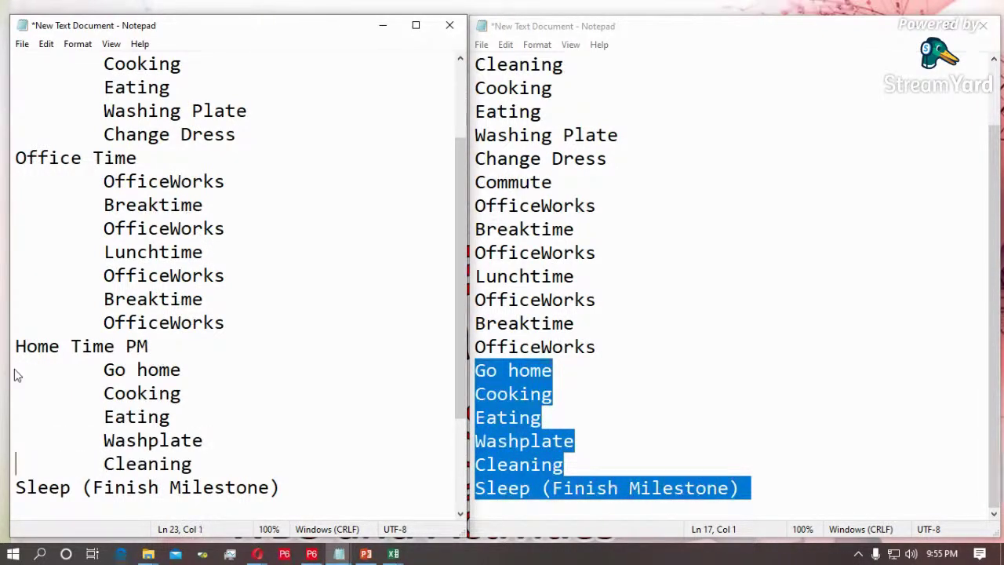
key("Left")
key("Down")
key("Tab")
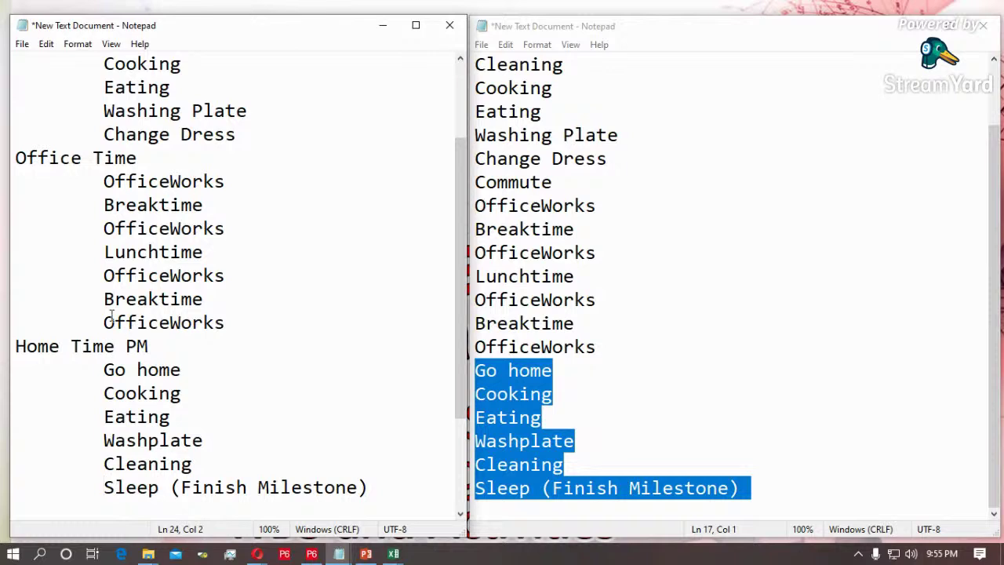
Clear the list selection and minimize the activities list Notepad.
scroll(77, 146, "up", 2)
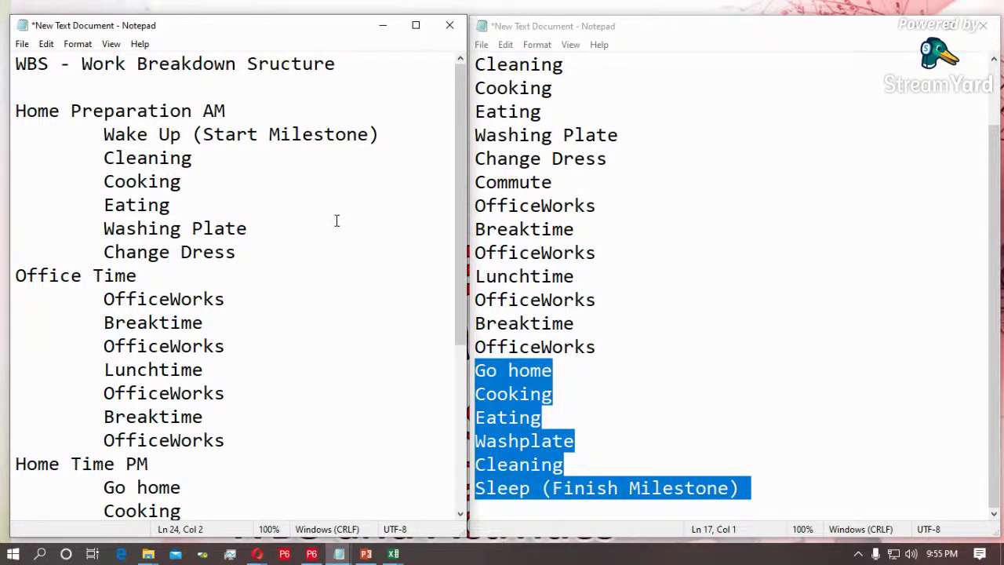
left_click(675, 219)
left_click(244, 245)
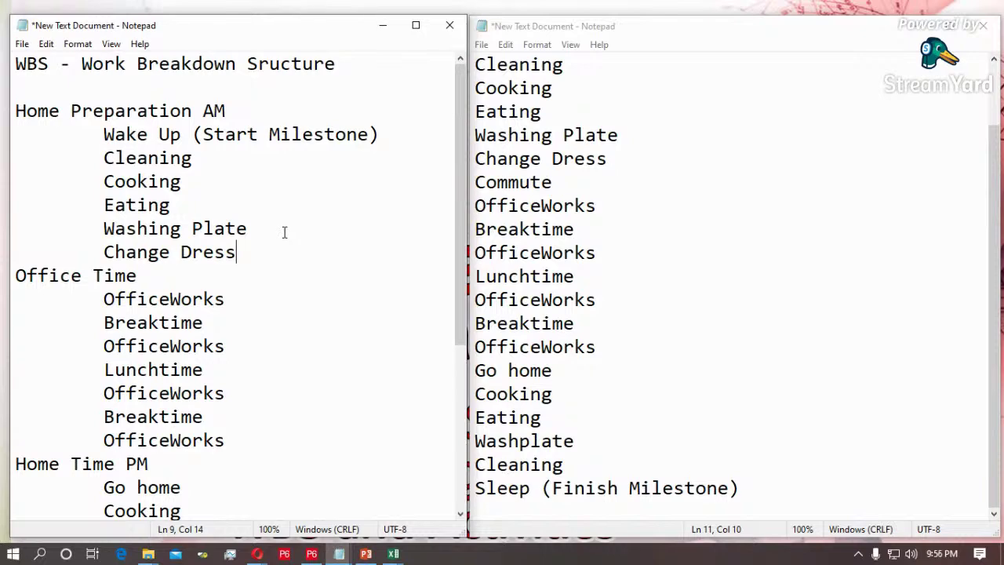
left_click(168, 204)
left_click(696, 163)
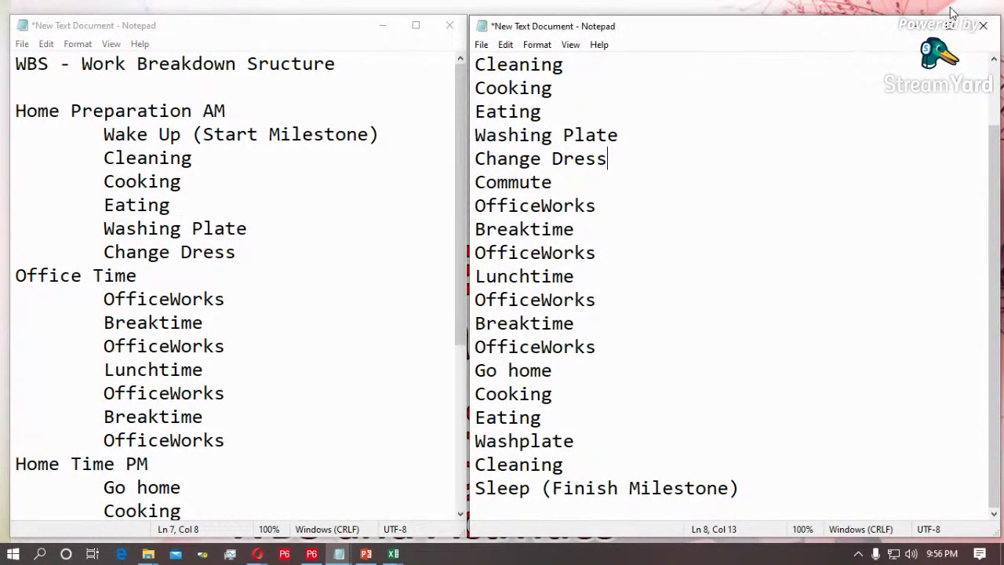
left_click(914, 27)
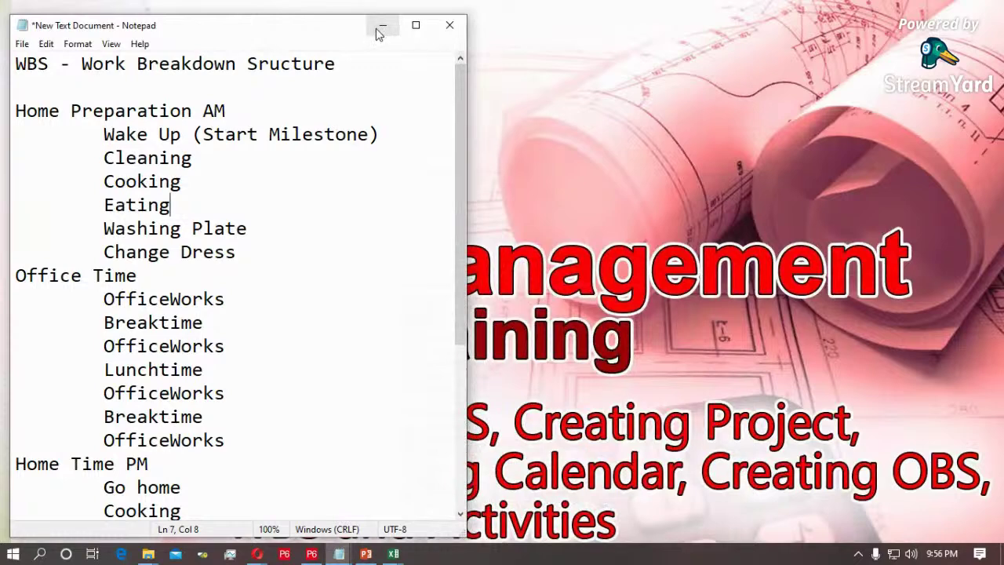
In the TSR project, add two more New Activity rows after A1000, giving A1000–A1020.
left_click(382, 26)
left_click(311, 553)
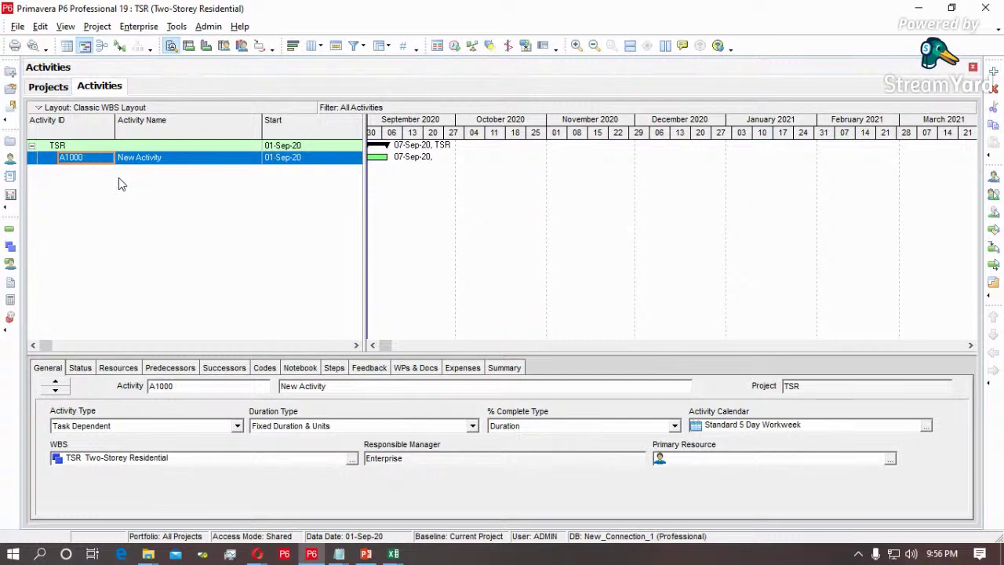
left_click(994, 72)
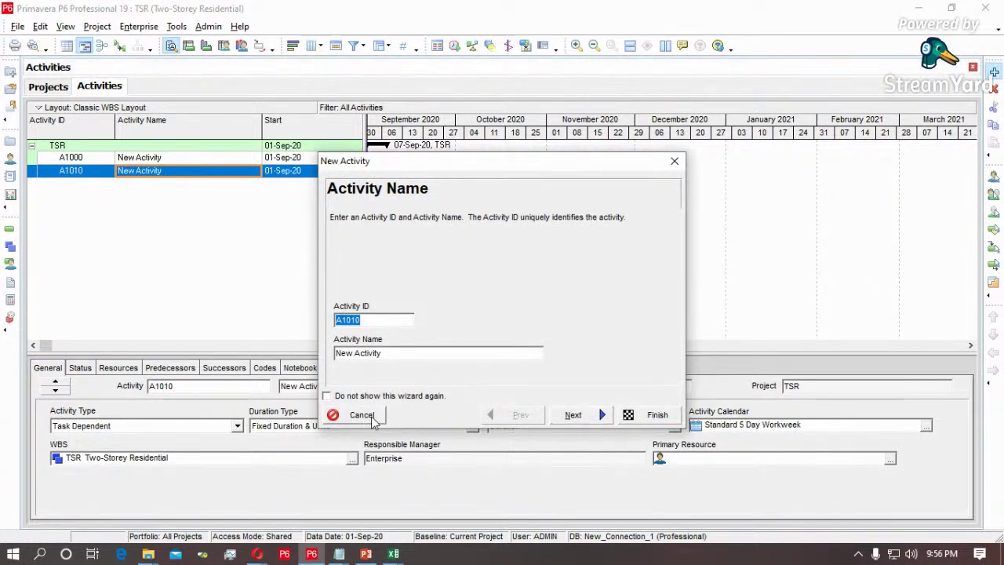
left_click(357, 415)
right_click(190, 283)
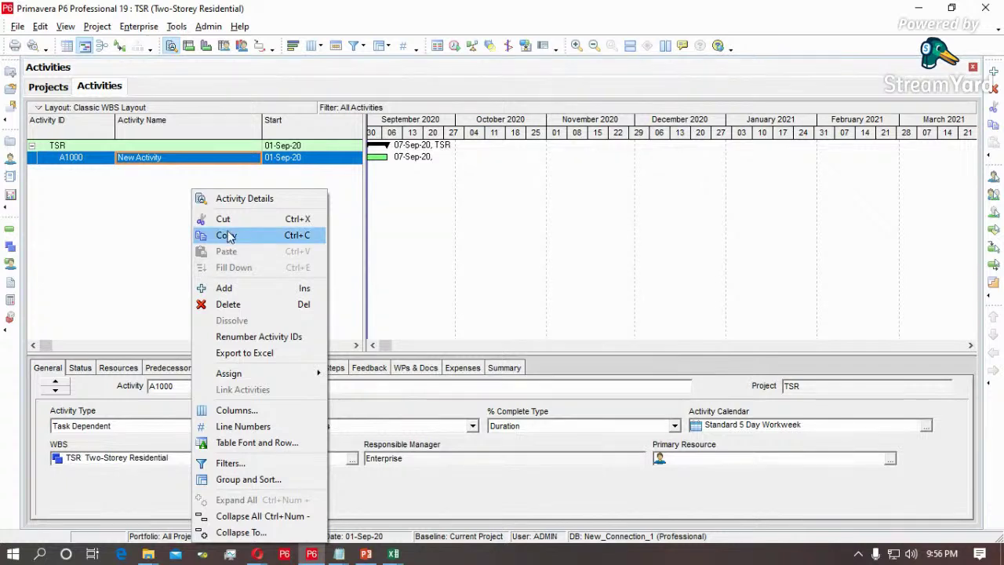
left_click(226, 288)
right_click(179, 271)
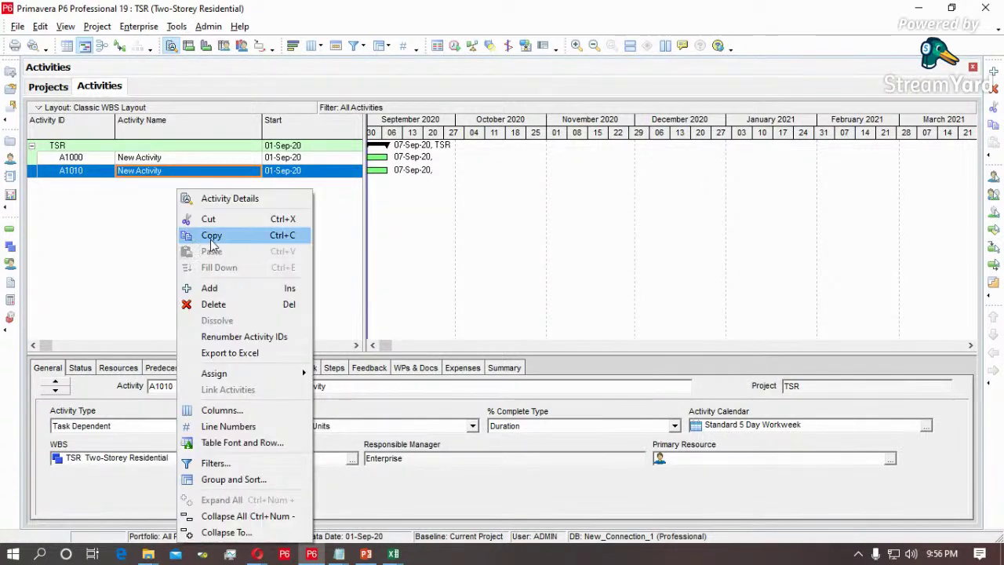
left_click(211, 287)
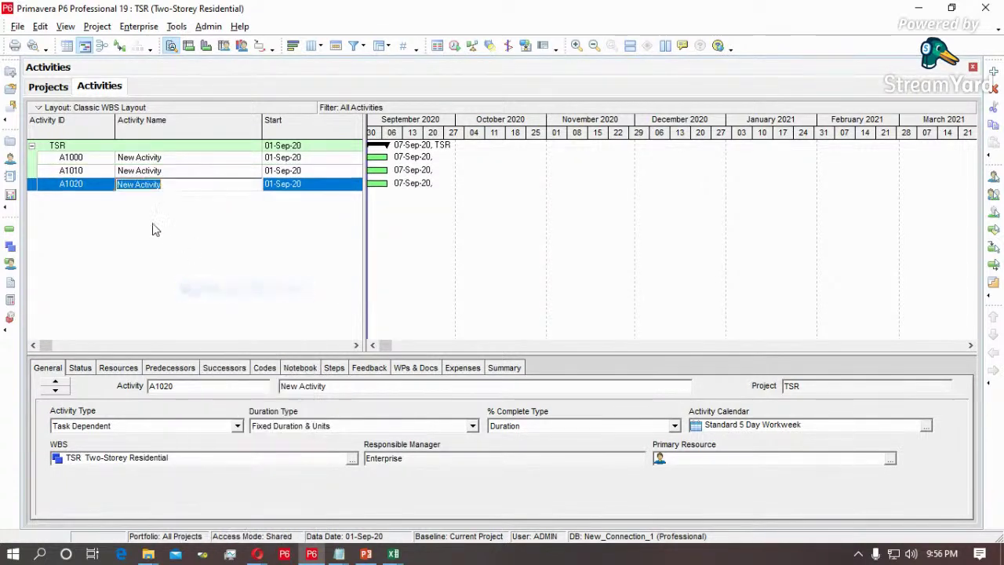
Copy A1000–A1020 and paste them after A1020, renumbered as A1030–A1050.
left_click(145, 161)
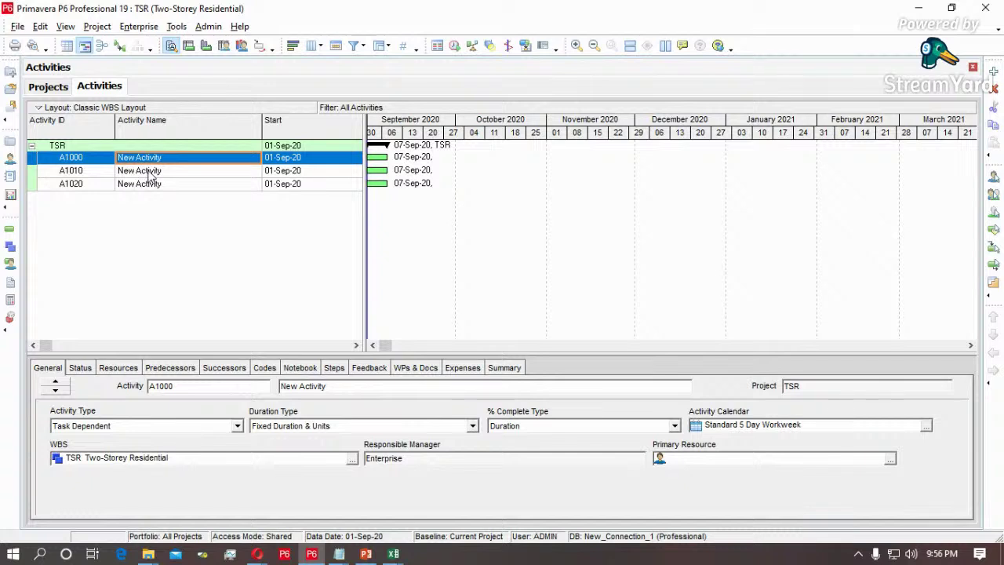
left_click(149, 186, "shift")
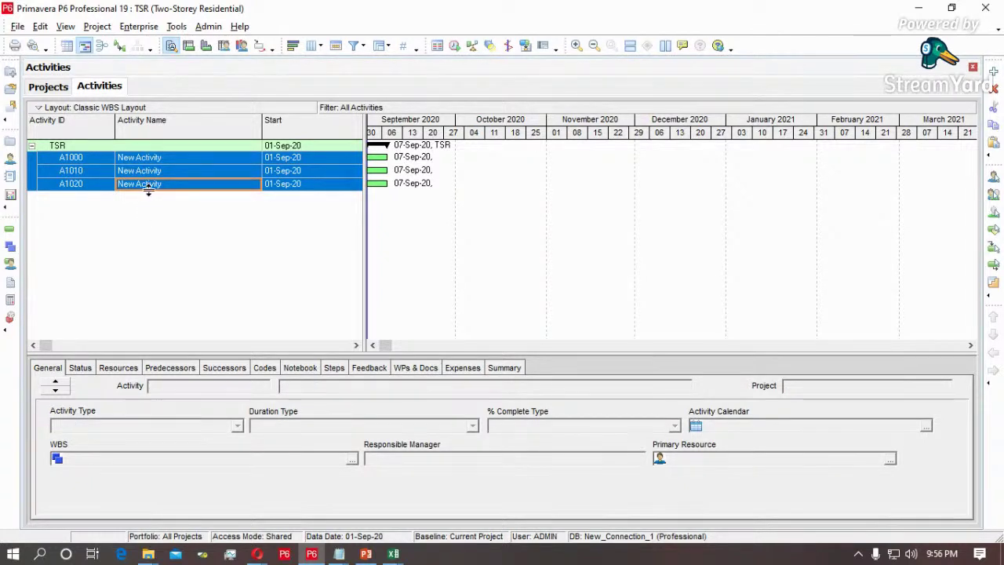
right_click(149, 188)
left_click(182, 235)
left_click(139, 236)
right_click(139, 236)
left_click(94, 245)
right_click(92, 186)
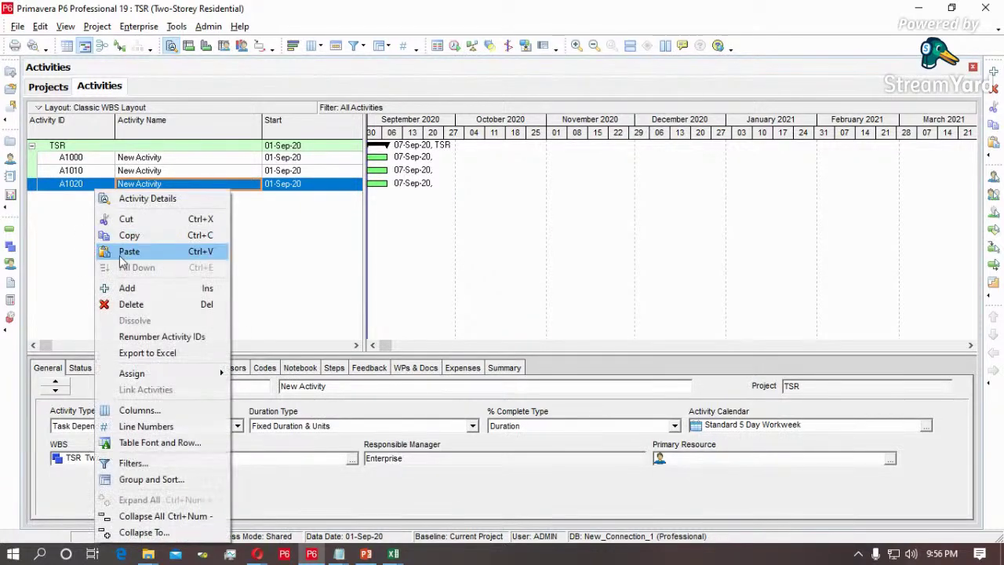
left_click(133, 260)
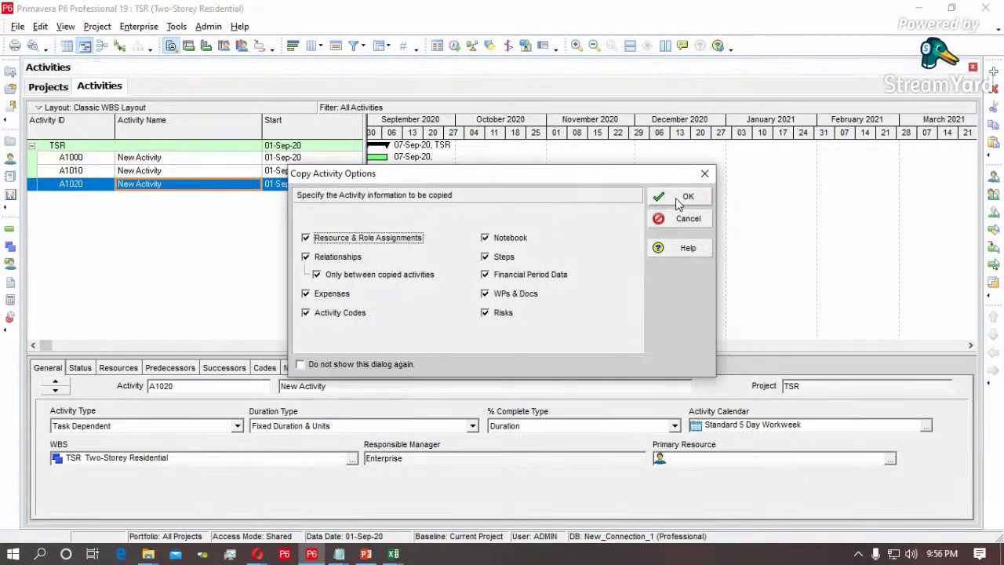
left_click(681, 197)
left_click(676, 183)
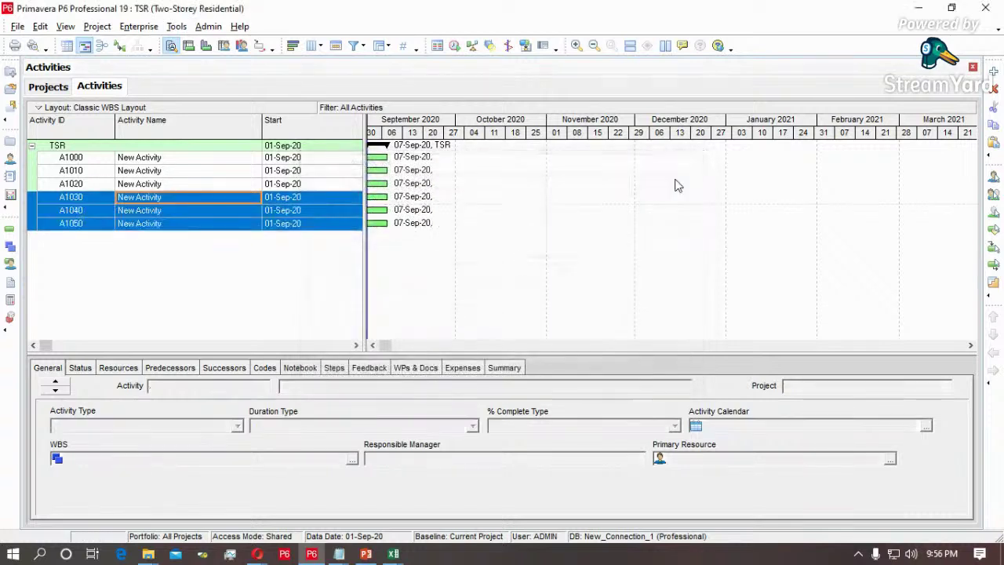
left_click(205, 278)
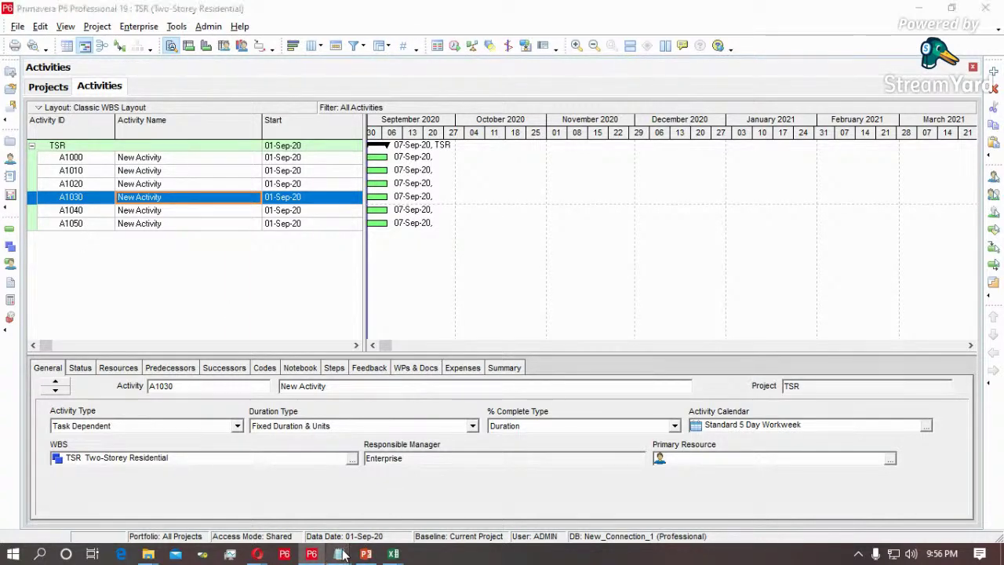
In the Notepad outline, prefix Home Preparation AM with the code HP1.
mouse_move(339, 553)
left_click(289, 493)
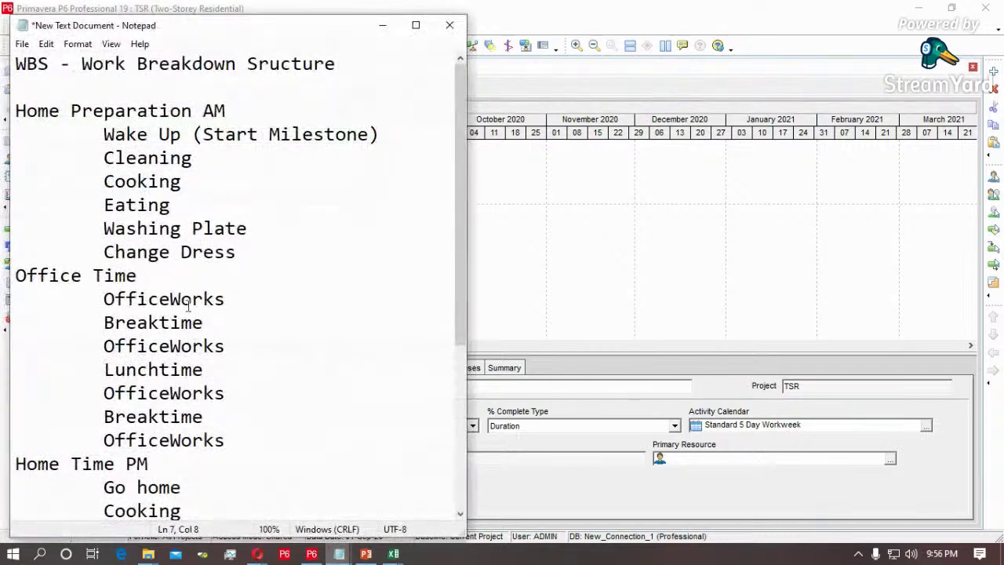
left_click(239, 299)
left_click_drag(229, 300, 105, 299)
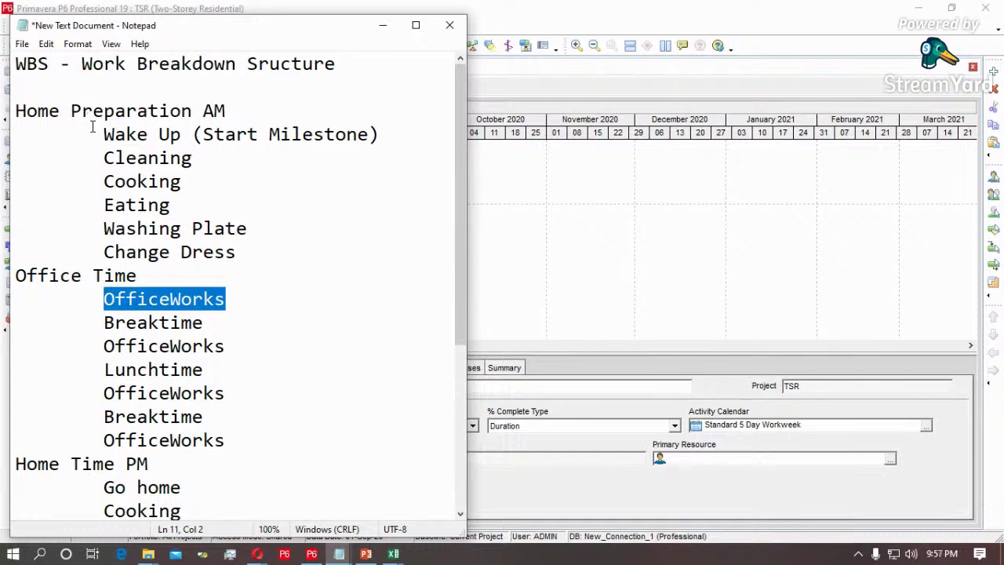
left_click(19, 110)
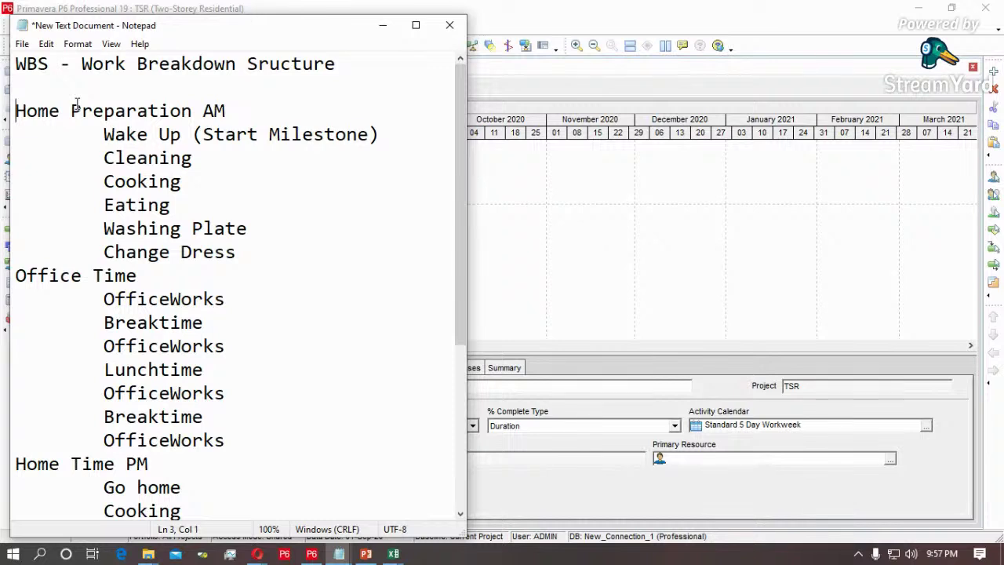
type("hp")
key("BackSpace")
key("BackSpace")
type("h")
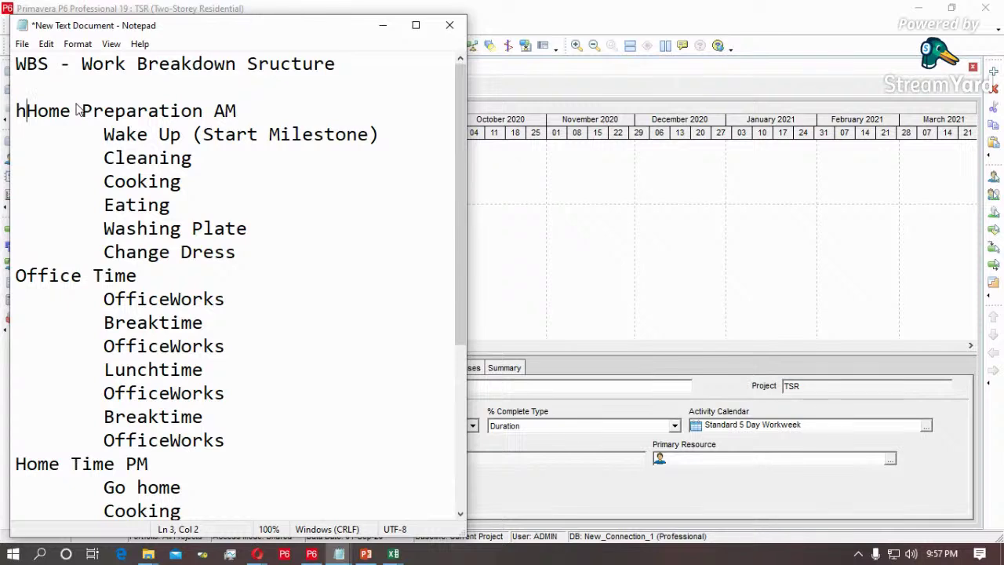
key("BackSpace")
type("HP1")
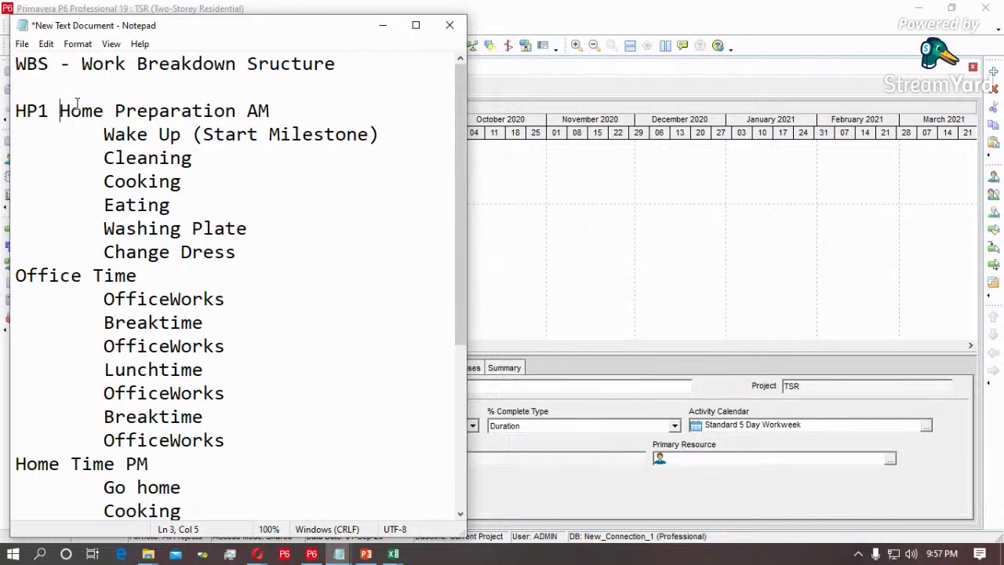
Reduce Wake Up's indent, prefix it with HP1.1, and minimize Notepad.
left_click(96, 134)
key("Return")
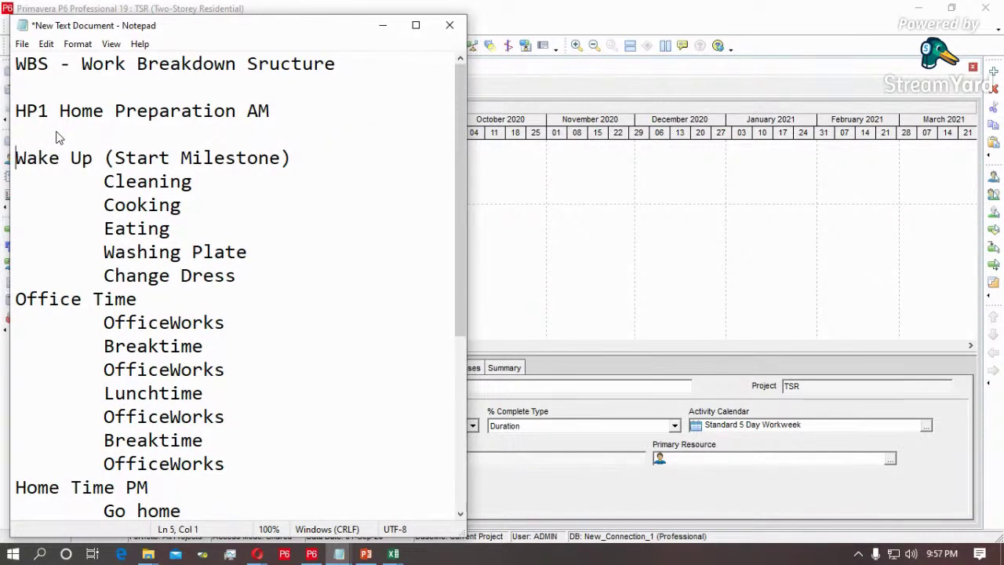
key("BackSpace")
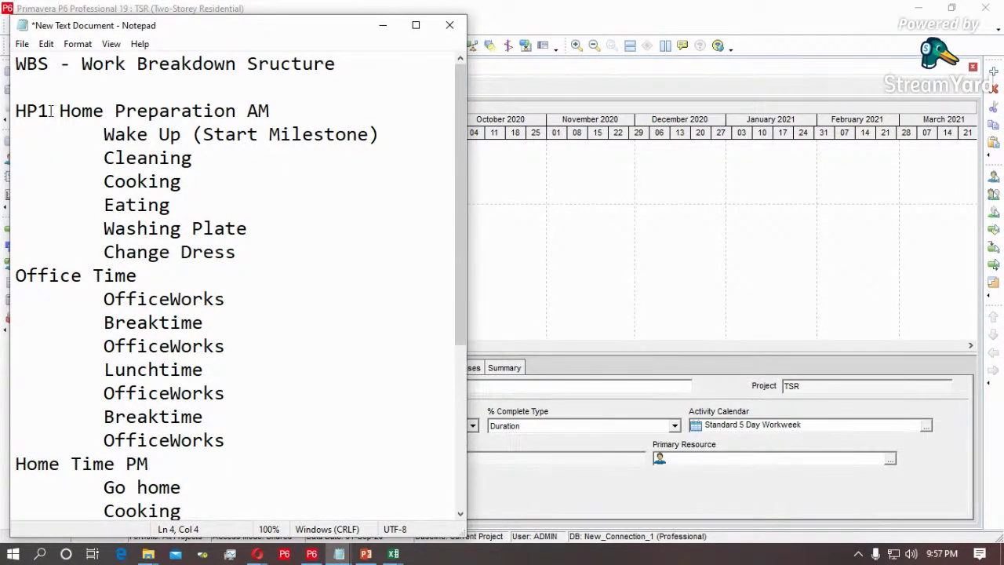
left_click_drag(49, 110, 11, 110)
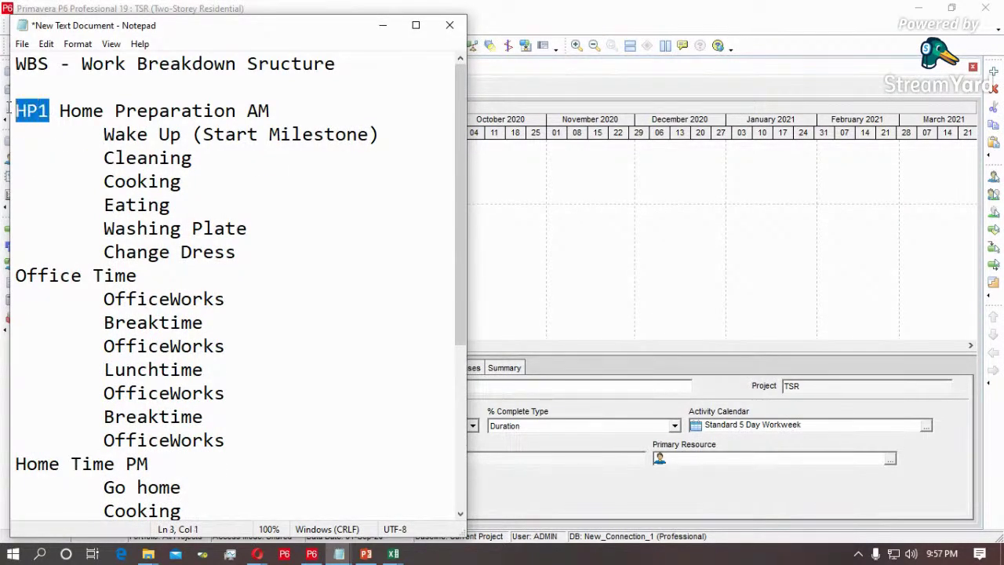
left_click(84, 132)
key("BackSpace")
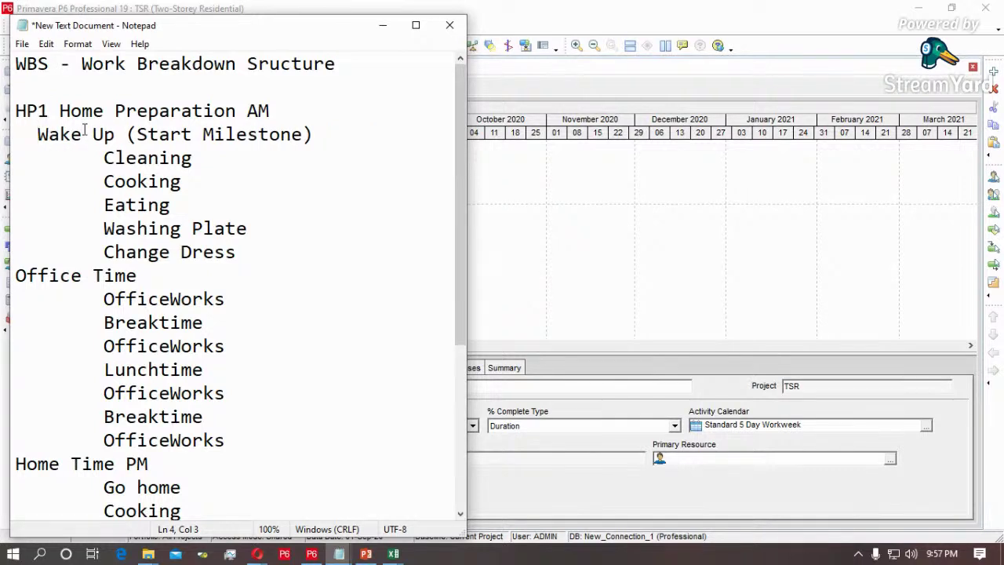
type("w")
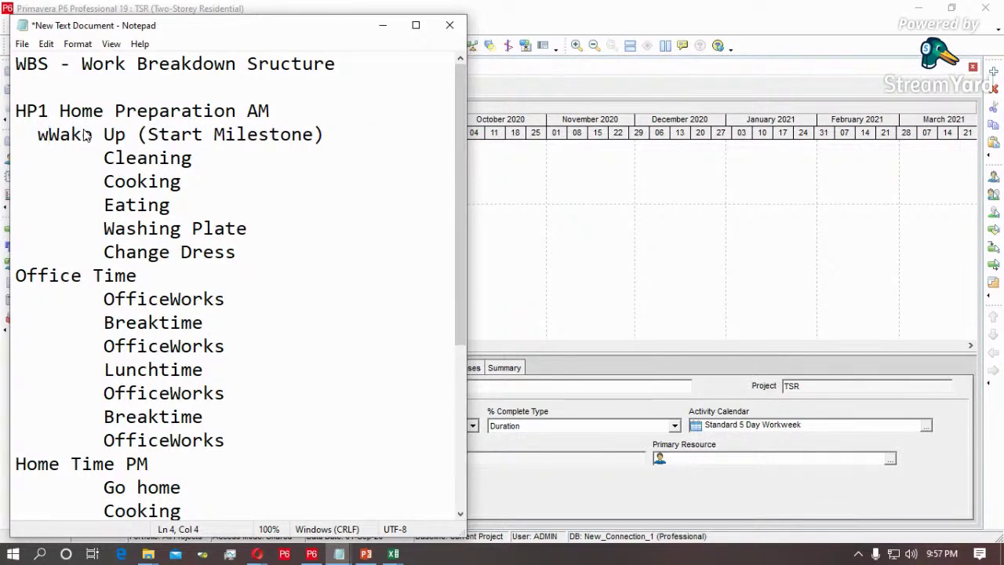
key("BackSpace")
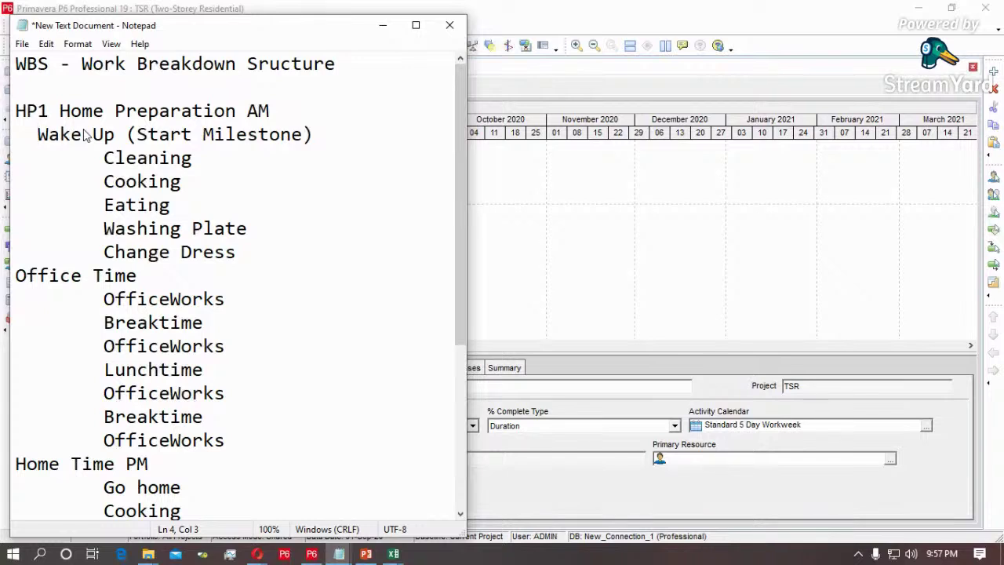
type("hp")
key("BackSpace")
key("BackSpace")
type("HP")
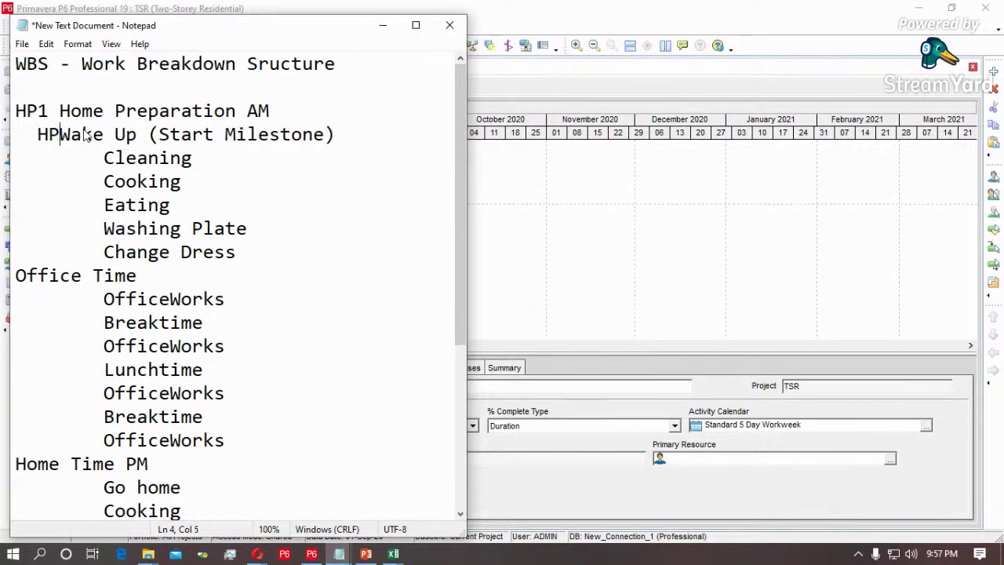
type("1.1")
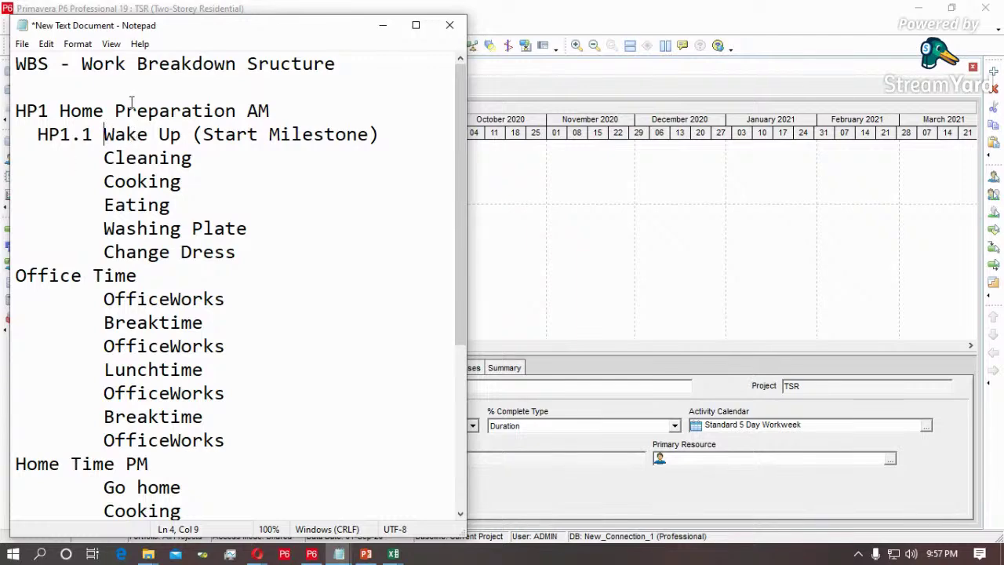
left_click(383, 26)
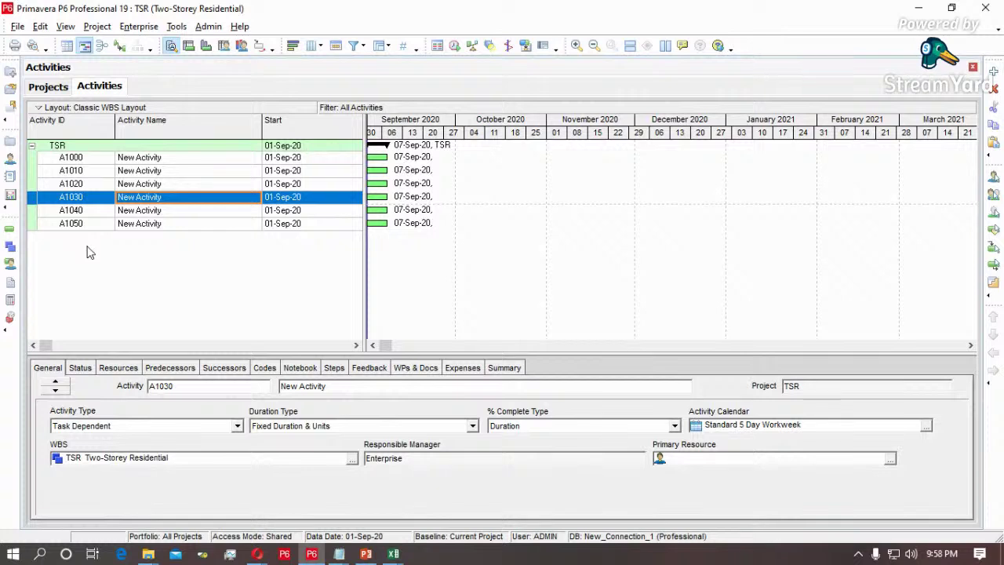
left_click(88, 224)
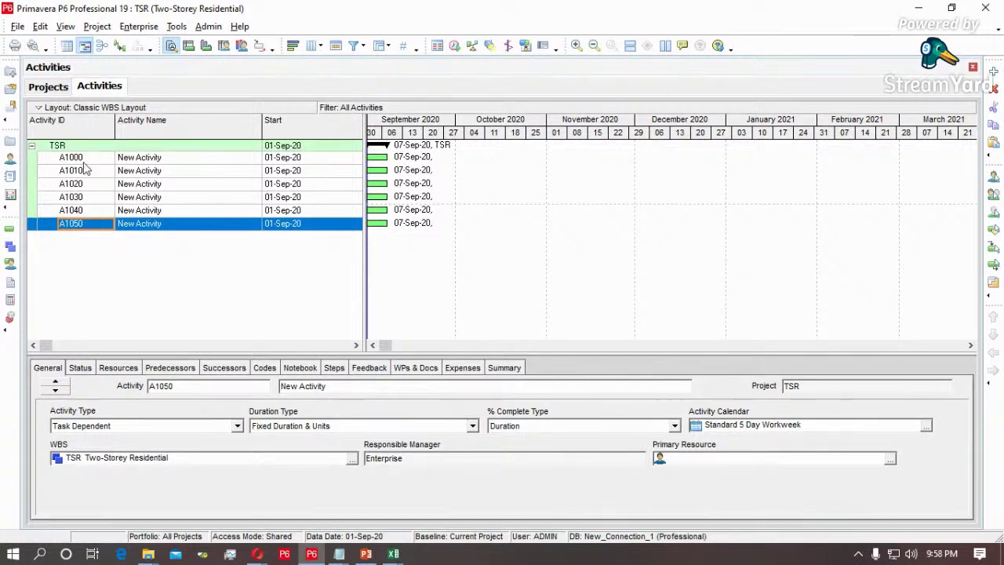
left_click(91, 225)
left_click_drag(72, 225, 90, 224)
type("00")
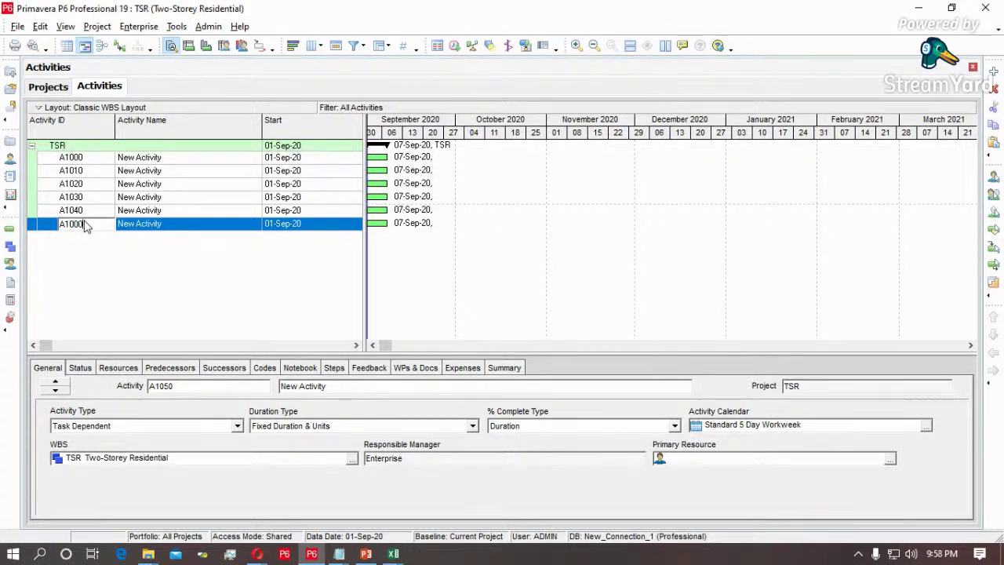
key("Return")
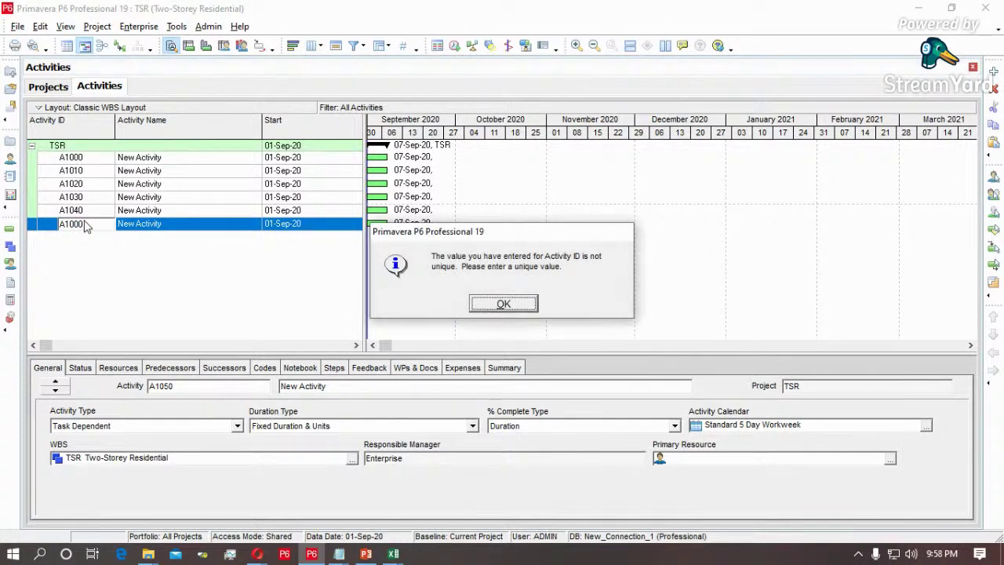
left_click_drag(519, 230, 237, 231)
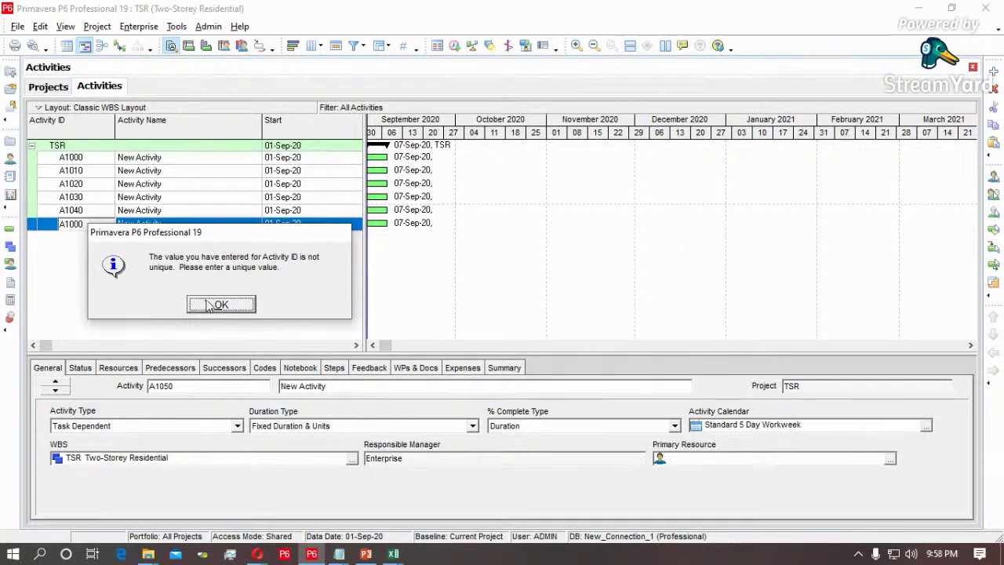
left_click(227, 304)
key("Escape")
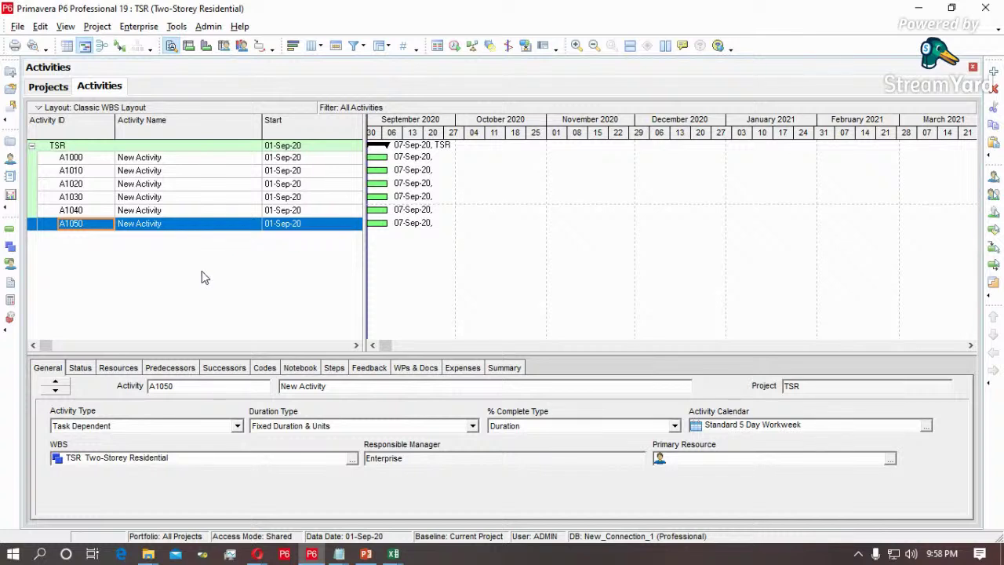
left_click(94, 161, "shift")
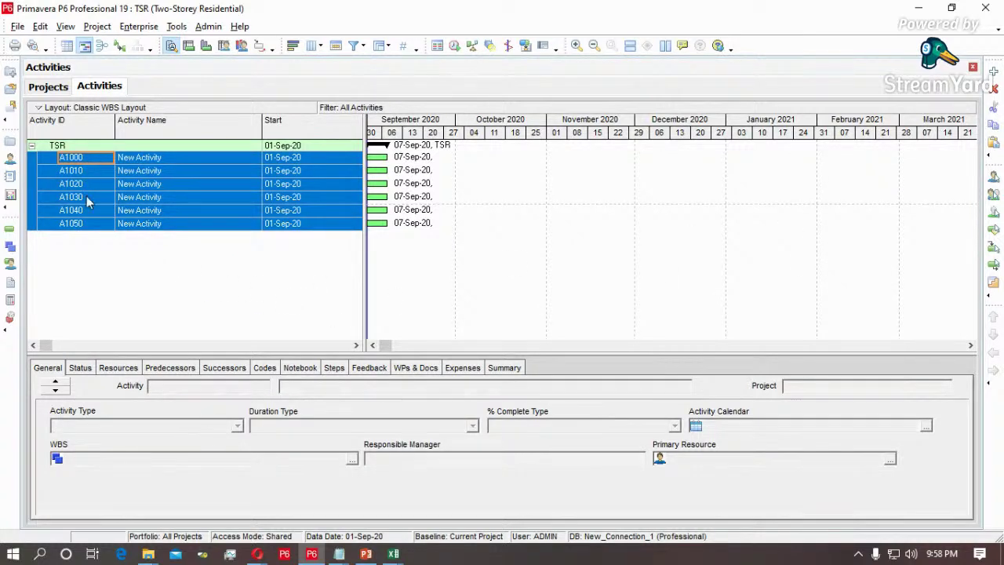
Paste the copied activities onto A1000, accepting copy options and renumbering to A1060–A1110.
left_click(105, 279)
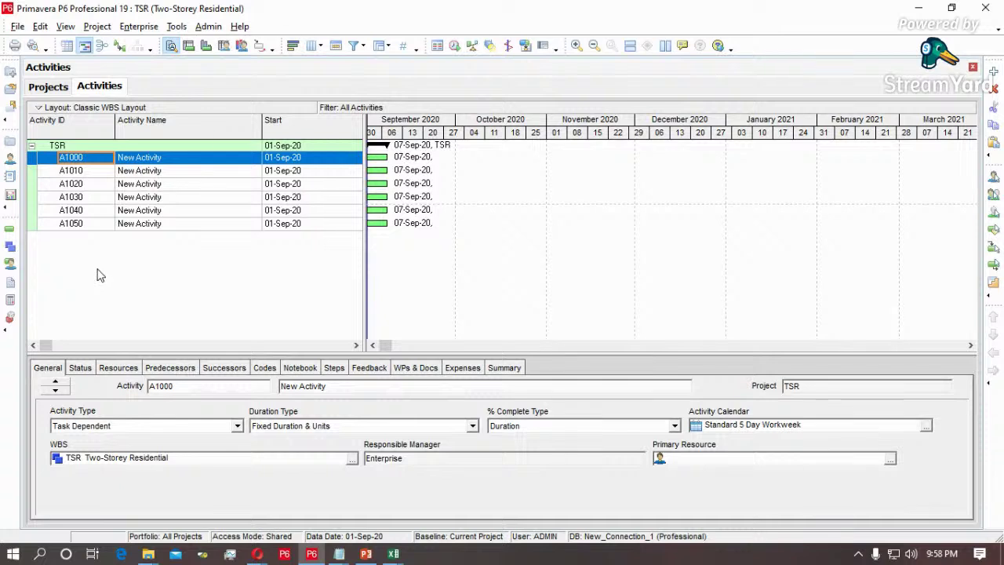
key("ctrl+v")
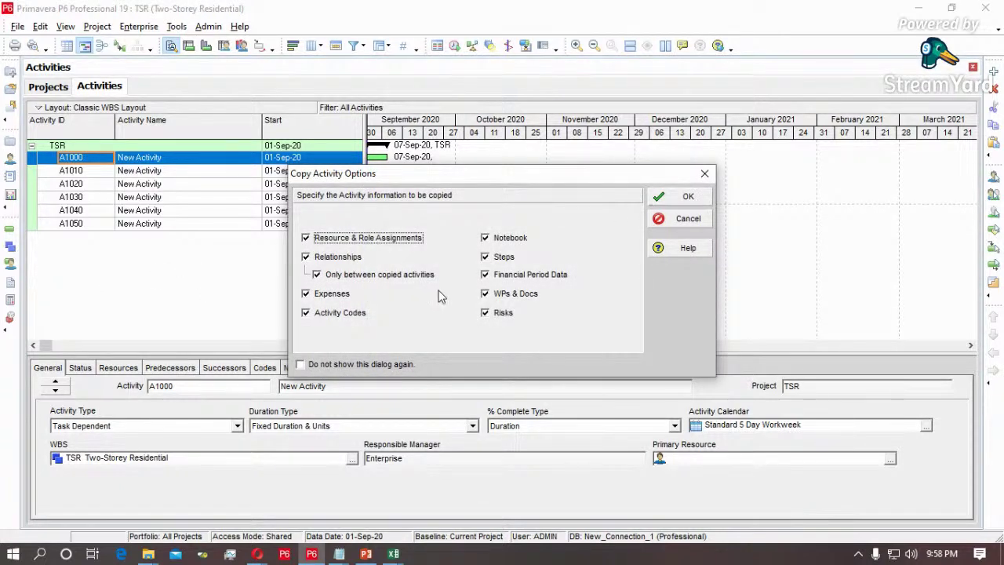
left_click(299, 364)
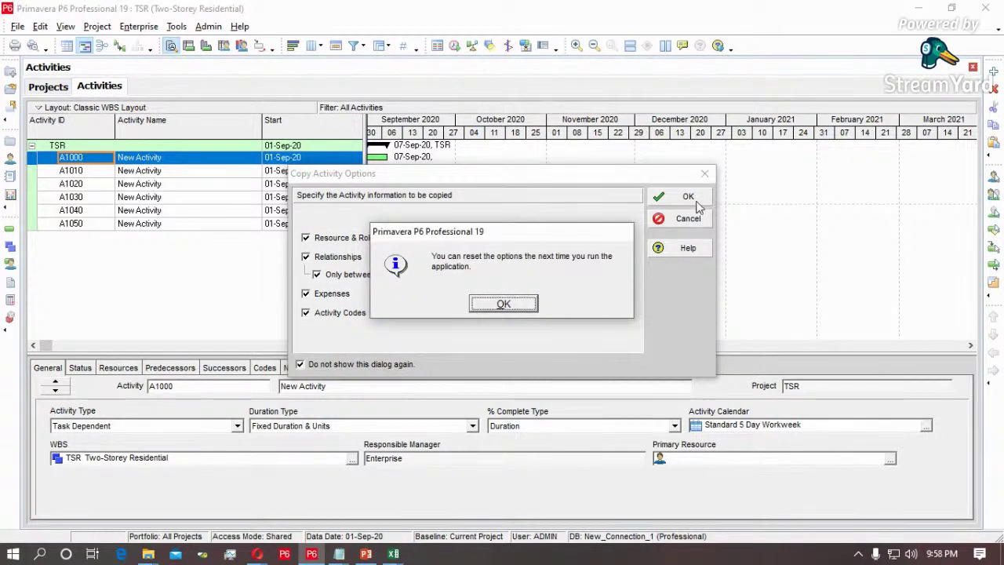
left_click(503, 304)
left_click(684, 197)
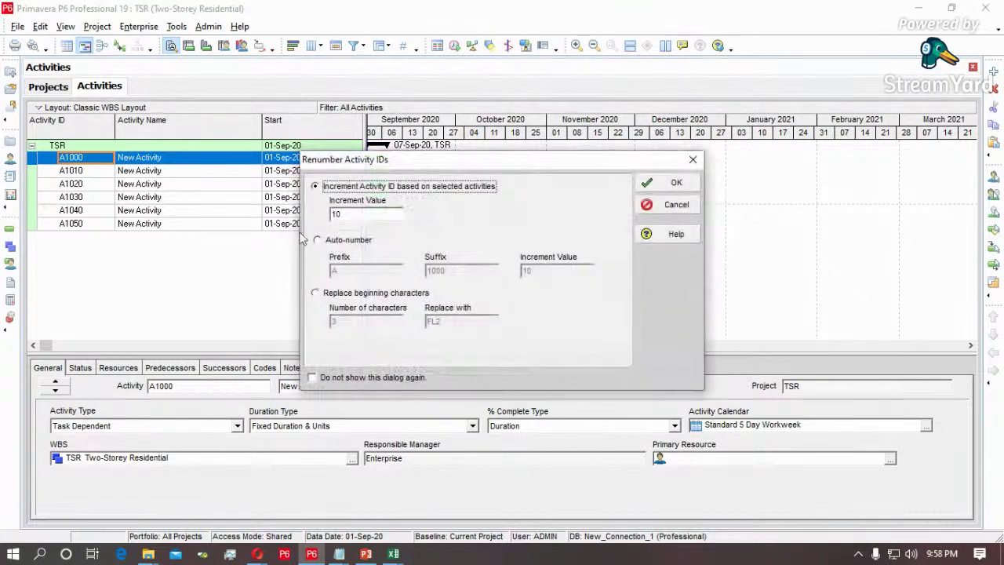
left_click(673, 182)
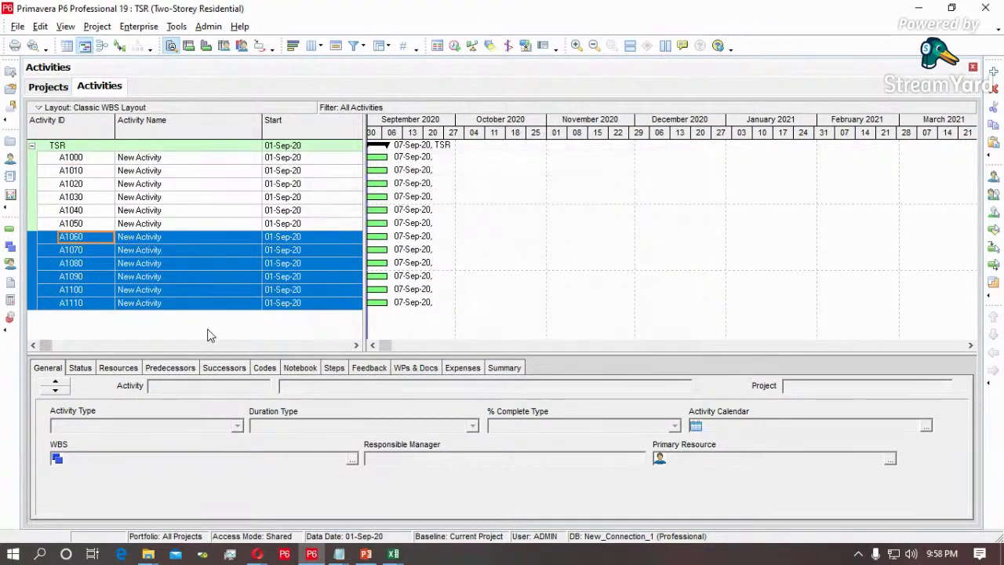
left_click(157, 238)
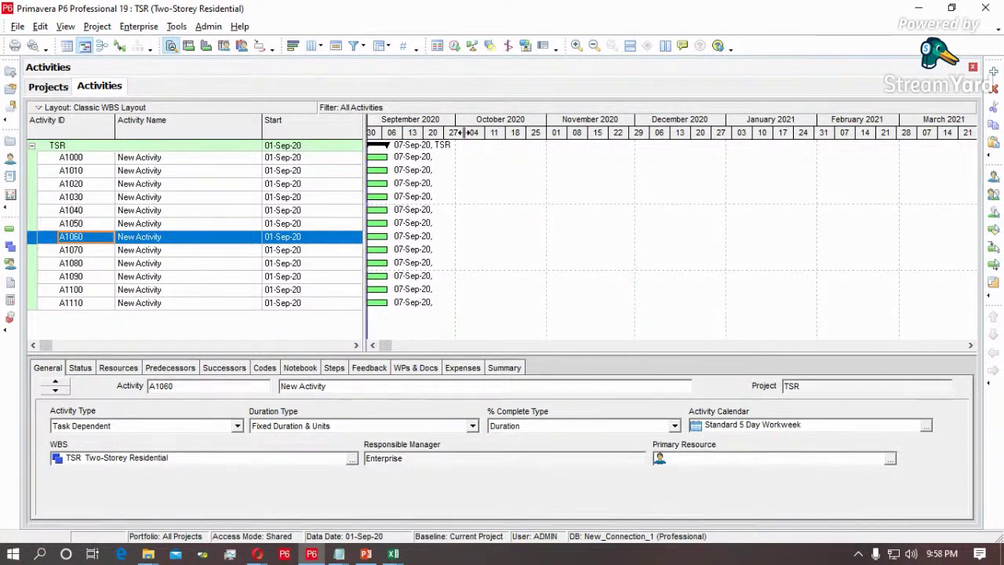
left_click_drag(543, 133, 575, 142)
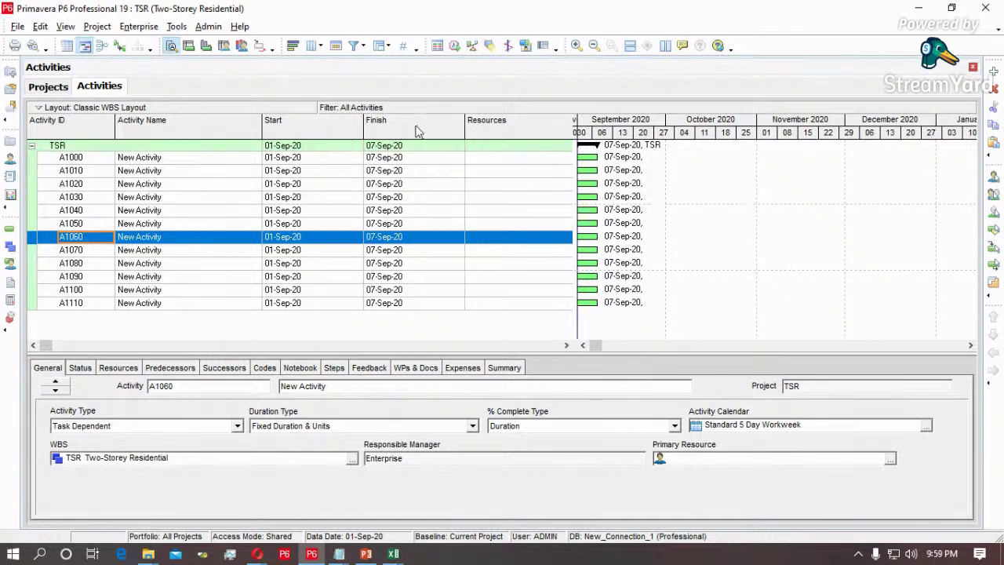
Narrow the Start and Finish columns so Finish and Resources fit in view.
left_click_drag(364, 128, 322, 129)
left_click_drag(423, 129, 377, 128)
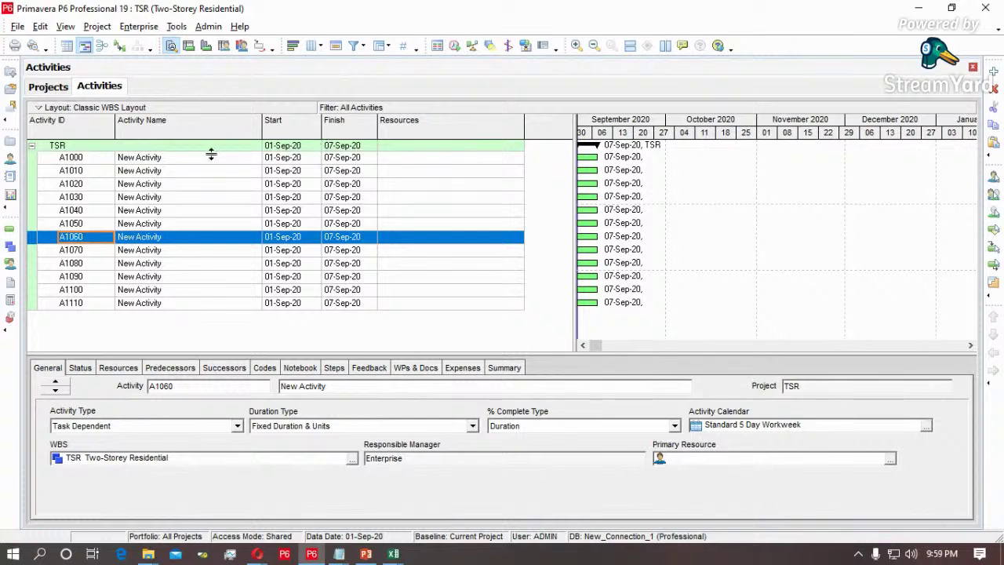
right_click(275, 119)
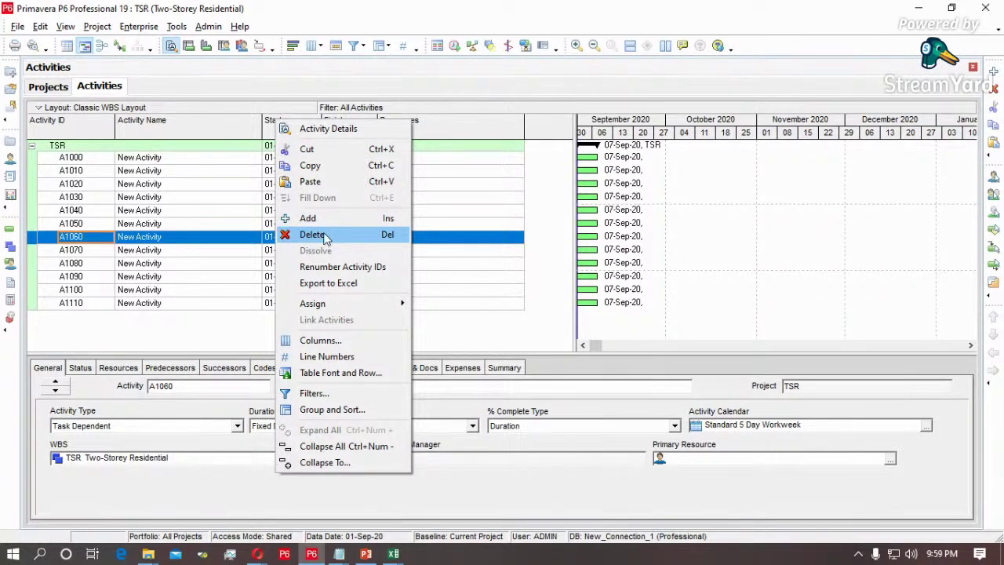
Delete activity A1060 from the TSR project.
left_click(461, 132)
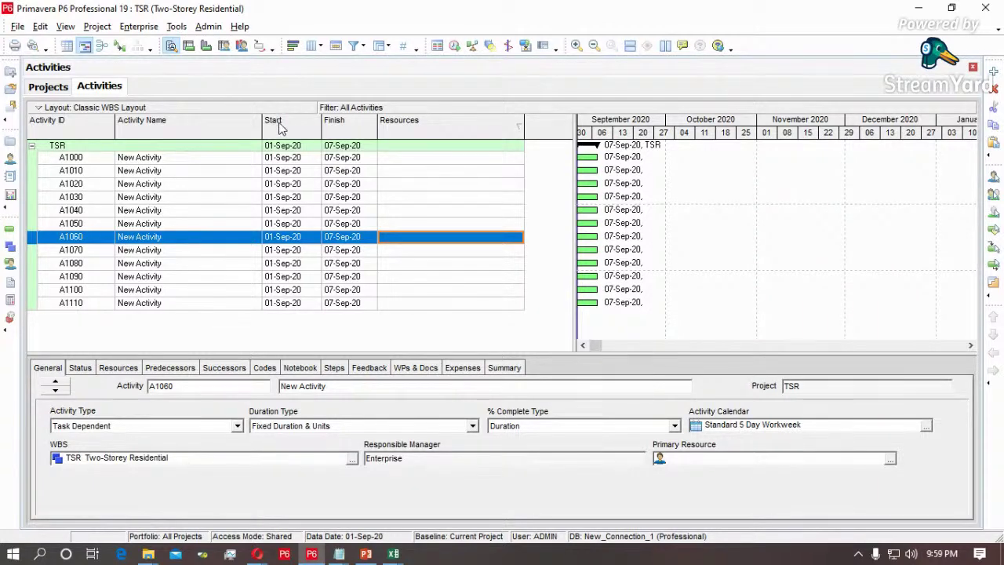
key("Left")
key("Left")
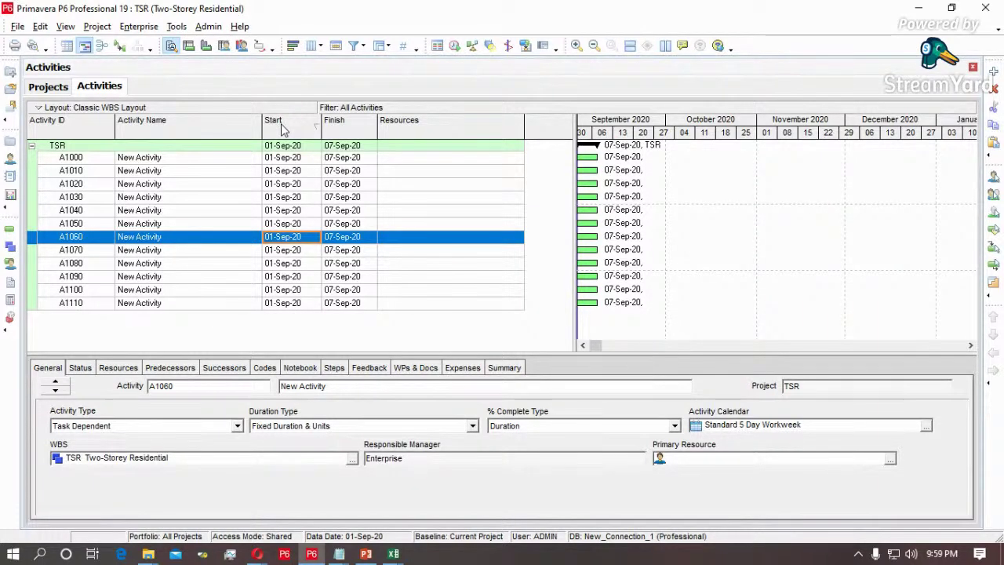
right_click(283, 128)
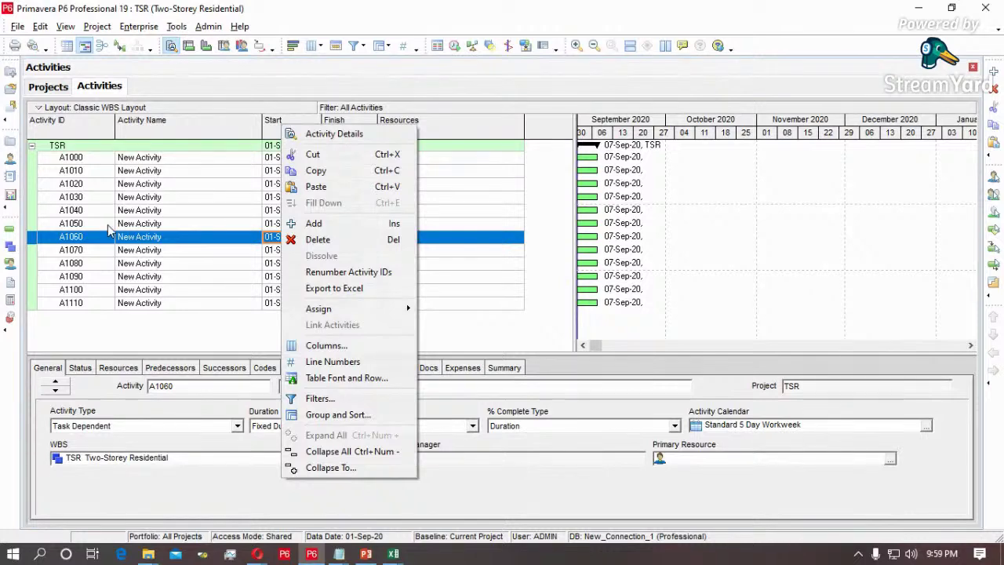
left_click(317, 240)
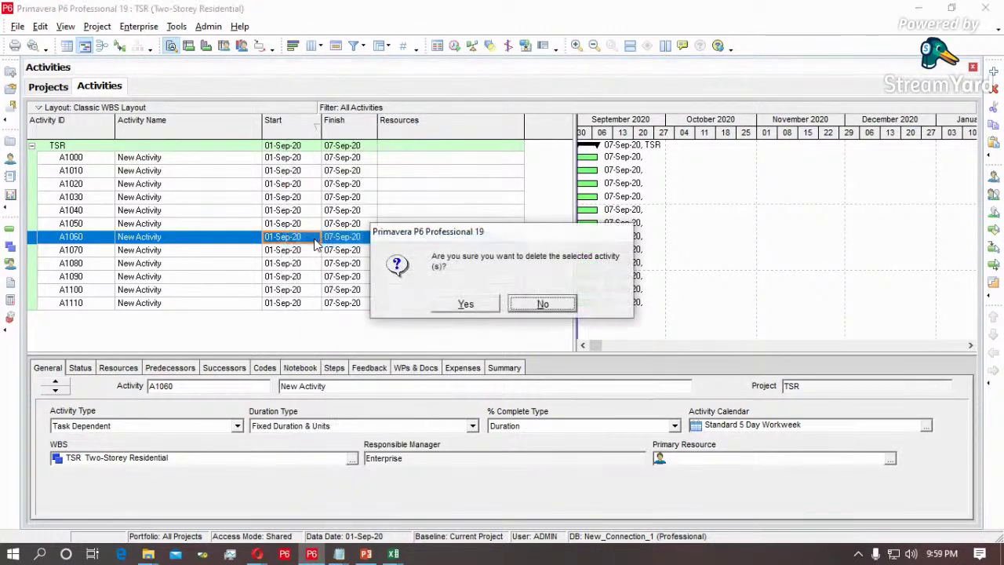
left_click(466, 304)
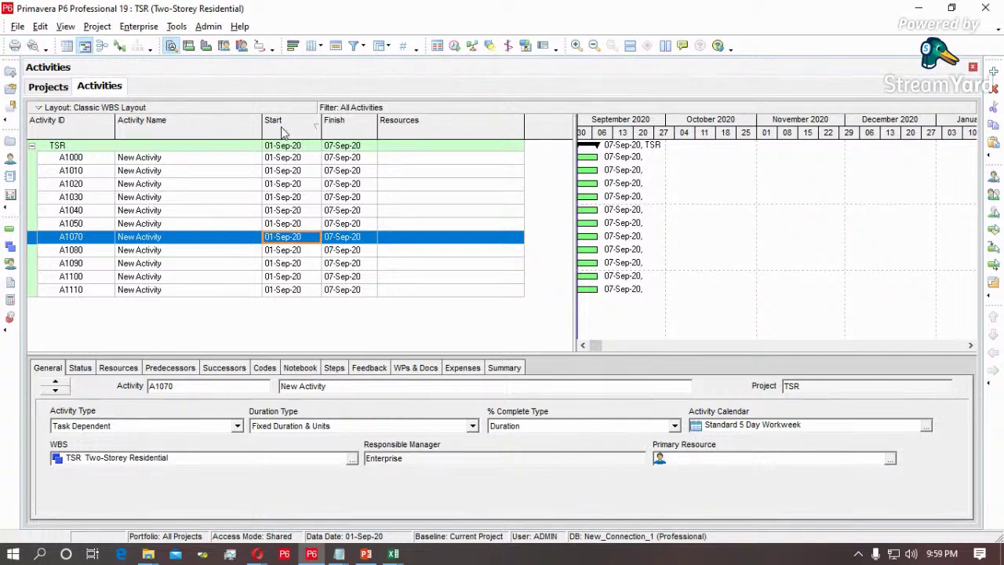
Remove the Start and Finish columns from the table and narrow the Resources column.
right_click(283, 129)
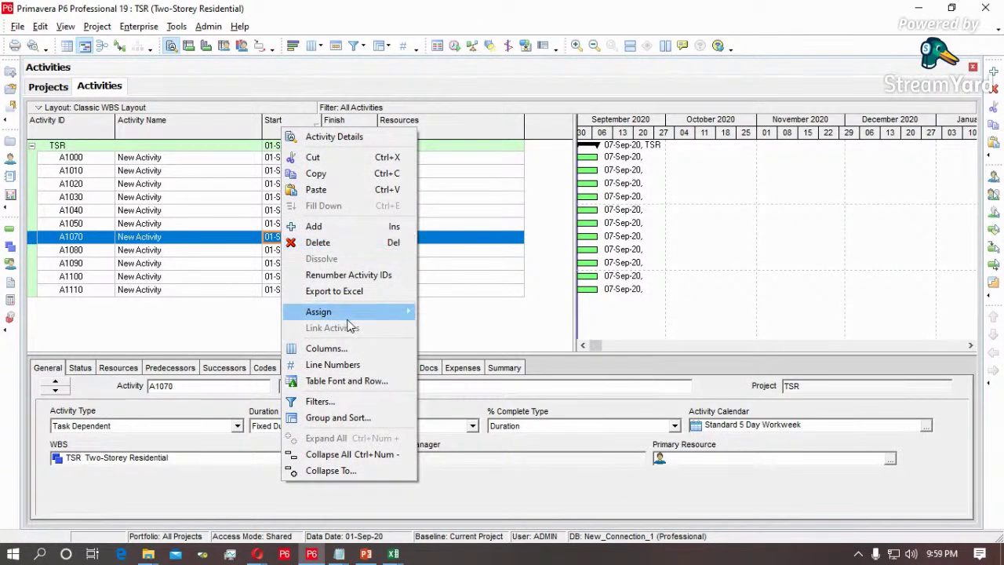
left_click(349, 350)
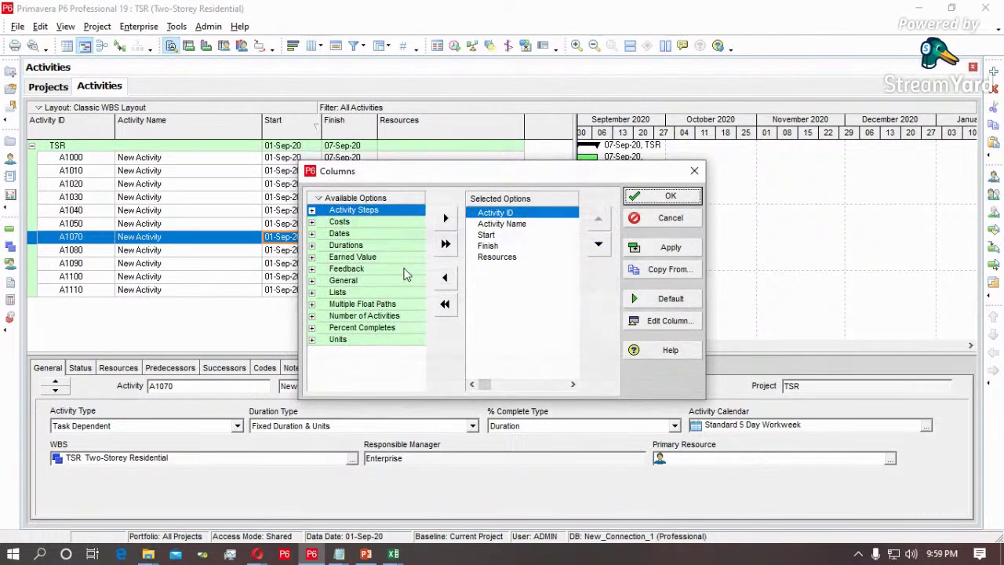
left_click_drag(514, 179, 550, 208)
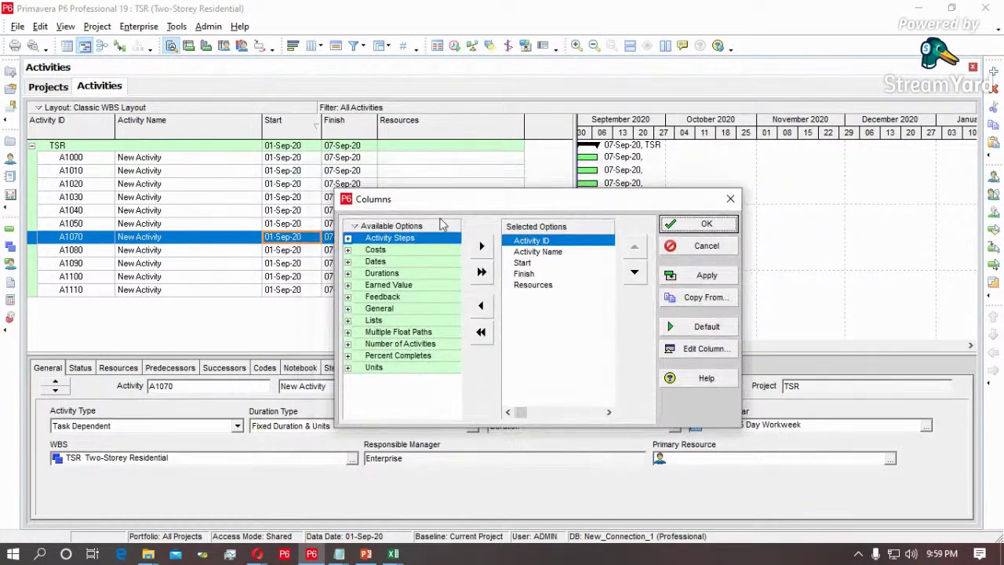
left_click(524, 265)
double_click(524, 265)
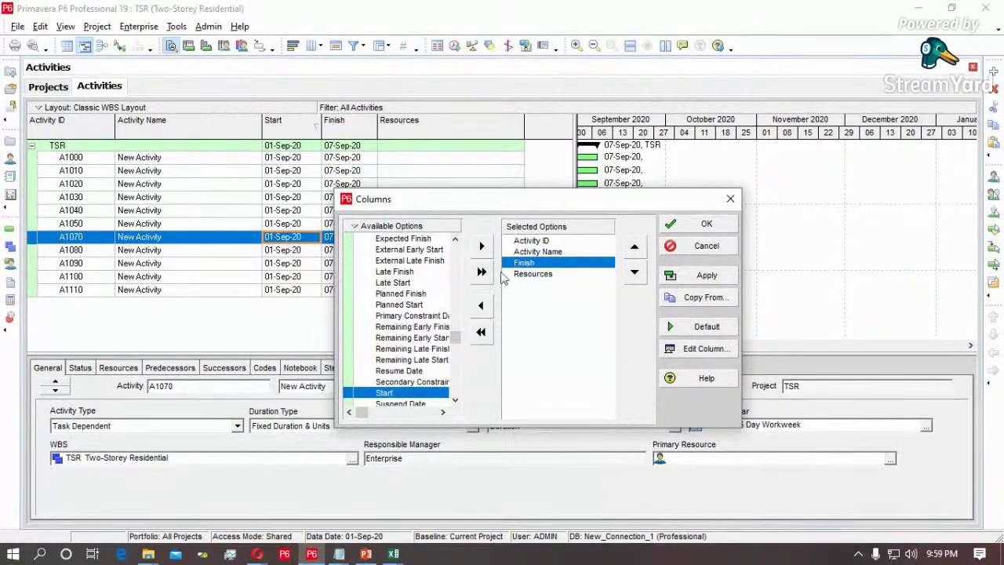
left_click(481, 308)
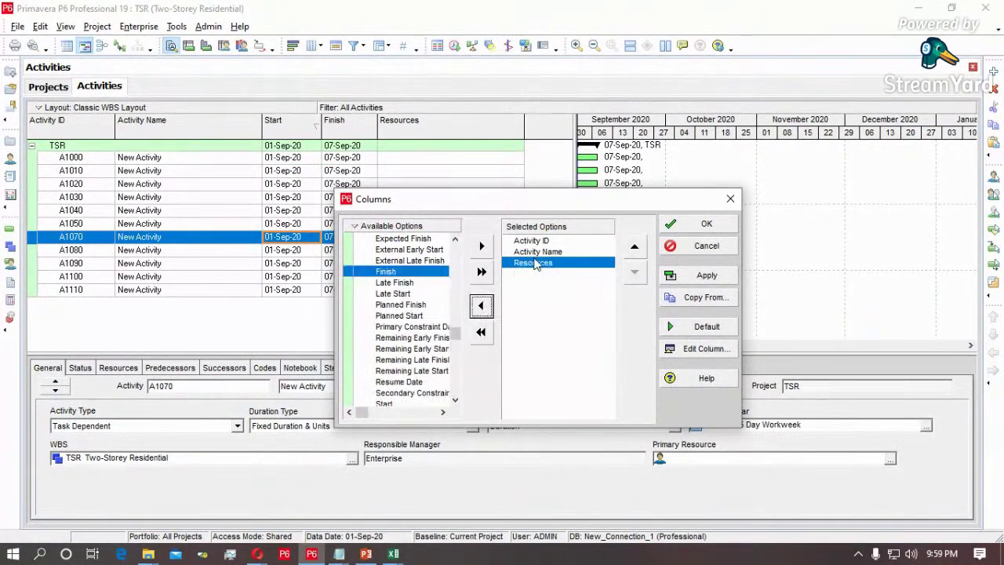
left_click(701, 227)
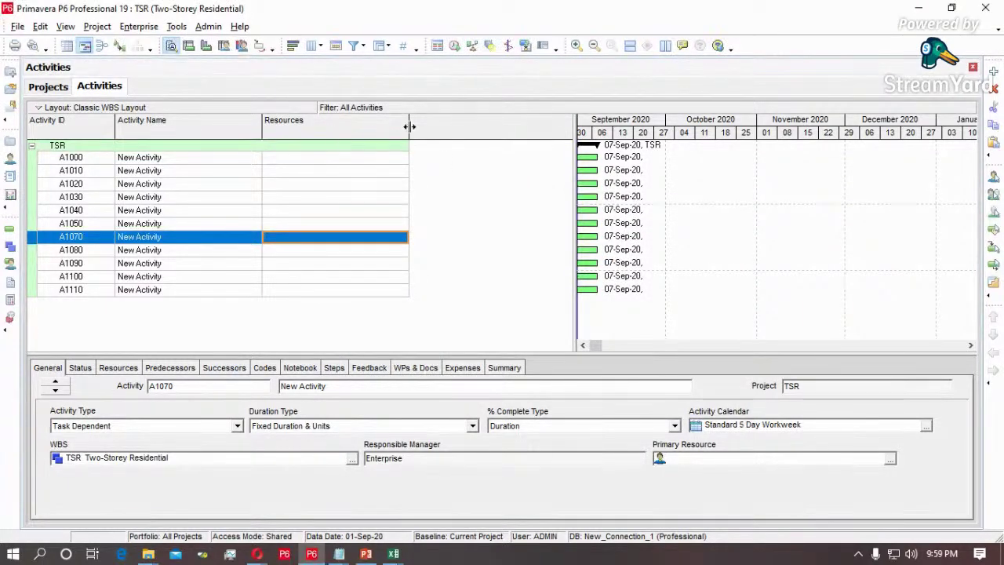
left_click_drag(413, 125, 370, 126)
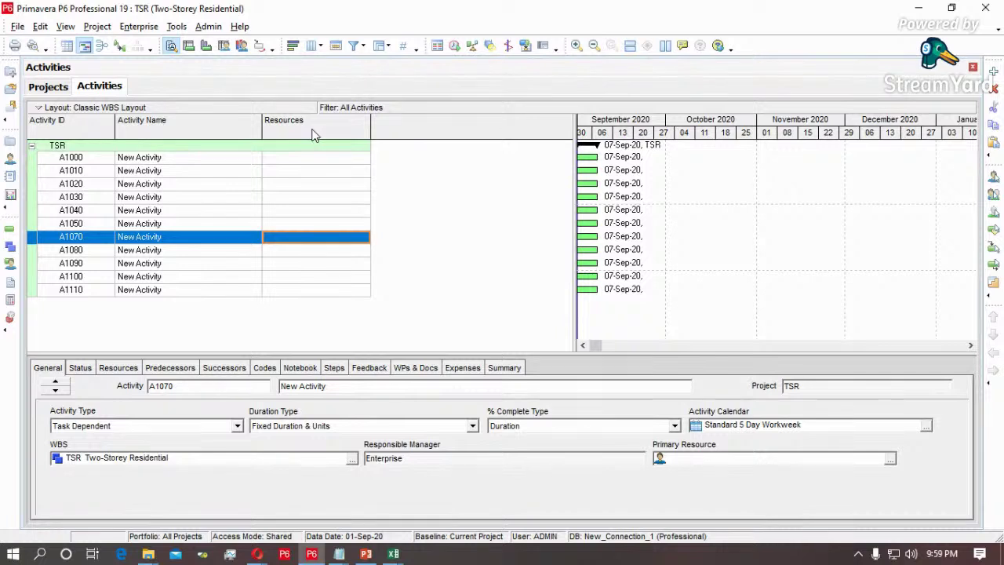
right_click(314, 133)
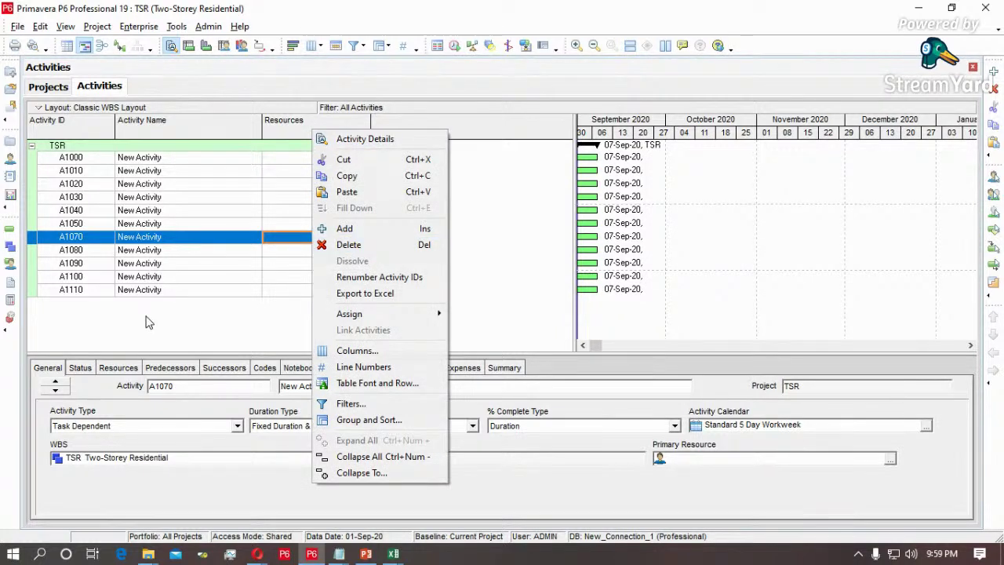
left_click(116, 249)
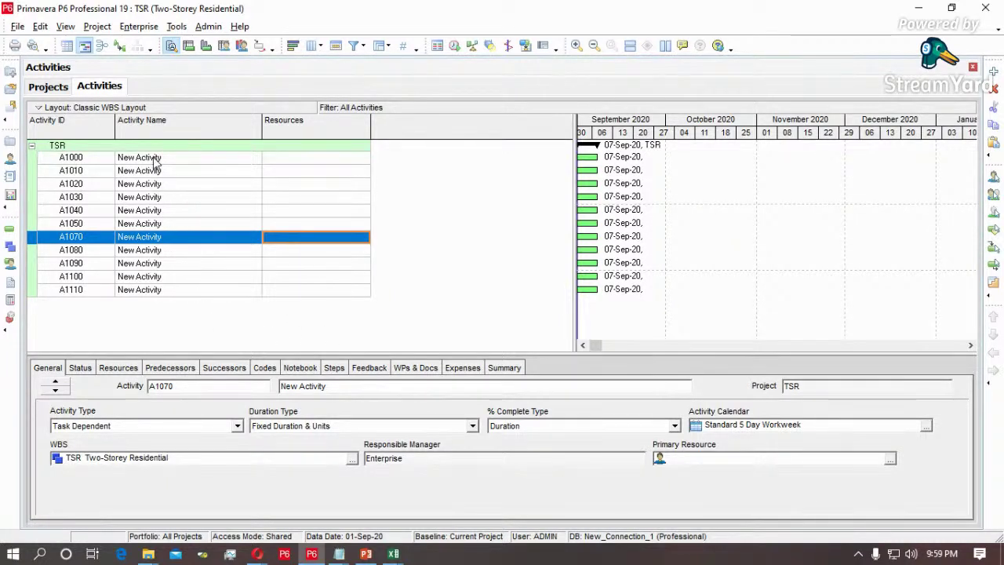
left_click(100, 28)
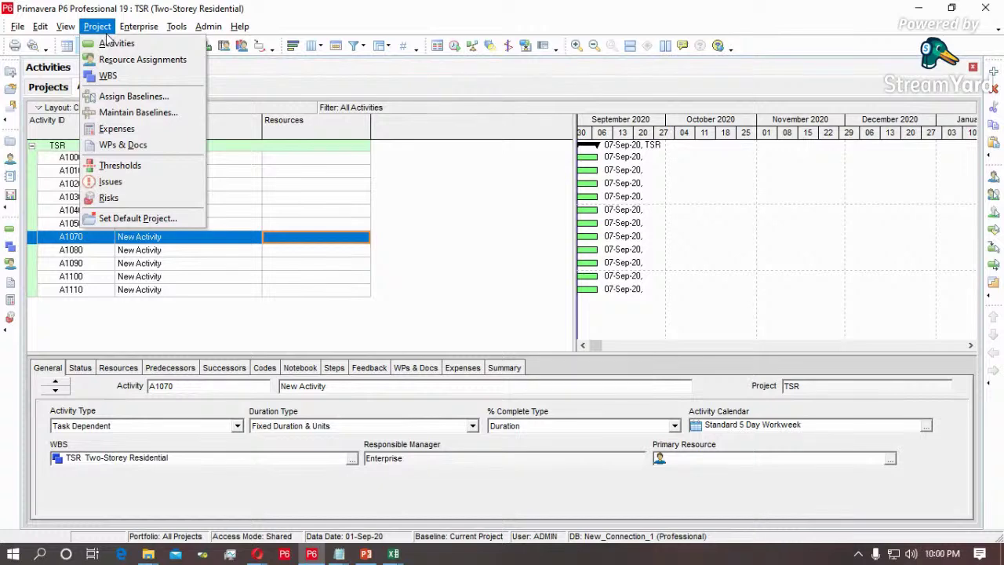
Open the TSR project's WBS view and widen the WBS table to show full names.
left_click(116, 76)
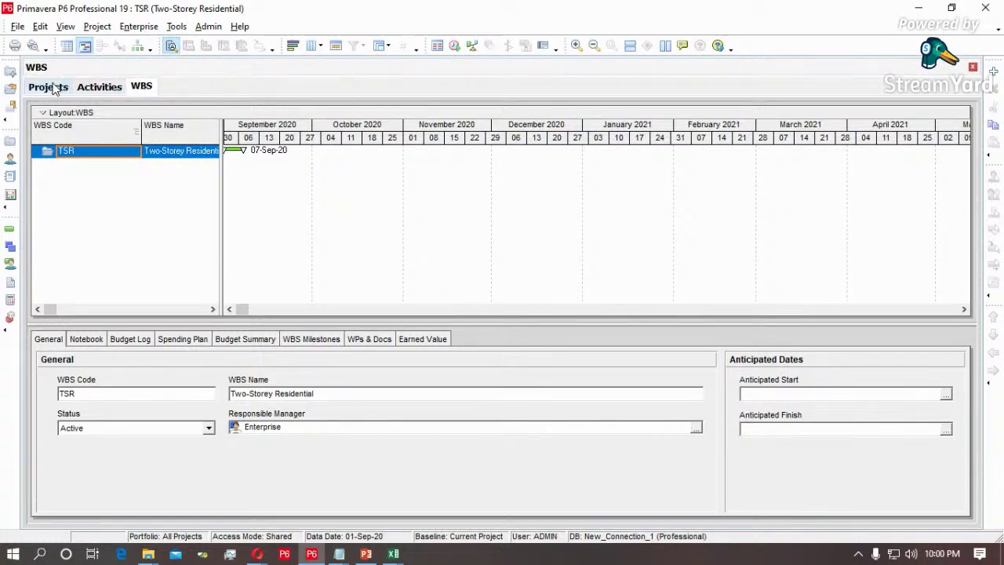
left_click(56, 86)
left_click(91, 86)
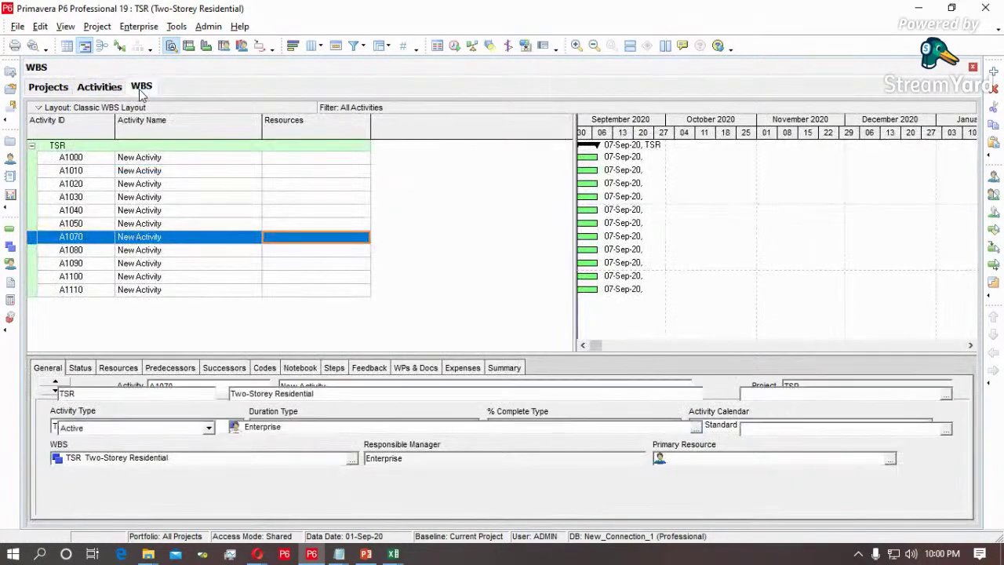
left_click(140, 87)
left_click_drag(221, 175, 288, 176)
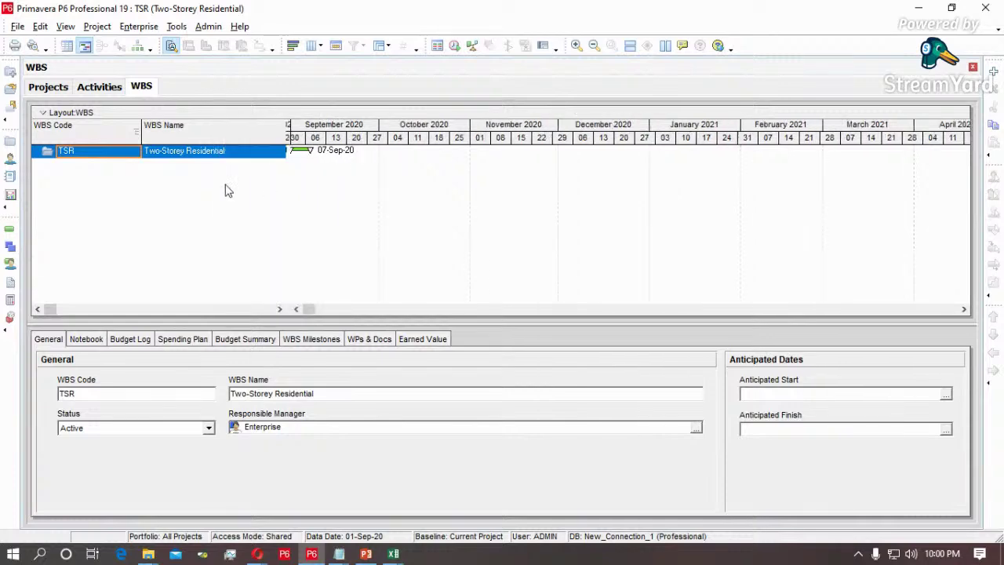
Select Home Preparation AM on the HP1 line of the Notepad WBS outline.
left_click(339, 554)
left_click(294, 490)
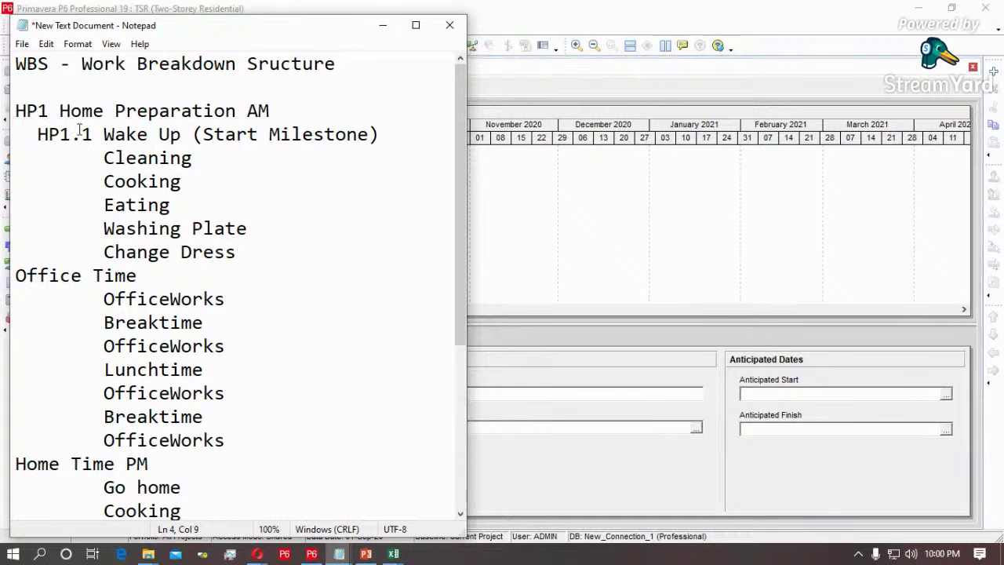
left_click_drag(192, 31, 382, 34)
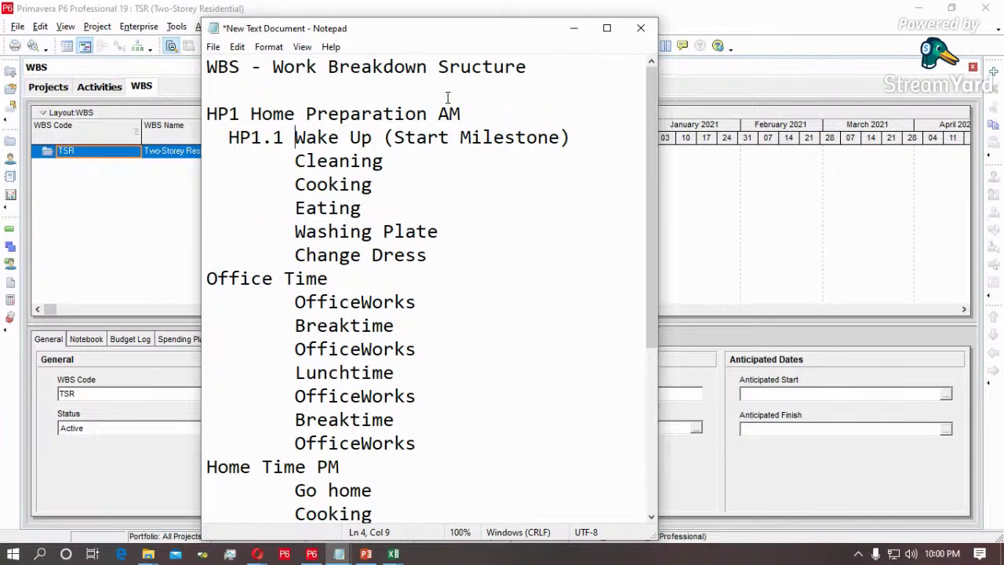
left_click_drag(470, 111, 256, 113)
left_click(134, 240)
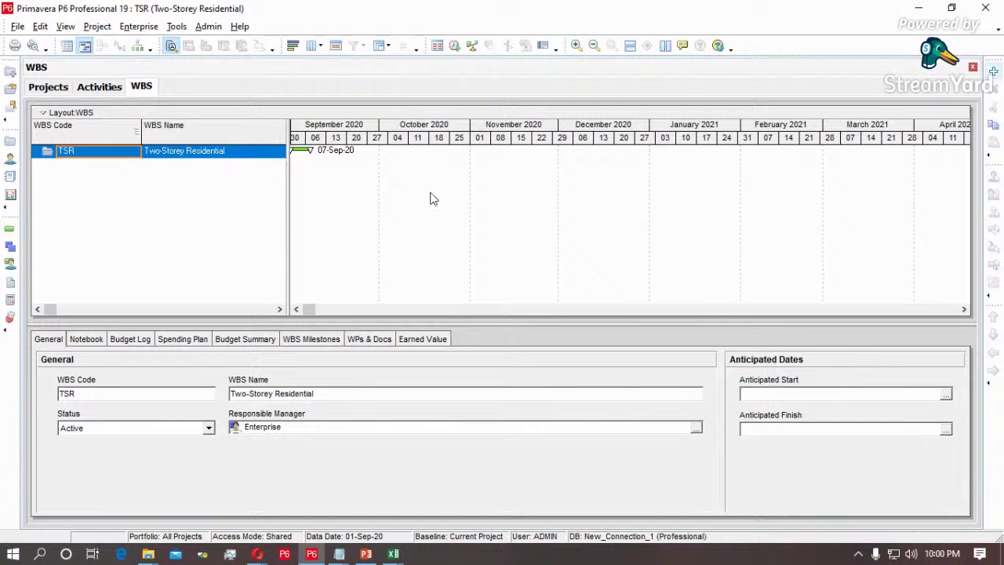
right_click(122, 203)
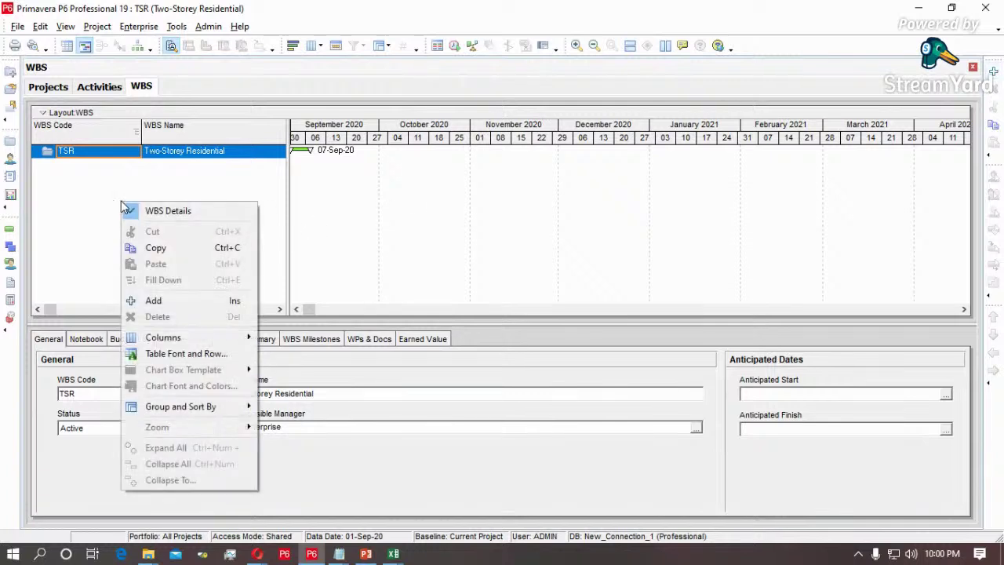
Add WBS element 'Home Preparation AM' with code HP1 under the TSR root.
left_click(155, 301)
left_click(187, 165)
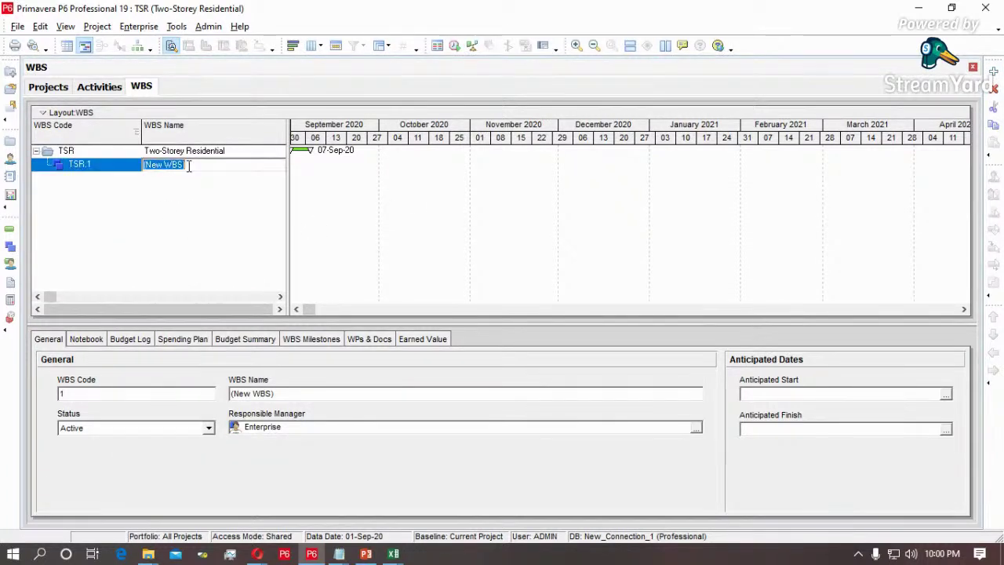
key("ctrl+v")
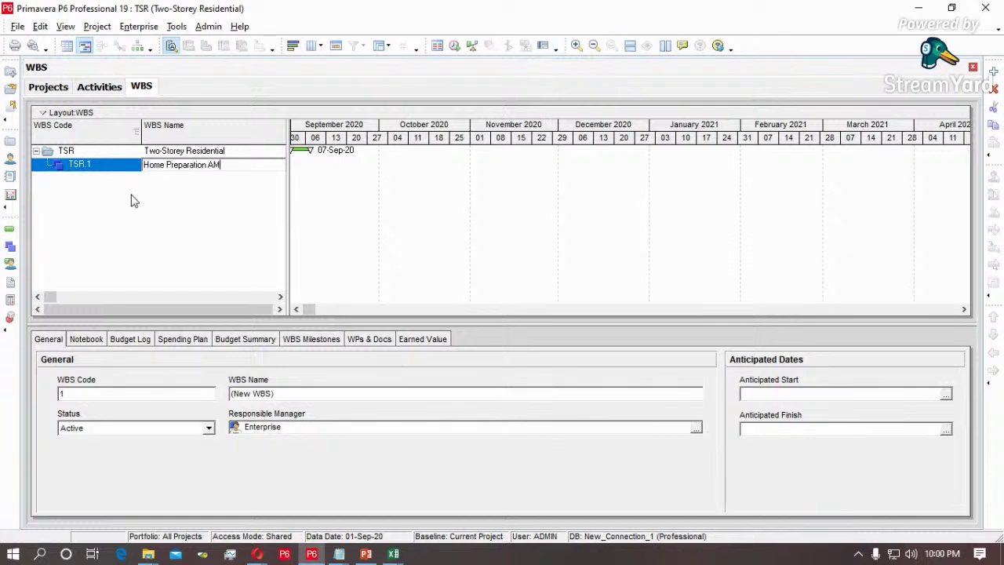
key("Return")
left_click(106, 165)
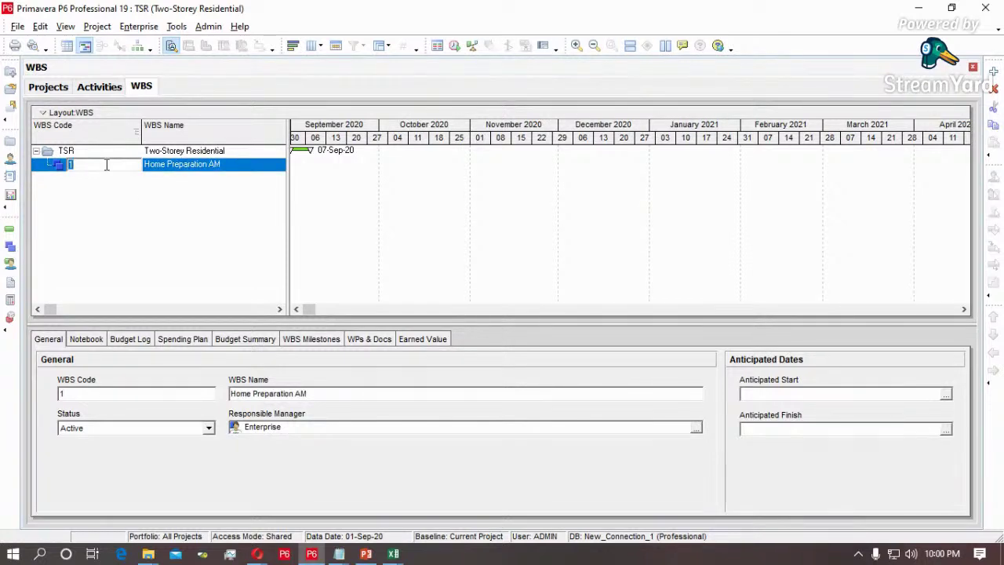
type("Hp")
key("Return")
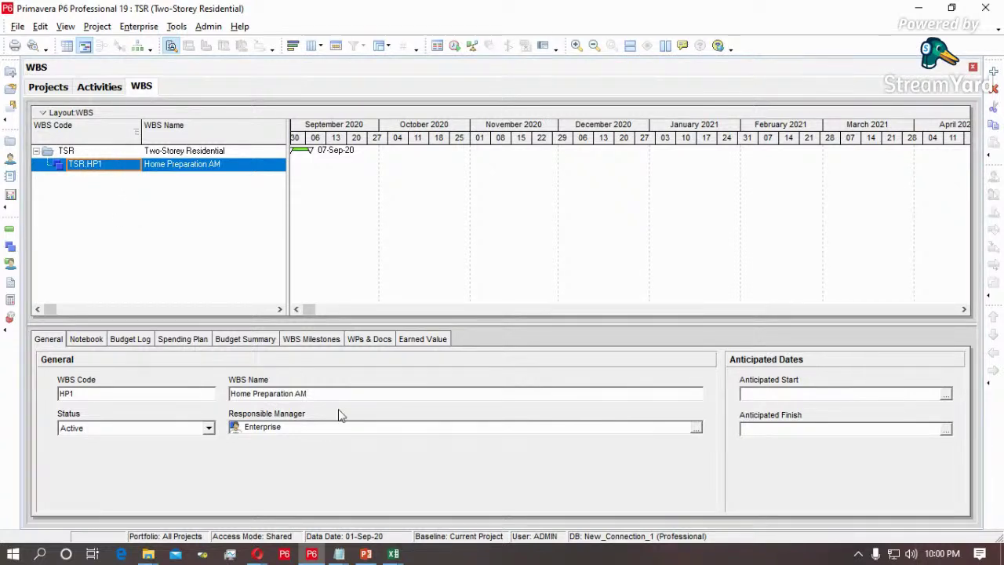
mouse_move(339, 553)
left_click(287, 496)
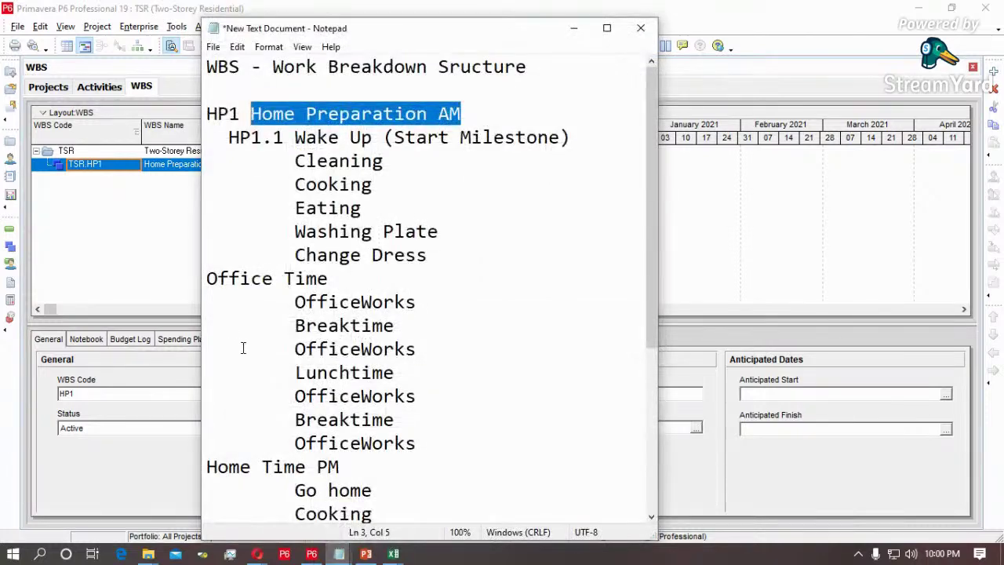
Add child WBS element TSR.HP1.1 'Office Time' under Home Preparation AM.
left_click_drag(332, 280, 207, 279)
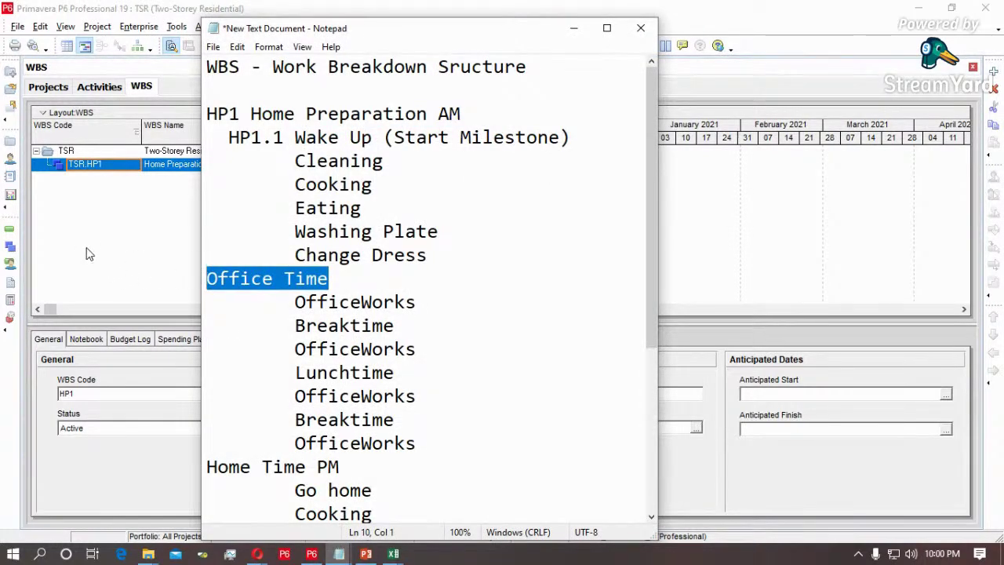
left_click(83, 238)
right_click(115, 227)
left_click(125, 327)
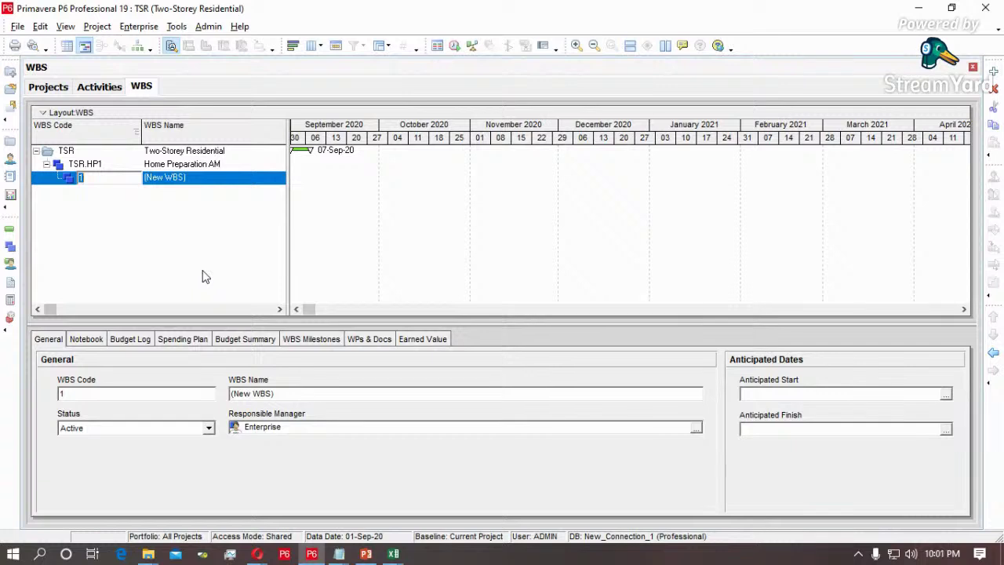
left_click(195, 178)
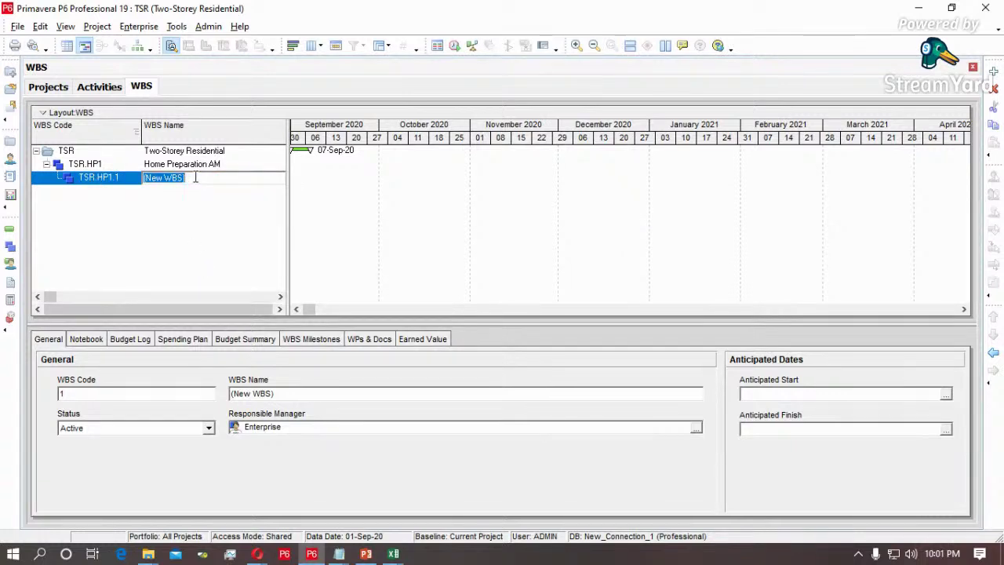
key("ctrl+v")
key("Return")
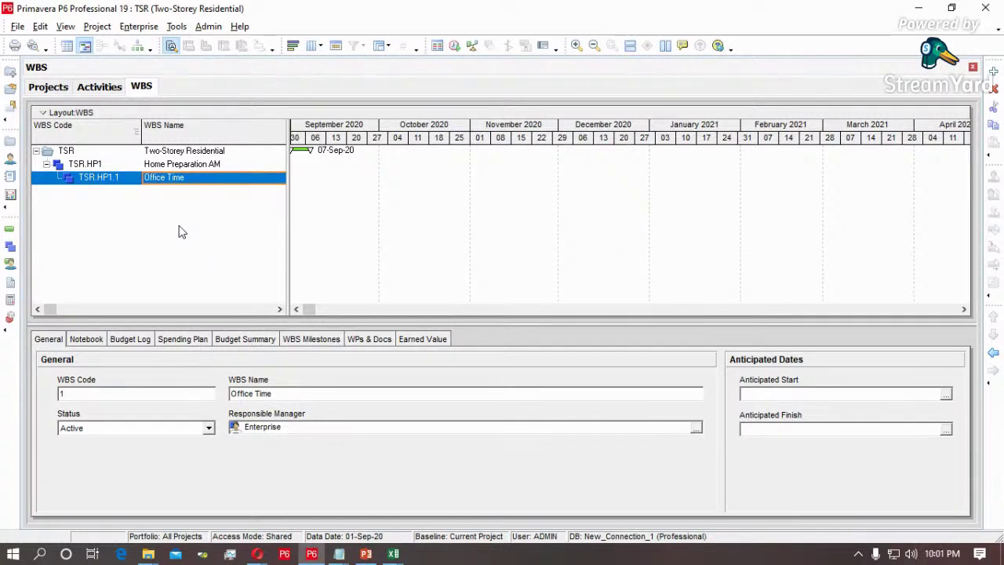
left_click(98, 166)
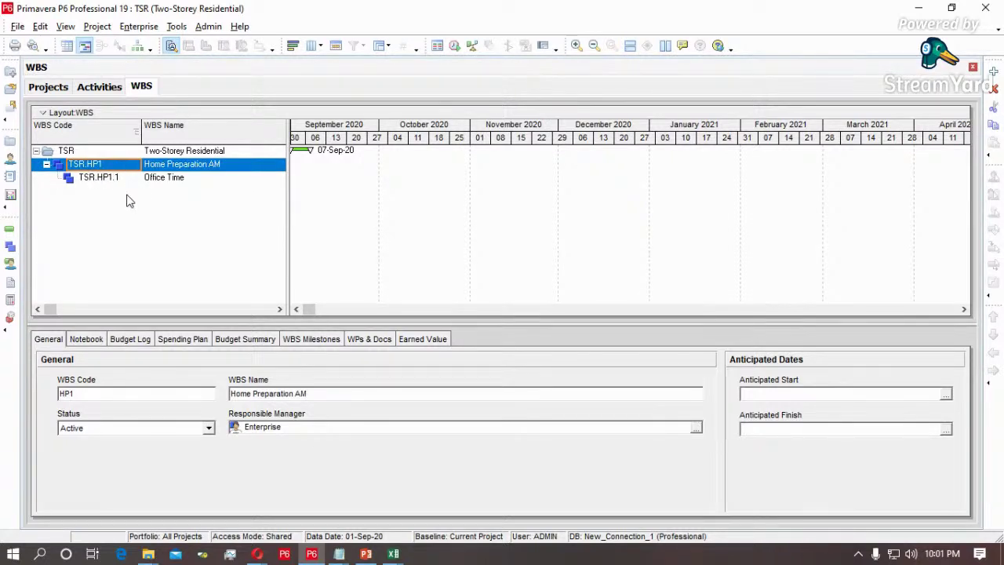
Select the Home Time PM line in the Notepad WBS outline.
left_click(339, 554)
left_click(278, 499)
scroll(248, 370, "down", 1)
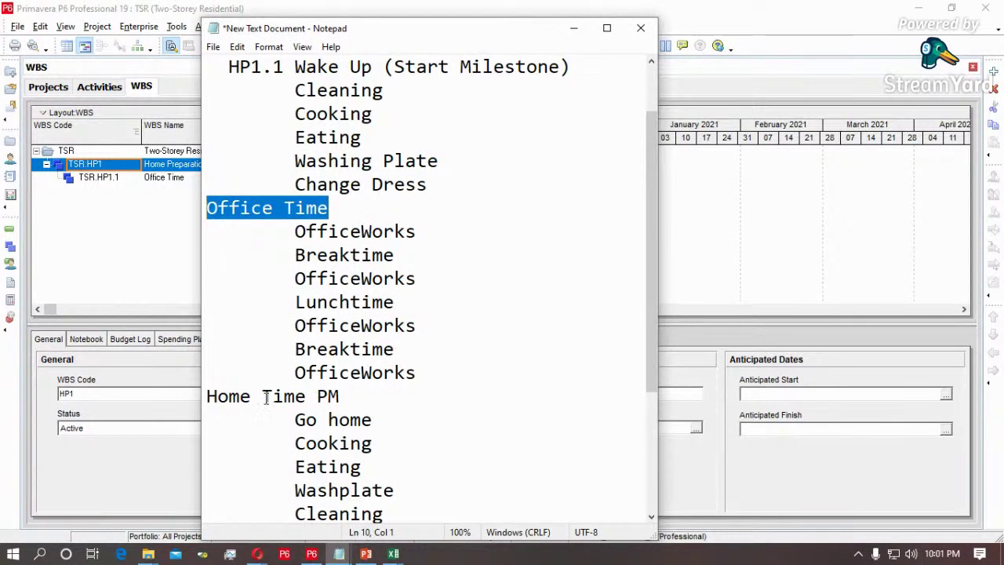
left_click_drag(342, 395, 203, 396)
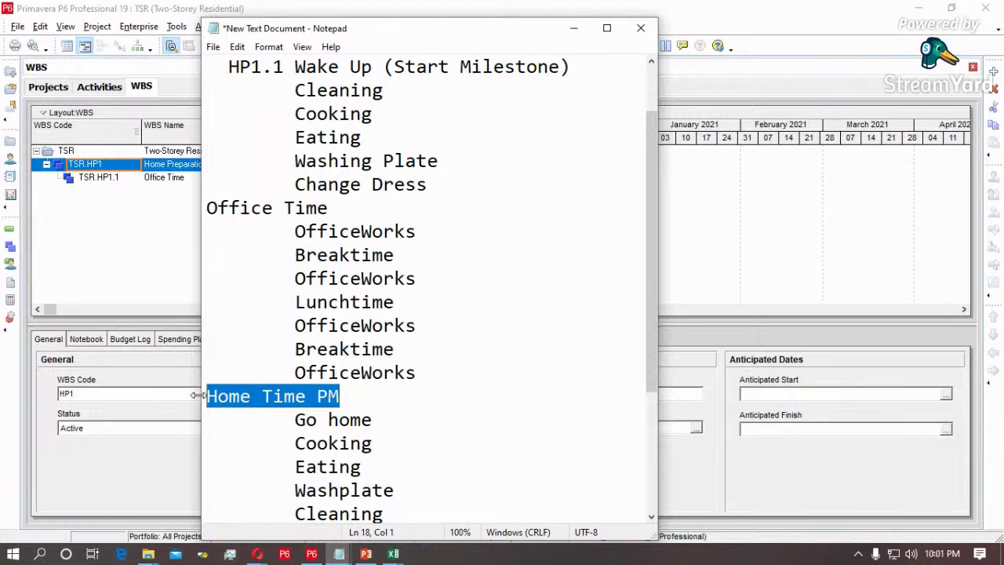
left_click(142, 384)
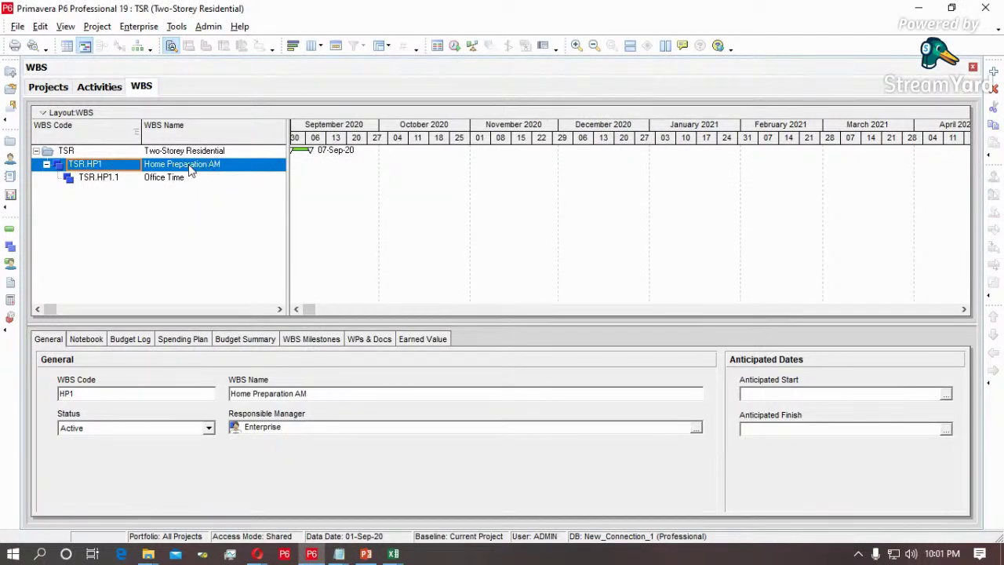
right_click(119, 224)
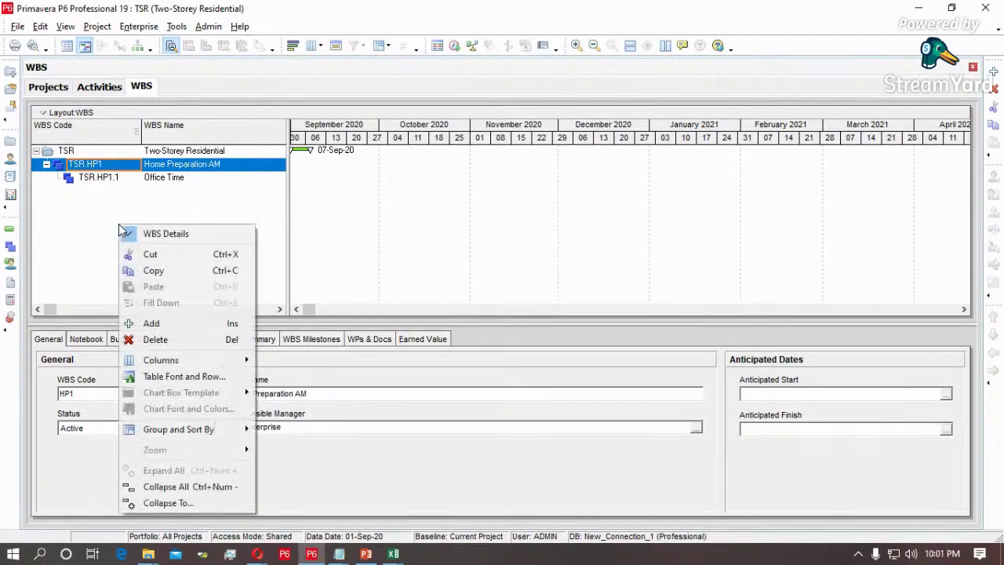
Add child WBS element TSR.HP1.2 named 'Home Time PM' under Home Preparation AM.
left_click(165, 322)
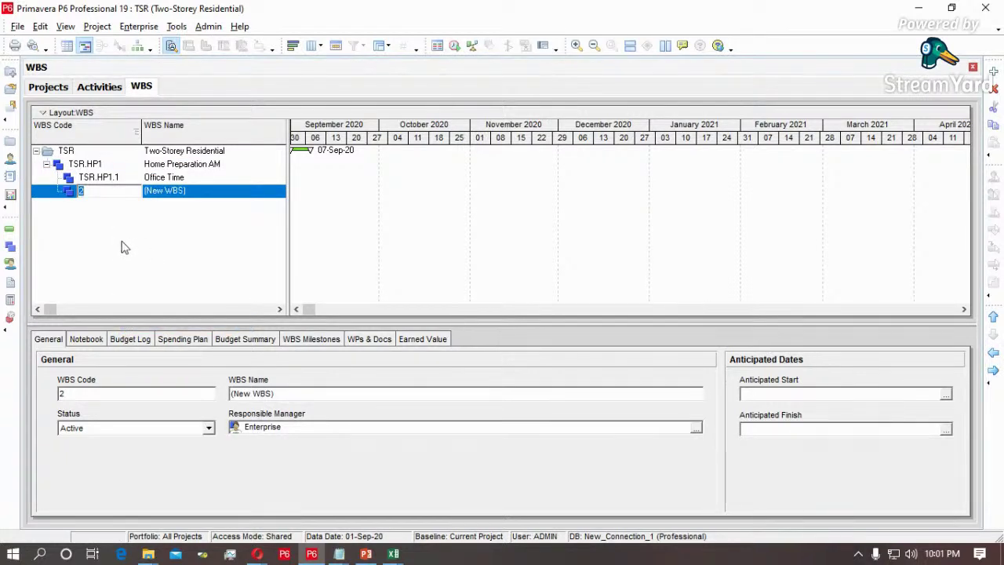
left_click(189, 193)
left_click(195, 190)
key("ctrl+a")
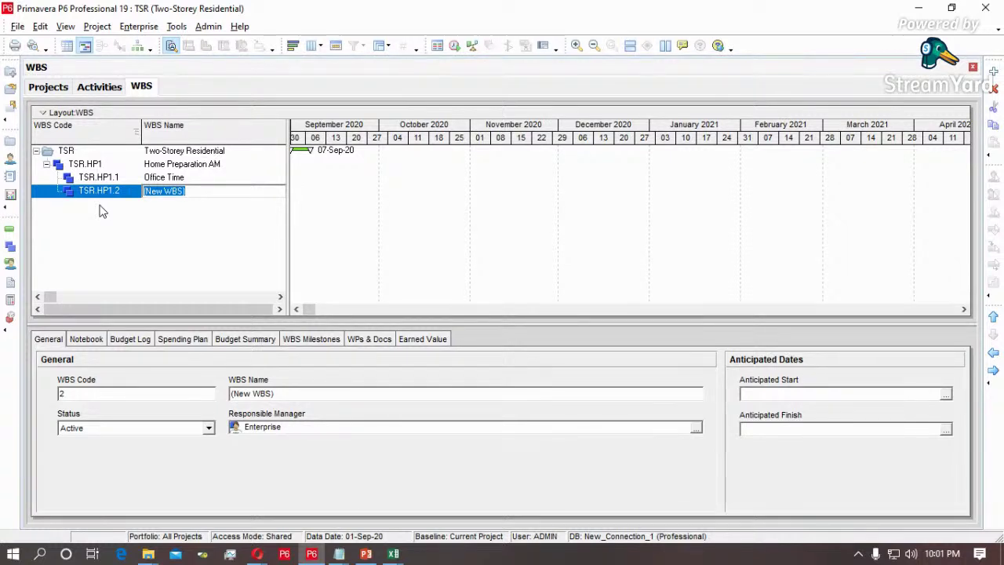
type("Home Time PM")
left_click(160, 228)
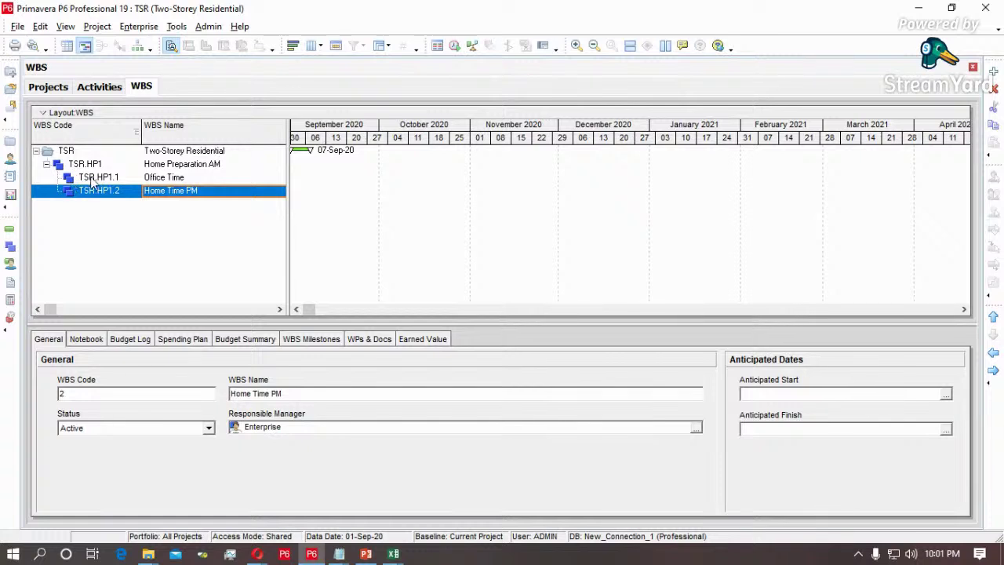
Review the Office Time, Home Time PM and Home Preparation AM elements' details.
left_click(101, 180)
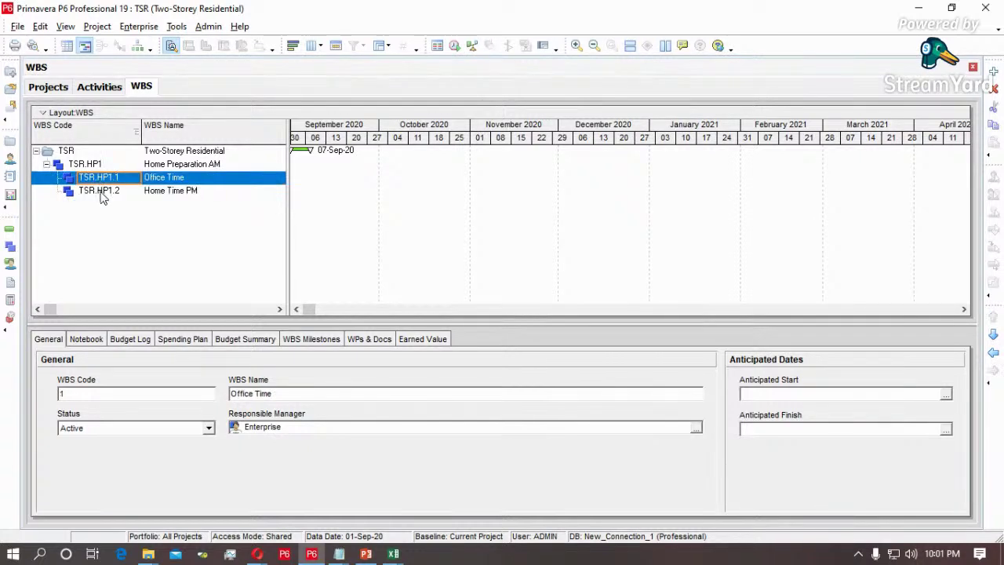
left_click(102, 192)
left_click(101, 179)
left_click(102, 191)
left_click(101, 181)
left_click(95, 165)
left_click(101, 179)
left_click(103, 191)
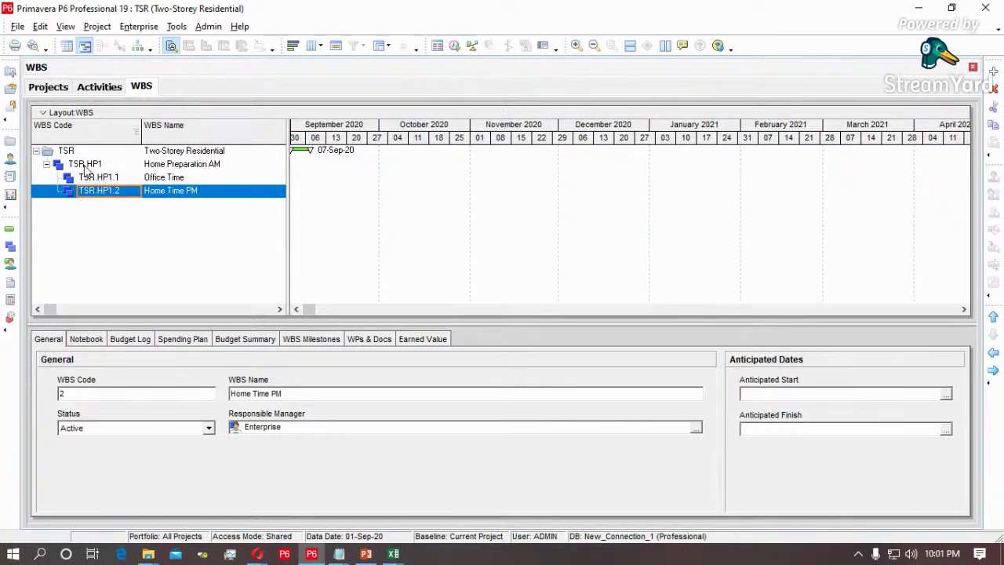
left_click(87, 166)
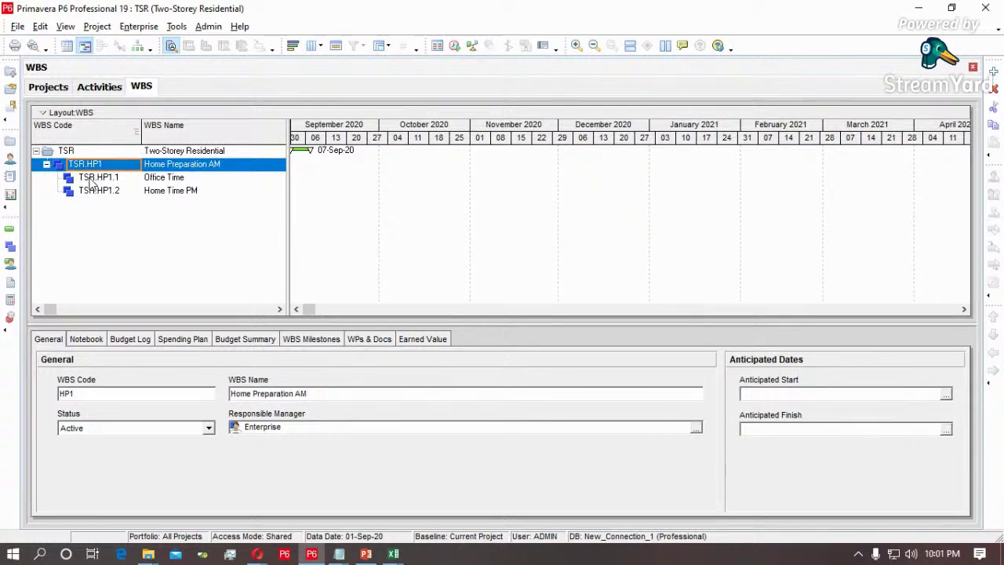
left_click(92, 180)
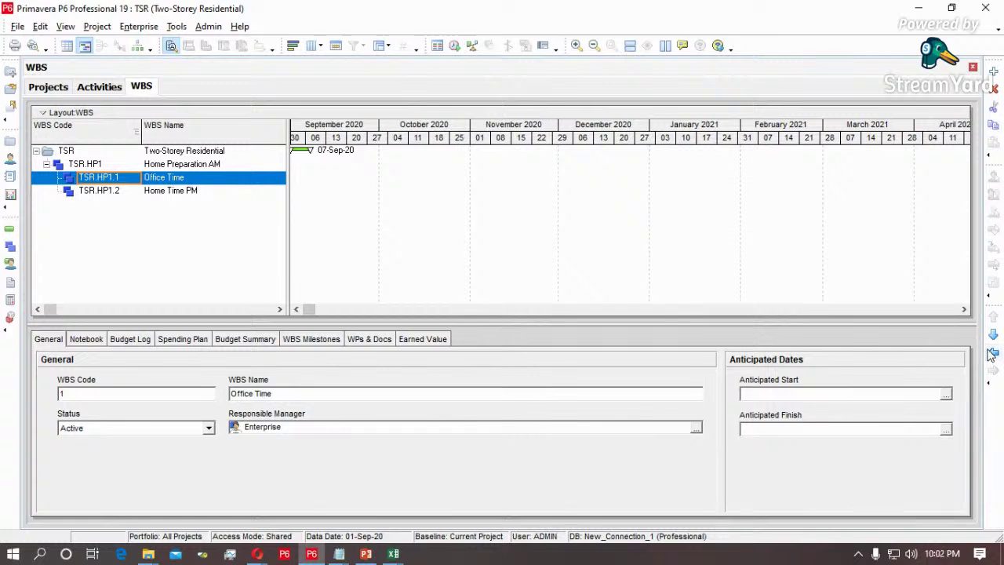
mouse_move(995, 59)
left_mouse_down()
mouse_move(650, 101)
mouse_move(490, 199)
mouse_move(346, 237)
mouse_move(19, 354)
mouse_move(21, 153)
mouse_move(118, 190)
mouse_move(968, 101)
mouse_move(993, 75)
left_mouse_up()
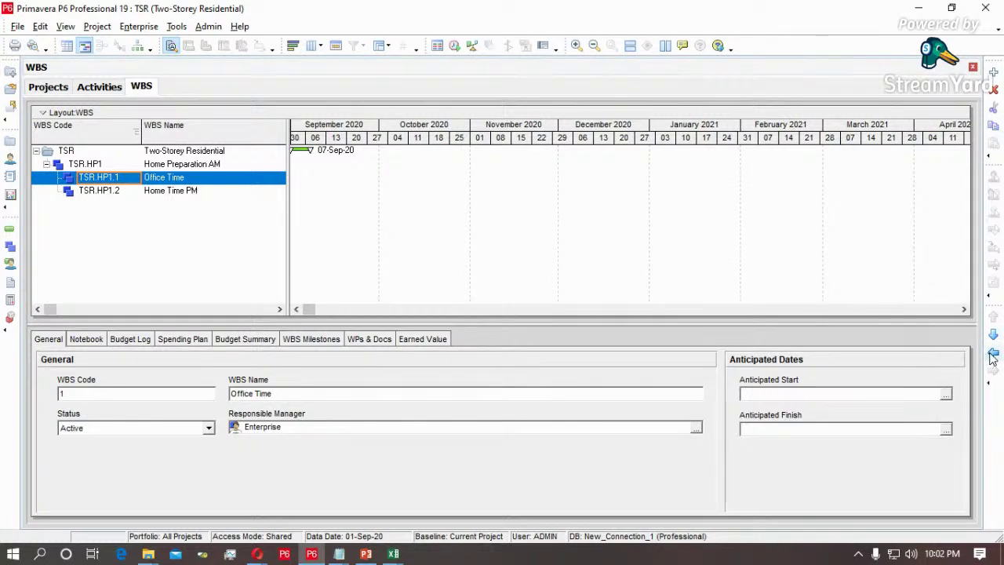
Outdent Office Time and Home Time PM one level so they sit under TSR.
left_click(993, 356)
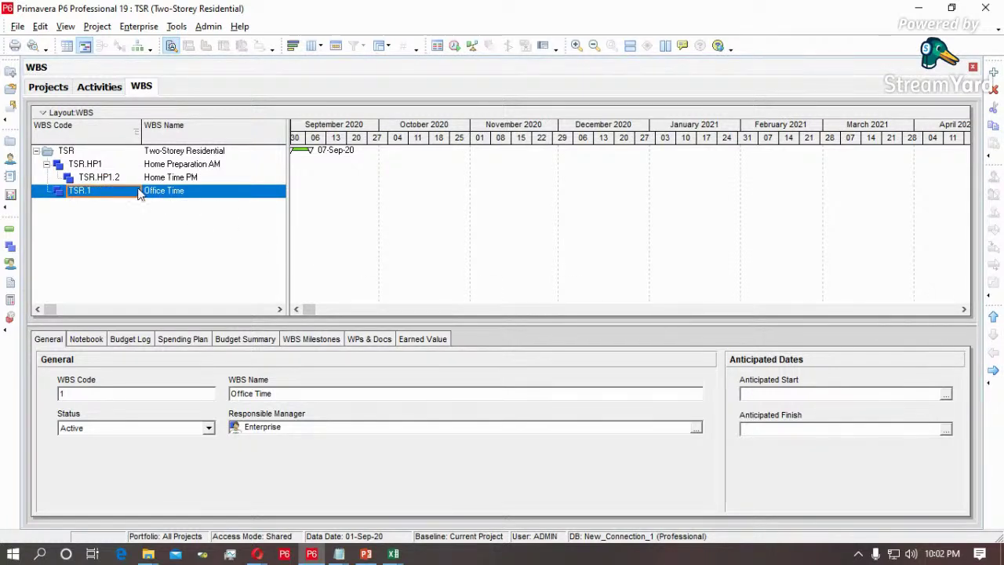
left_click(105, 179)
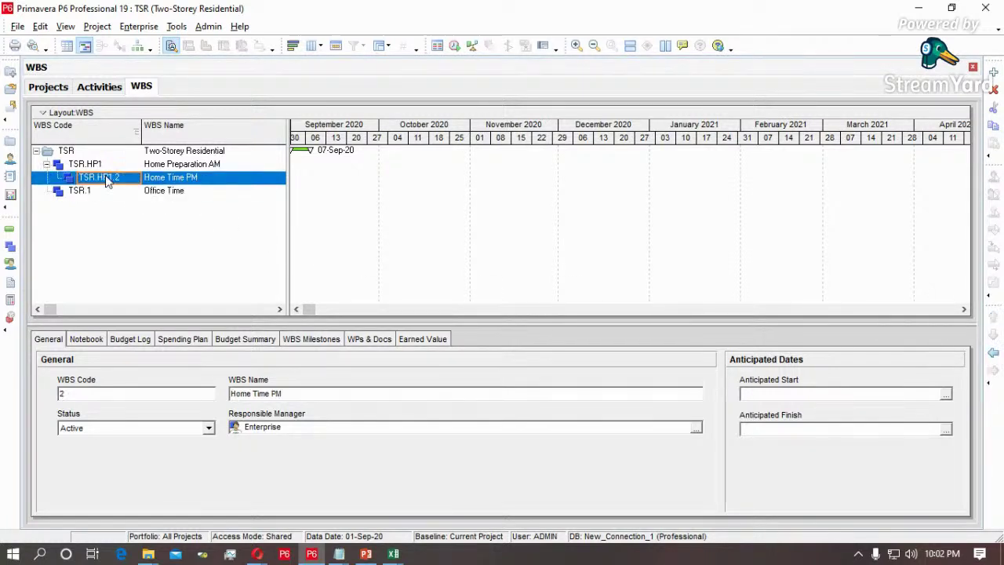
left_click(993, 355)
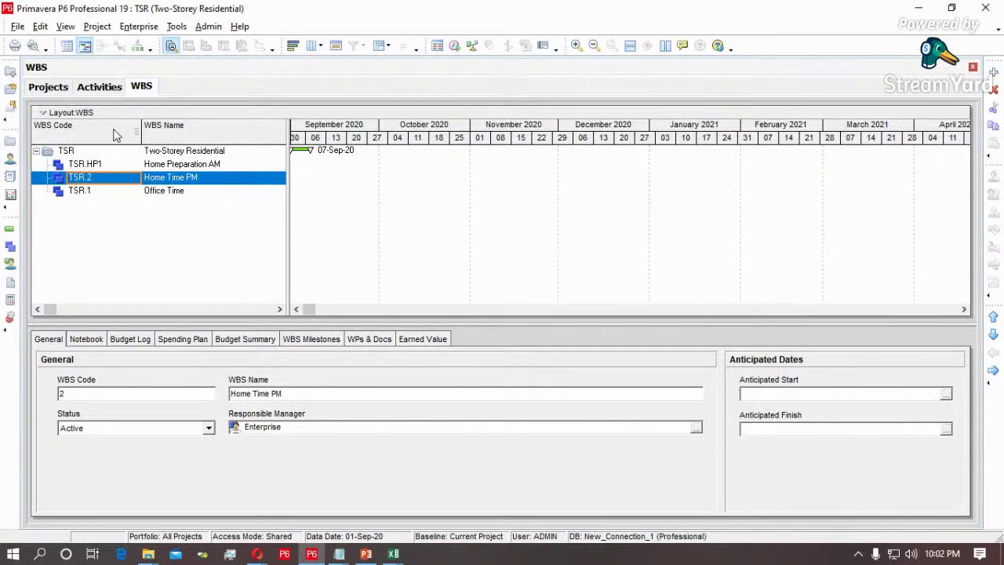
Toggle the WBS code sort, restore hierarchical order, and reselect Office Time and Home Time PM.
left_click(81, 137)
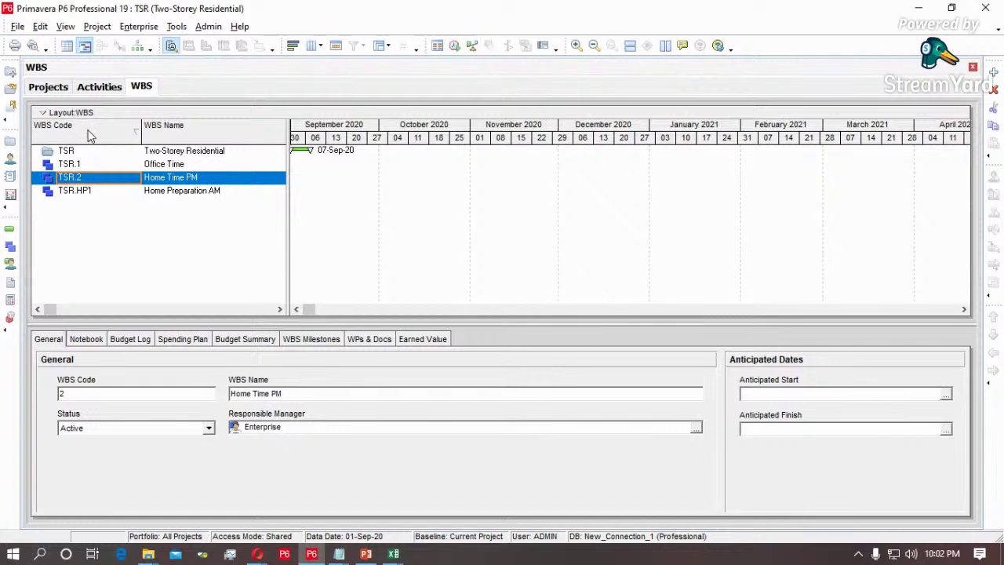
left_click(90, 135)
left_click(177, 137)
left_click(92, 133)
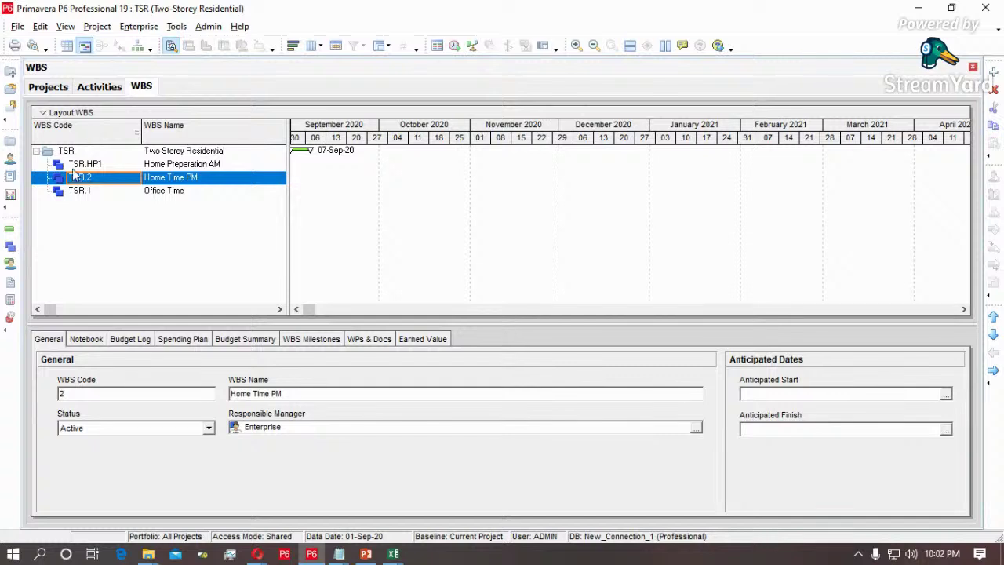
left_click(90, 195)
left_click(97, 178)
left_click(96, 196)
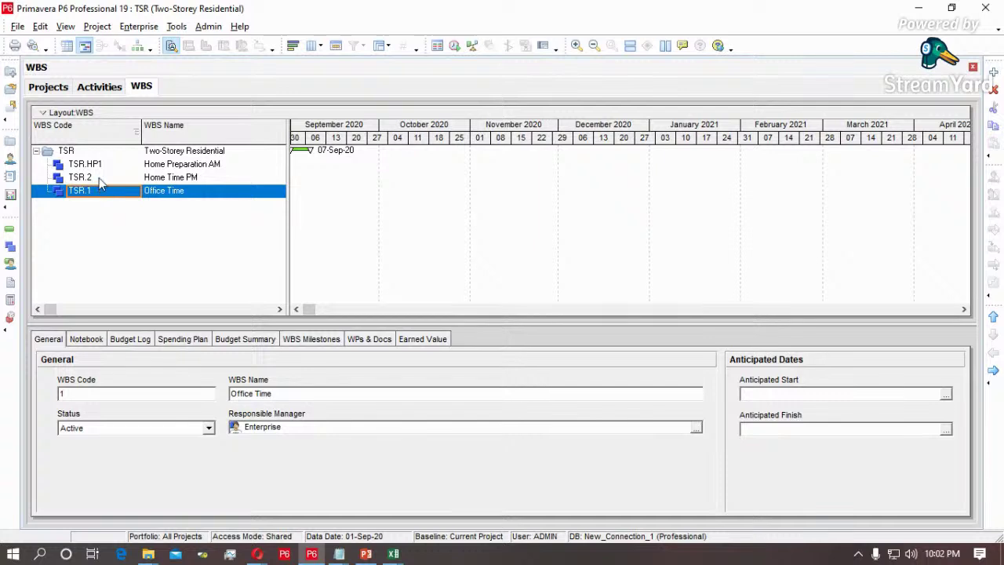
left_click(99, 179)
Begin recoding Home Time PM as H, checking the reference notes in Notepad.
left_click(100, 178)
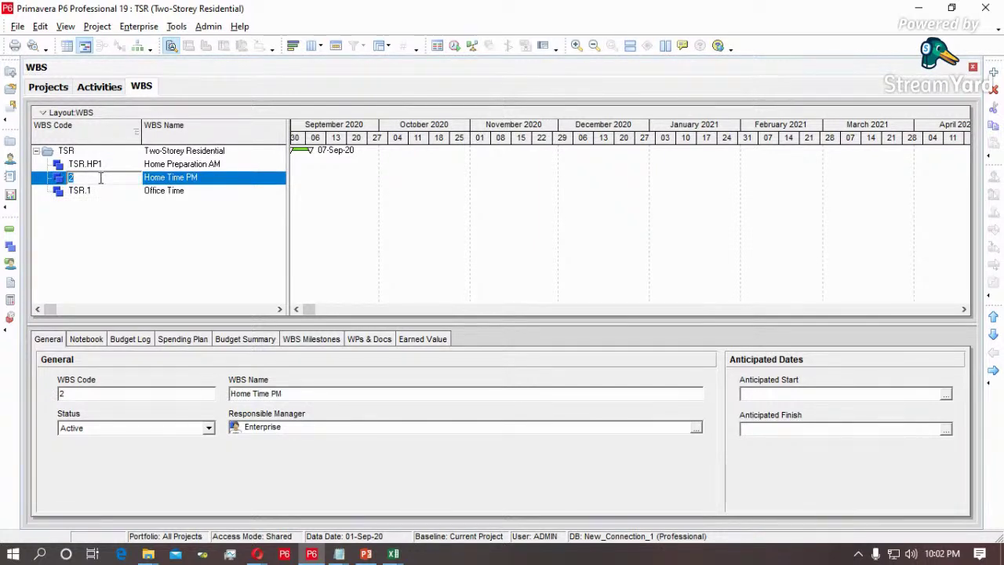
type("H")
mouse_move(339, 553)
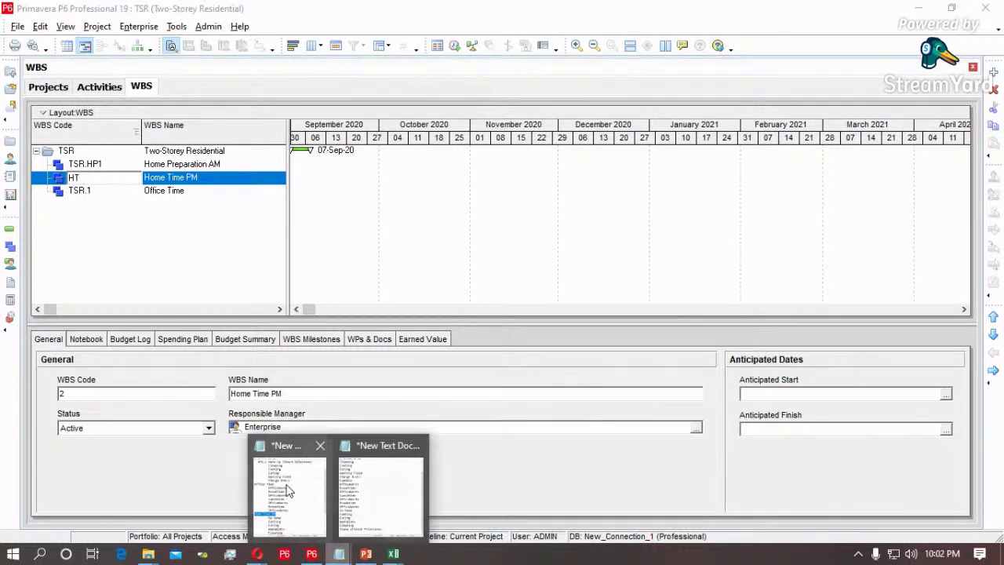
left_click(288, 490)
left_click(79, 220)
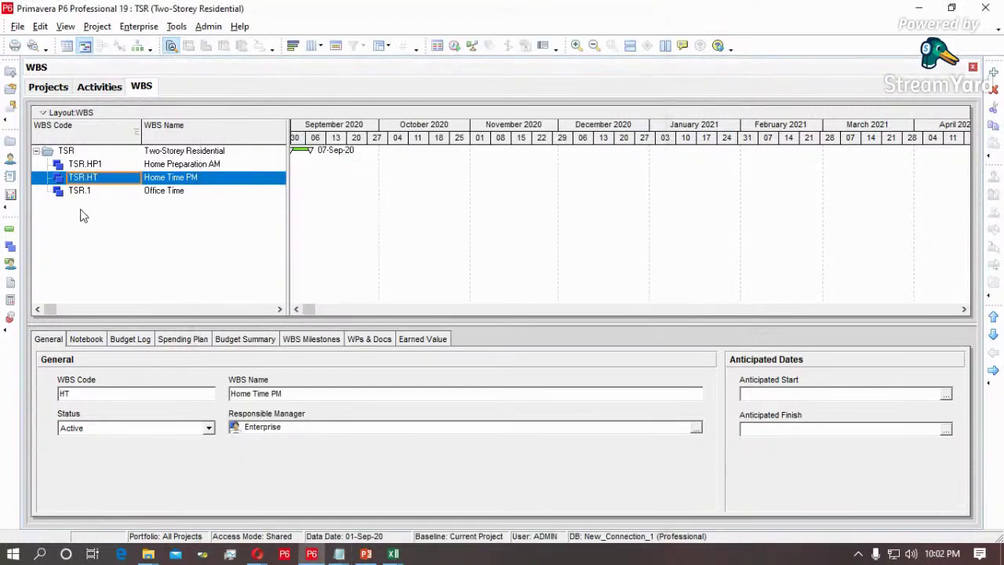
left_click(104, 178)
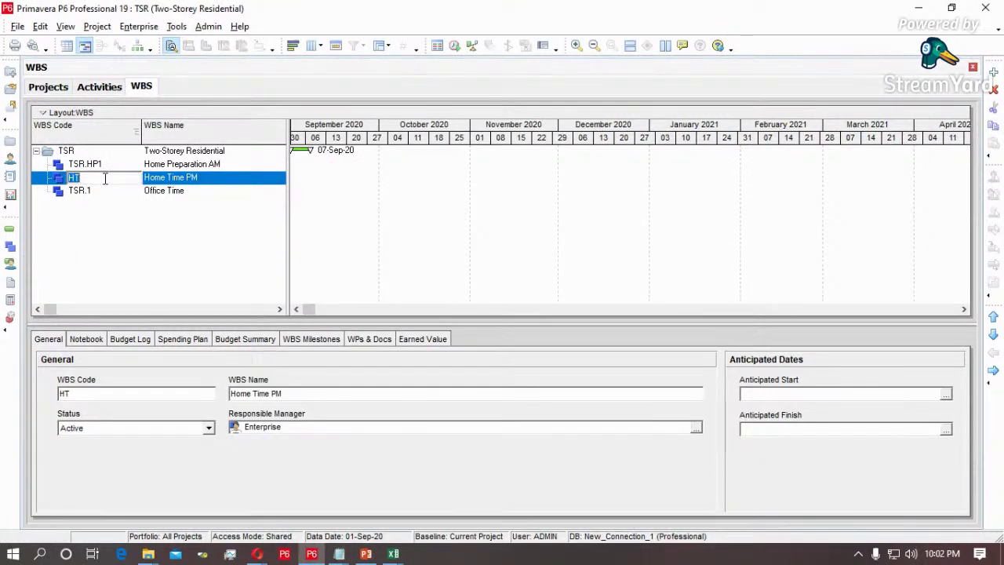
left_click(101, 197)
Try coding Office Time as H and dismiss the duplicate-code warning.
left_click(101, 191)
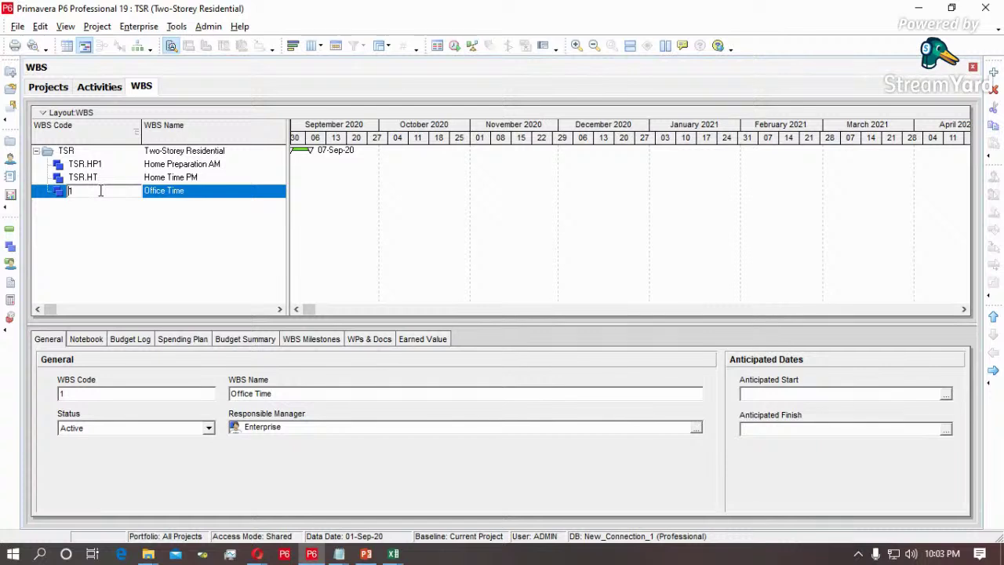
type("HT")
left_click(116, 229)
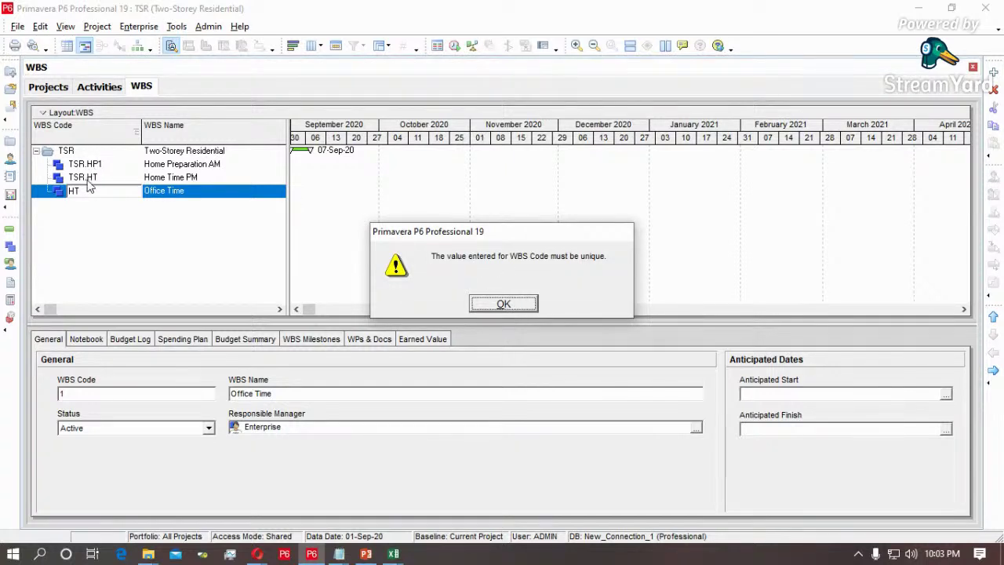
left_click(502, 305)
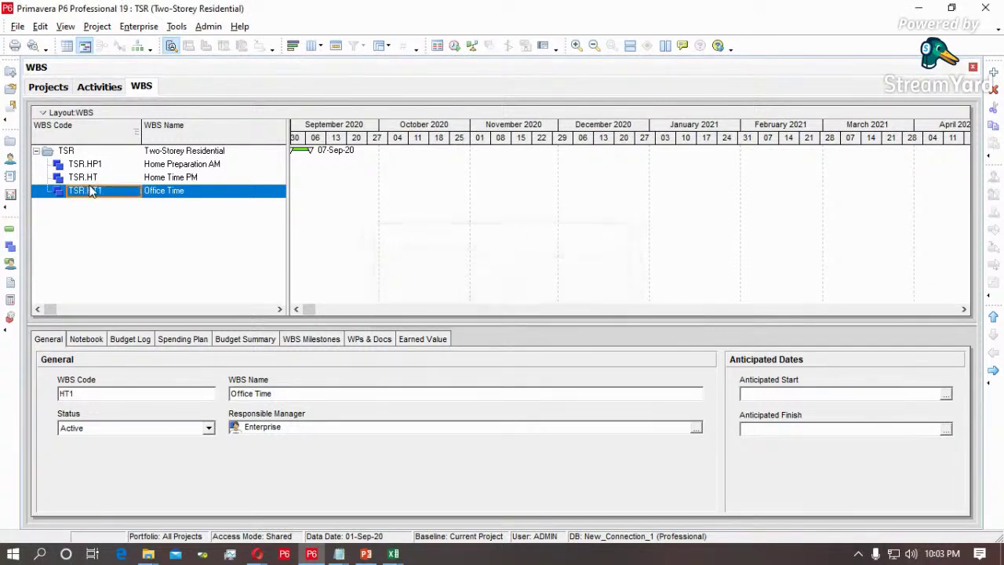
Set Home Time PM's WBS code to HT 2 and Office Time's to OT.
left_click(102, 177)
left_click(102, 177)
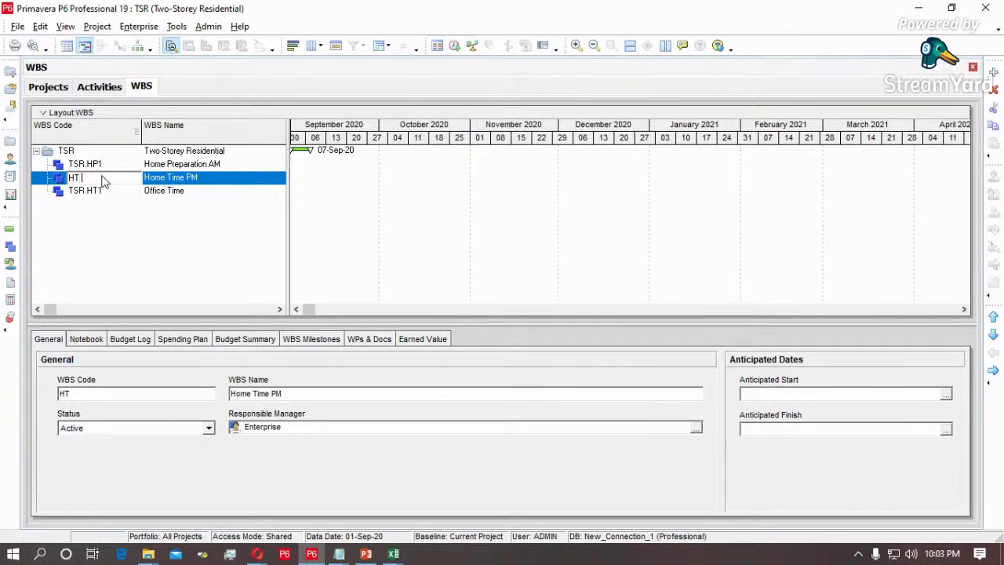
type("2")
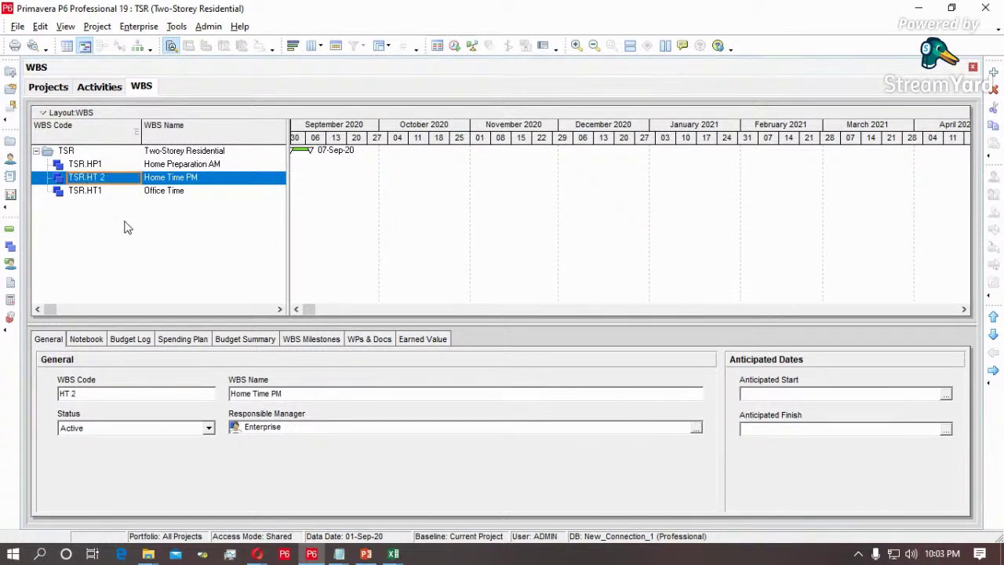
left_click(108, 191)
left_click(108, 191)
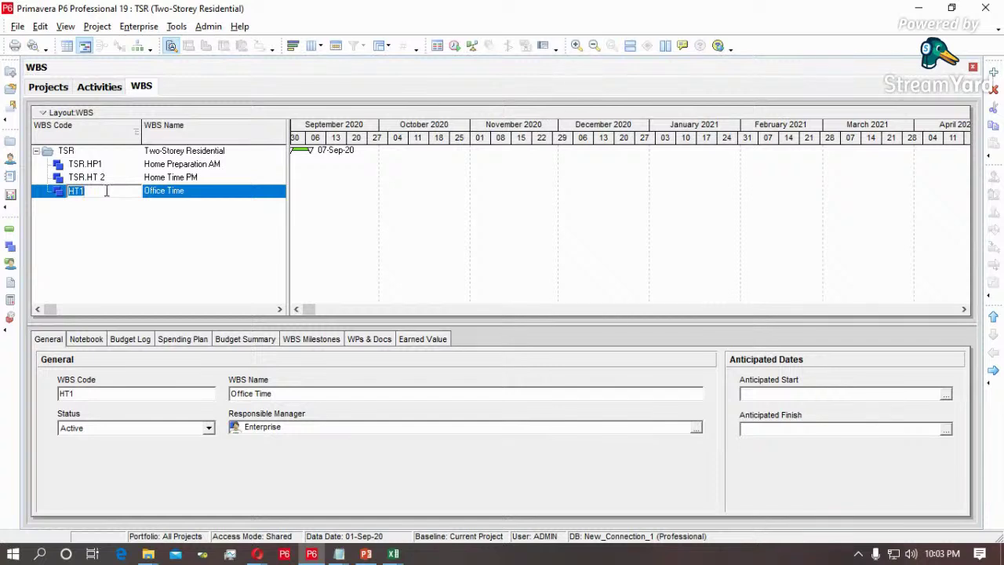
type("oT")
key("Return")
Review Home Preparation AM's code in the details and keep its status Active.
right_click(155, 233)
left_click(110, 237)
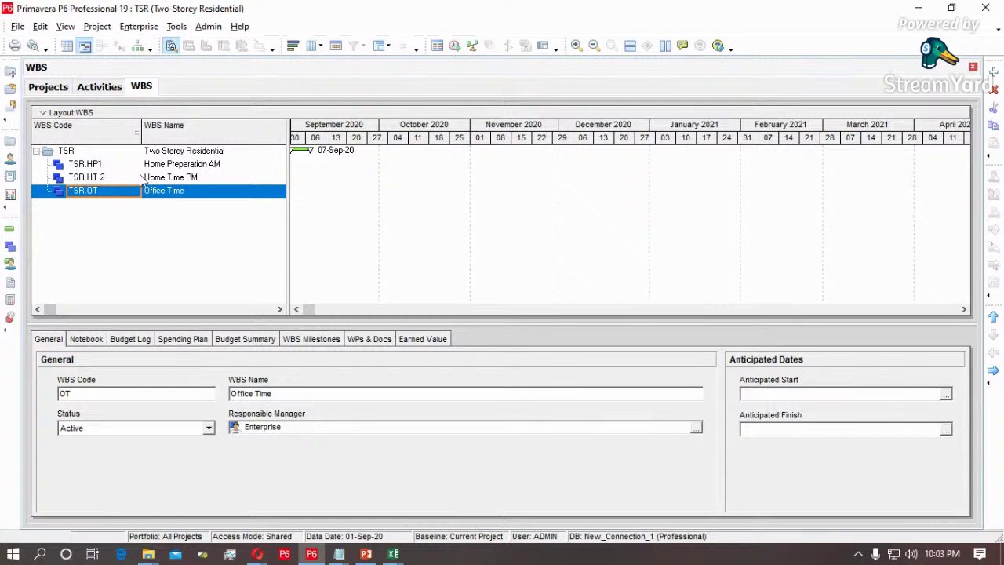
left_click(166, 167)
left_click(115, 393)
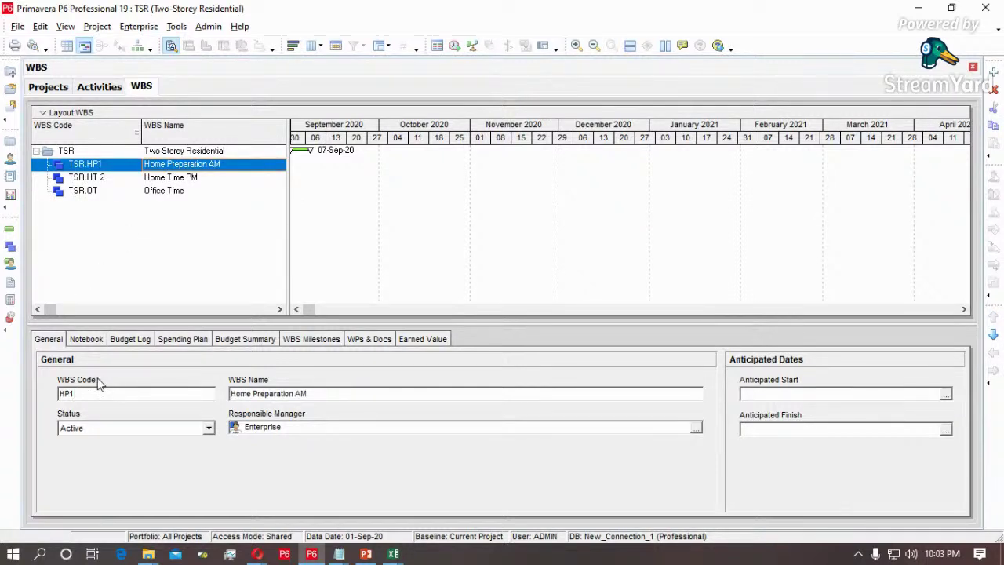
left_click(95, 428)
left_click(330, 434)
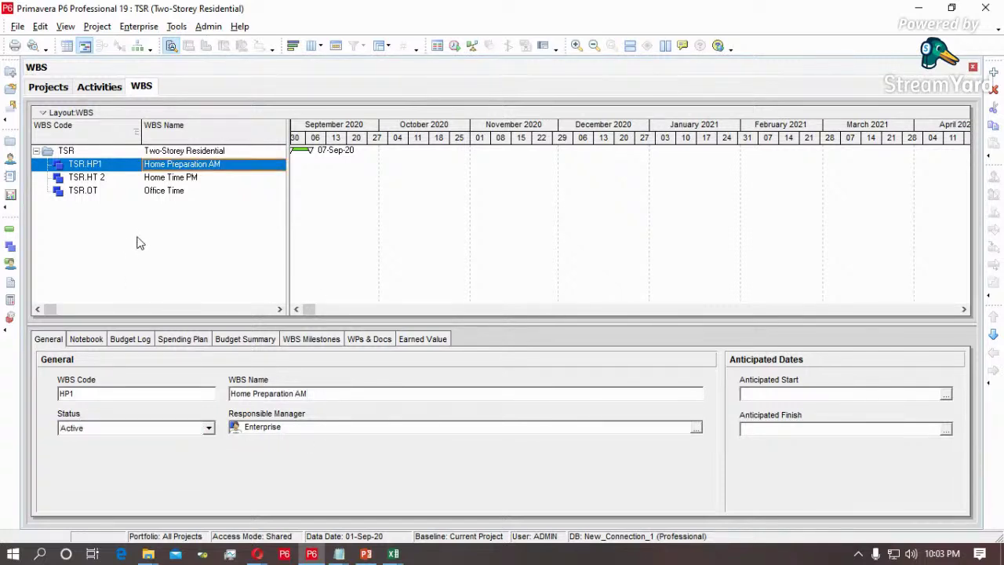
Check the TSR.HP1 group, WBS elements and Projects view, ending on the TSR activity list.
left_click(100, 88)
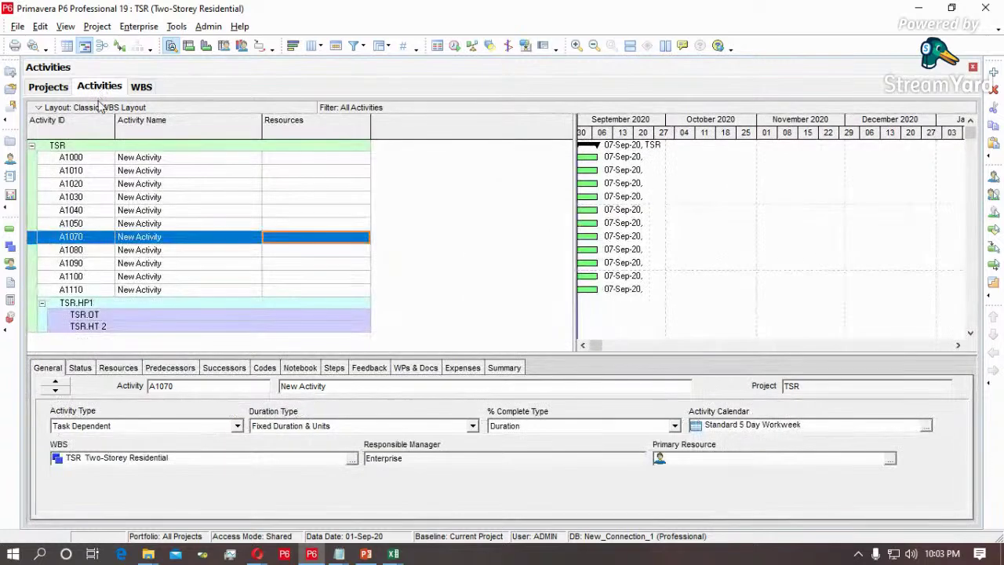
left_click(101, 306)
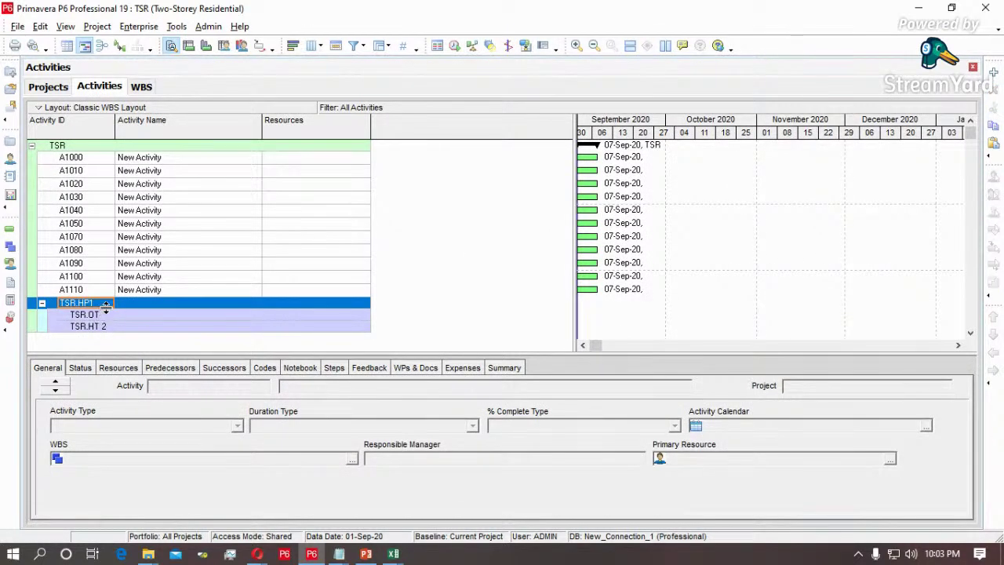
left_click(134, 88)
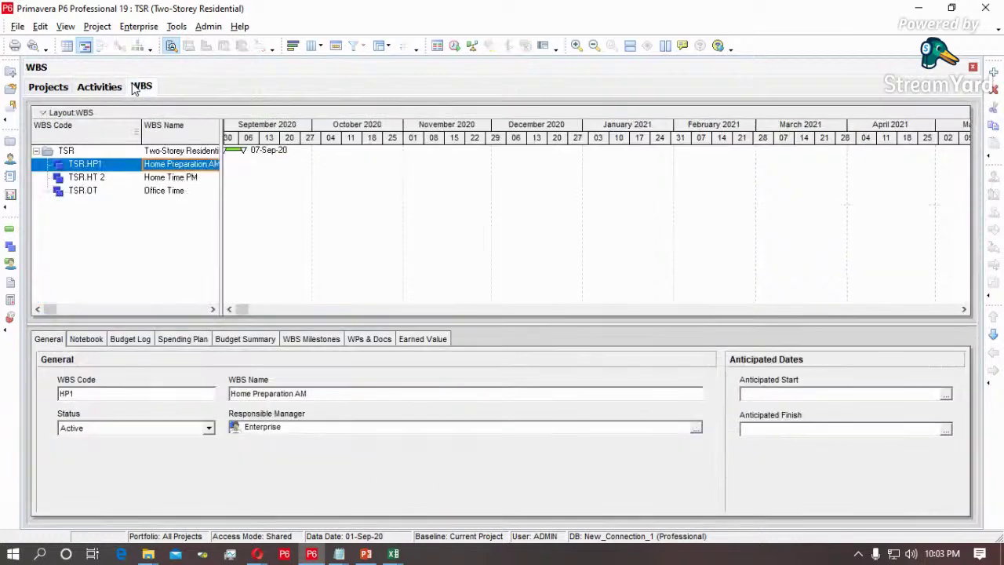
left_click(85, 178)
left_click(92, 164)
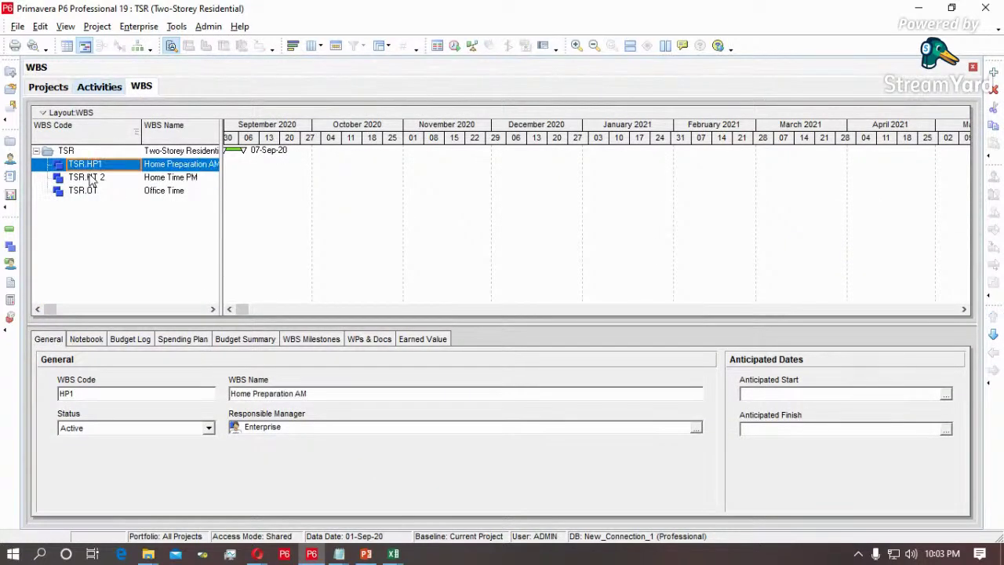
left_click(57, 91)
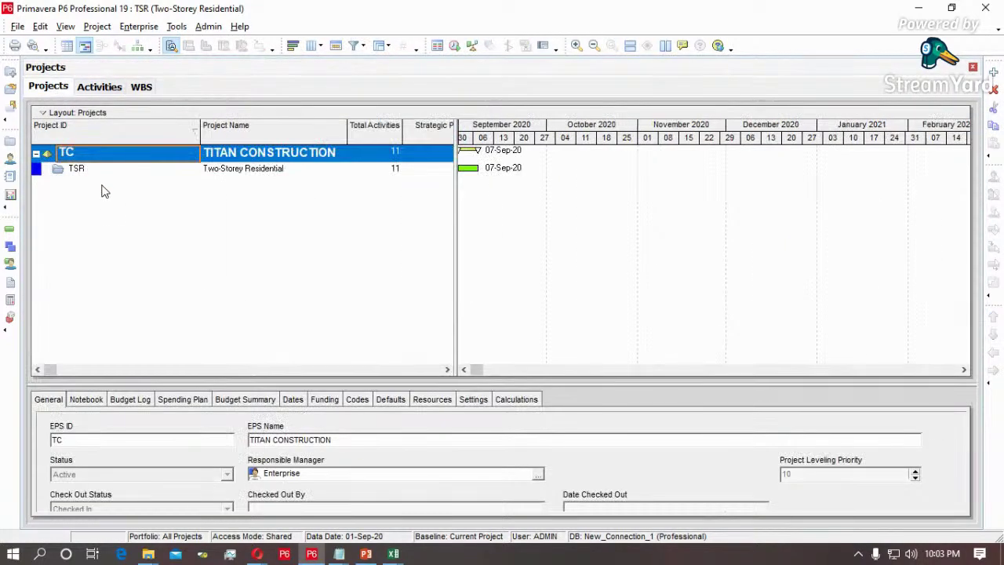
left_click(95, 87)
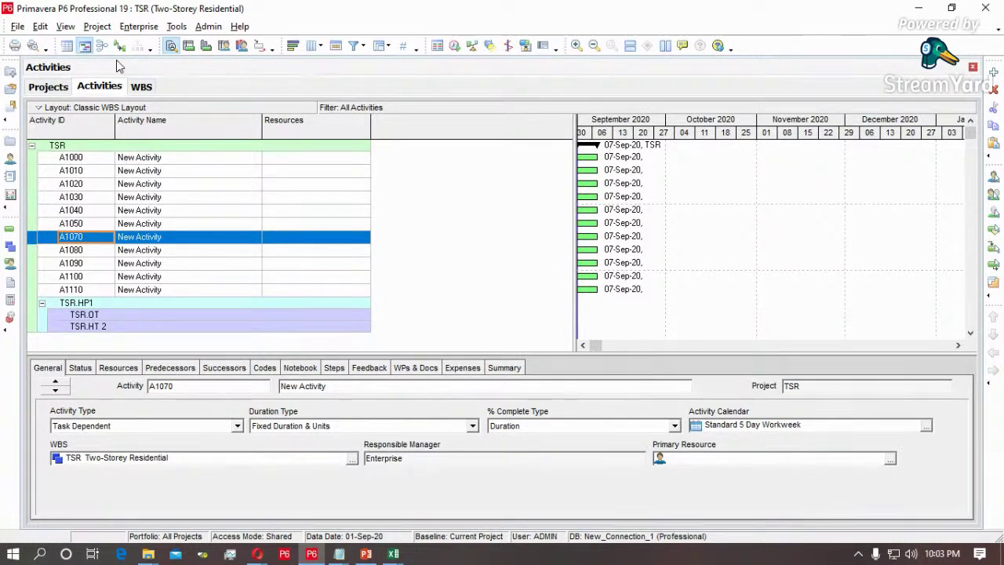
Schedule the TSR project, then check the WBS and Activities views.
left_click(455, 45)
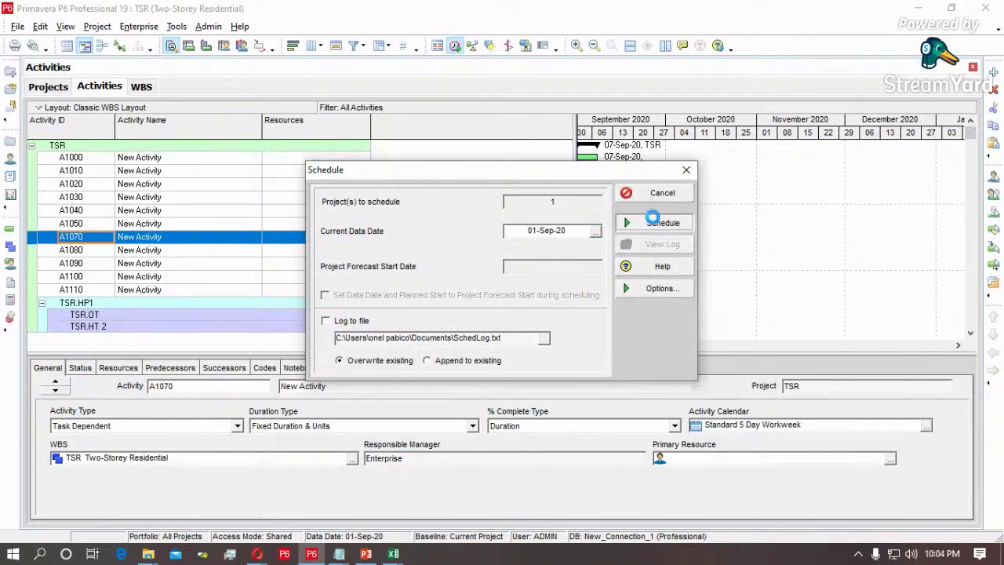
left_click(632, 223)
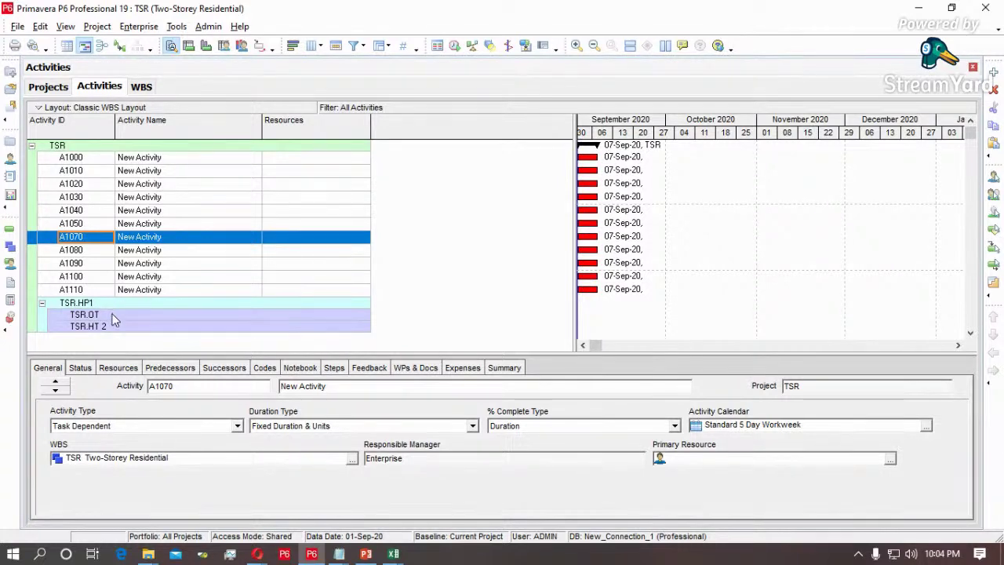
left_click(142, 87)
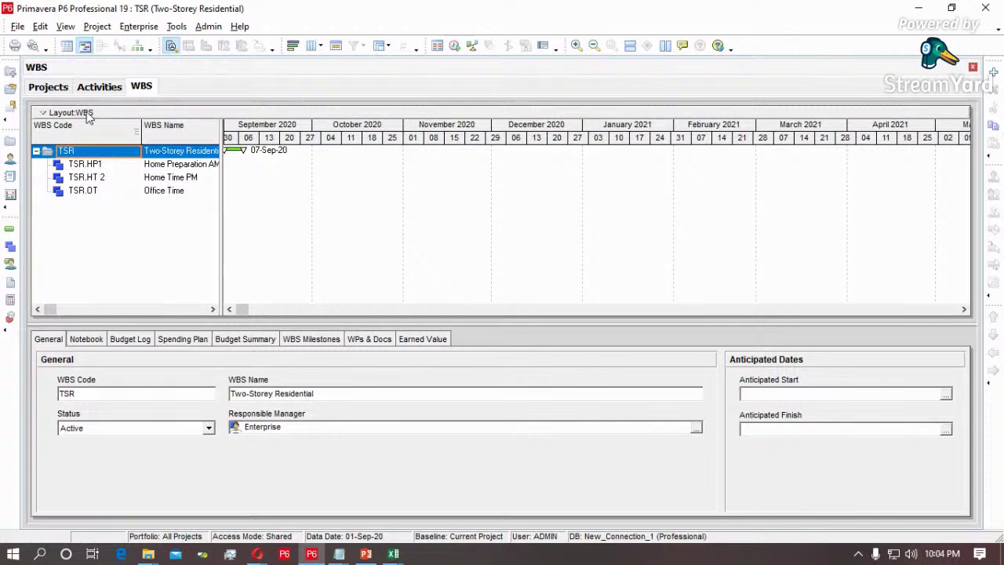
left_click(89, 86)
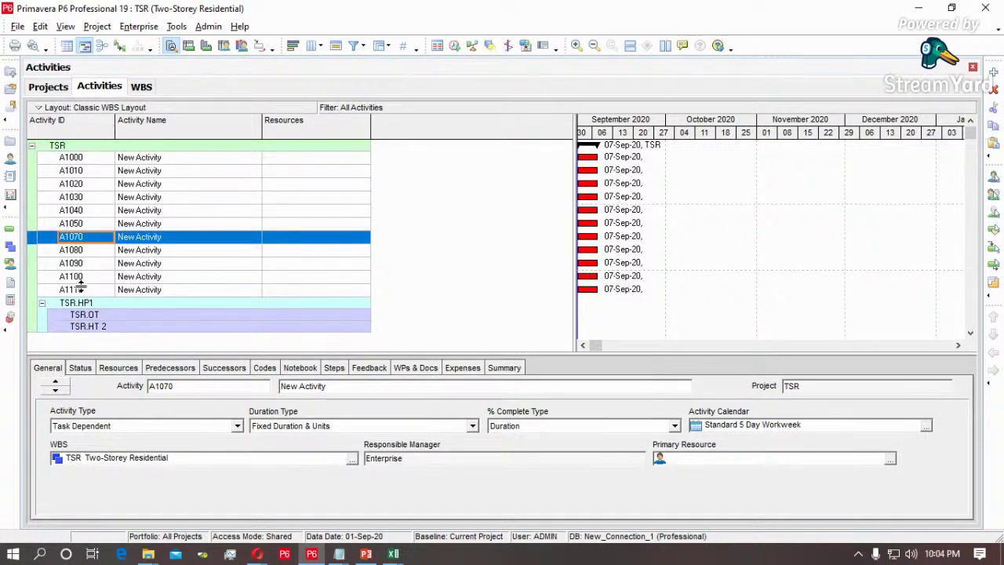
Widen the WBS table to show full names, then select activity A1000 in the activity list.
left_click(141, 88)
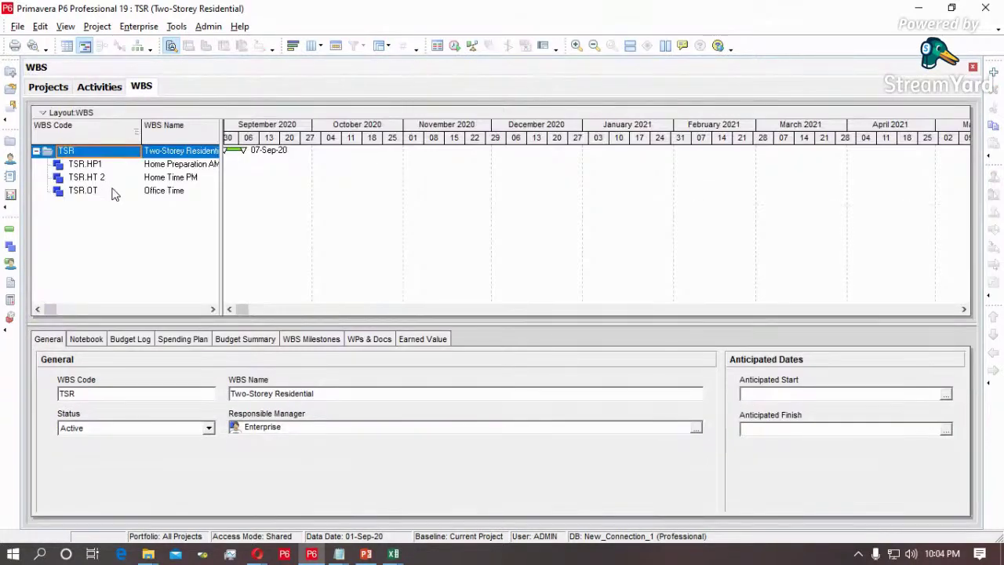
left_click_drag(219, 180, 274, 176)
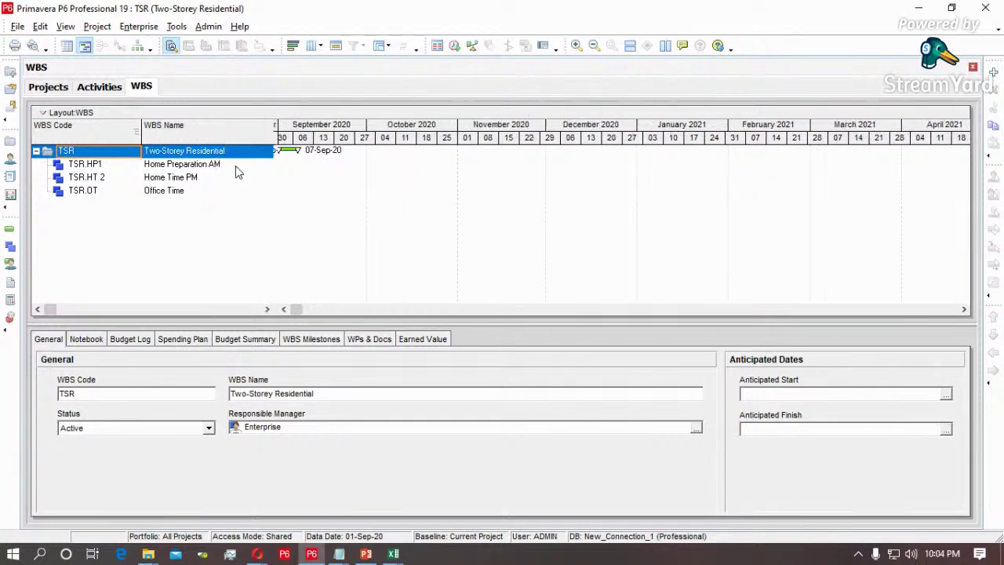
left_click(220, 166)
left_click(95, 87)
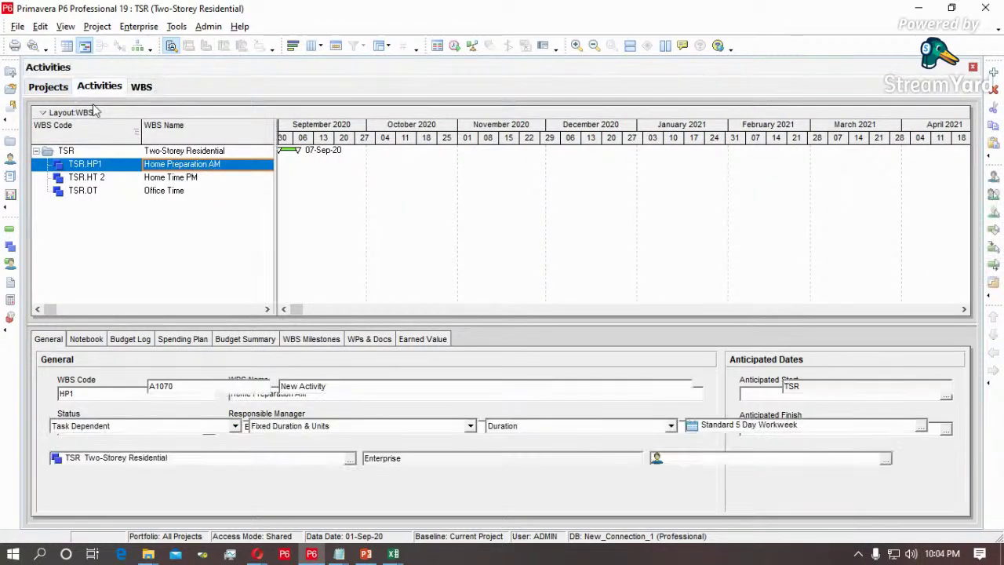
left_click(90, 158)
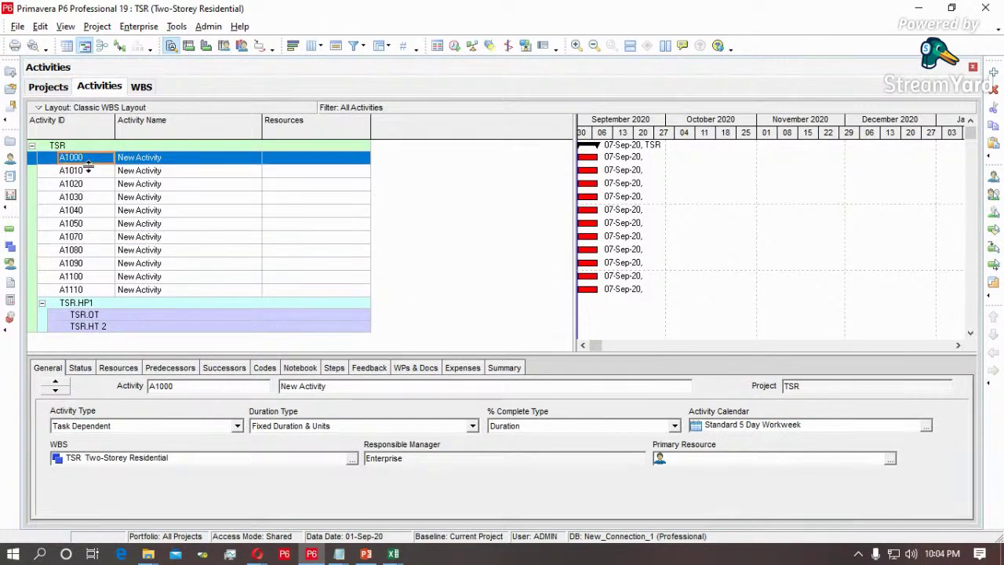
Copy 'Cleaning' from Notepad and paste it as activity A1000's name.
left_click(89, 170, "shift")
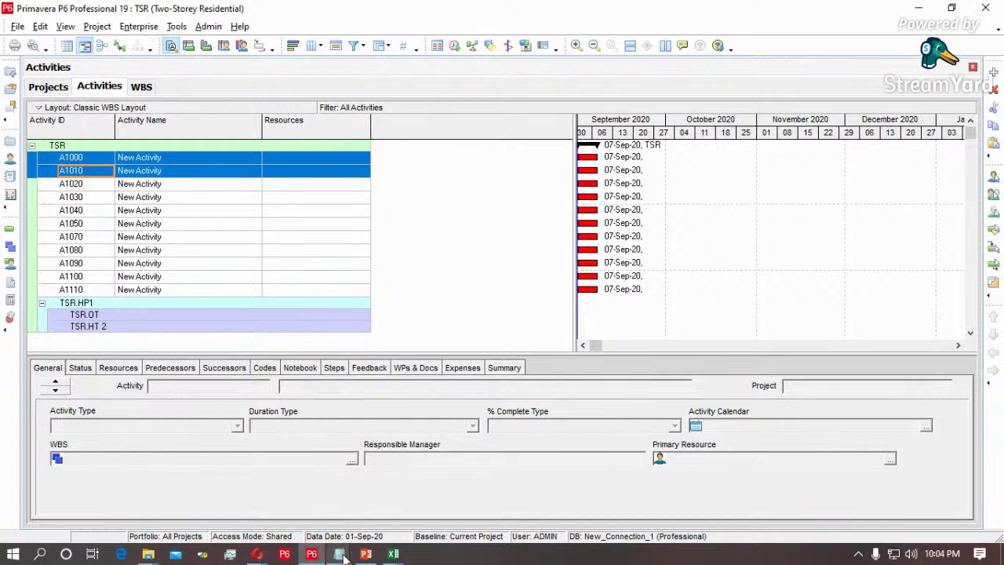
left_click(381, 487)
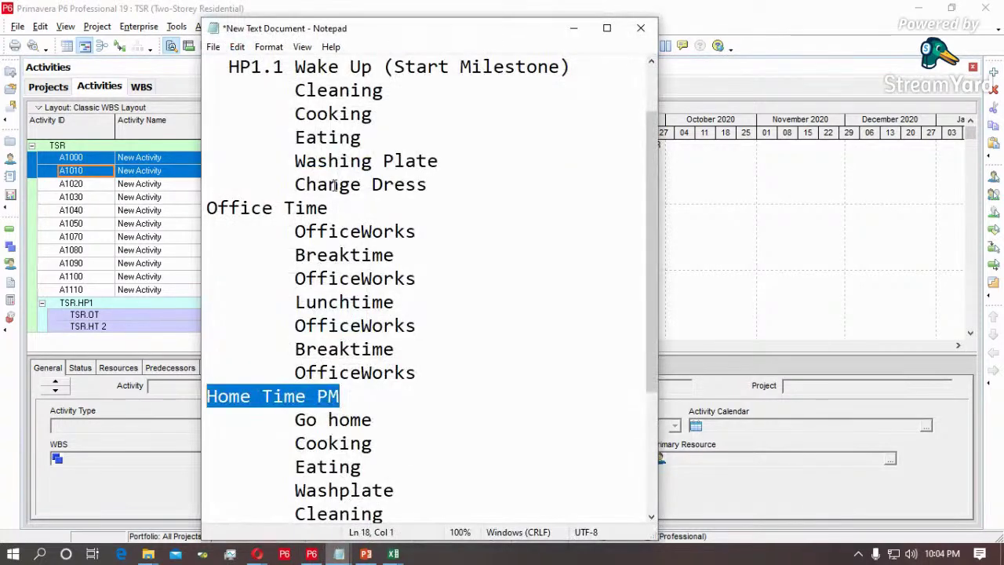
left_click_drag(354, 33, 528, 81)
left_click_drag(556, 139, 467, 137)
key("ctrl+c")
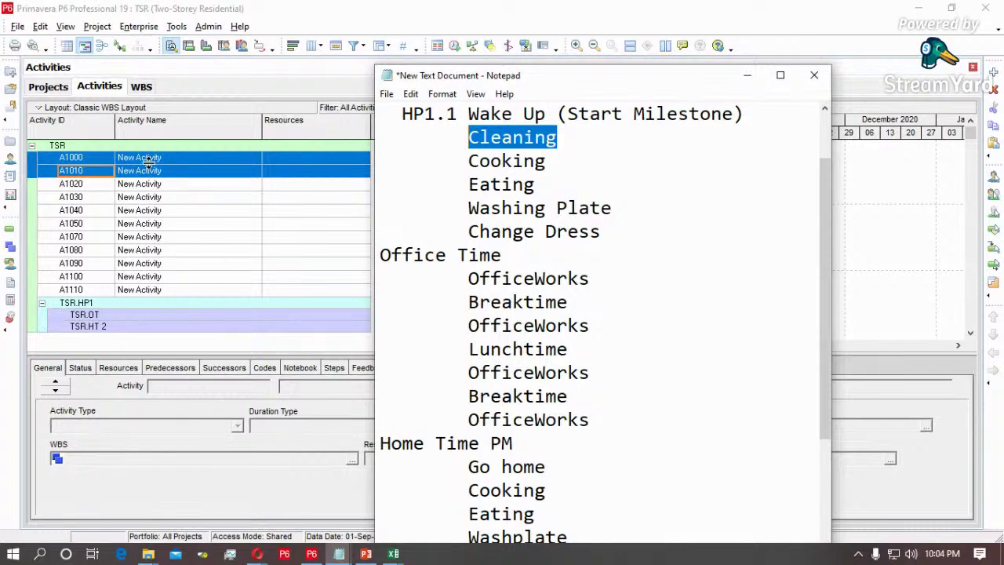
left_click(157, 167)
left_click(156, 160)
left_click(168, 159)
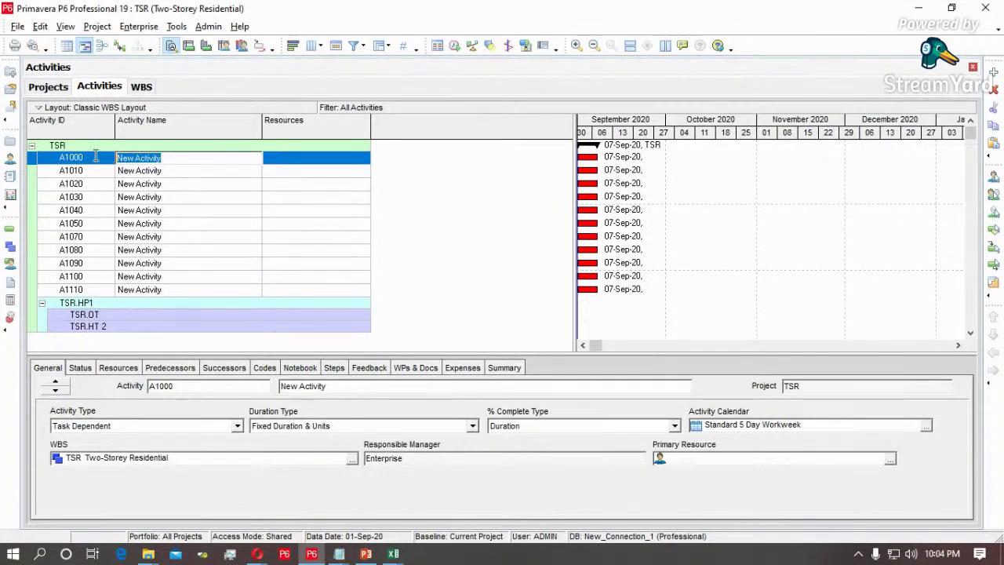
key("ctrl+v")
left_click(146, 176)
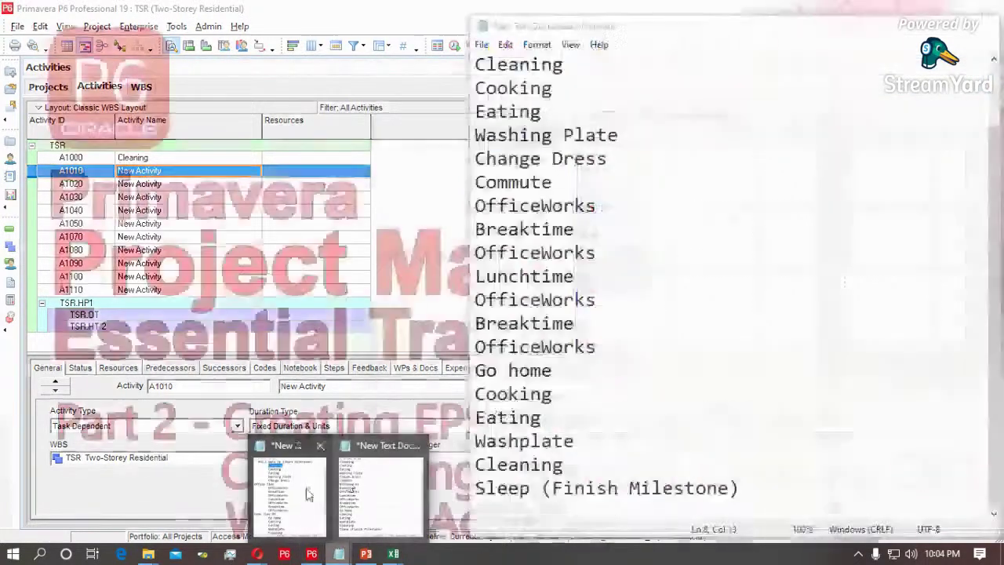
Rename activity A1010 to 'Cooking' using the Notepad list.
left_click(366, 482)
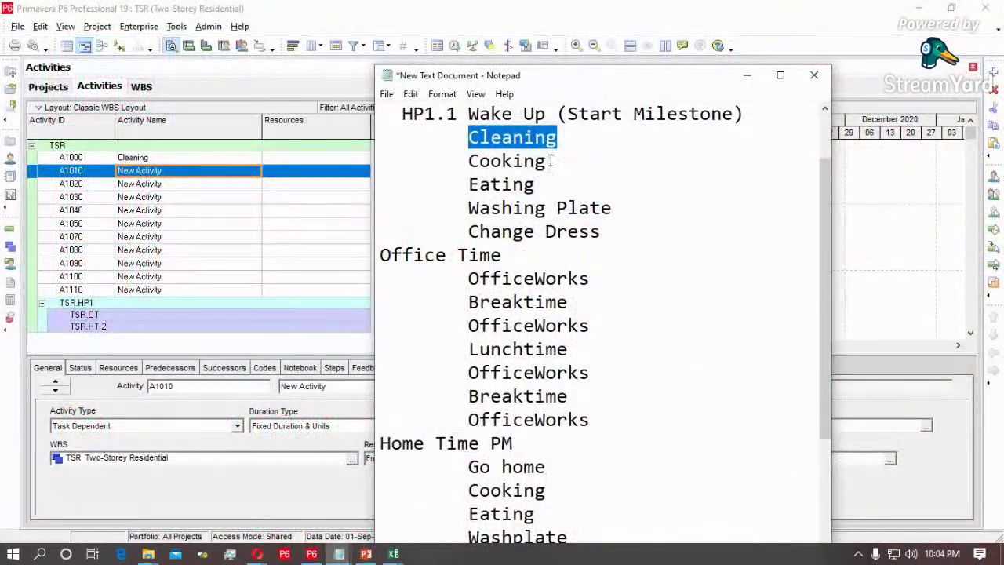
left_click_drag(547, 160, 473, 161)
key("ctrl+c")
left_click(170, 190)
left_click(172, 172)
left_click(172, 172)
left_click_drag(172, 172, 116, 171)
key("ctrl+v")
left_click(179, 187)
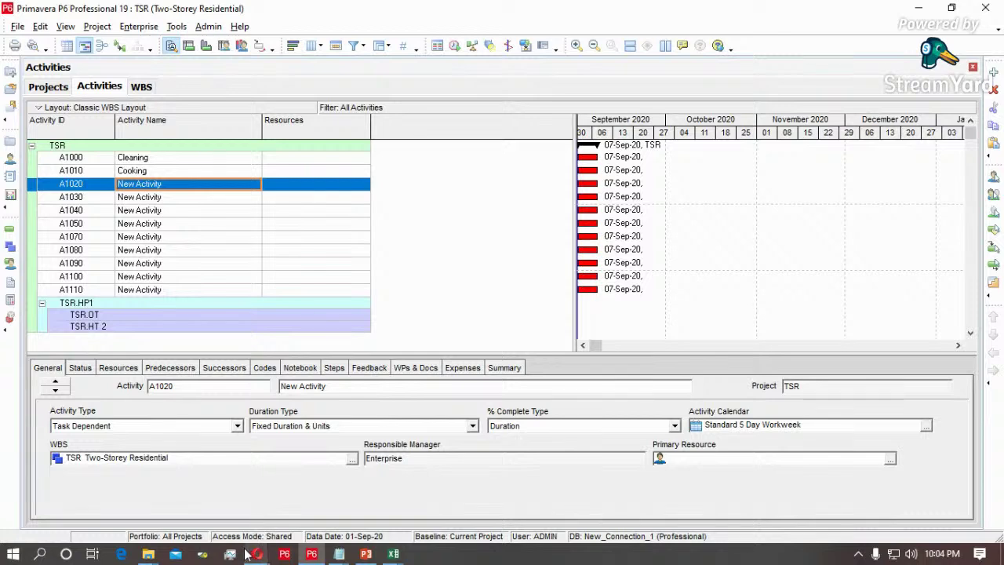
Rename activity A1020 to 'Eating' using the Notepad list.
mouse_move(339, 553)
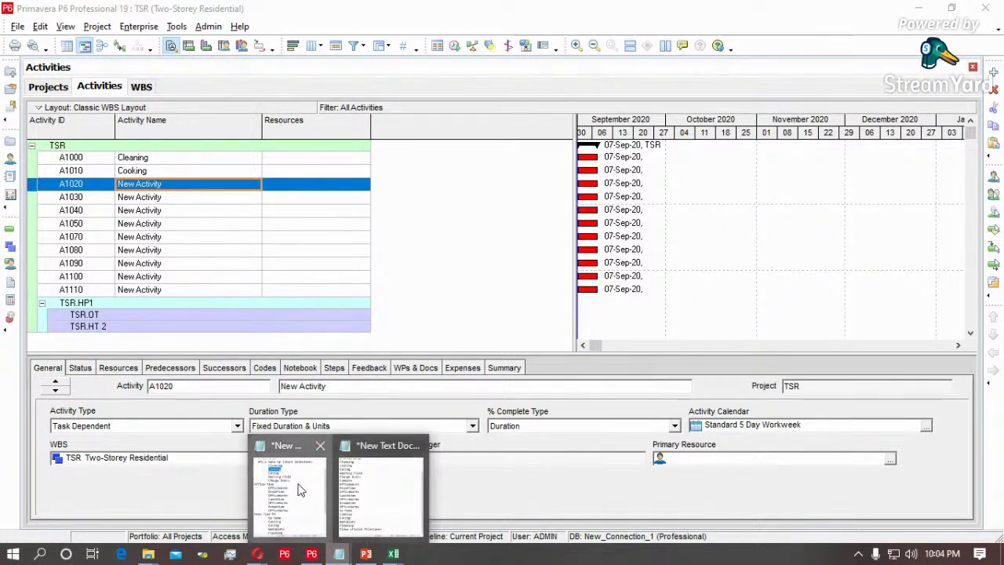
left_click(298, 490)
left_click_drag(537, 185, 467, 186)
key("ctrl+c")
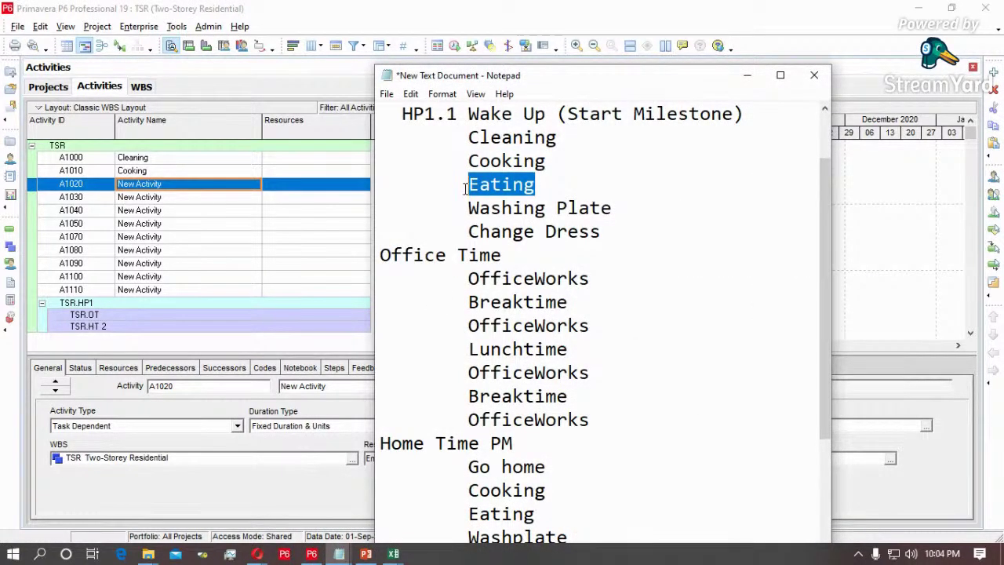
left_click(168, 183)
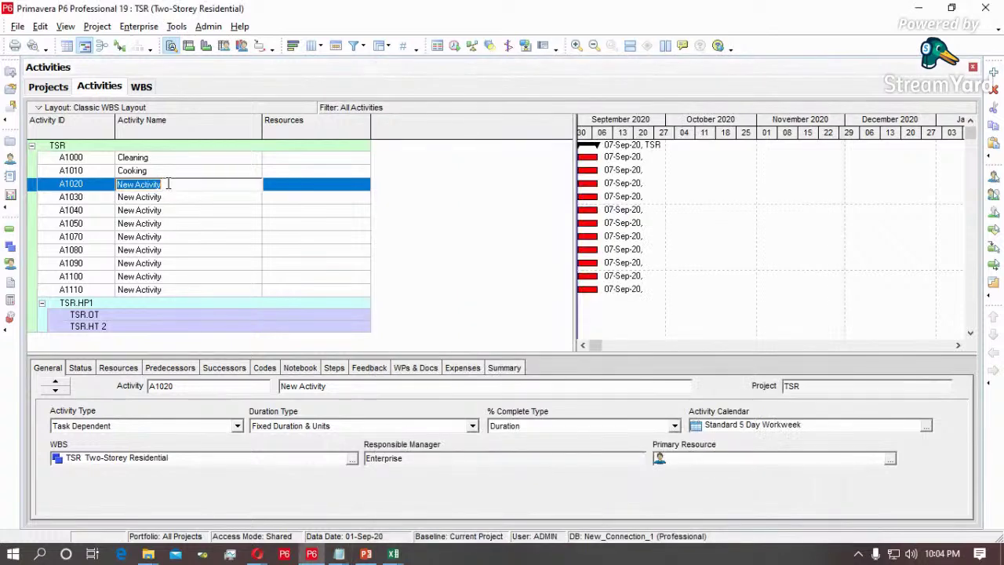
key("ctrl+v")
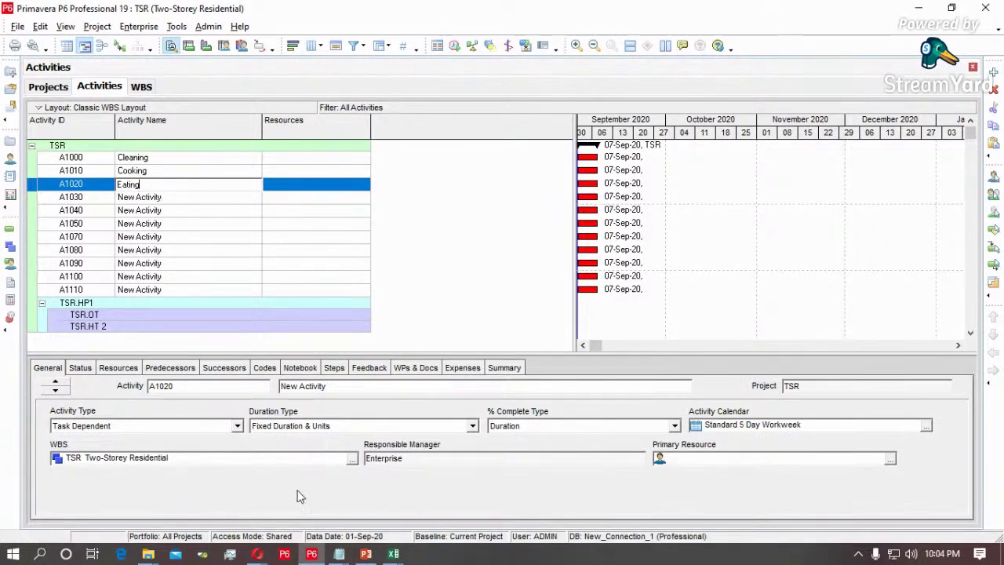
Rename activity A1030 to 'Washing Plate' using the Notepad list.
mouse_move(339, 554)
left_click(372, 490)
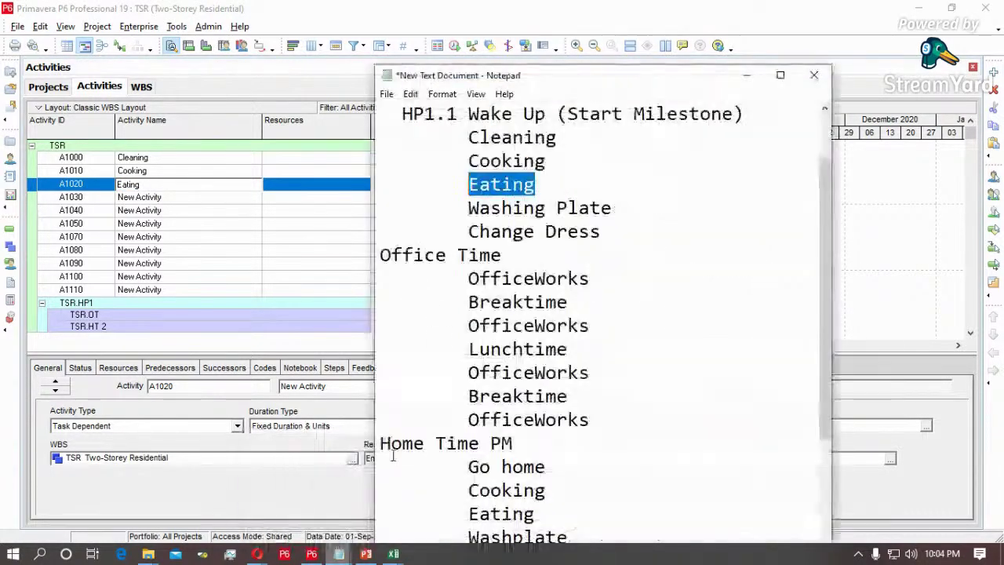
left_click_drag(622, 209, 471, 208)
key("ctrl+c")
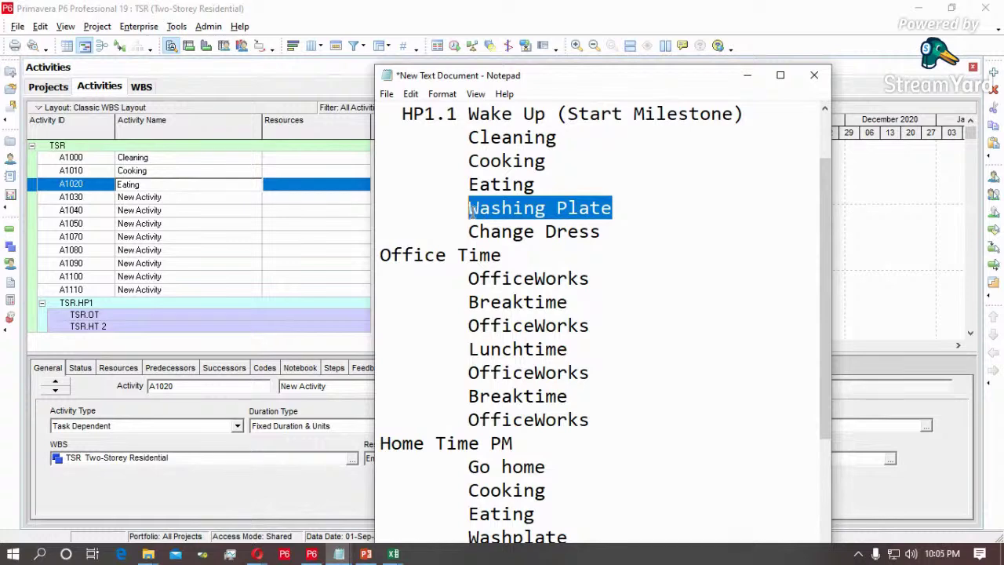
left_click(148, 196)
left_click(153, 197)
left_click_drag(166, 197, 102, 198)
key("ctrl+v")
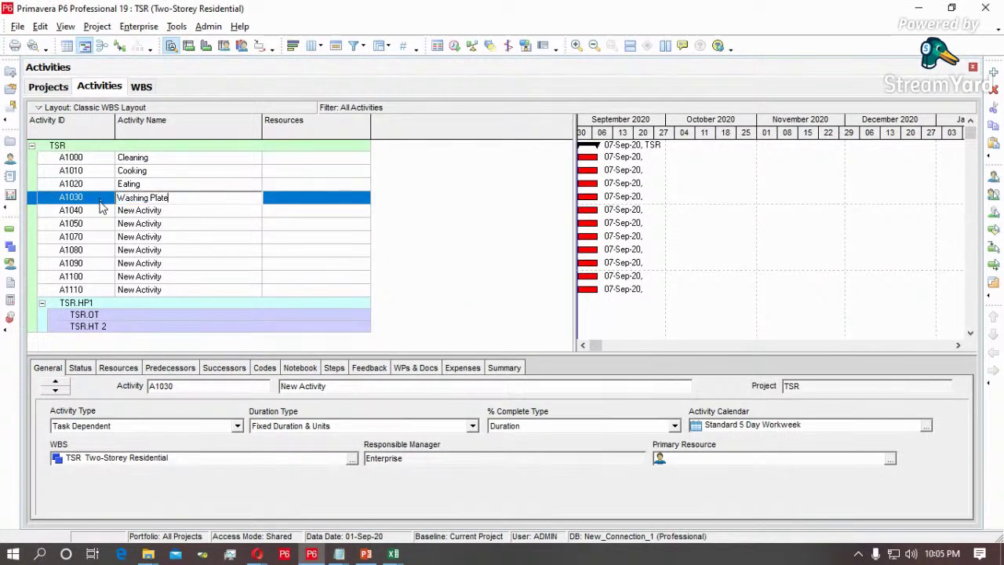
Rename activity A1040 to 'Change Dress' using the Notepad list.
mouse_move(333, 557)
left_click(287, 480)
left_click_drag(606, 228, 472, 233)
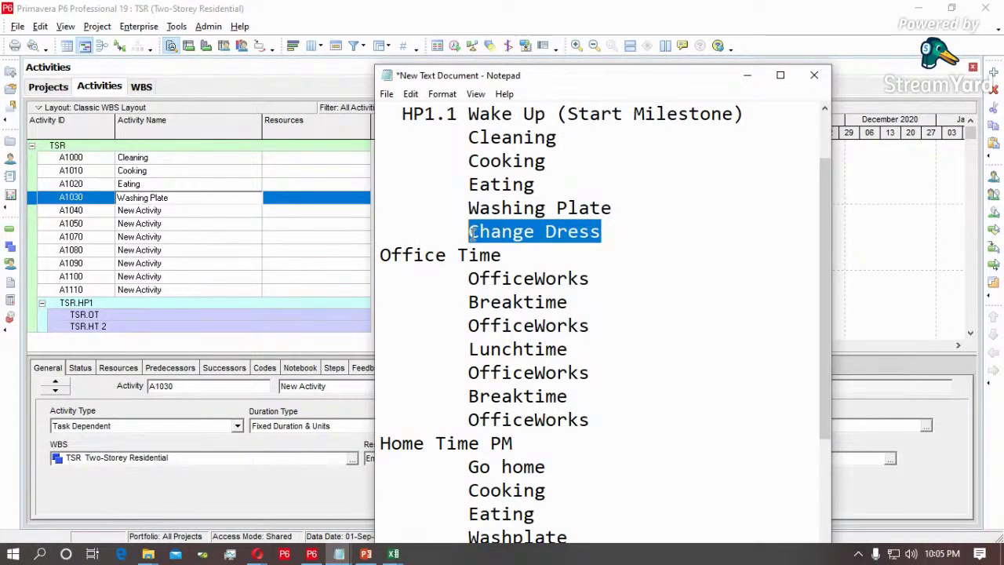
left_click(157, 211)
left_click(161, 210)
left_click_drag(160, 211, 101, 213)
type("Change Dress")
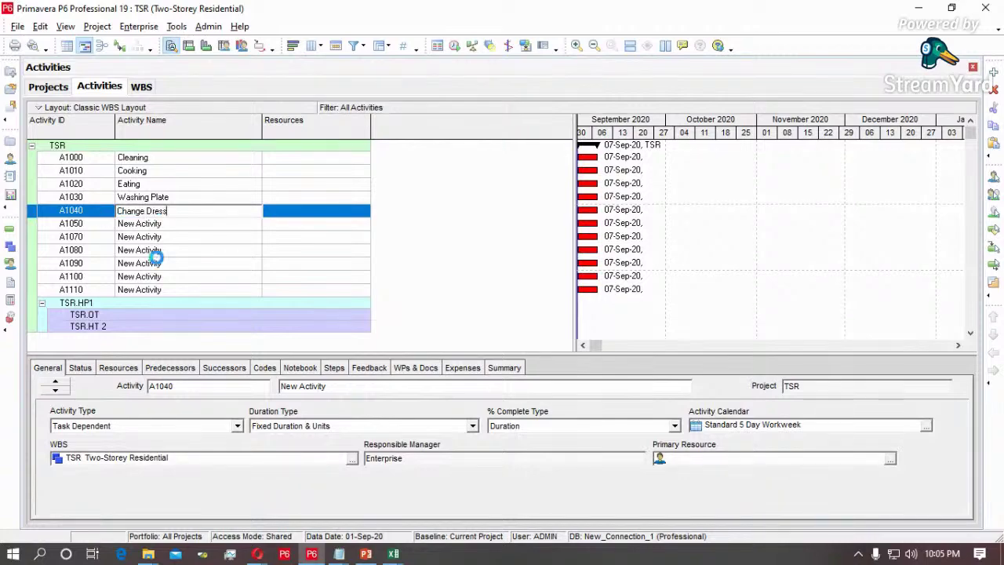
key("Return")
Check the WBS view, then return to the activity list with A1000 Cleaning selected.
mouse_move(339, 549)
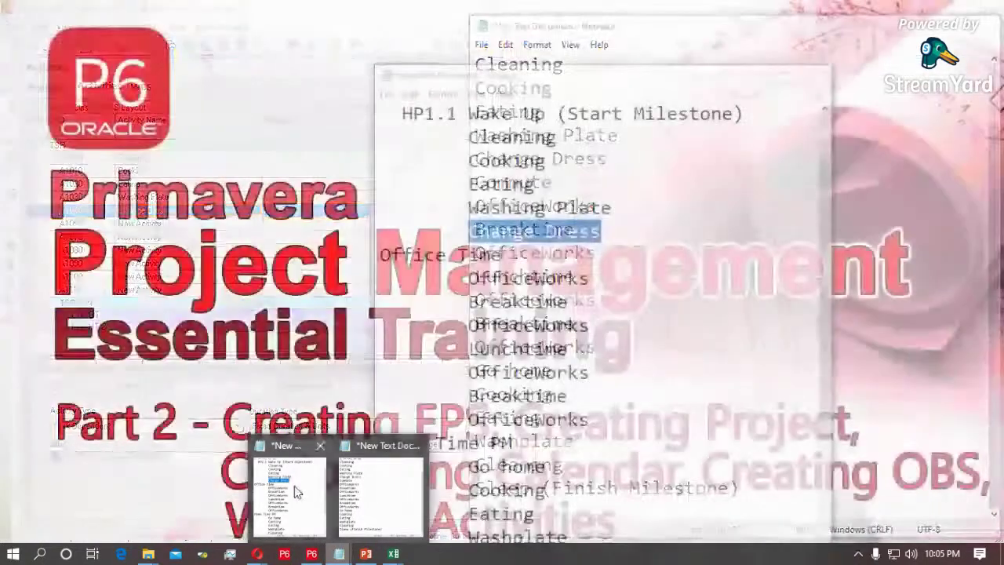
left_click(290, 491)
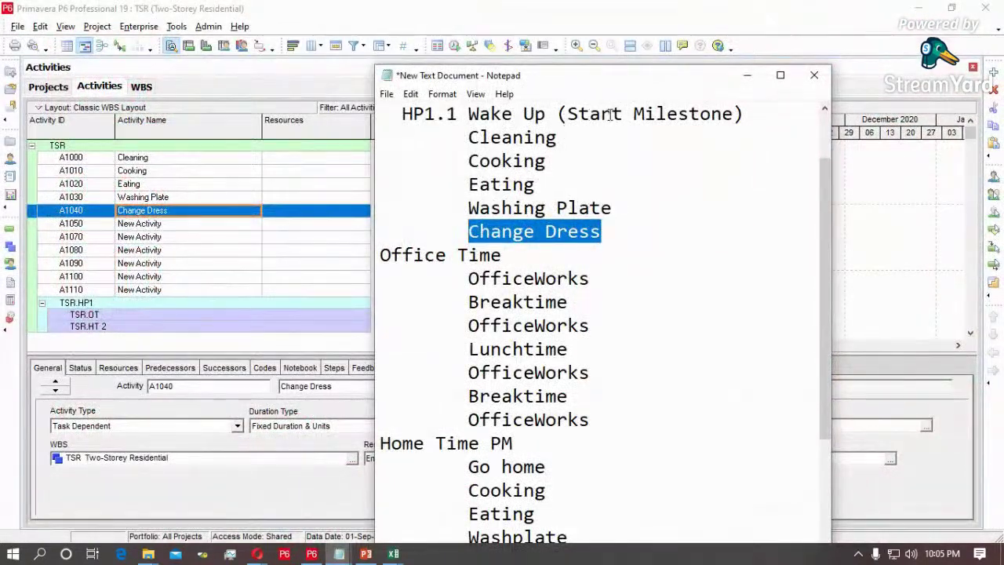
left_click(90, 306)
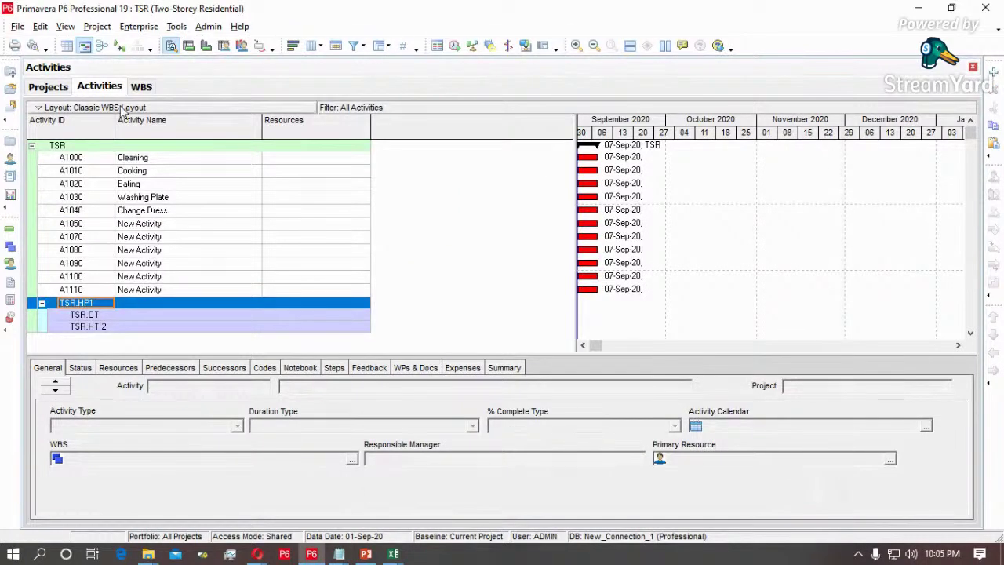
left_click(141, 87)
left_click(100, 87)
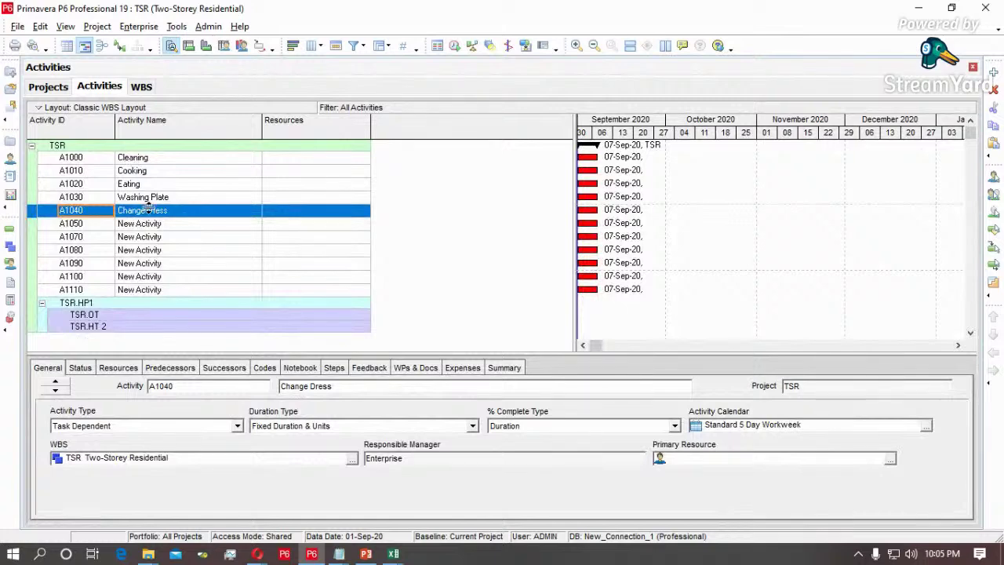
left_click(142, 159)
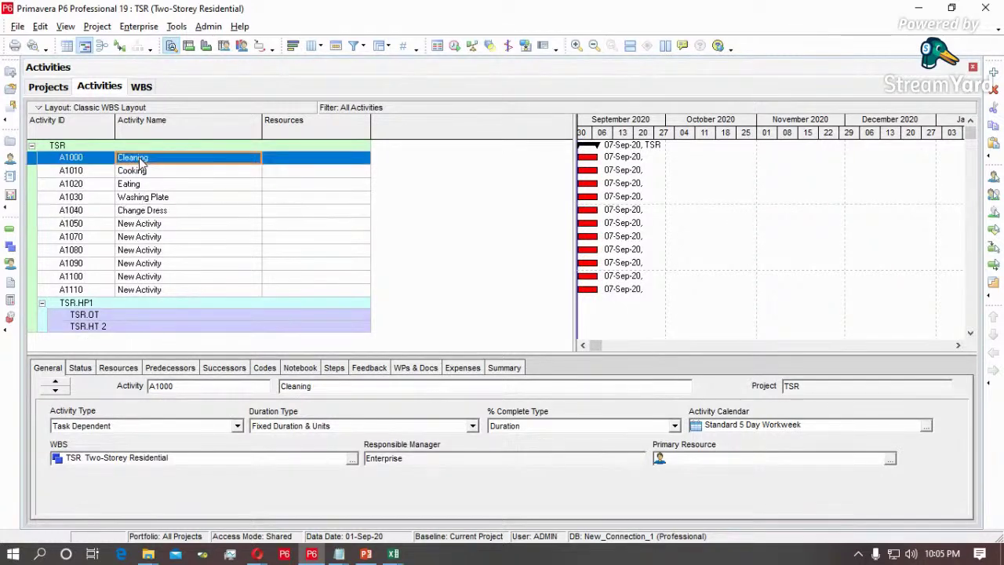
Cut activities A1000–A1040 and paste them under TSR.HP1.
left_click(148, 214, "shift")
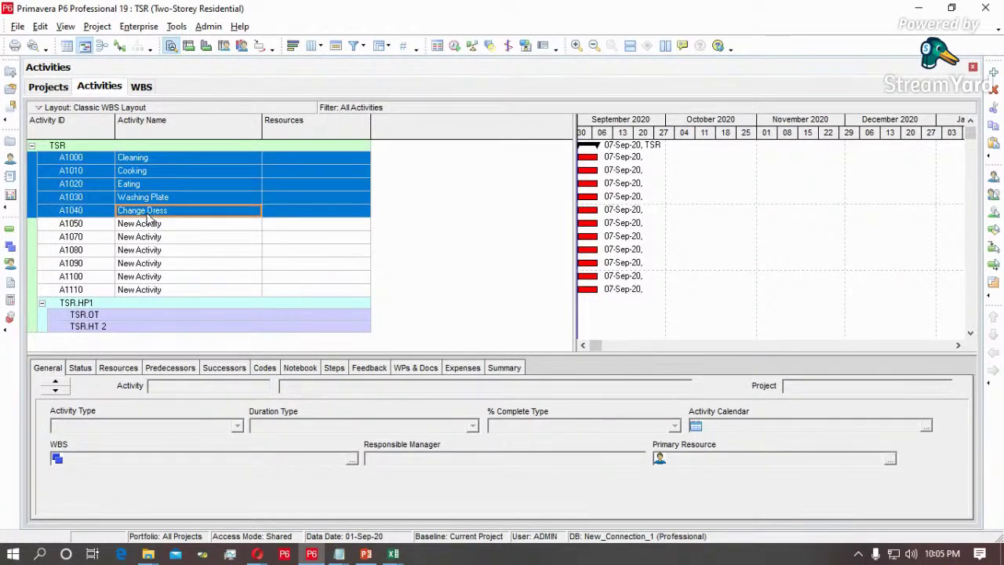
key("ctrl+x")
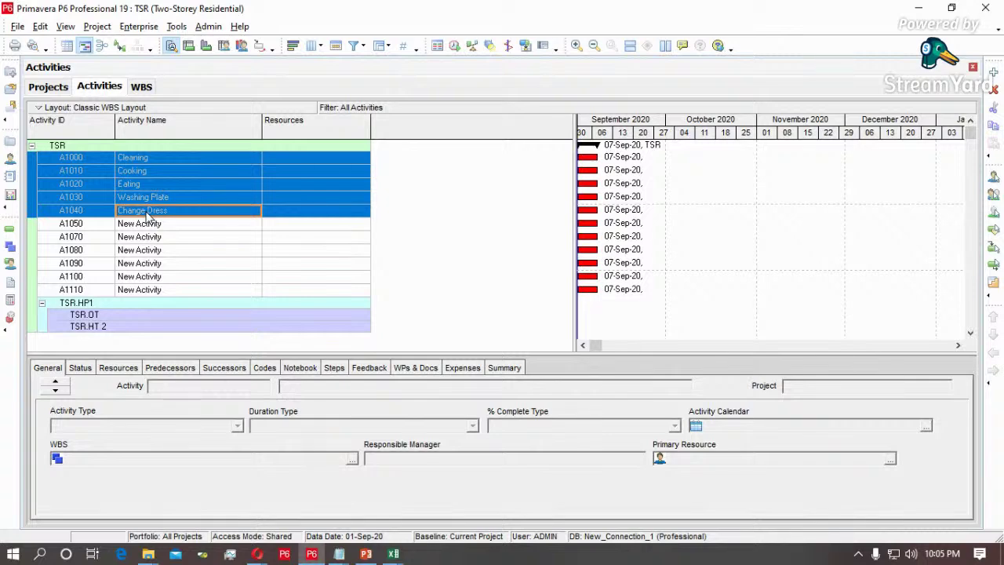
left_click(90, 305)
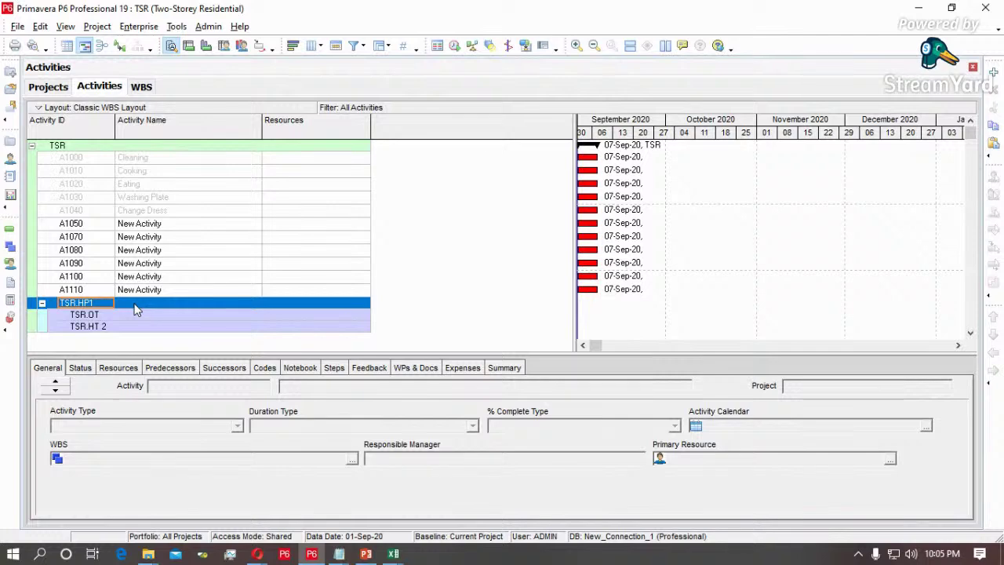
key("ctrl+v")
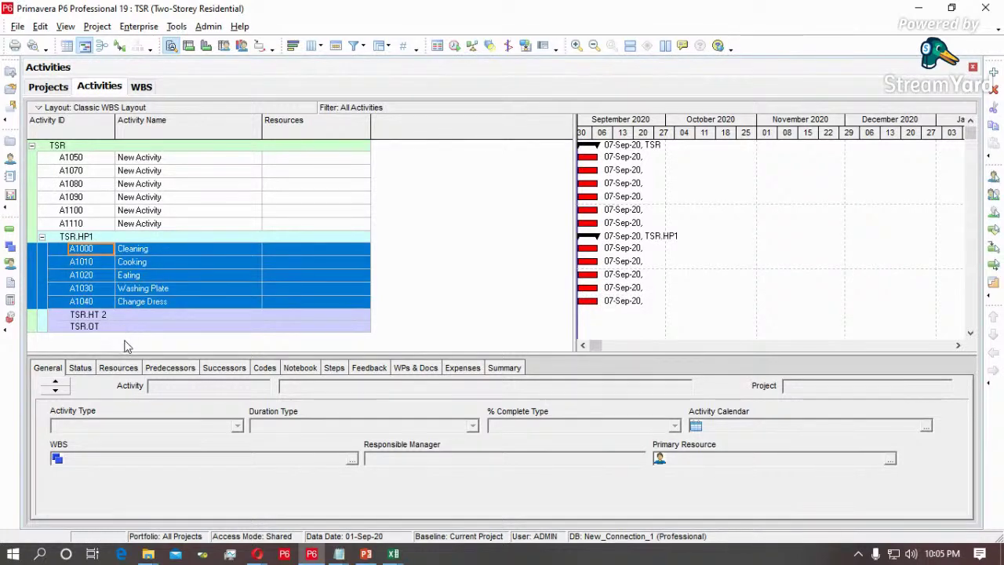
Move activities A1050, A1070 and A1080 under TSR.OT.
left_click(129, 342)
left_click_drag(142, 160, 147, 194)
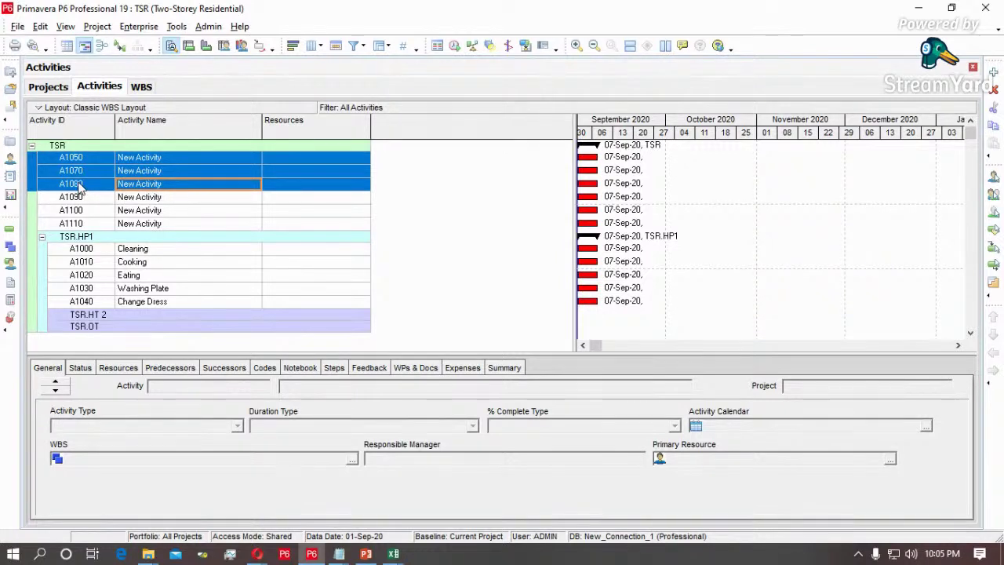
left_click(35, 290, "ctrl")
left_click(88, 315)
left_click(119, 328)
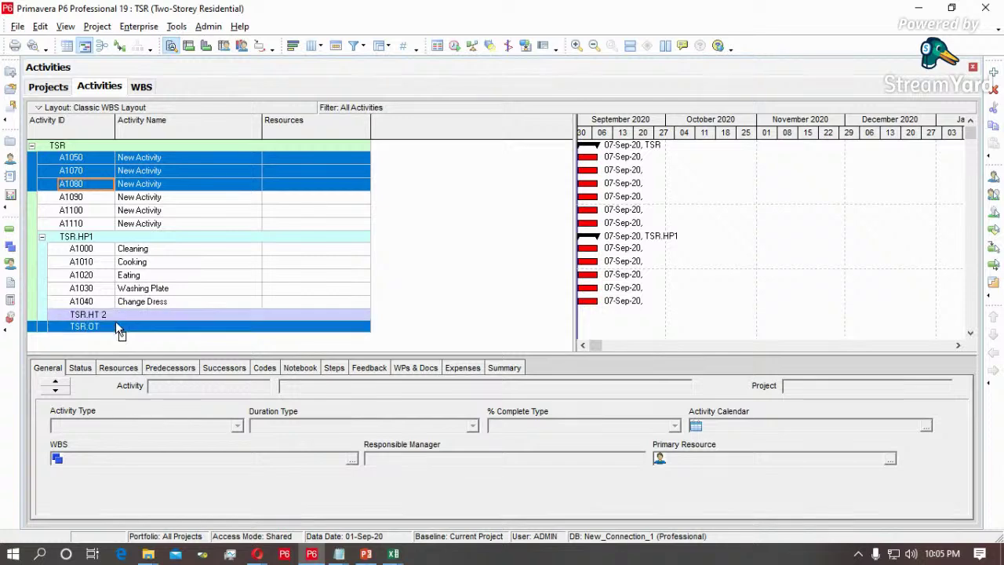
left_click_drag(120, 328, 117, 329)
Drag activities A1090–A1110 onto TSR.HT 2 and display the activity network.
left_click(142, 185)
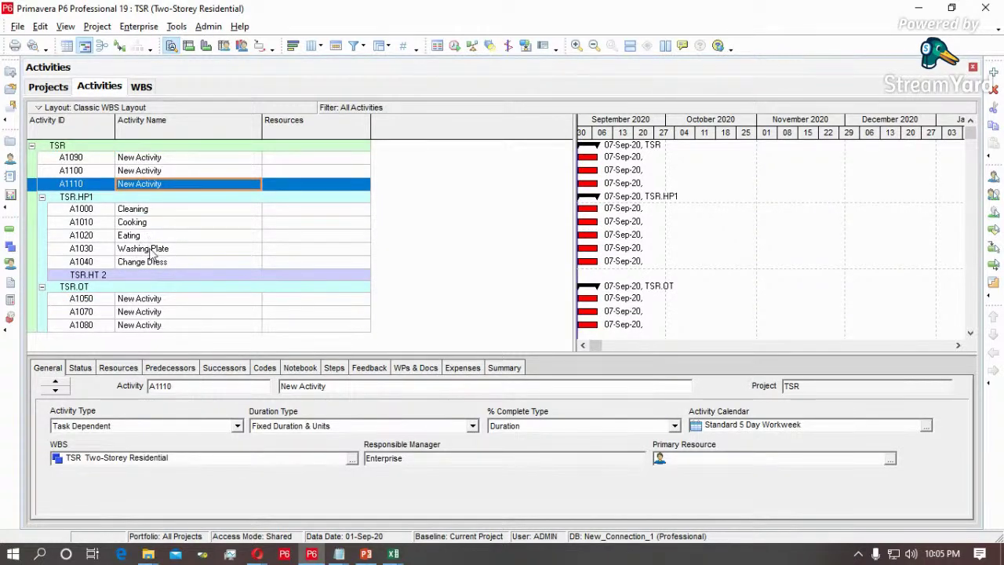
left_click(154, 158, "shift")
left_click(154, 159)
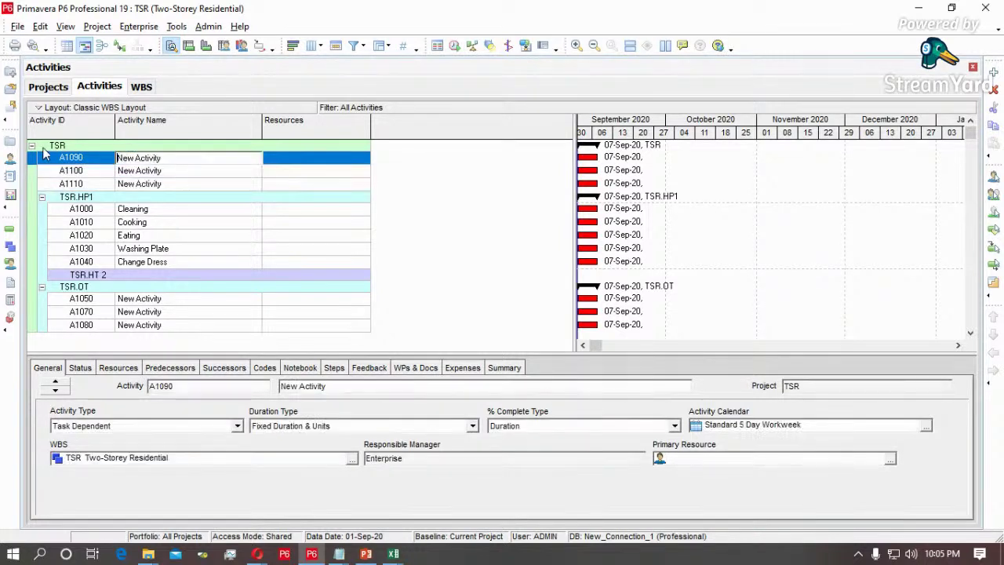
left_click(137, 170, "shift")
left_click(137, 183, "shift")
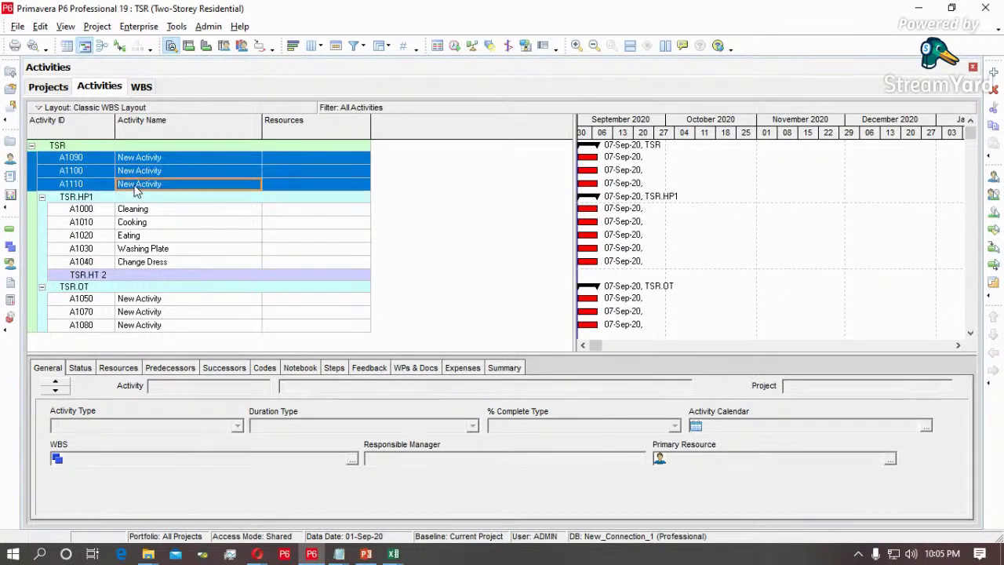
left_click(134, 187)
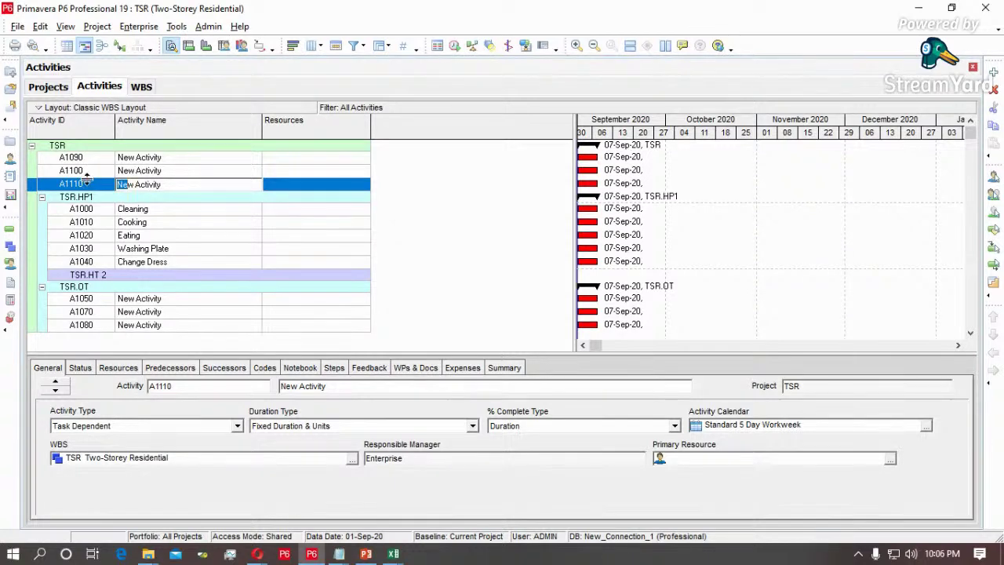
left_click(88, 161, "shift")
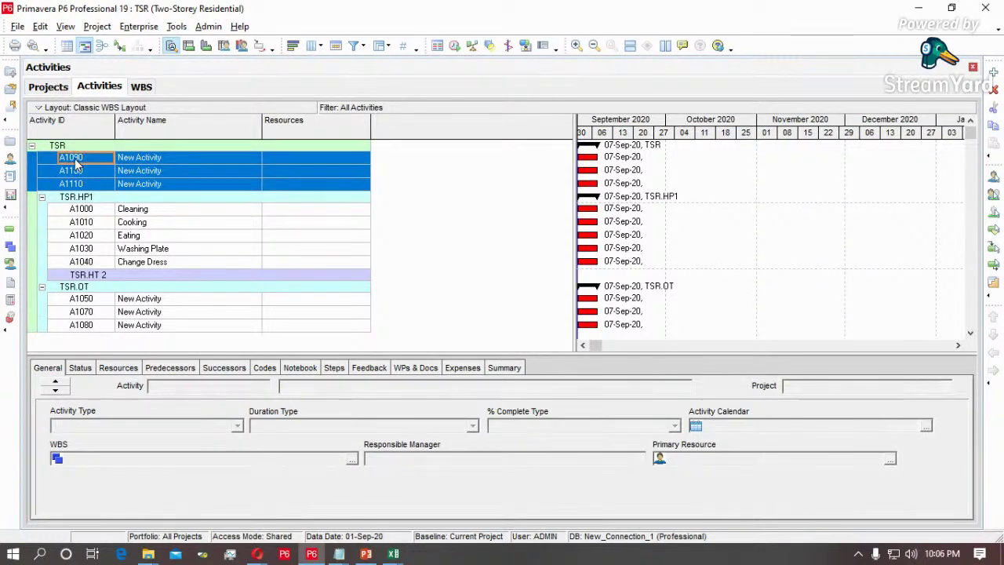
left_click(45, 161)
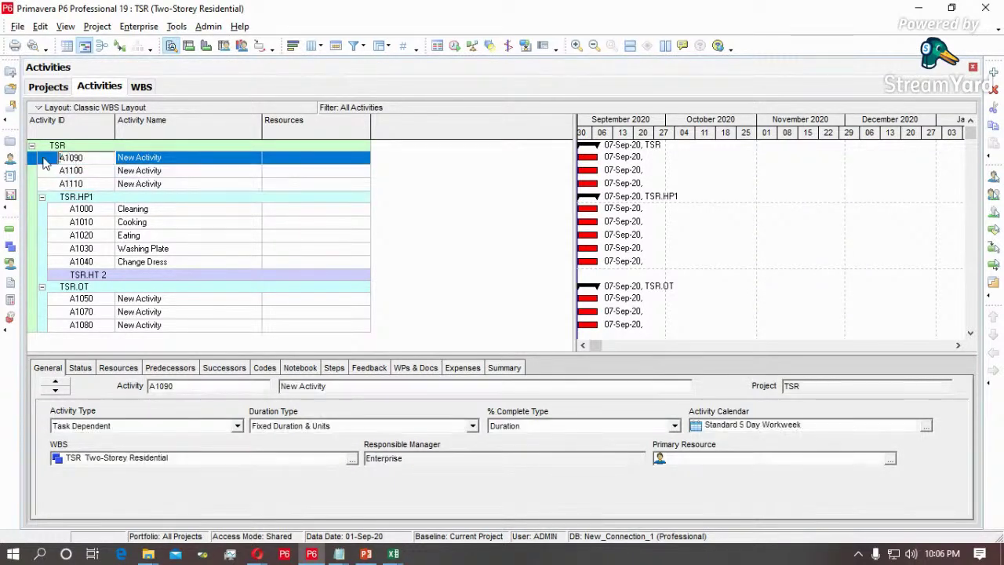
left_click(152, 181, "shift")
left_click_drag(44, 162, 115, 276)
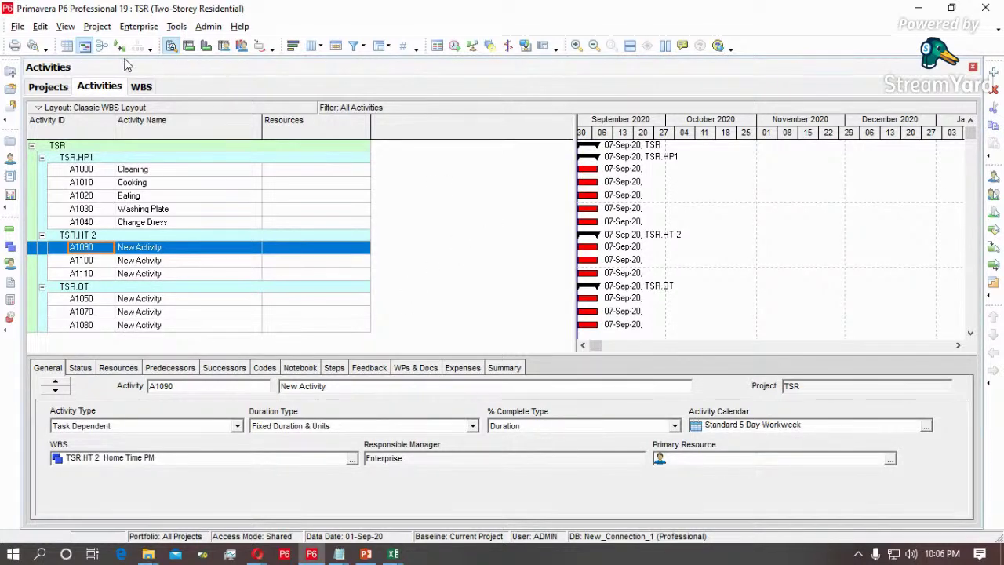
left_click(102, 45)
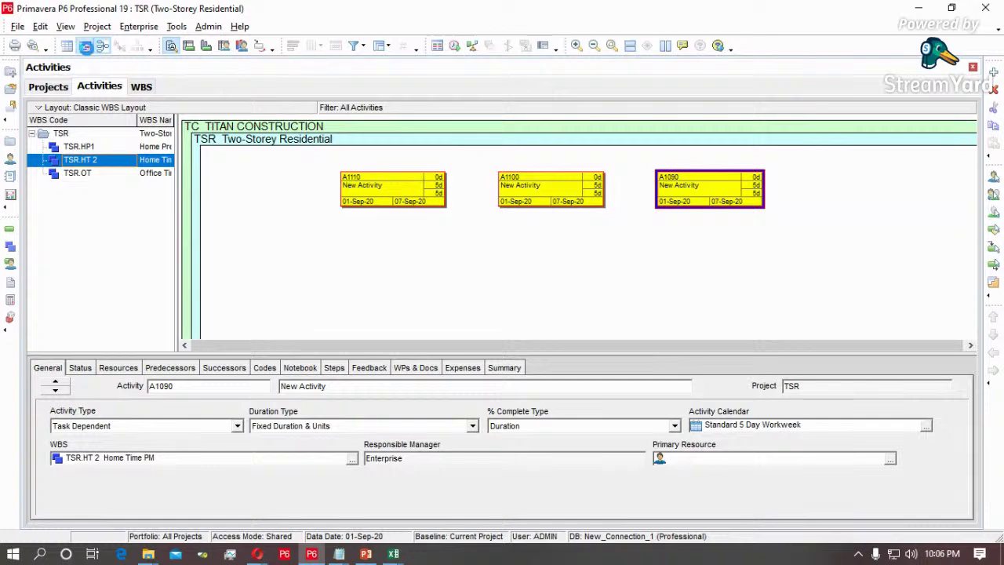
left_click(84, 45)
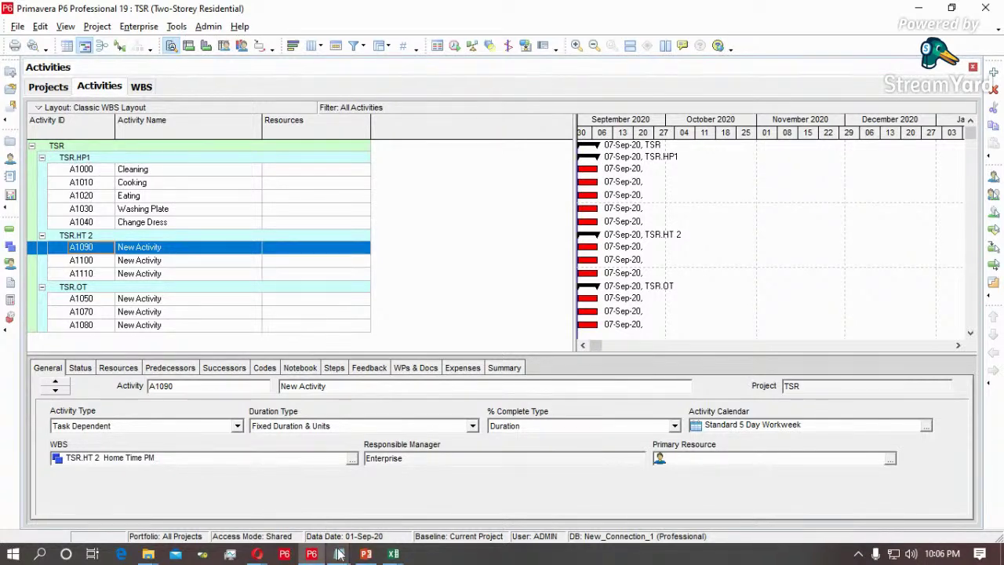
mouse_move(339, 554)
mouse_move(397, 551)
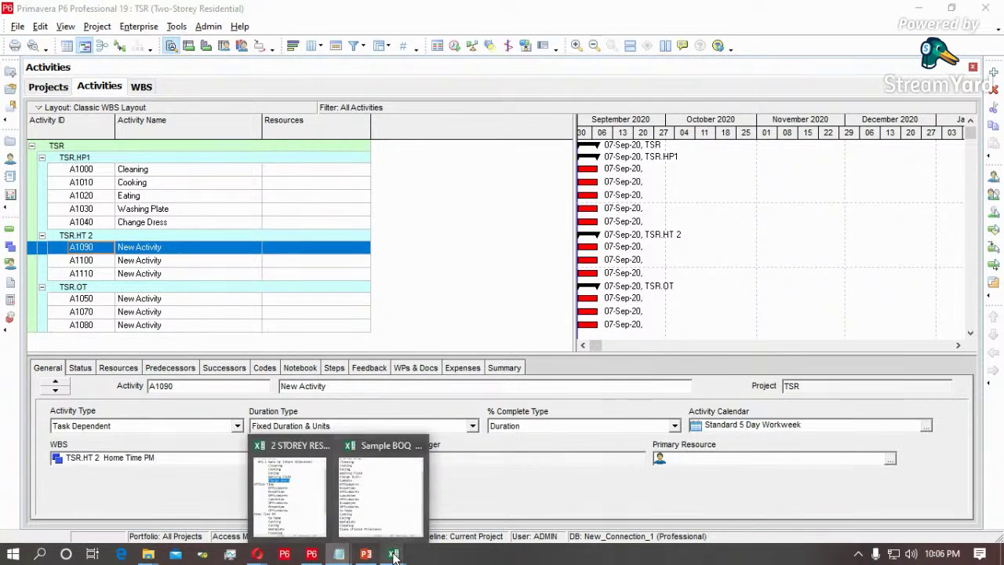
Bring up the Sample BOQ workbook and select the Administrative Works heading and its scope items.
left_click(481, 499)
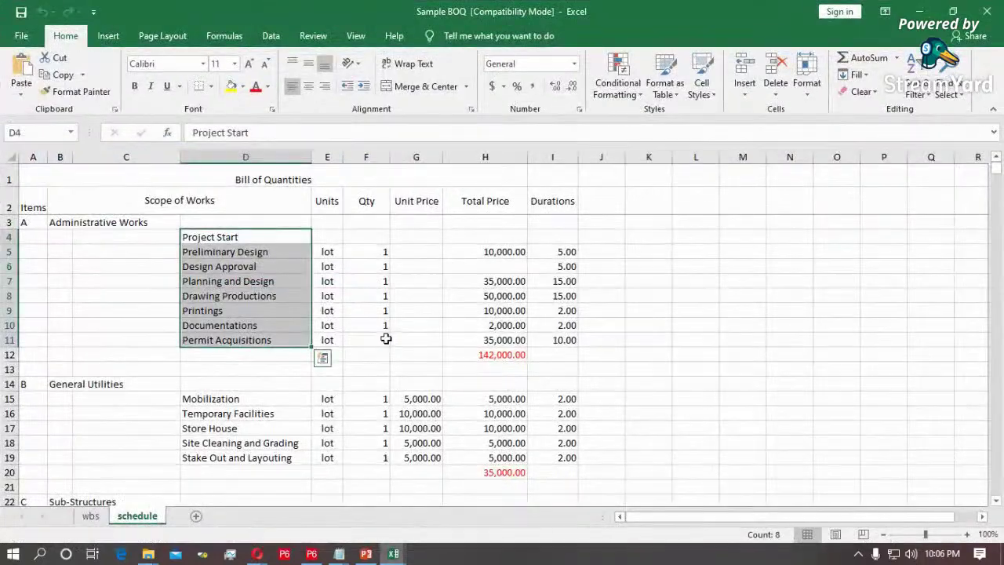
left_click(92, 226)
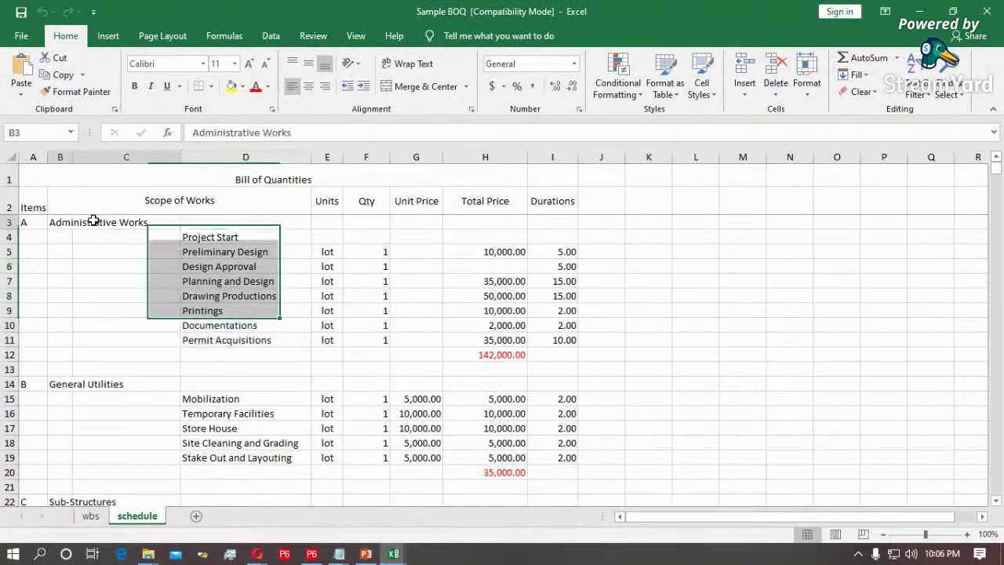
left_click_drag(224, 236, 227, 339)
scroll(234, 317, "down", 4)
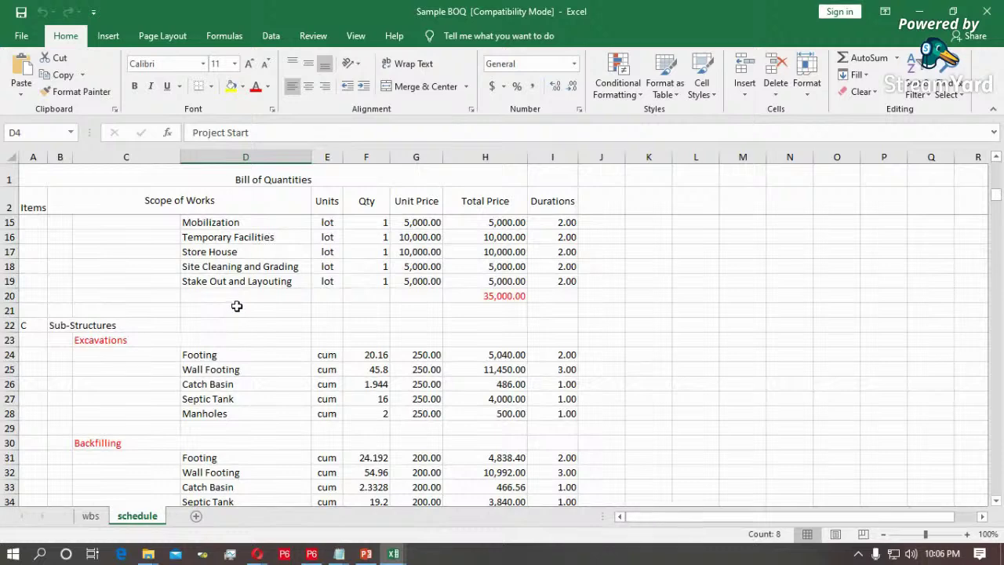
scroll(237, 306, "up", 1)
scroll(238, 297, "up", 3)
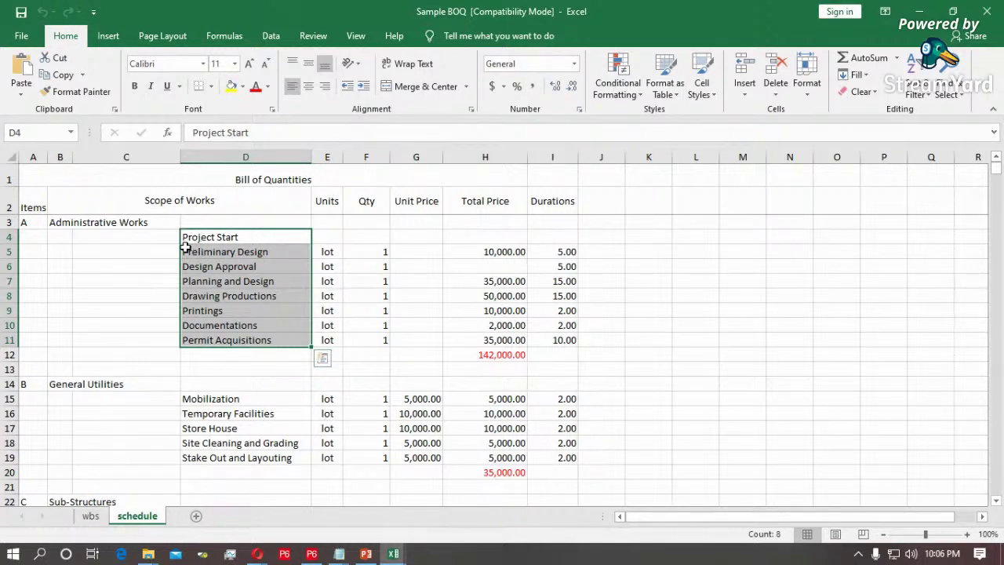
left_click(151, 250)
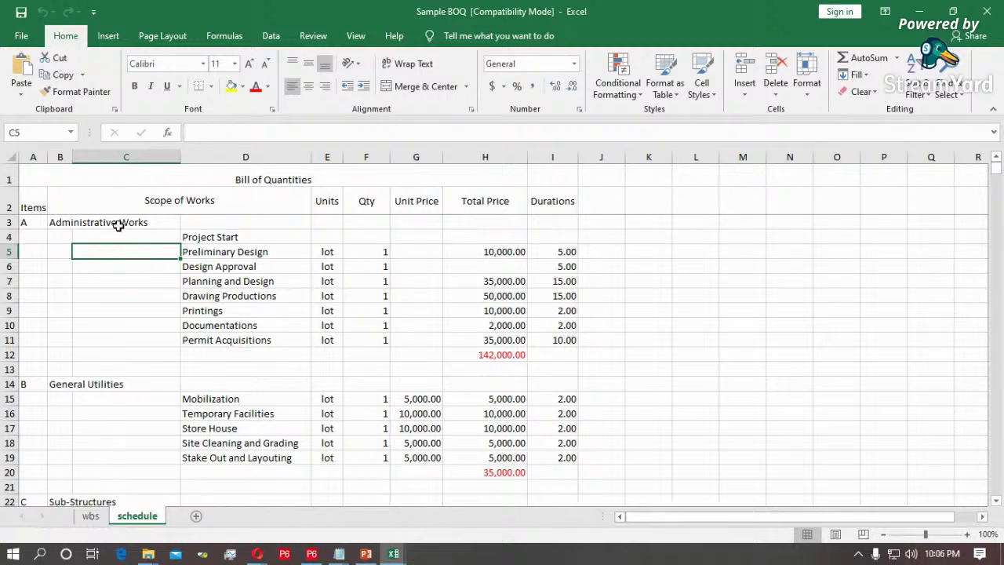
left_click(118, 225)
left_click(122, 237)
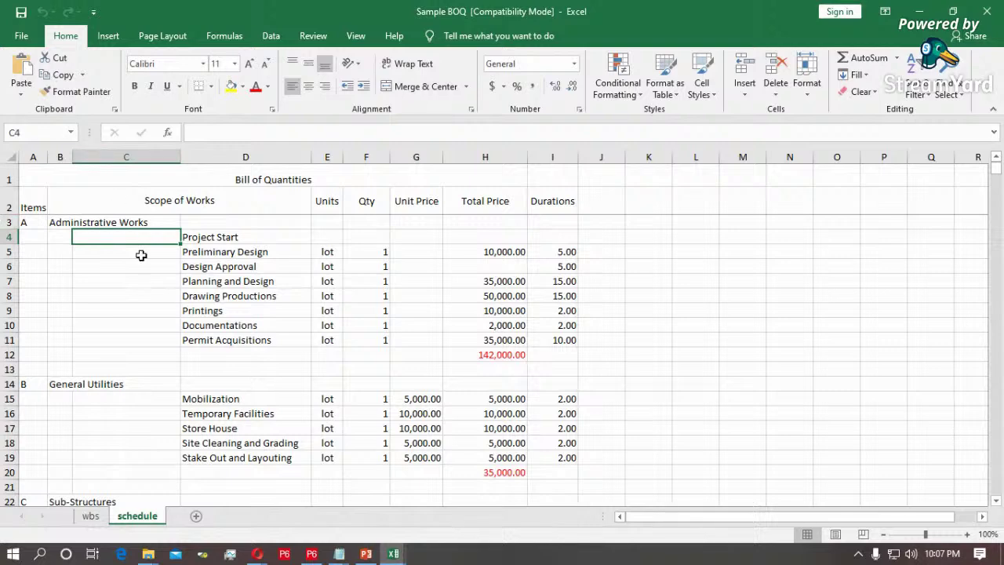
Review the General Utilities items, Mobilization through Stake Out, on the schedule sheet.
left_click(220, 398)
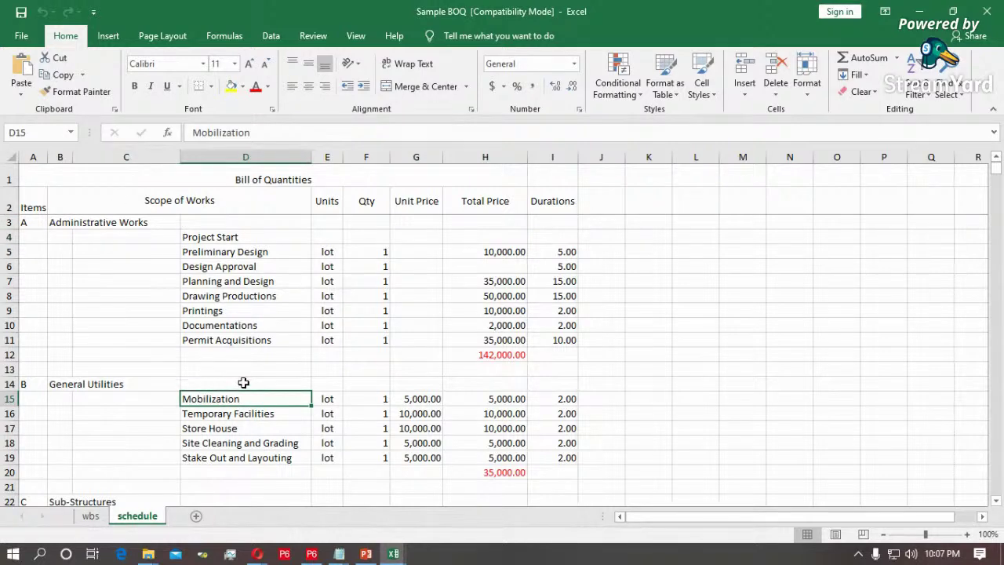
scroll(244, 382, "down", 1)
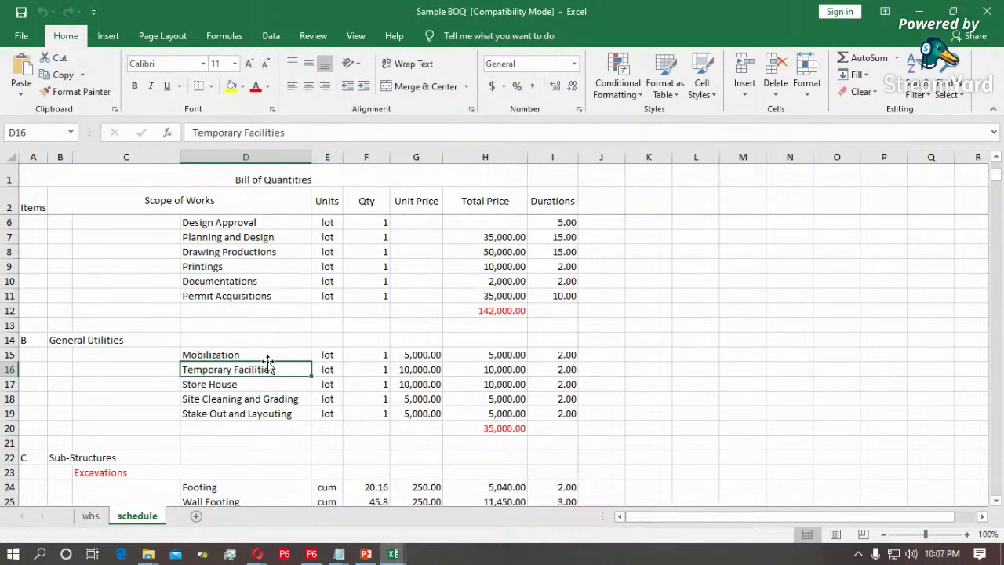
left_click(241, 384)
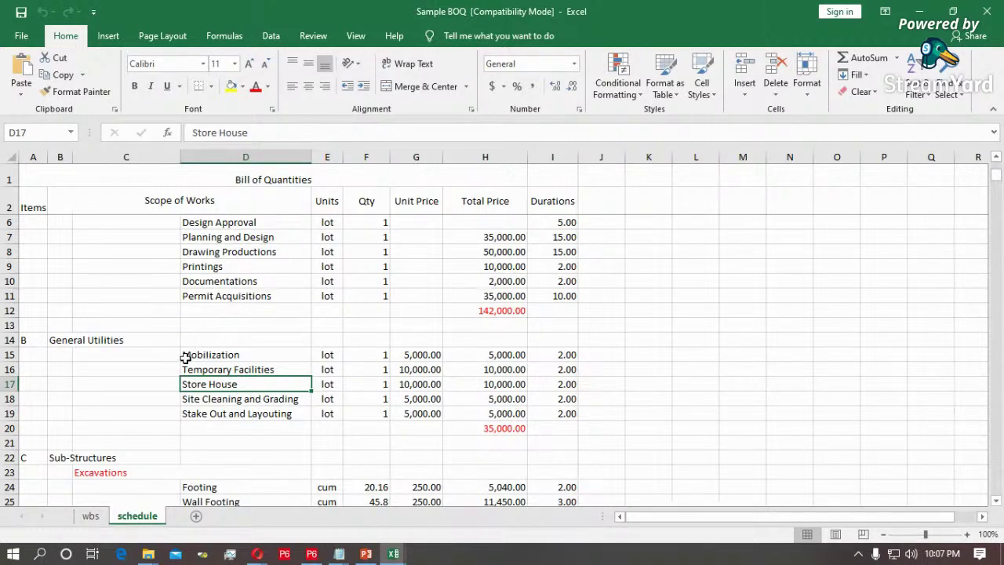
left_click_drag(208, 353, 200, 411)
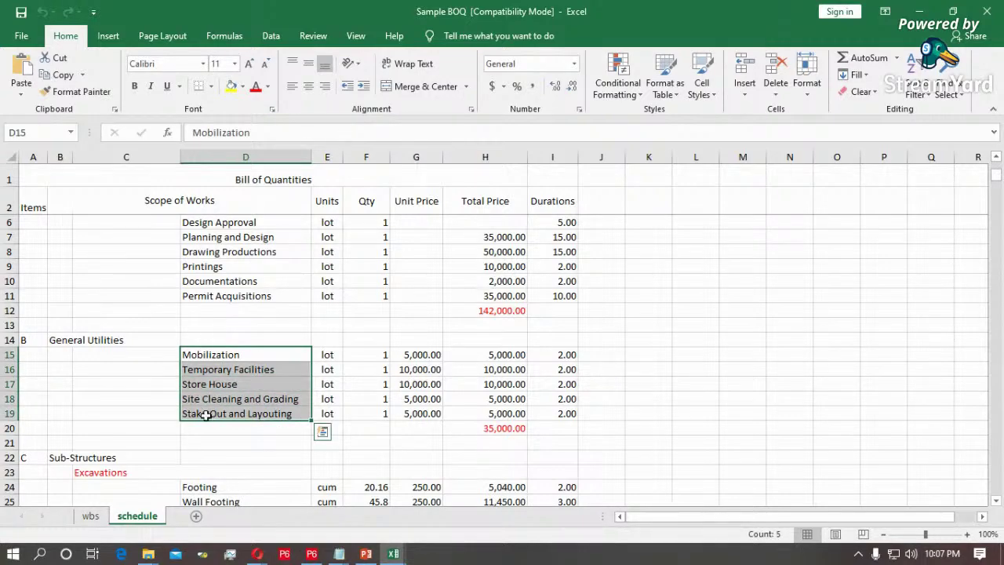
scroll(208, 372, "down", 4)
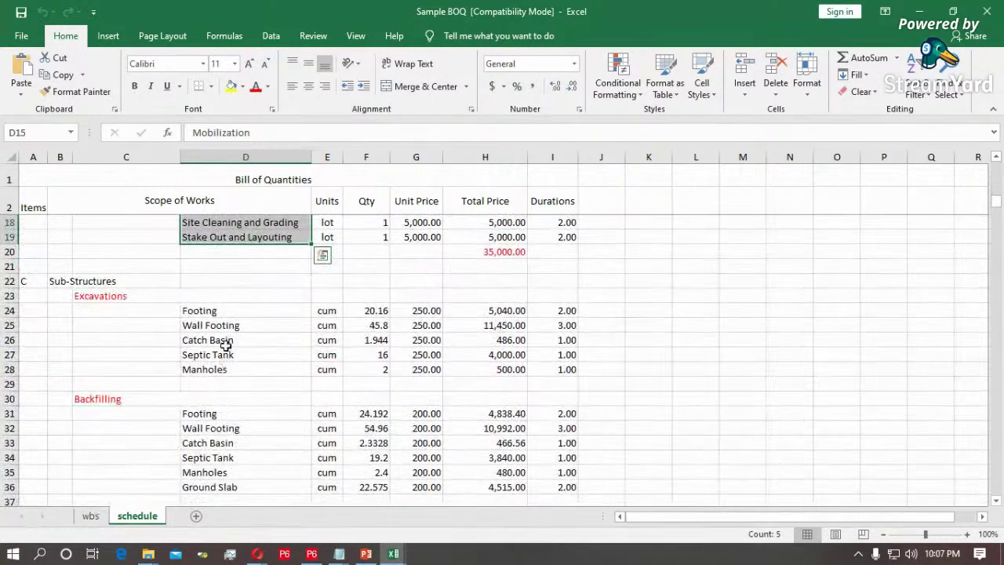
scroll(220, 341, "down", 3)
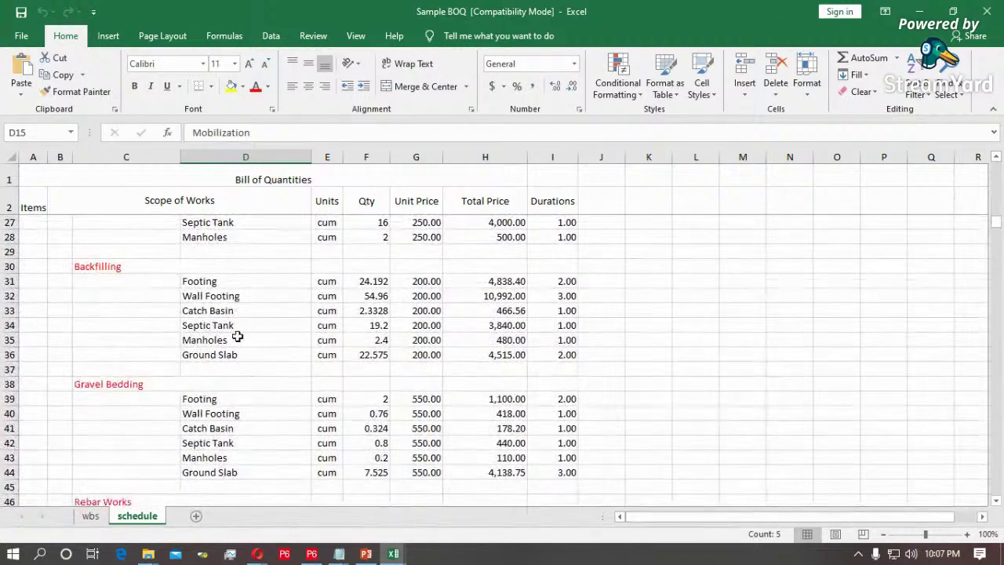
scroll(215, 294, "down", 1)
scroll(185, 367, "down", 2)
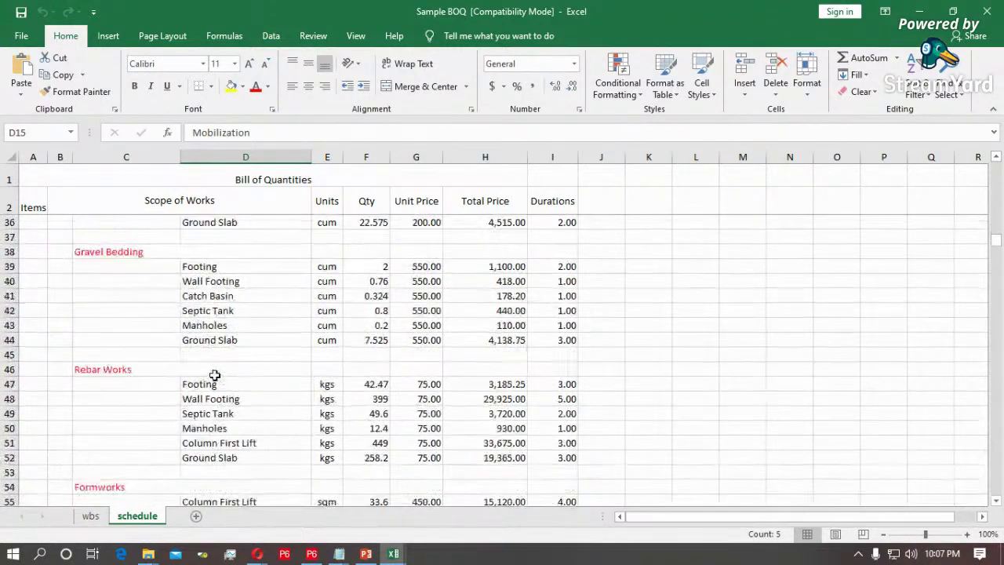
scroll(185, 353, "down", 3)
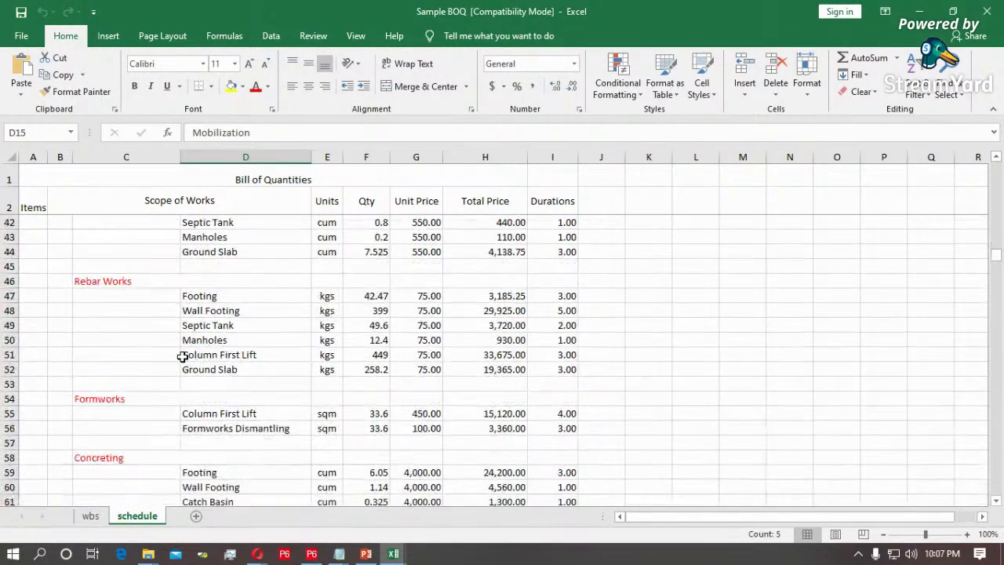
scroll(226, 374, "down", 3)
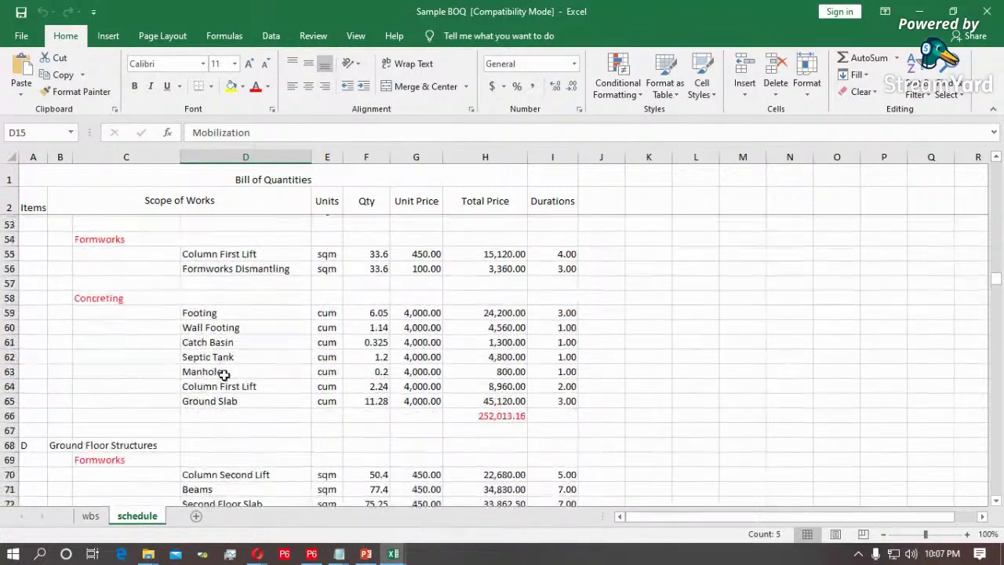
scroll(226, 373, "down", 3)
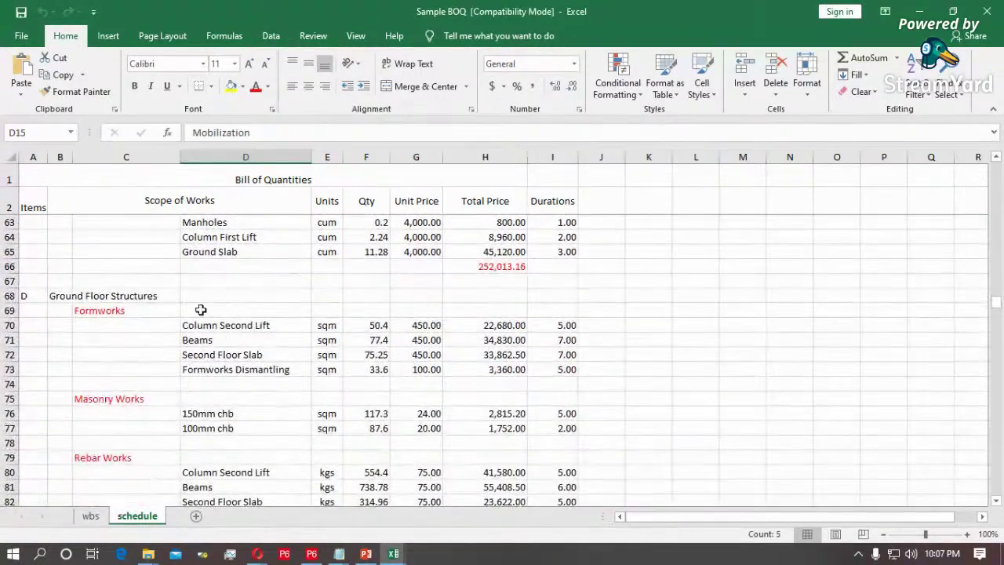
scroll(207, 306, "up", 13)
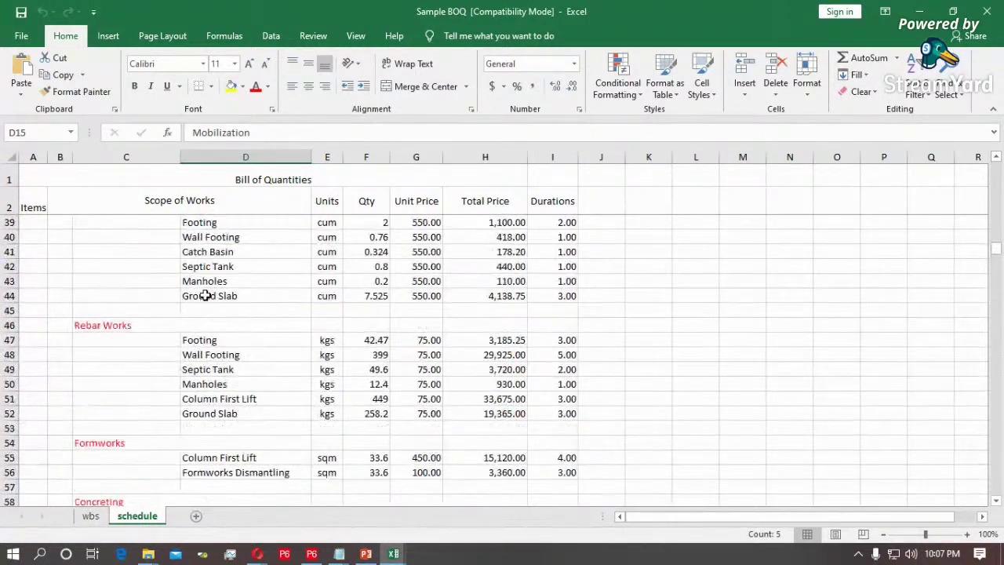
scroll(196, 300, "up", 7)
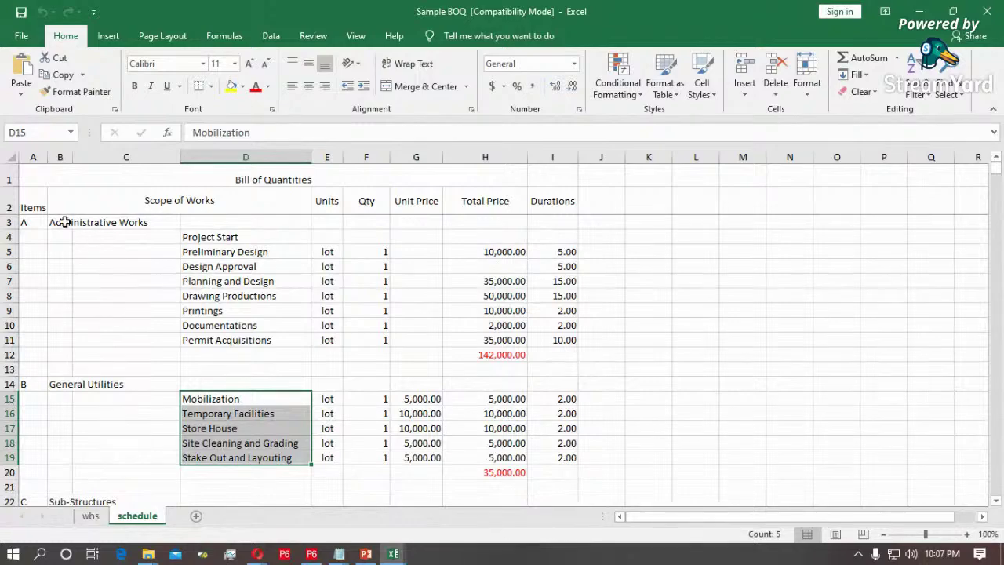
left_click(66, 220)
left_click(63, 385)
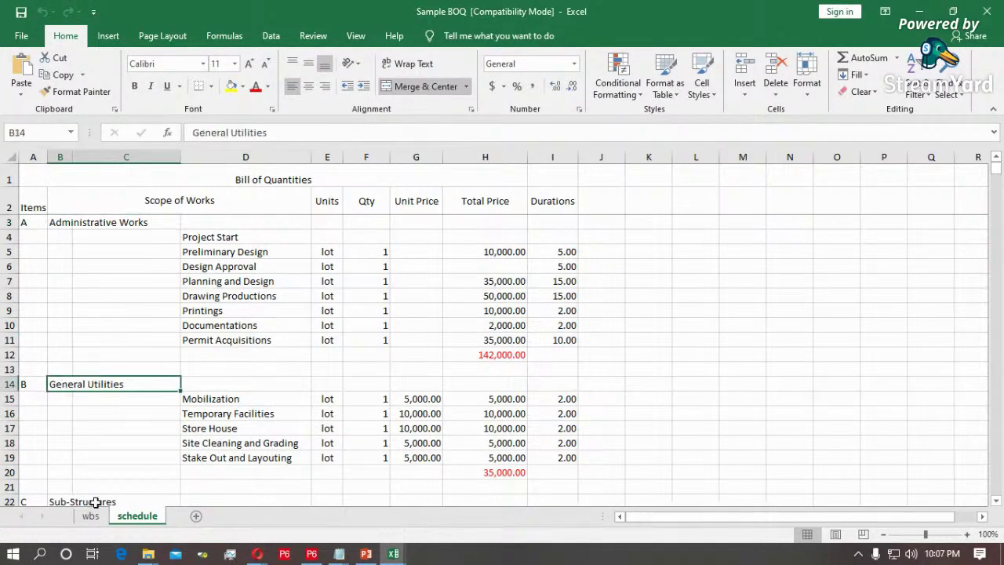
On the wbs sheet, check Administrative Works, General Utilities and Sub-Structures.
left_click(93, 518)
scroll(72, 262, "up", 11)
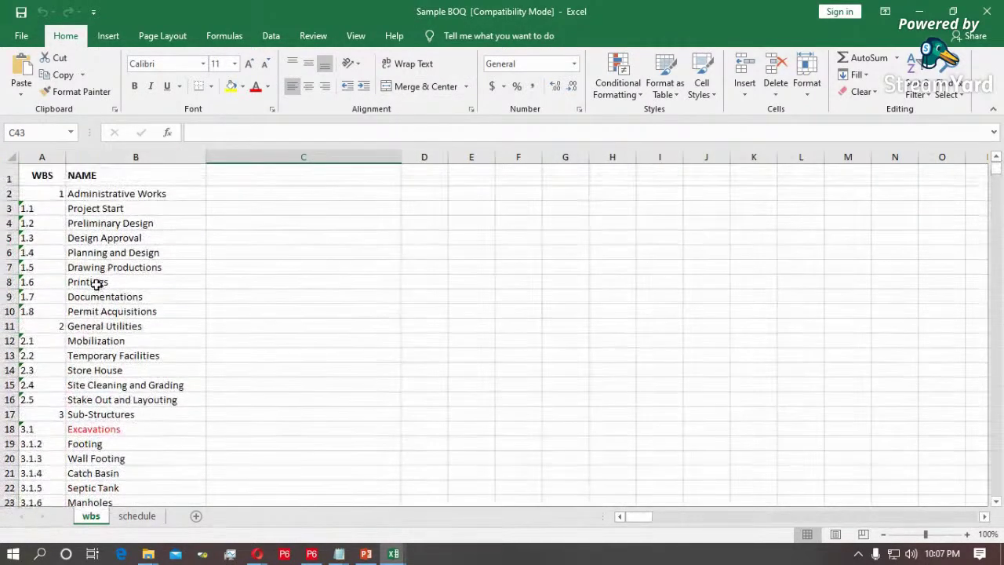
left_click(84, 195)
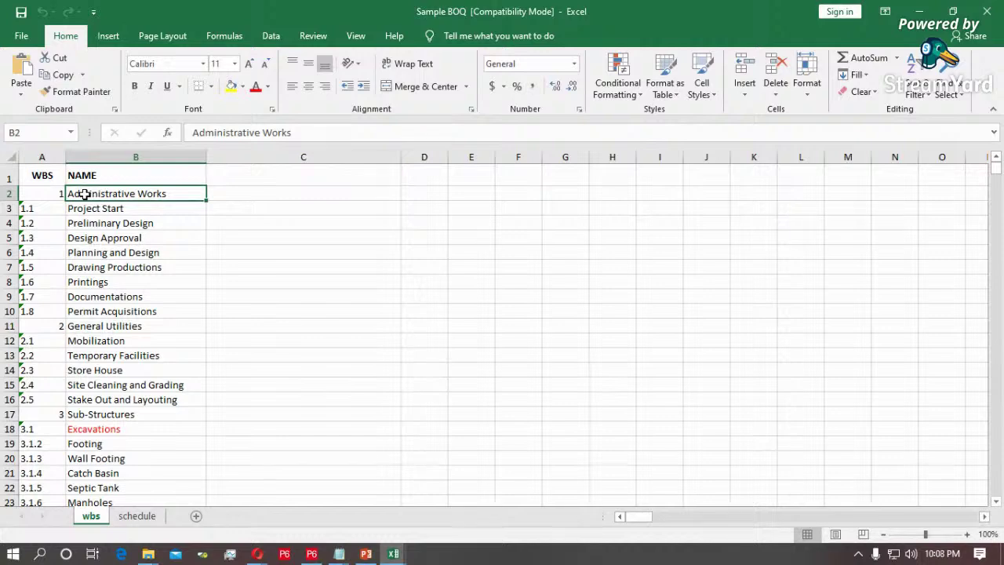
left_click(80, 329)
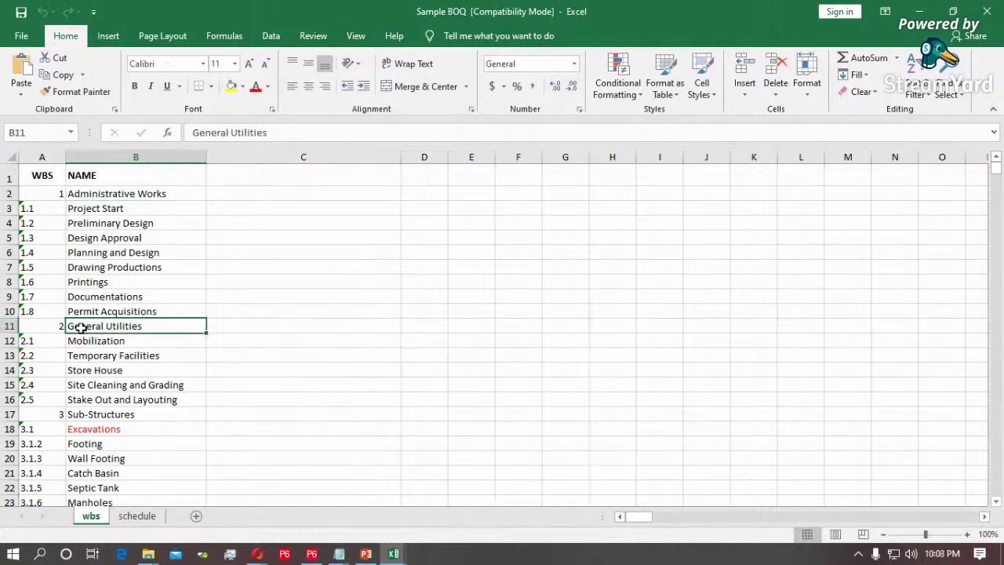
left_click(97, 416)
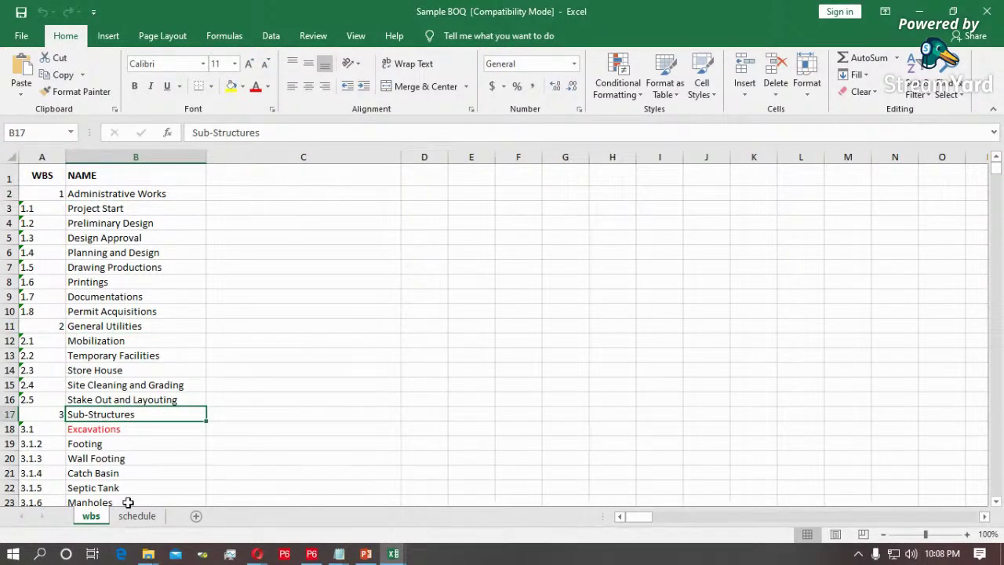
Back on the schedule sheet, review Administrative Works from Project Start to Permit Acquisitions.
left_click(130, 512)
left_click(214, 239)
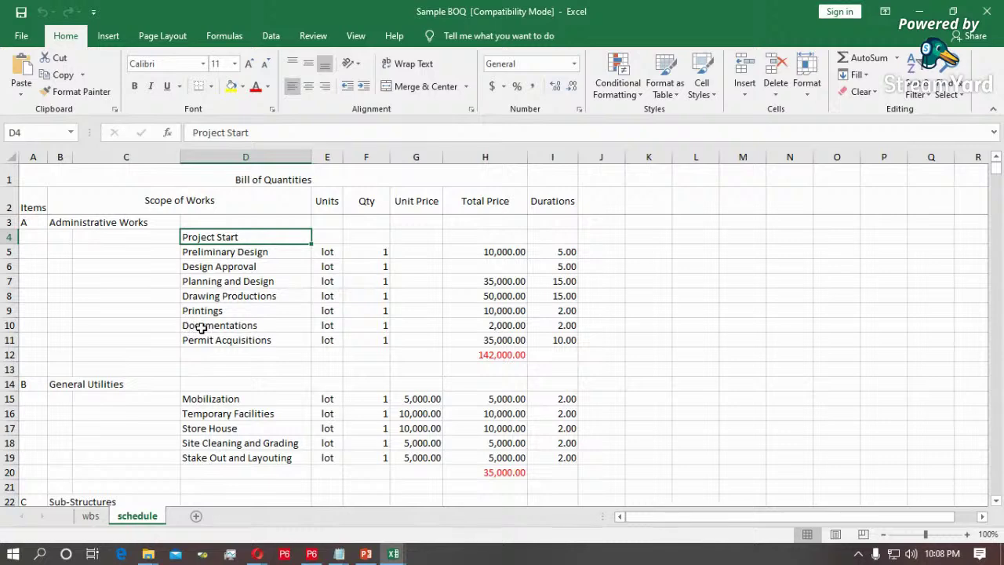
left_click(196, 340)
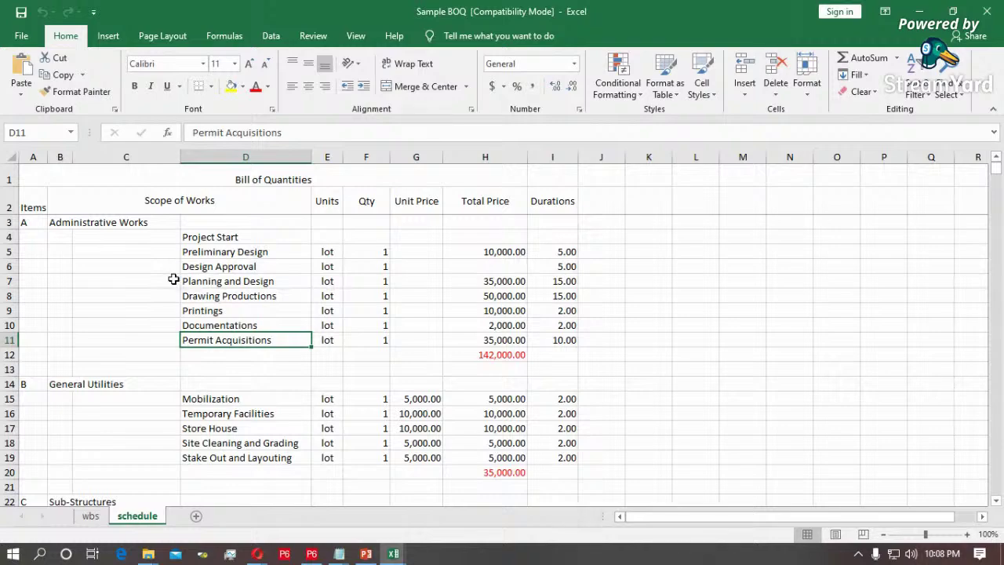
left_click(340, 550)
Glance over the WBS notes in Notepad, then return to the Bill of Quantities spreadsheet.
left_click(292, 493)
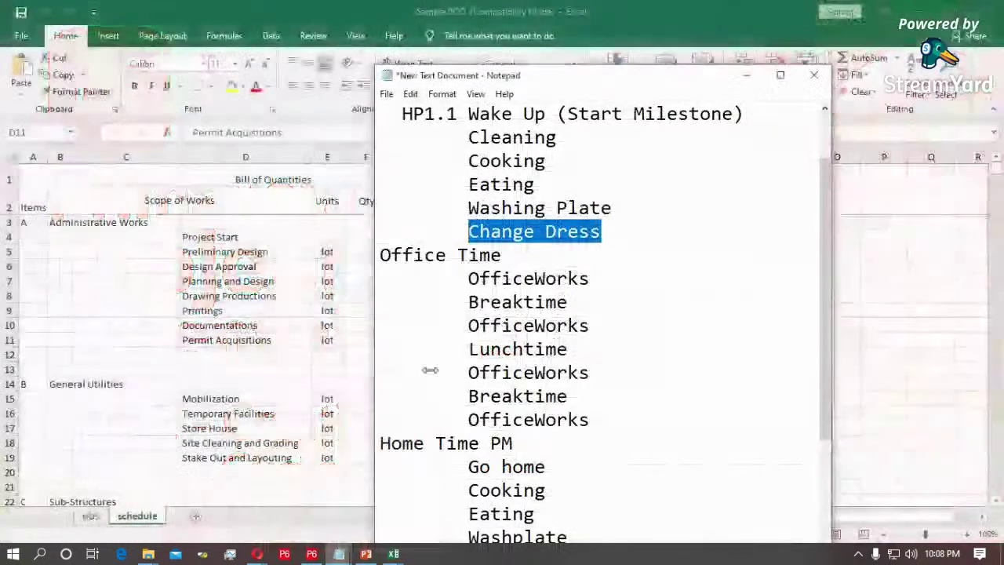
scroll(638, 216, "down", 3)
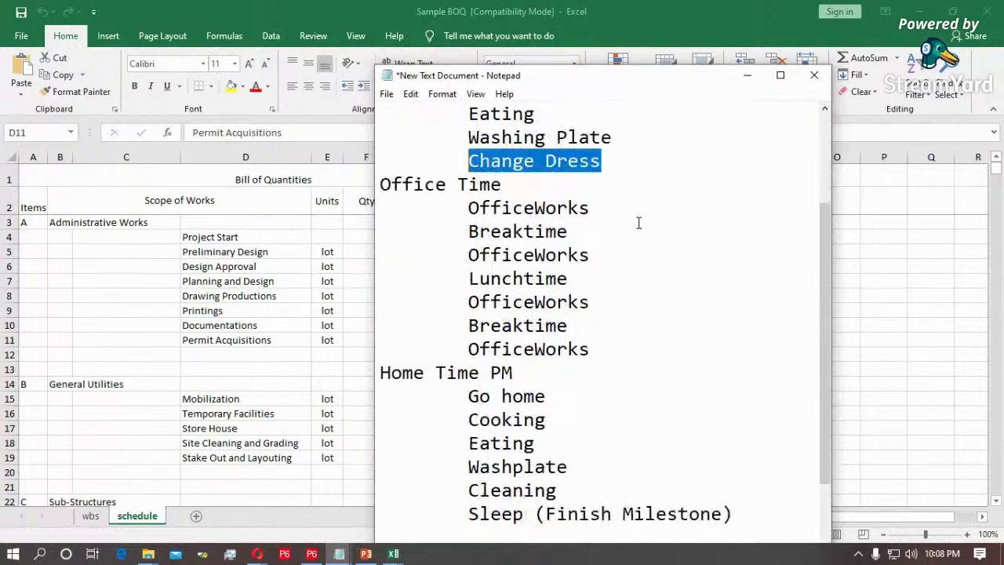
scroll(609, 266, "up", 4)
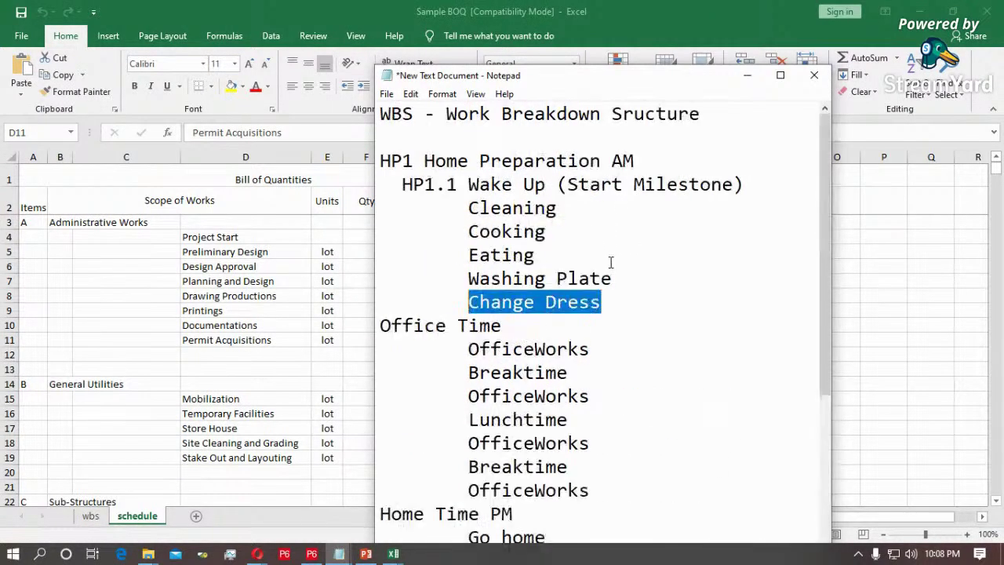
scroll(568, 246, "down", 1)
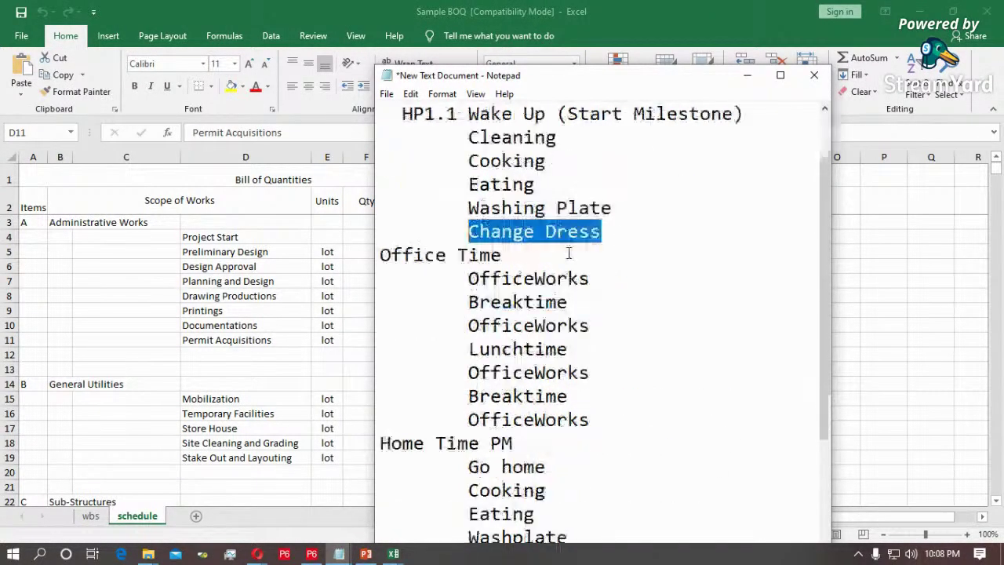
key("alt+Tab")
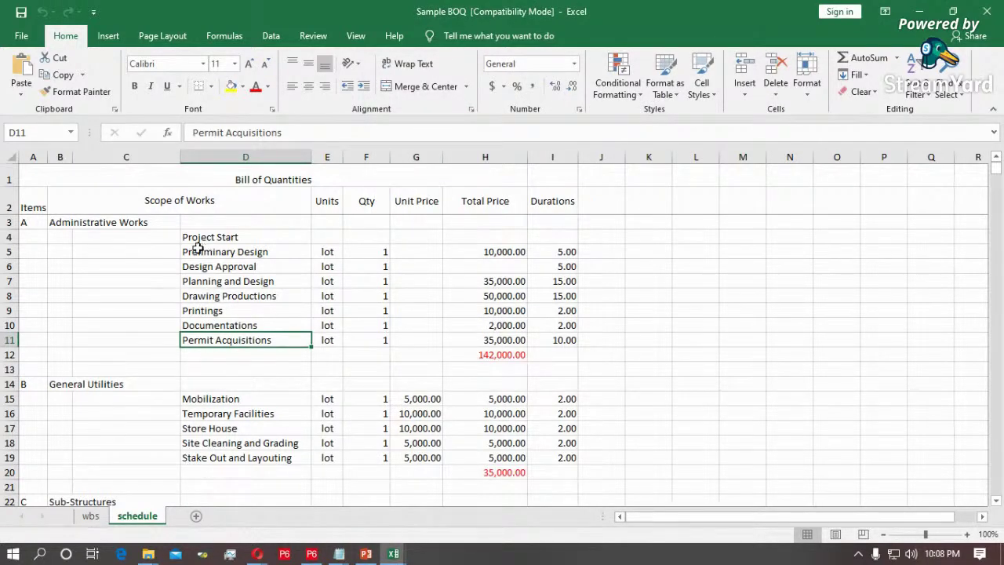
Check the Administrative Works (B3) and General Utilities (B14) sections, then go back to P6.
left_click(119, 223)
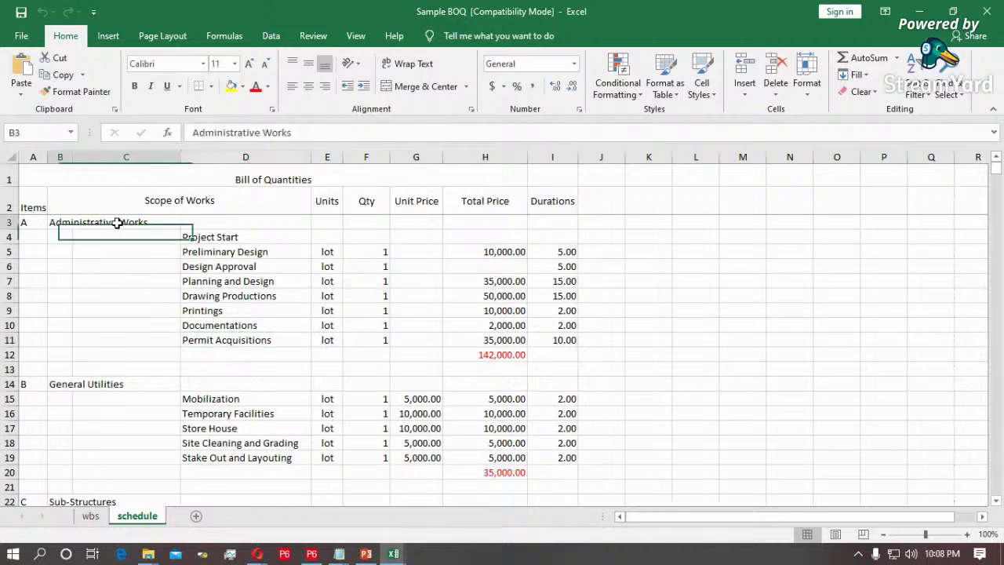
left_click(92, 378)
scroll(106, 373, "down", 2)
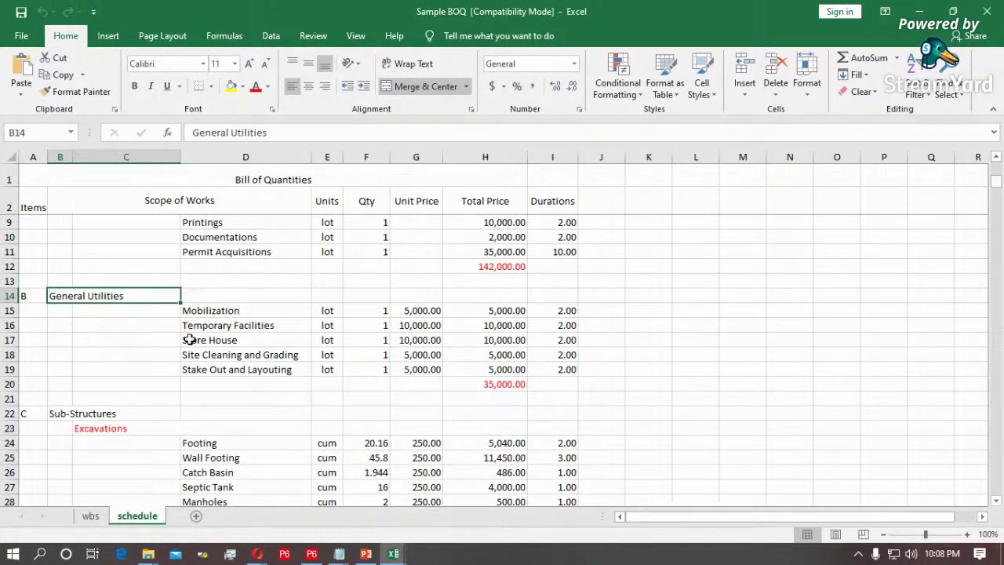
scroll(184, 342, "down", 9)
scroll(175, 345, "down", 5)
scroll(197, 350, "up", 15)
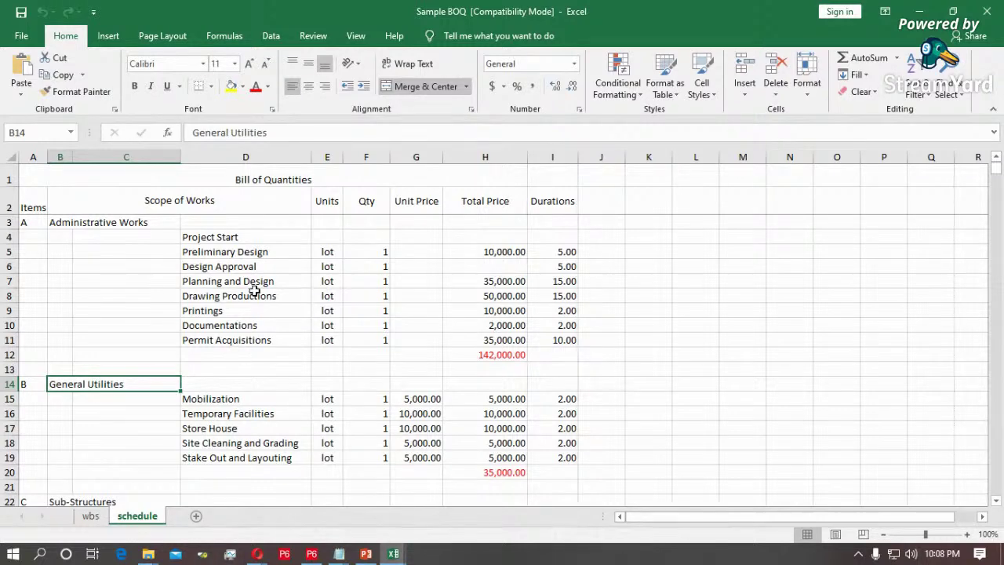
left_click(312, 553)
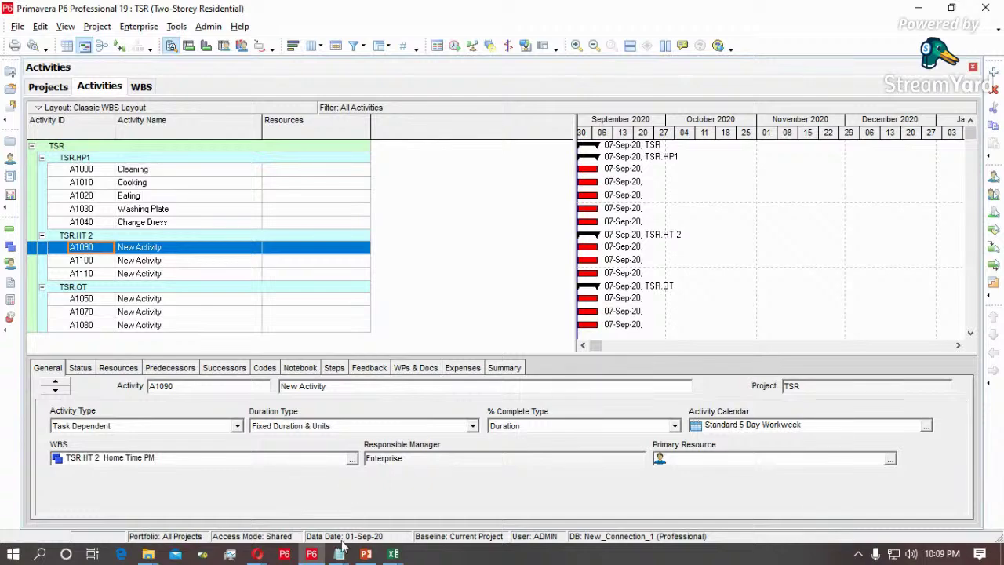
Close the WBS notes in Notepad without saving.
mouse_move(337, 555)
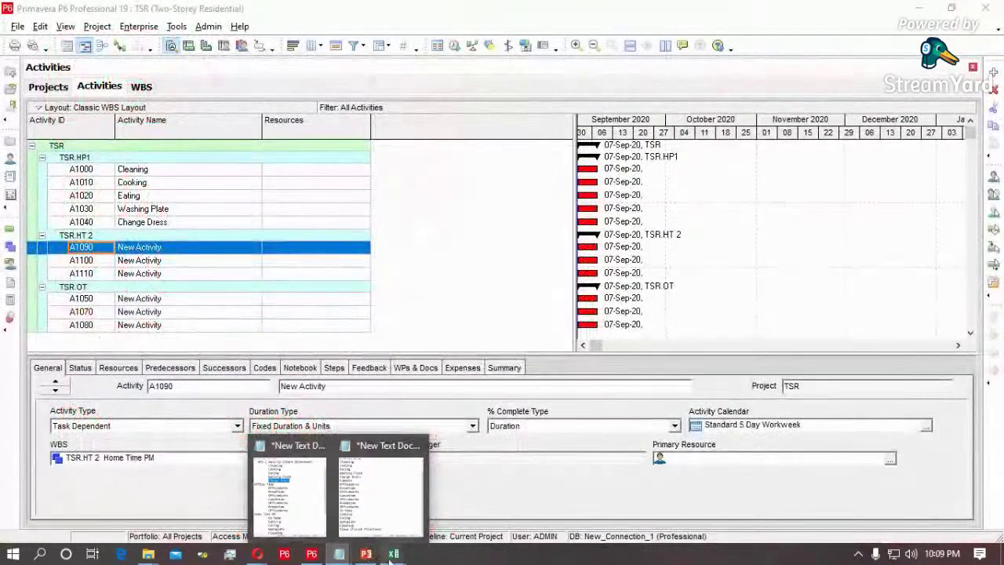
left_click(381, 486)
scroll(547, 308, "down", 2)
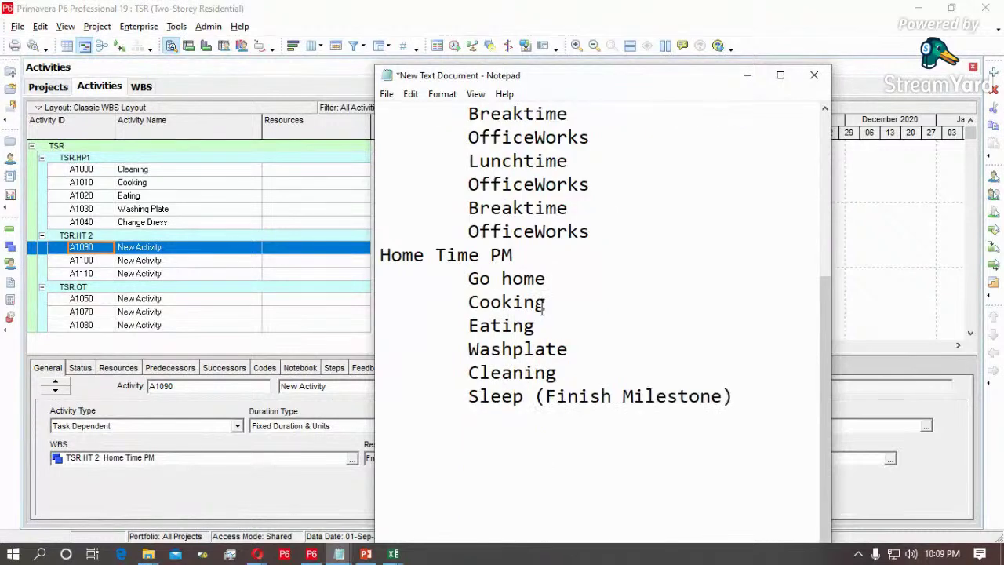
scroll(554, 309, "up", 4)
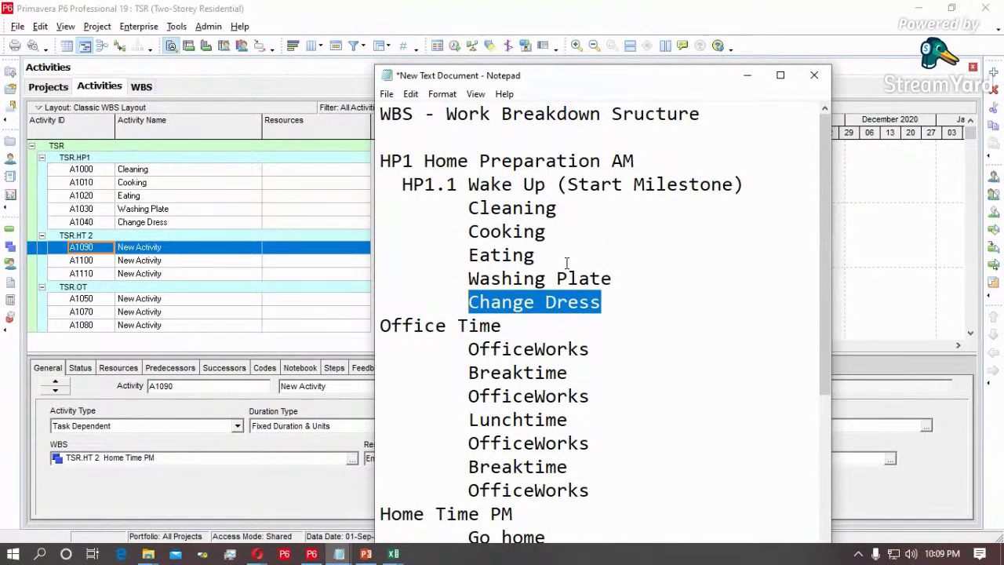
left_click(814, 74)
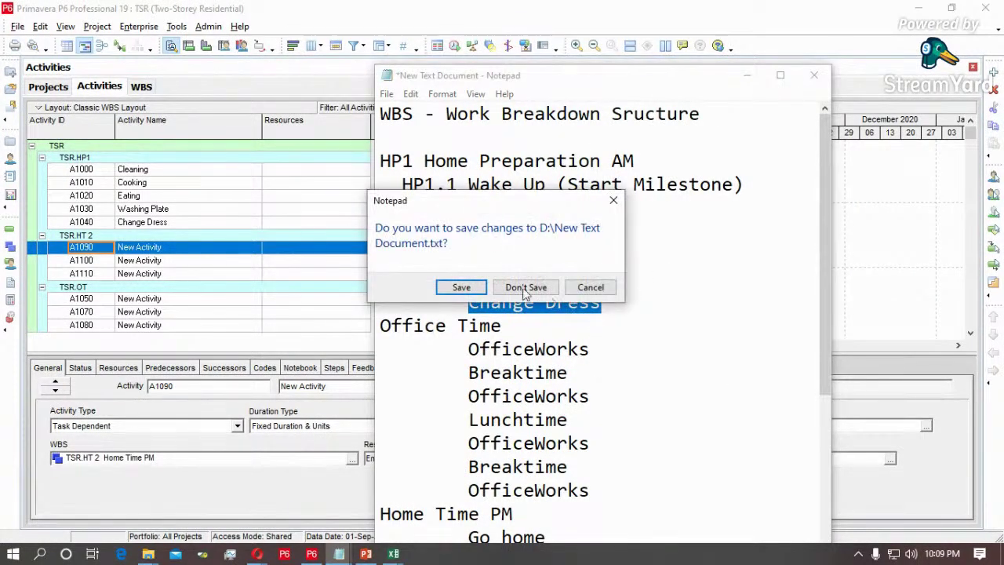
left_click(525, 287)
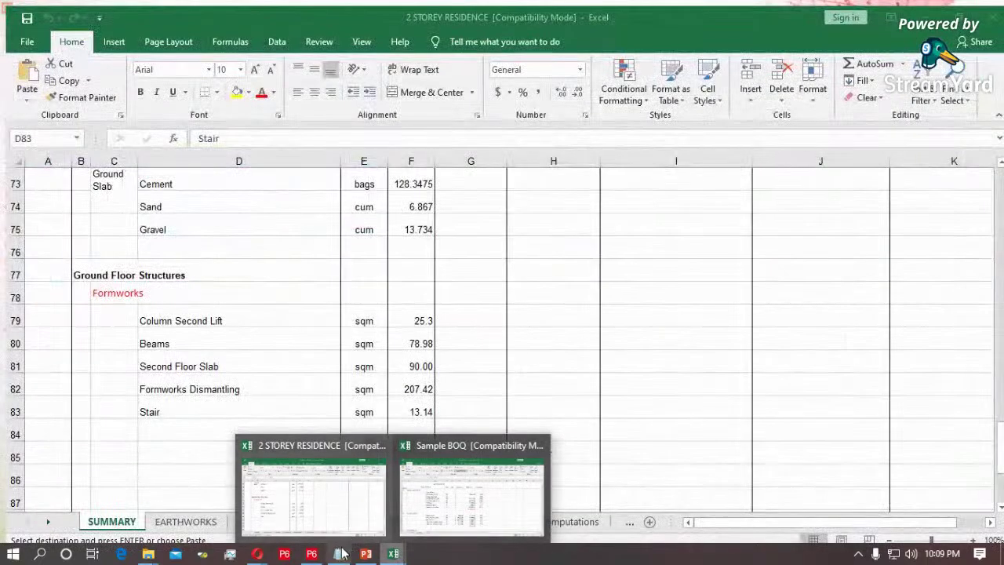
In the activities note, undo the recent edits and select all its text.
left_click(340, 553)
left_click(600, 325)
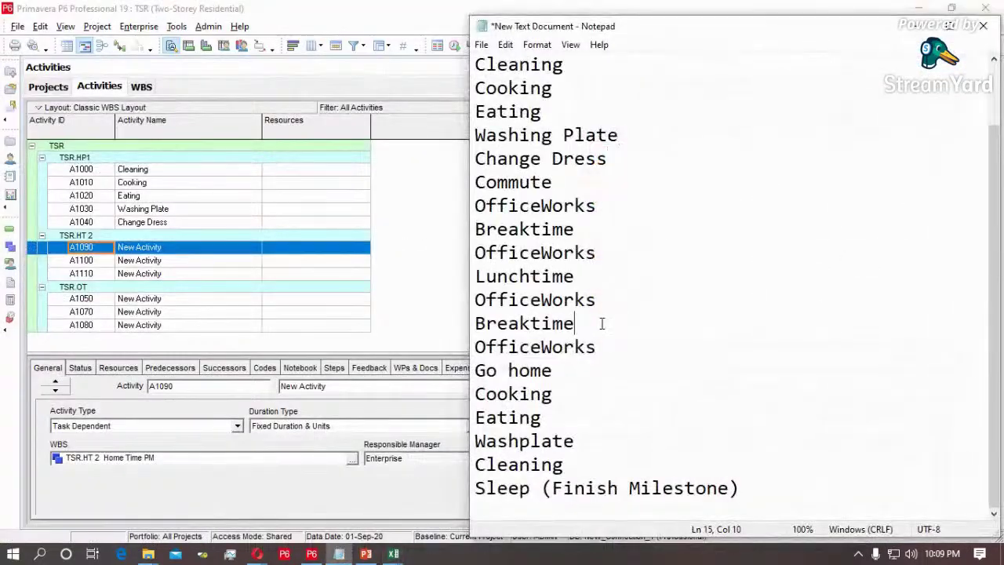
scroll(628, 322, "up", 1)
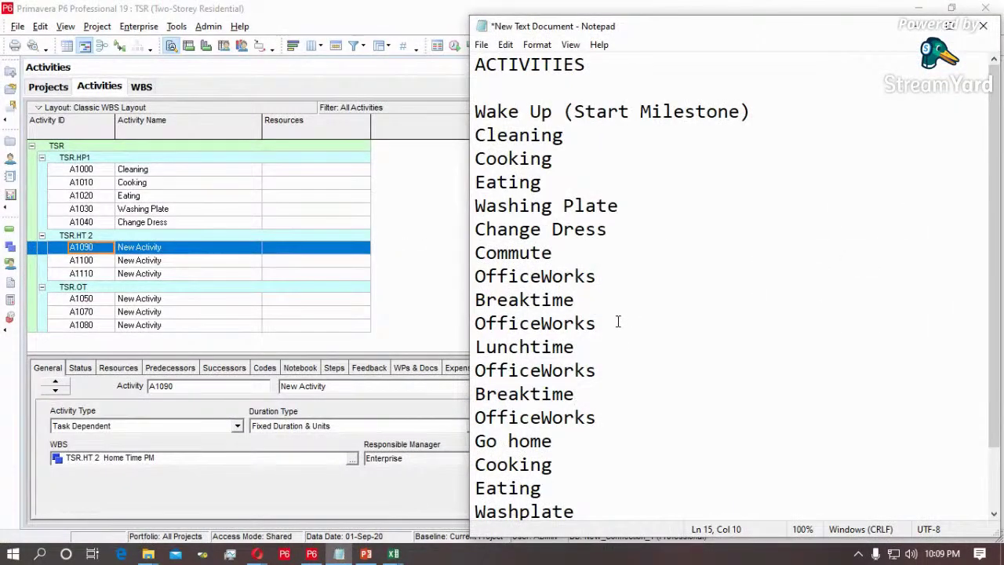
key("ctrl+z")
key("Down")
key("Down")
key("Down")
key("Down")
key("Down")
key("Down")
key("Down")
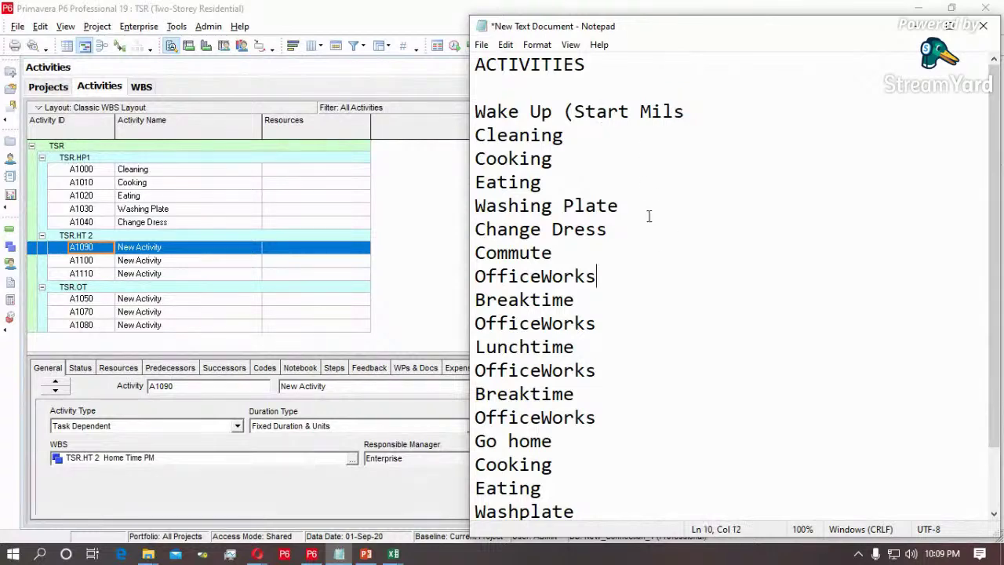
key("ctrl+a")
Type the OBS heading and a PROJECT MANAGER line, fixing the typos.
type("ob")
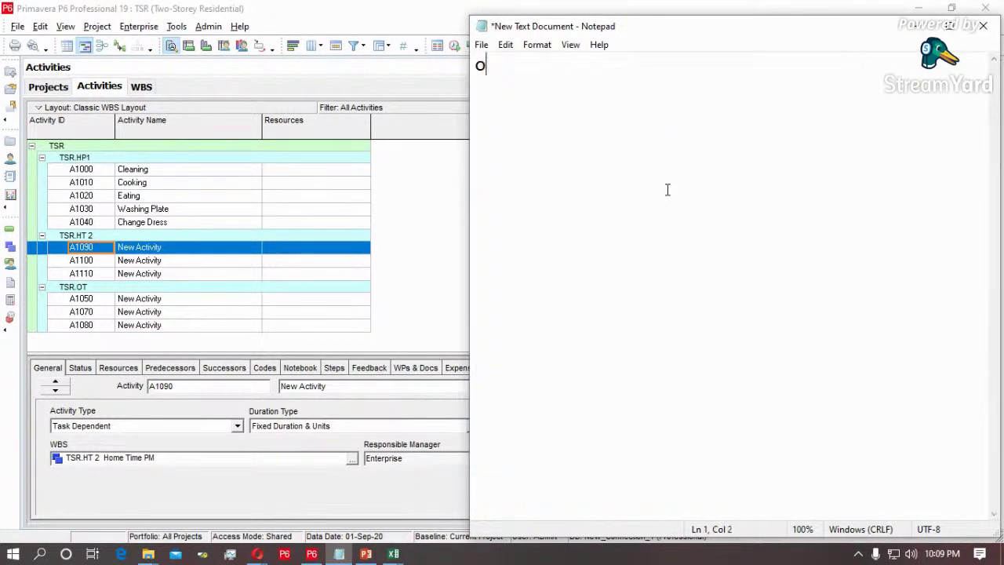
key("BackSpace")
type("obs")
key("BackSpace")
key("BackSpace")
key("BackSpace")
key("BackSpace")
type("OBS")
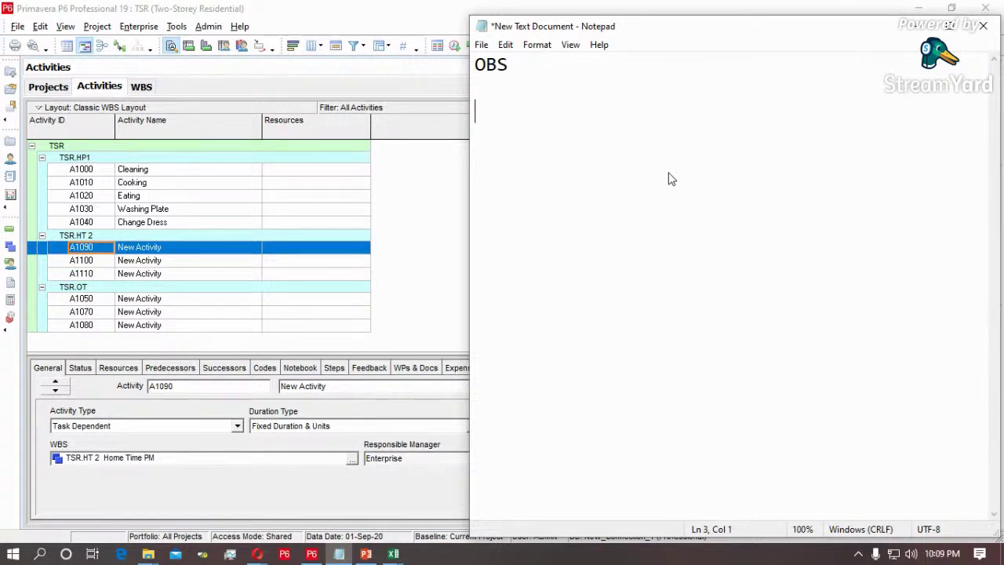
type("pORJECT ")
type("MANAGER")
key("Return")
key("Up")
key("Delete")
key("Delete")
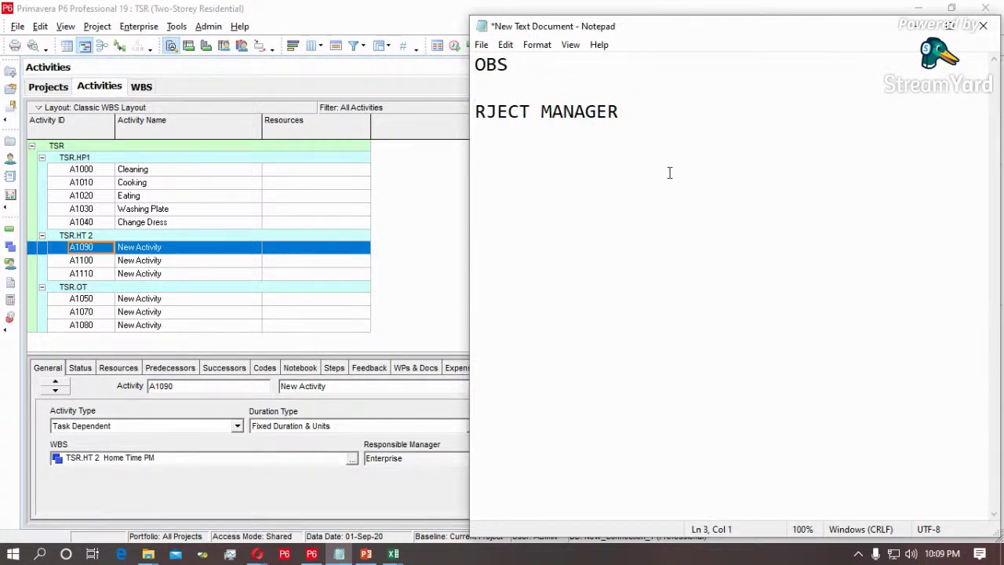
type("PR")
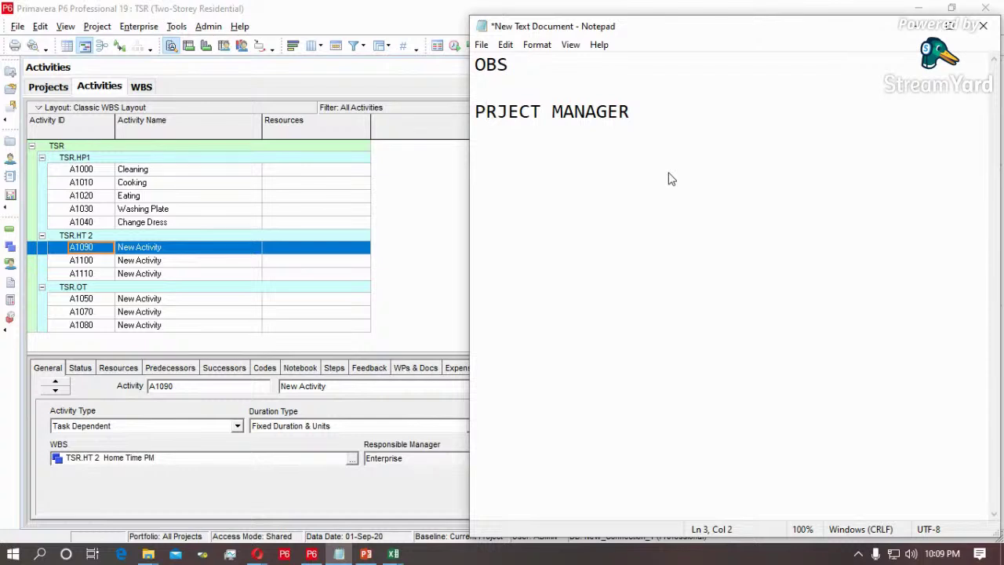
type("O")
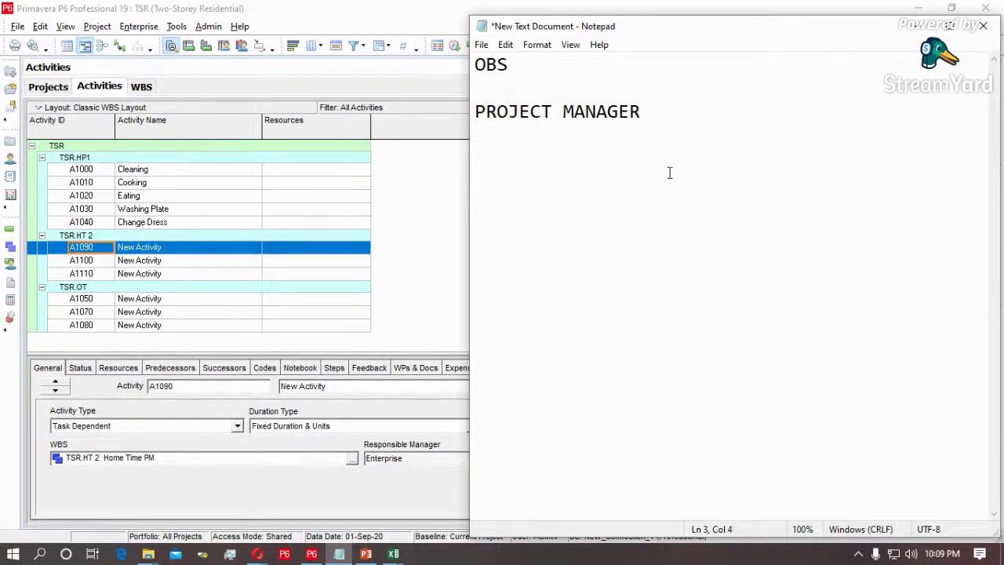
Copy PROJECT MANAGER to add an 'aSST PROJECT MANAGER' line, then begin 'Project Manage'.
left_click_drag(680, 109, 466, 111)
key("ctrl+c")
left_click(655, 98)
type("a")
key("BackSpace")
type("aSST")
key("BackSpace")
key("BackSpace")
key("BackSpace")
key("BackSpace")
type("aSST")
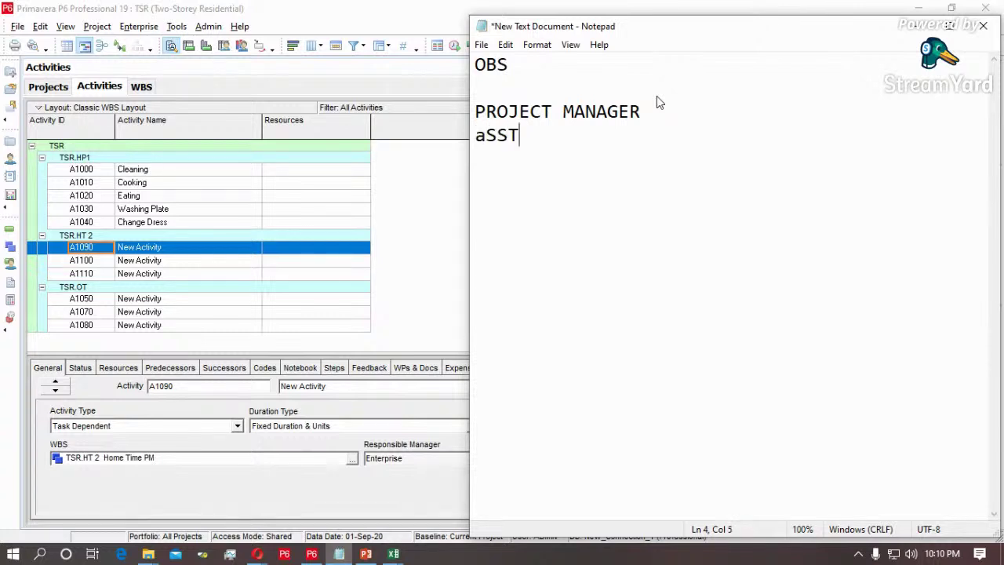
key("ctrl+v")
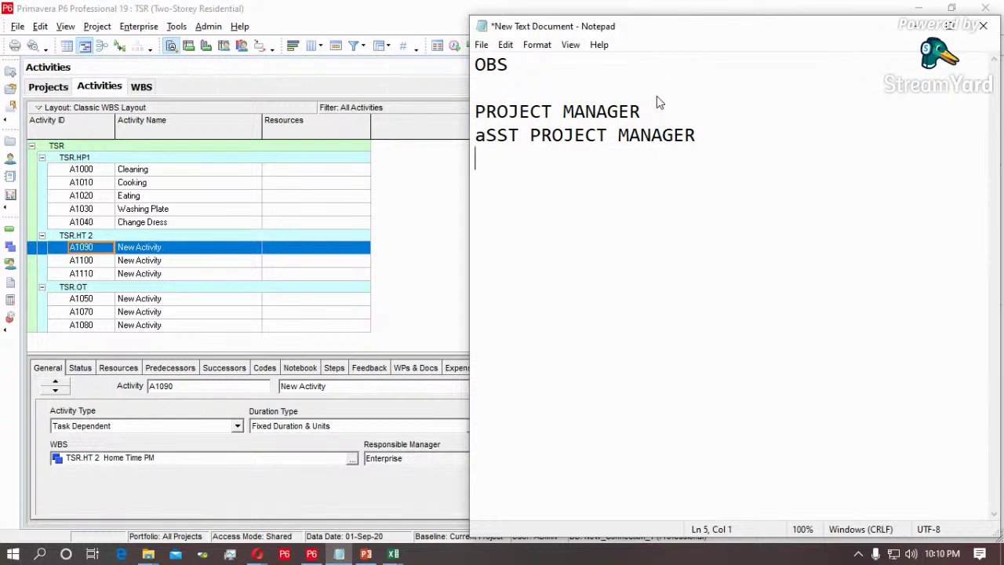
type("Proje")
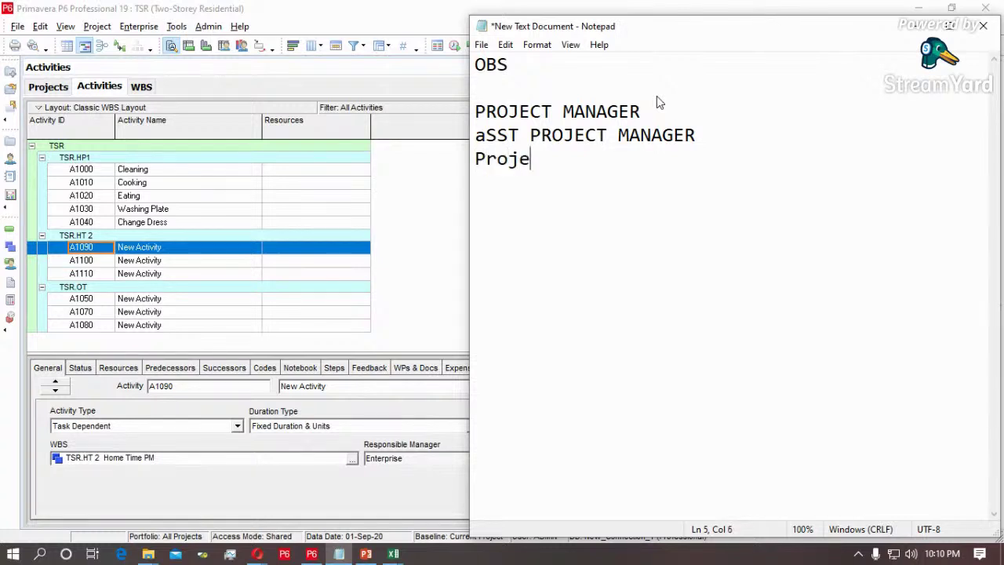
type("ct Manage")
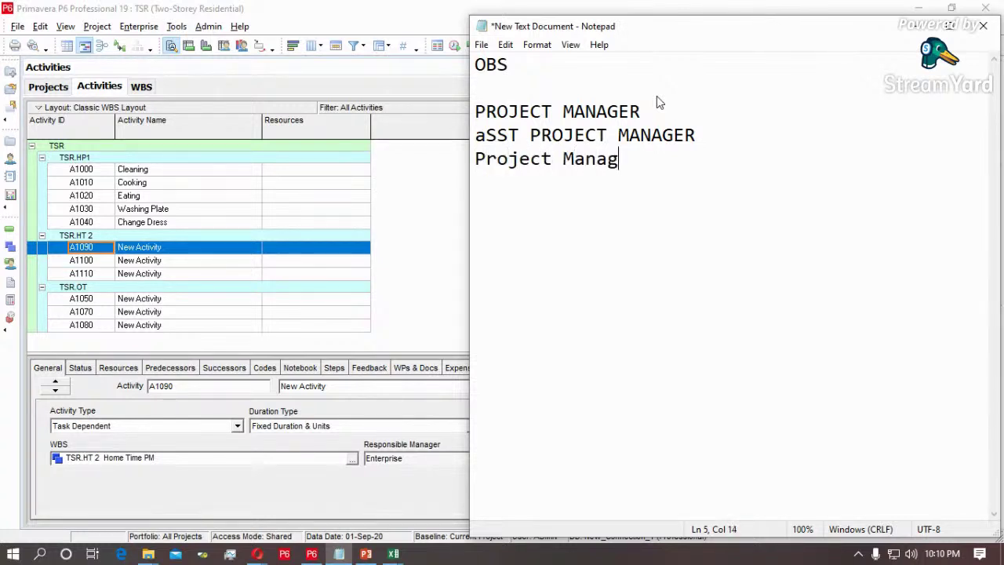
Add Project Architect and Project Engineer 1 (Civil) lines, correcting 'Enginner'.
key("BackSpace")
key("BackSpace")
key("BackSpace")
key("BackSpace")
key("BackSpace")
key("BackSpace")
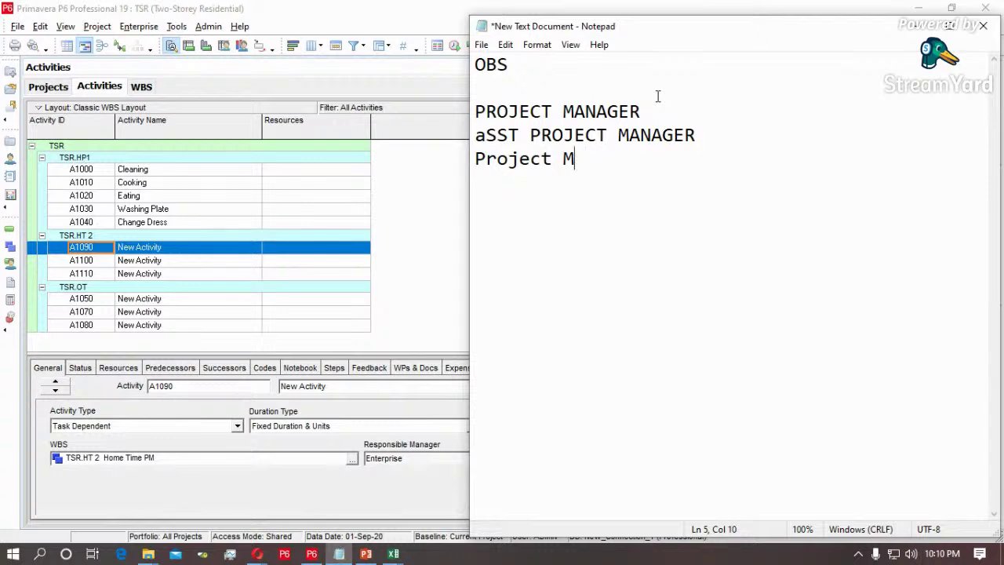
type("Architect")
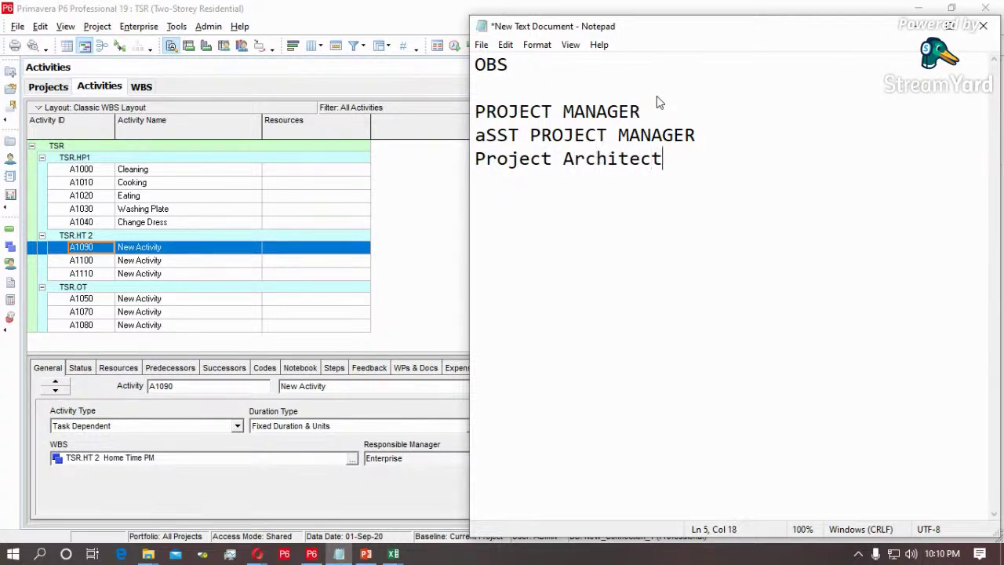
key("Return")
type("Project Enginner")
key("Return")
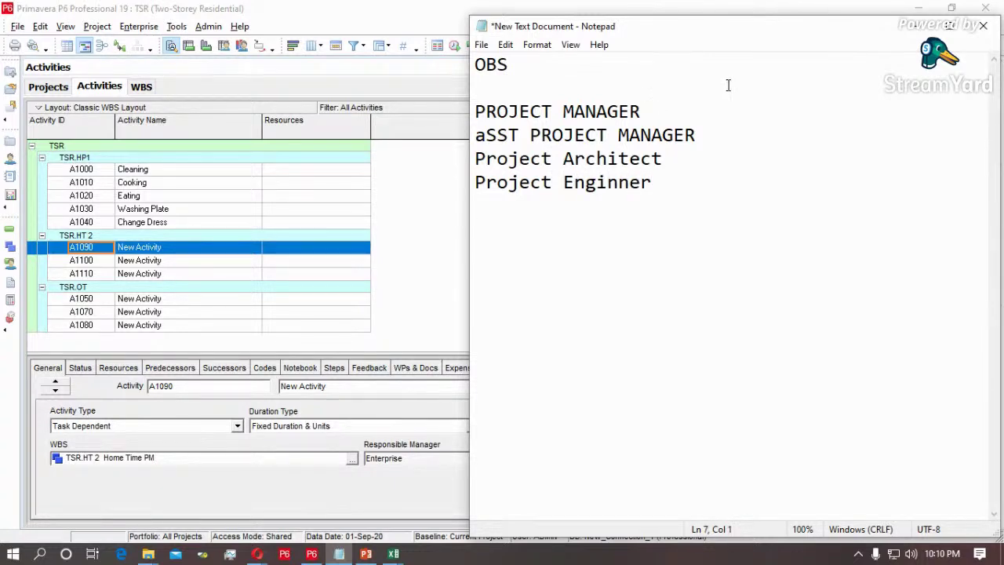
left_click(630, 182)
key("BackSpace")
type("e")
type("(Civil)")
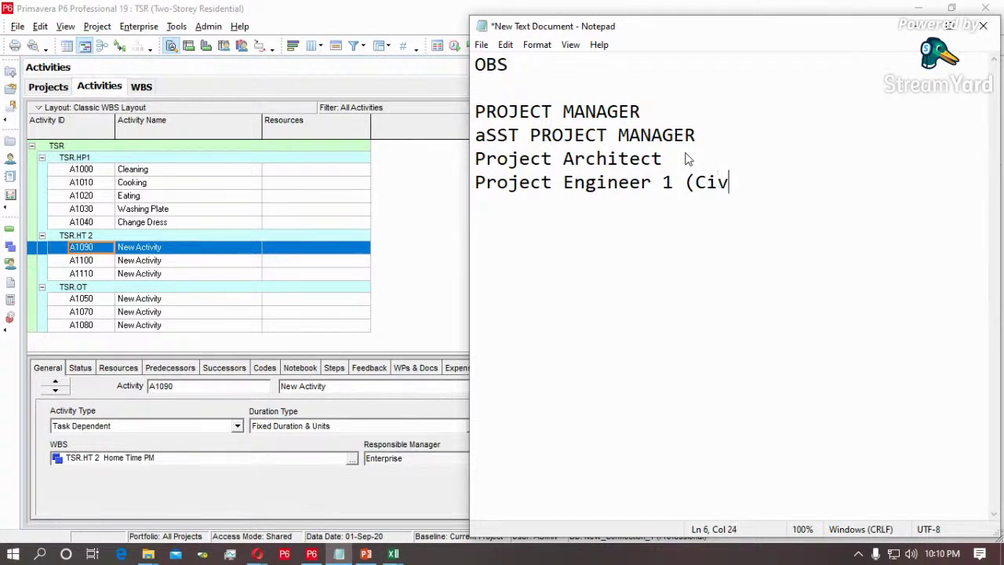
Add a 'Project Engineer 2 Structure)' line by pasting and fixing the spelling.
left_click_drag(673, 183, 462, 189)
key("ctrl+c")
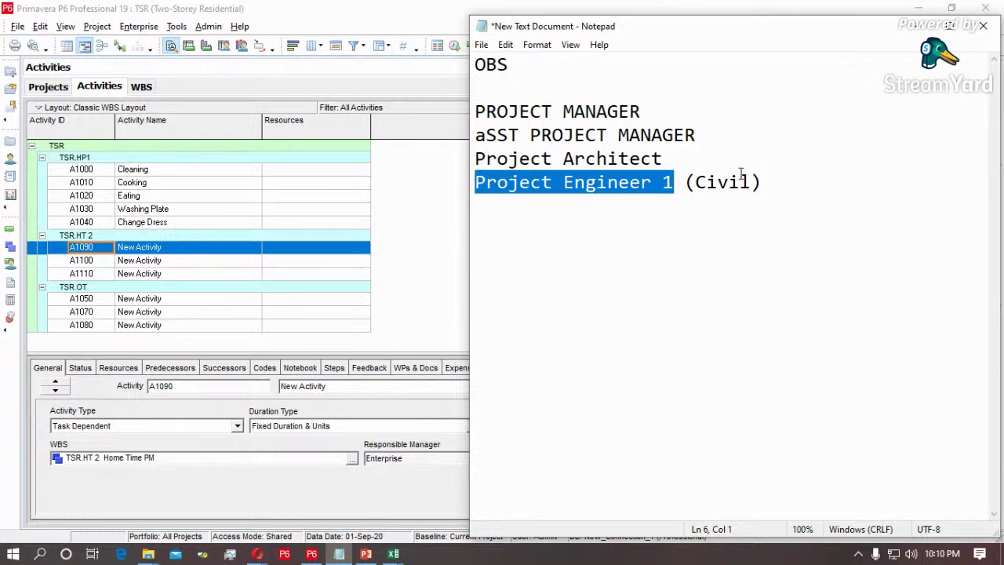
left_click(777, 175)
key("Return")
key("ctrl+v")
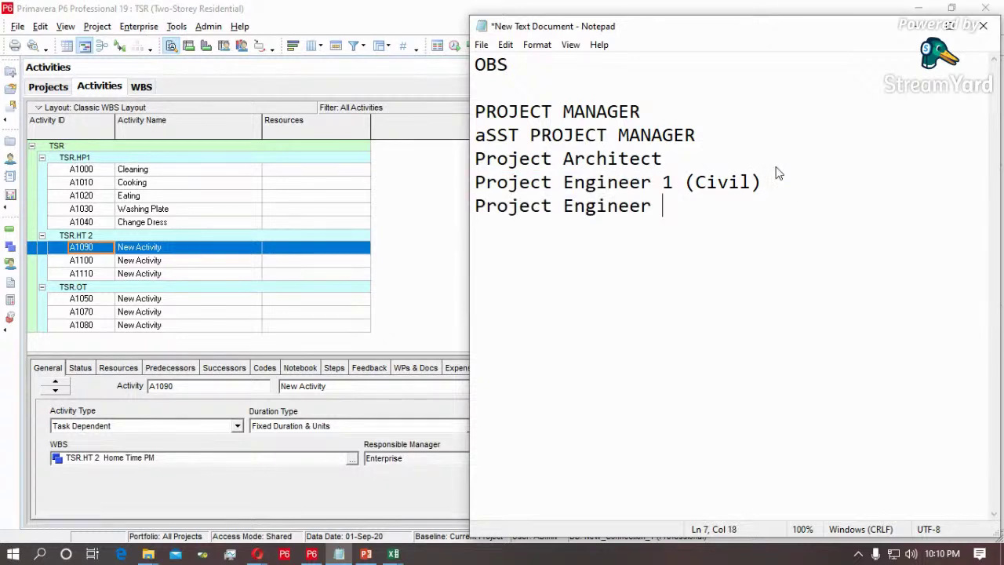
type("2 Structue")
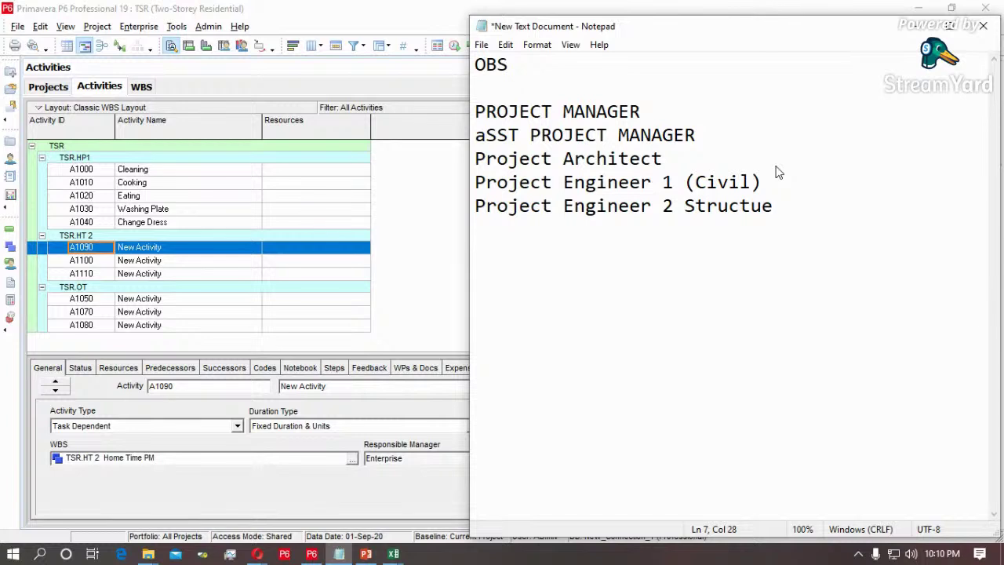
key("BackSpace")
type("re)")
Add Foreman 1 and Foreman 2 lines below the engineers.
key("Return")
type("Project Engineer 1")
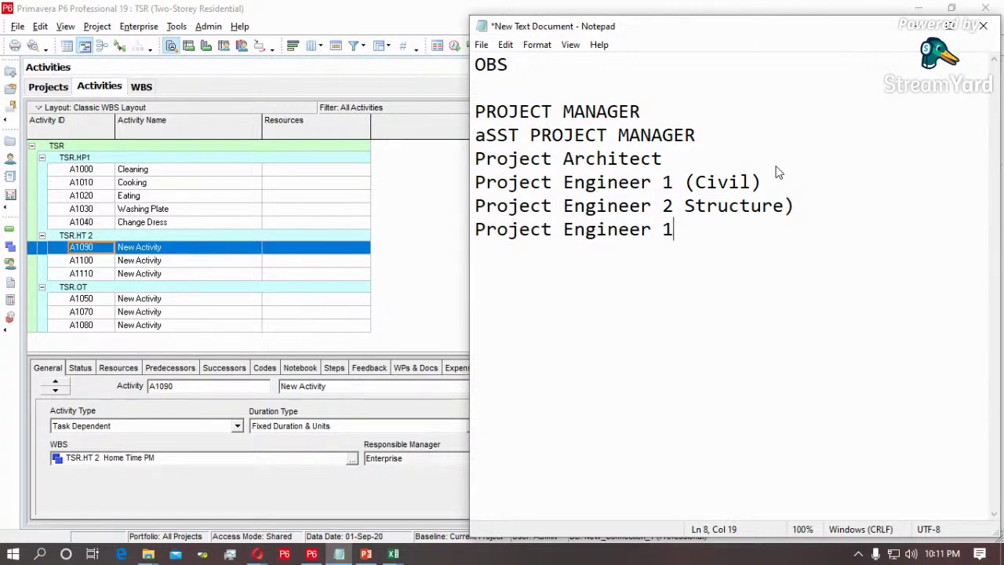
key("BackSpace")
type("3")
key("BackSpace")
key("BackSpace")
key("BackSpace")
key("BackSpace")
key("BackSpace")
key("BackSpace")
key("BackSpace")
key("BackSpace")
key("BackSpace")
key("BackSpace")
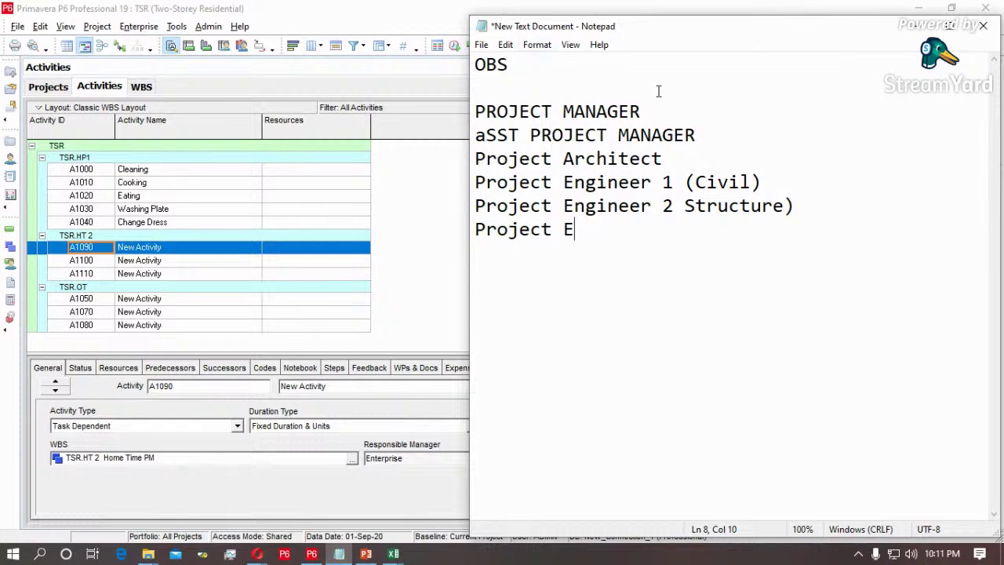
left_click_drag(587, 228, 491, 231)
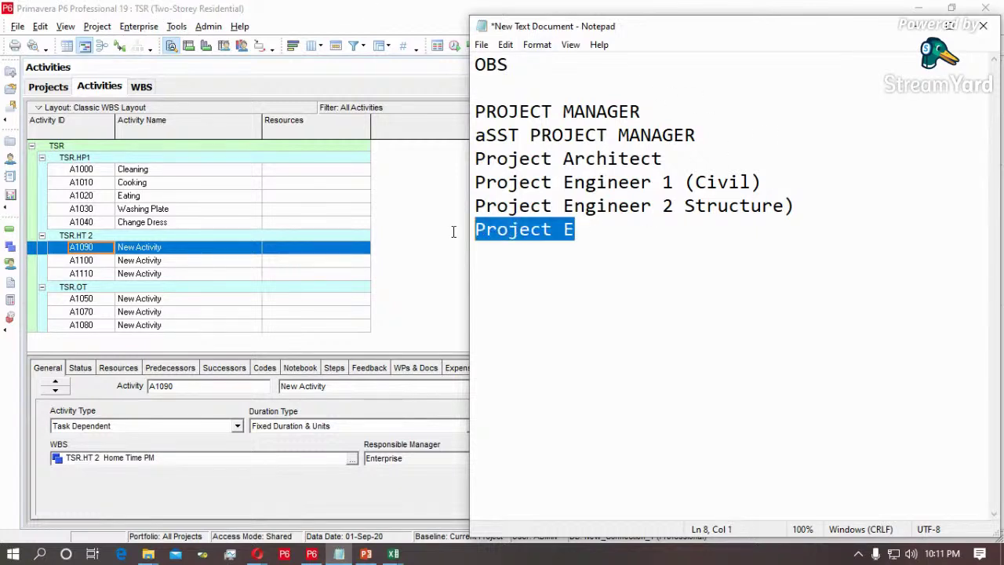
type("Foreman")
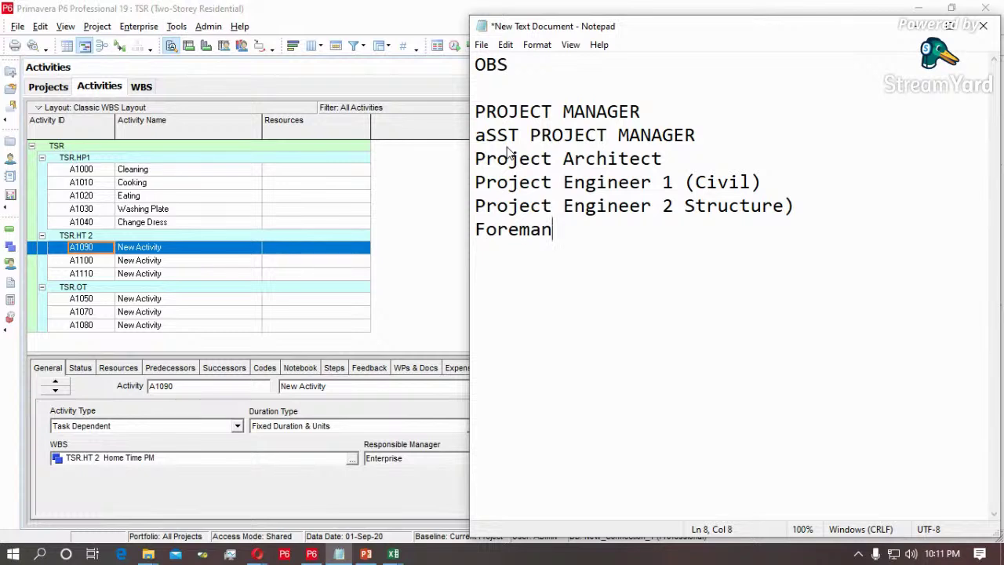
type(" Cv")
key("BackSpace")
type("vil")
key("BackSpace")
key("BackSpace")
key("BackSpace")
key("BackSpace")
type("1")
key("Return")
type("forem")
key("BackSpace")
key("BackSpace")
key("BackSpace")
key("BackSpace")
key("BackSpace")
type("Foreman 2")
key("Return")
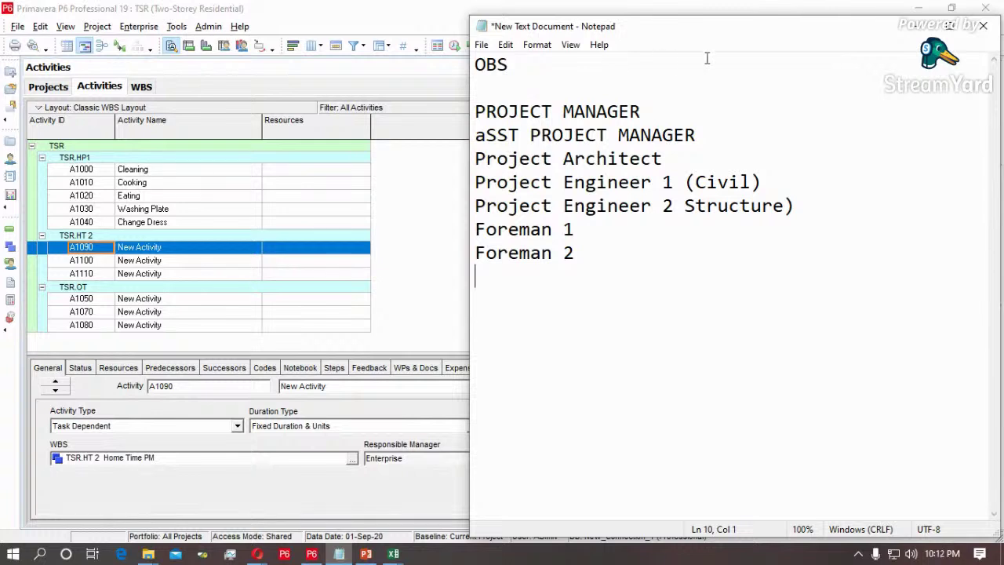
Shrink and move the notes window left, then close it.
left_click_drag(579, 29, 318, 61)
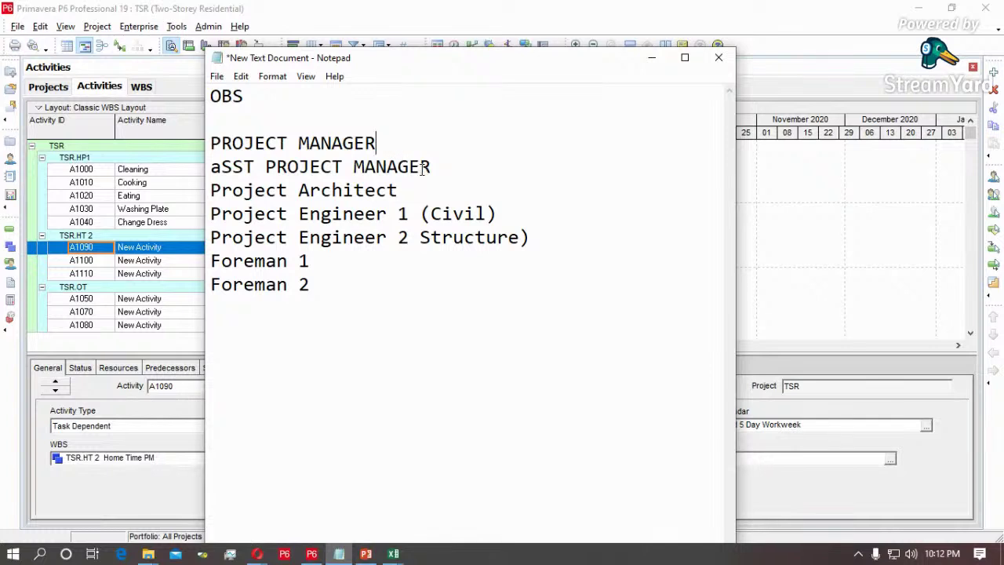
left_click_drag(299, 210, 181, 215)
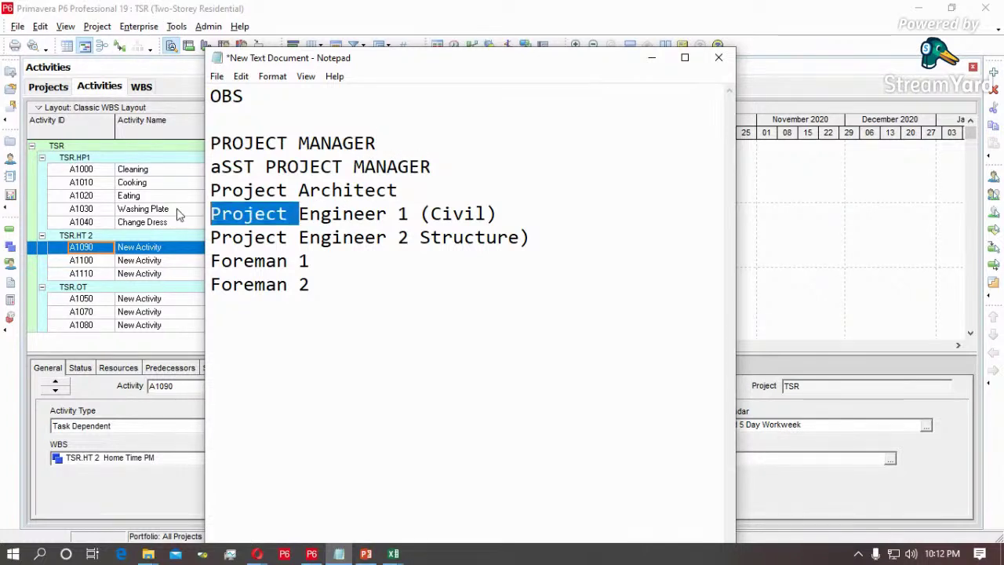
left_click(719, 57)
Discard the OBS notes, then check Enterprise > Resources without adding a resource.
left_click(525, 288)
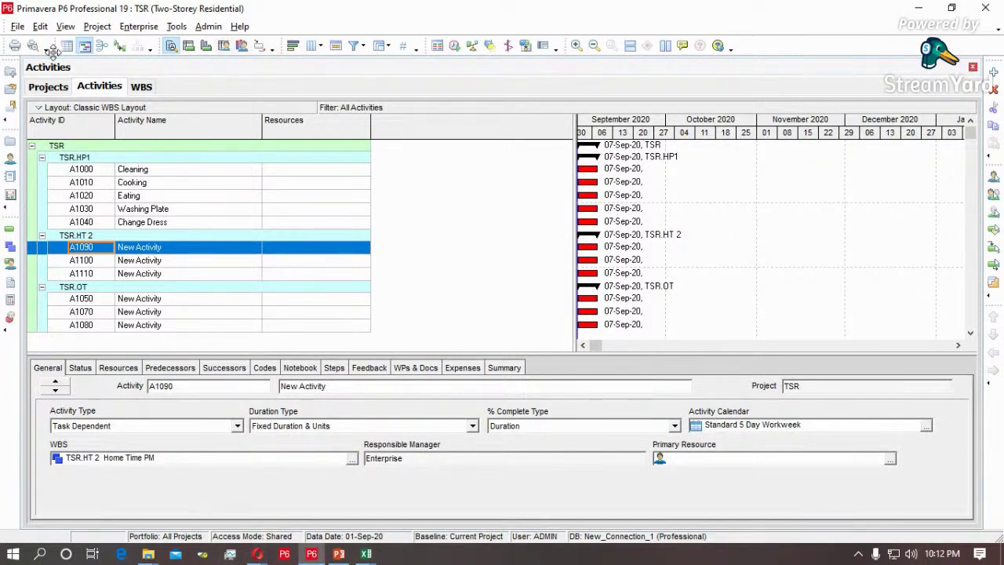
left_click(94, 28)
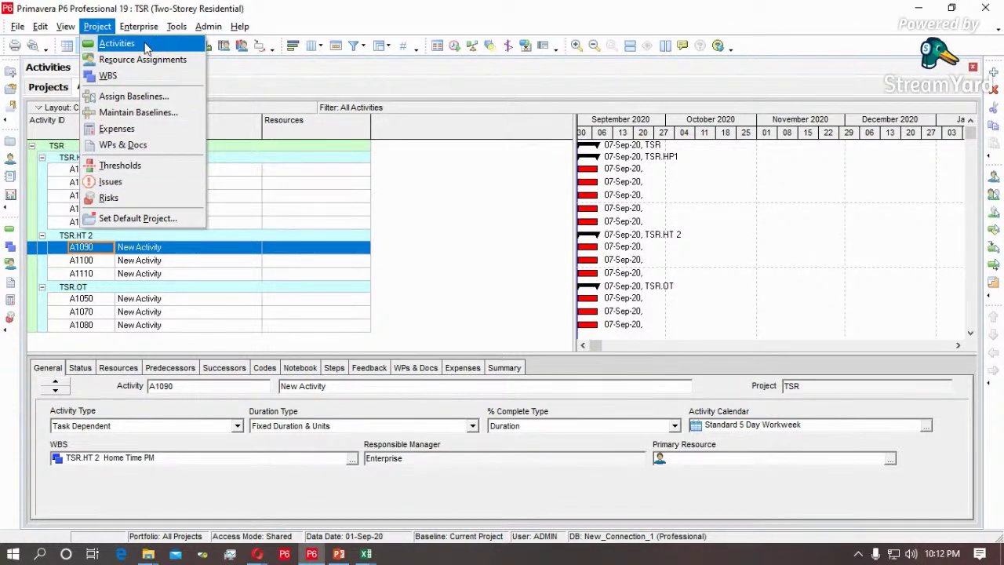
mouse_move(135, 28)
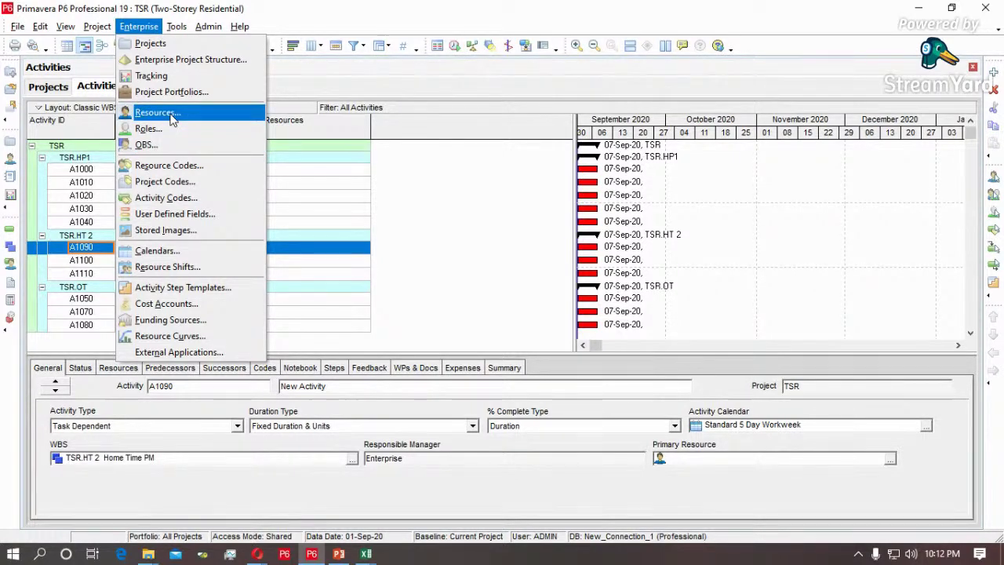
left_click(172, 117)
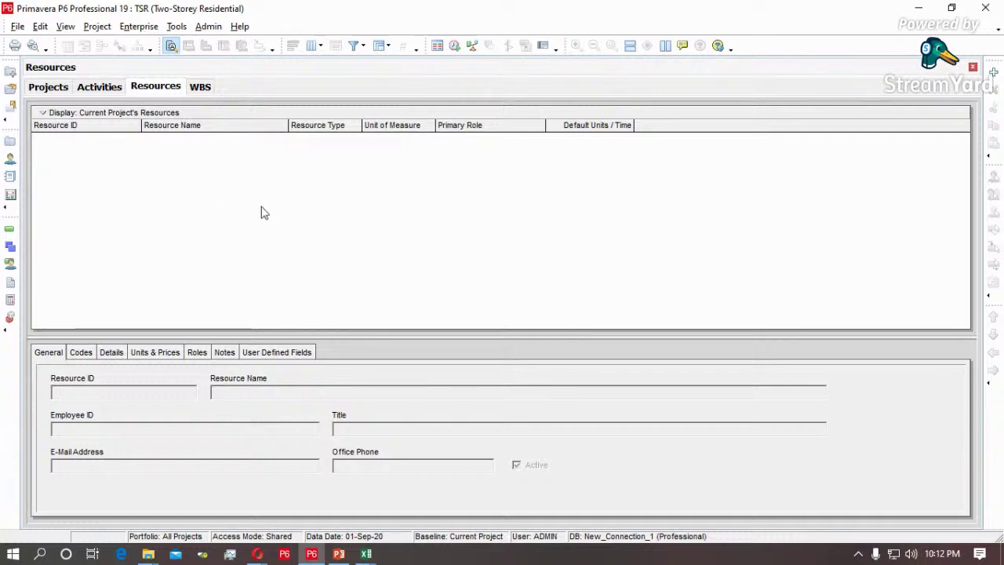
left_click(993, 73)
left_click(538, 299)
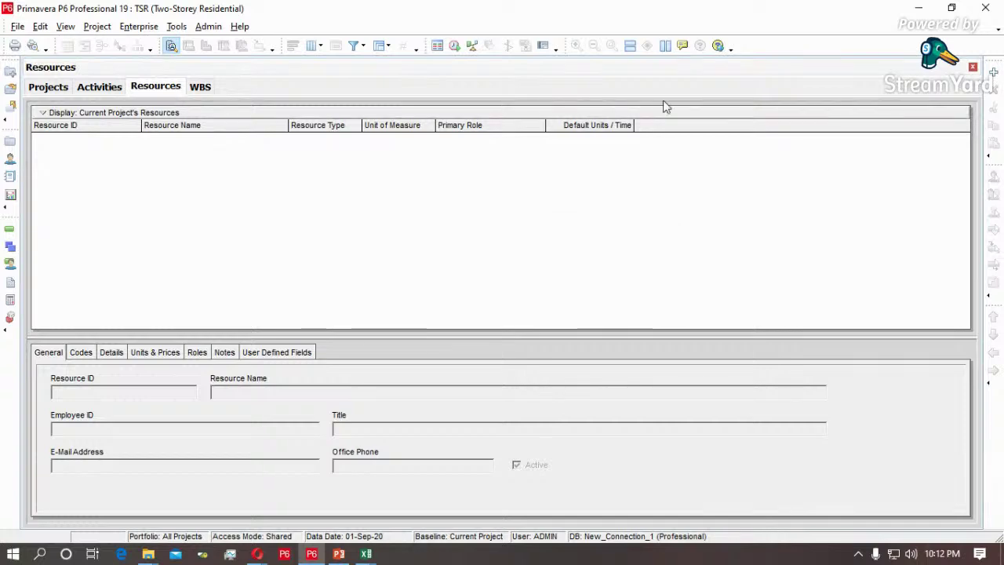
left_click(973, 69)
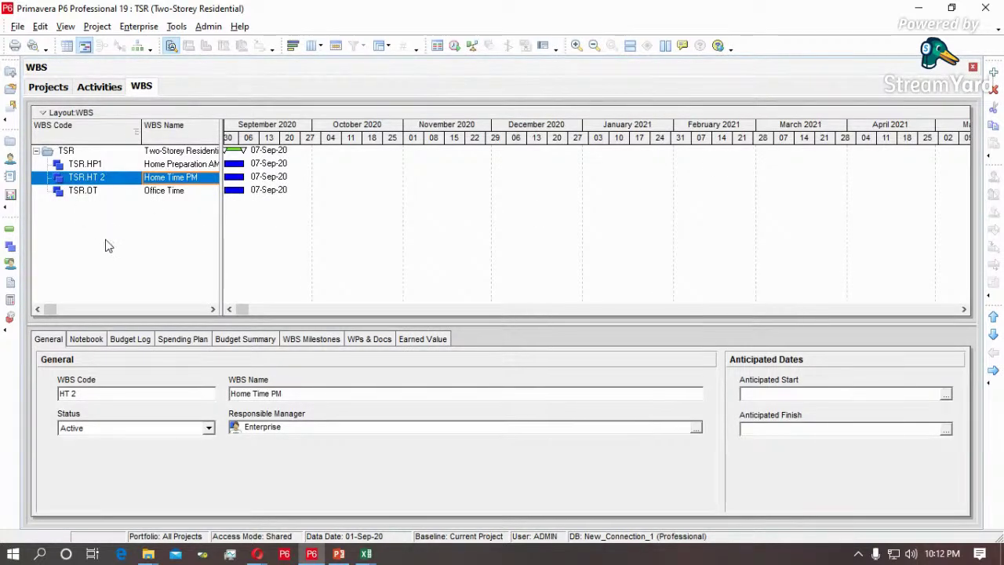
Check Enterprise > Roles, which lists no roles, and close it.
left_click(142, 29)
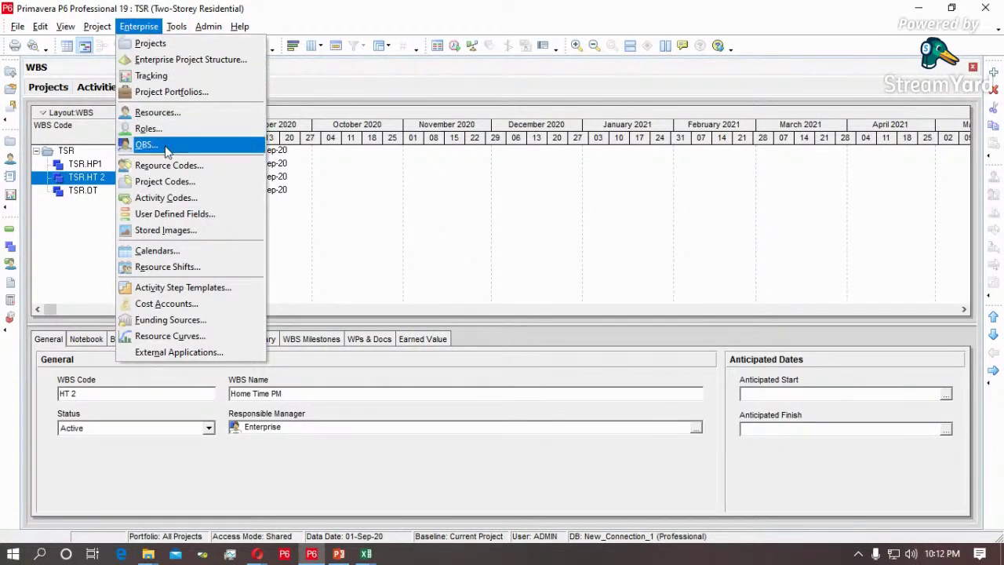
left_click(166, 132)
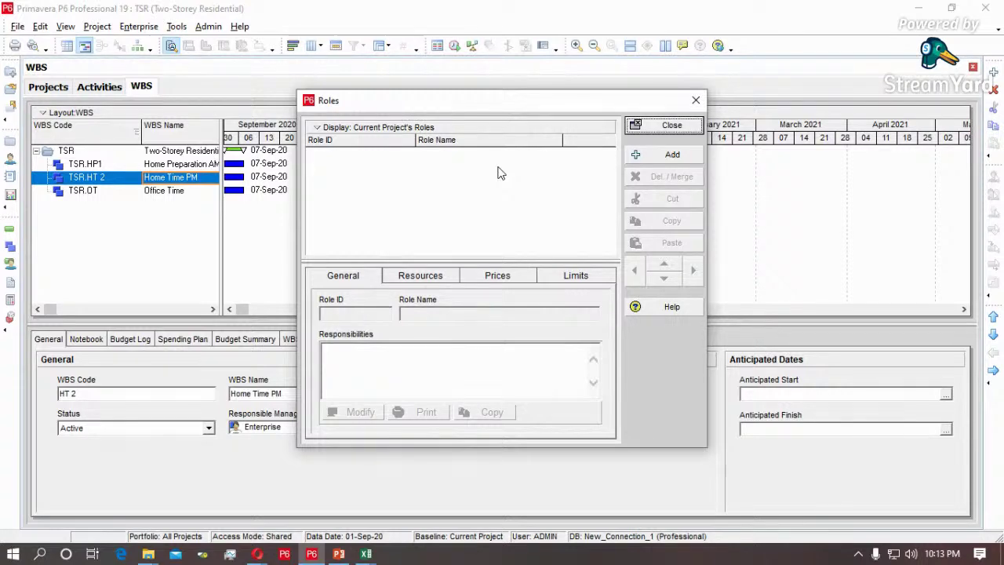
left_click(695, 100)
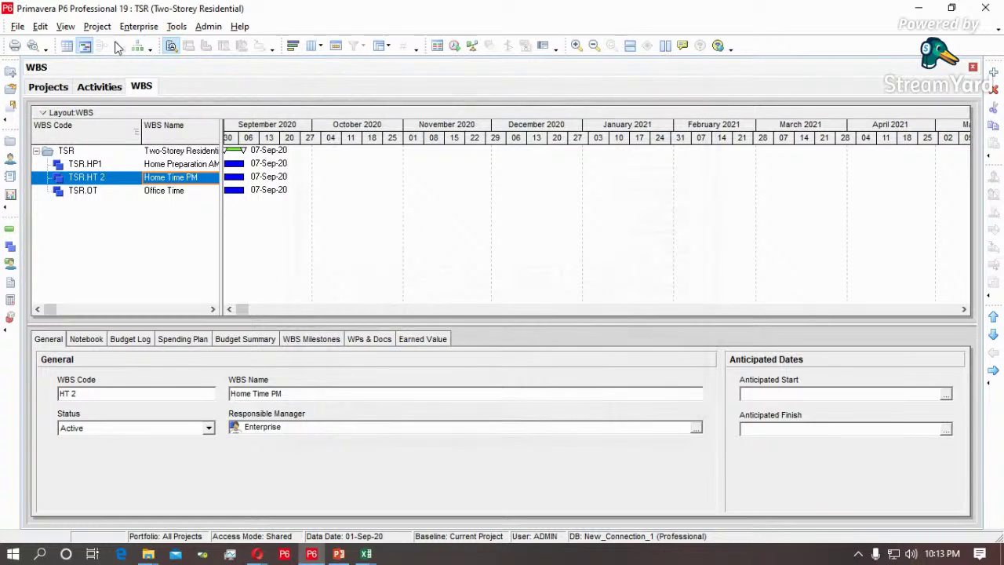
Open the OBS window, move it down and to the left, and close it.
left_click(135, 29)
left_click(185, 141)
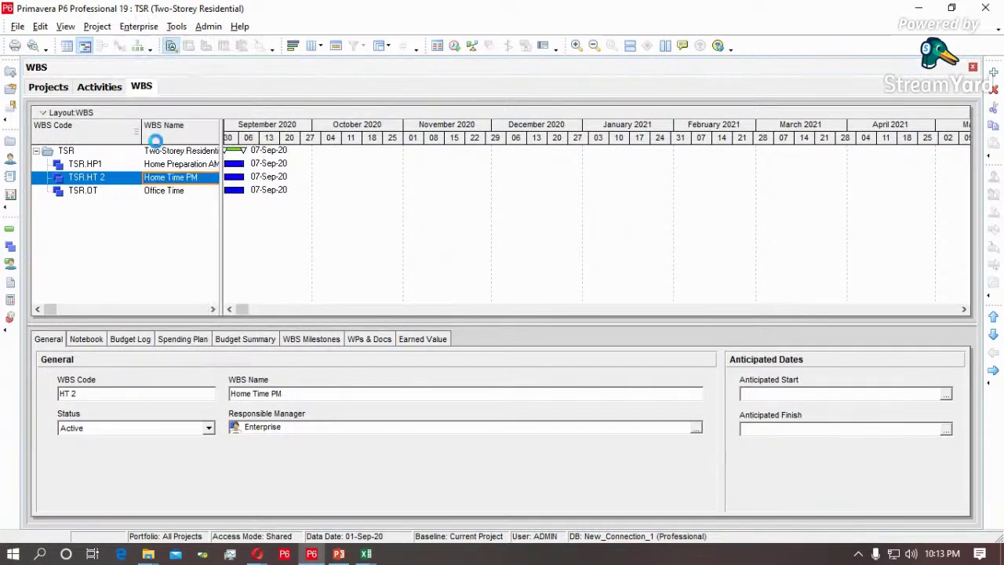
left_click_drag(442, 138, 264, 201)
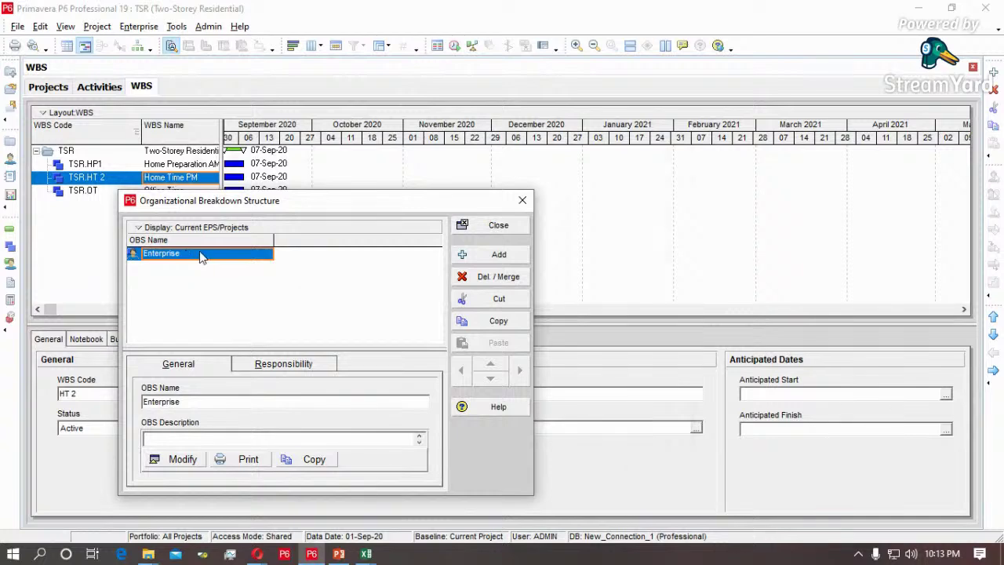
left_click(498, 226)
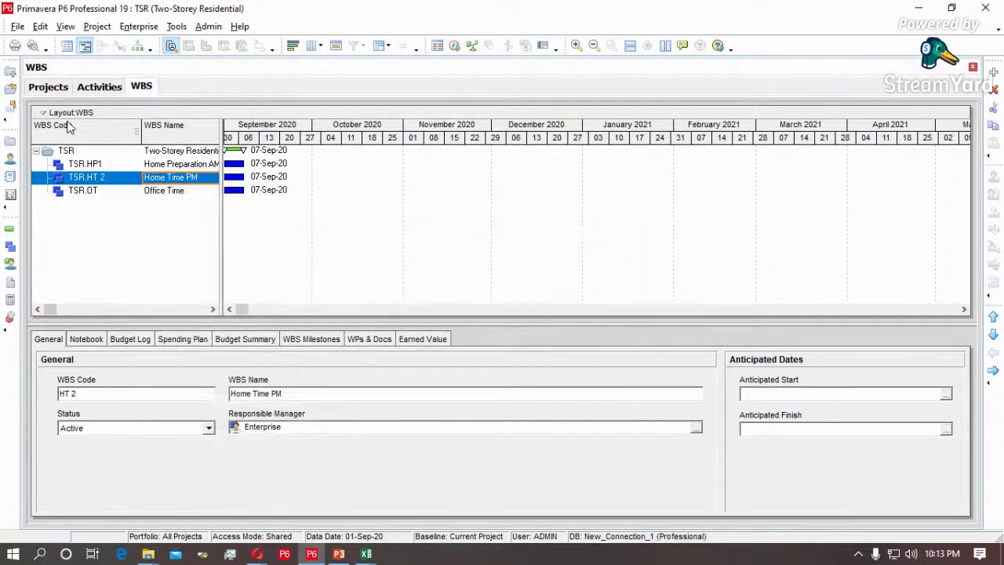
In Projects, open TITAN CONSTRUCTION's responsible manager picker and close it without choosing.
left_click(51, 88)
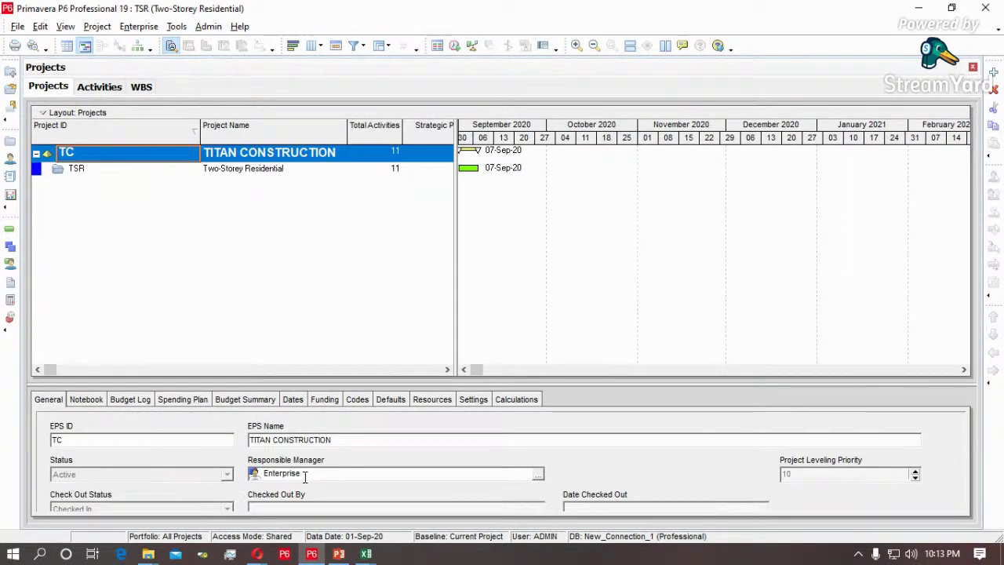
left_click(538, 474)
left_click_drag(788, 86, 495, 194)
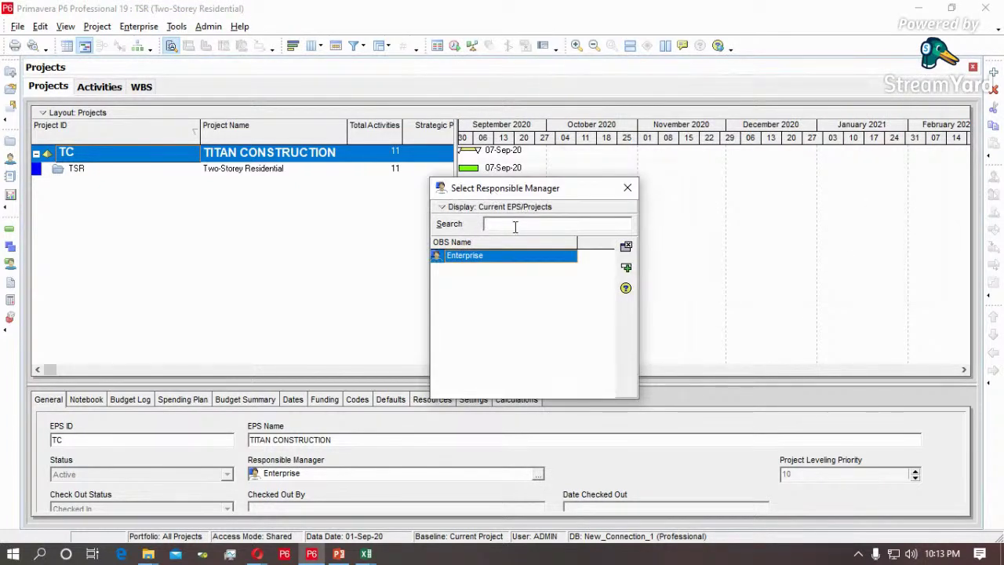
left_click(628, 187)
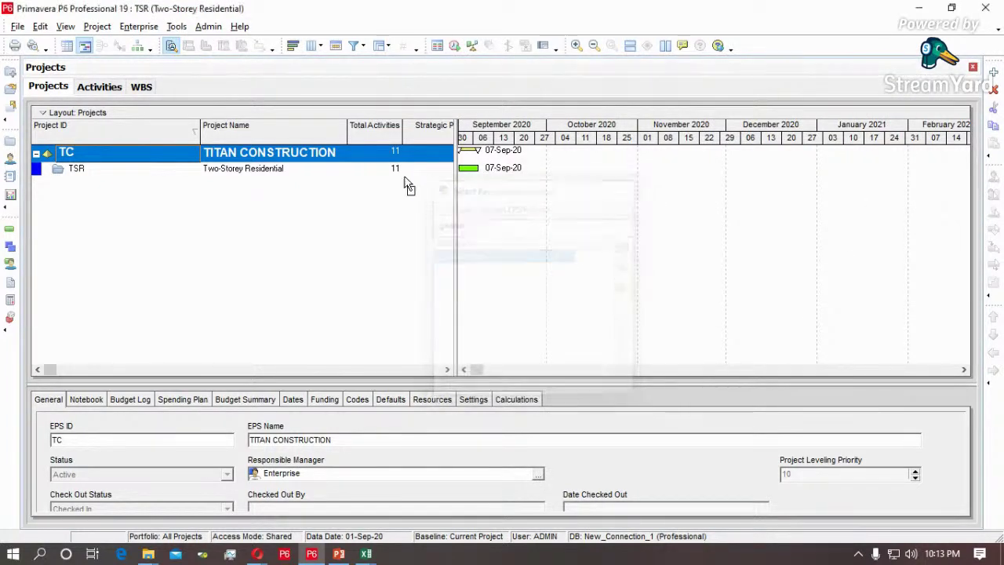
Rename the Enterprise OBS element to 'Project Manager' and close the OBS window.
left_click(139, 26)
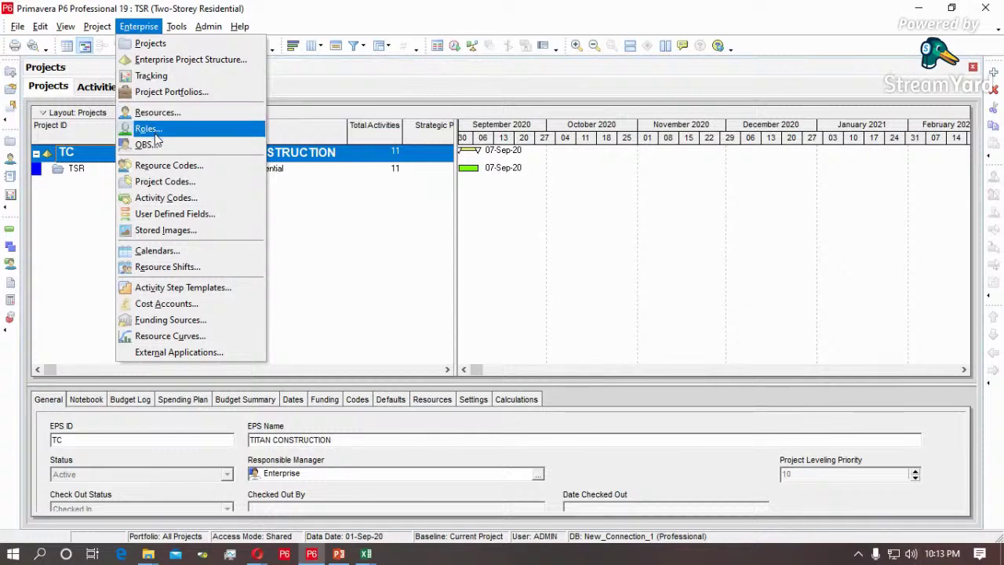
left_click(157, 145)
left_click(185, 254)
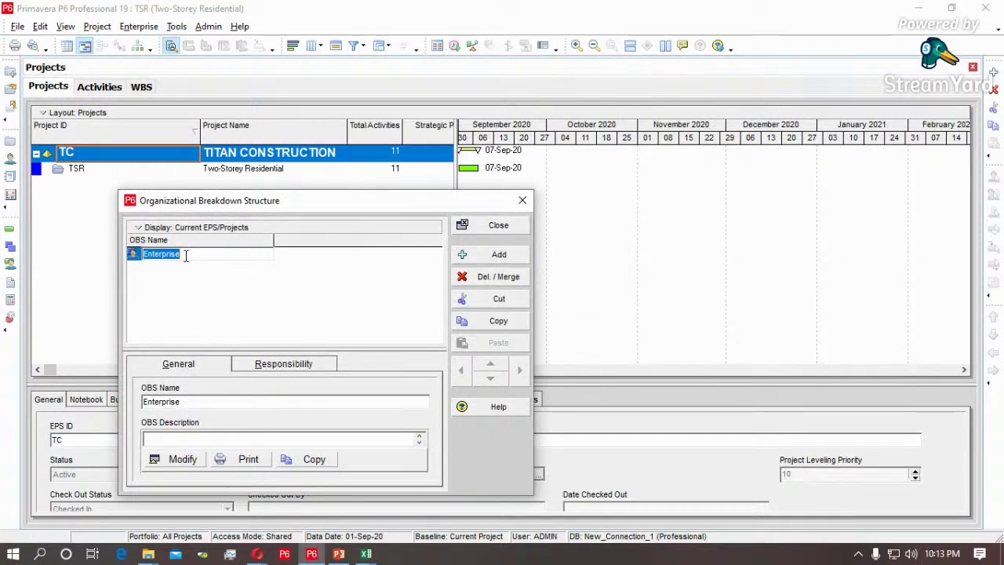
type("Project Man")
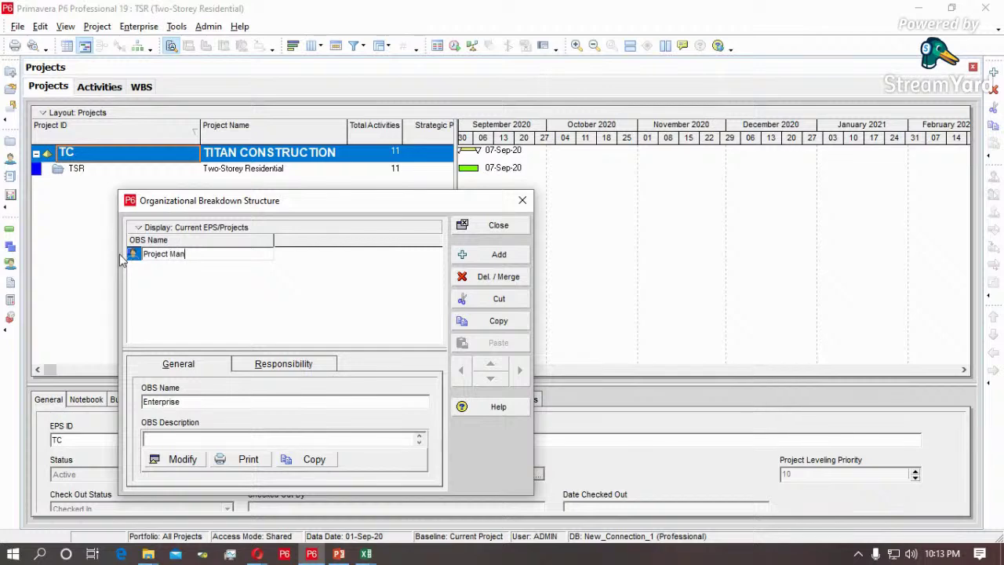
type("ager")
key("Left")
key("Left")
key("Left")
type("a")
key("Return")
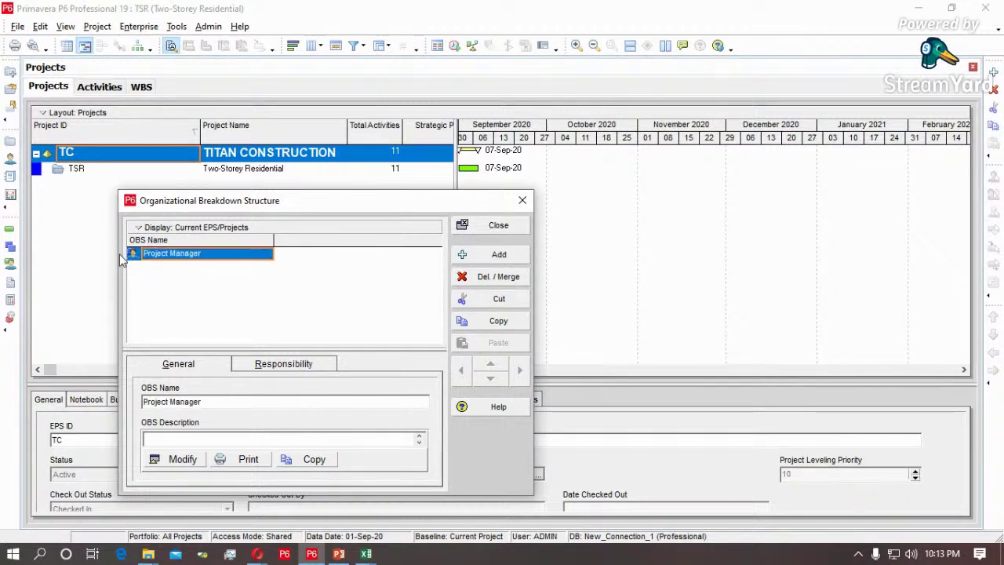
left_click(495, 226)
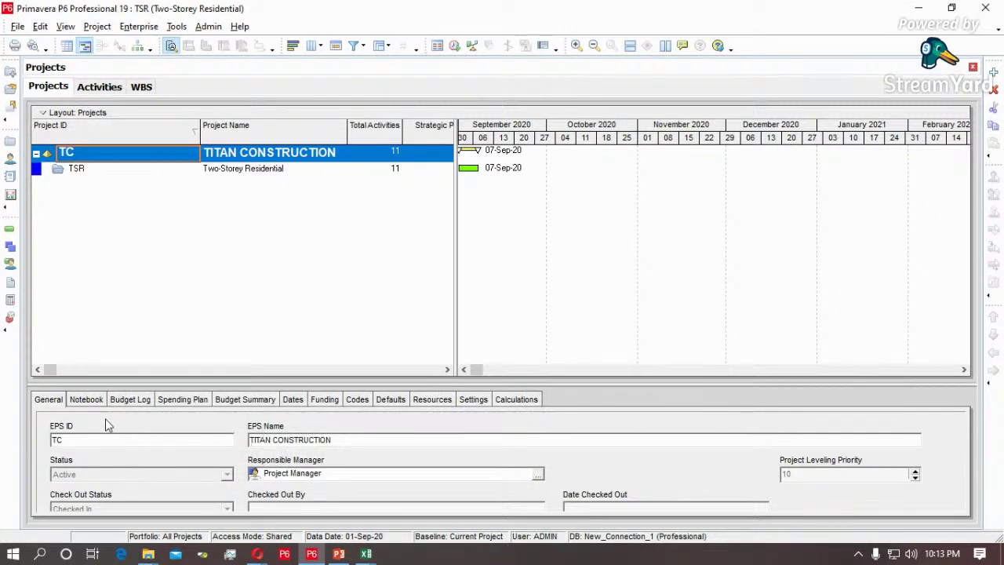
Check that TSR and TITAN CONSTRUCTION now show Project Manager as responsible manager.
left_click(80, 168)
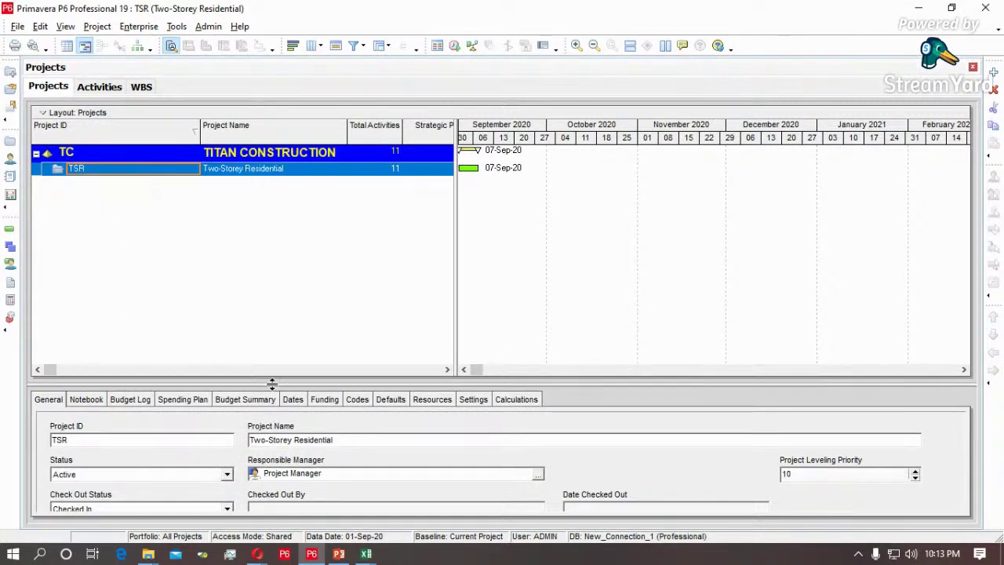
left_click(89, 152)
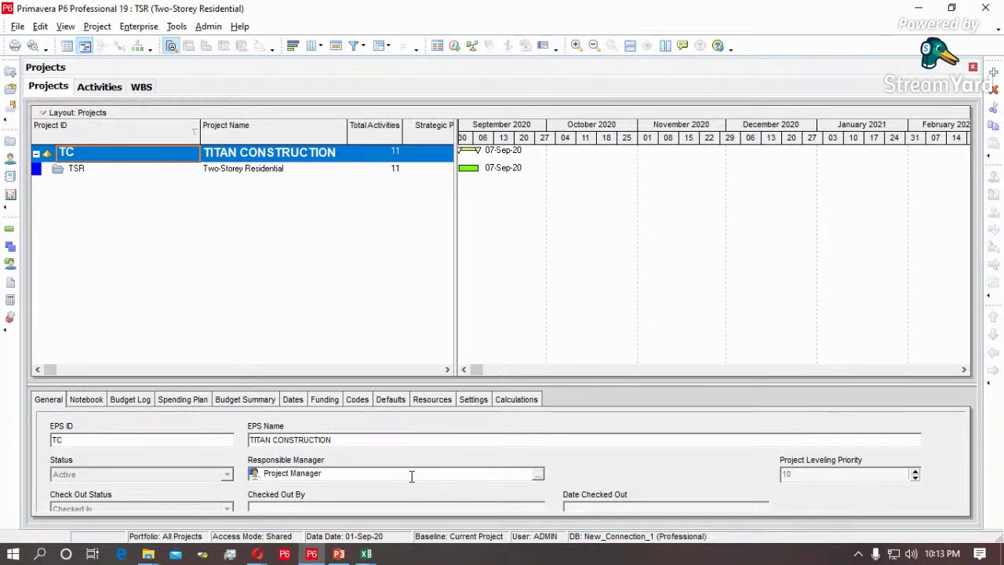
left_click(538, 475)
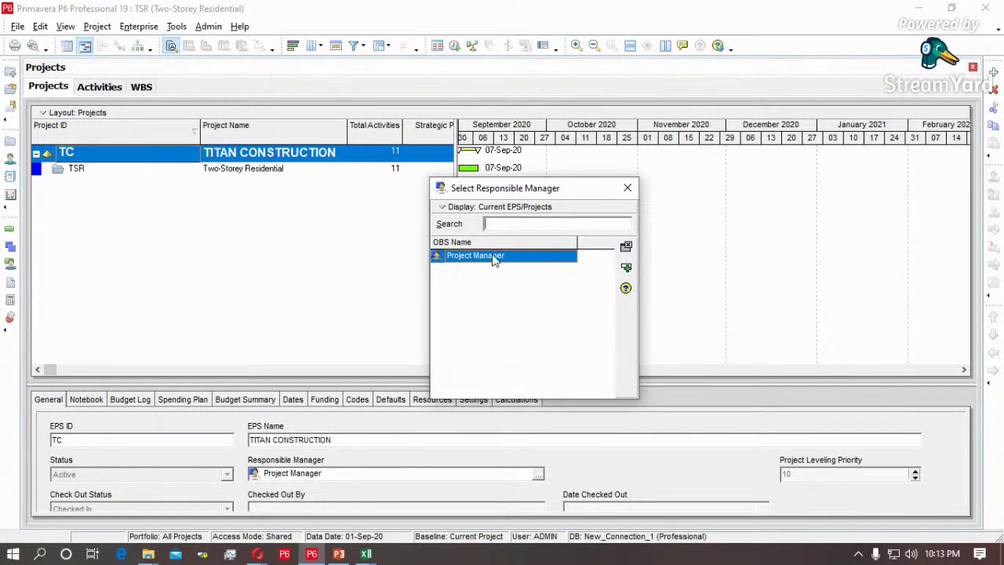
left_click(628, 188)
left_click_drag(324, 472, 259, 477)
left_click(188, 313)
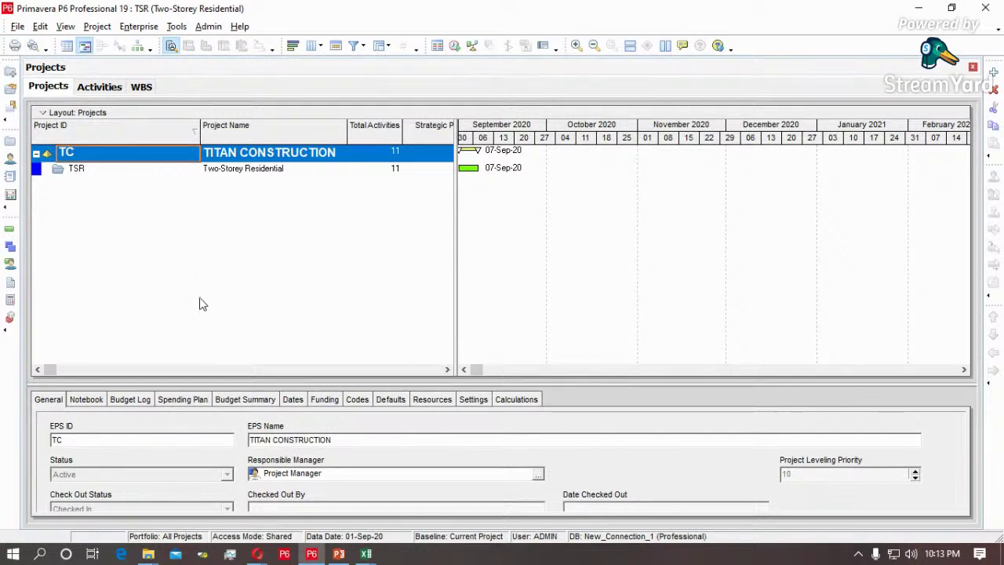
left_click(139, 29)
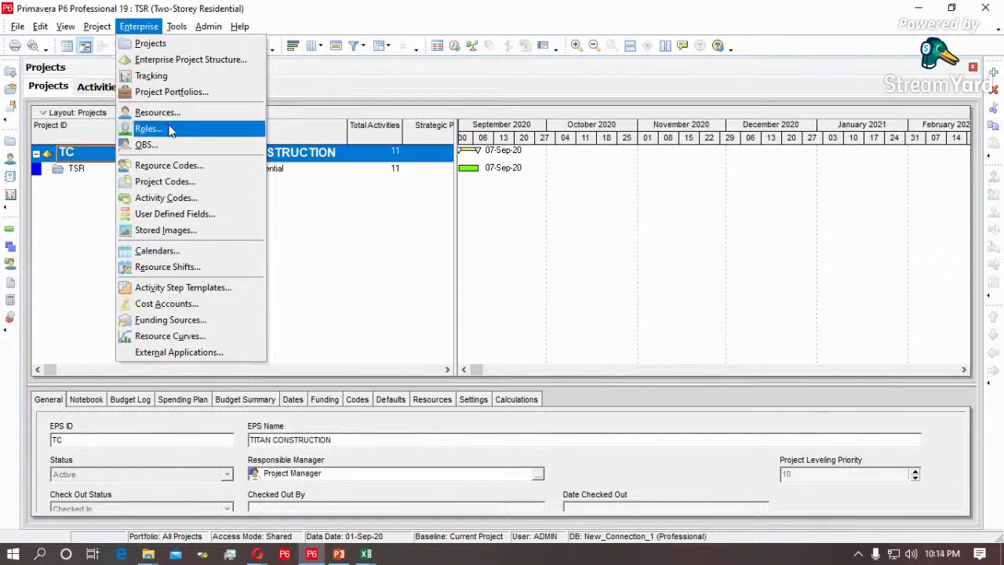
Add a new OBS element under Project Manager and name it 'Project Architect'.
left_click(145, 144)
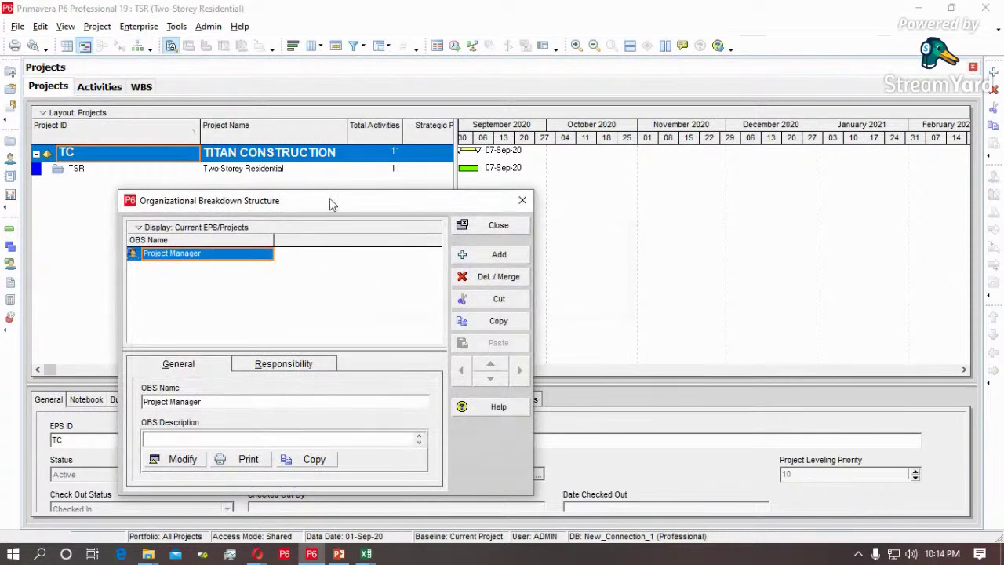
left_click_drag(330, 198, 461, 111)
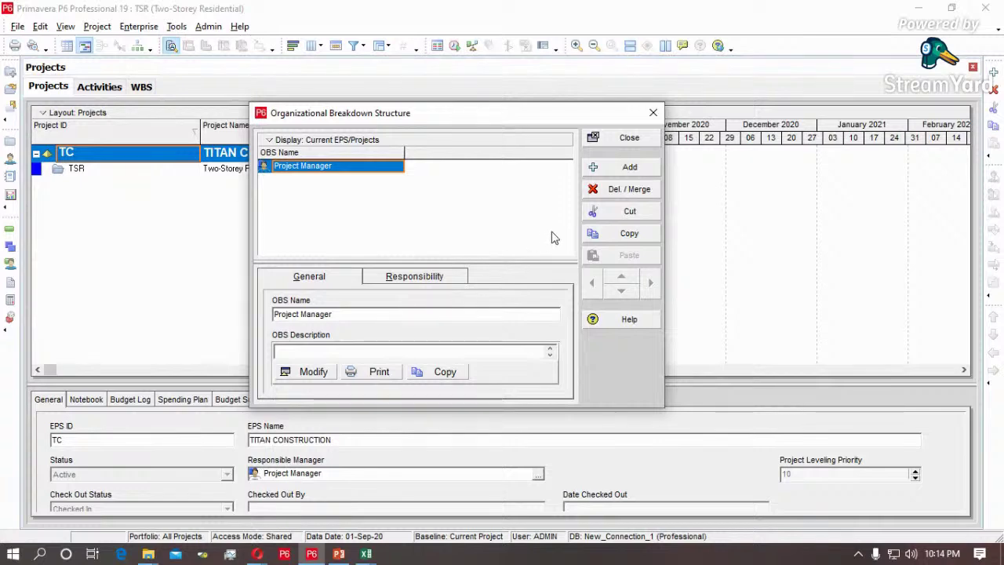
left_click(631, 167)
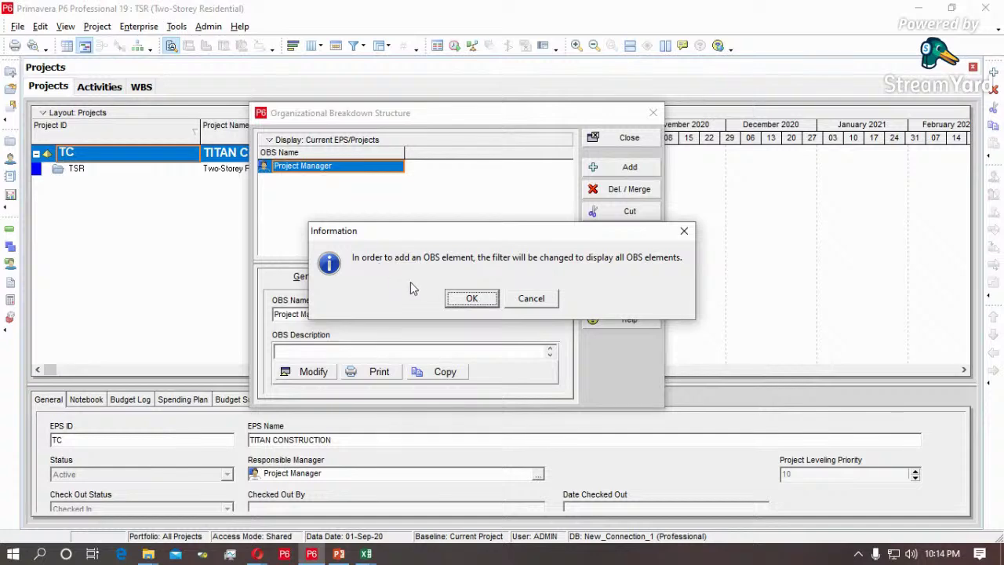
left_click(472, 299)
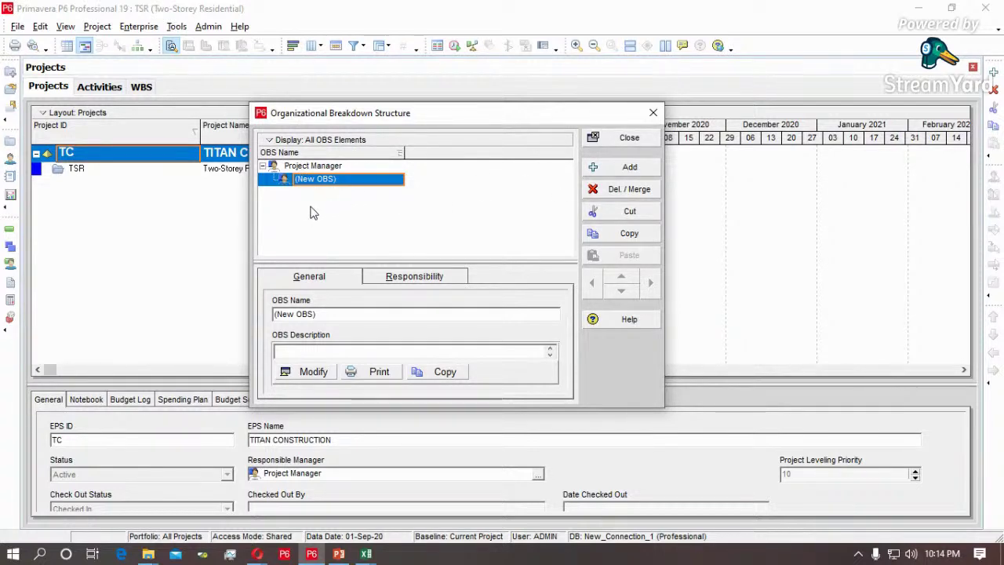
left_click(317, 168)
left_click(321, 179)
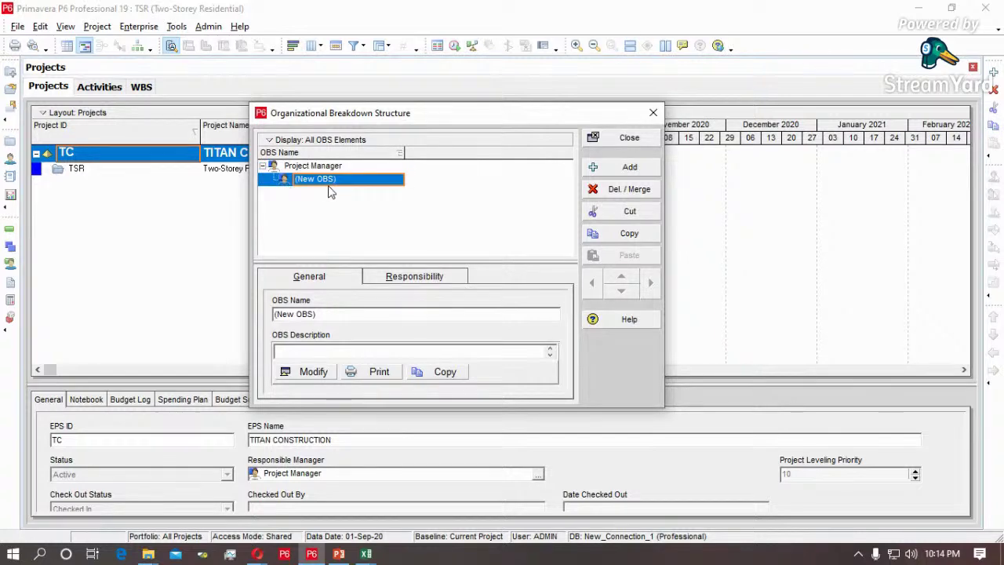
left_click(343, 179)
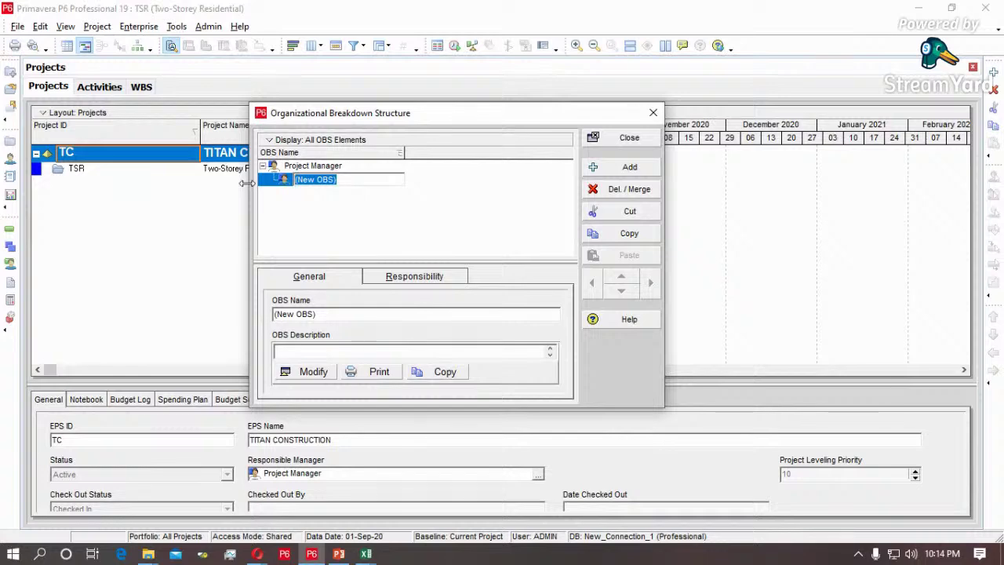
type("Project ")
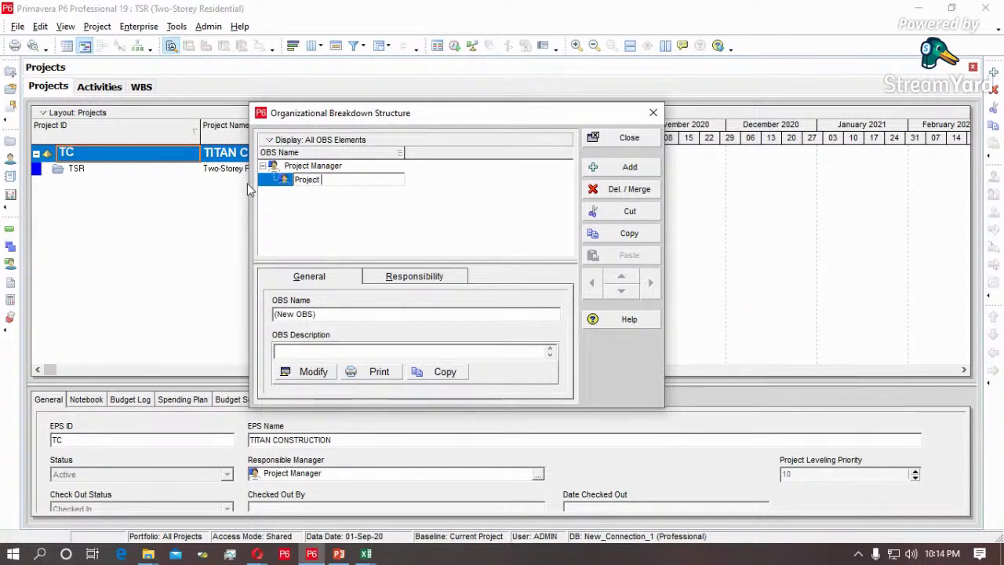
type("Architect")
key("Return")
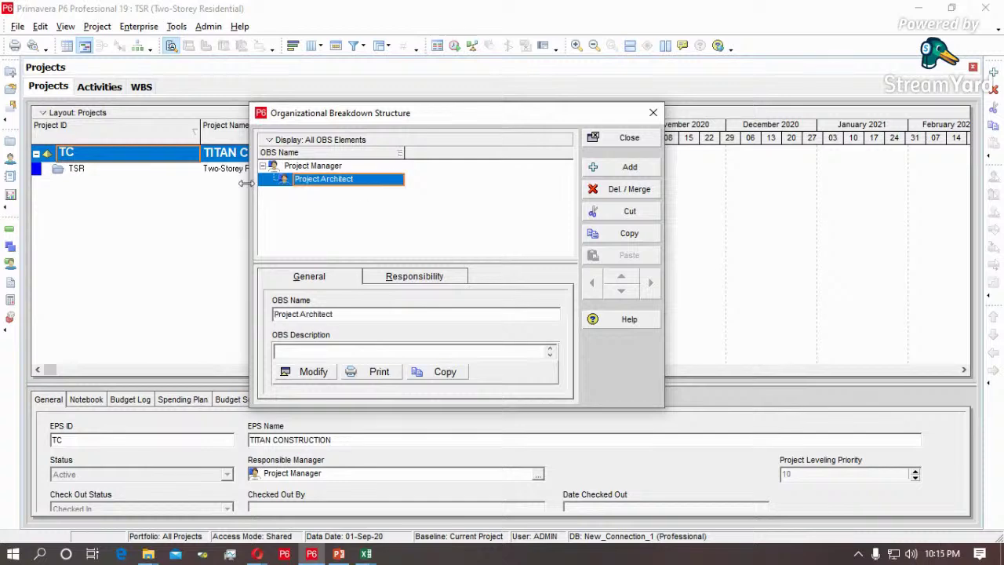
Add another OBS element named 'Project Engineer ( CIVIL)'.
left_click(625, 167)
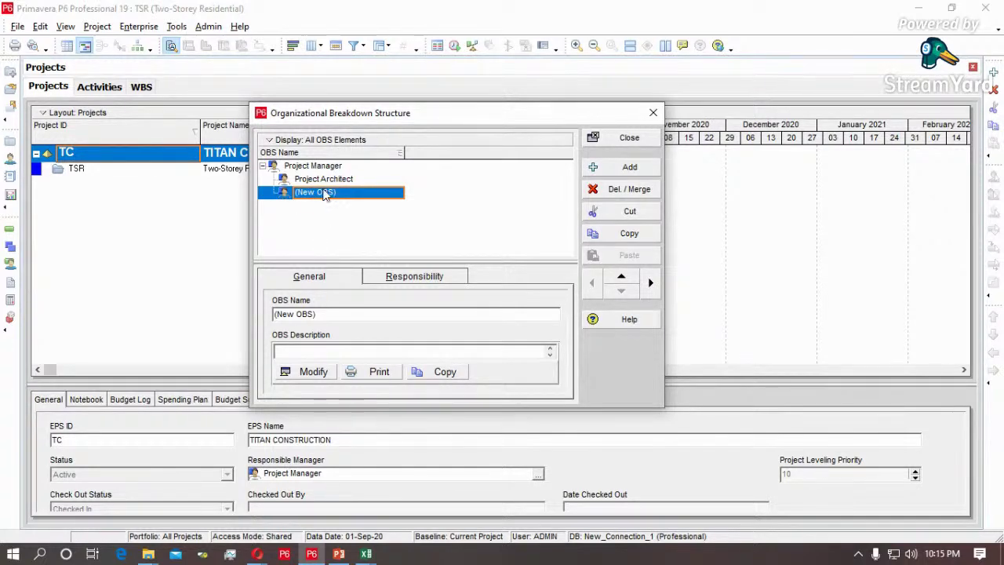
left_click(321, 313)
left_click_drag(321, 314, 254, 327)
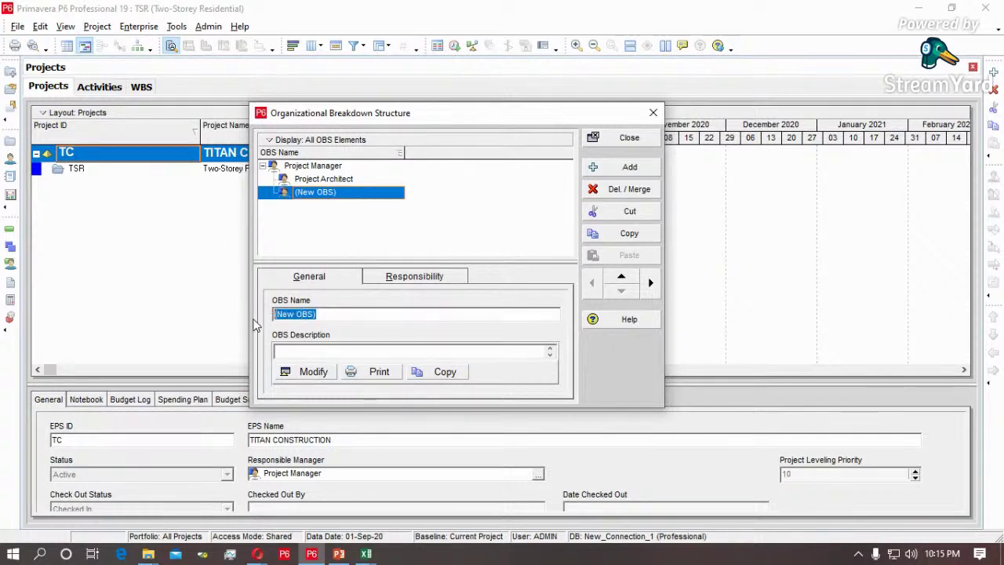
type("Pro")
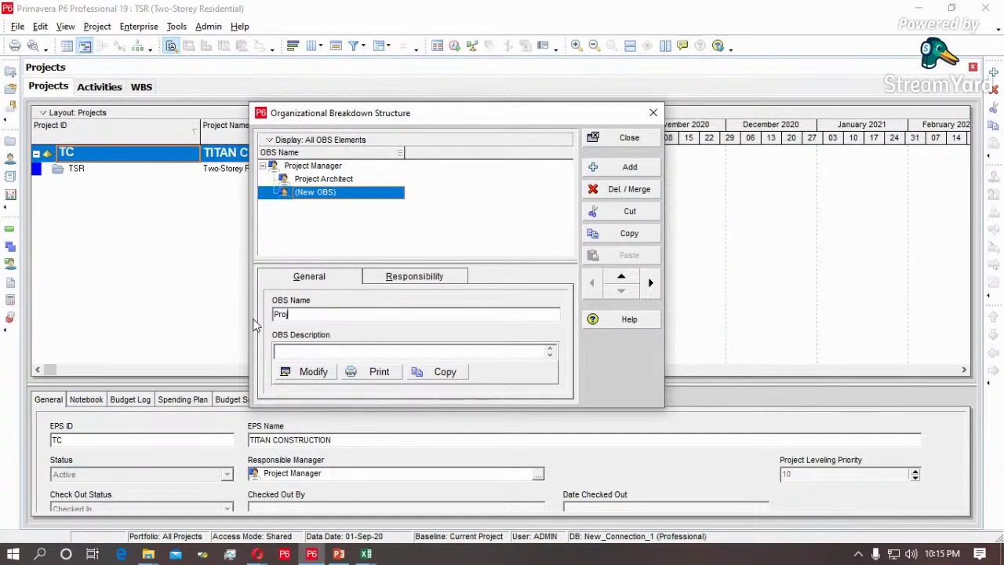
type("ject Eng")
type("ineer ( CIVIL")
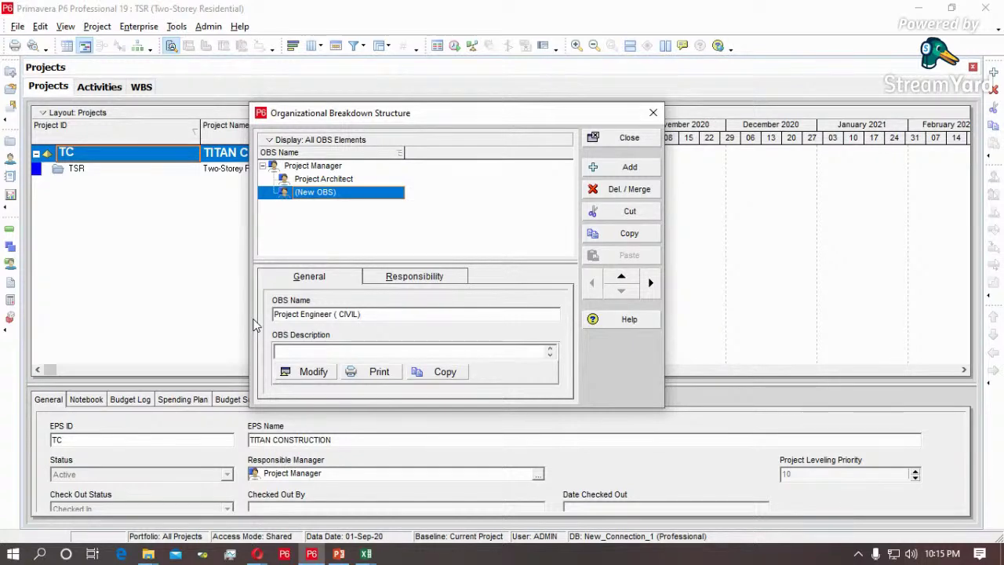
left_click(371, 237)
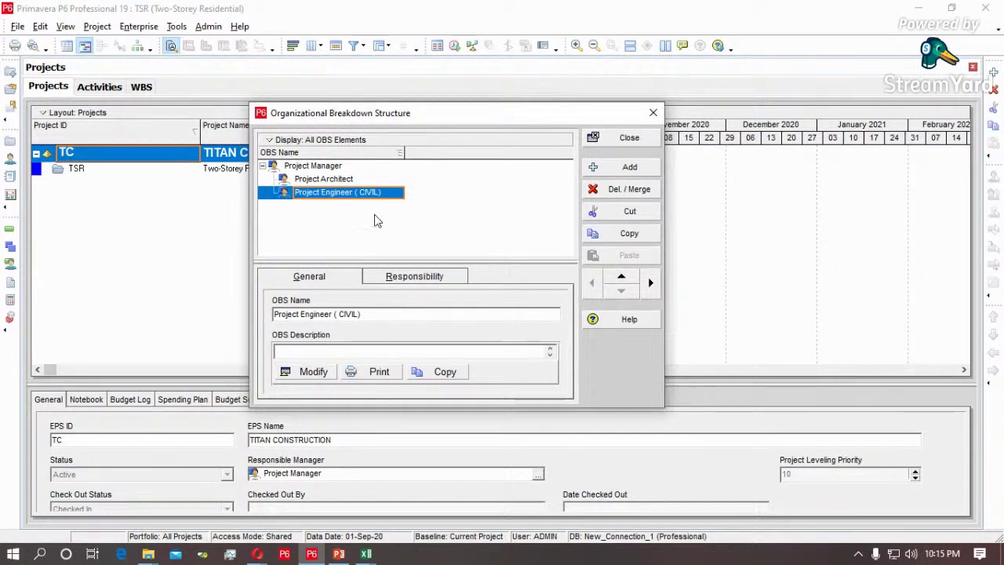
Add a third element as 'Project Engineer 2' and rename the civil one 'Project Engineer 1'.
left_click(628, 167)
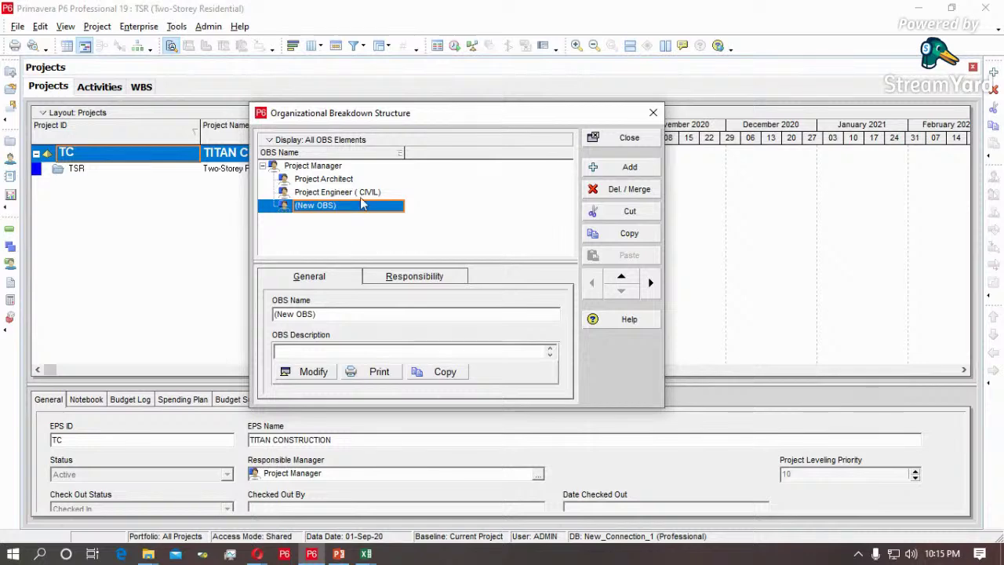
left_click(362, 191)
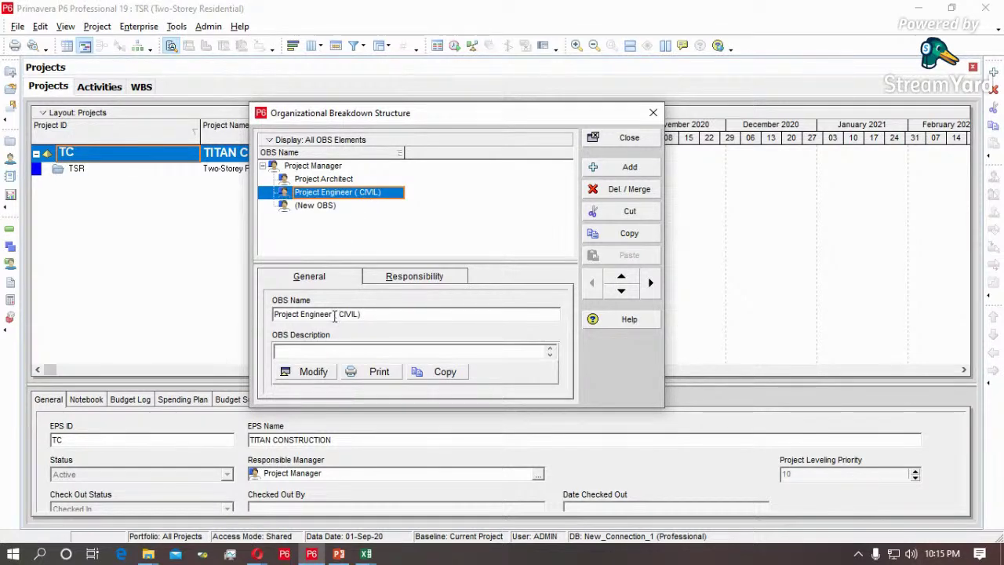
left_click_drag(336, 314, 221, 320)
key("ctrl+c")
left_click(334, 209)
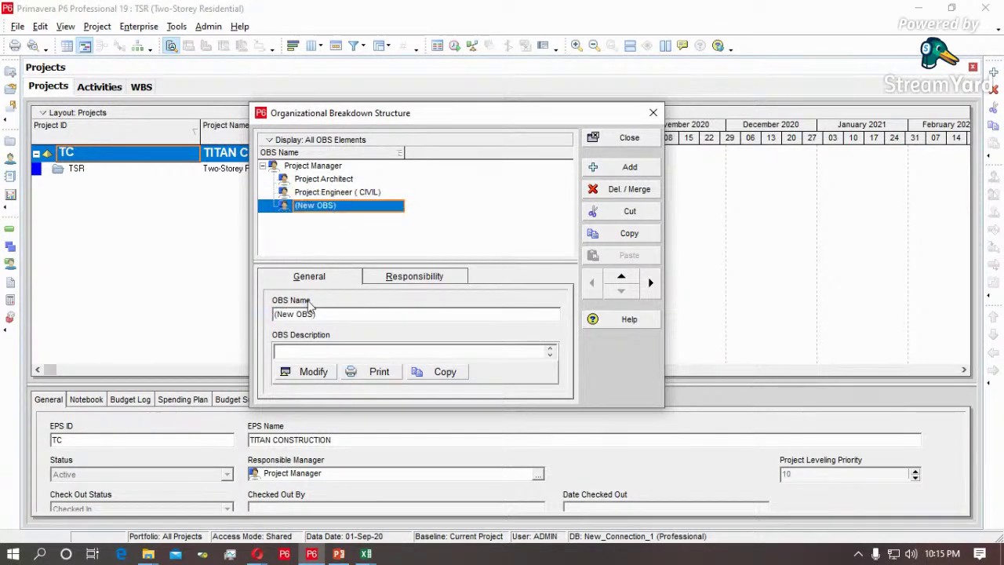
left_click_drag(324, 315, 240, 320)
key("ctrl+v")
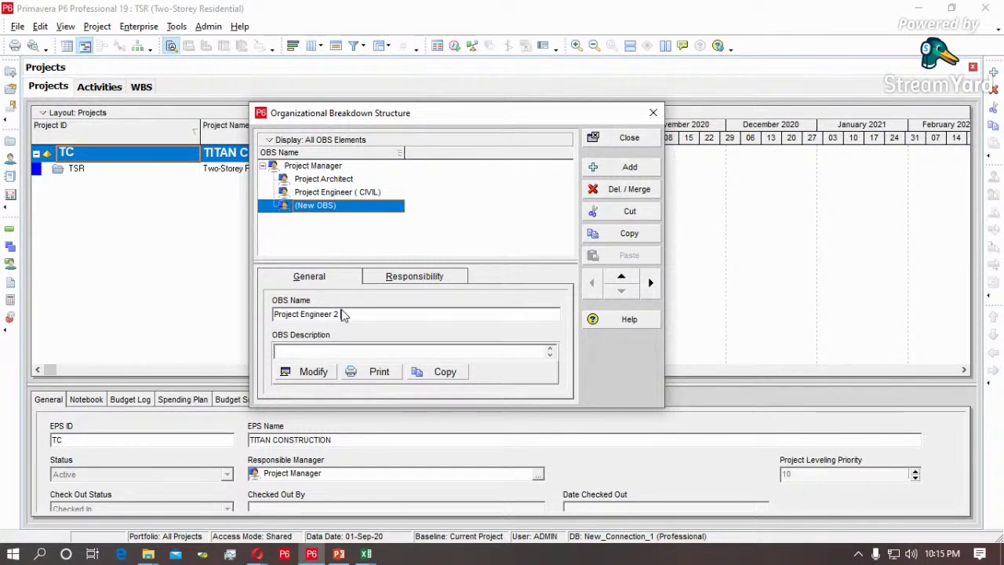
left_click(323, 192)
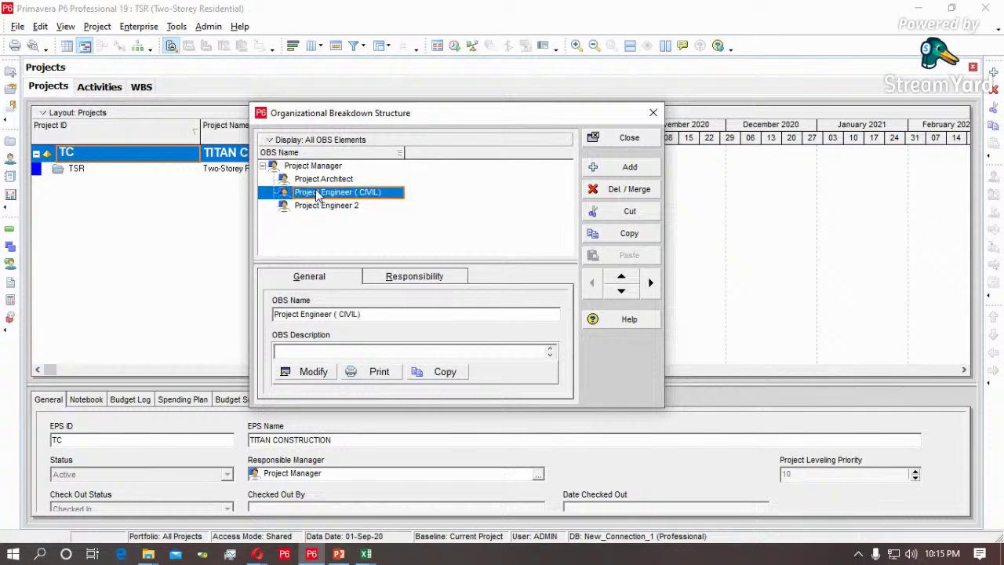
left_click_drag(334, 310, 367, 314)
type("1")
left_click(413, 241)
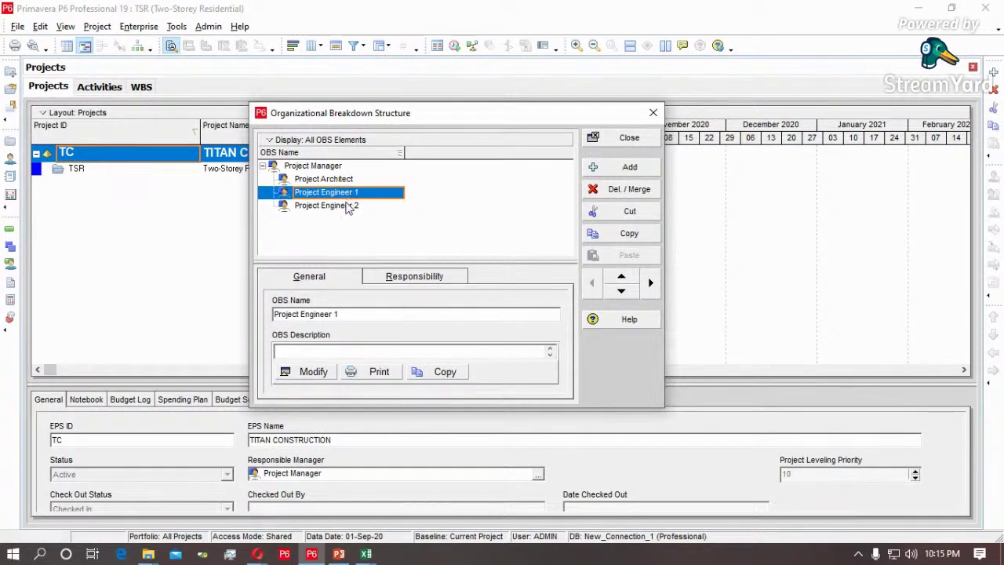
Add two OBS elements named 'Foreman 1' and 'Foreman 2' below Project Engineer 1.
left_click(625, 171)
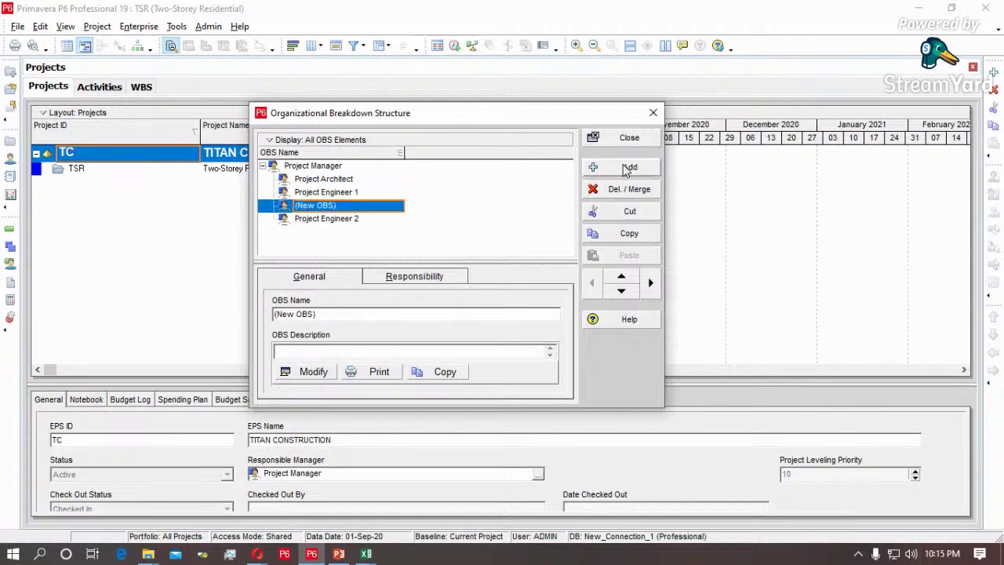
type("Fo")
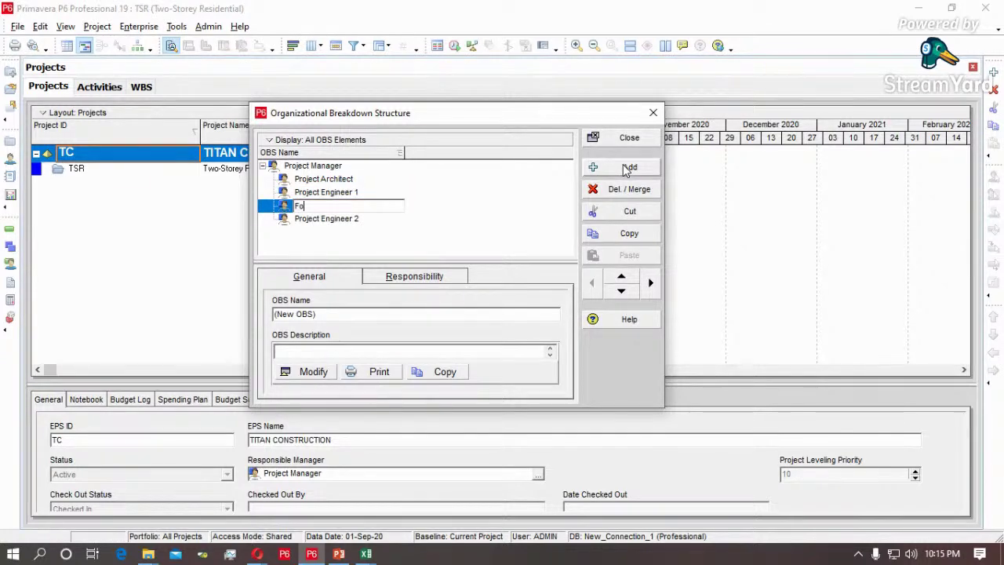
type("reman 1")
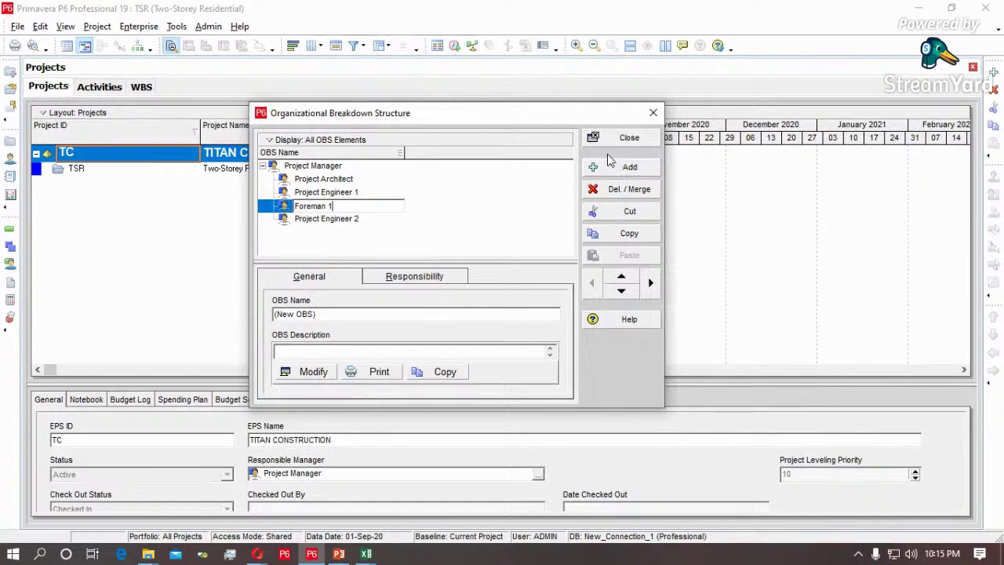
left_click(617, 171)
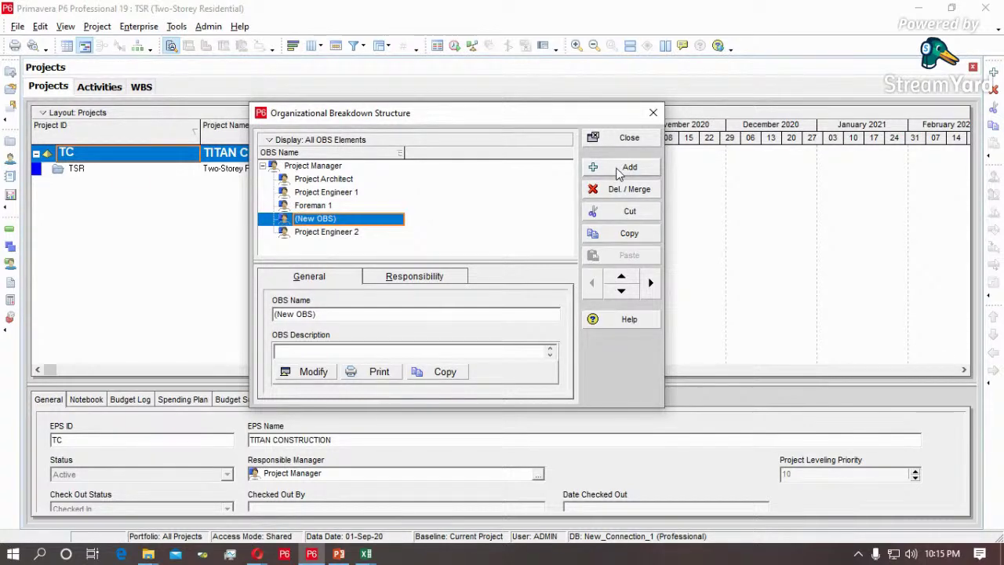
double_click(318, 314)
type("Foreman2")
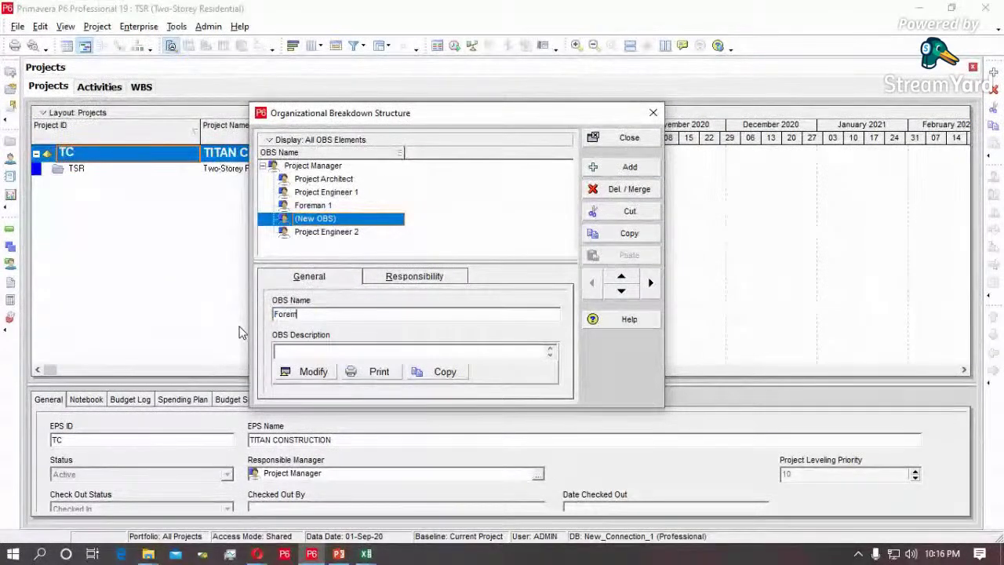
key("BackSpace")
type("2")
left_click(451, 248)
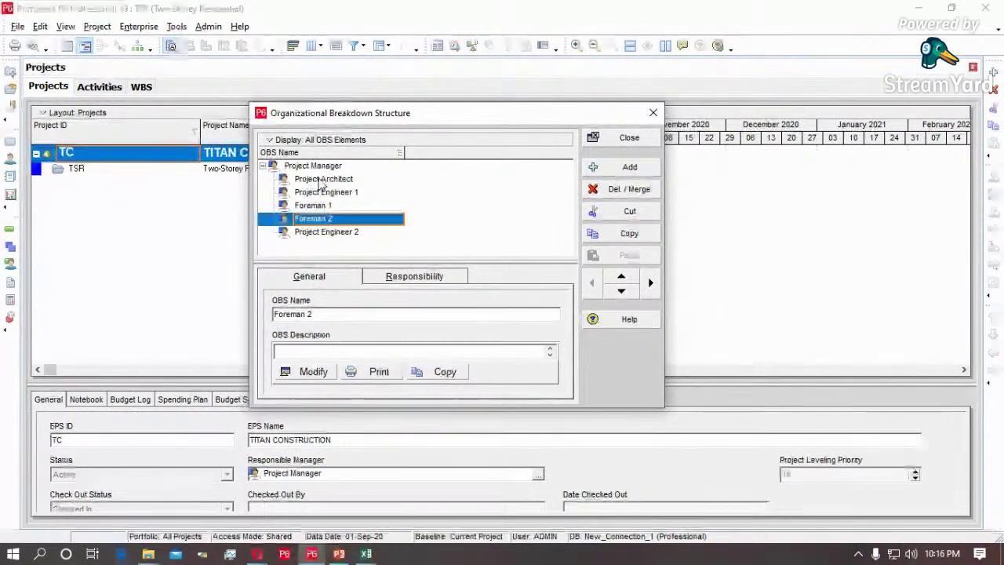
left_click(321, 180)
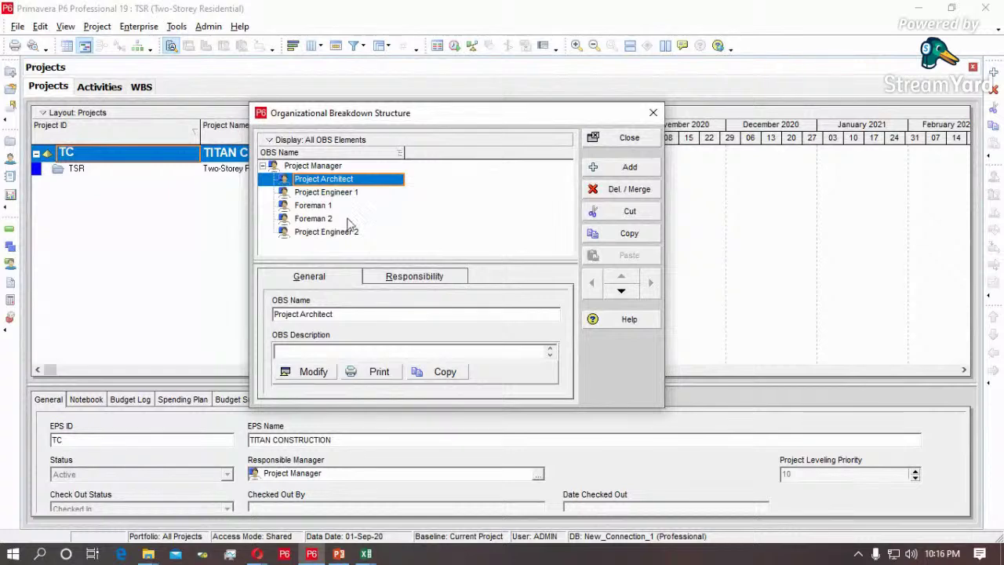
left_click_drag(399, 119, 343, 138)
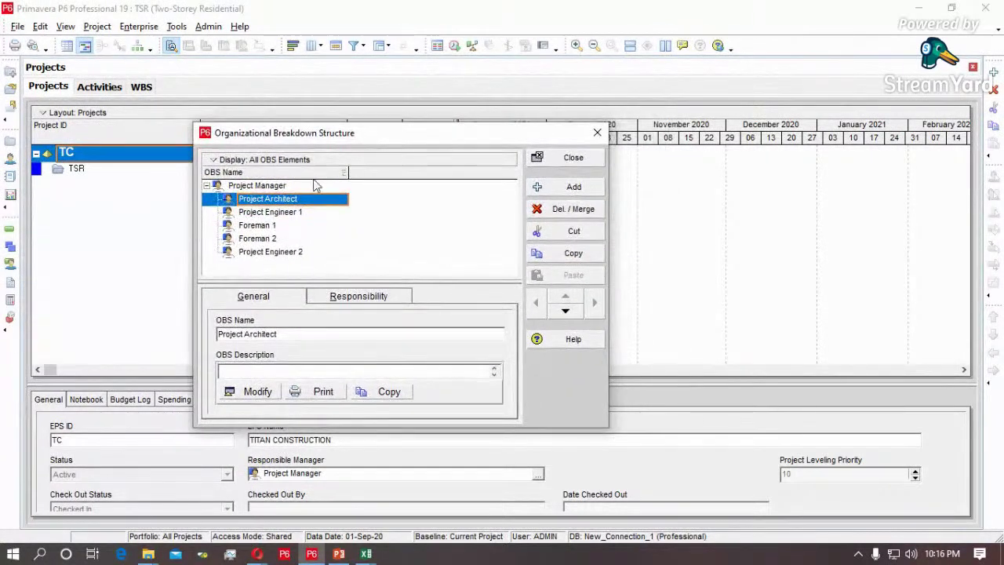
left_click(273, 188)
left_click(271, 212)
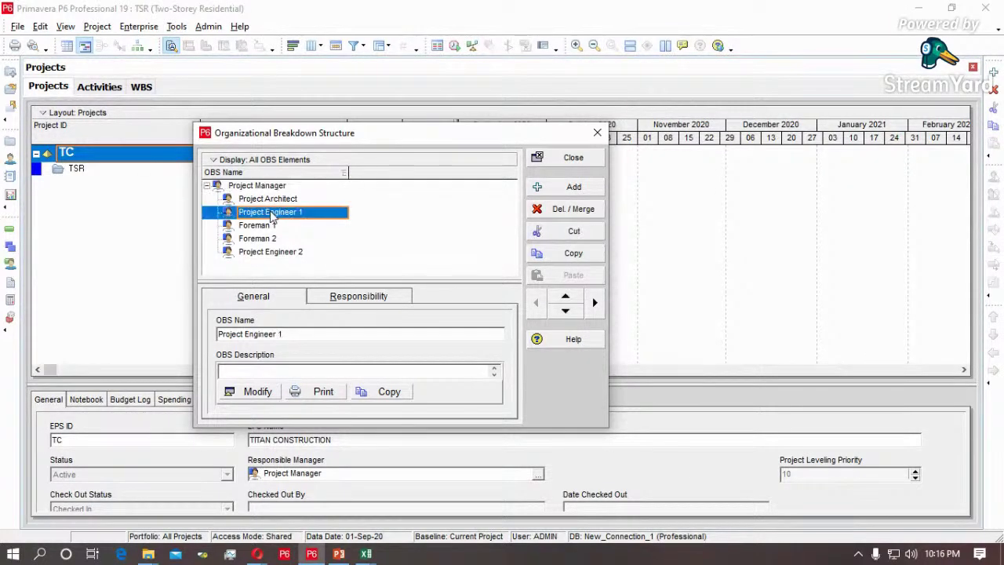
left_click(269, 225)
left_click(269, 238)
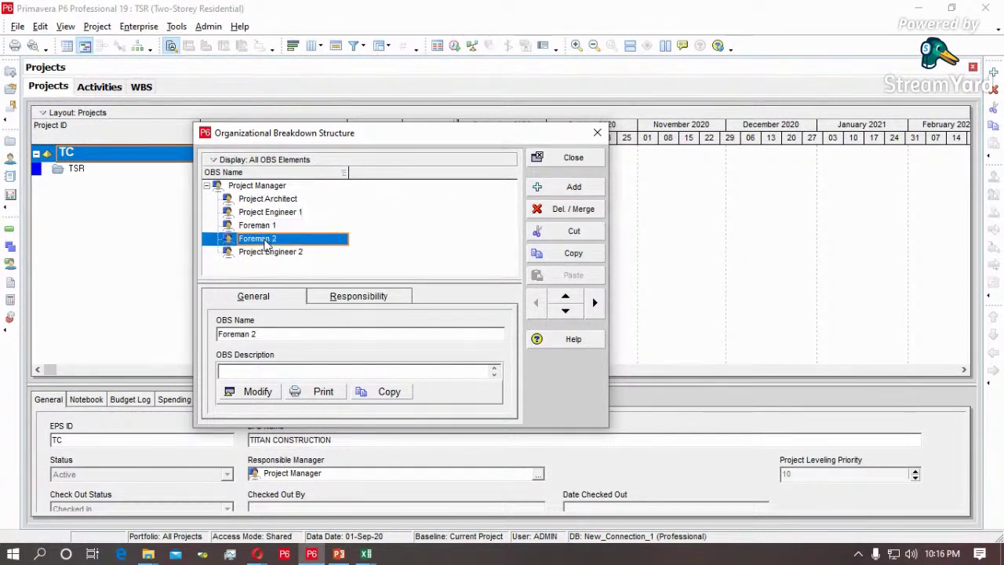
left_click(269, 251)
left_click(270, 212)
left_click(269, 225)
left_click(268, 237)
left_click(264, 251)
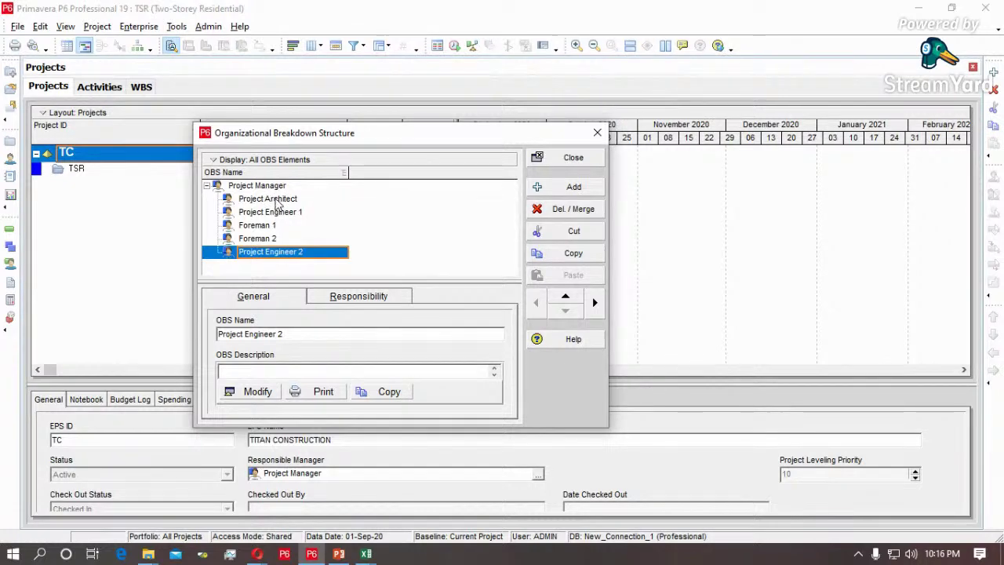
left_click(277, 201)
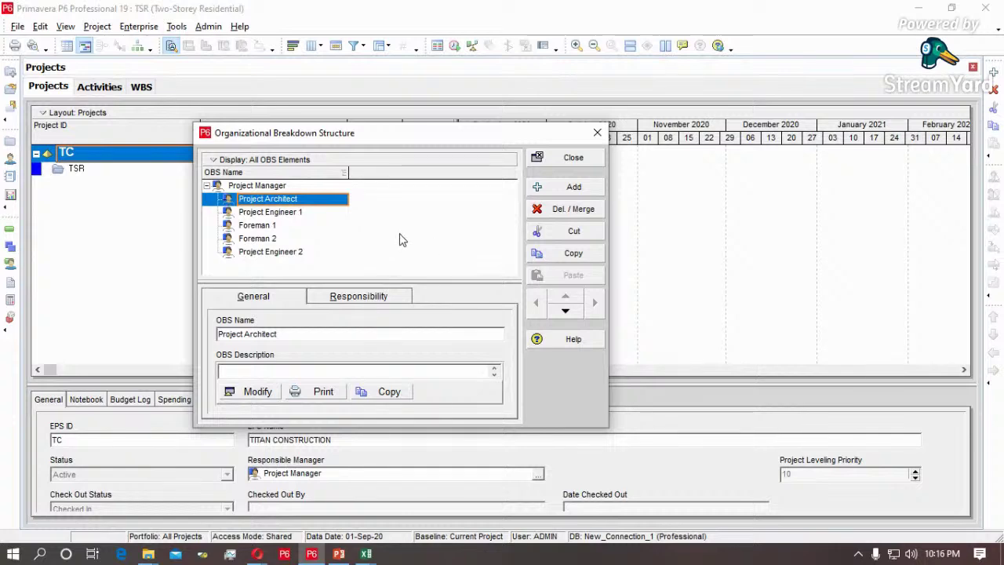
left_click(261, 186)
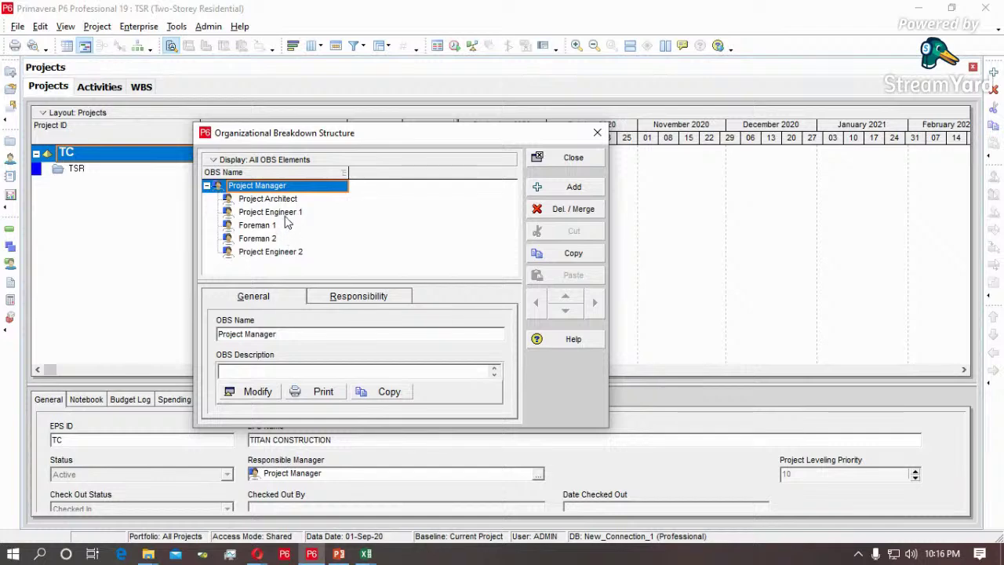
left_click(287, 201)
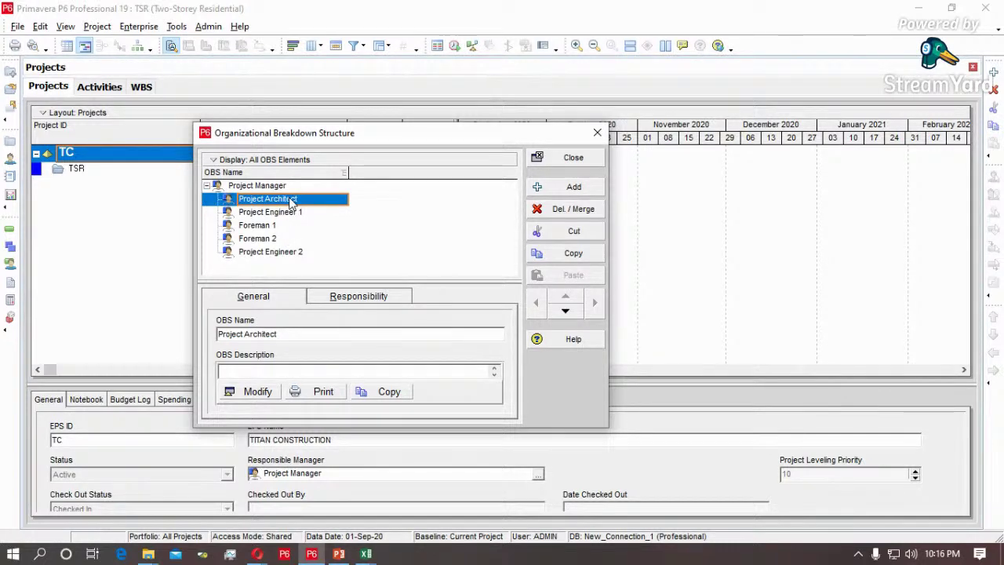
left_click(257, 187)
left_click(257, 201)
left_click(273, 214)
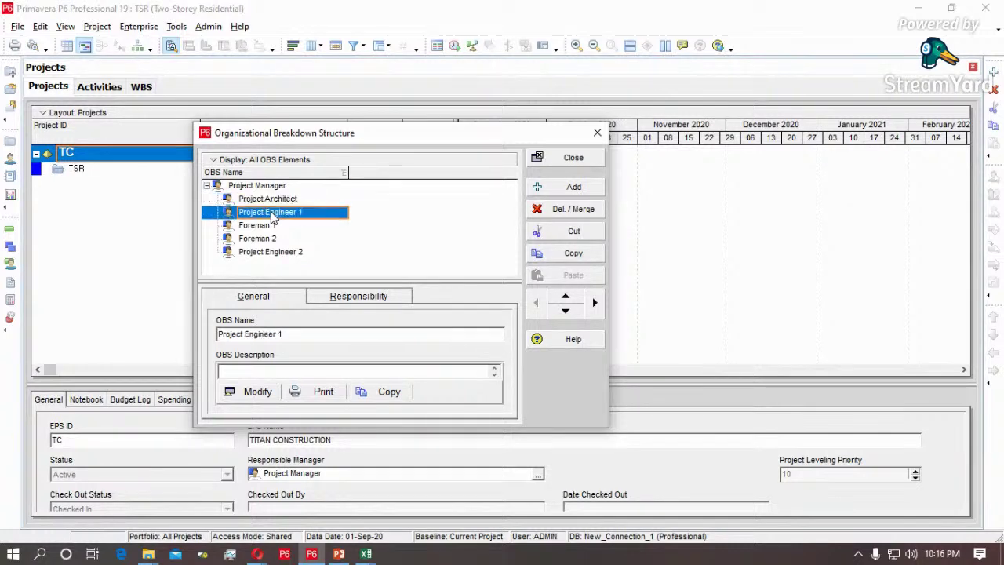
left_click(277, 252, "ctrl")
left_click(292, 214)
Indent Project Engineer 1 and 2 under Project Architect and nest Foreman 1 under Project Engineer 1.
left_click(596, 303)
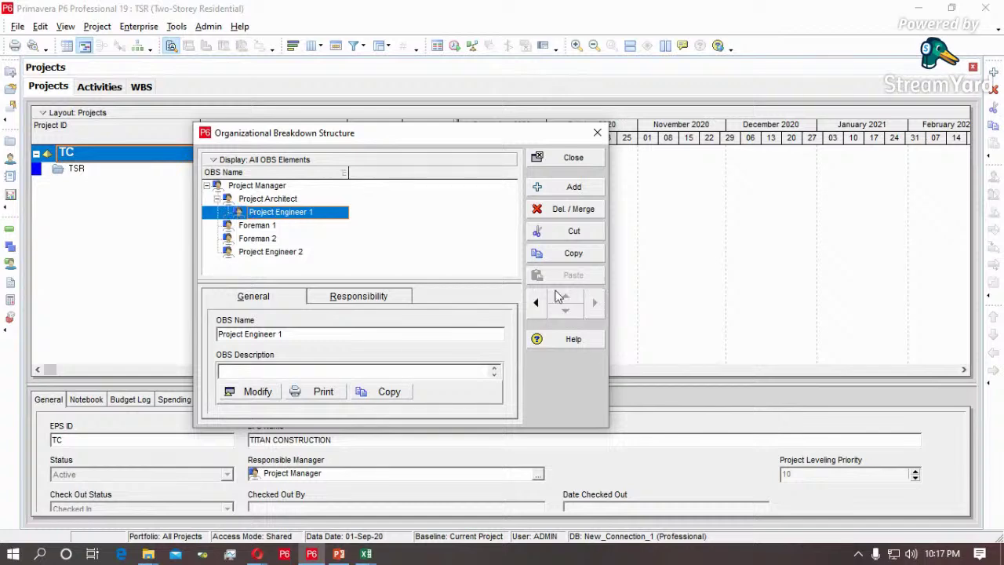
left_click(284, 257)
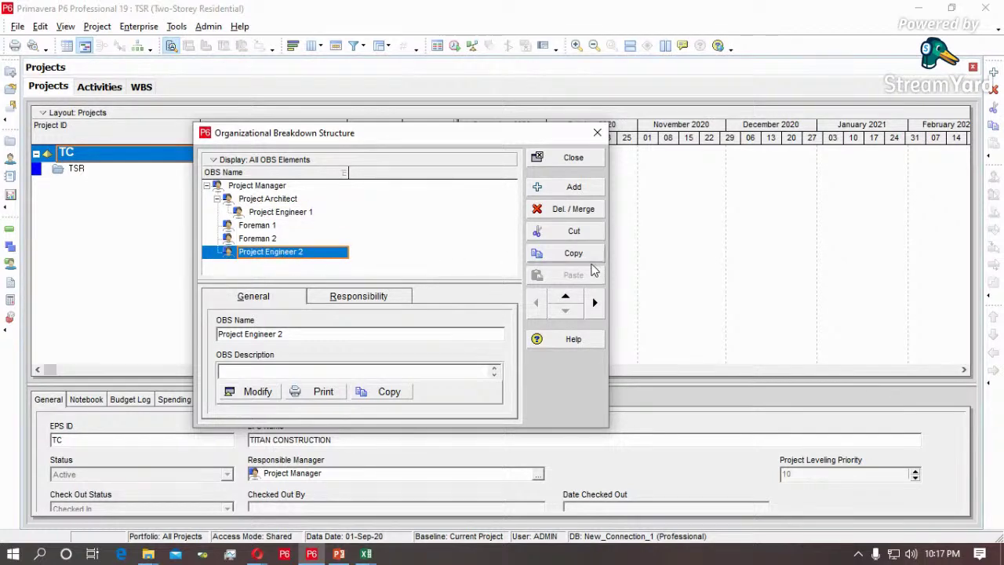
left_click(594, 303)
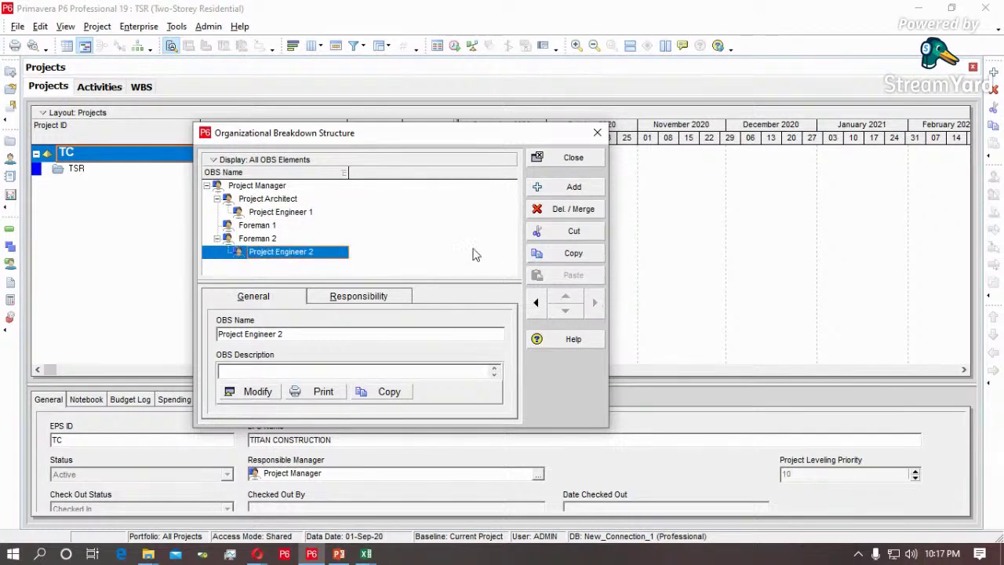
left_click(266, 227)
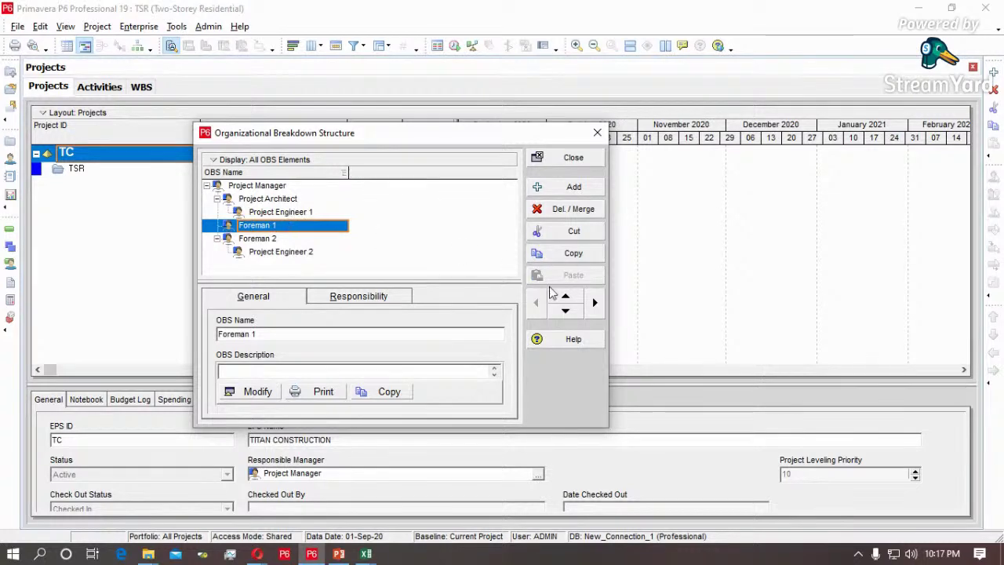
left_click(594, 306)
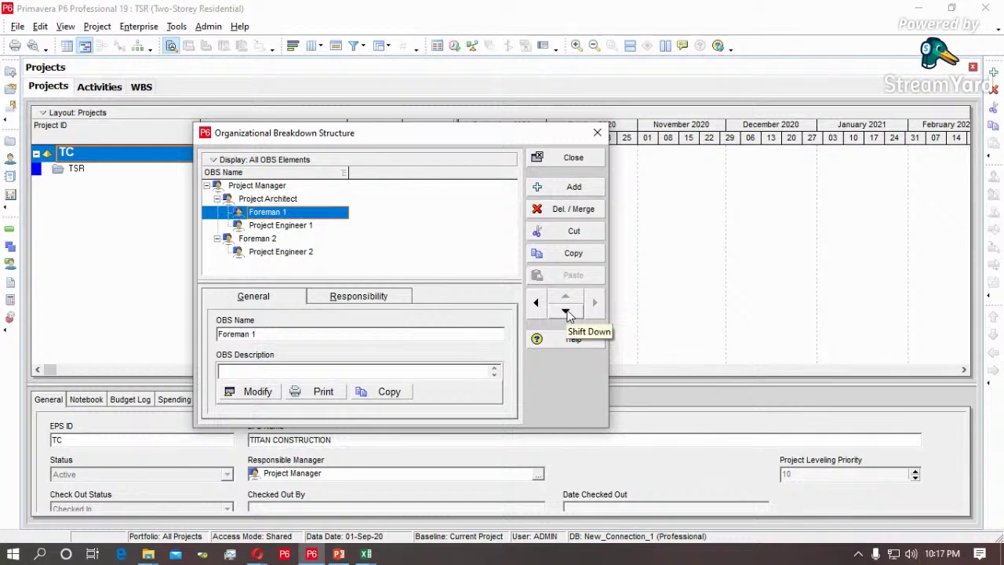
left_click(566, 313)
left_click(596, 302)
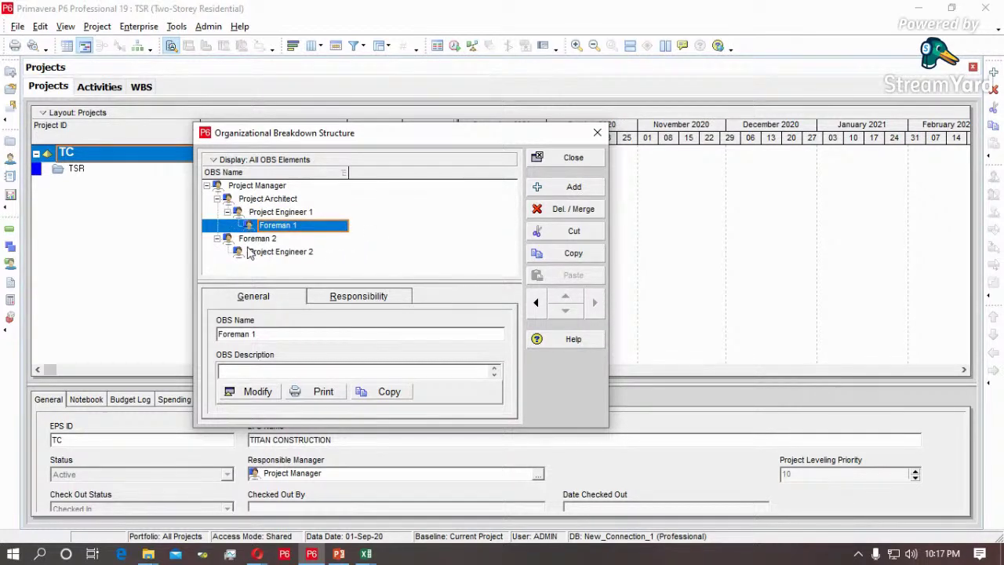
Reposition Foreman 2 in the OBS, nesting it under Foreman 1.
left_click(273, 240)
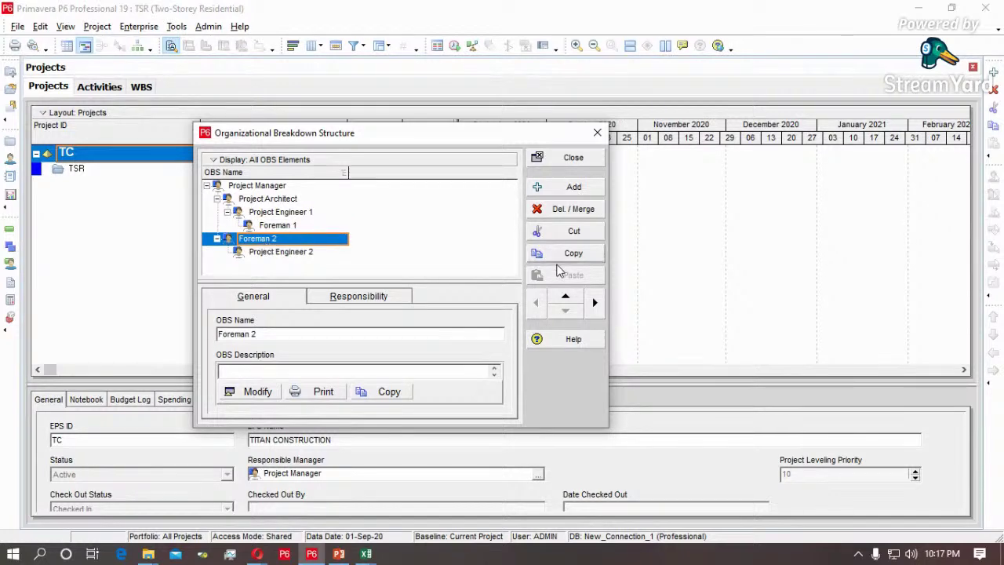
left_click(596, 304)
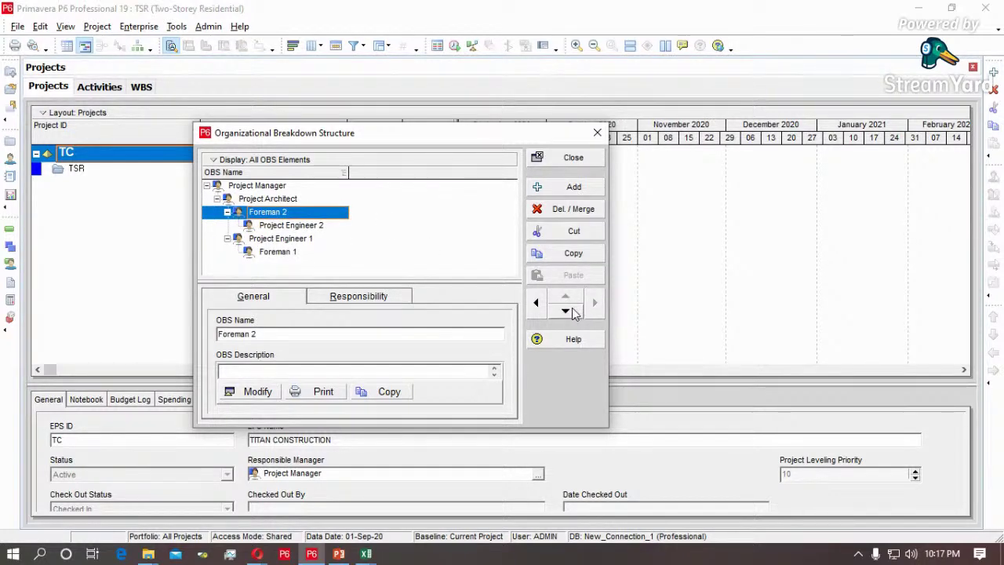
left_click(566, 312)
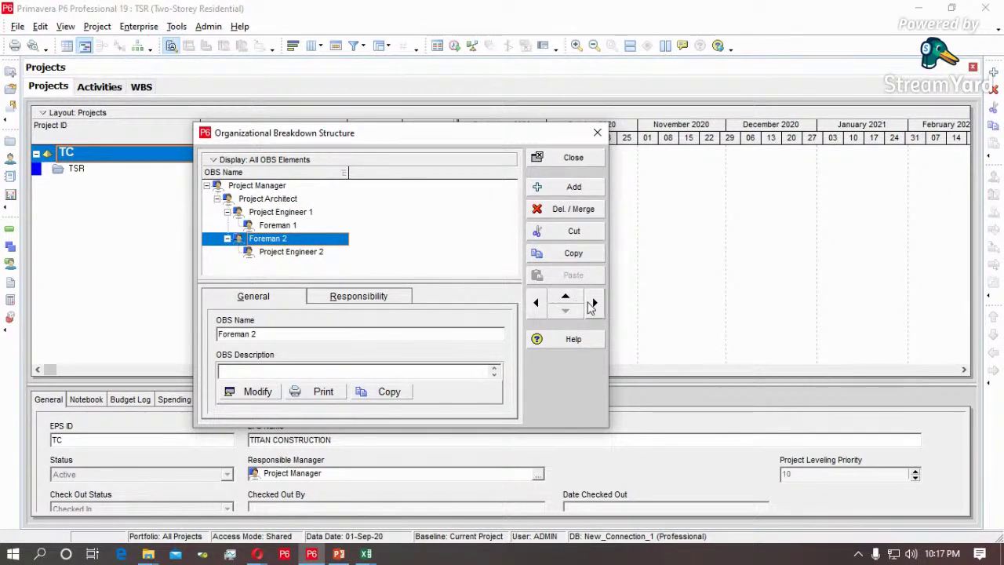
left_click(595, 302)
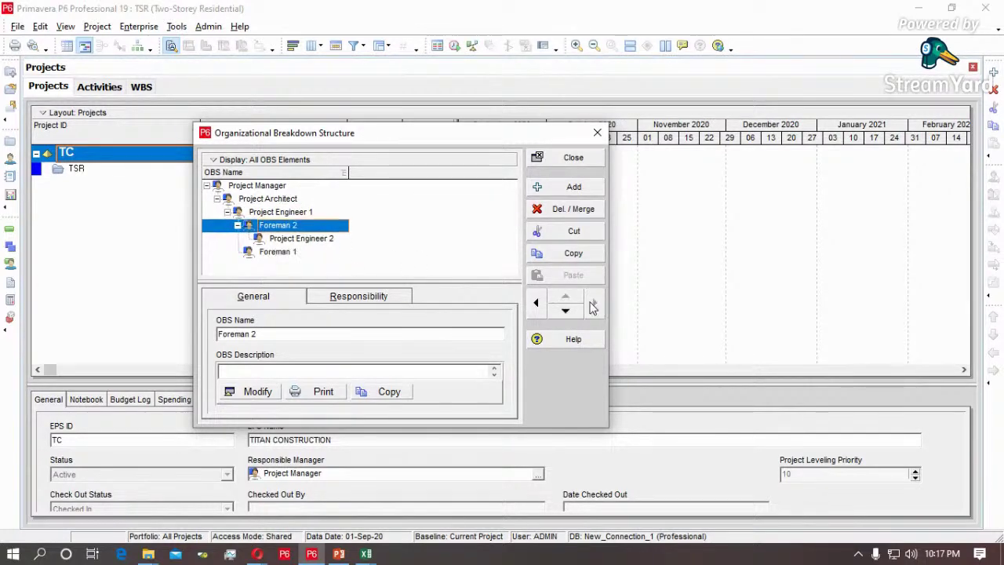
left_click(312, 243)
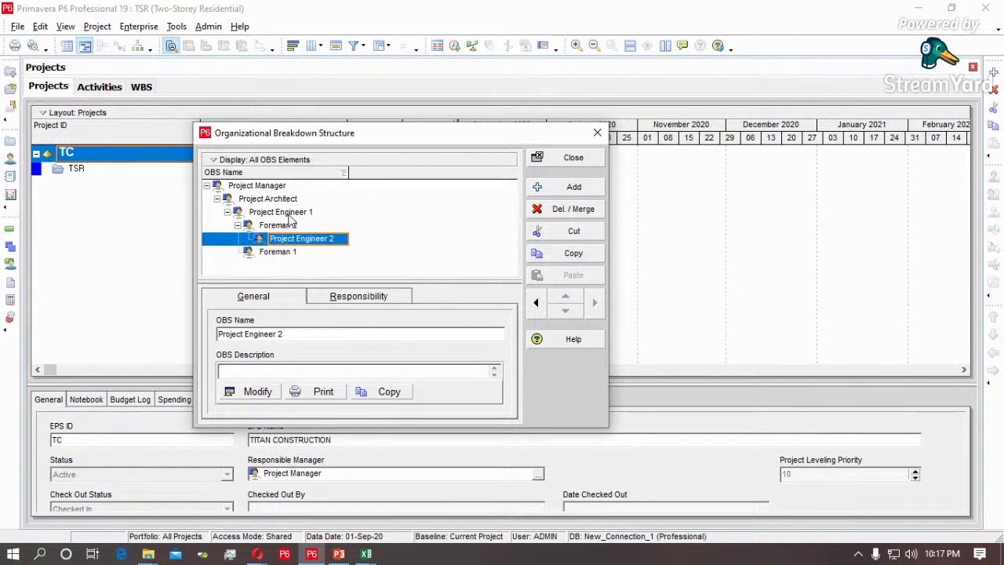
left_click(290, 215)
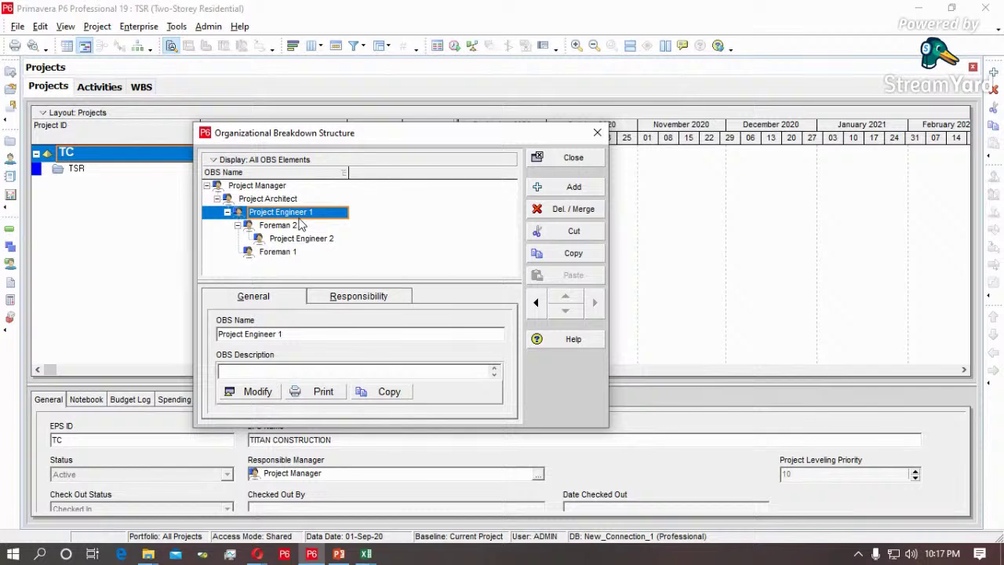
left_click(287, 253)
left_click(287, 227)
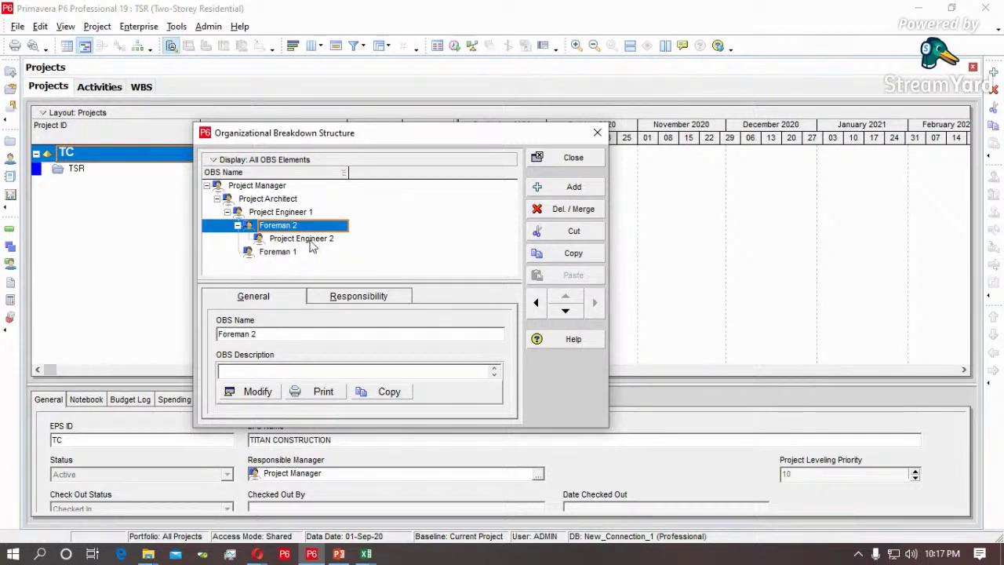
left_click(564, 311)
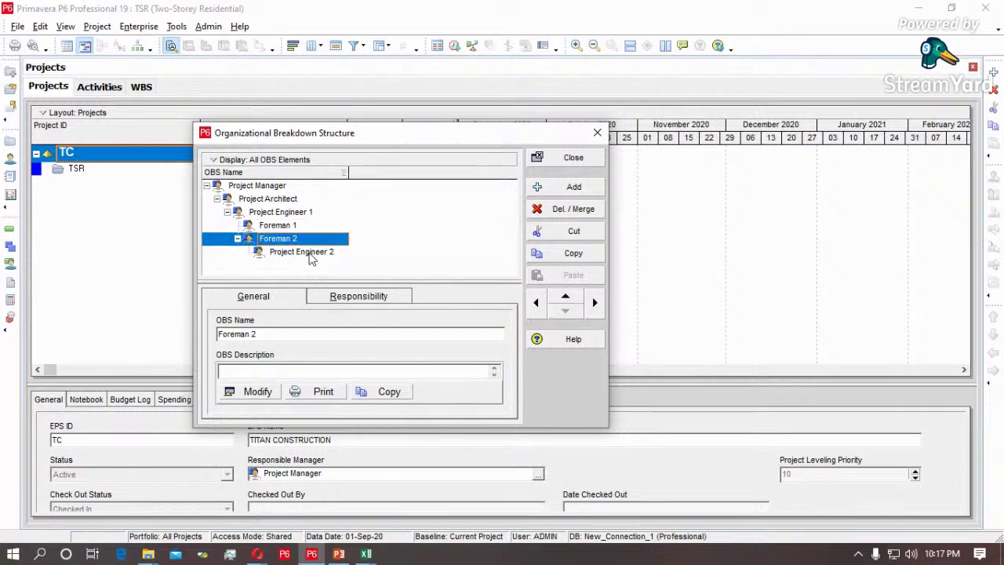
left_click(595, 302)
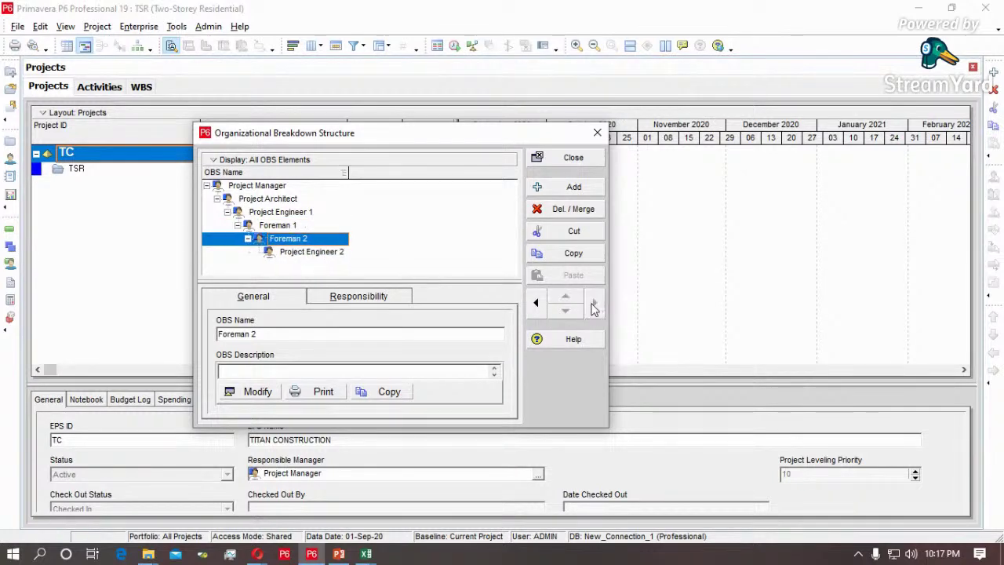
Move Project Engineer 2 back out so it is a peer of Project Engineer 1.
left_click(280, 255)
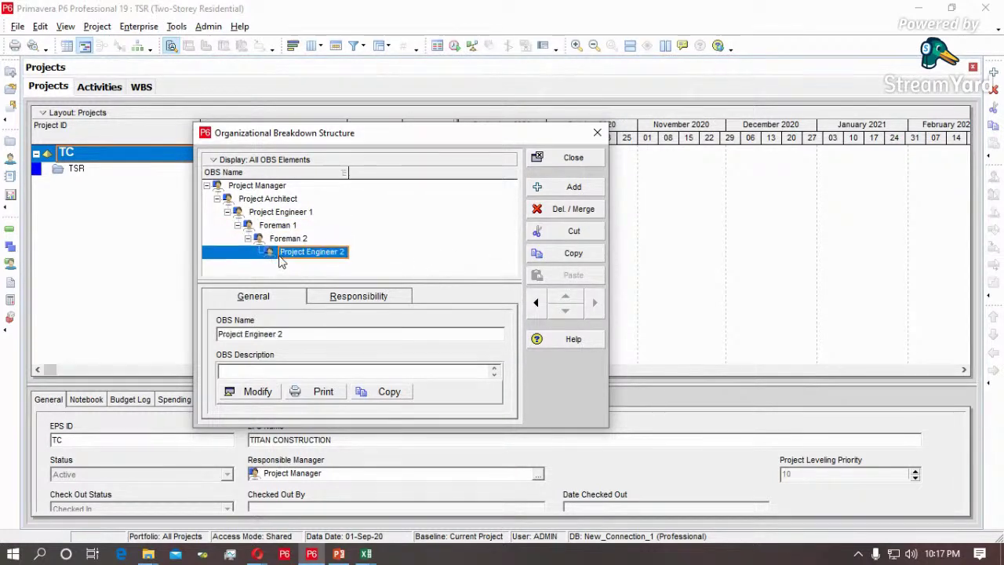
left_click(279, 238)
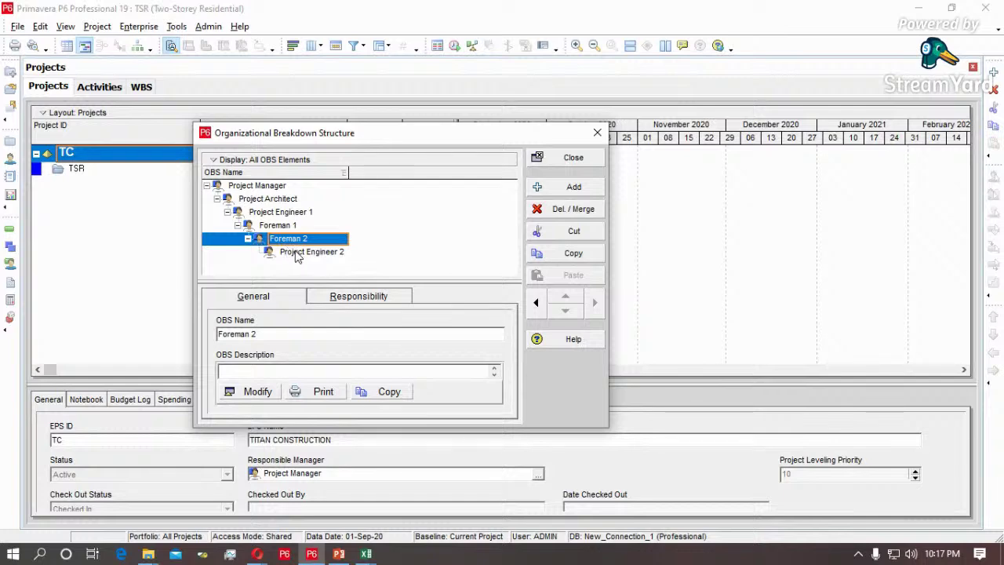
left_click(301, 257)
left_click(536, 302)
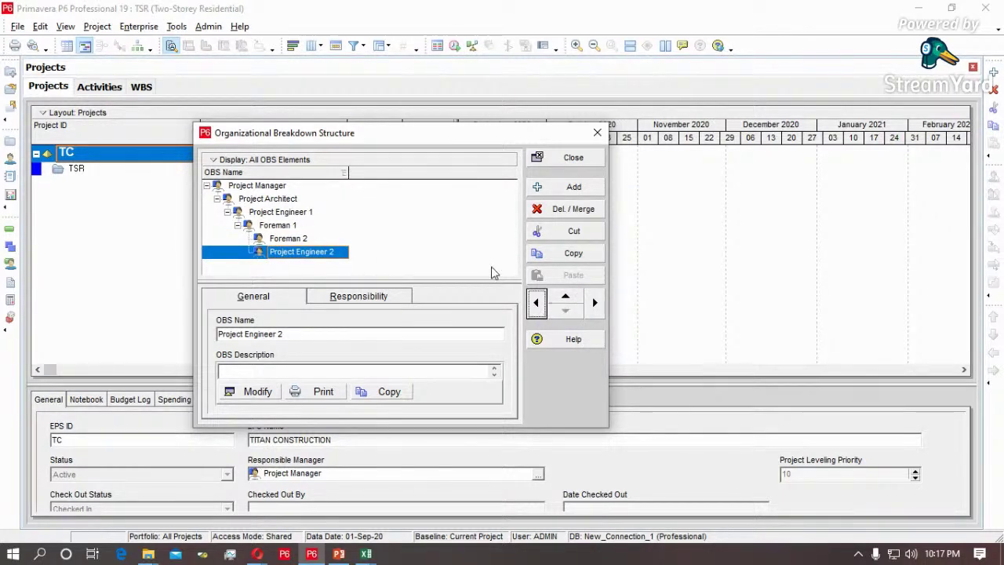
left_click(573, 299)
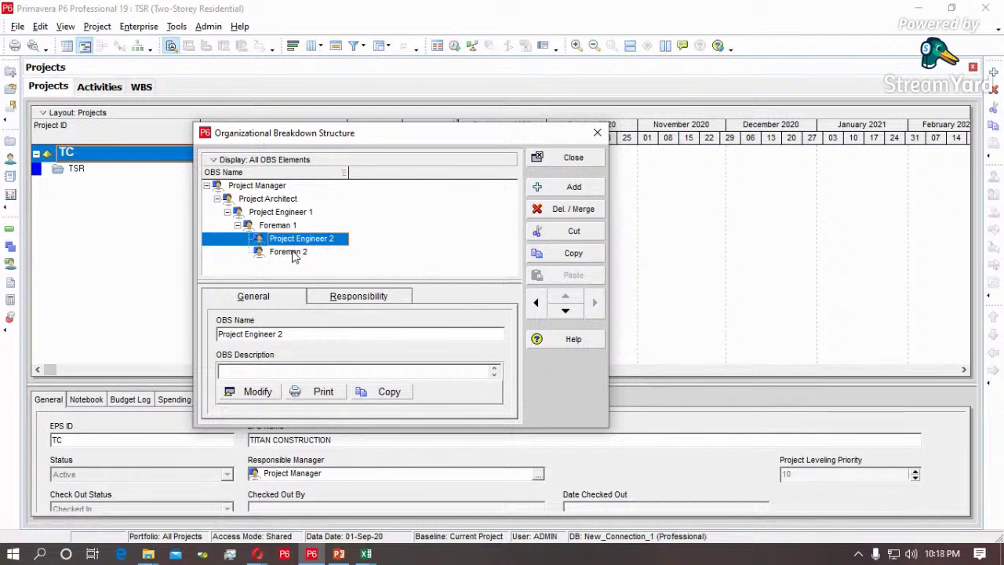
left_click(408, 240)
left_click(251, 253)
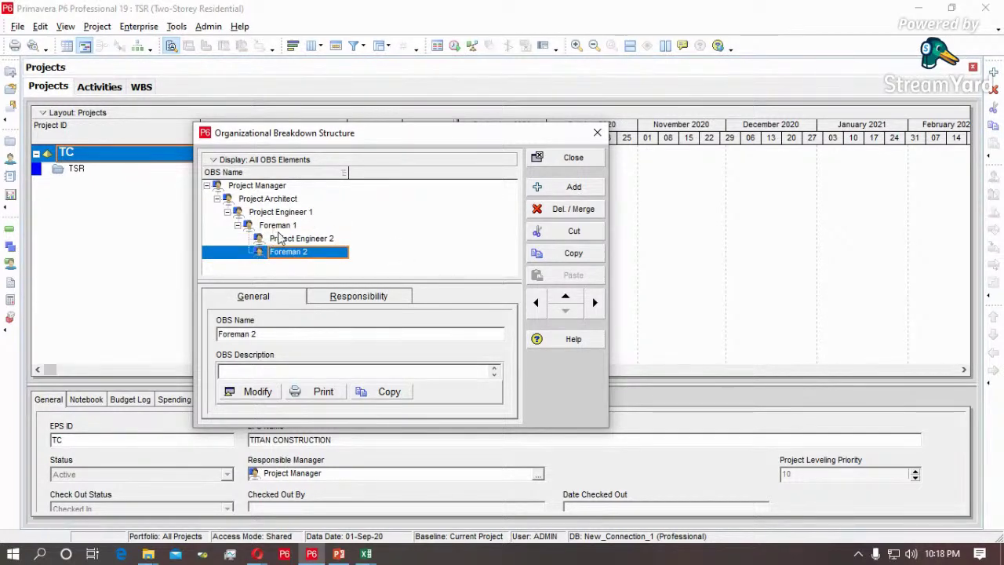
left_click(295, 240)
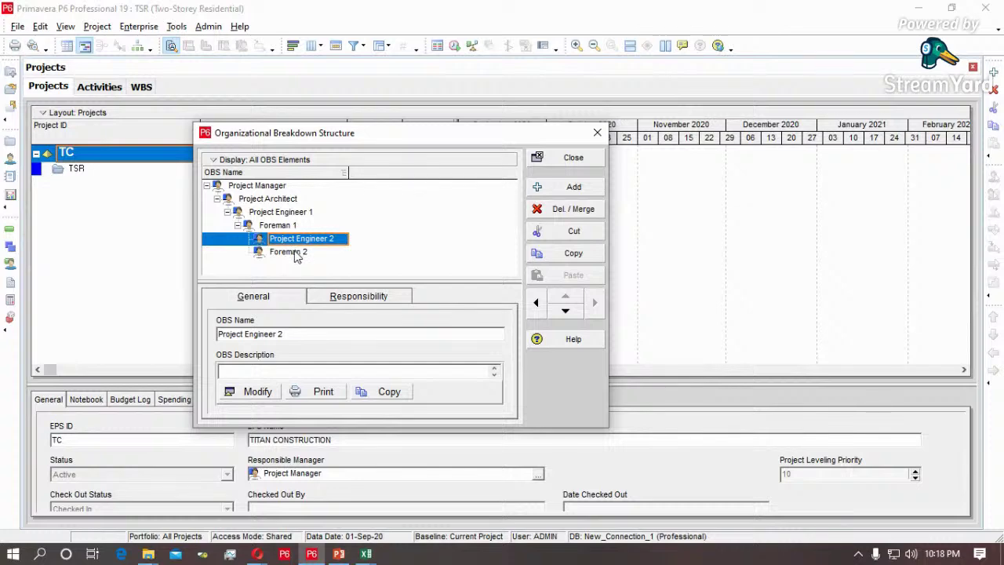
left_click(287, 229)
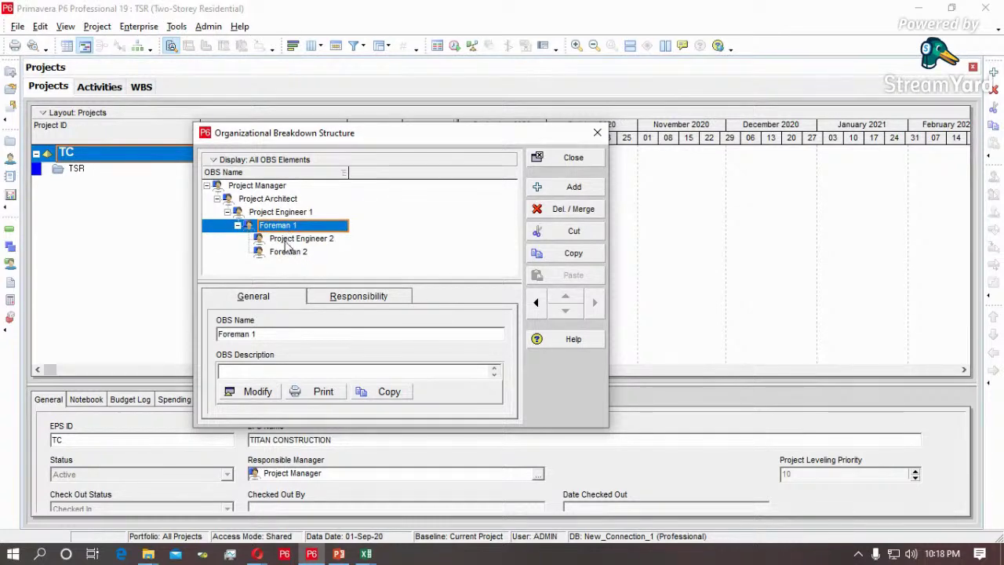
left_click(288, 242)
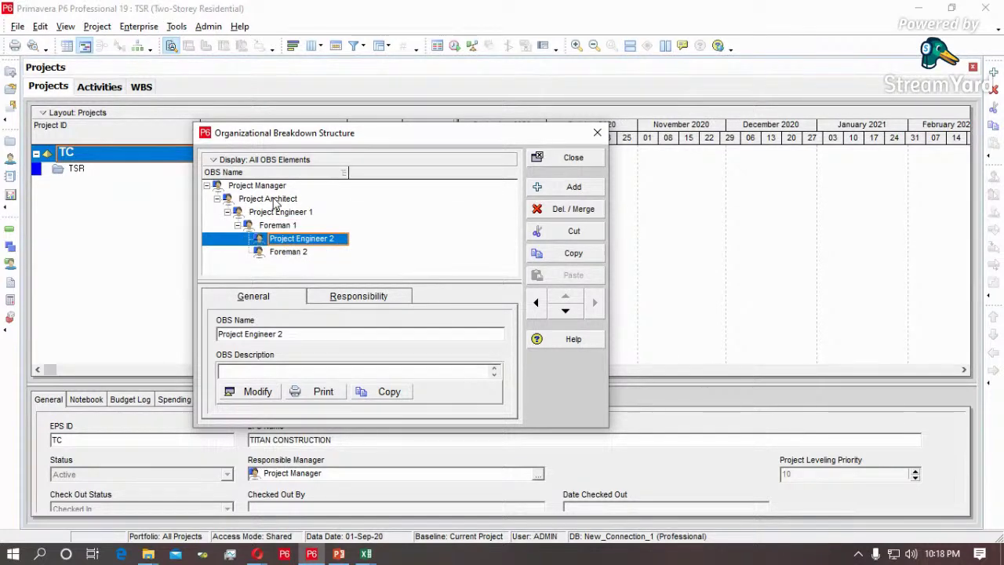
left_click(538, 303)
left_click(537, 305)
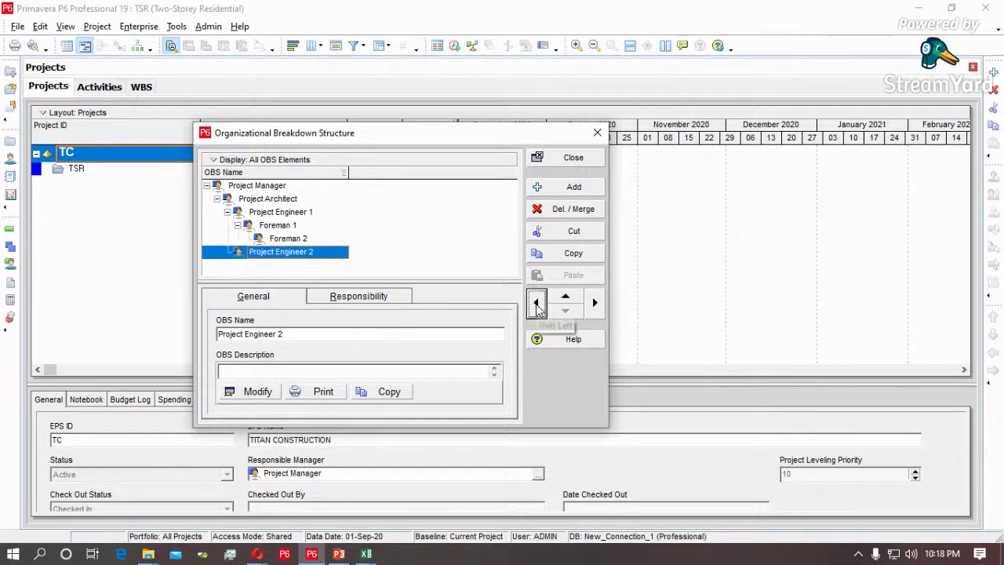
Cut Foreman 2 and paste it under Project Engineer 2, closing the OBS editor.
left_click(340, 216)
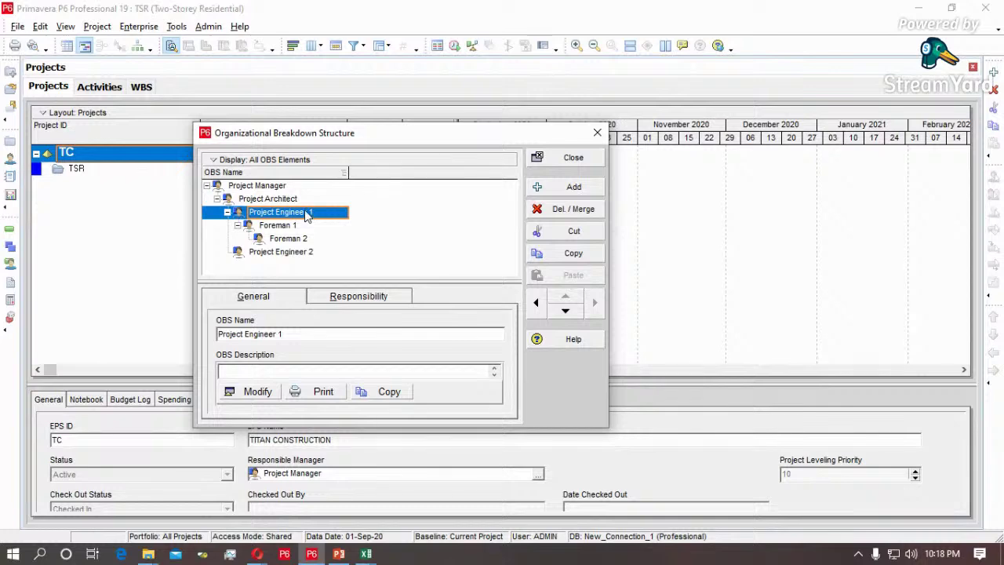
left_click(303, 253)
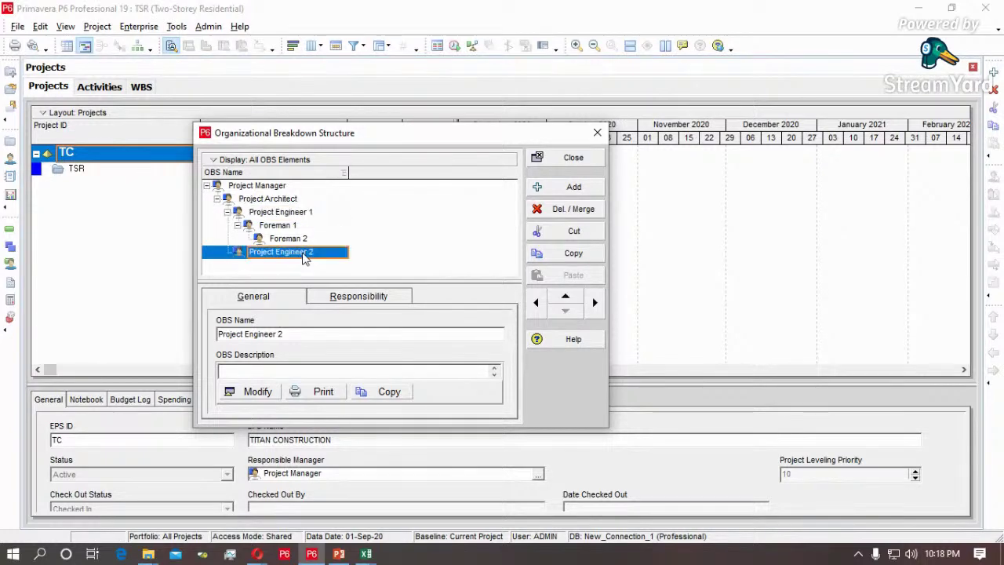
left_click(290, 239)
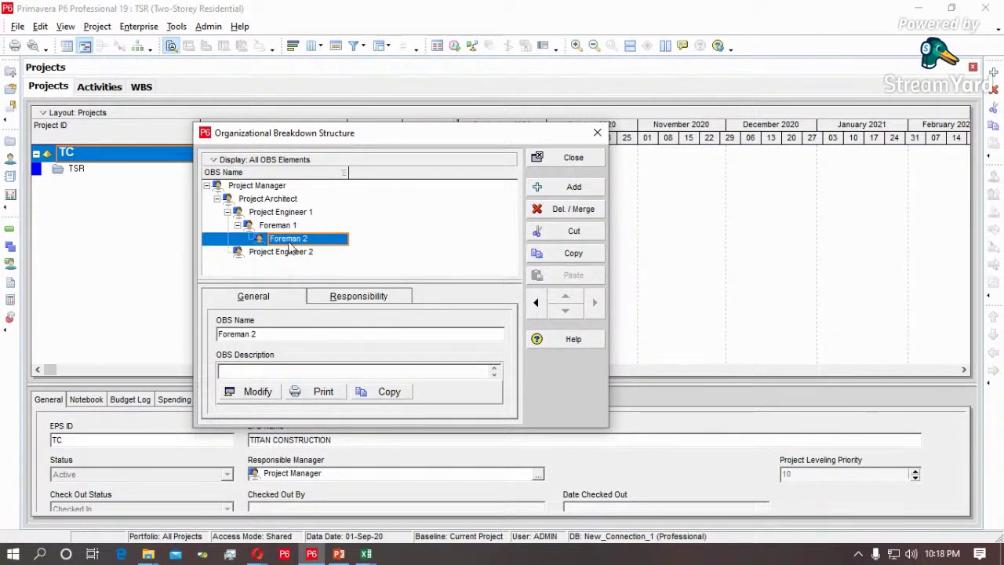
left_click(292, 241)
left_click(284, 255)
left_click(306, 242)
left_click(553, 232)
left_click(265, 253)
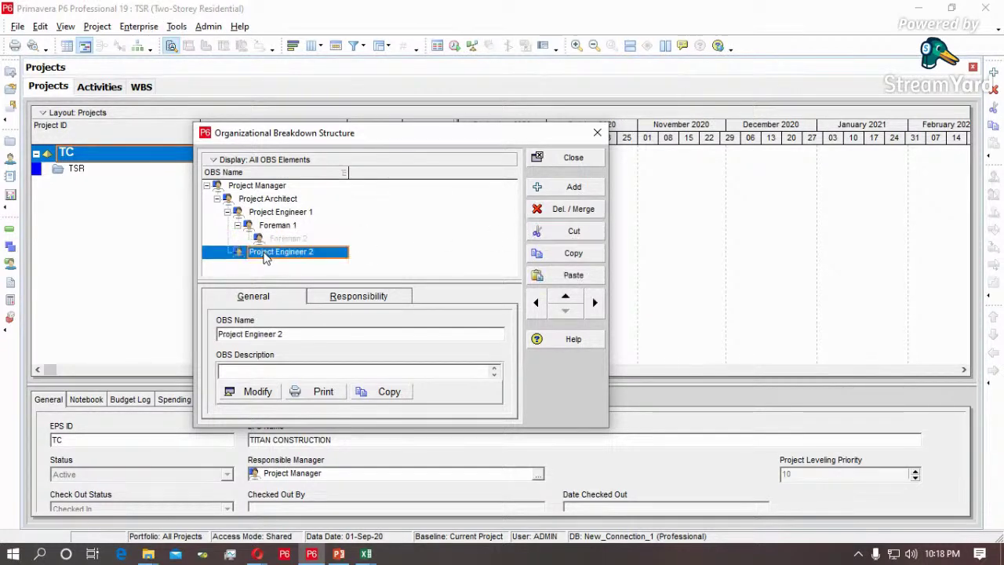
left_click(574, 275)
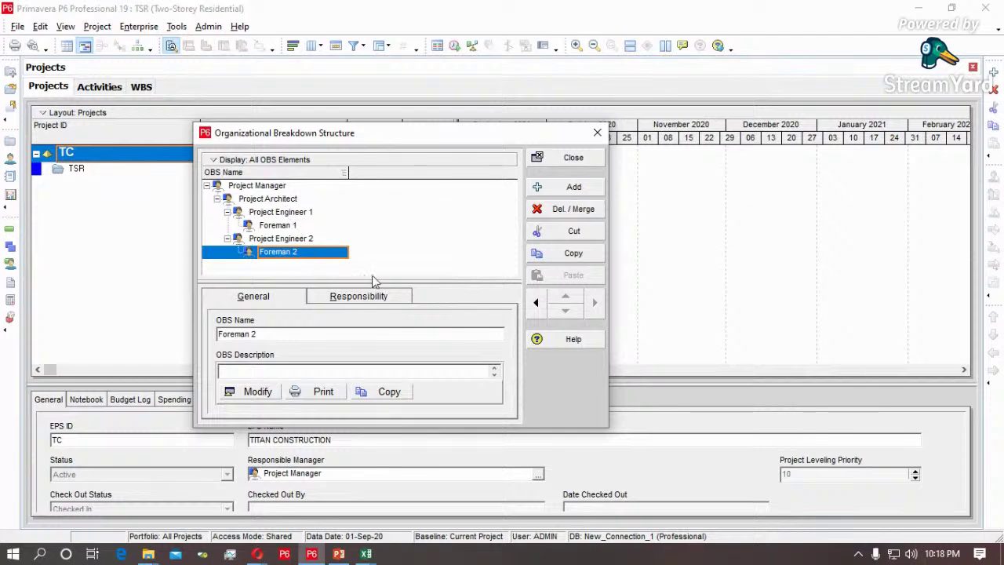
left_click(574, 158)
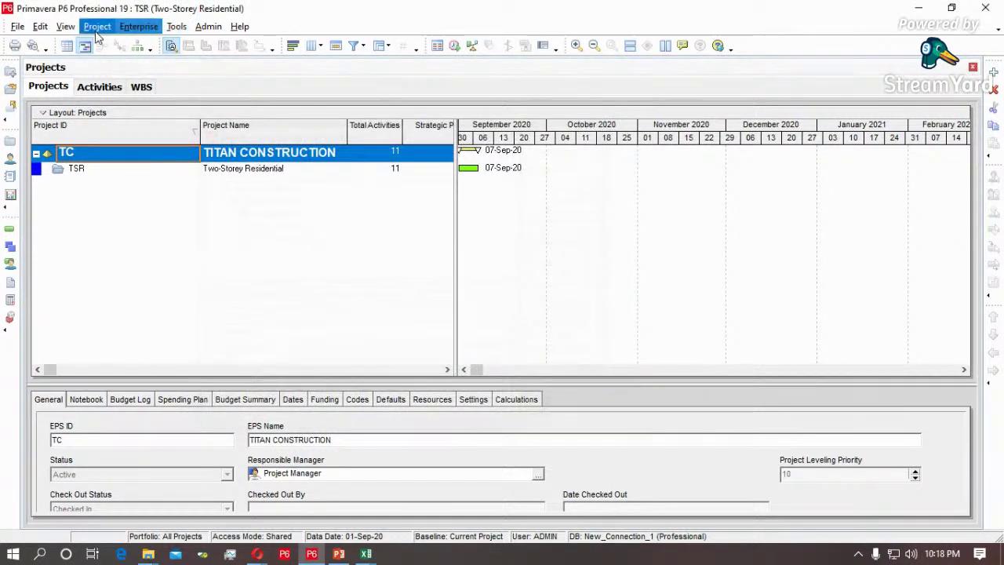
Look through the View and Enterprise menus without choosing and switch to the Activities window.
left_click(65, 26)
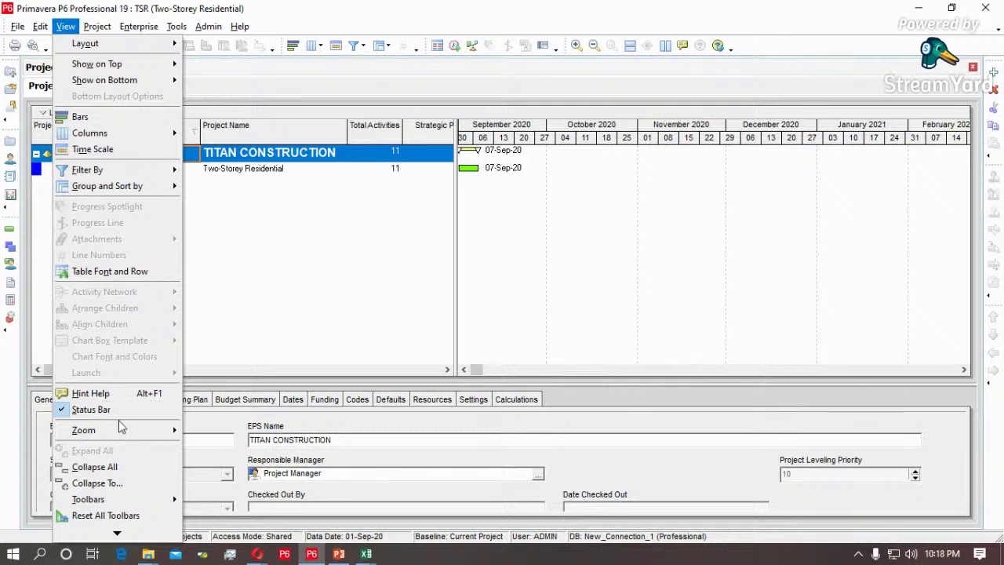
mouse_move(139, 26)
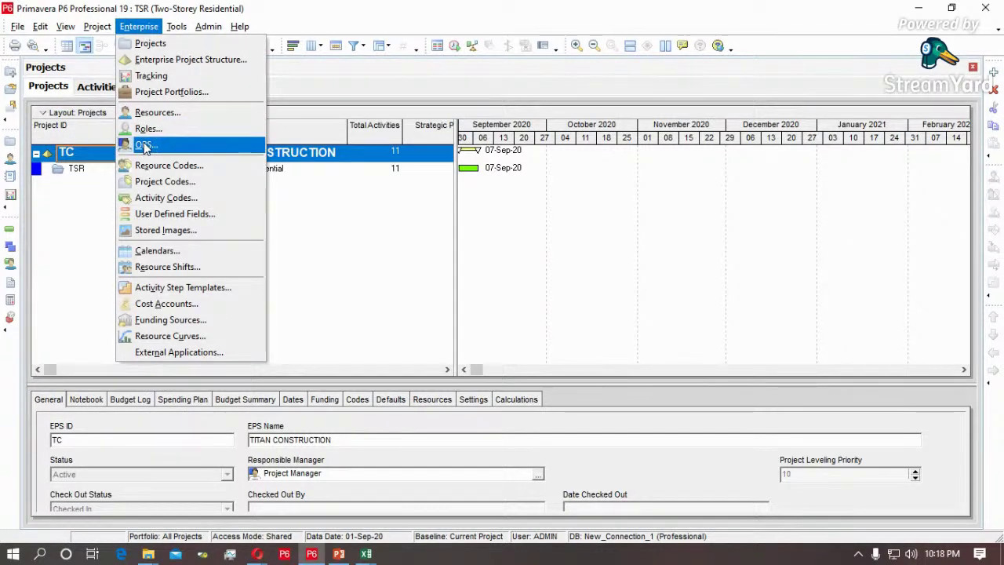
left_click(322, 236)
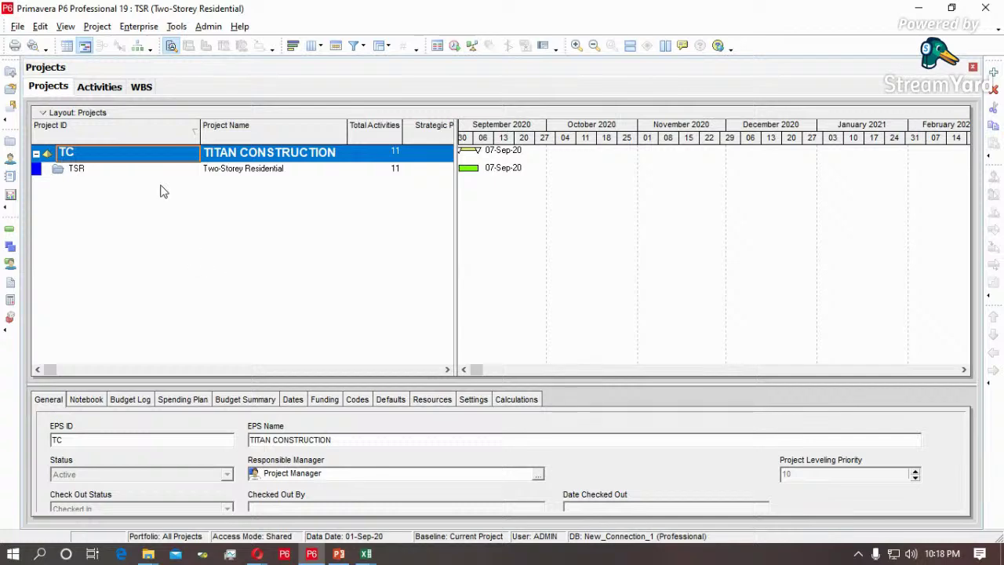
left_click(98, 89)
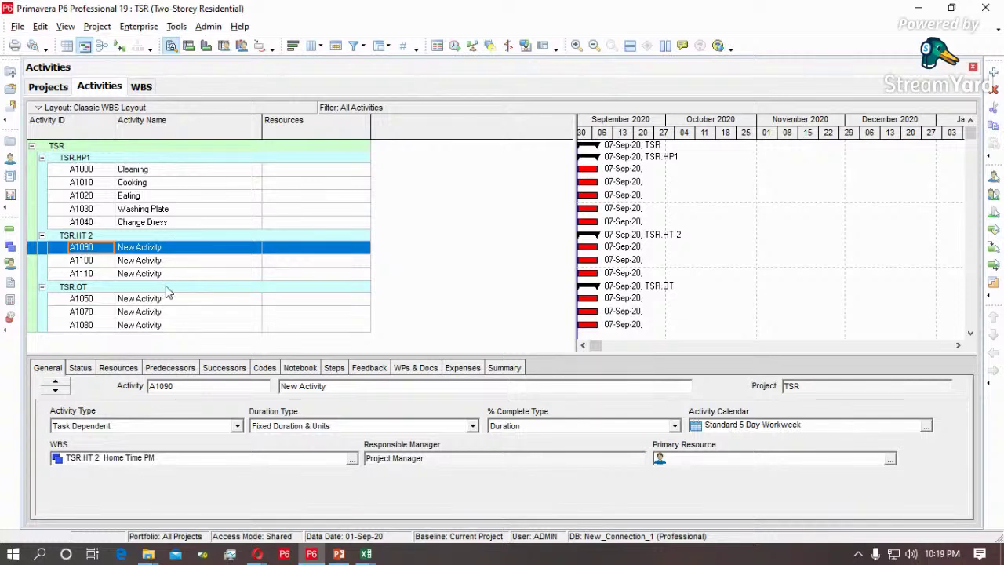
Check TSR's responsible manager picker in Projects, leaving it unchanged, and return to TSR's activities.
left_click(53, 88)
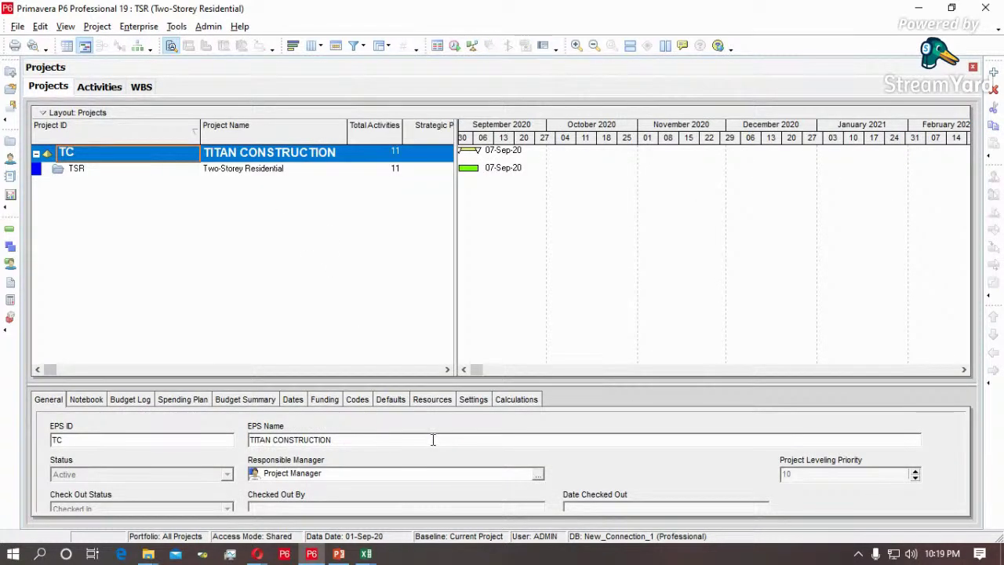
left_click(74, 169)
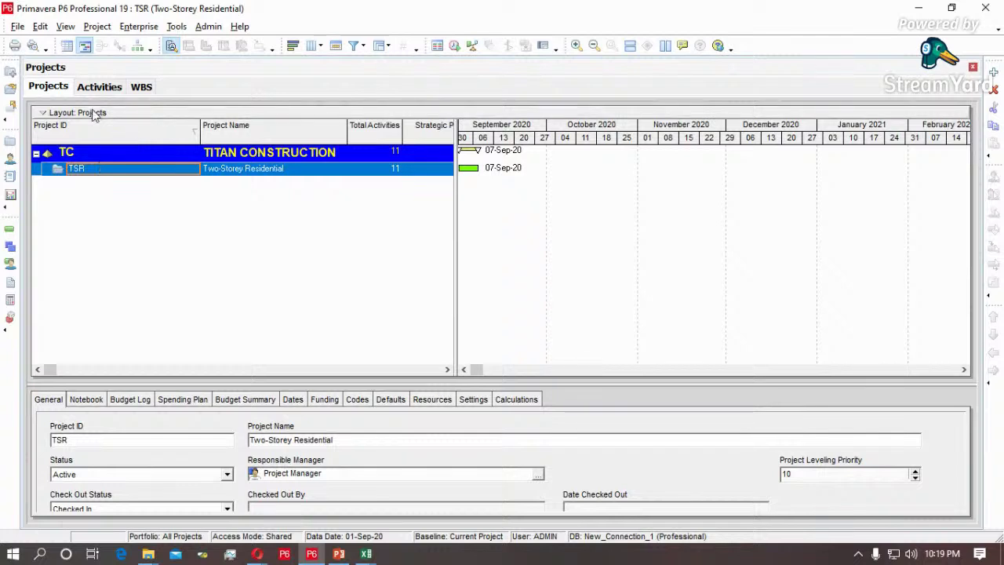
left_click(538, 476)
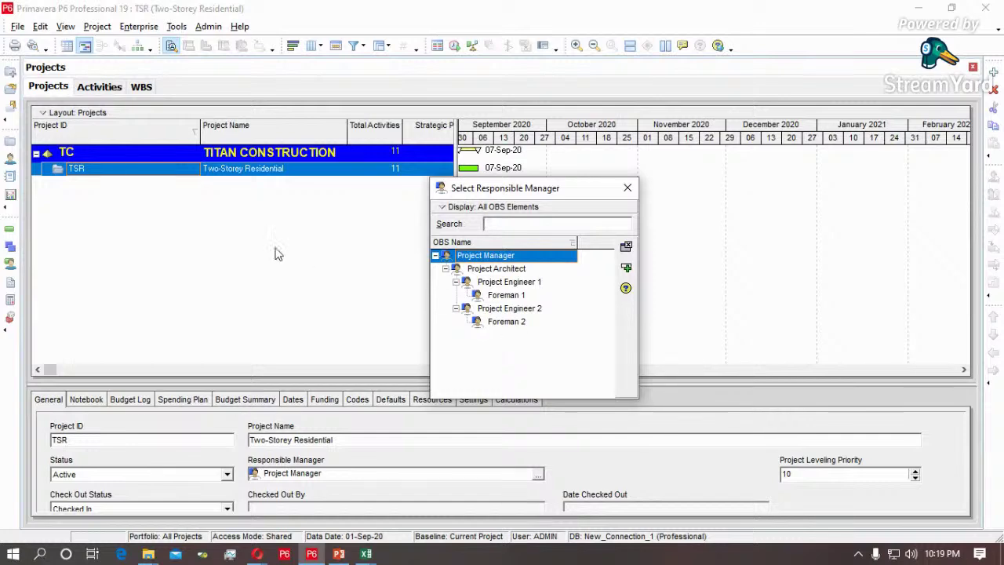
left_click(628, 187)
left_click(102, 86)
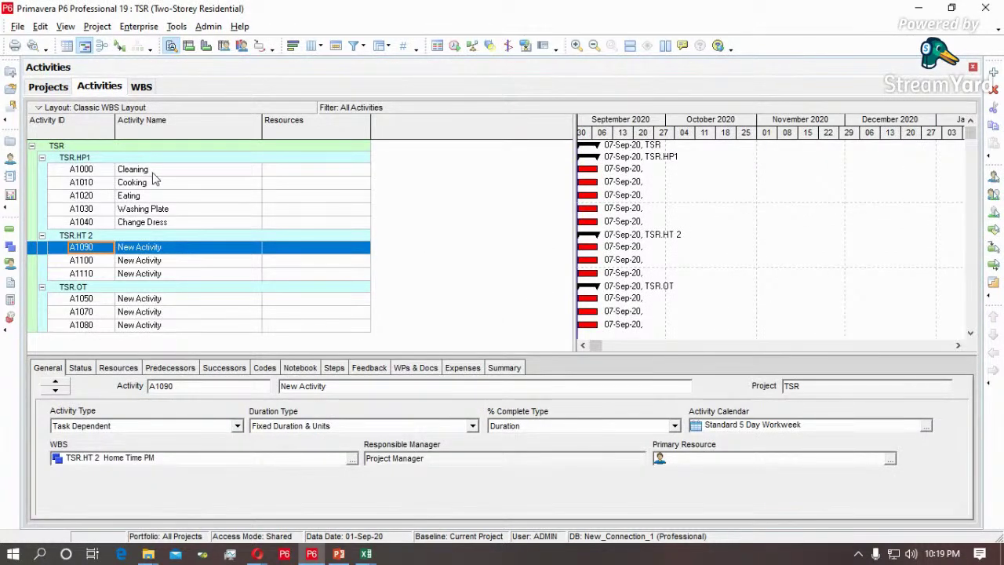
Review the Cleaning, Cooking and following activities down to the TSR.HT 2 WBS, showing Status details.
left_click(147, 172)
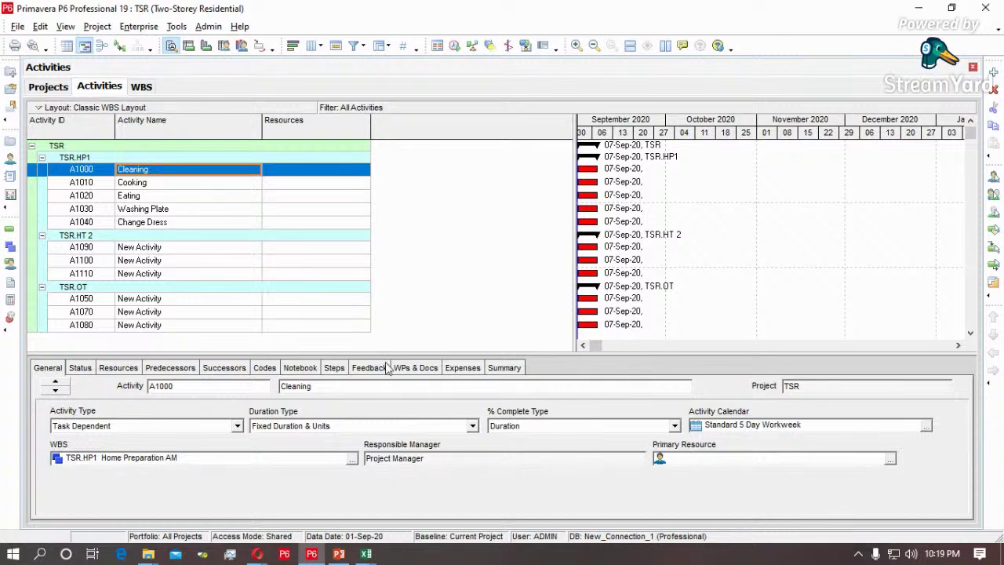
left_click(639, 458)
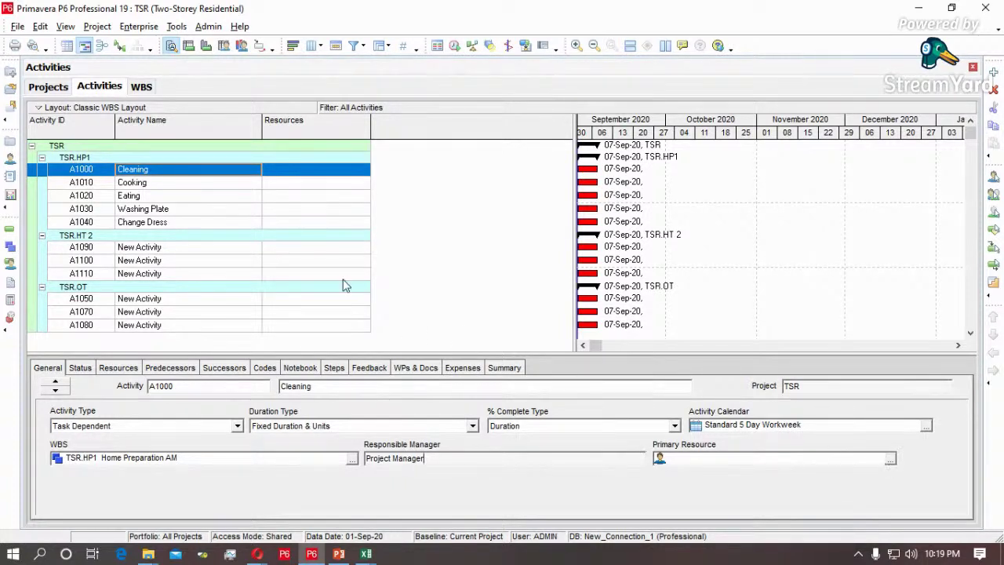
left_click(151, 184)
left_click(149, 196)
left_click(151, 209)
left_click(153, 222)
left_click(142, 235)
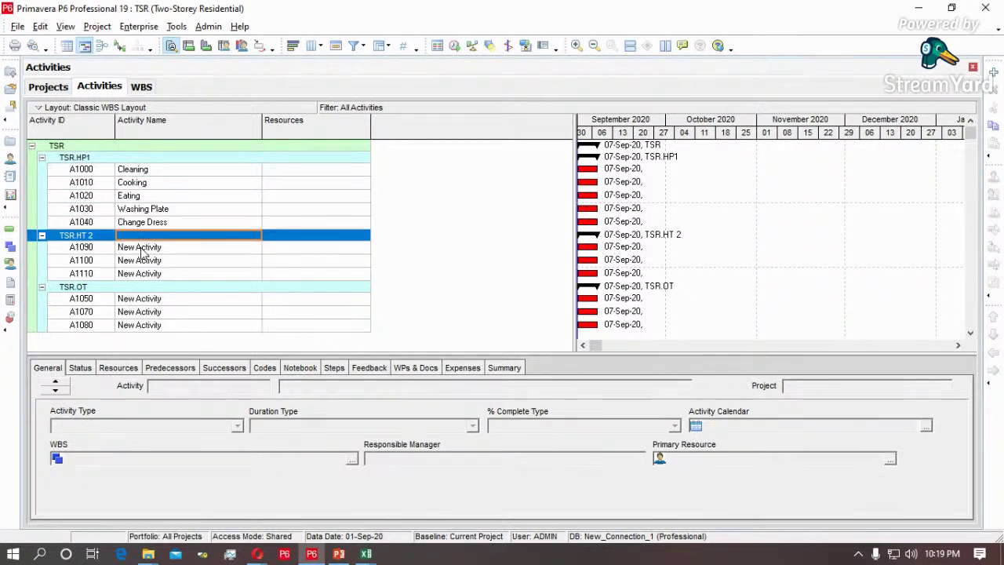
left_click(81, 368)
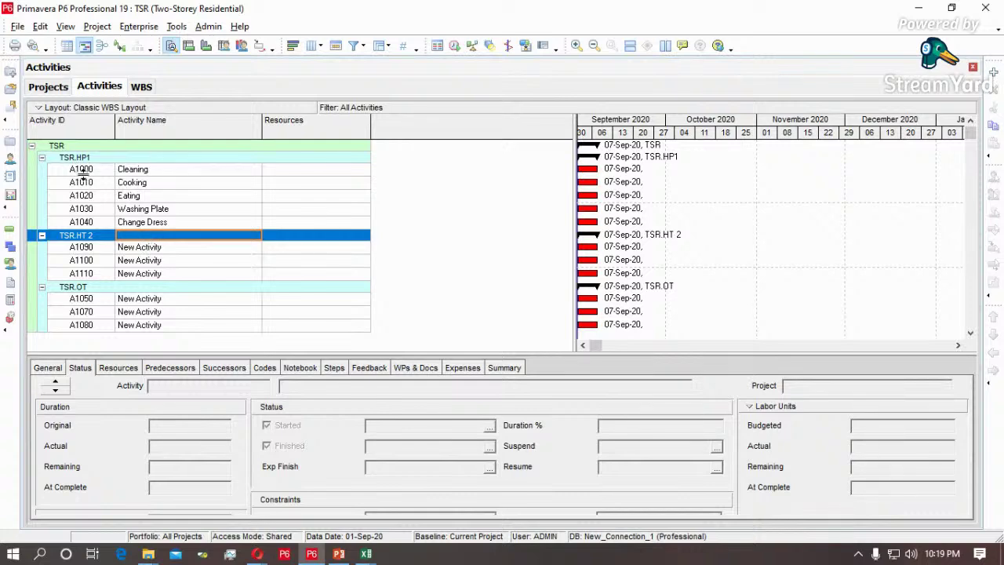
Reselect TSR and check Change Dress's General details and its empty primary resource picker.
left_click(51, 88)
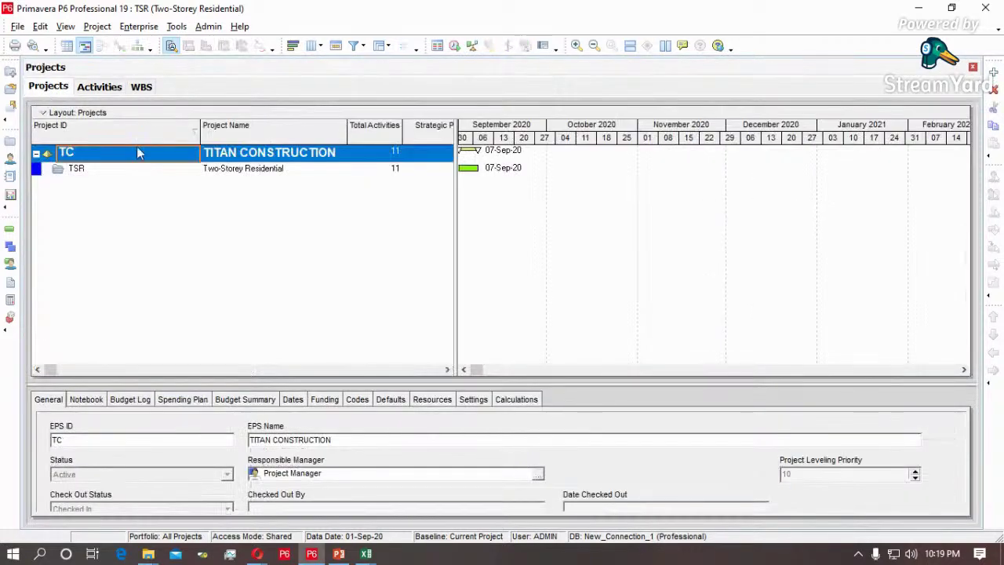
left_click(223, 171)
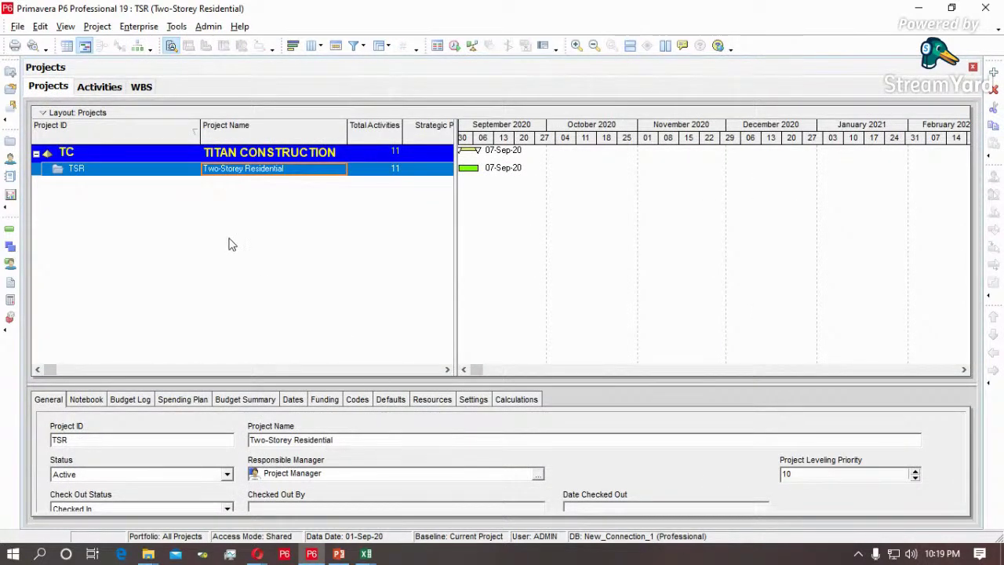
left_click(100, 87)
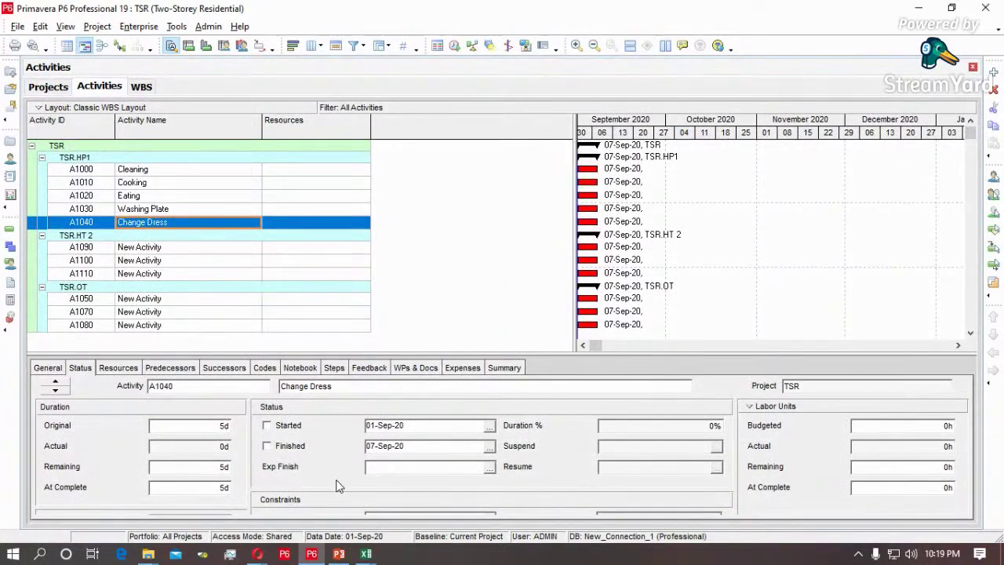
left_click(57, 368)
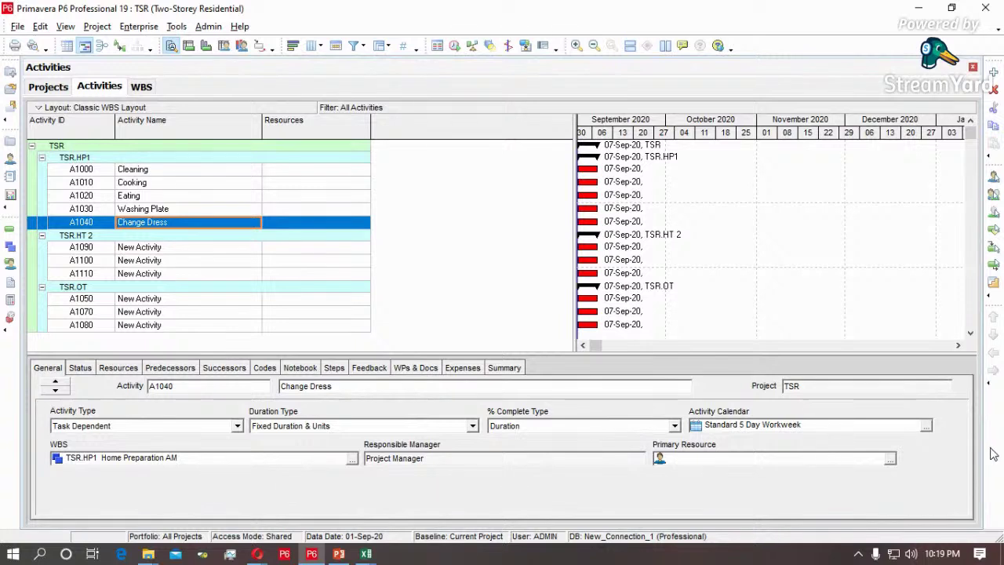
left_click(891, 458)
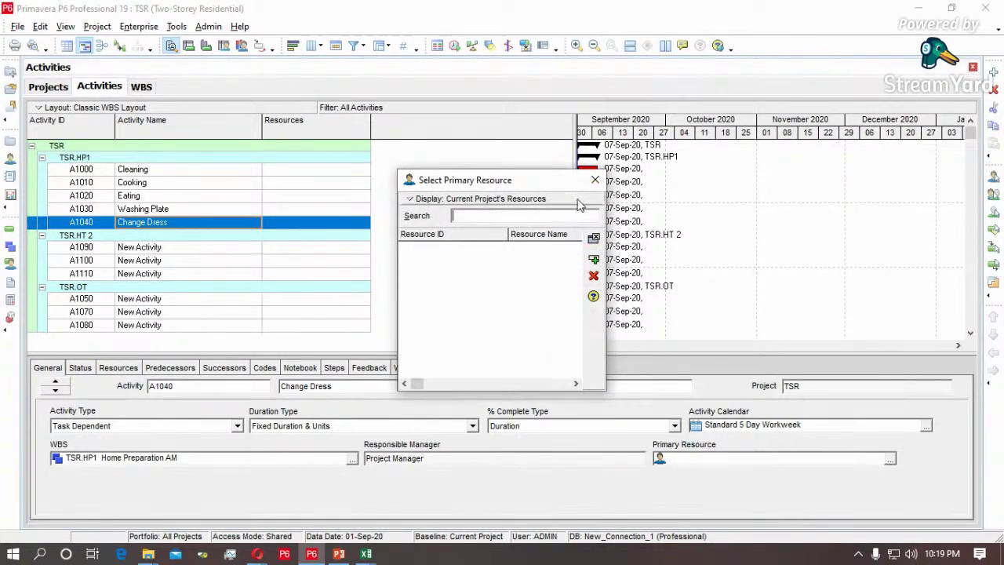
left_click(593, 182)
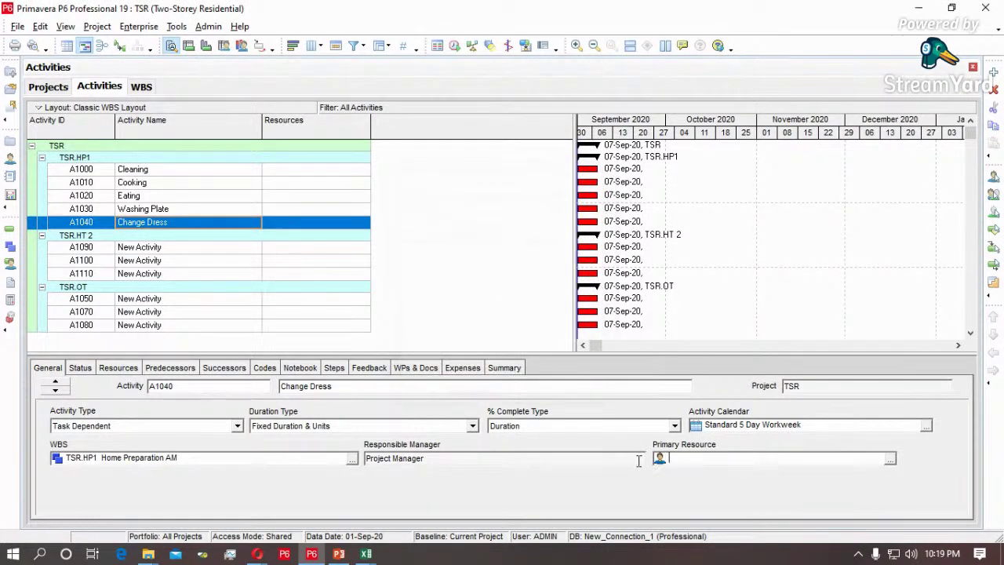
Go back to the Projects list and bring the Sample BOQ Excel workbook to the front.
left_click(53, 86)
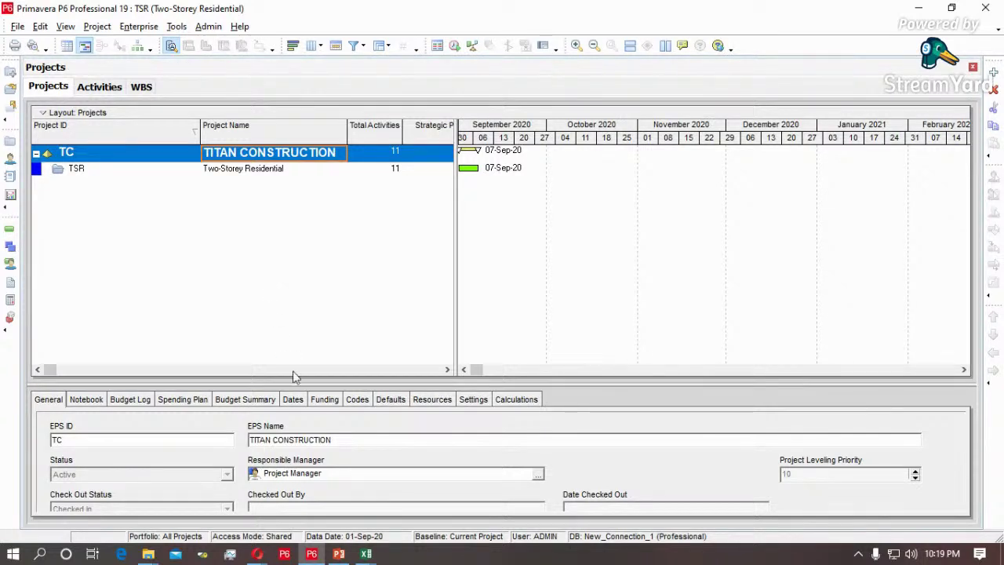
mouse_move(369, 553)
left_click(455, 491)
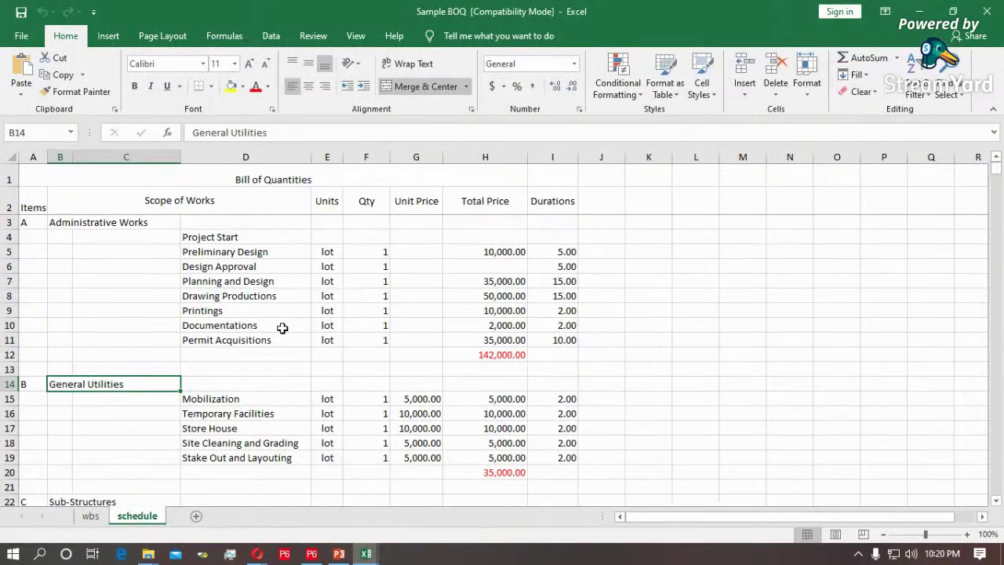
key("alt+Tab")
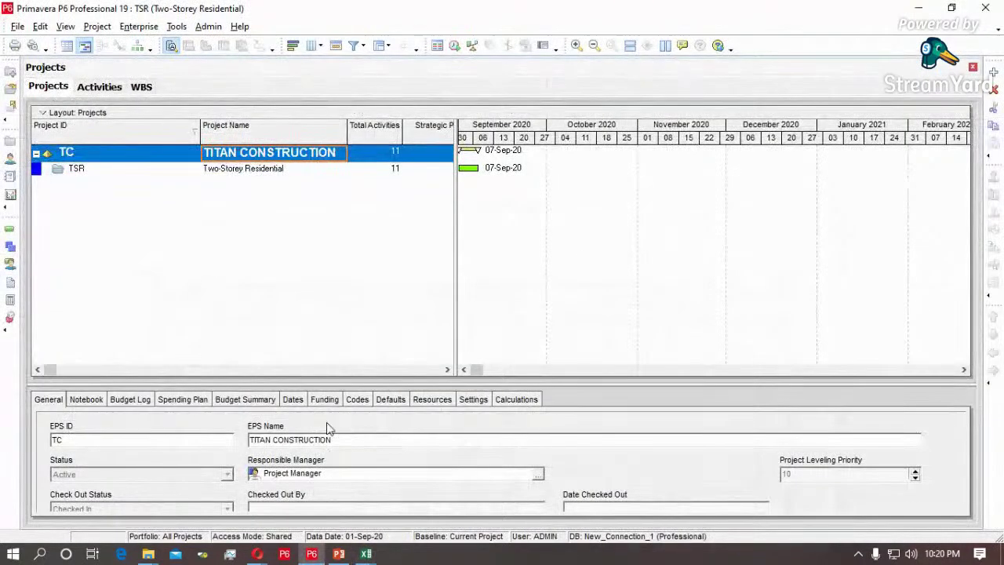
mouse_move(259, 551)
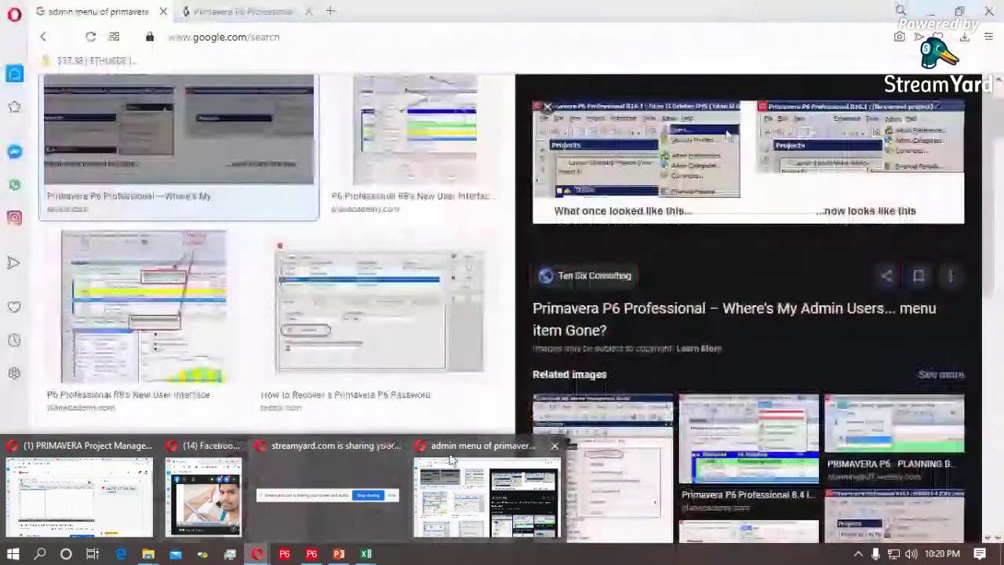
left_click(471, 494)
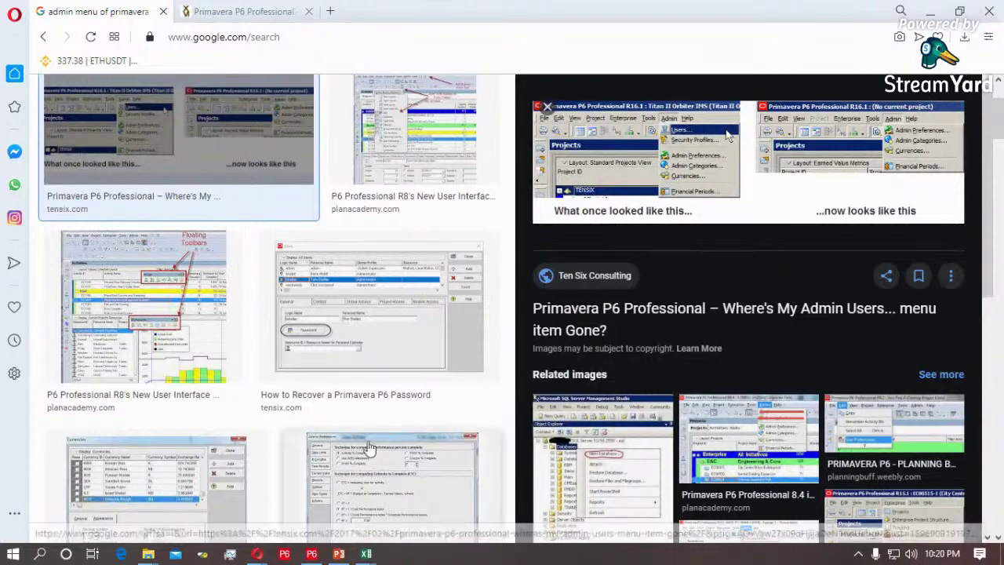
left_click(259, 13)
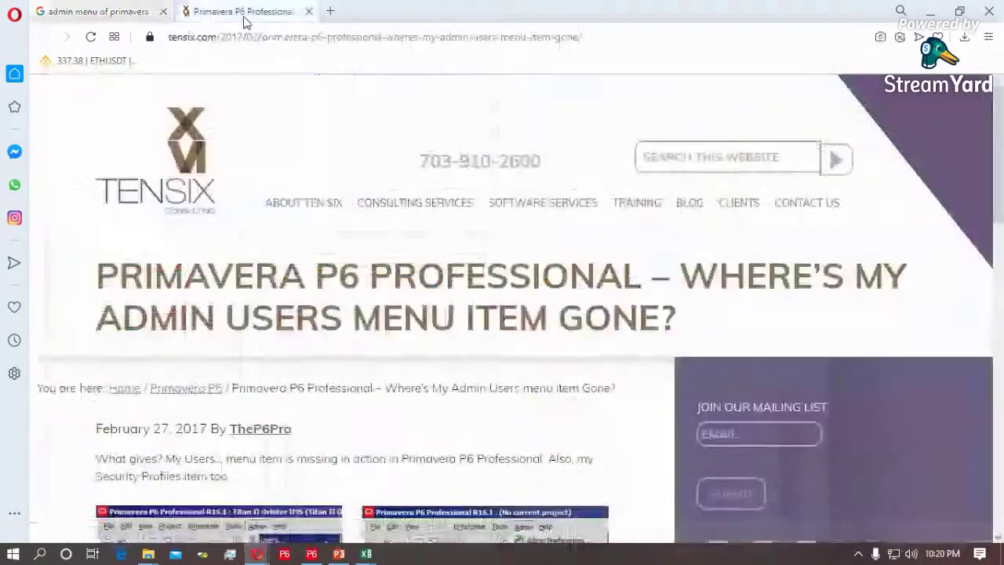
left_click(309, 12)
key("alt+Tab")
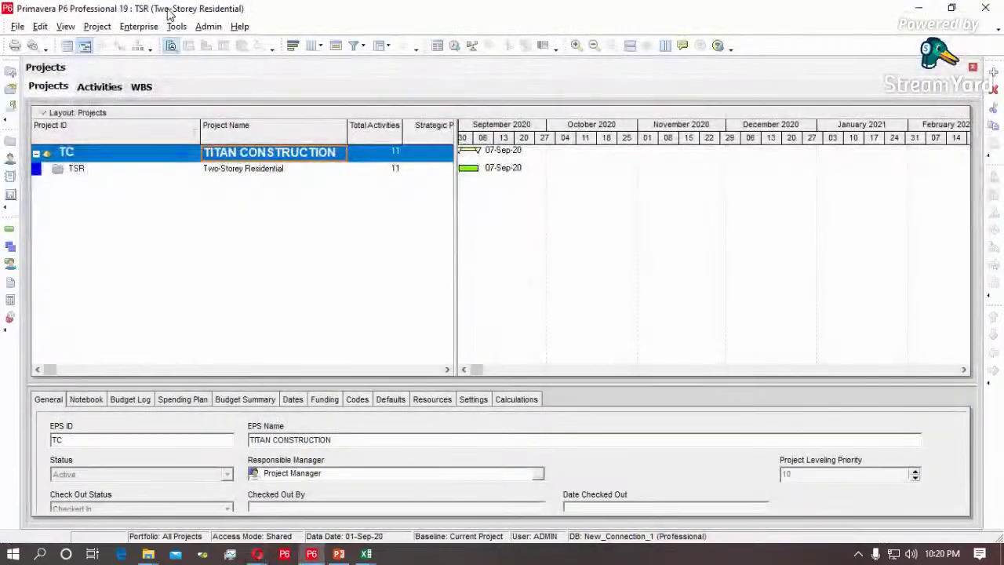
mouse_move(258, 554)
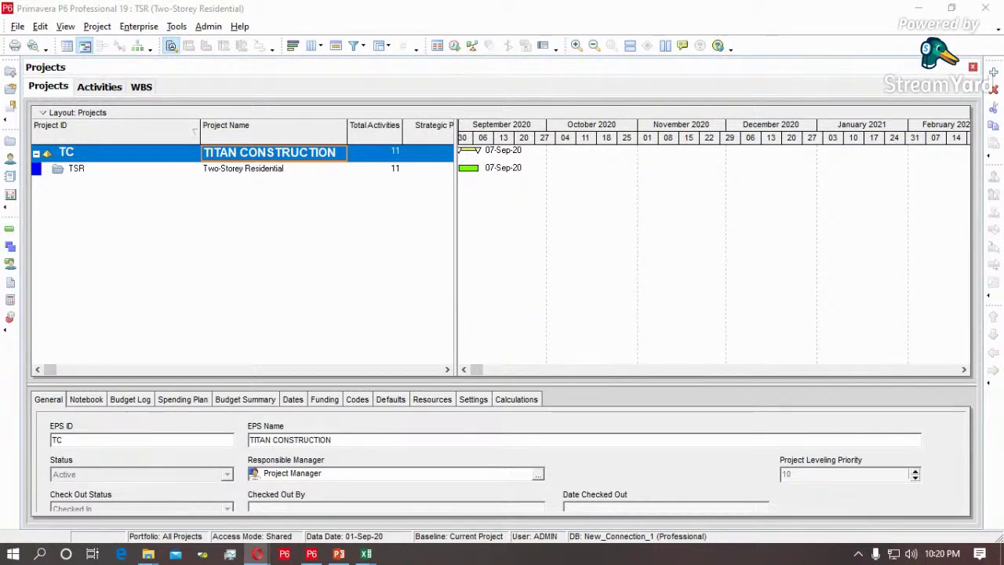